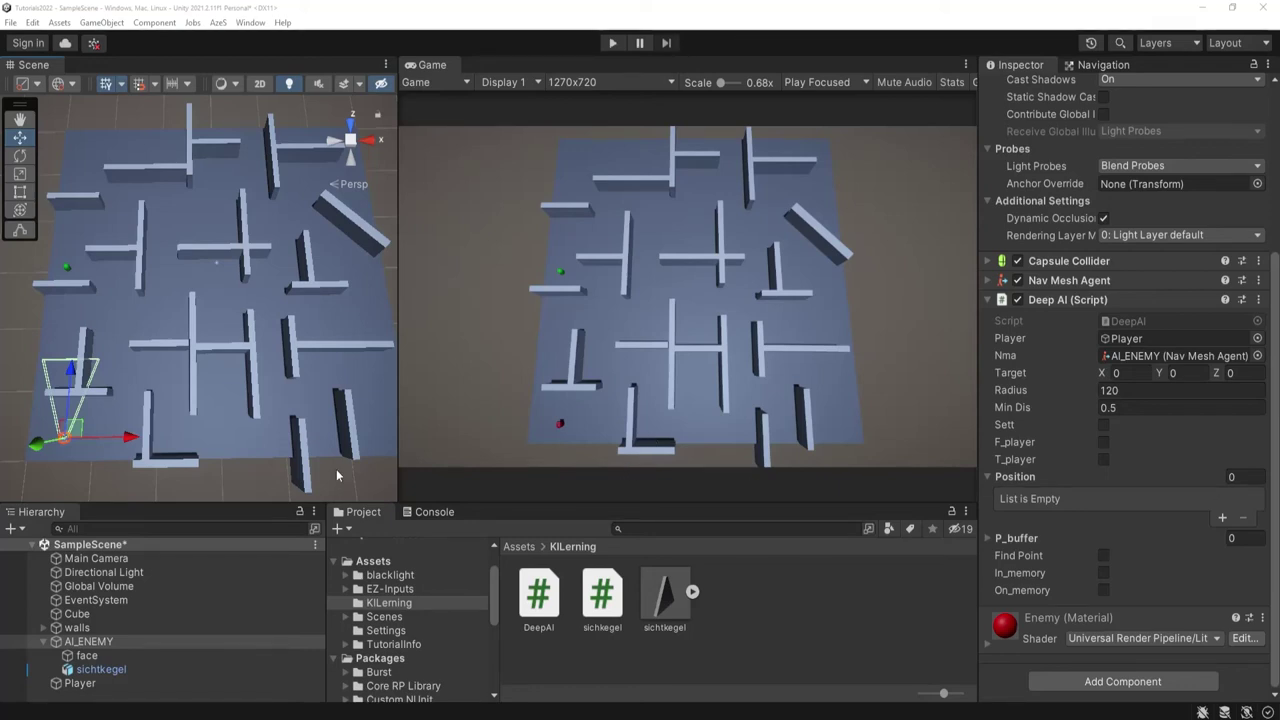
Frame the maze in the Scene view and do a quick test run of the game.
scroll(214, 399, "up", 2)
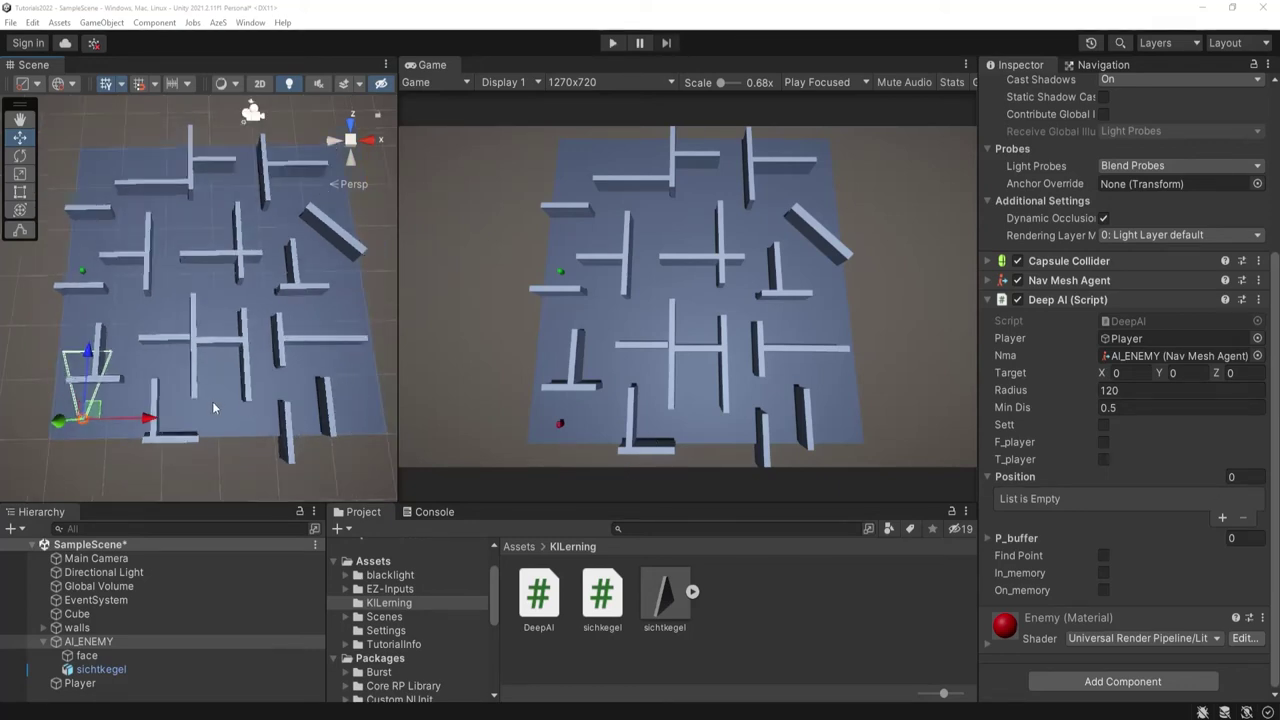
scroll(212, 401, "down", 2)
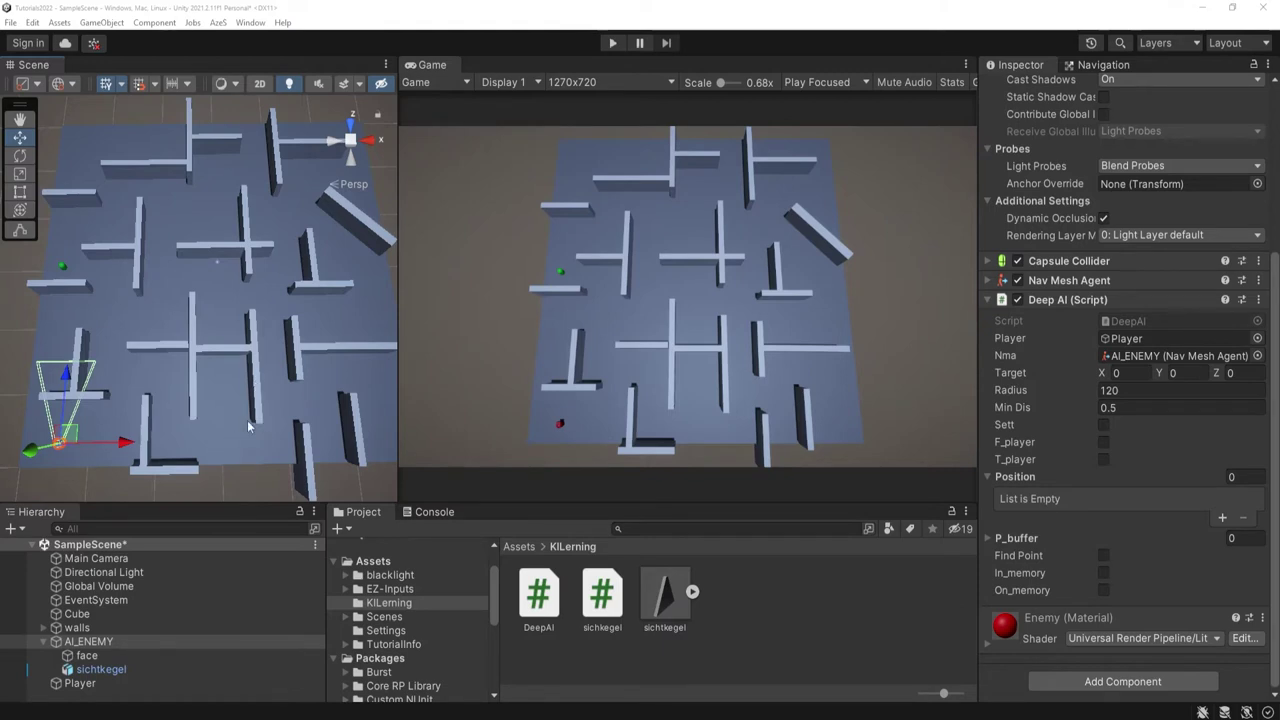
scroll(264, 424, "down", 2)
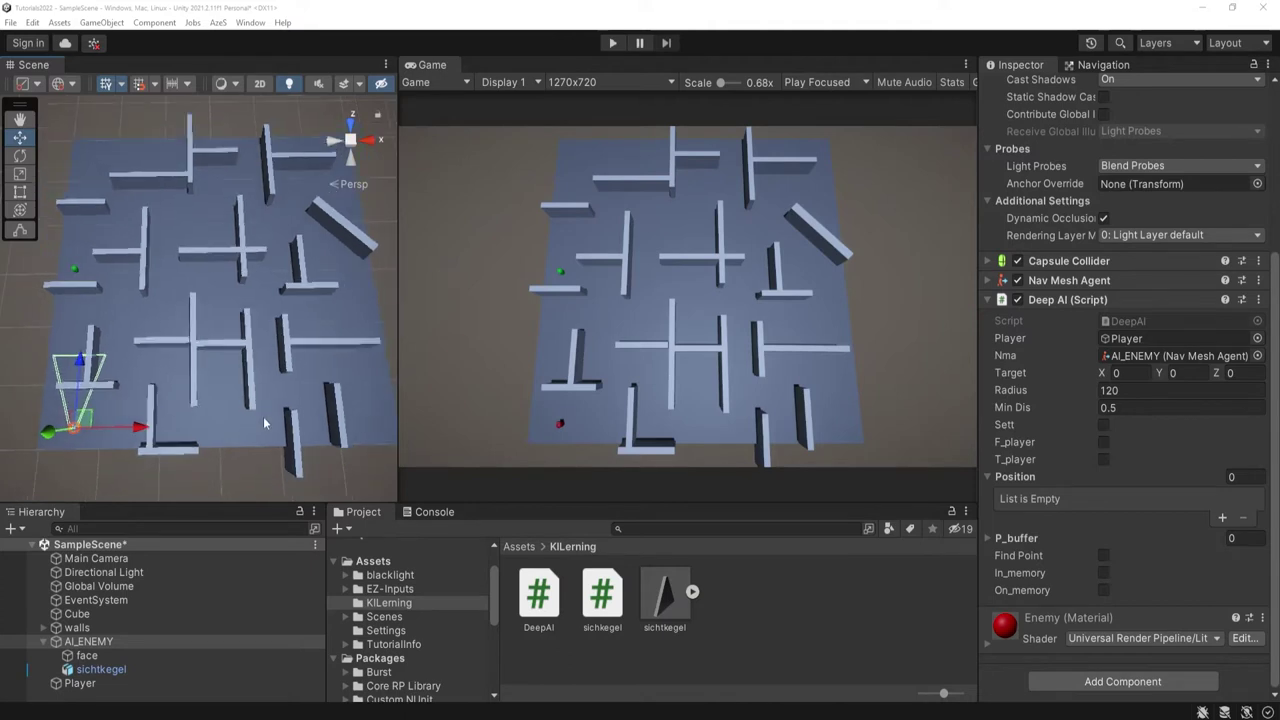
scroll(263, 416, "up", 1)
scroll(263, 416, "up", 1)
scroll(270, 418, "up", 1)
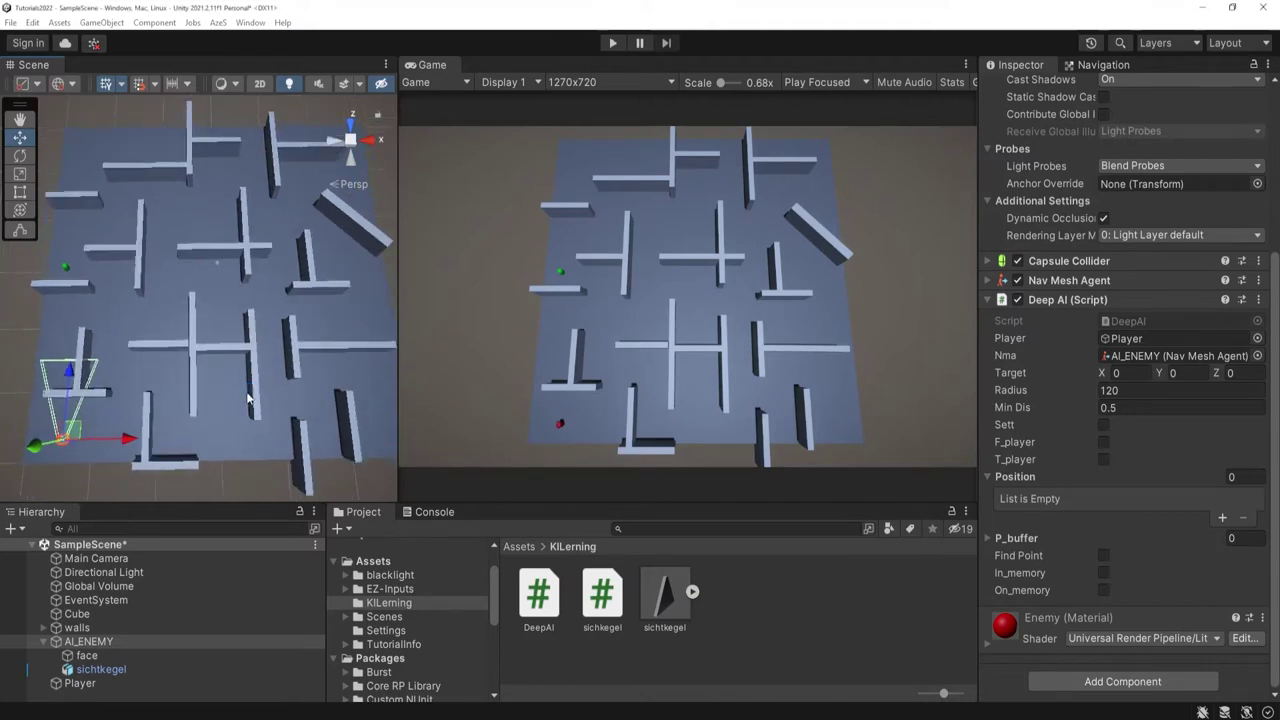
mouse_move(248, 398)
middle_mouse_down()
mouse_move(209, 433)
mouse_move(198, 366)
middle_mouse_up()
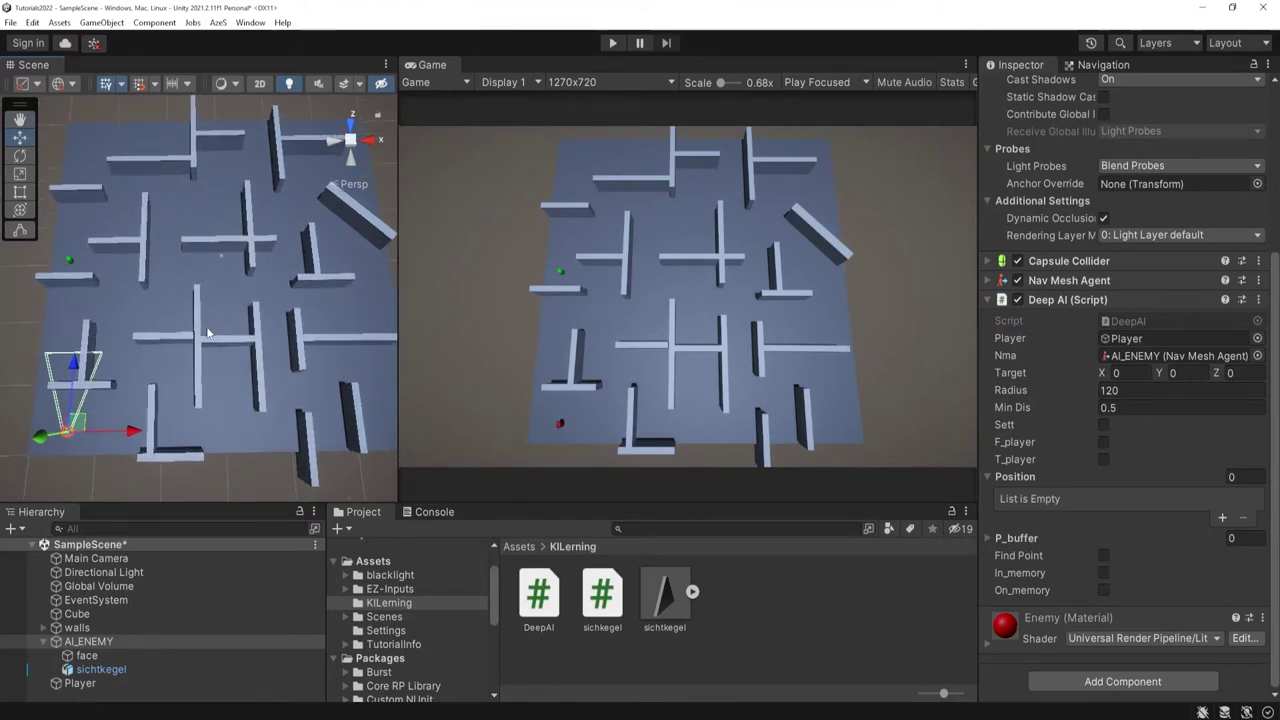
scroll(258, 333, "down", 1)
scroll(269, 329, "up", 2)
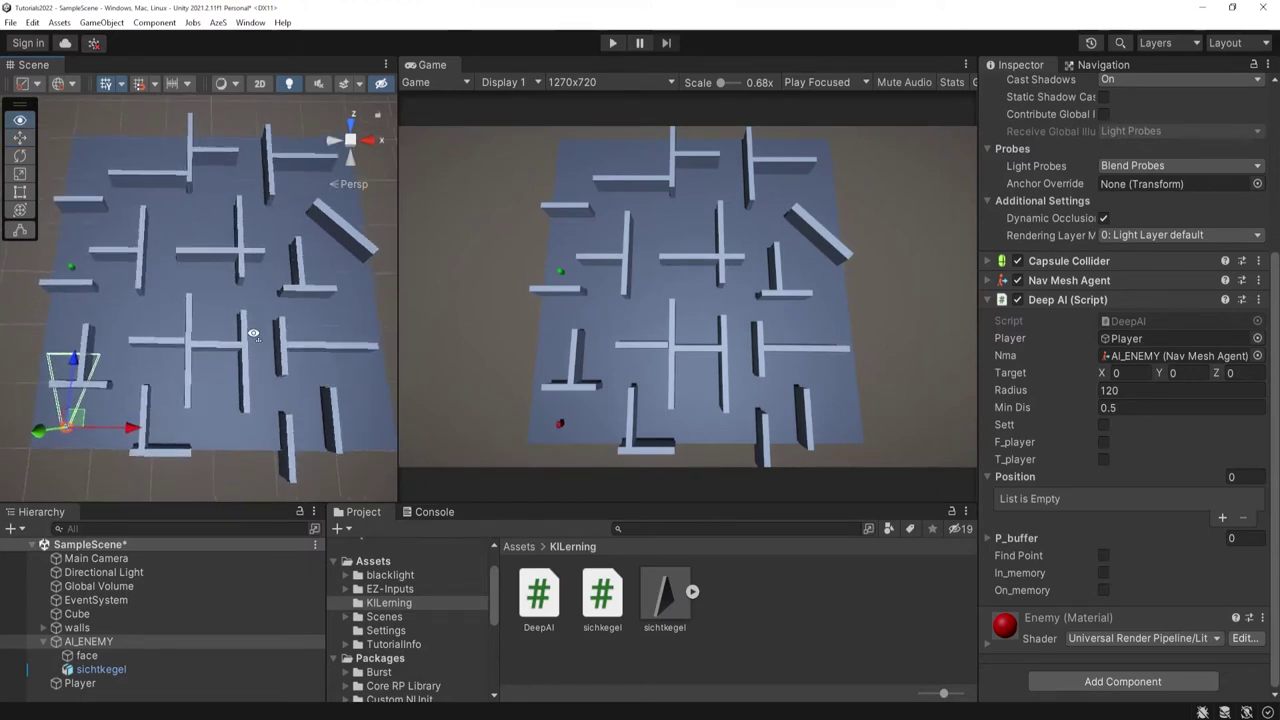
middle_click_drag(252, 333, 245, 342)
scroll(240, 338, "up", 3)
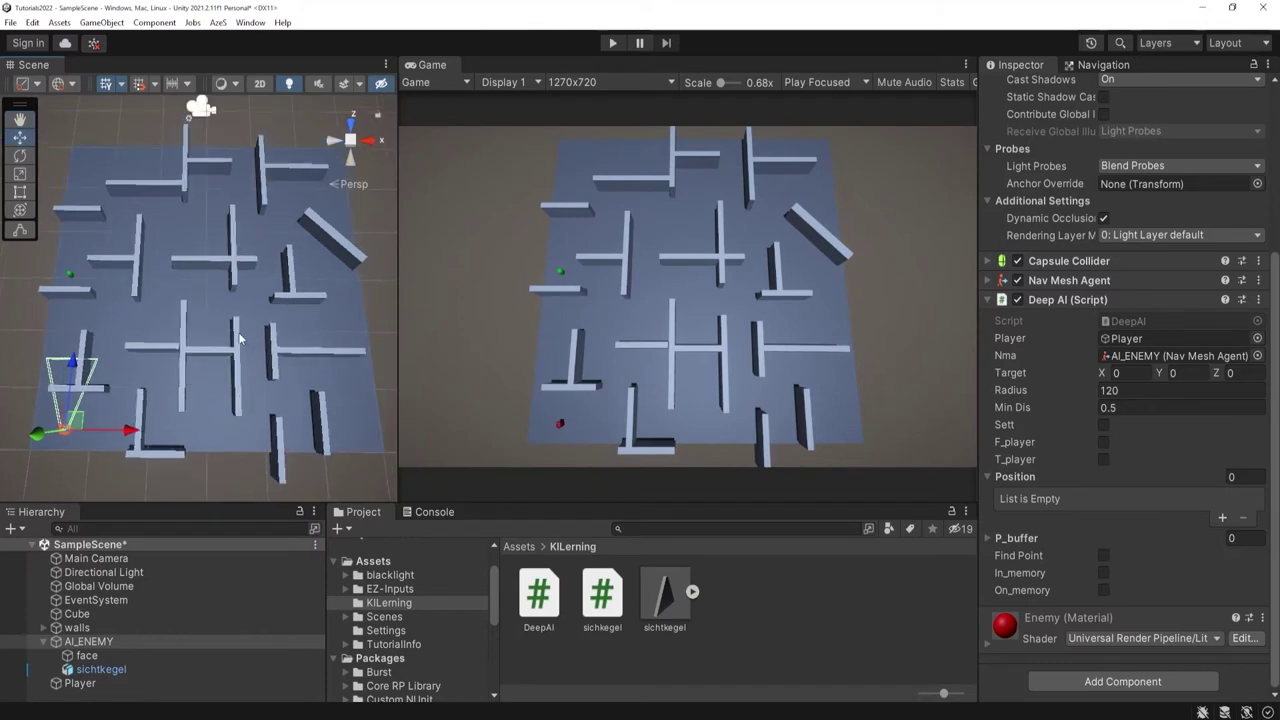
scroll(240, 338, "down", 1)
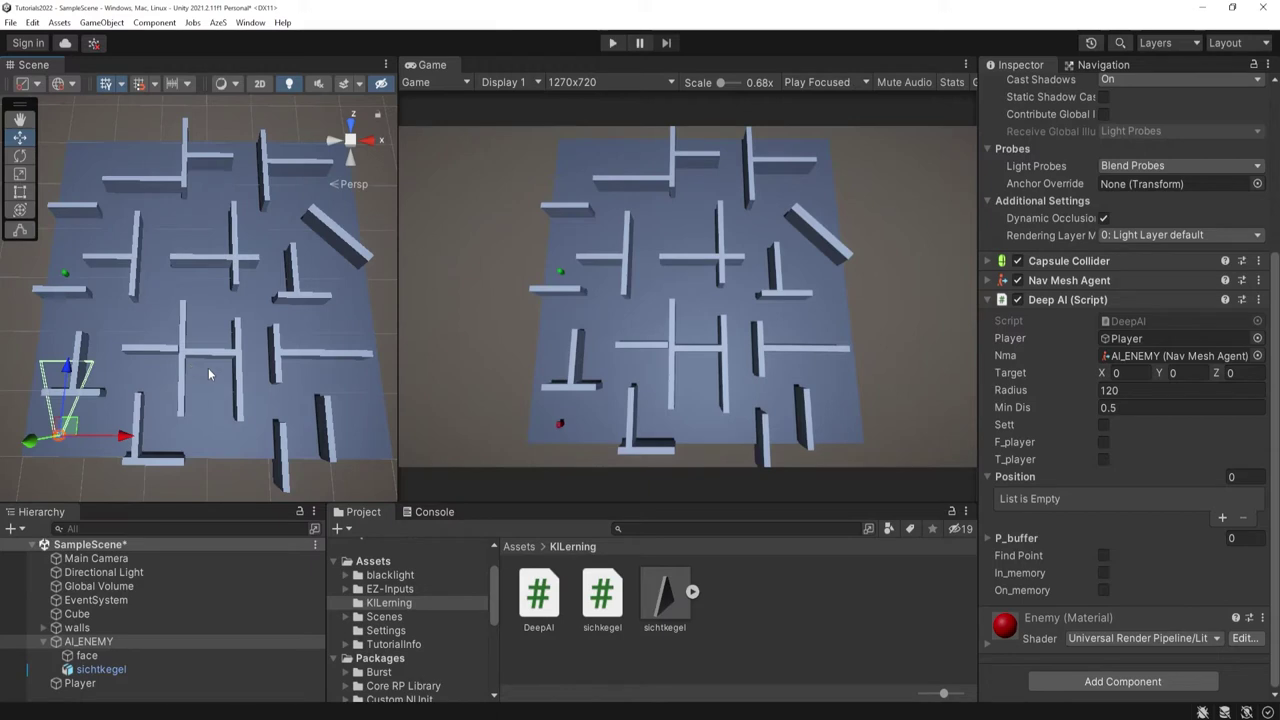
scroll(209, 406, "up", 2)
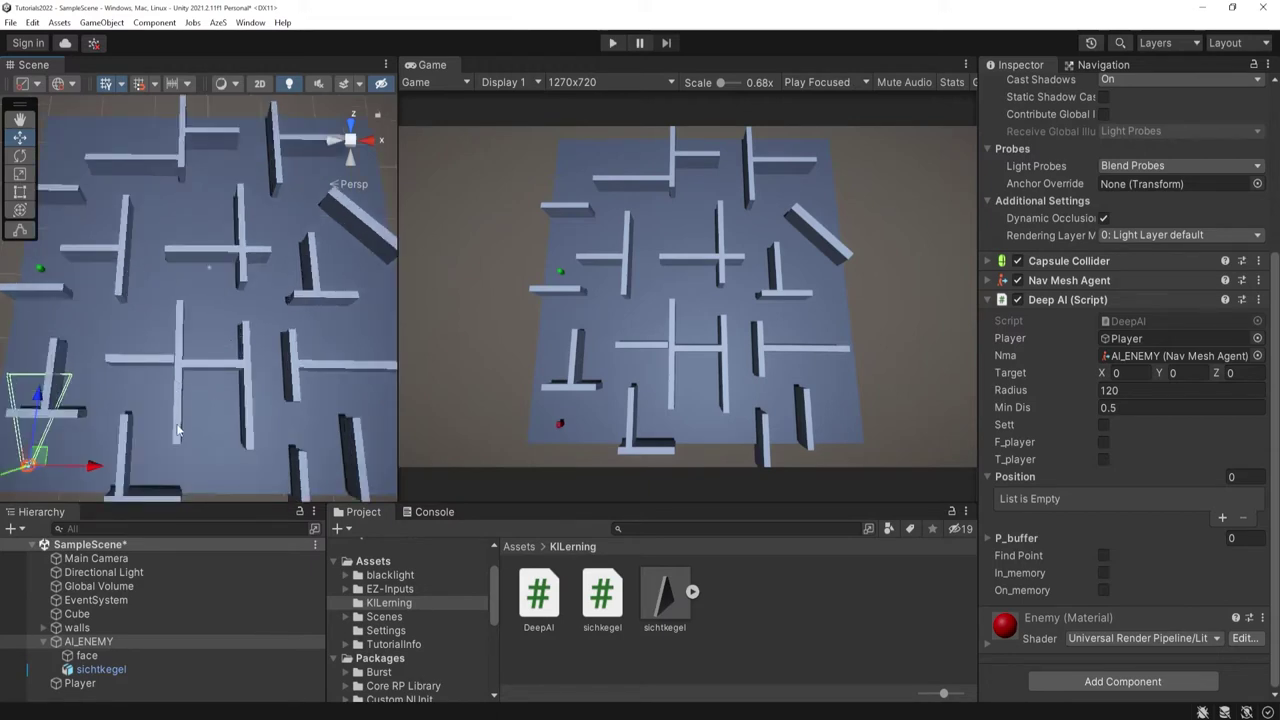
scroll(172, 415, "down", 3)
scroll(146, 415, "up", 3)
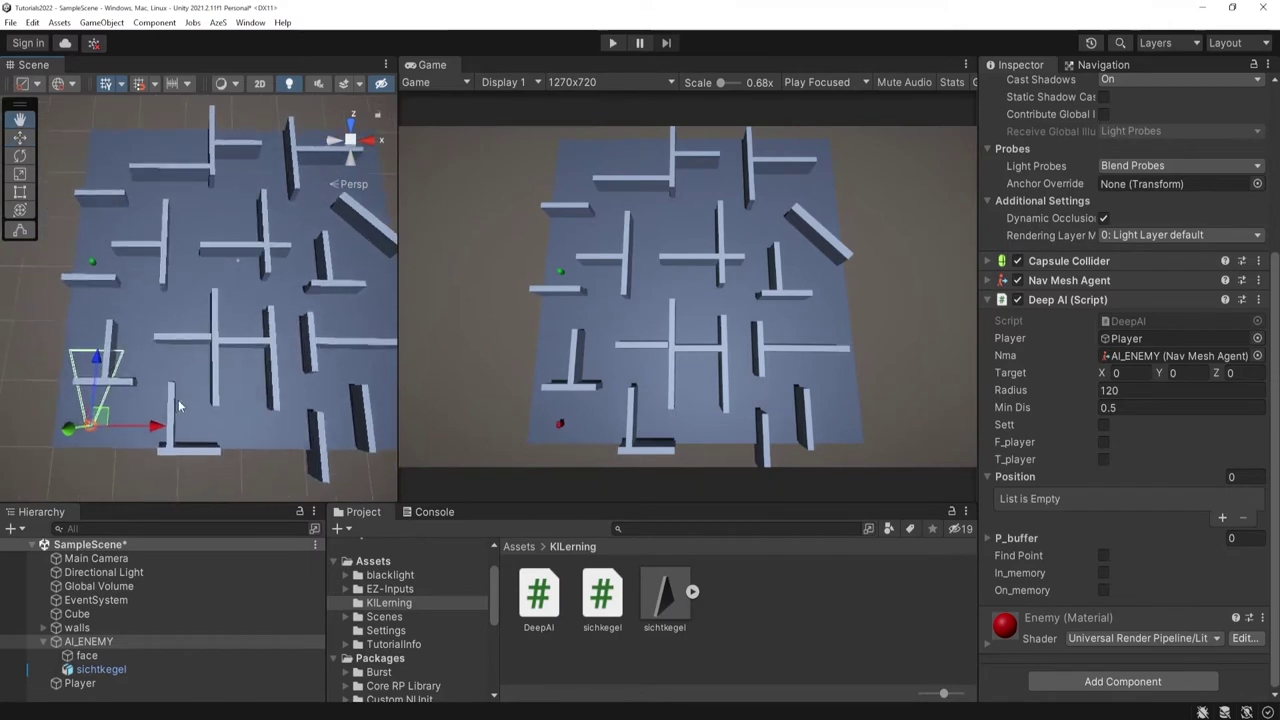
scroll(188, 384, "down", 3)
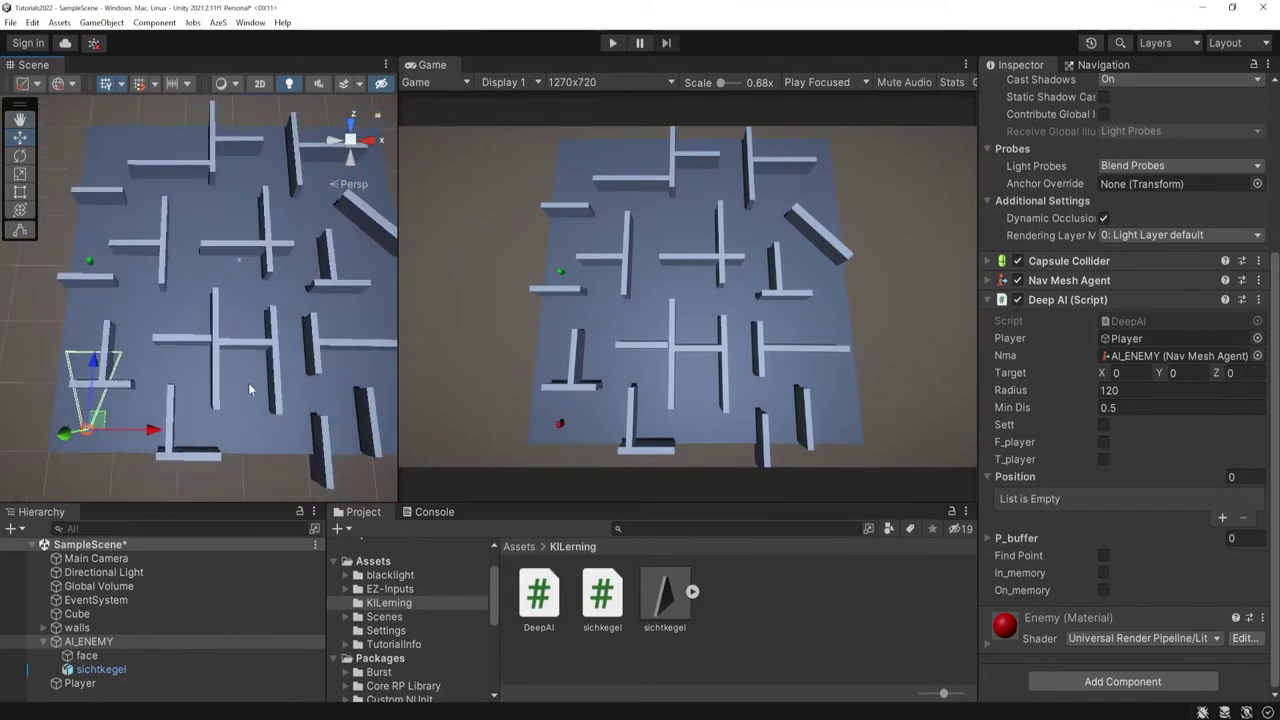
scroll(196, 401, "down", 2)
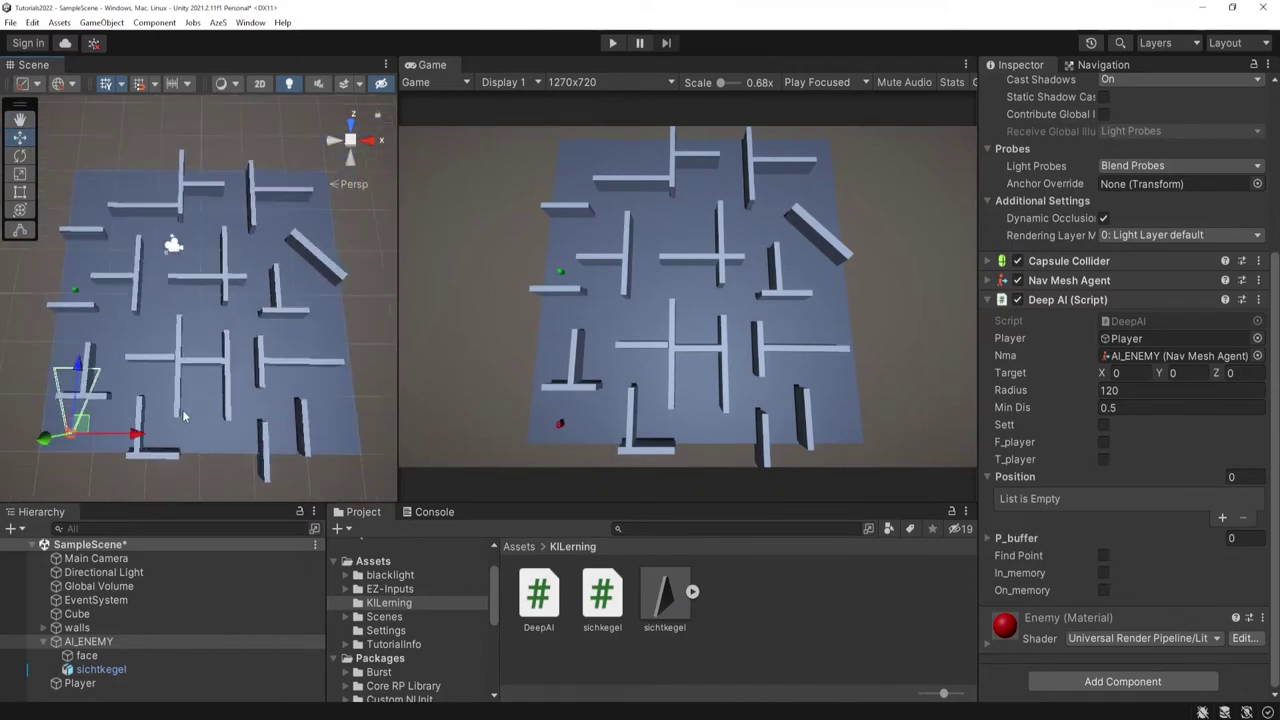
scroll(182, 409, "up", 2)
scroll(164, 417, "up", 2)
middle_click_drag(164, 417, 211, 404)
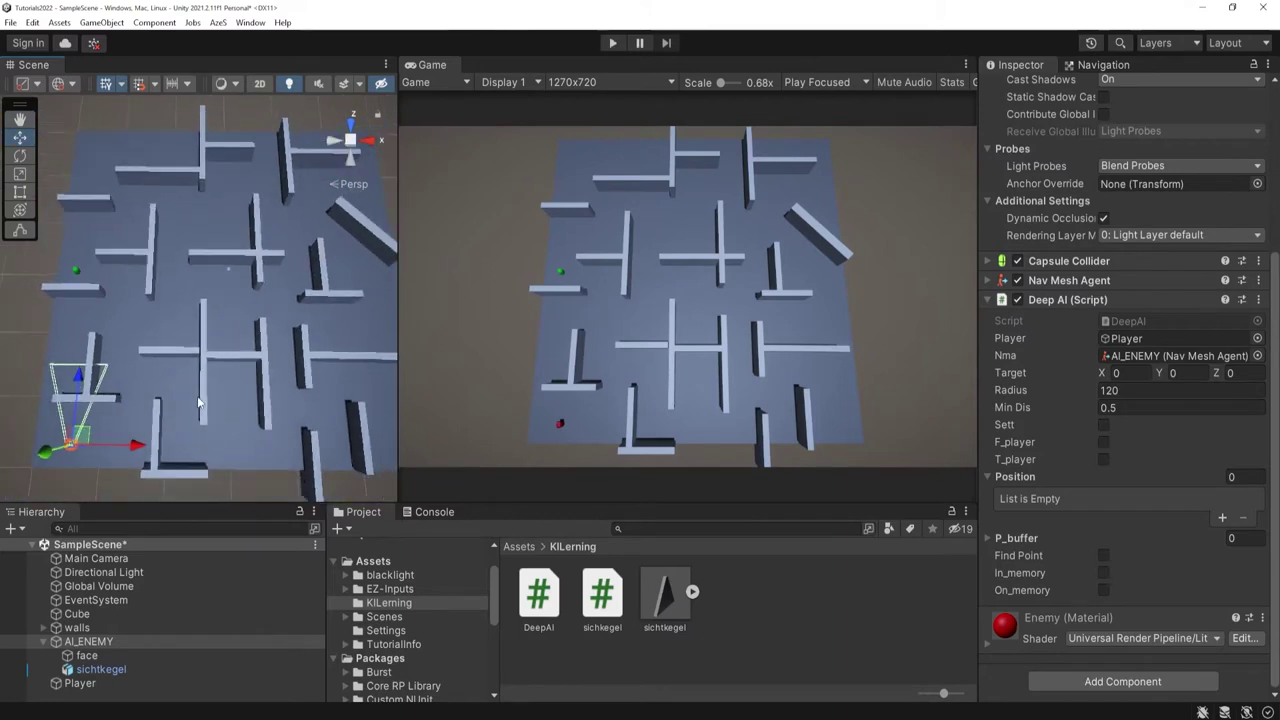
scroll(211, 398, "down", 2)
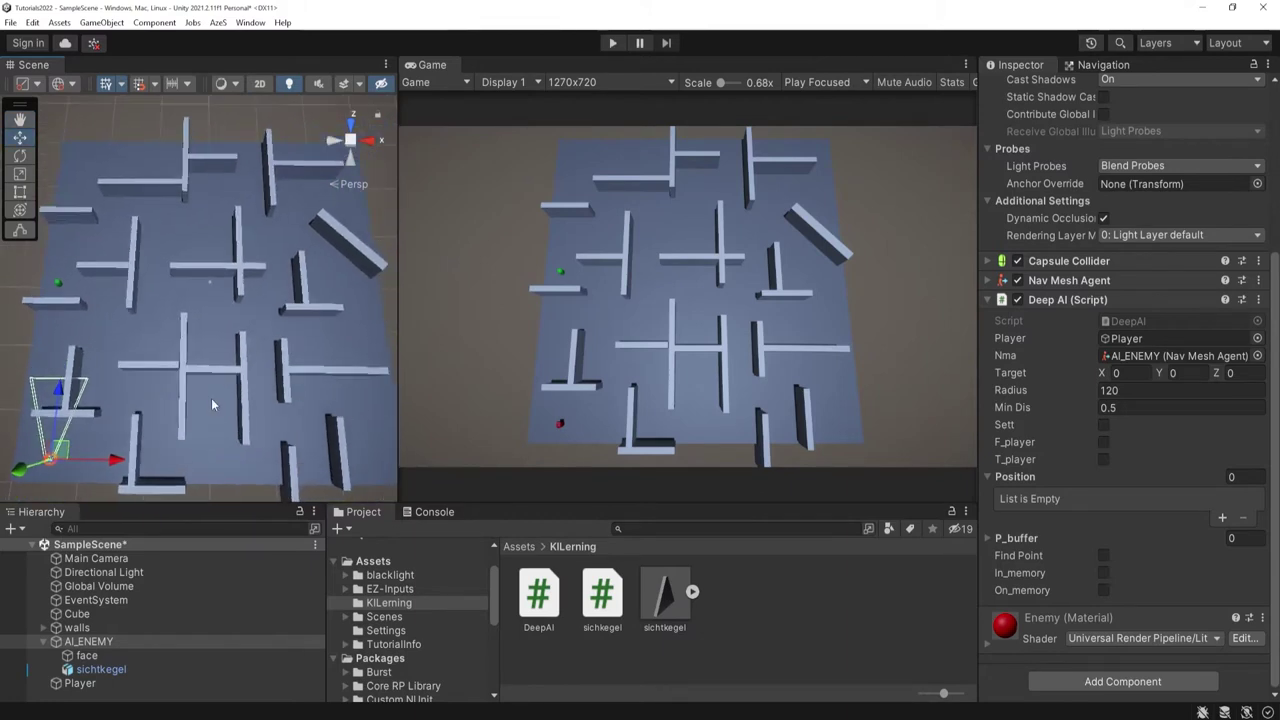
scroll(152, 378, "up", 3)
scroll(150, 385, "down", 2)
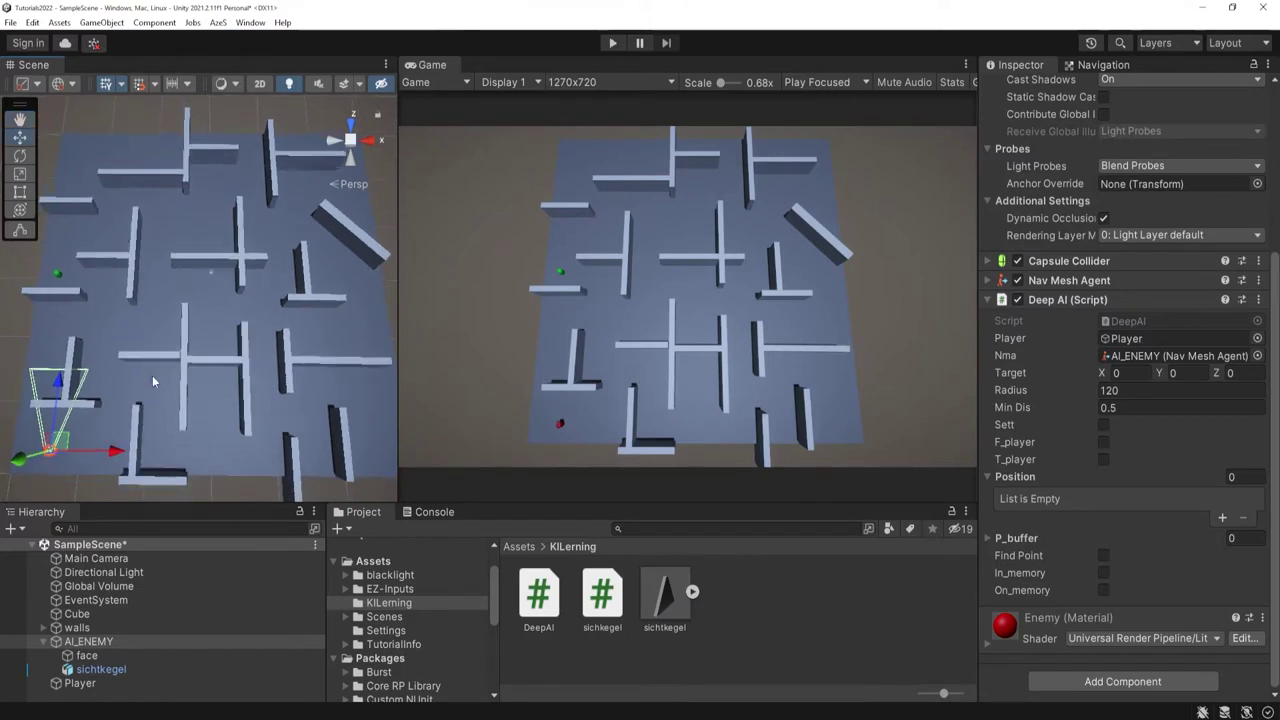
scroll(148, 373, "down", 1)
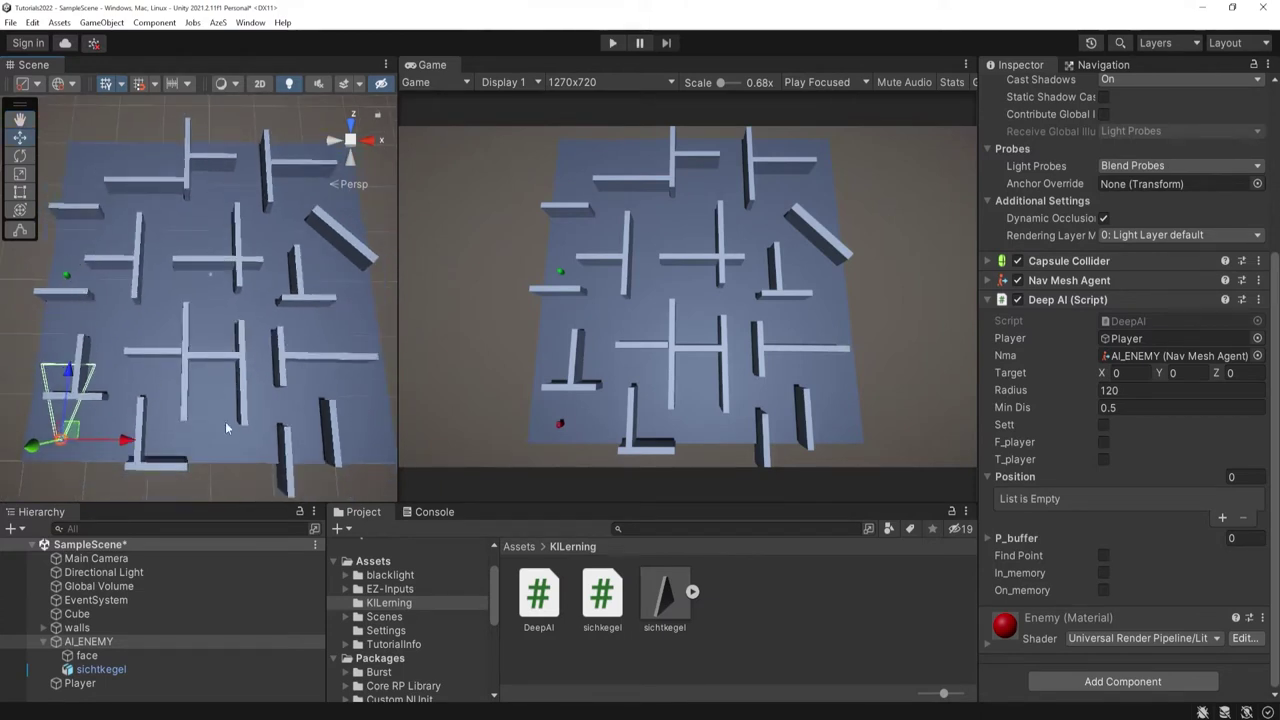
left_click(613, 43)
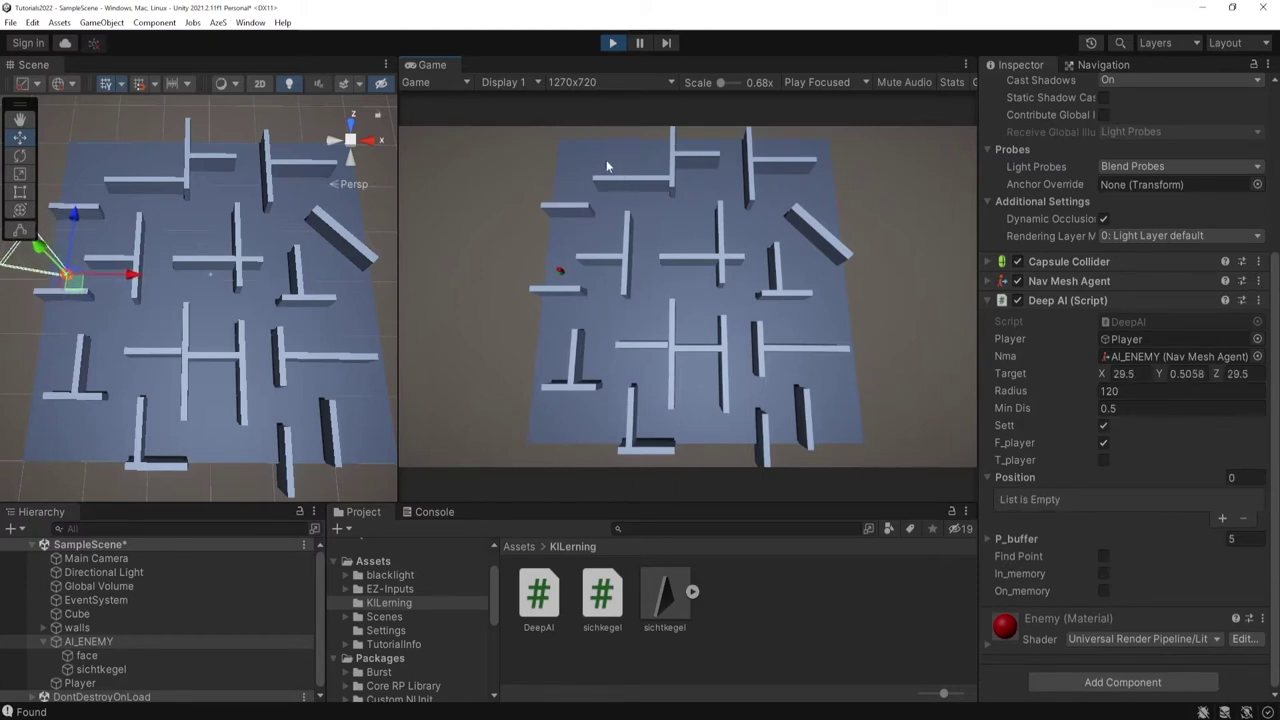
left_click(613, 44)
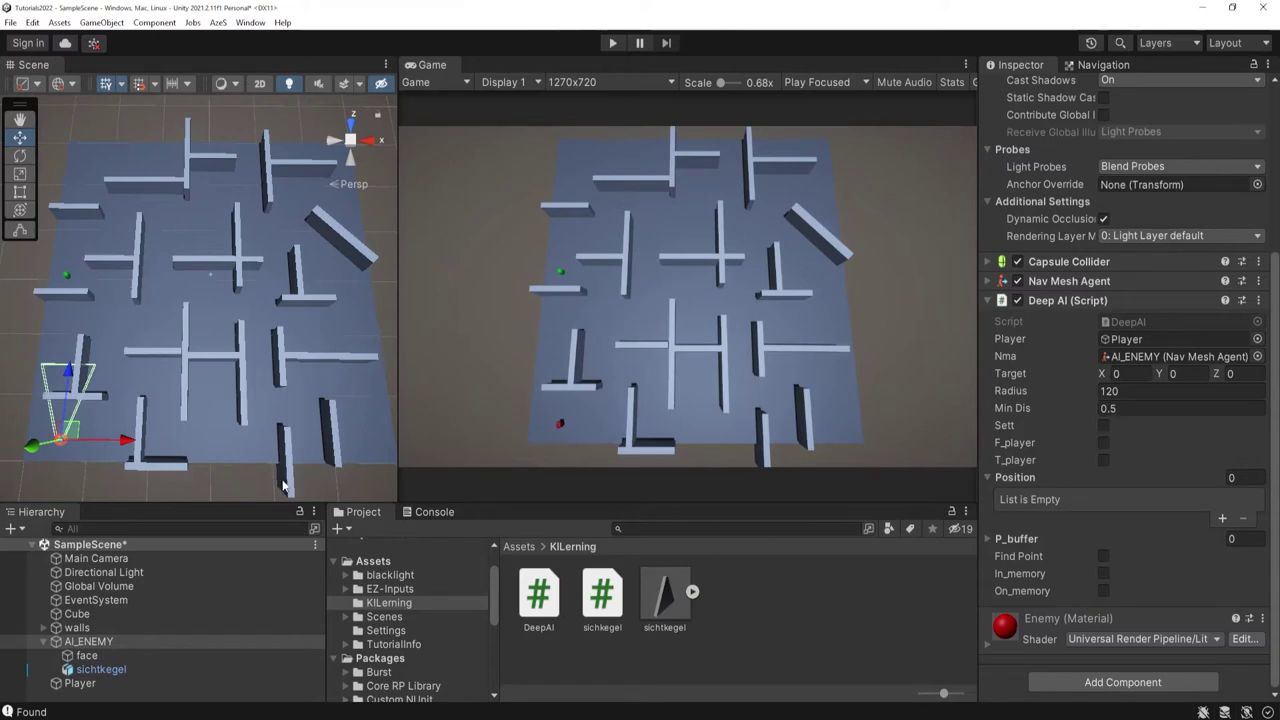
Move the green Player right and up across the maze, then test the chase in Play mode.
left_click(66, 278)
left_click_drag(135, 279, 352, 278)
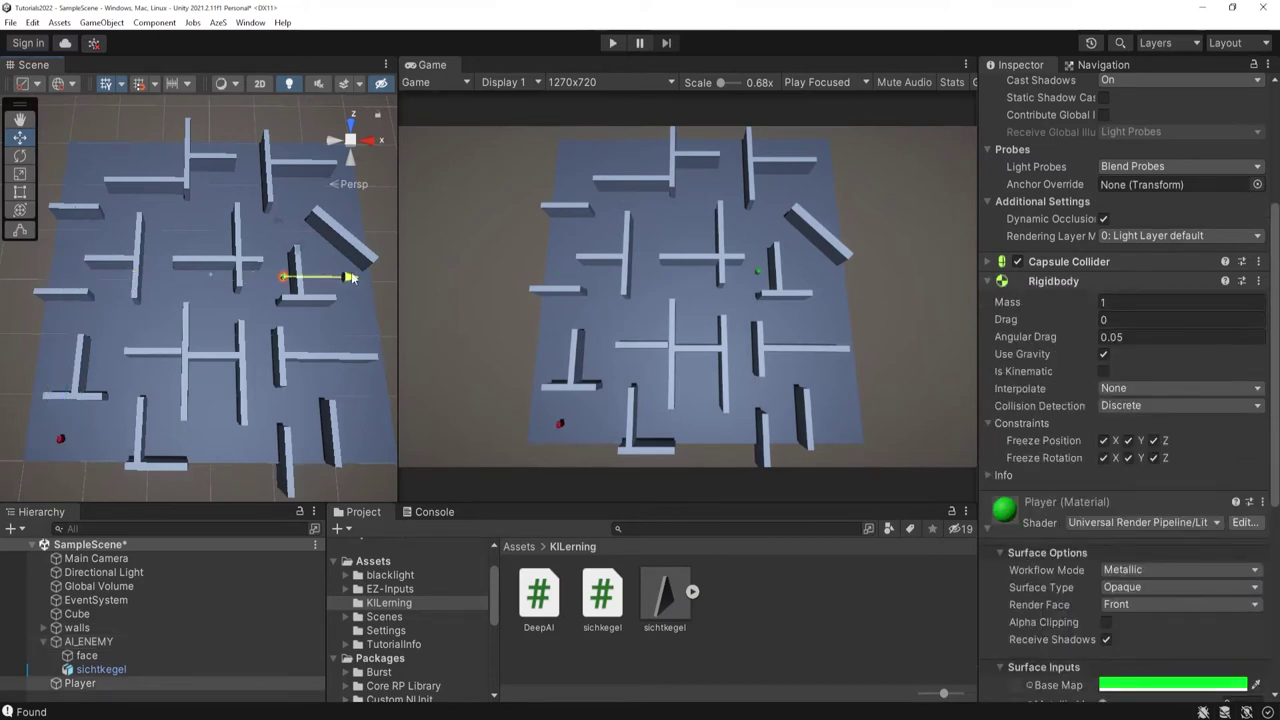
left_click_drag(292, 233, 285, 140)
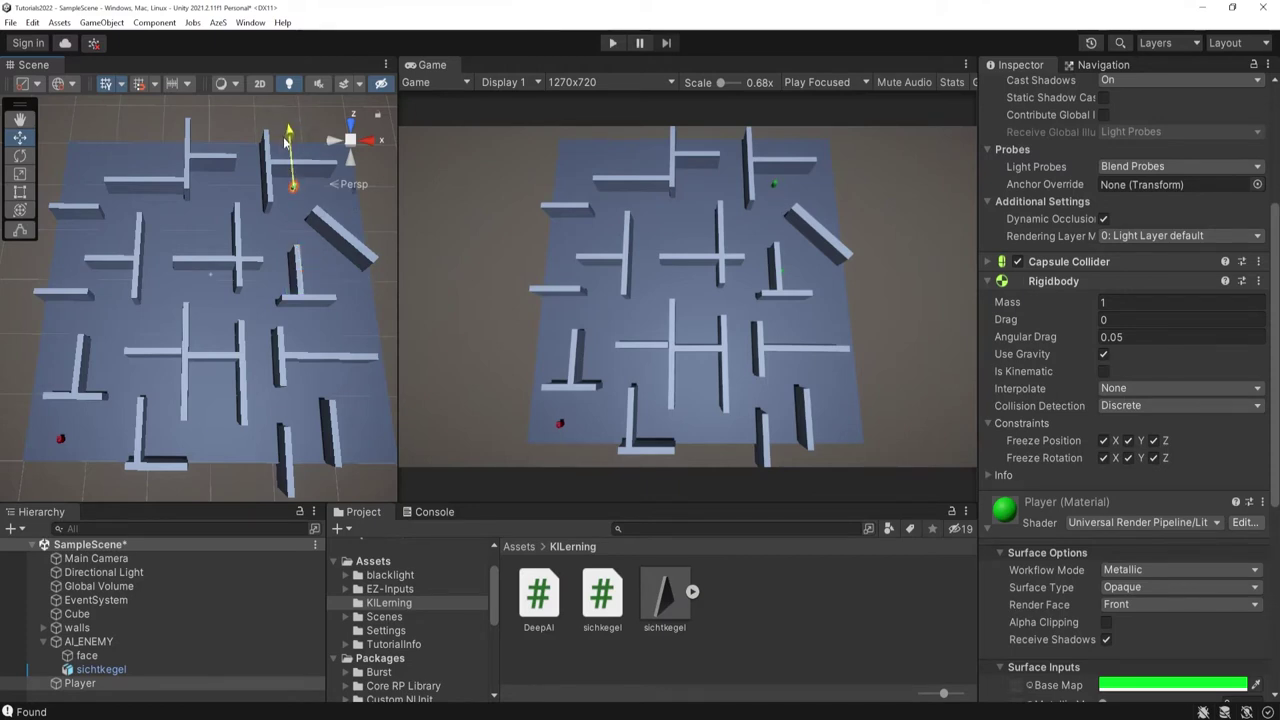
left_click(620, 47)
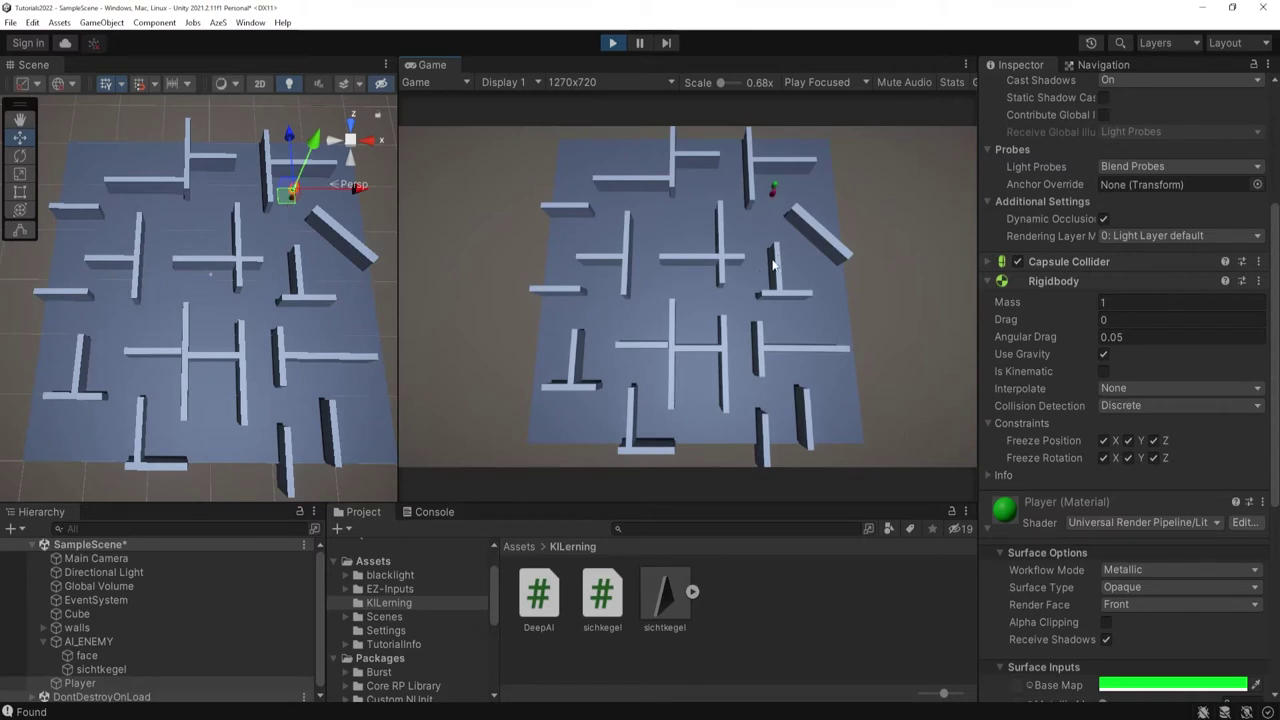
left_click(613, 42)
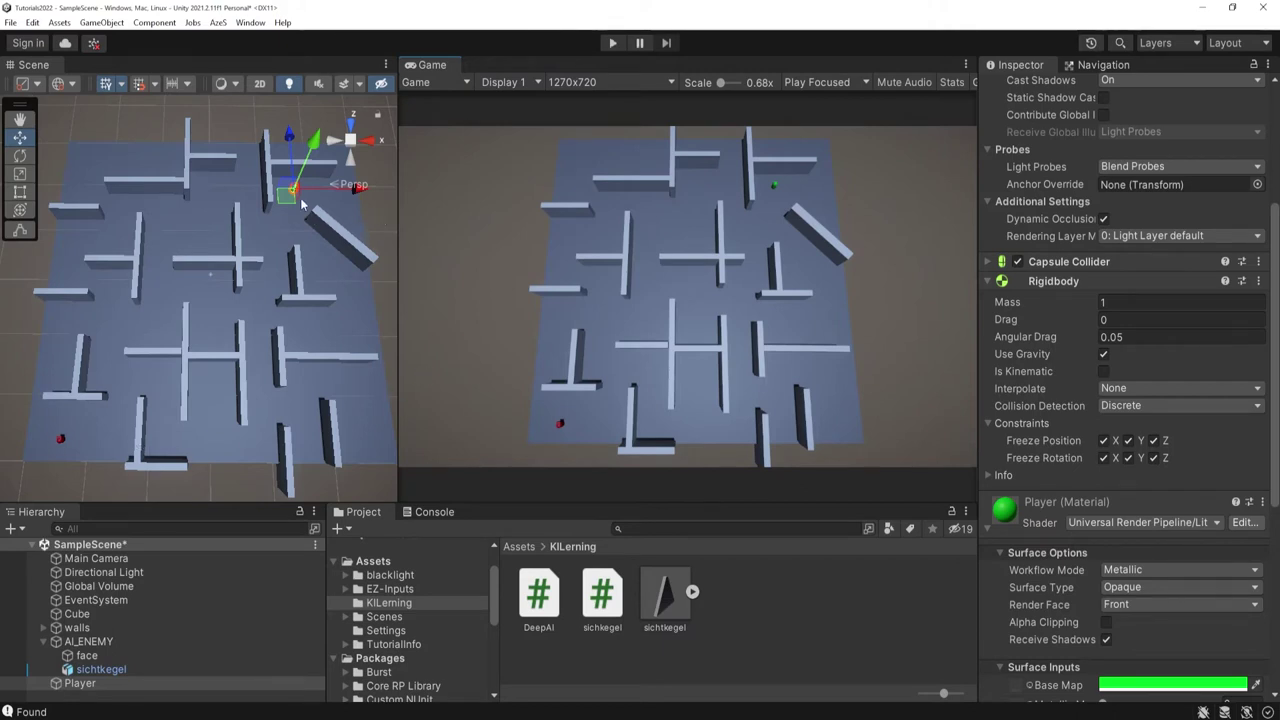
Drag the Player left along the top into the maze's upper-left corner.
right_click_drag(285, 225, 287, 306)
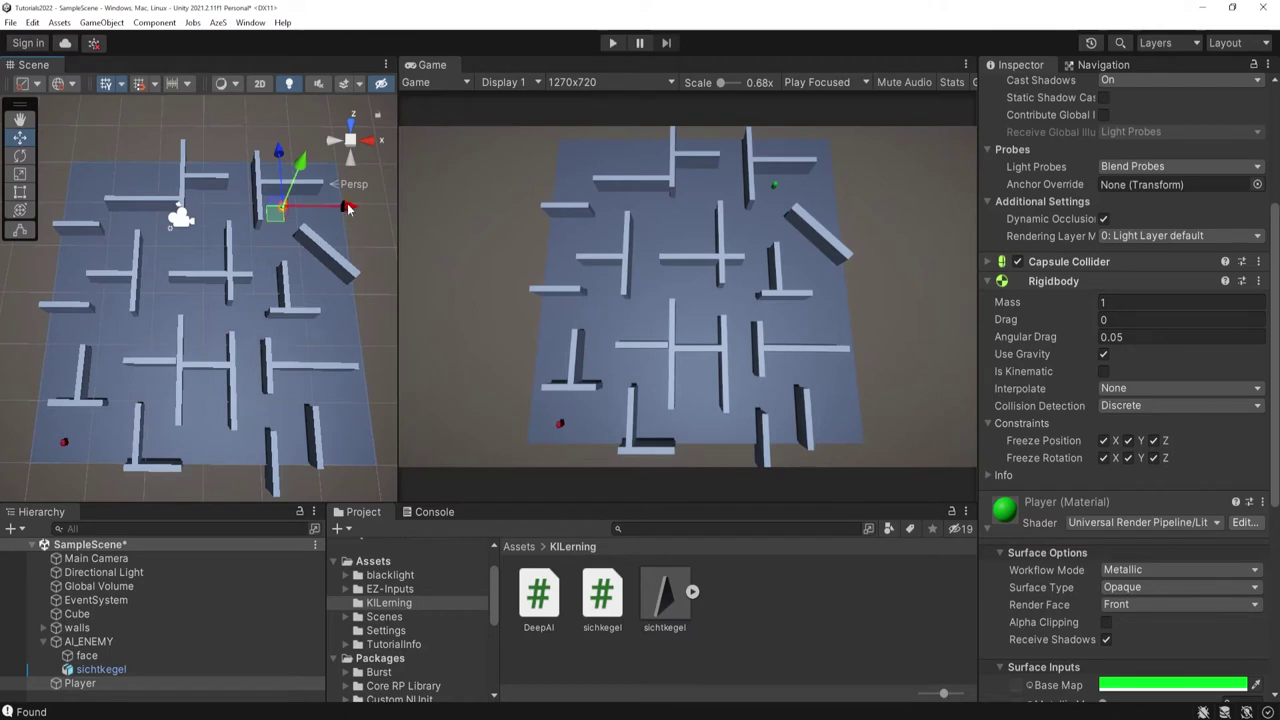
left_click_drag(347, 208, 135, 220)
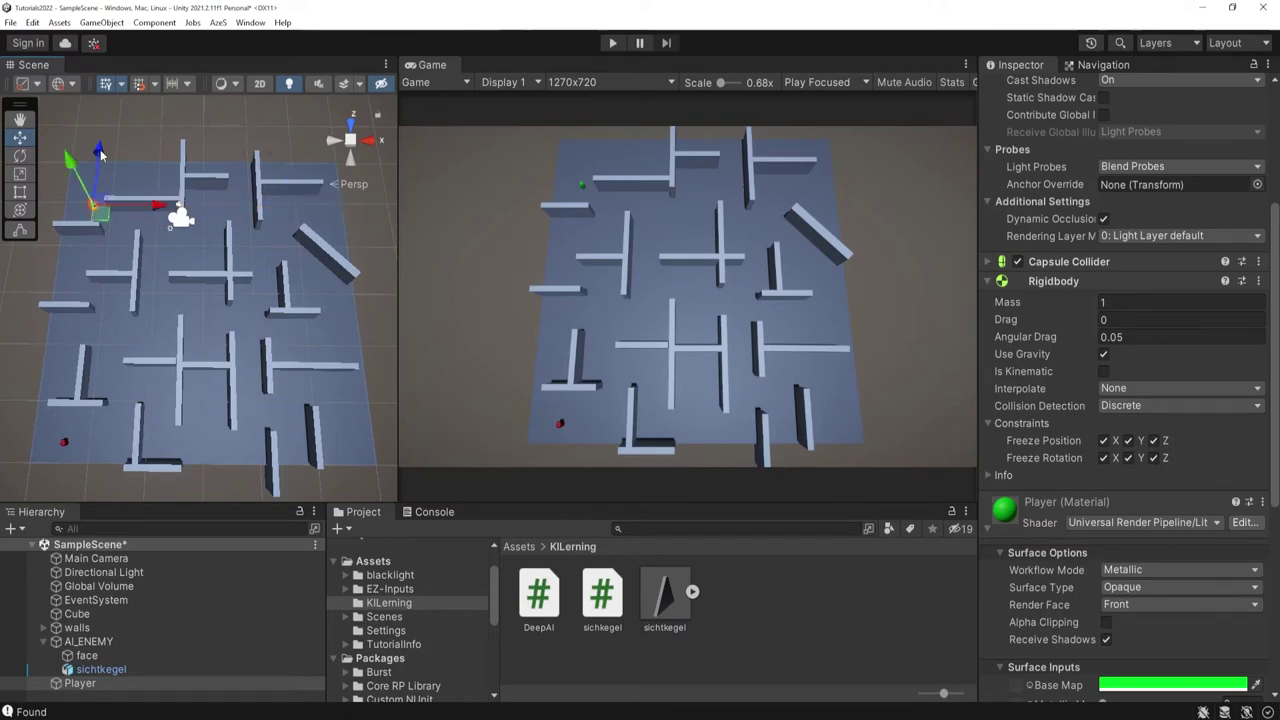
left_click_drag(100, 150, 98, 133)
left_click(612, 43)
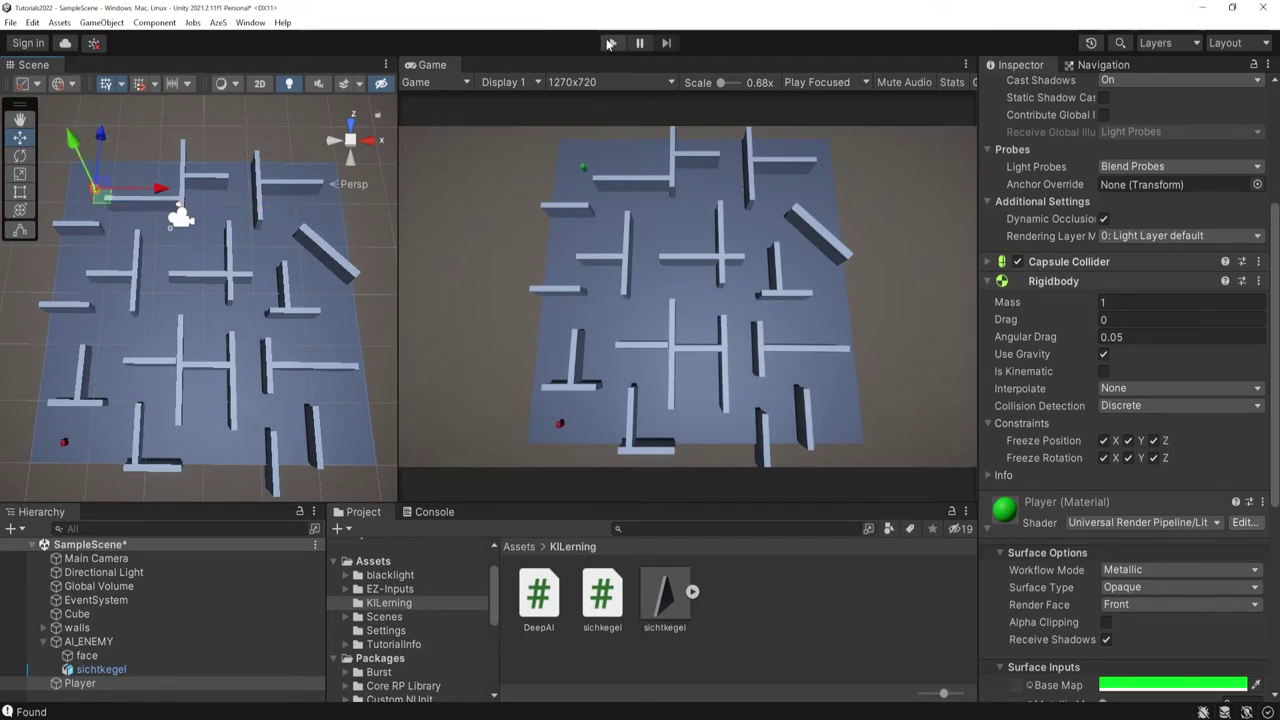
left_click(100, 642)
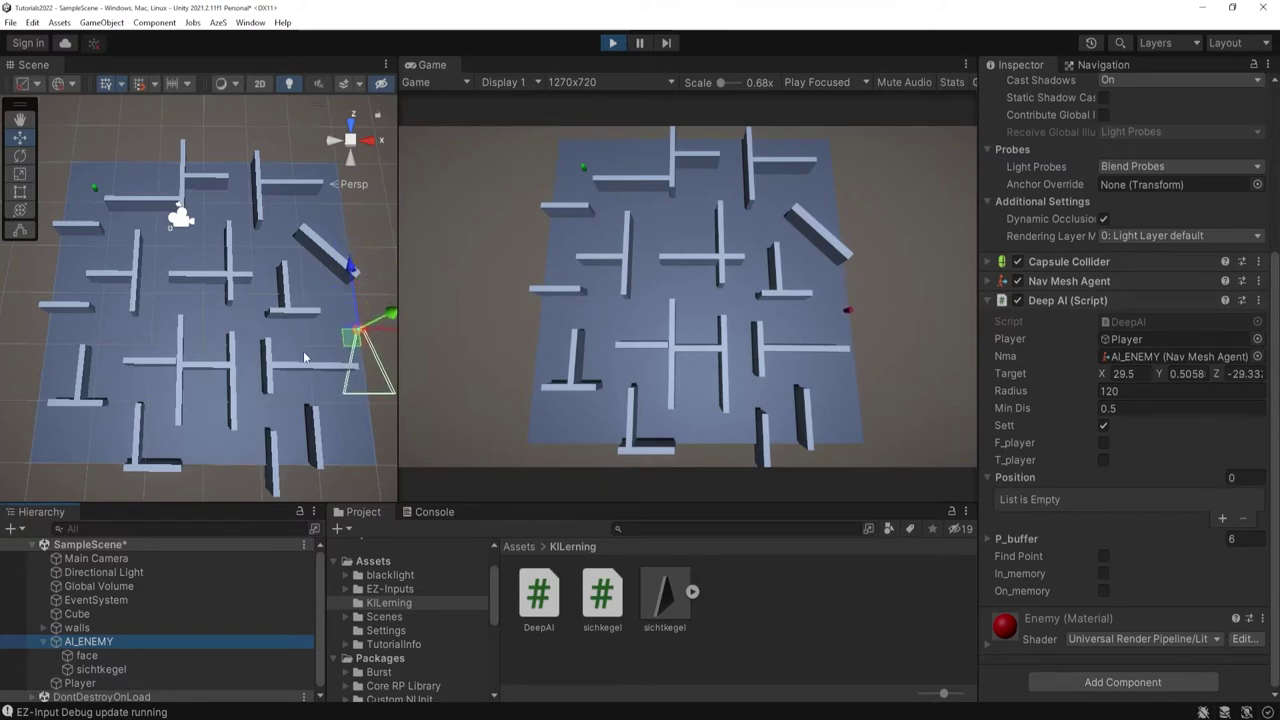
scroll(296, 356, "down", 1)
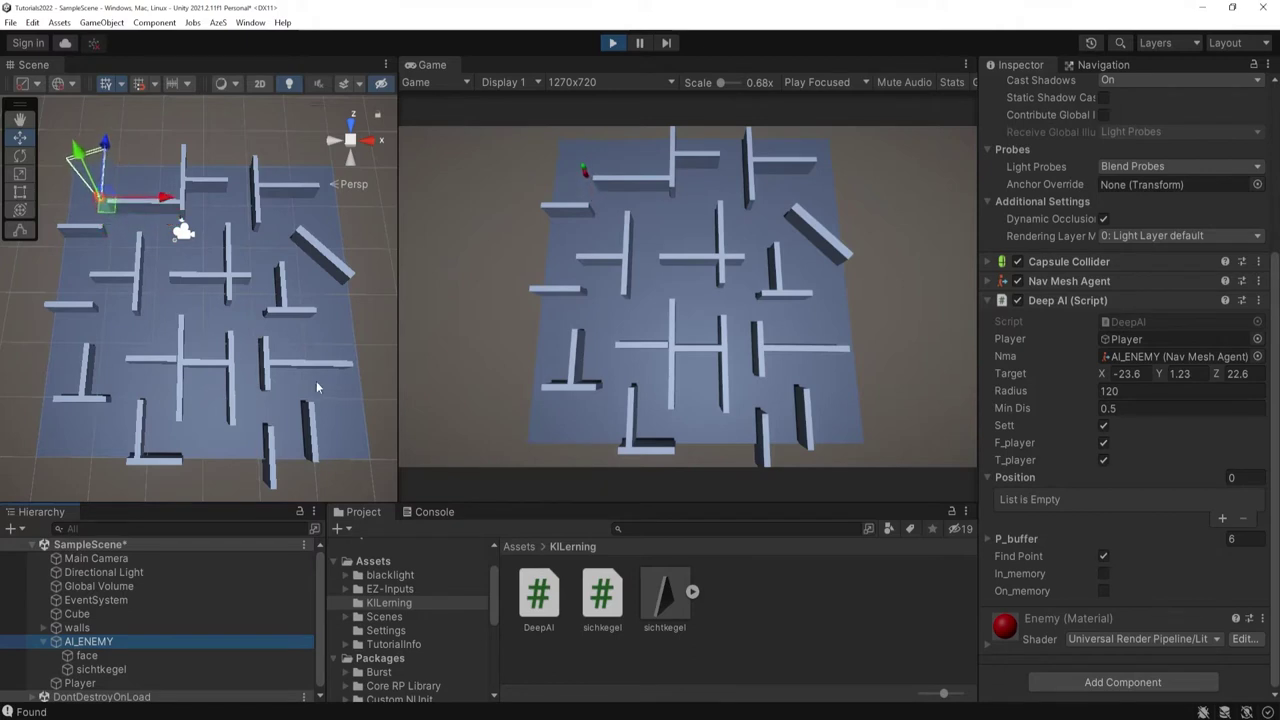
Rerun the game with the Player dragged to the top-centre of the maze, then stop play mode.
left_click(613, 42)
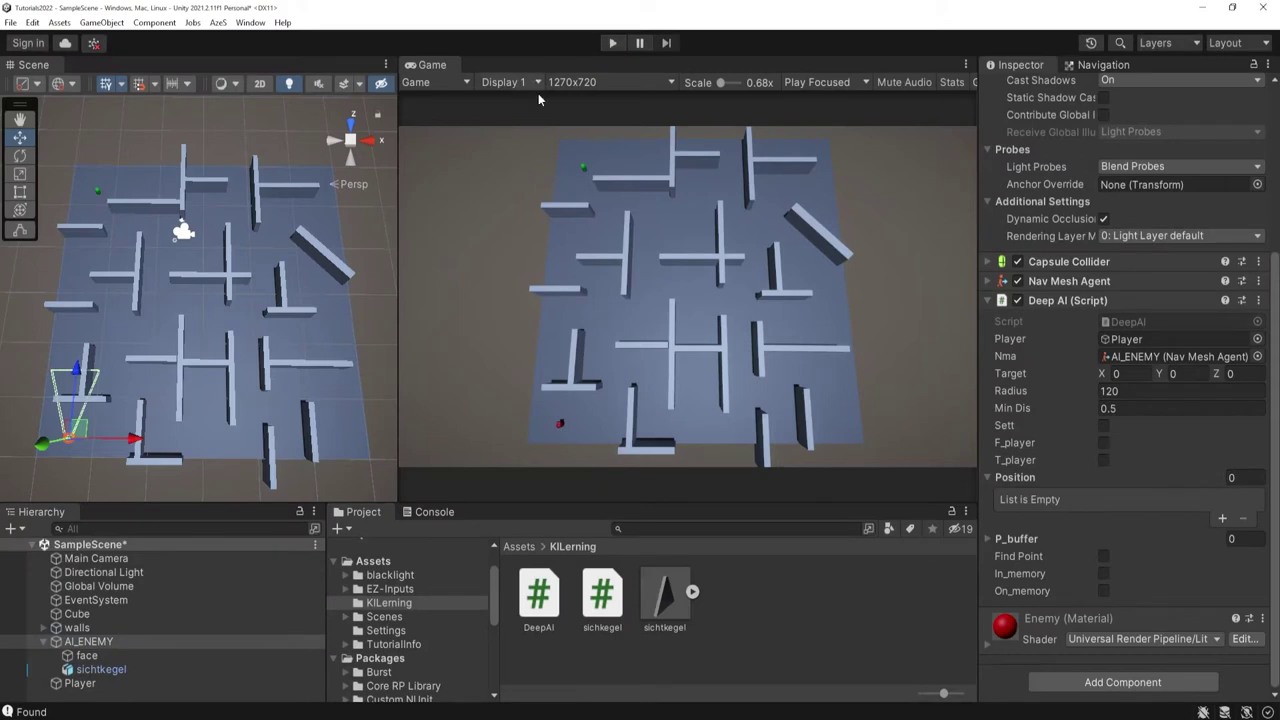
left_click(615, 43)
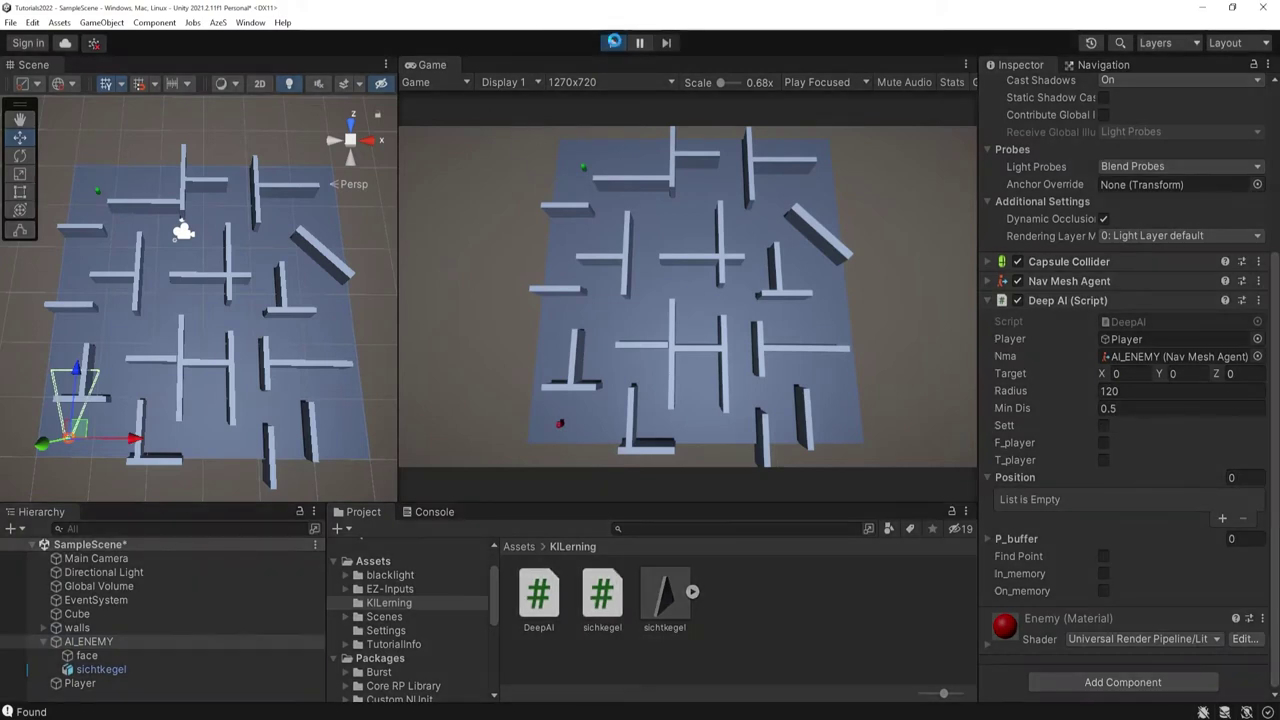
left_click(100, 195)
left_click_drag(150, 193, 180, 196)
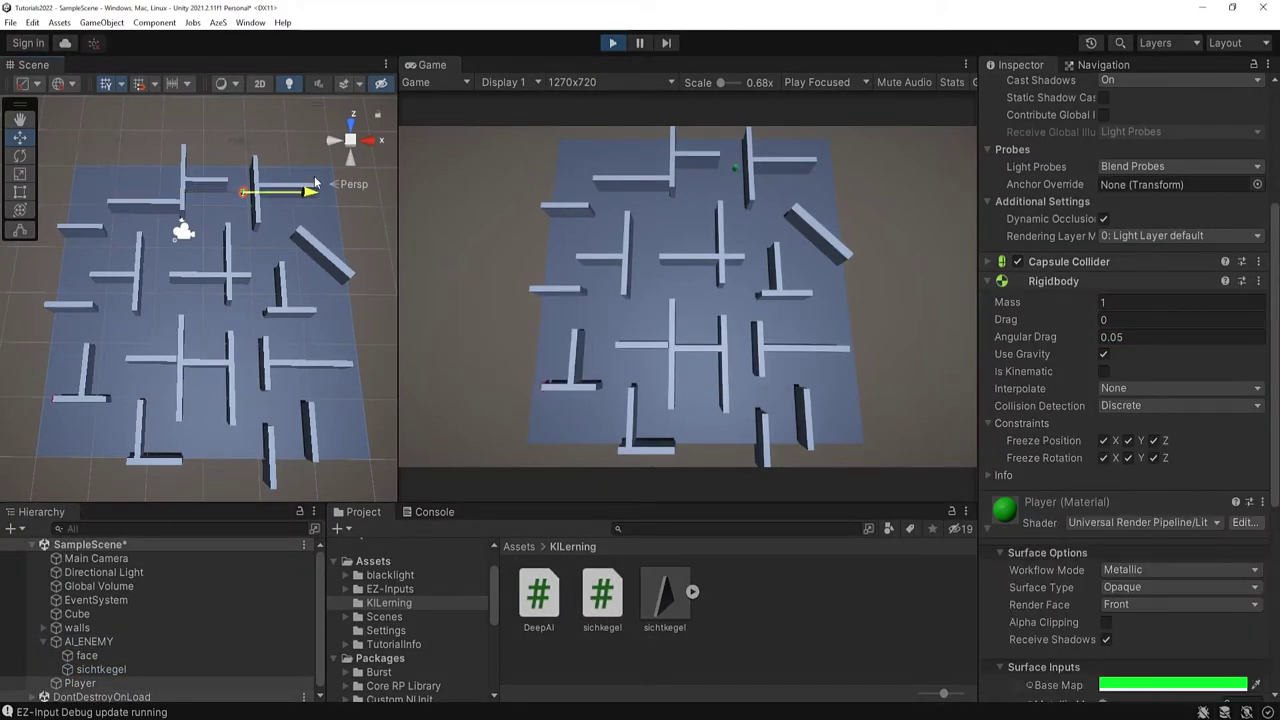
left_click_drag(300, 190, 300, 192)
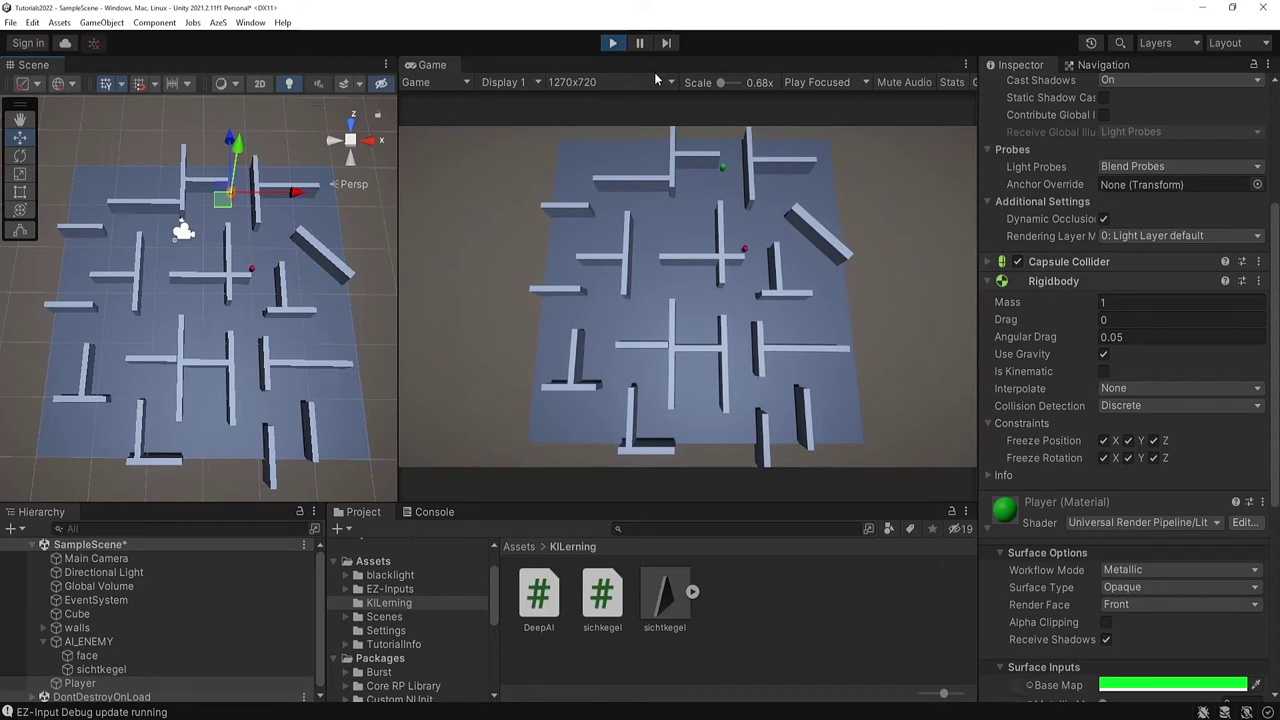
left_click(615, 43)
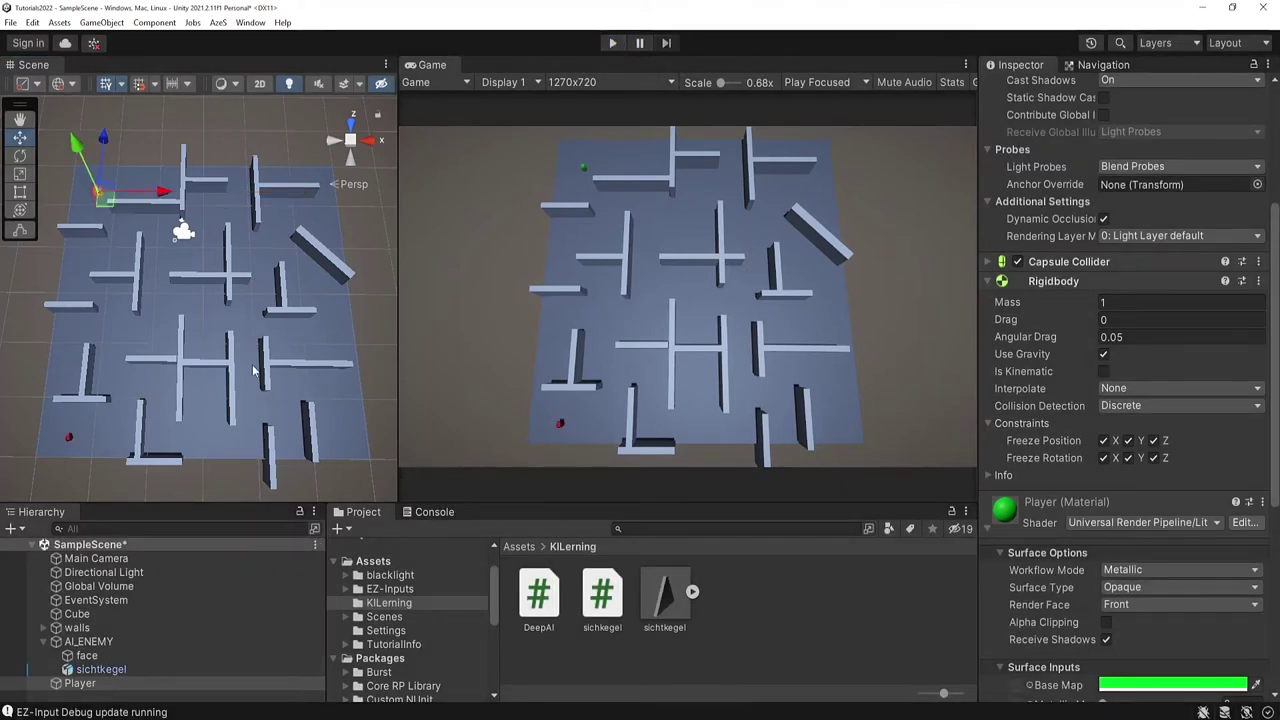
mouse_move(268, 375)
right_mouse_down()
mouse_move(251, 305)
mouse_move(200, 351)
right_mouse_up()
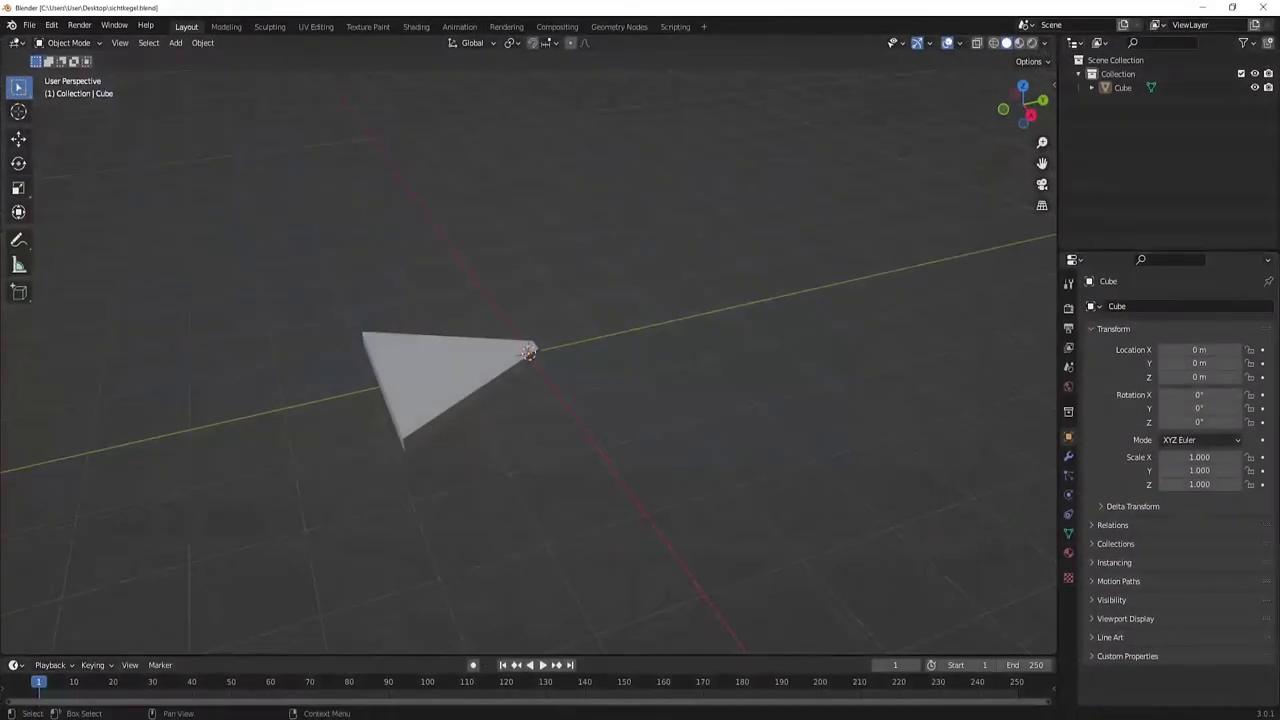
Orbit and zoom around the sichtkegel cone in Blender, then minimize Blender.
mouse_move(575, 410)
middle_mouse_down()
mouse_move(517, 429)
mouse_move(406, 506)
mouse_move(483, 491)
mouse_move(460, 520)
mouse_move(457, 500)
mouse_move(423, 500)
mouse_move(411, 523)
middle_mouse_up()
scroll(411, 523, "down", 3)
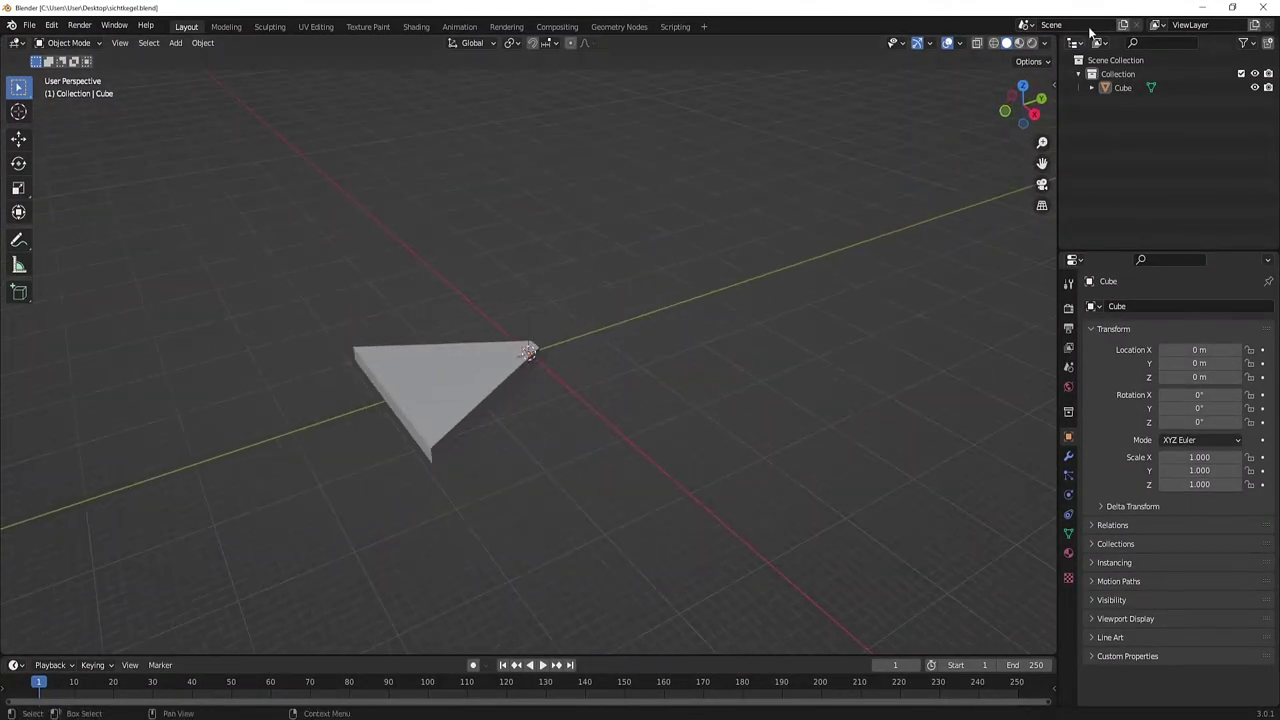
left_click(1201, 7)
scroll(141, 349, "up", 2)
scroll(143, 354, "up", 3)
Frame the sichtkegel object and toggle its Mesh Collider Convex off and back on.
scroll(143, 354, "up", 3)
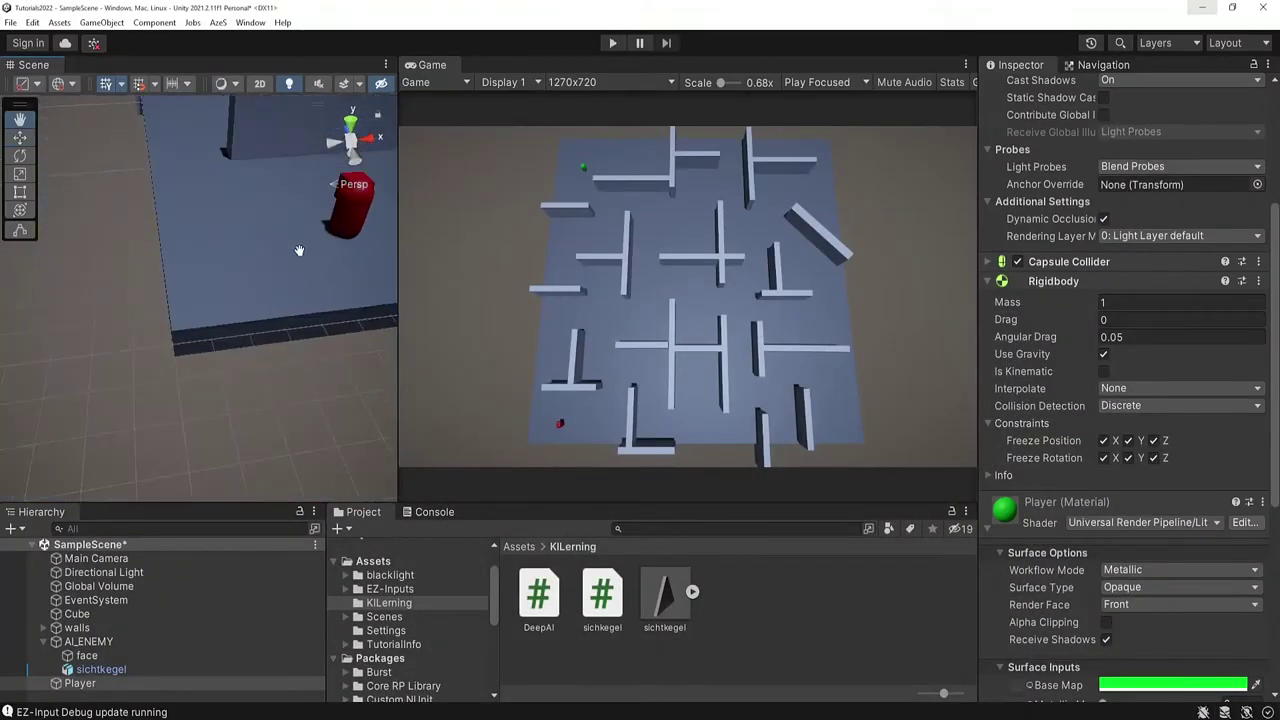
mouse_move(364, 337)
left_mouse_down("alt")
mouse_move(276, 367)
mouse_move(190, 370)
left_mouse_up("alt")
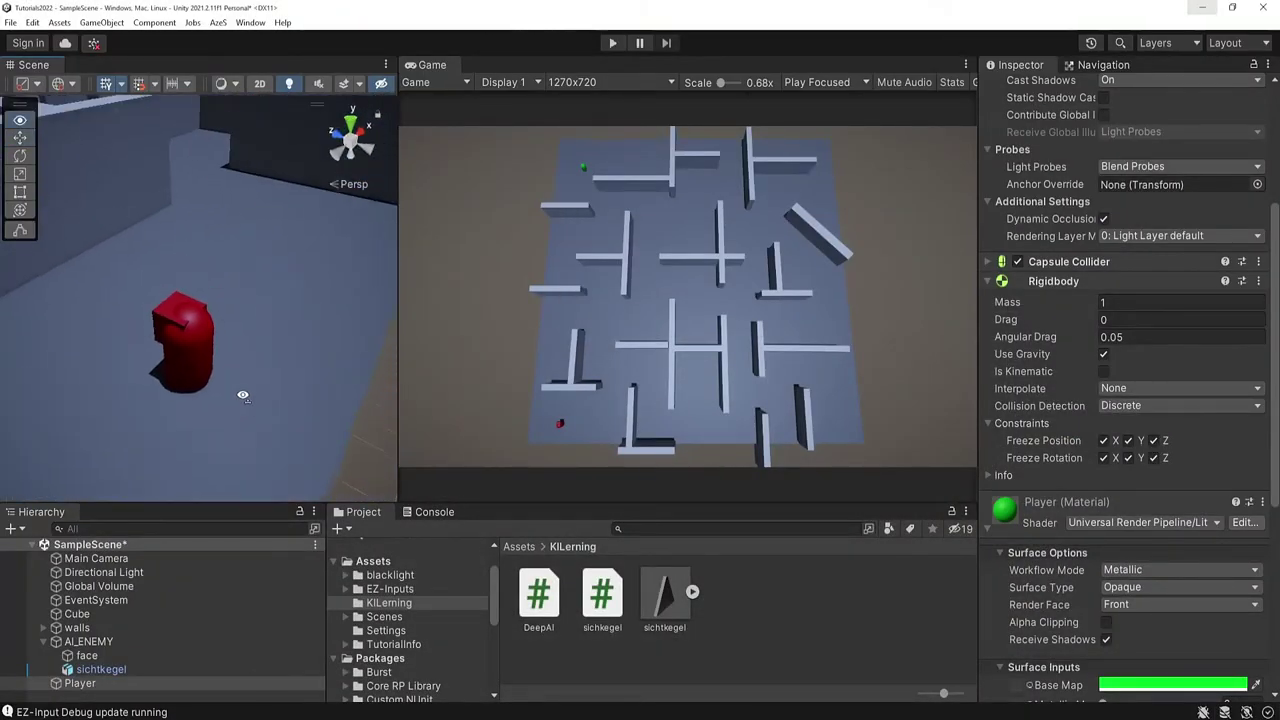
double_click(131, 672)
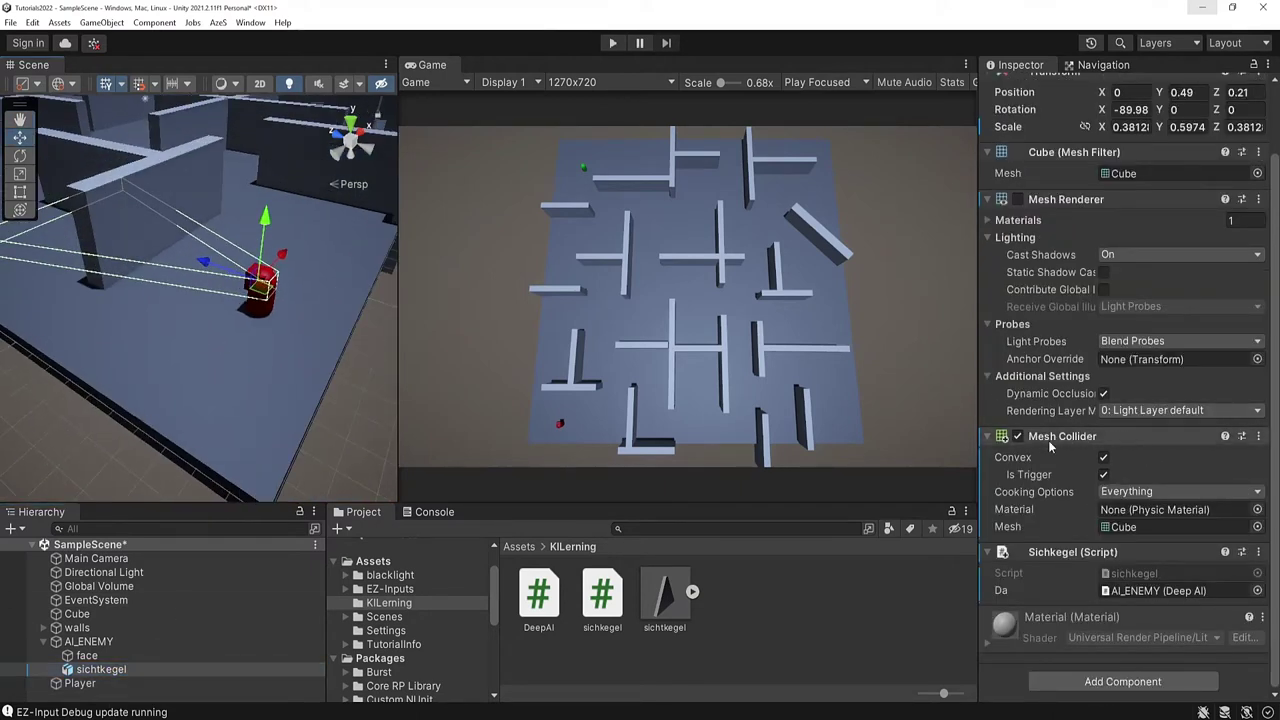
left_click(1103, 459)
left_click(1104, 461)
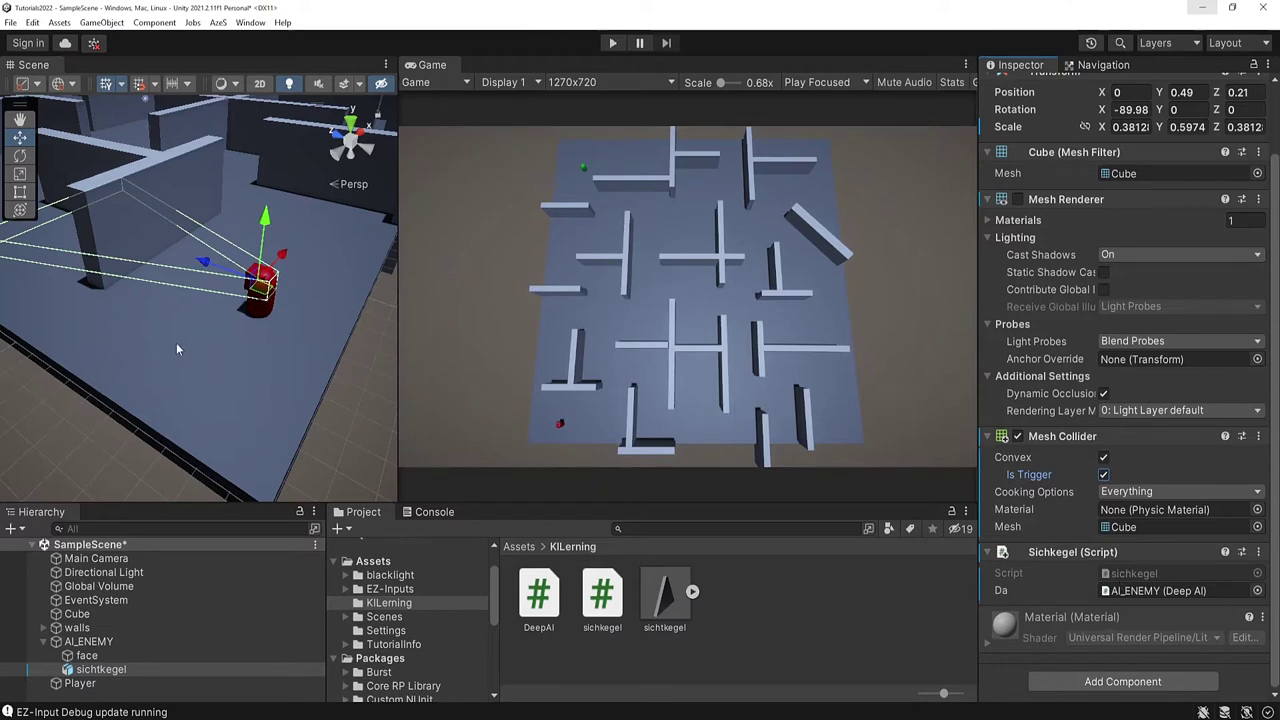
Select AI_ENEMY and open its DeepAI script in Visual Studio.
mouse_move(176, 348)
left_mouse_down("alt")
mouse_move(224, 434)
mouse_move(222, 458)
left_mouse_up("alt")
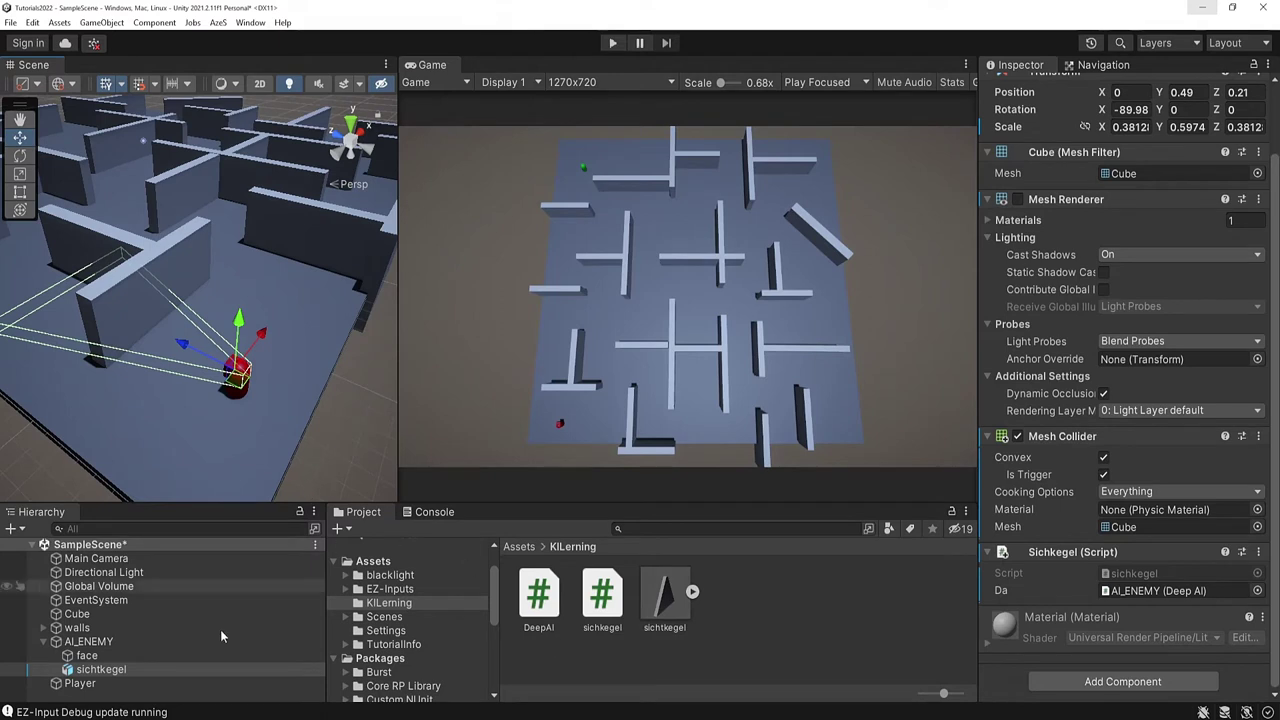
left_click(111, 646)
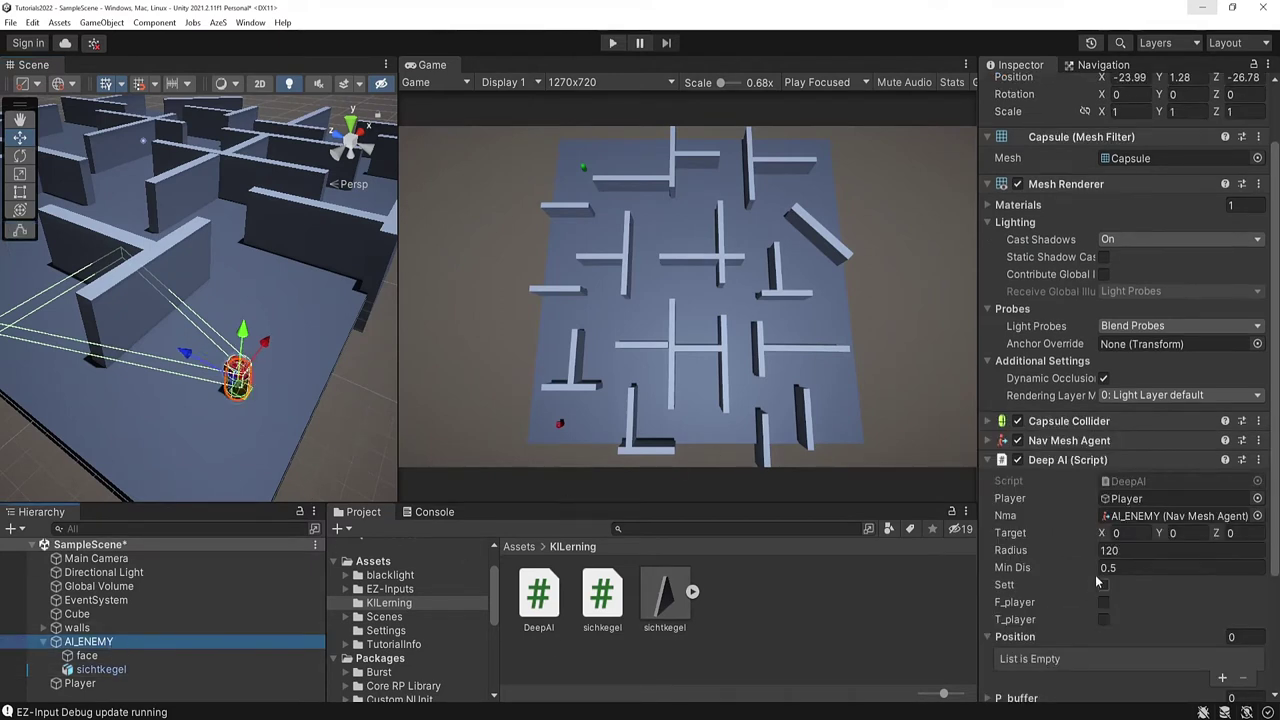
scroll(1097, 580, "down", 2)
left_click(540, 620)
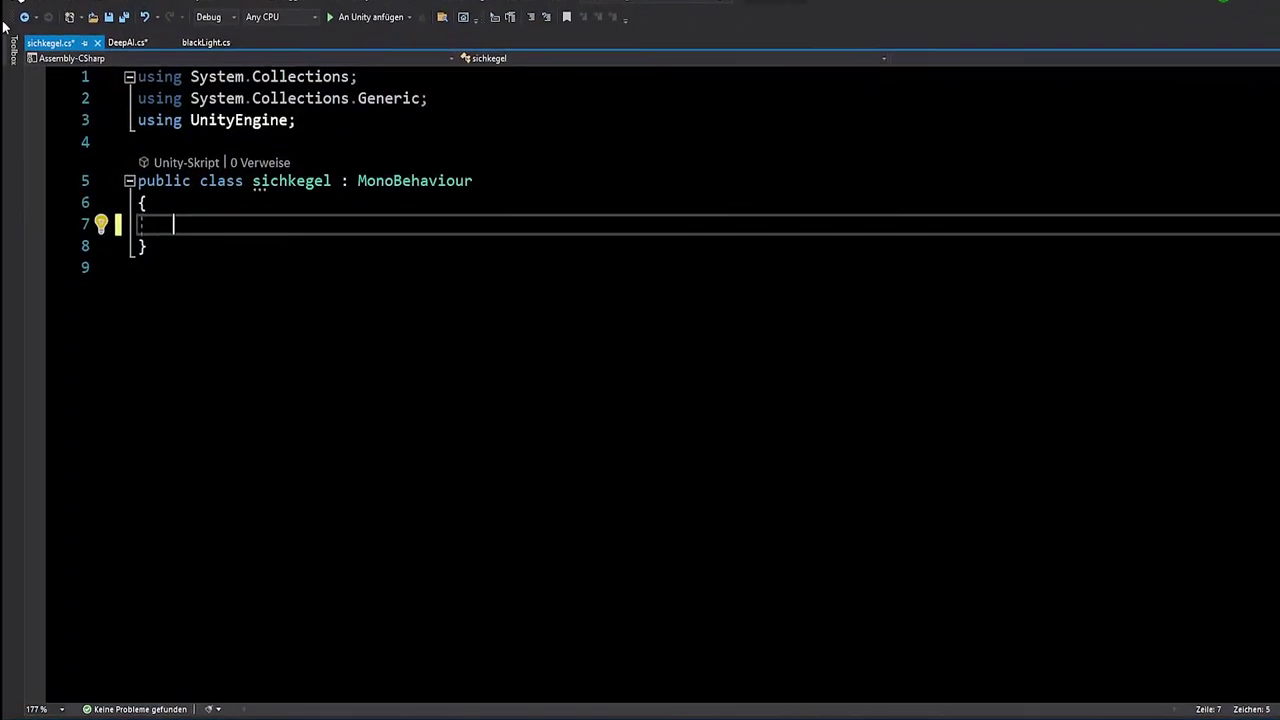
In DeepAI.cs, insert a line after the using directives and type 'using Unity', picking UnityEngine.
left_click(125, 32)
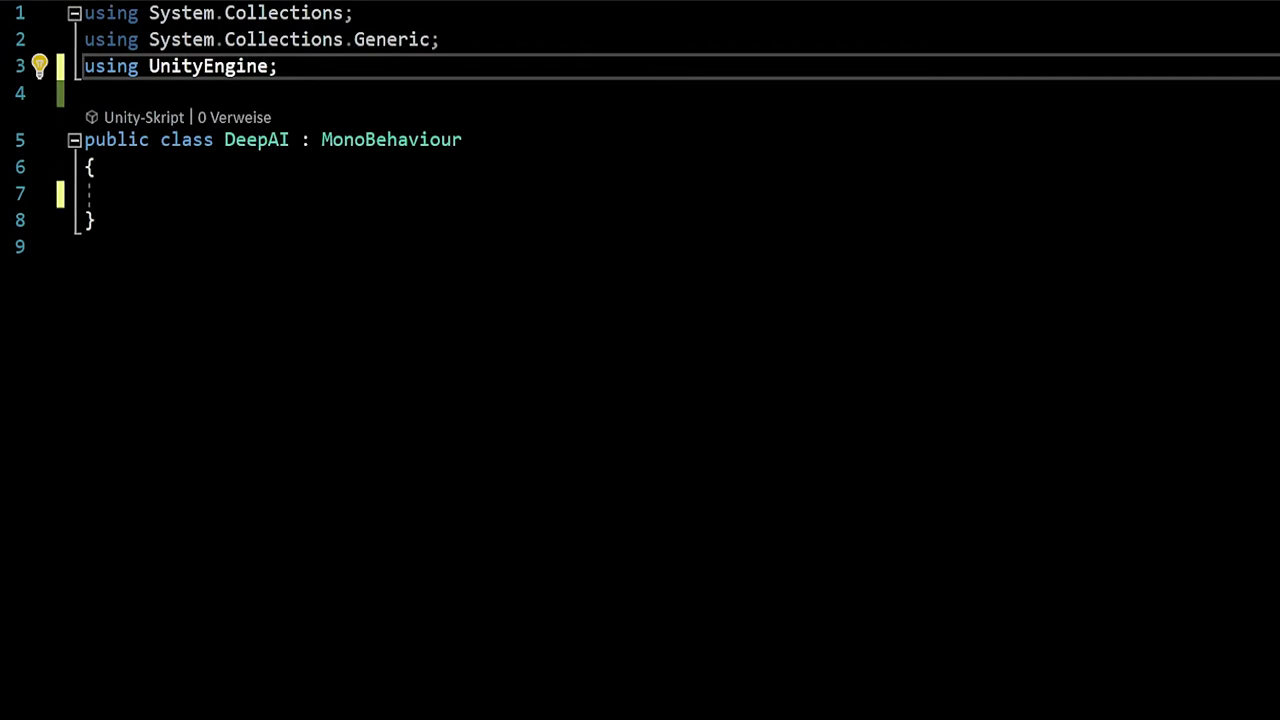
left_click(117, 193)
left_click(86, 93)
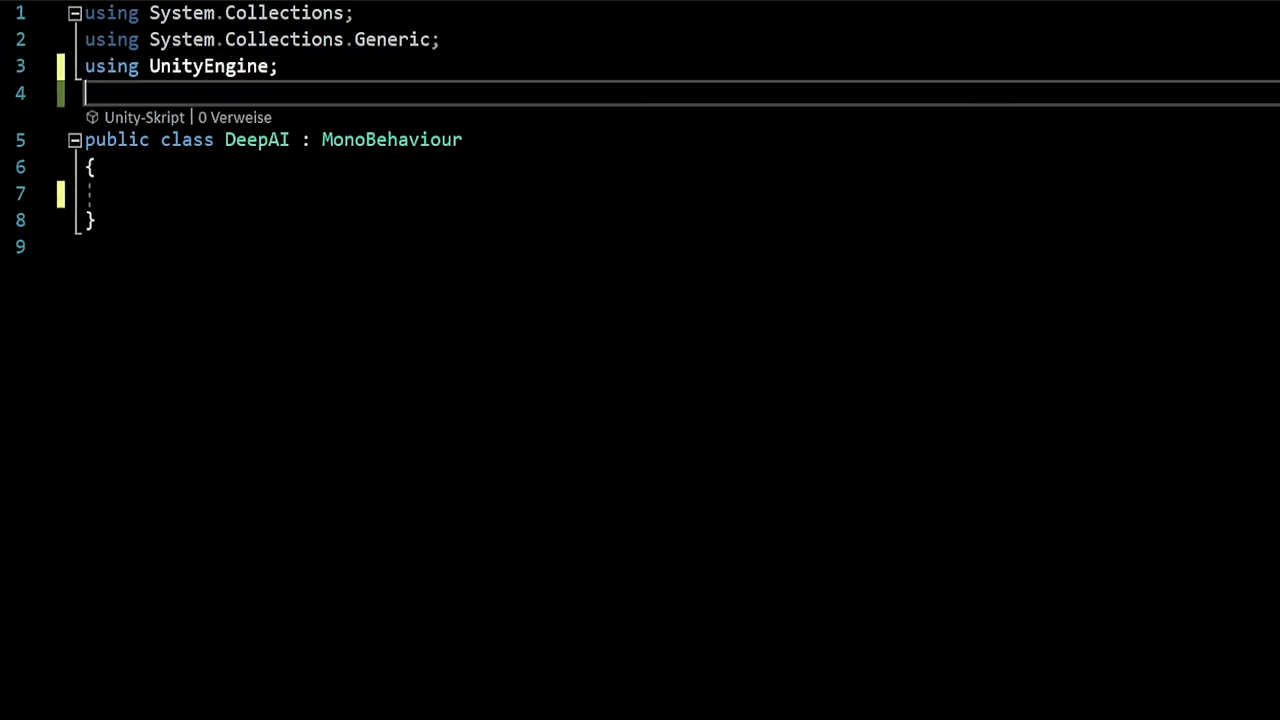
key("Return")
left_click(86, 93)
type("usi")
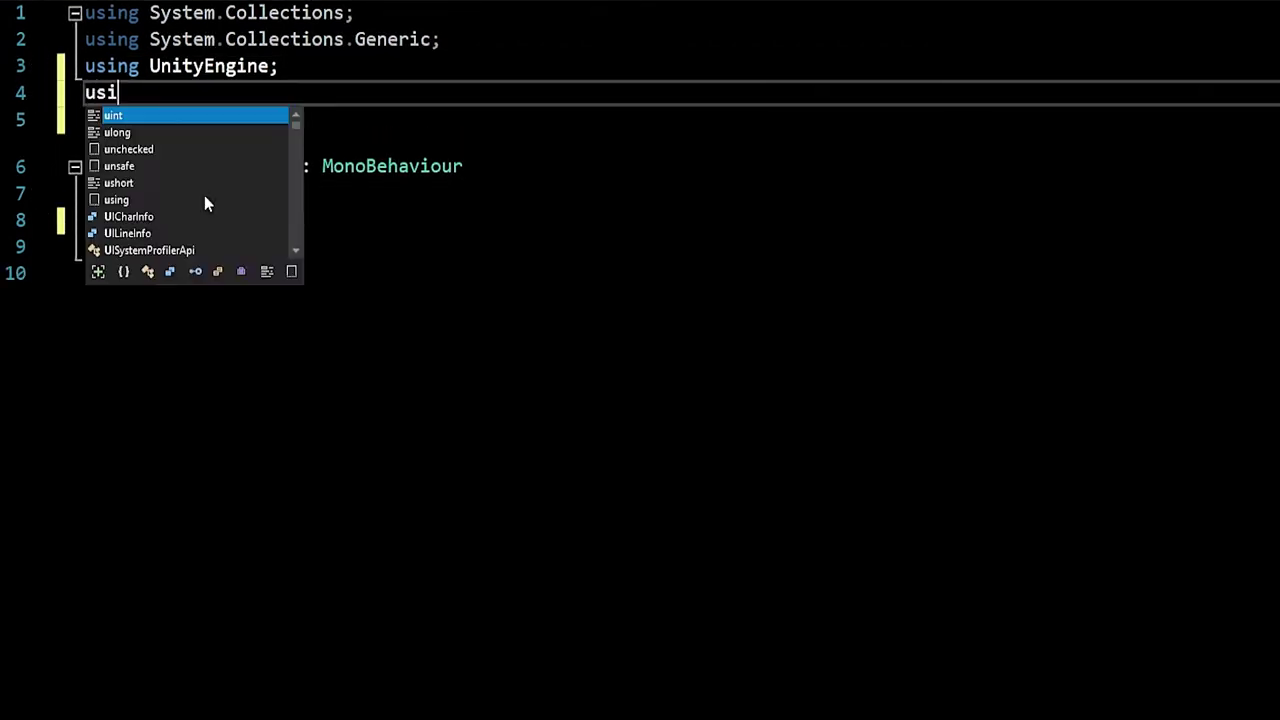
type("ng Unityye")
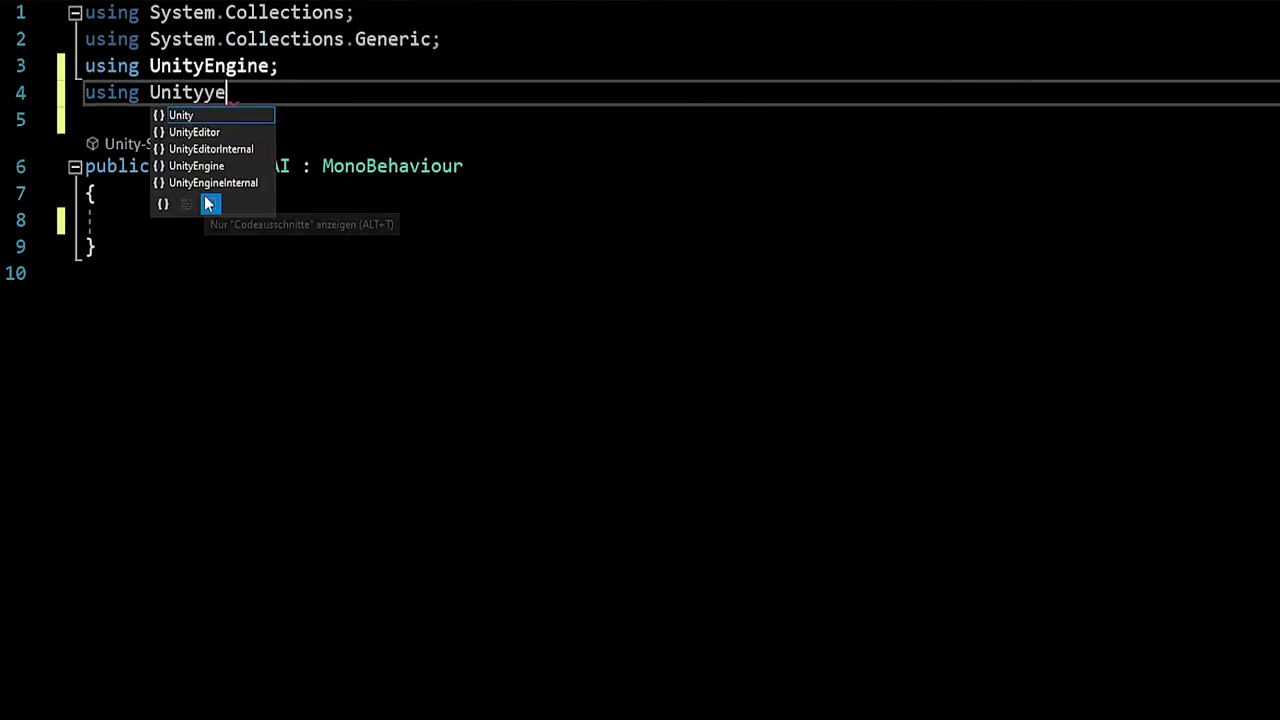
key("Down")
key("Down")
key("Down")
Finish 'using UnityEngine.AI;' and declare 'public GameObject player;' inside the class.
key("Tab")
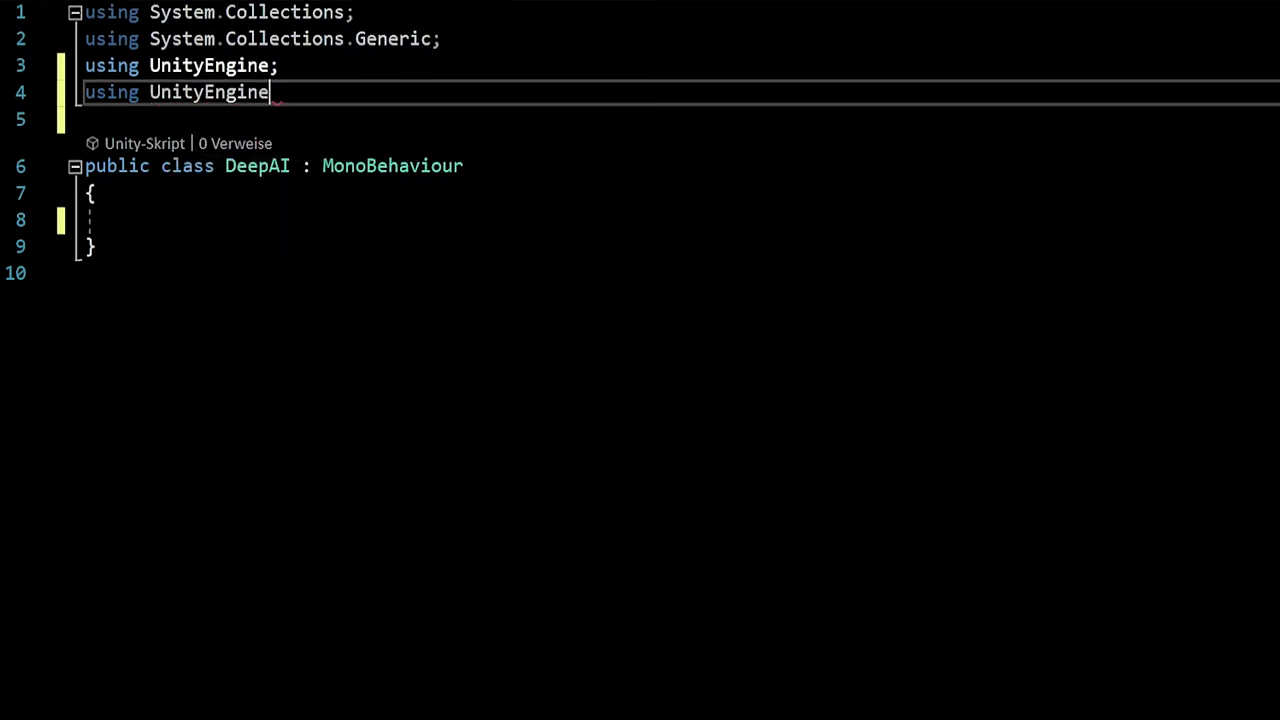
type(".AI;")
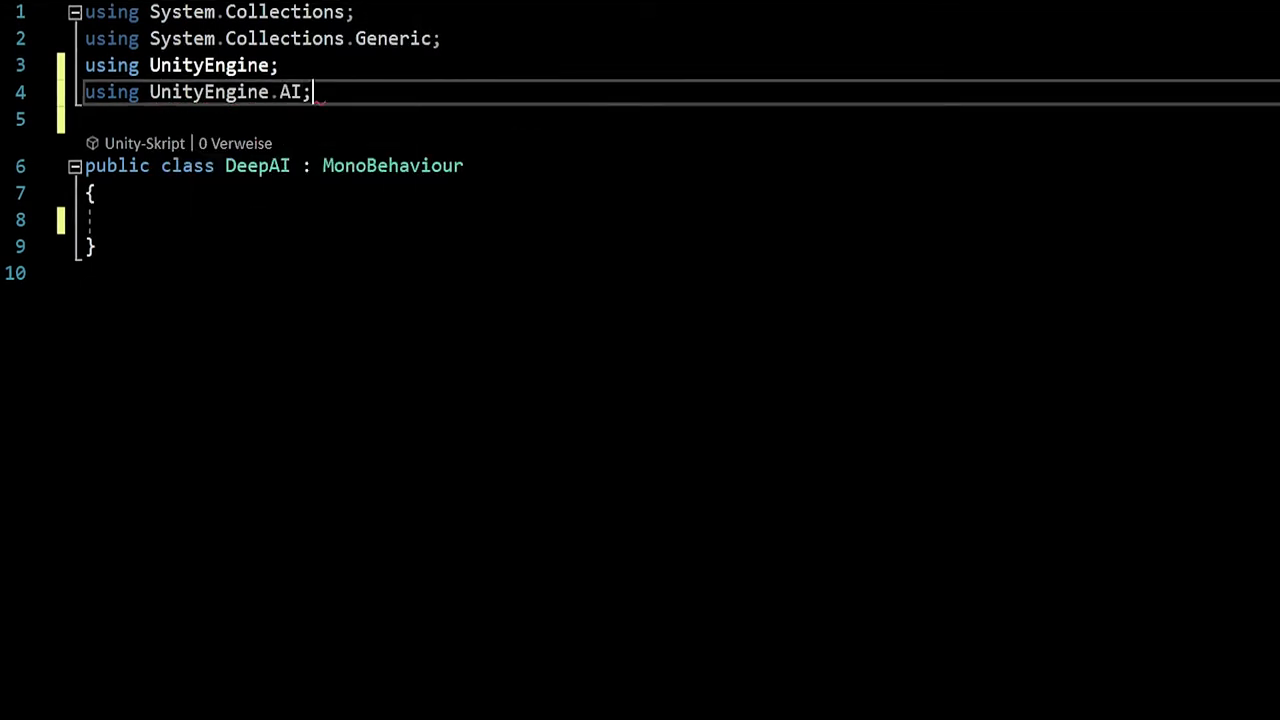
key("Return")
left_click(85, 145)
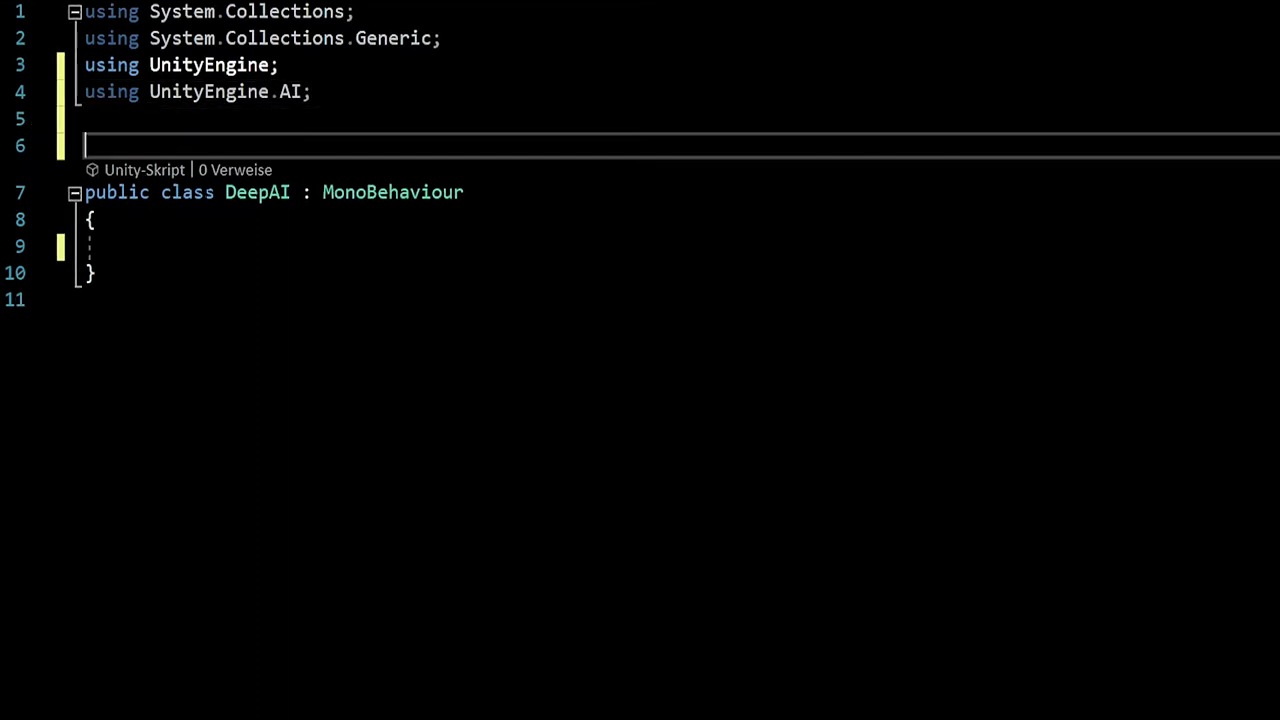
left_click(88, 246)
key("Return")
key("Return")
key("Up")
key("Up")
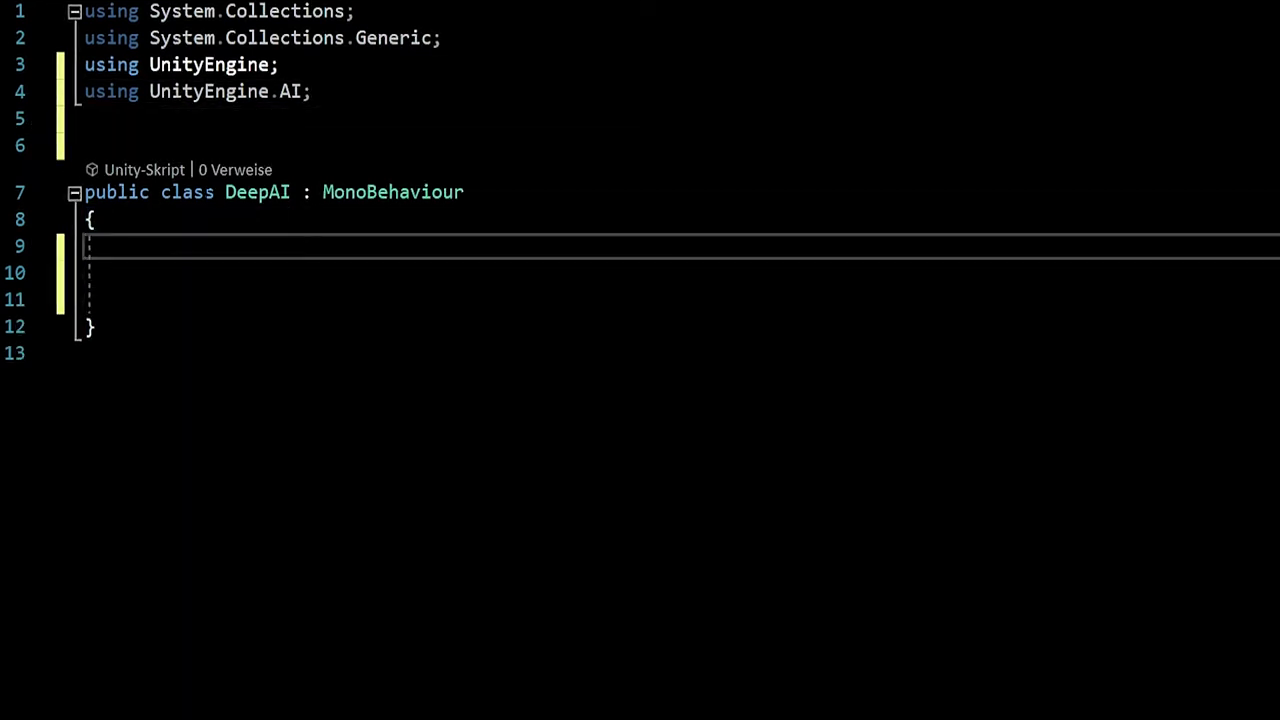
key("Tab")
type("publ")
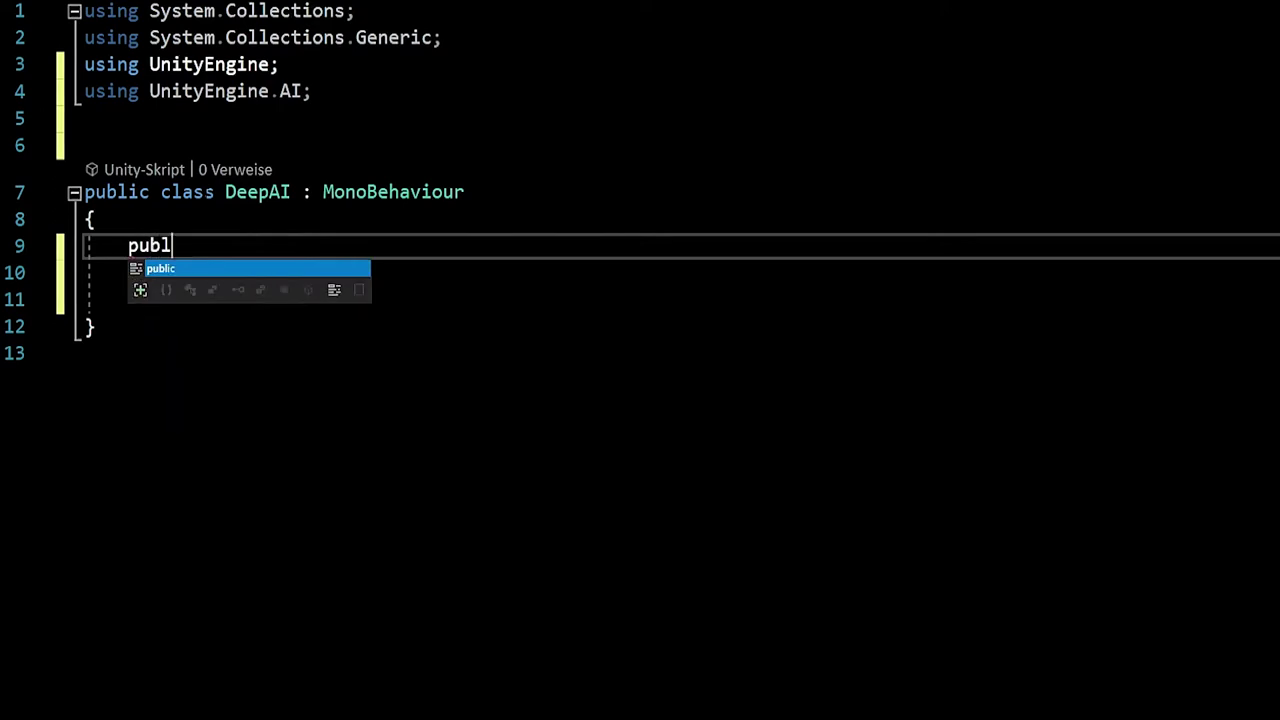
type("ic Ga")
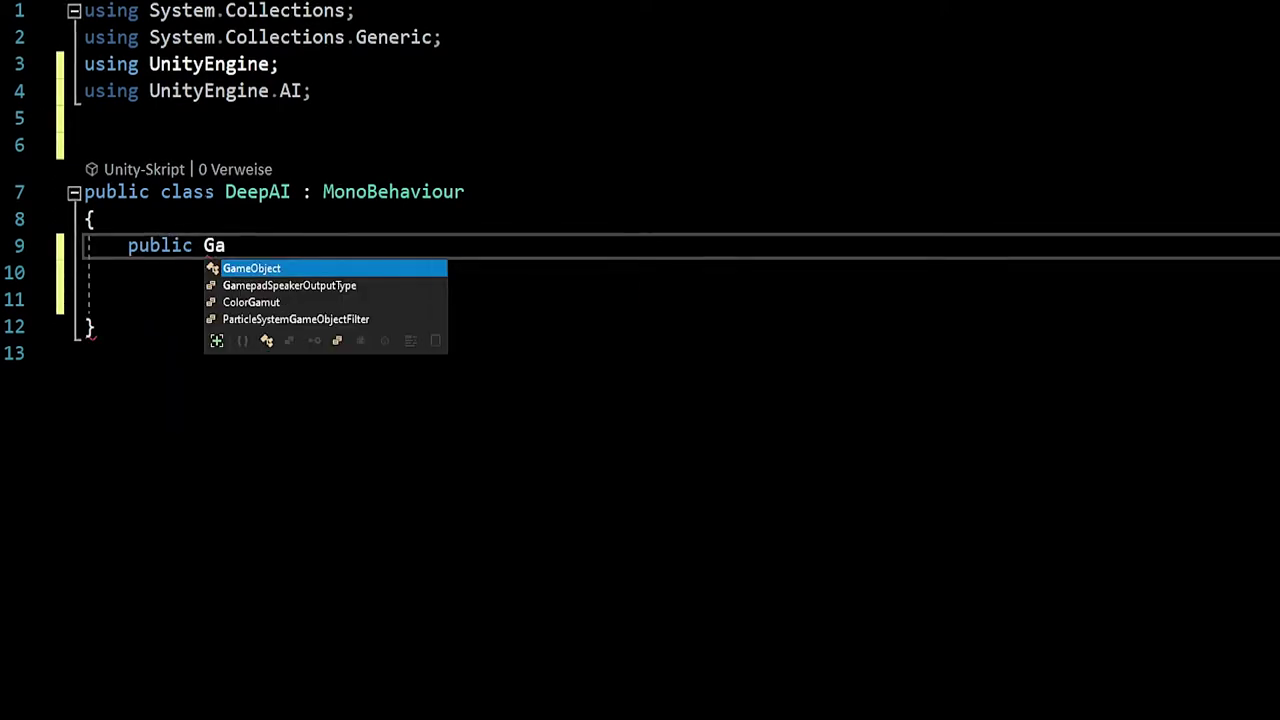
type("meObject play")
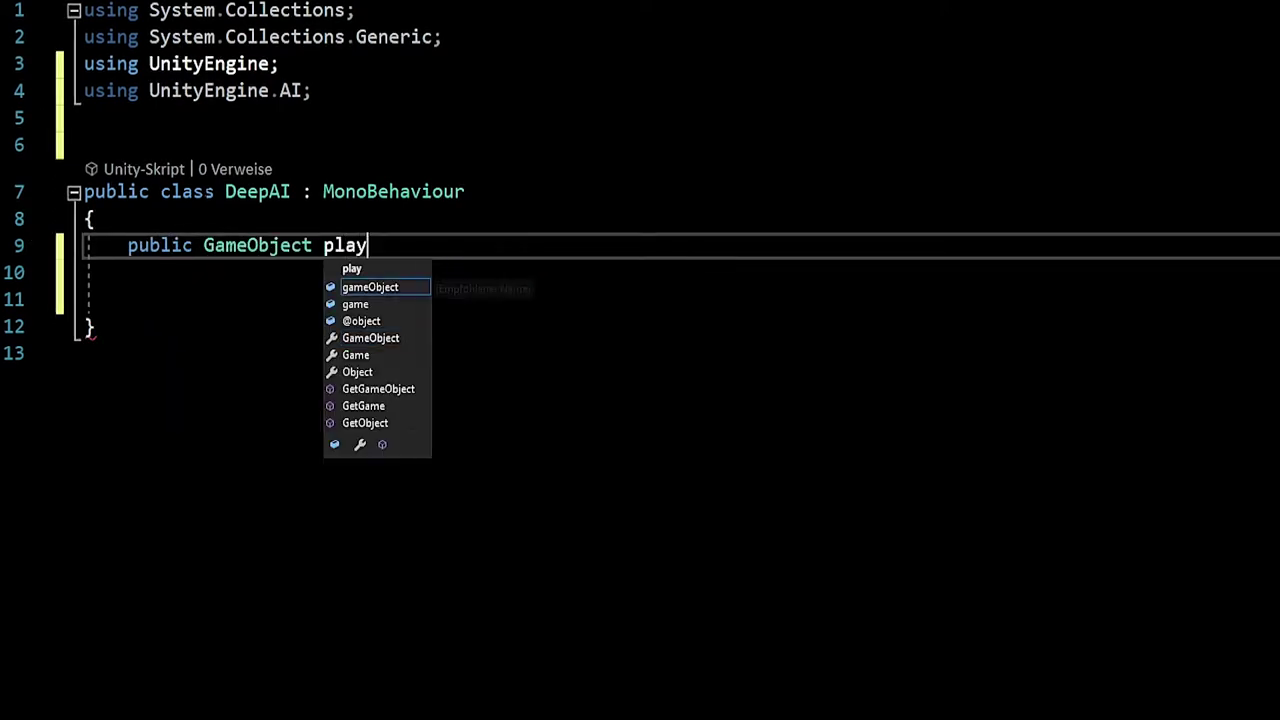
type("er;")
key("Return")
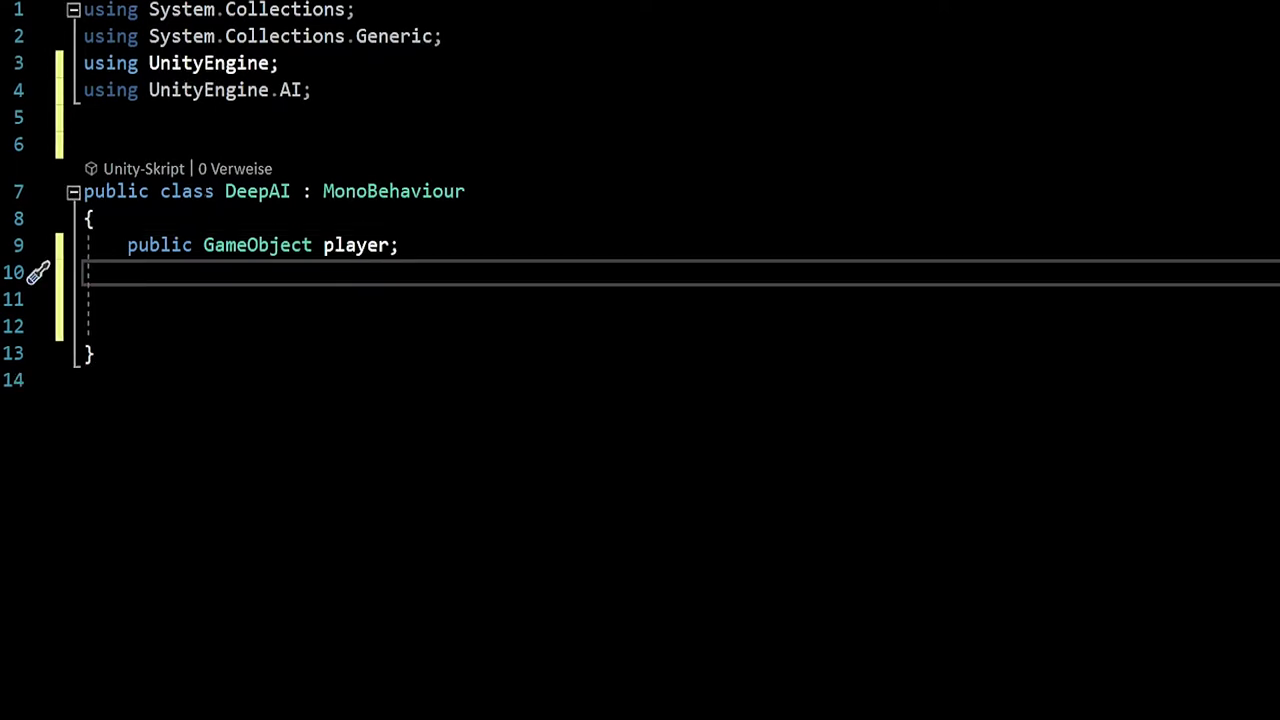
Declare the field 'public NavMeshAgent nma;'.
type("public N")
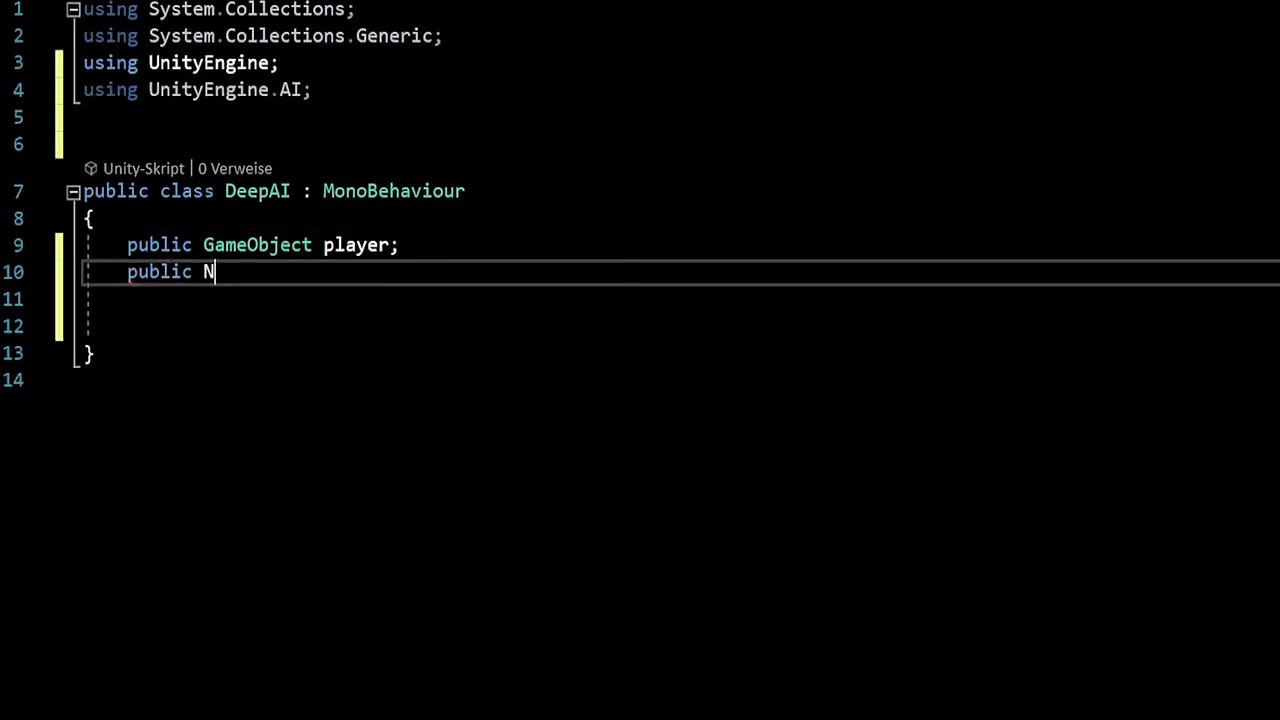
type("am")
key("BackSpace")
key("Down")
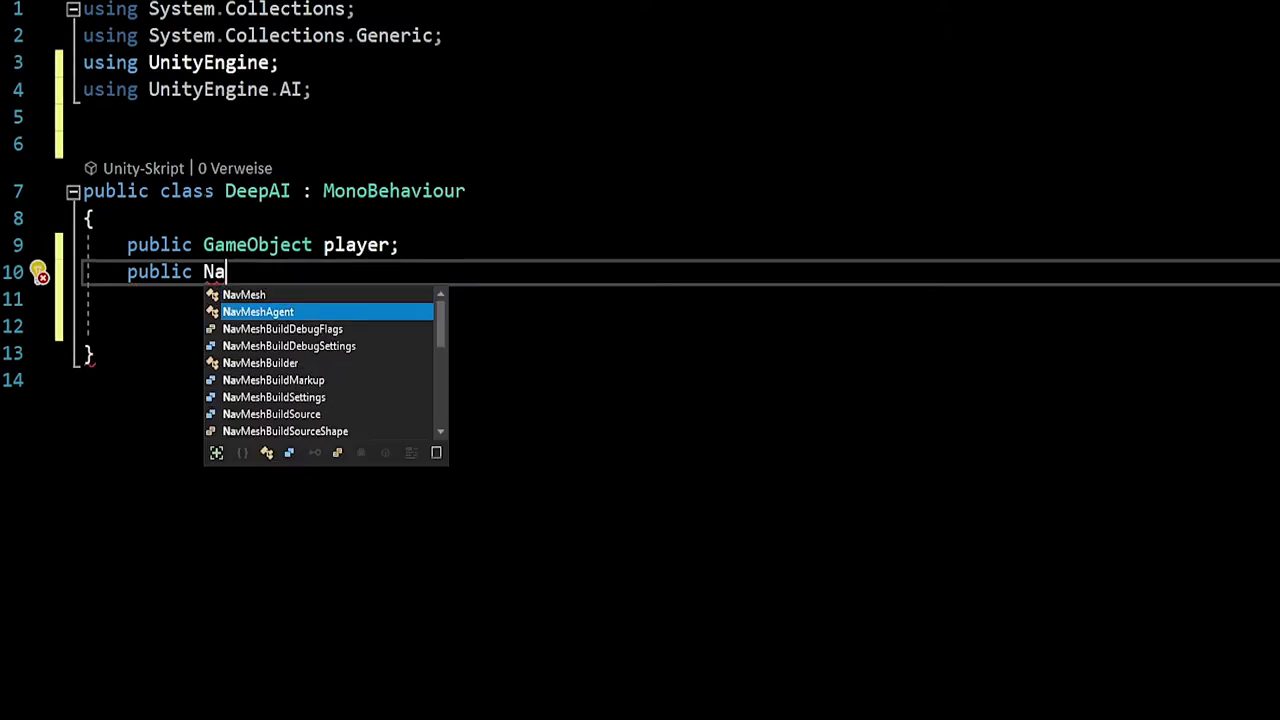
key("Tab")
type("vma")
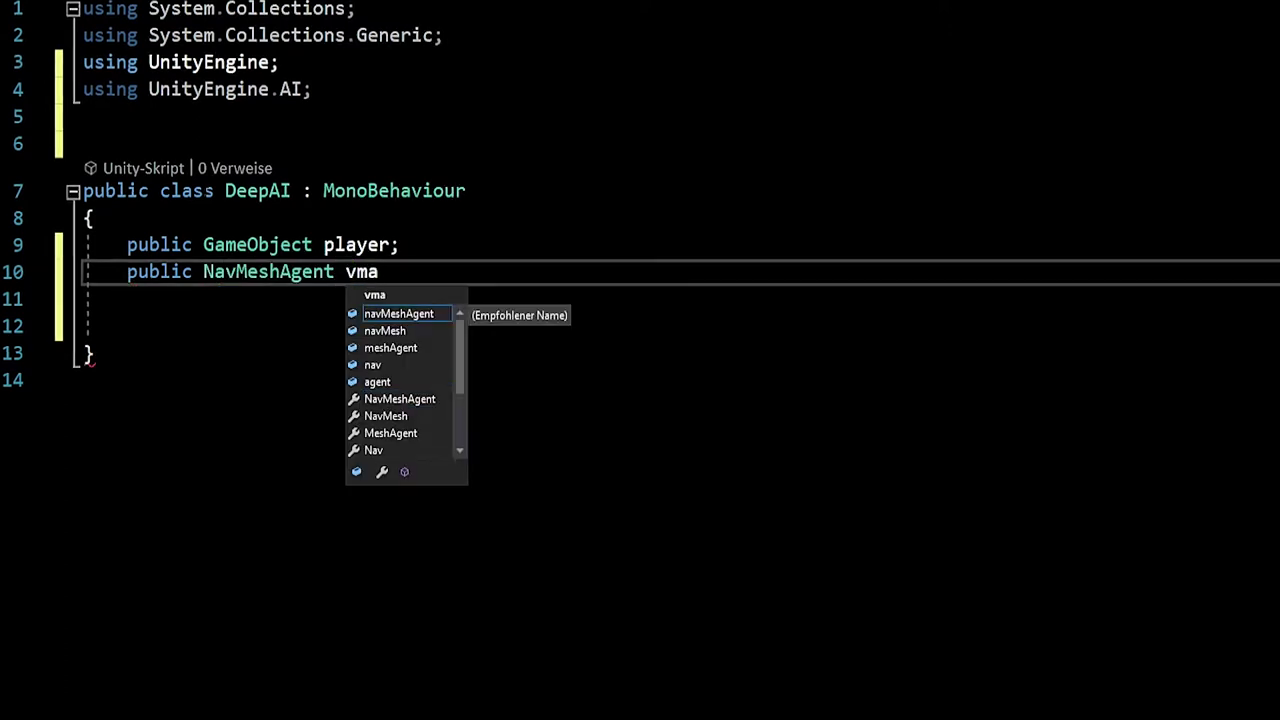
key("BackSpace")
key("BackSpace")
key("BackSpace")
type("nm")
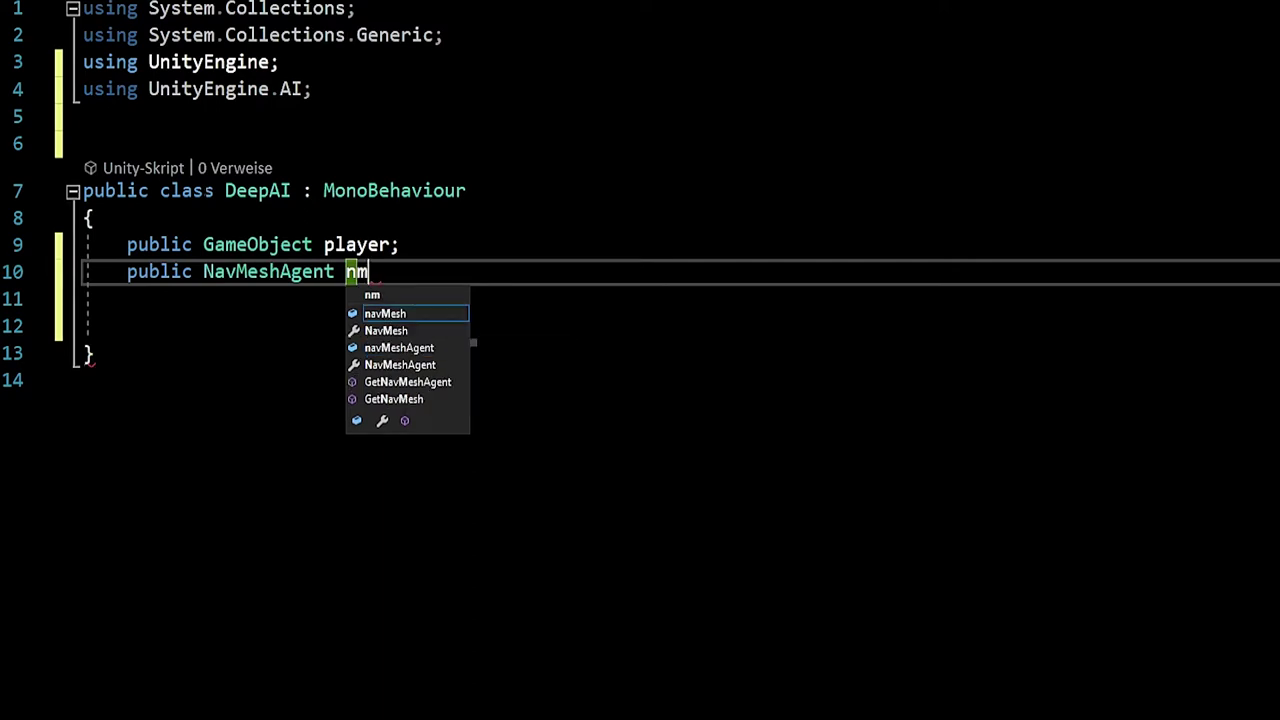
type("a;")
key("Return")
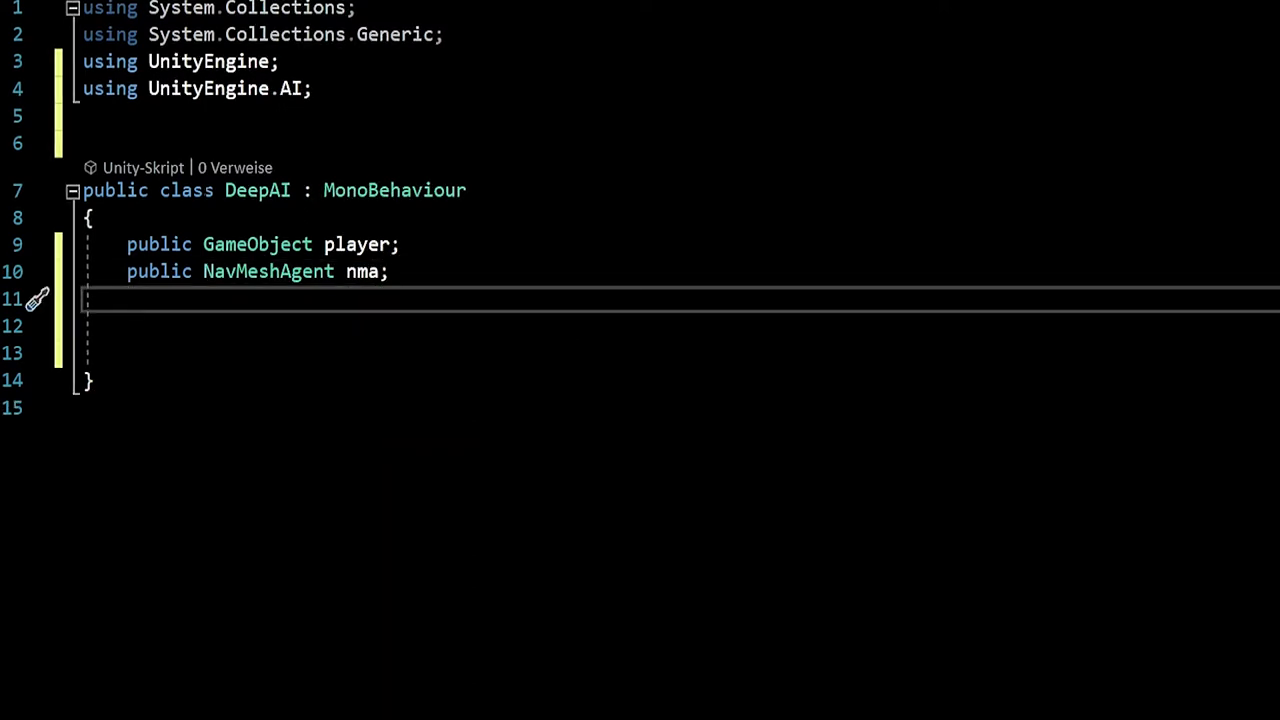
Declare the field 'public Vector3 target;'.
type("publ")
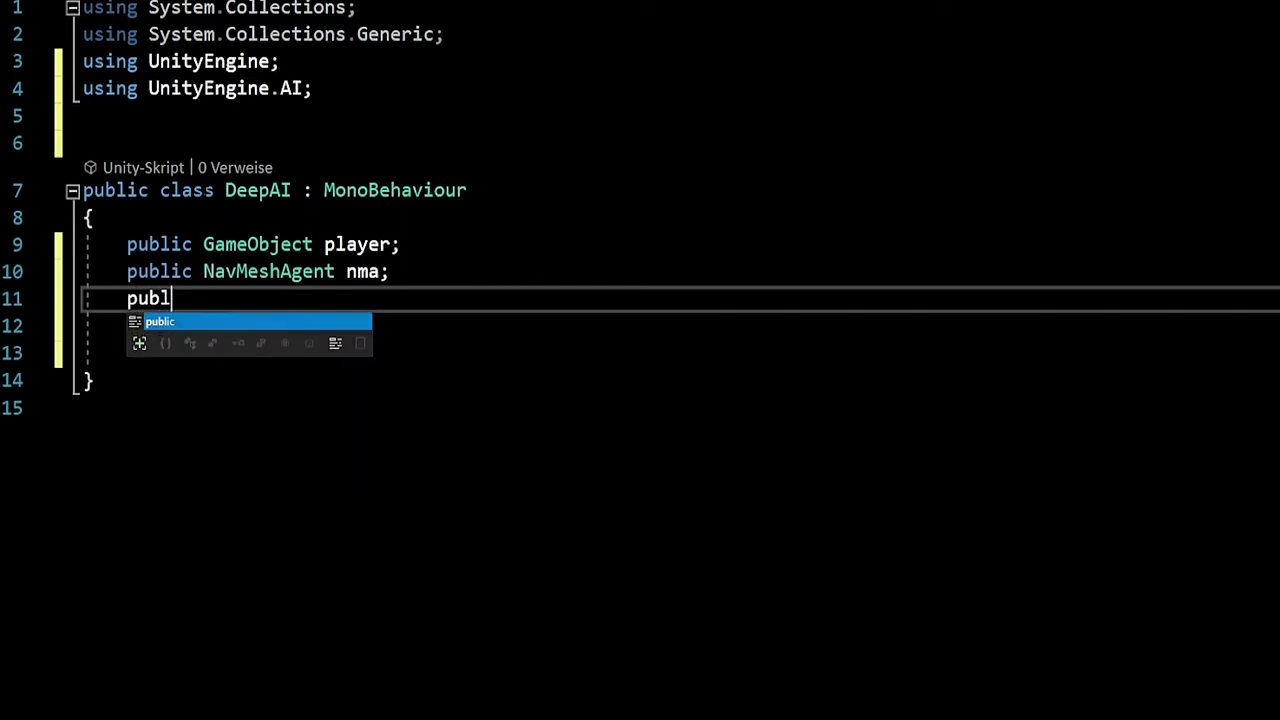
type("ic Vec")
key("Down")
key("Down")
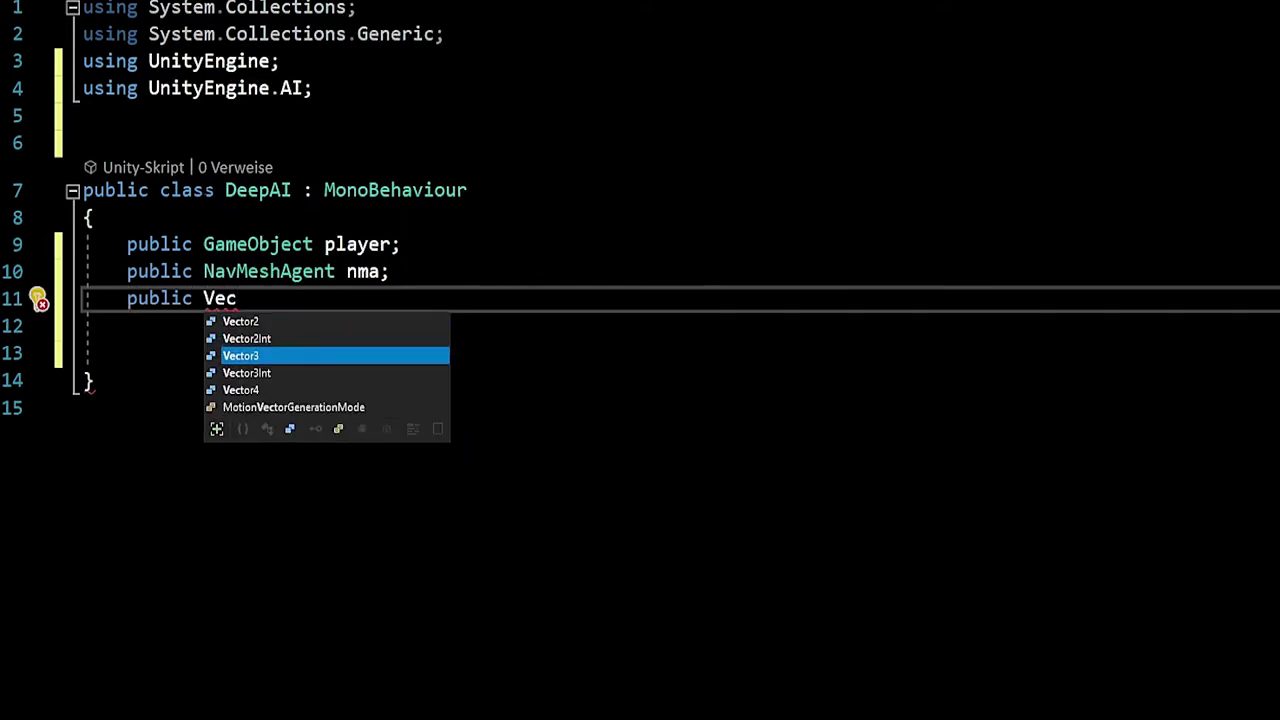
type("tare")
key("BackSpace")
type("ge")
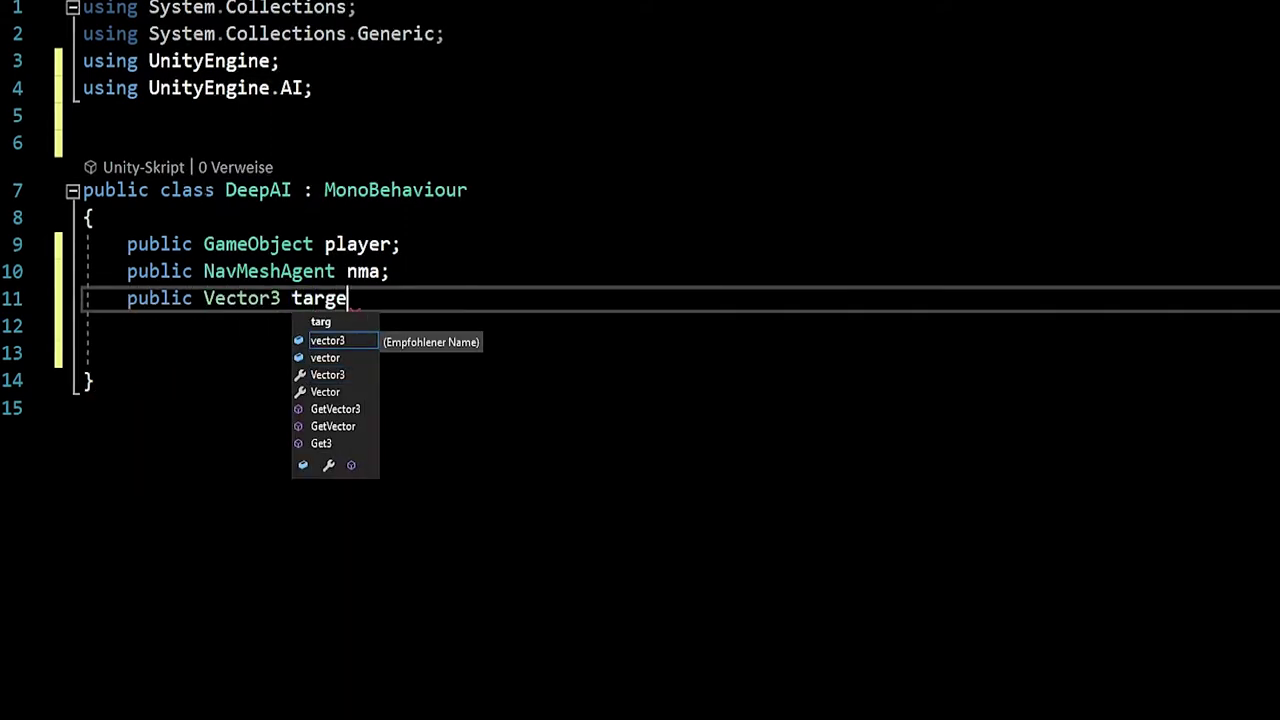
type("t;")
key("Return")
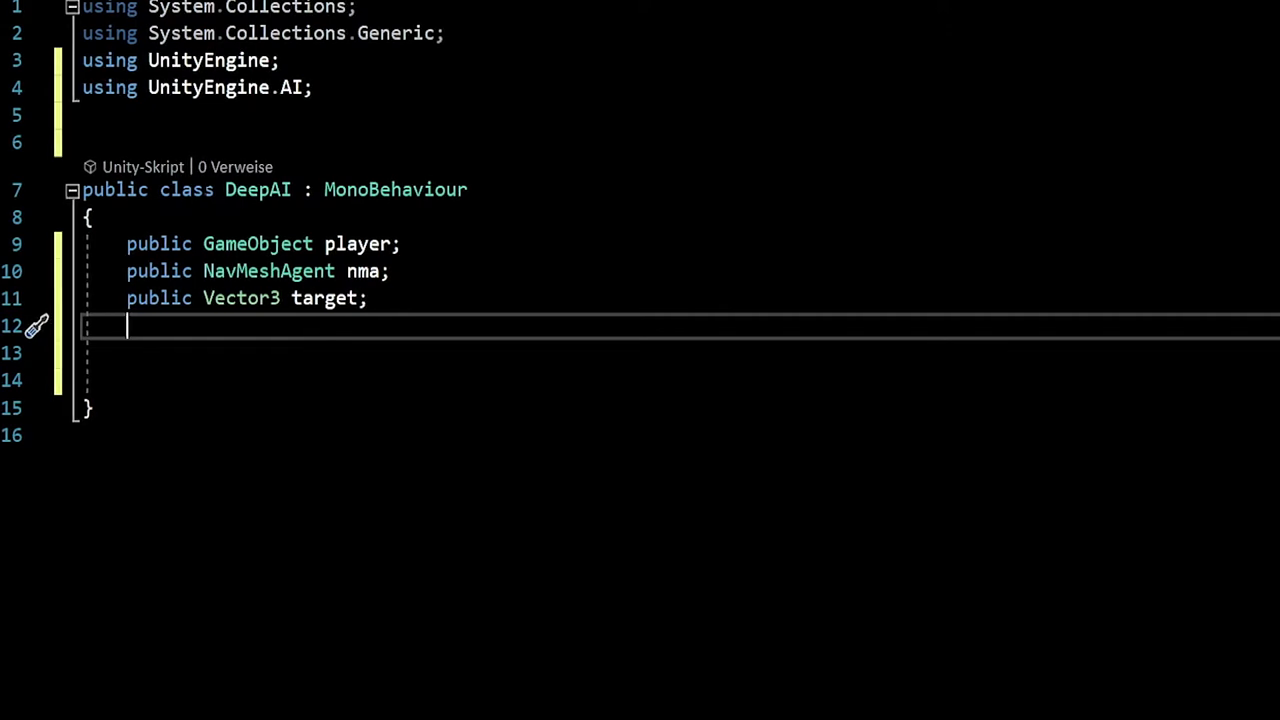
Declare 'public float radius = 120, minDis = .5f;'.
type("publi")
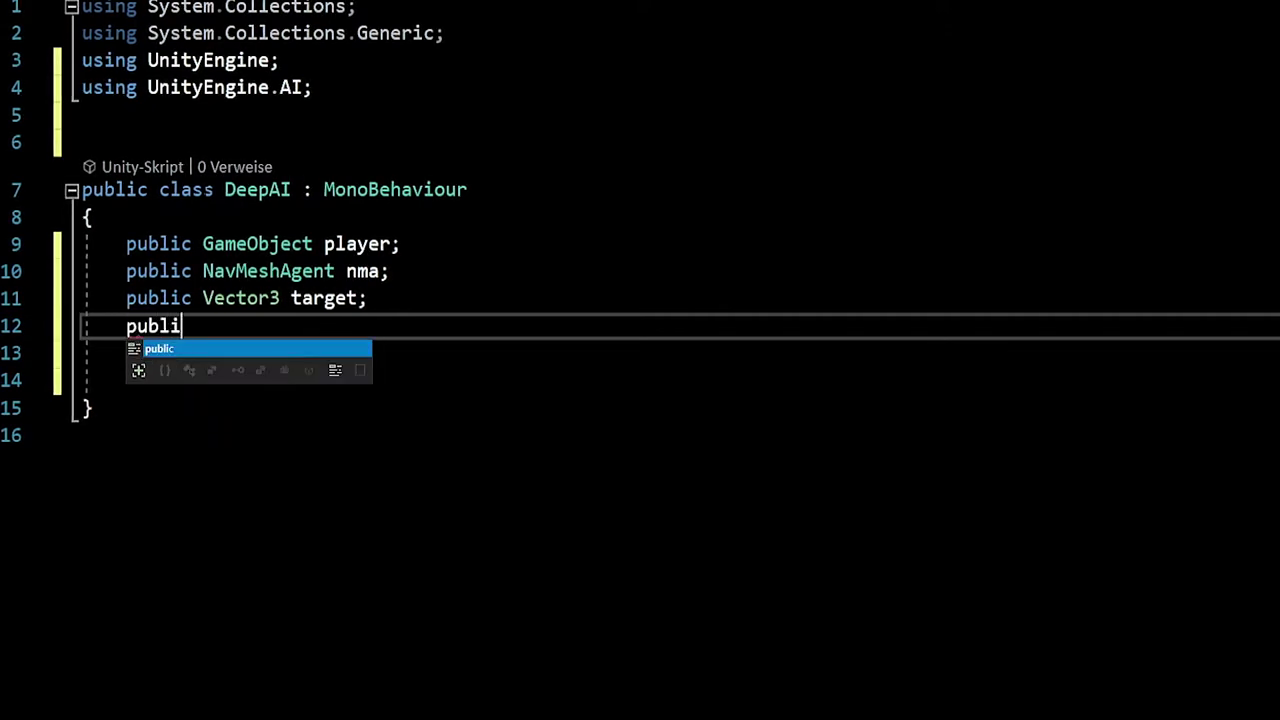
type("c float ra")
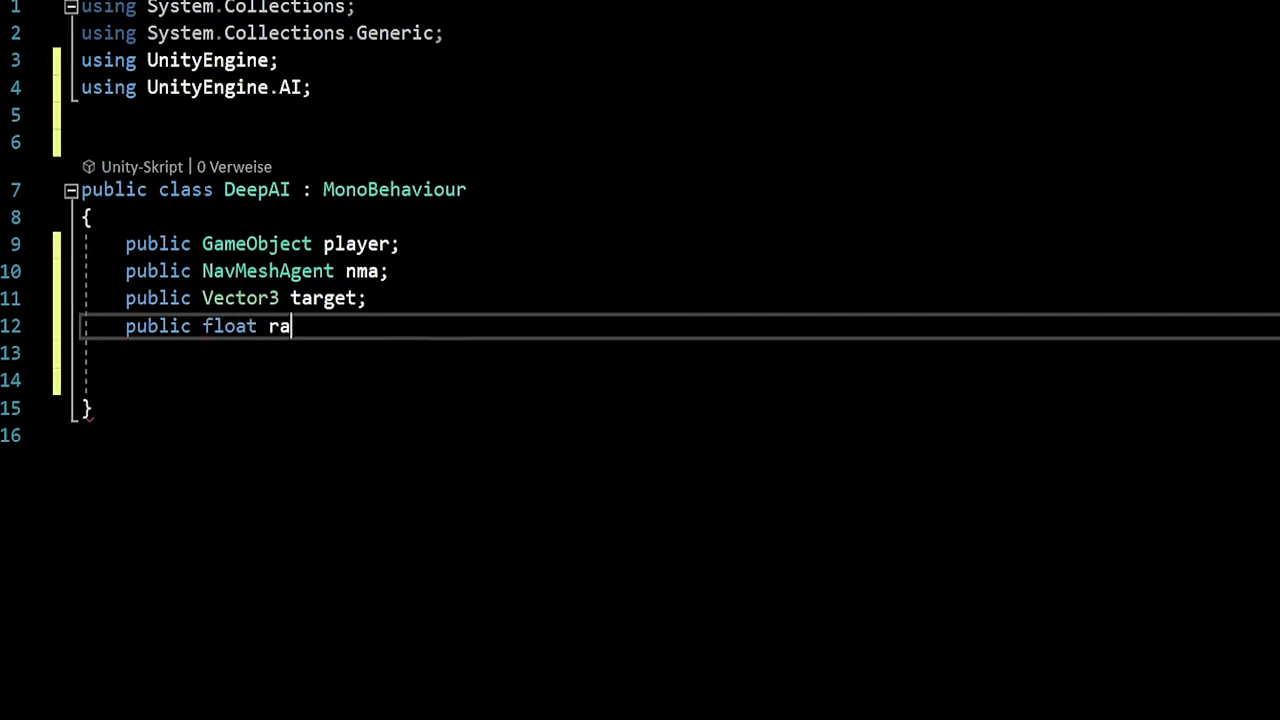
type("dius =")
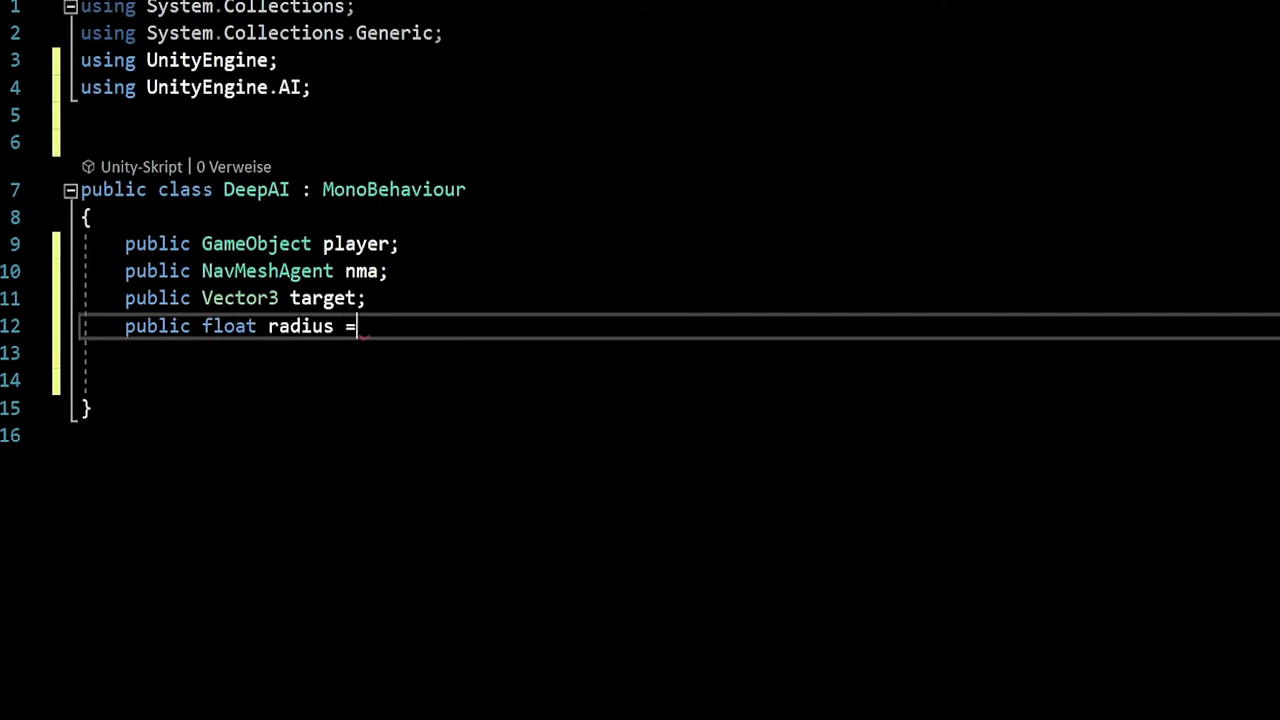
type(" 120, ")
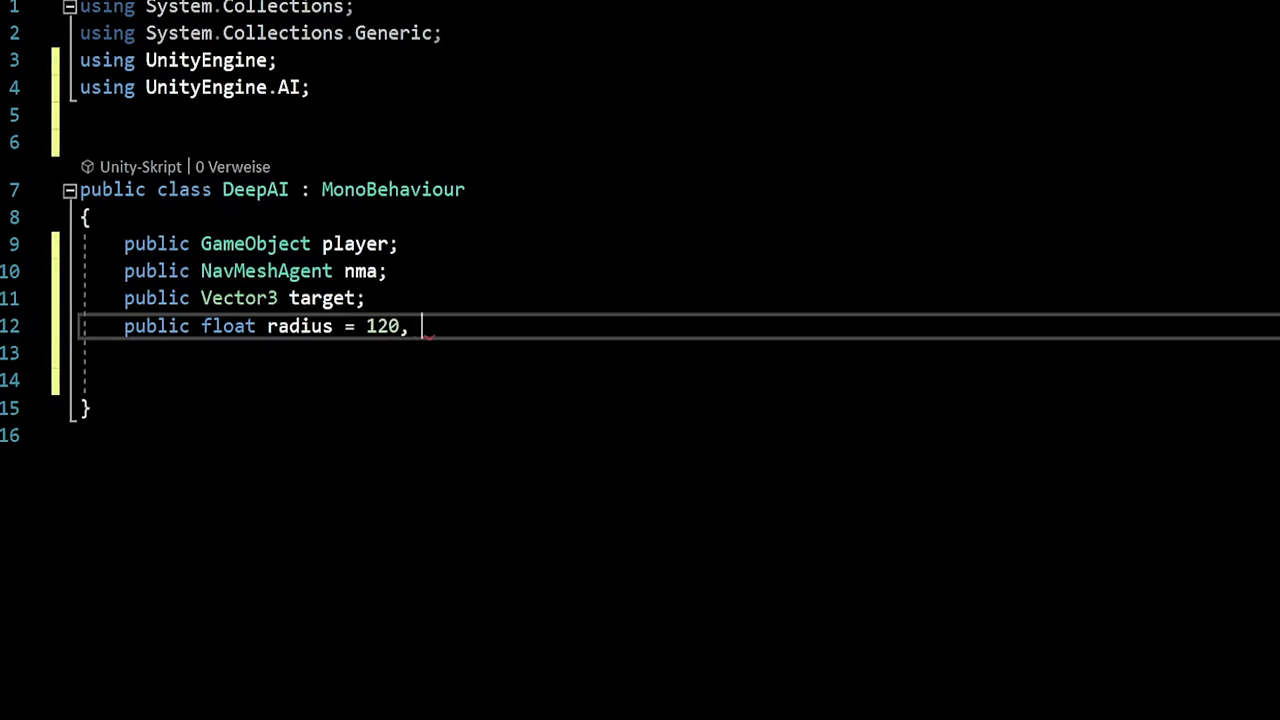
type("minDi")
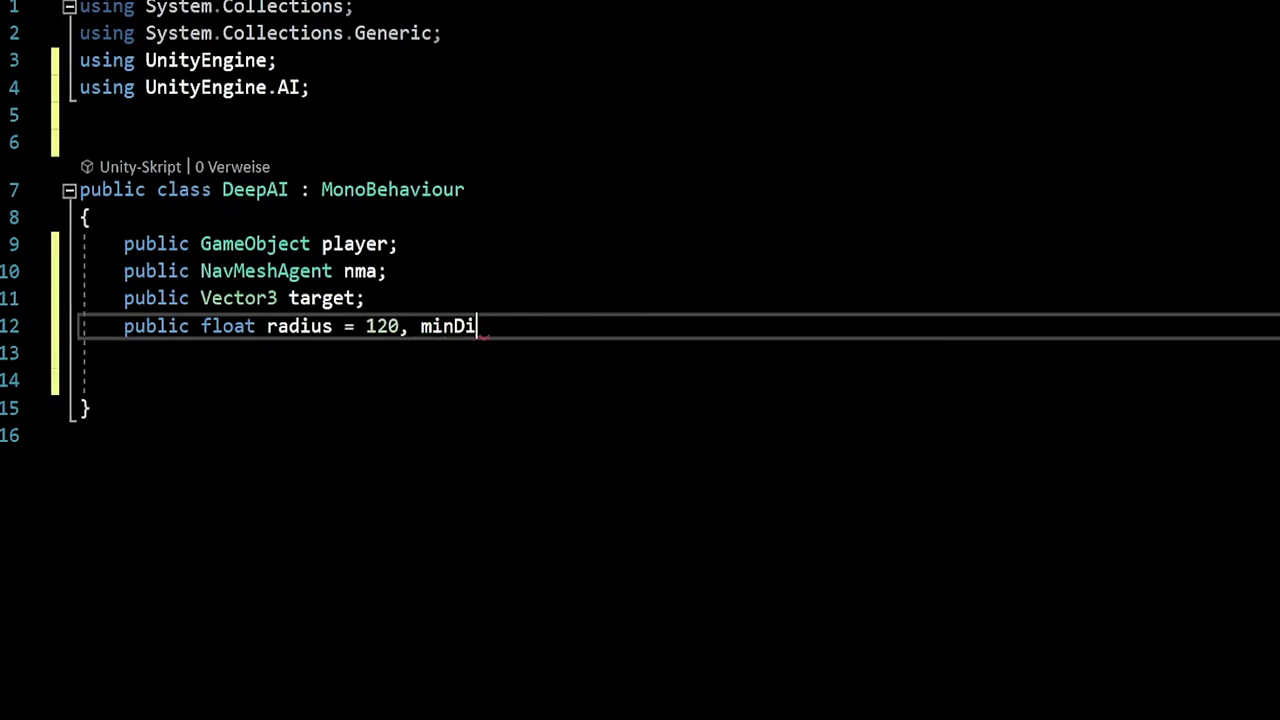
type("s=.5")
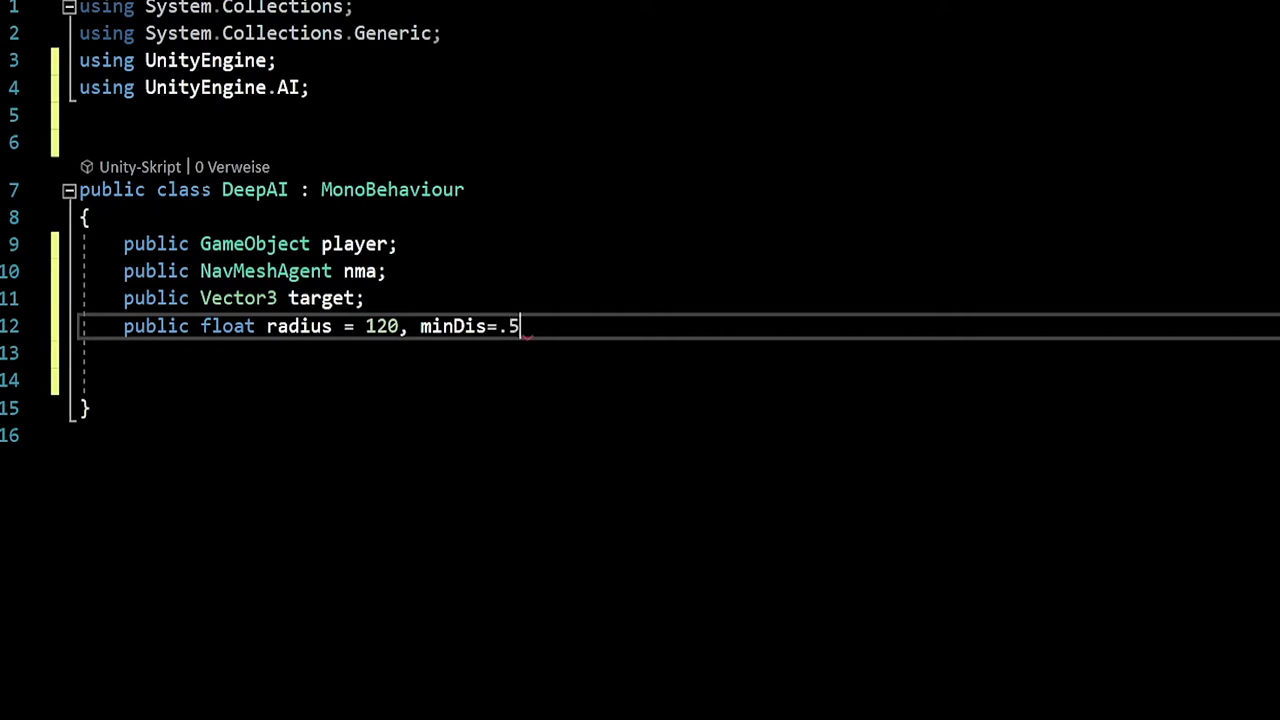
key("BackSpace")
key("BackSpace")
key("BackSpace")
type(" = .5f;")
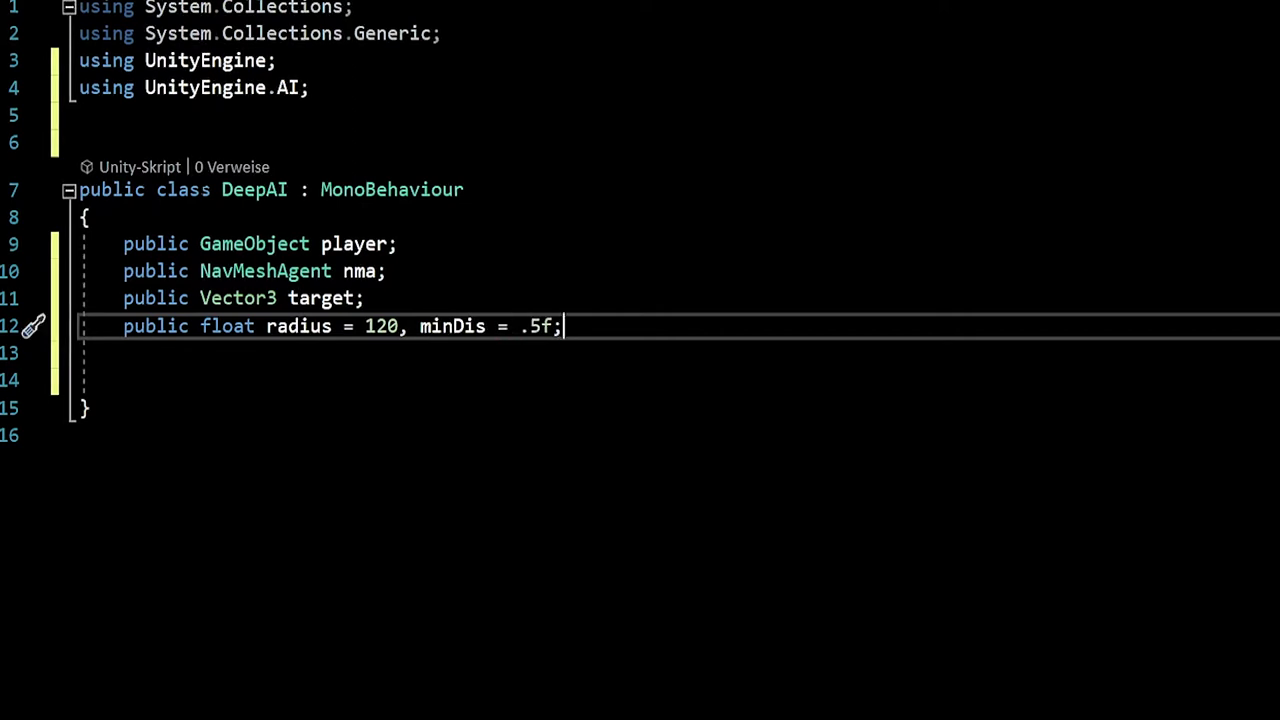
key("Return")
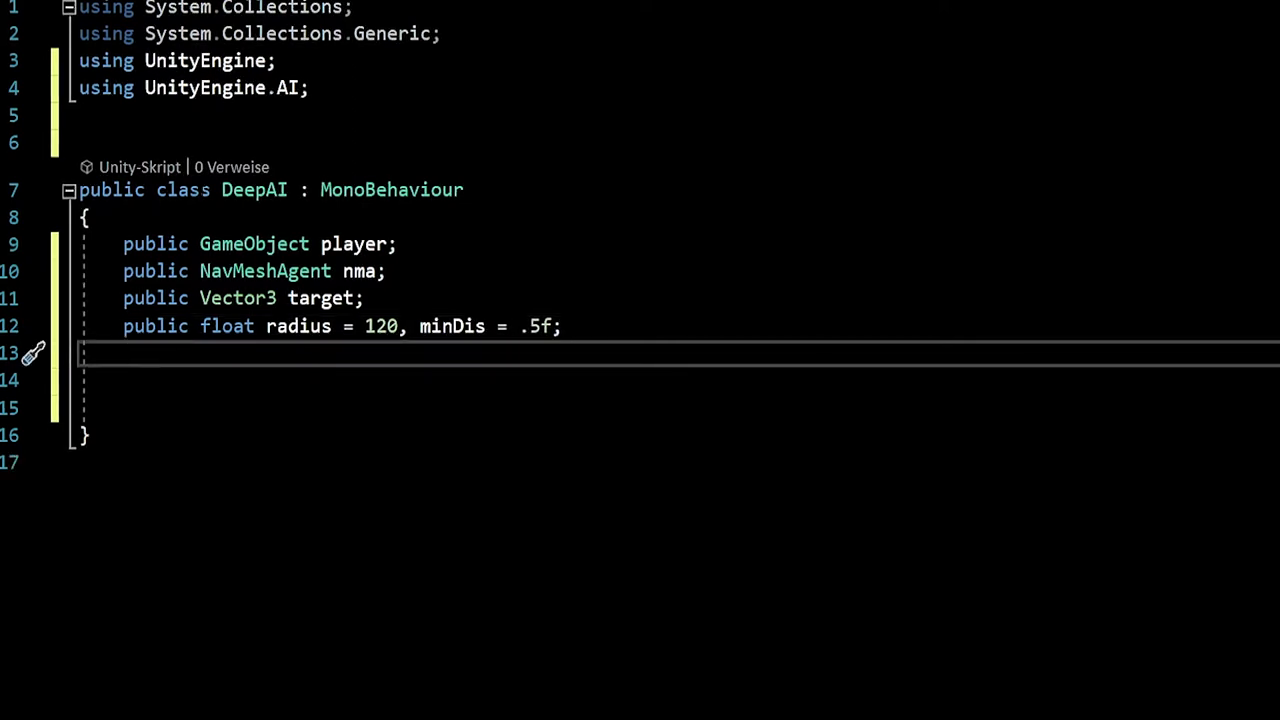
Declare 'public bool sett, f_player, t_player;' and add blank lines below.
type("public b")
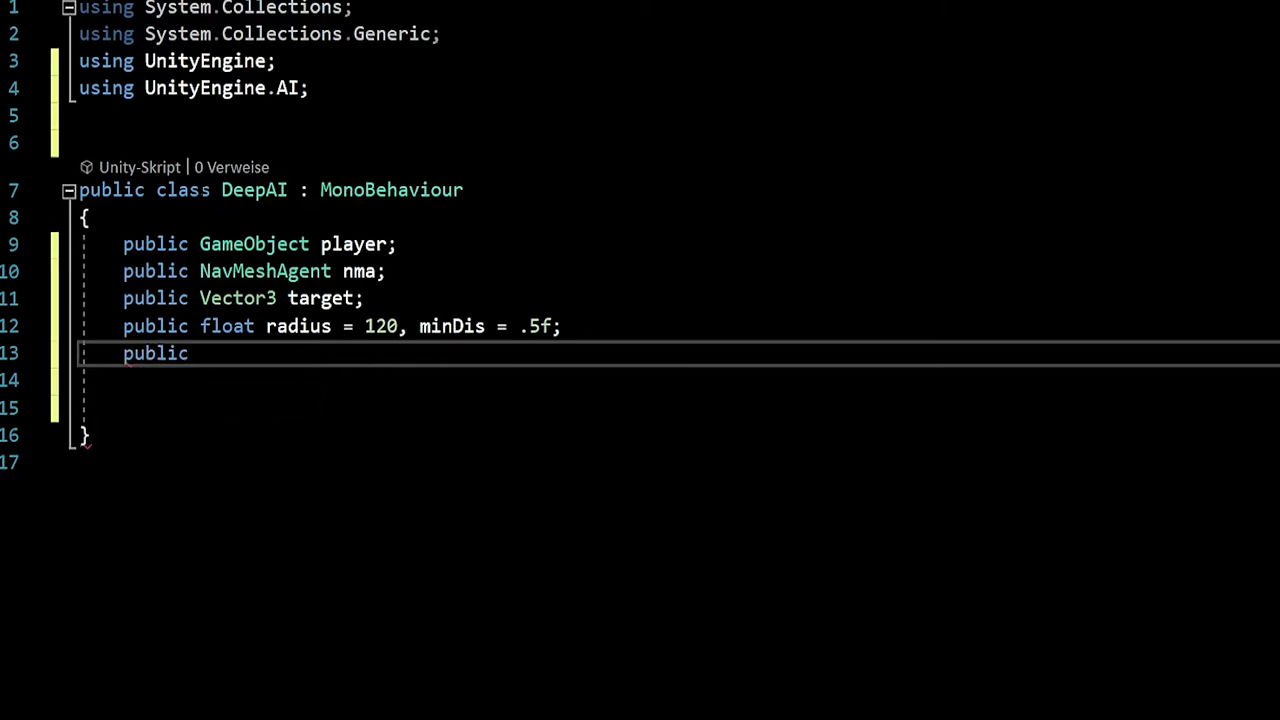
type("oo")
key("BackSpace")
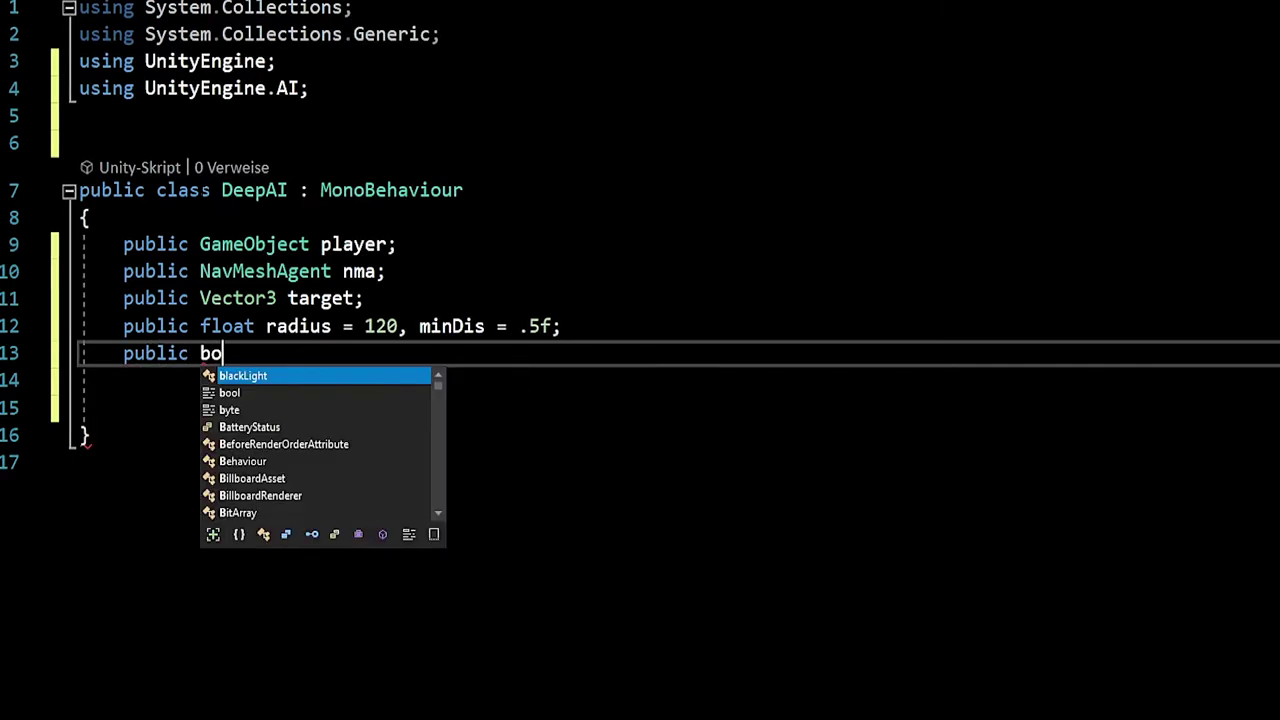
type("ol sett, f_player")
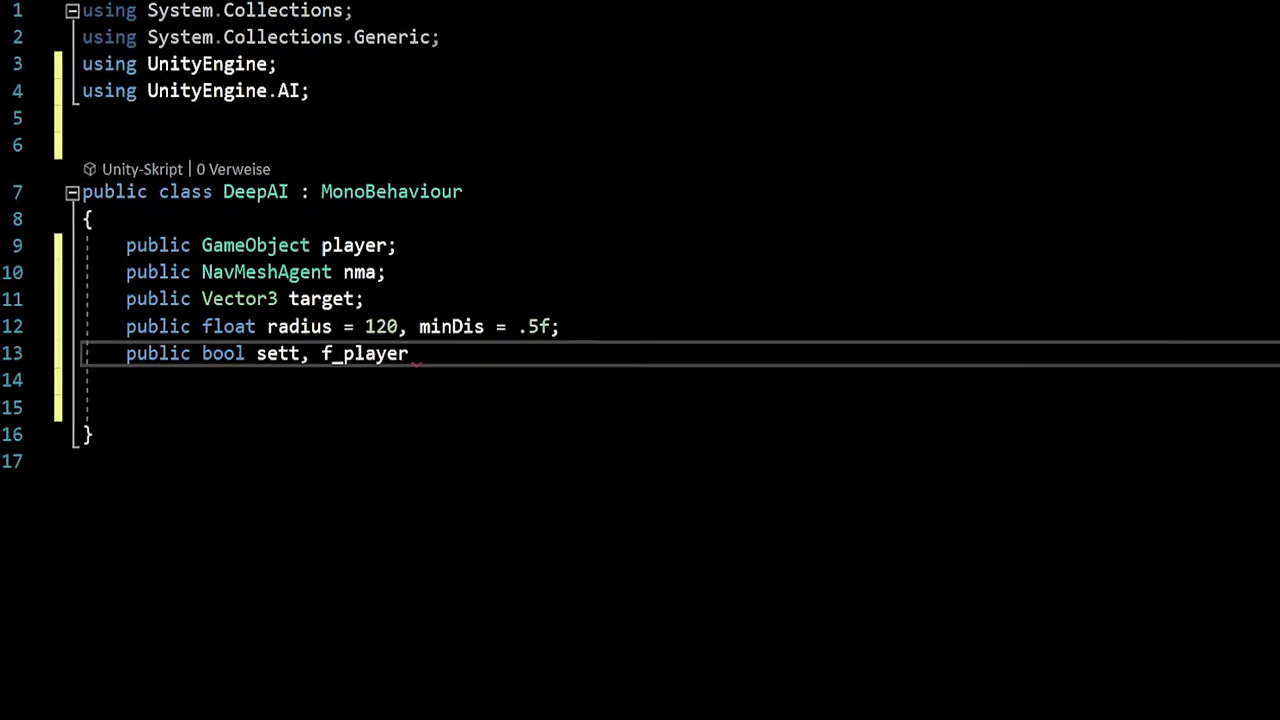
type(",")
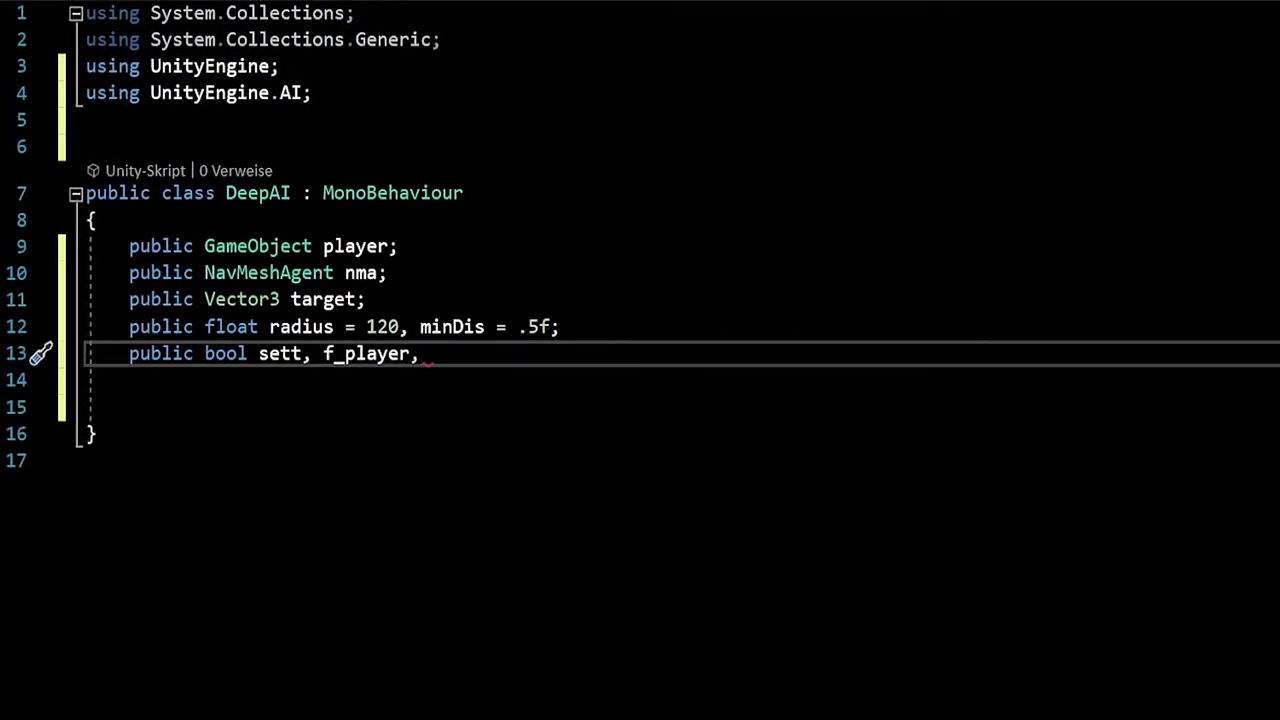
type("t_pp")
key("BackSpace")
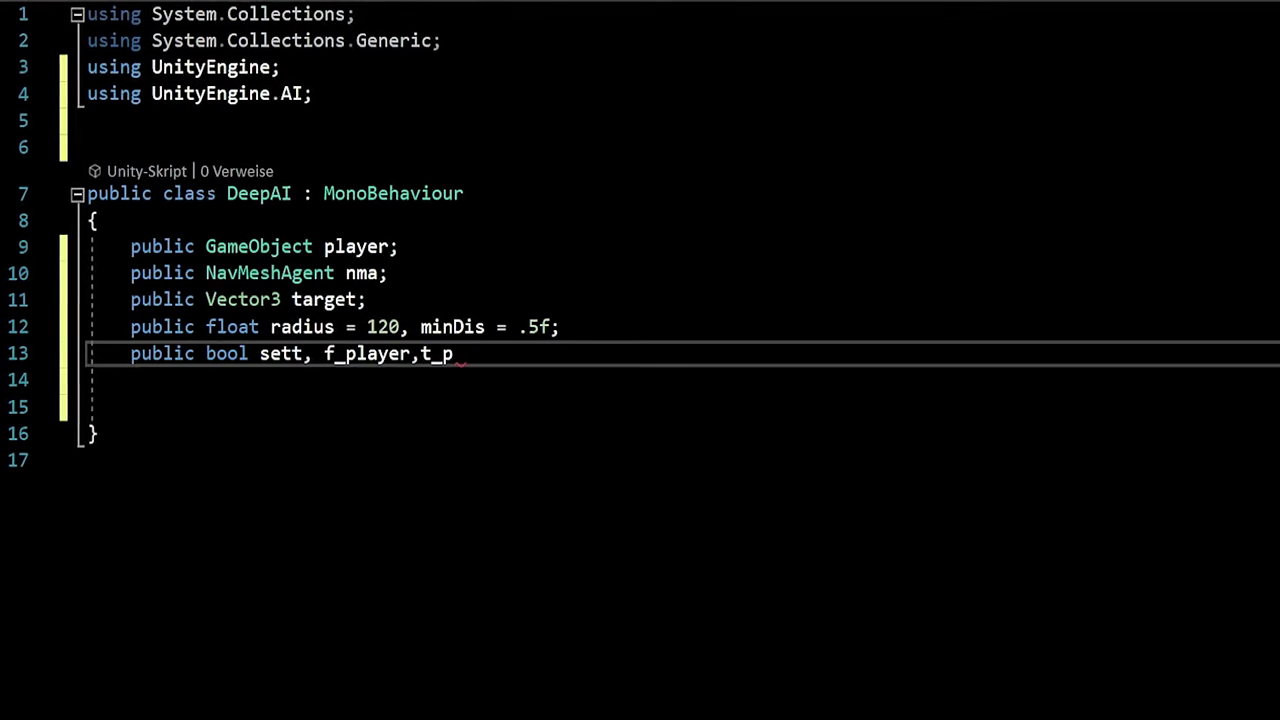
type("layer;")
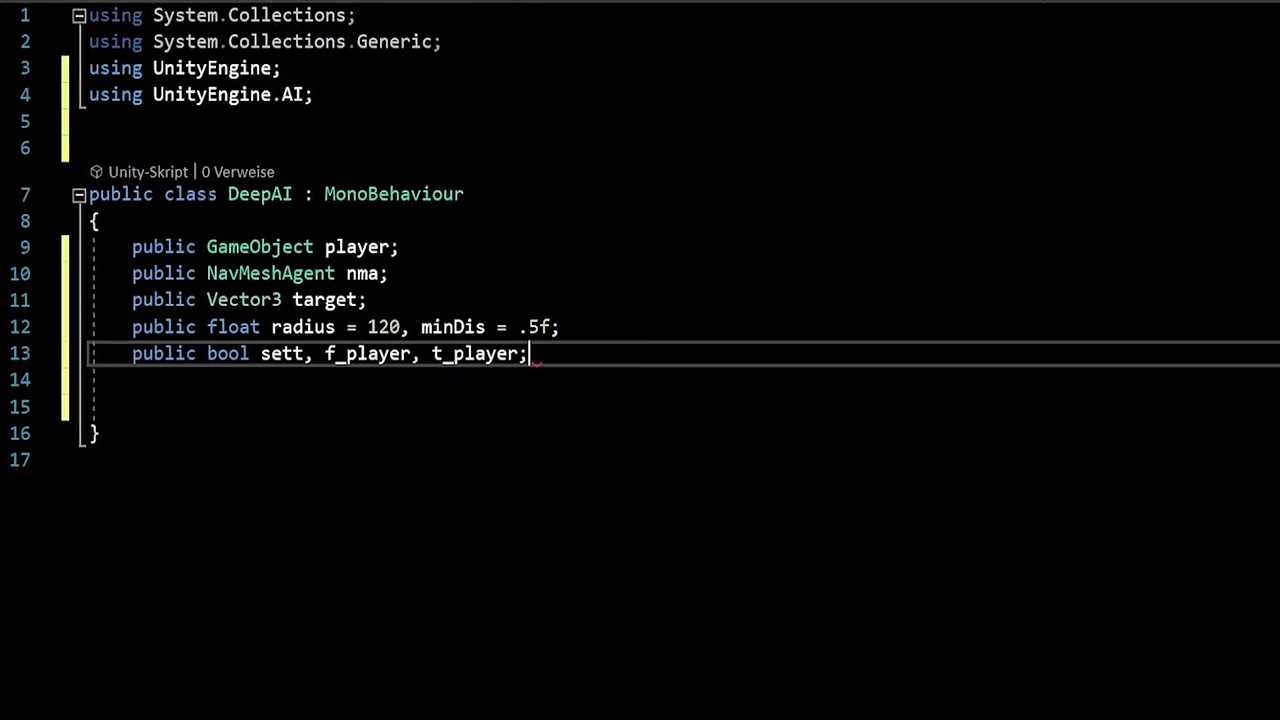
key("Down")
key("Down")
key("Return")
key("Return")
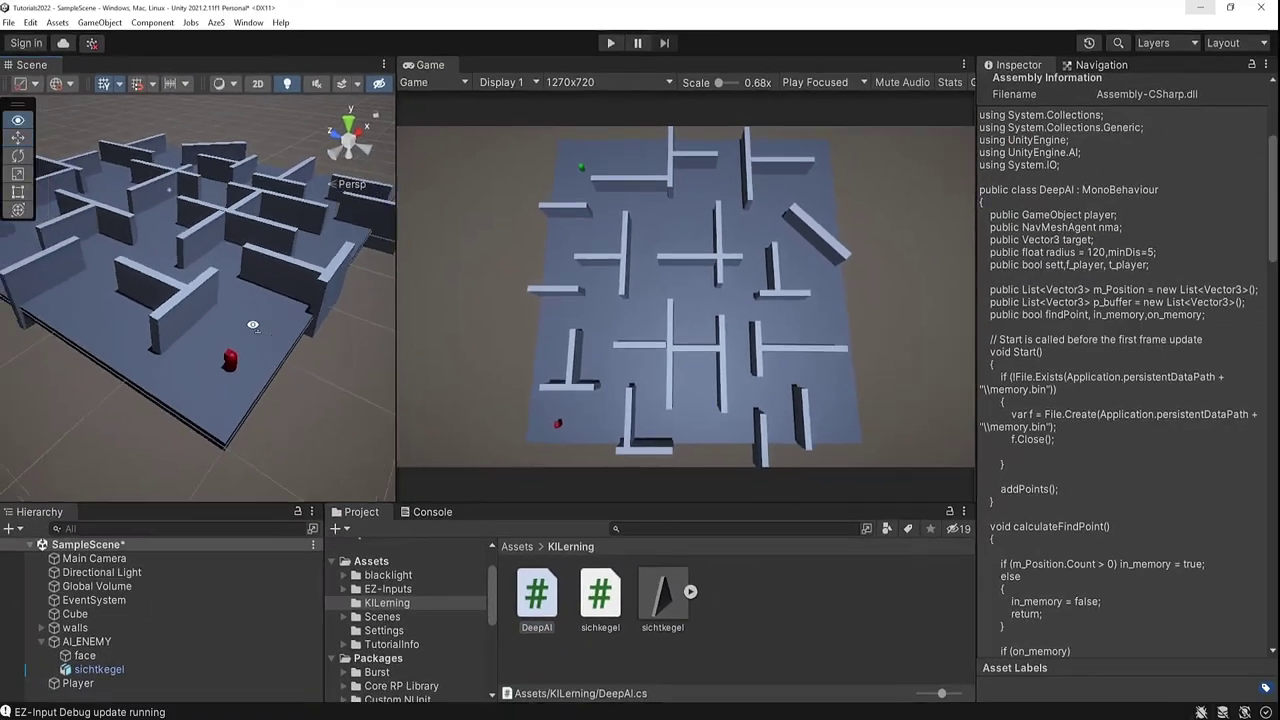
Open the Navigation window from Window > AI.
scroll(250, 330, "down", 3)
middle_click_drag(321, 395, 280, 398)
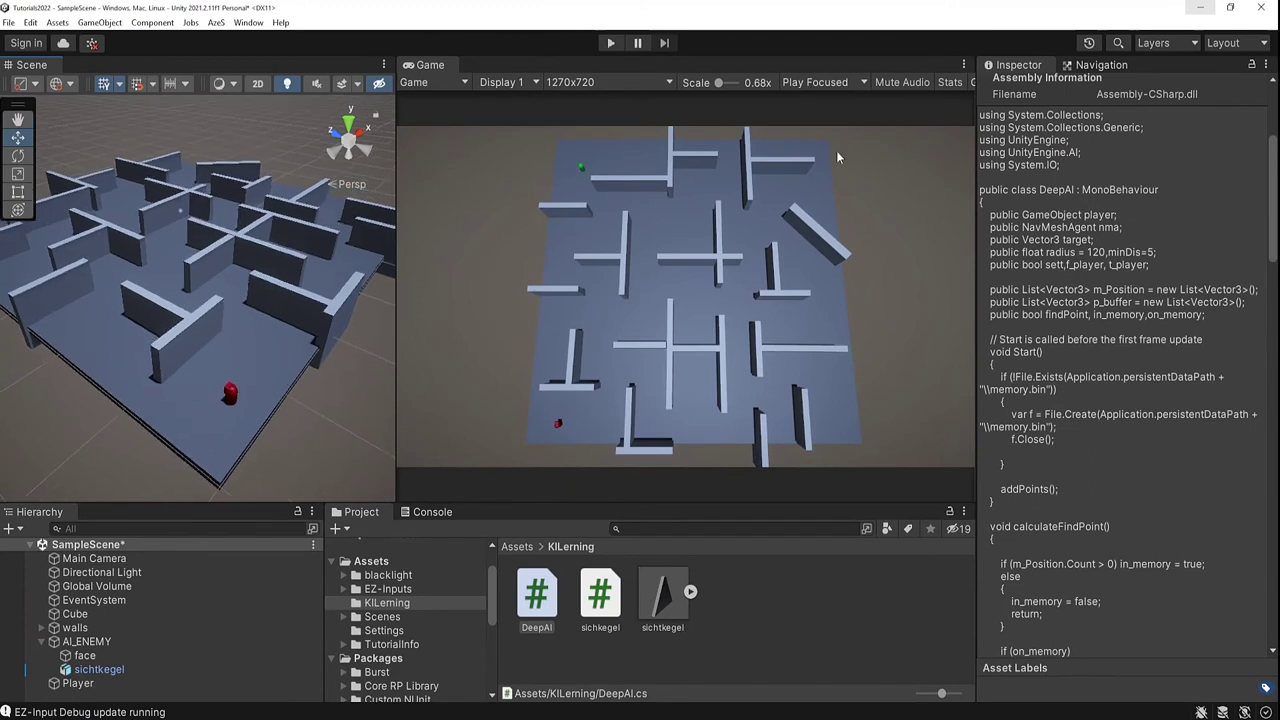
left_click(1100, 66)
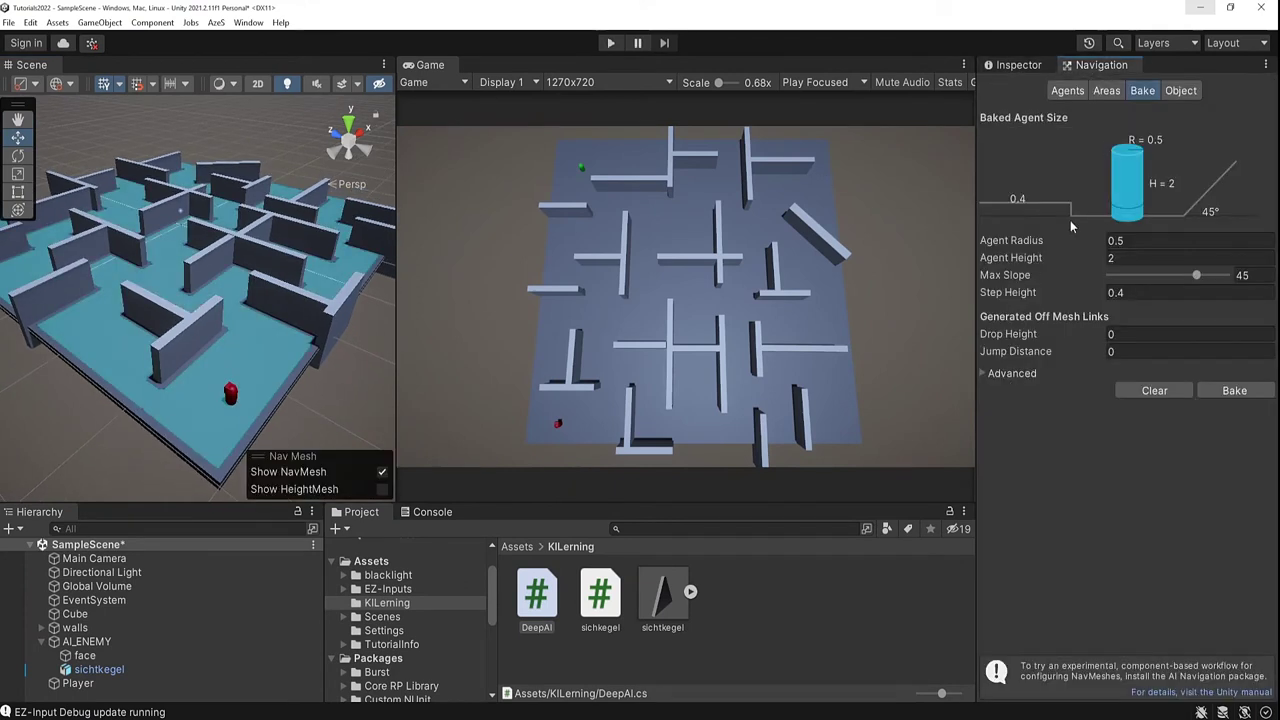
left_click(249, 23)
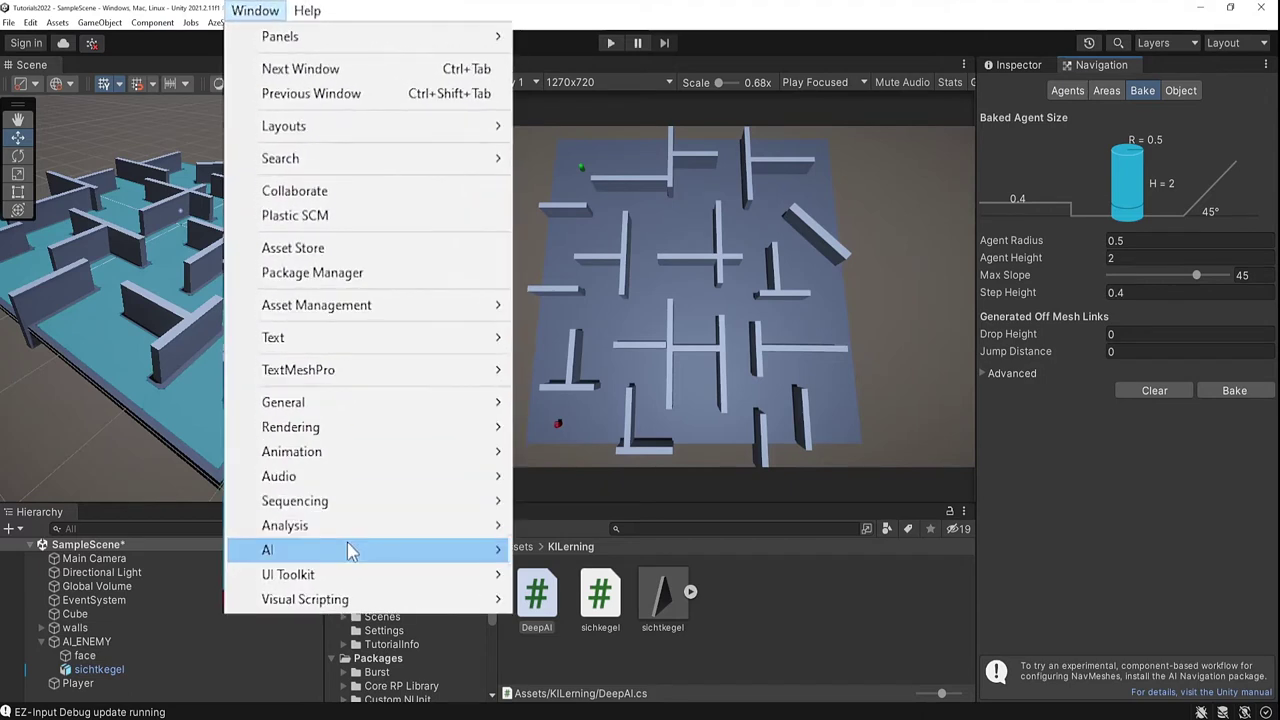
mouse_move(350, 552)
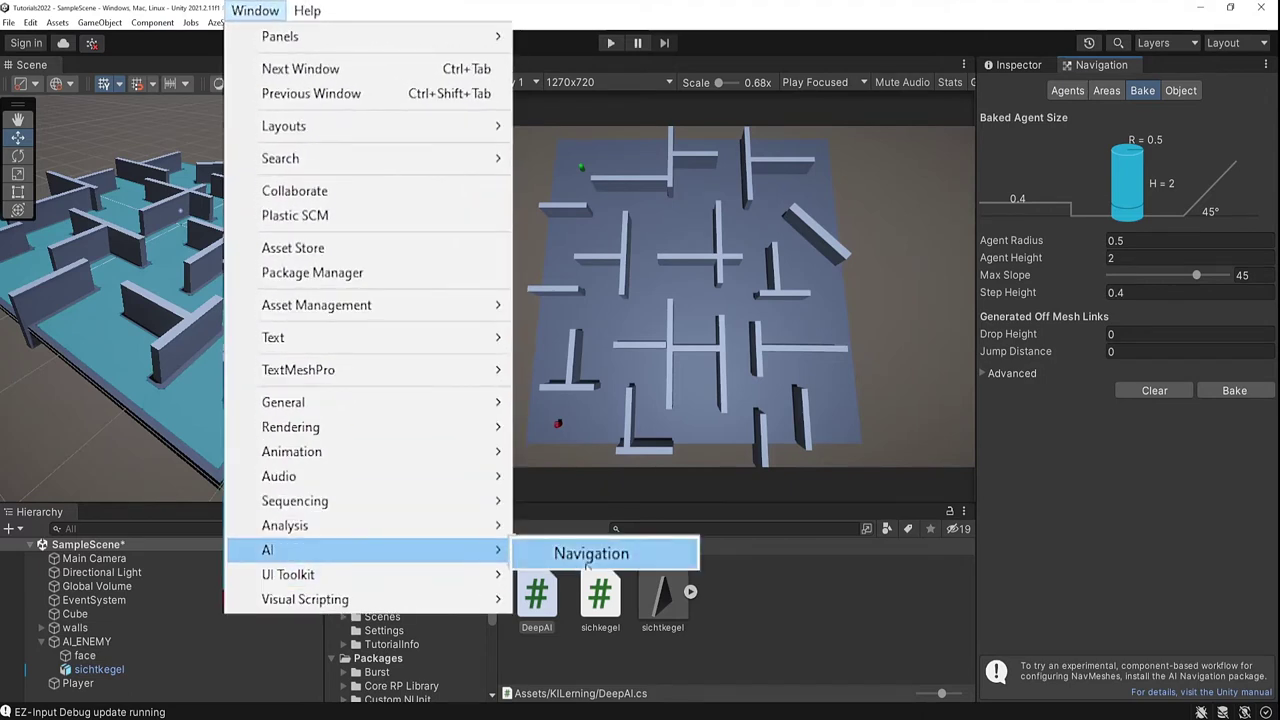
left_click(588, 560)
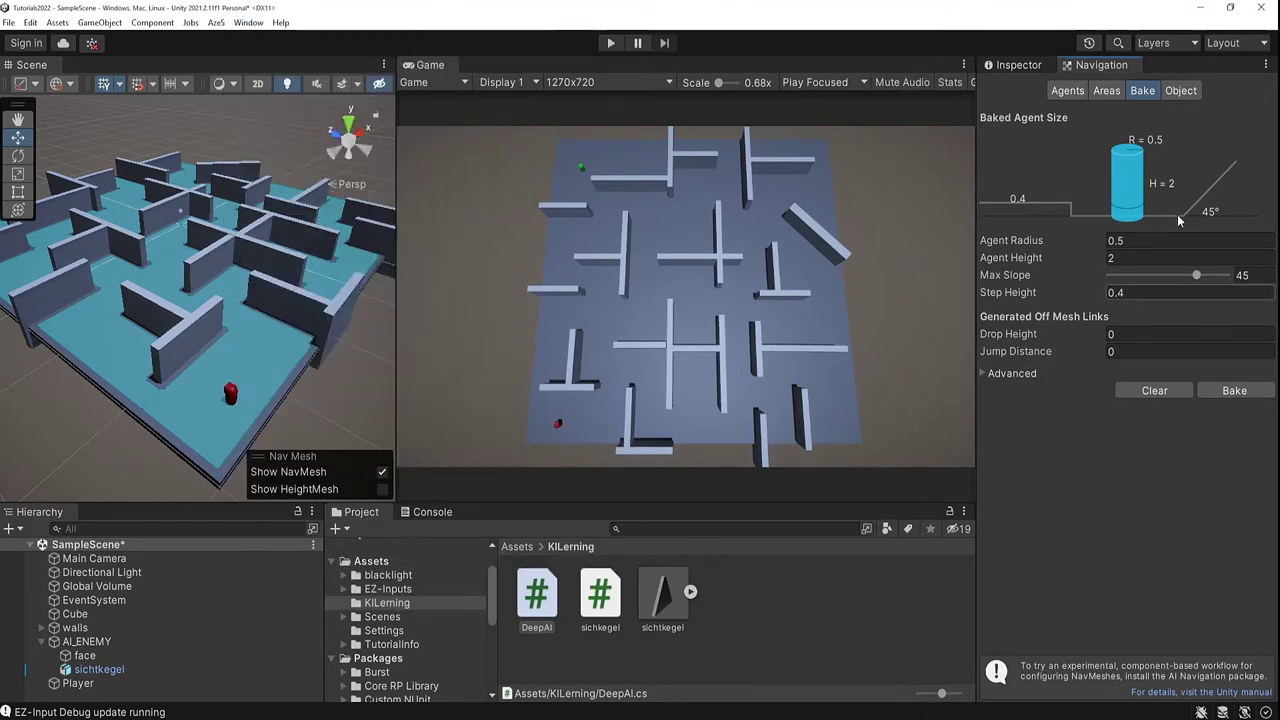
In the Object tab, check the navigation settings of the Cube floor and wall w (7).
left_click(1183, 92)
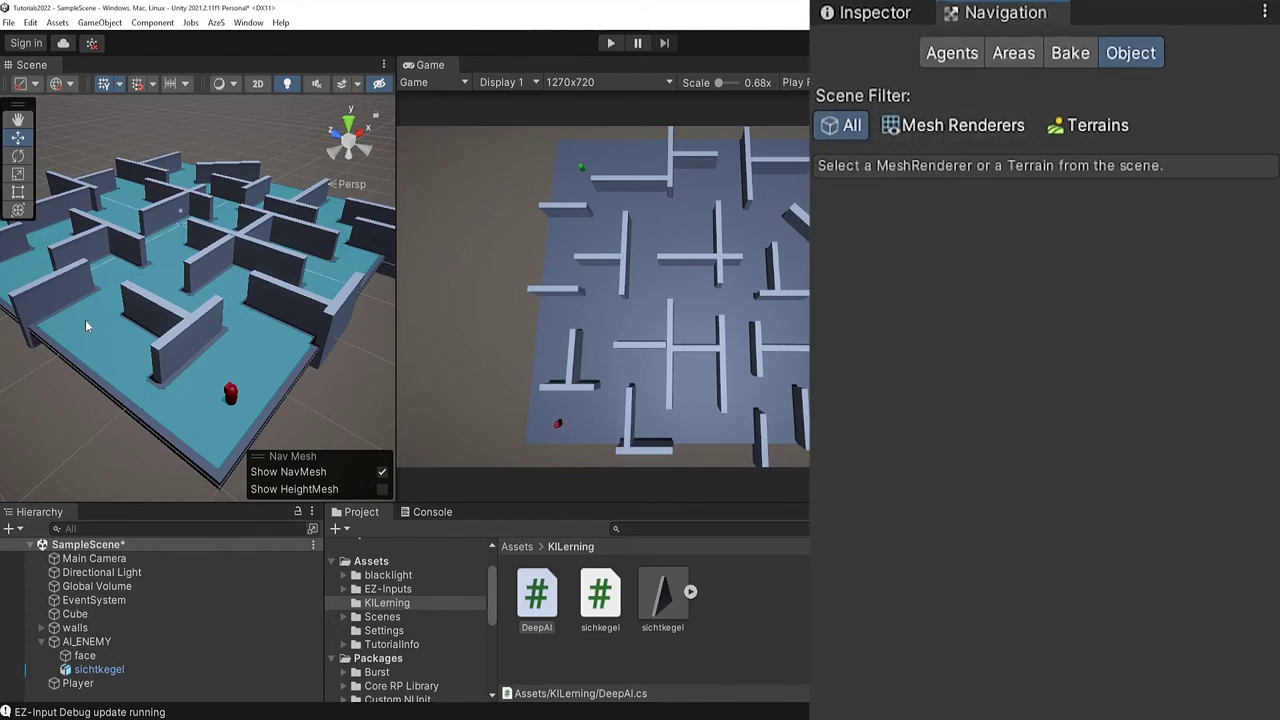
scroll(214, 397, "up", 5)
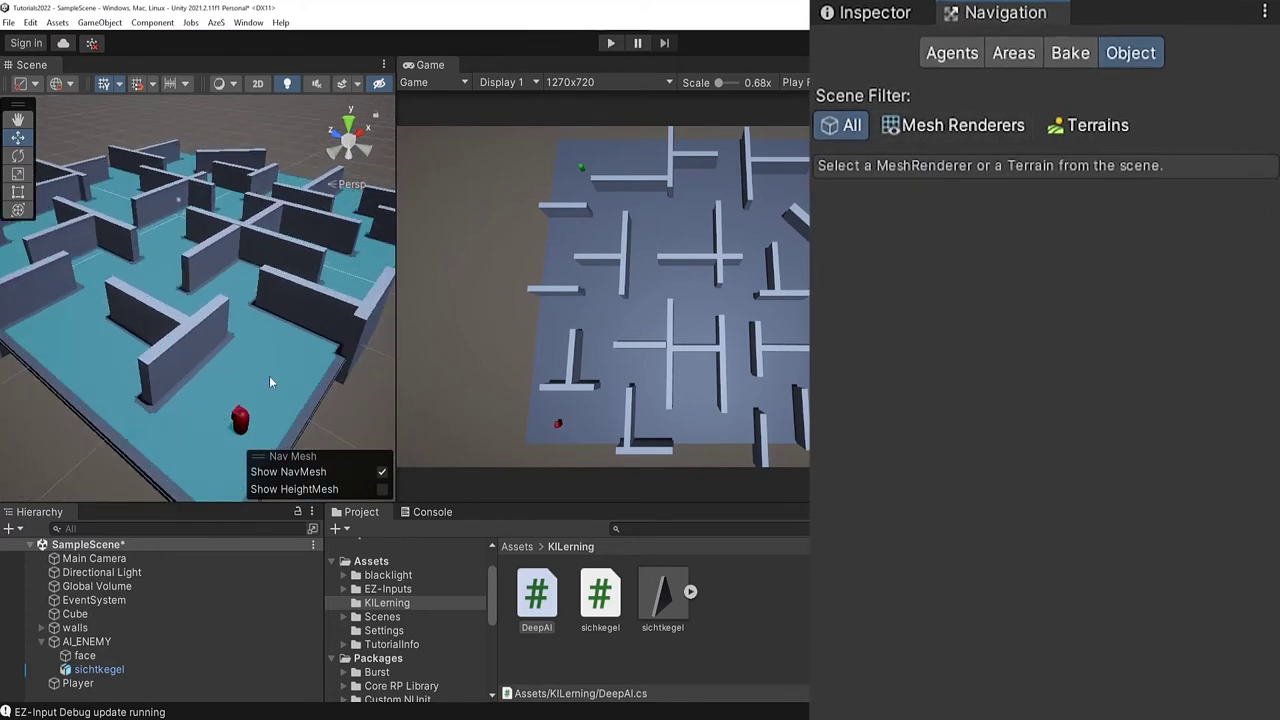
scroll(269, 382, "down", 3)
left_click(920, 134)
left_click(855, 134)
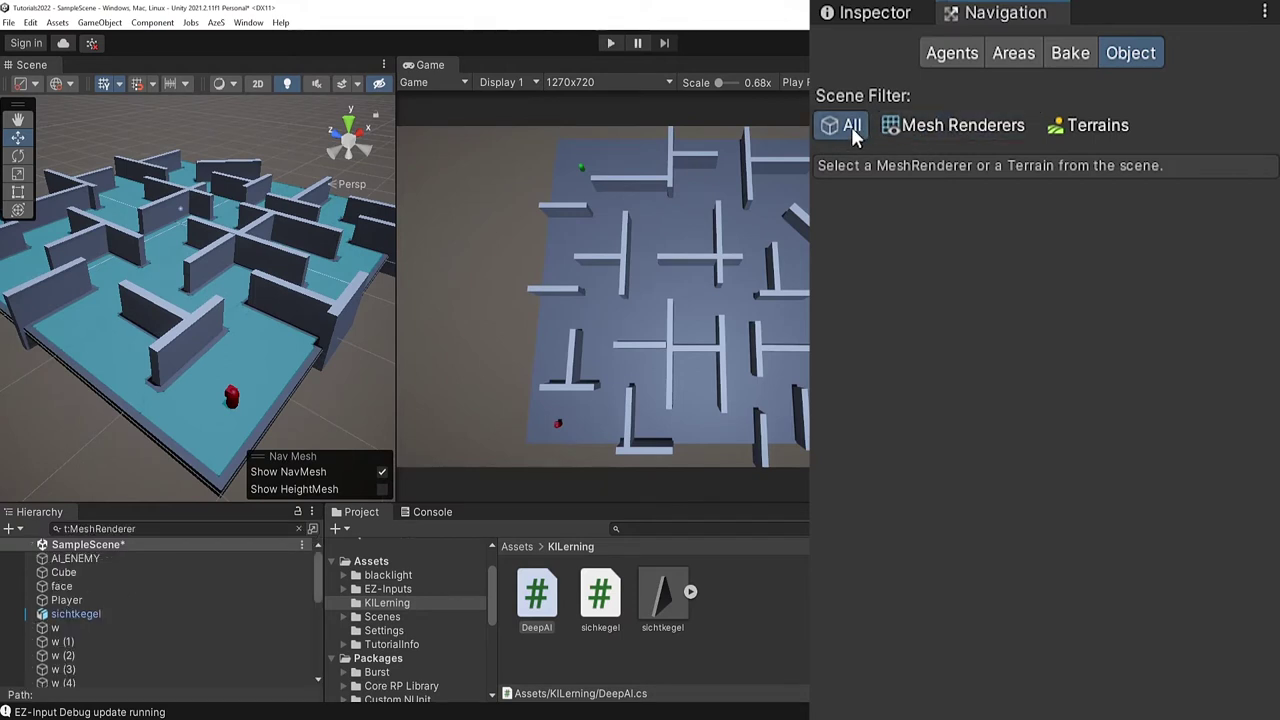
left_click(208, 412)
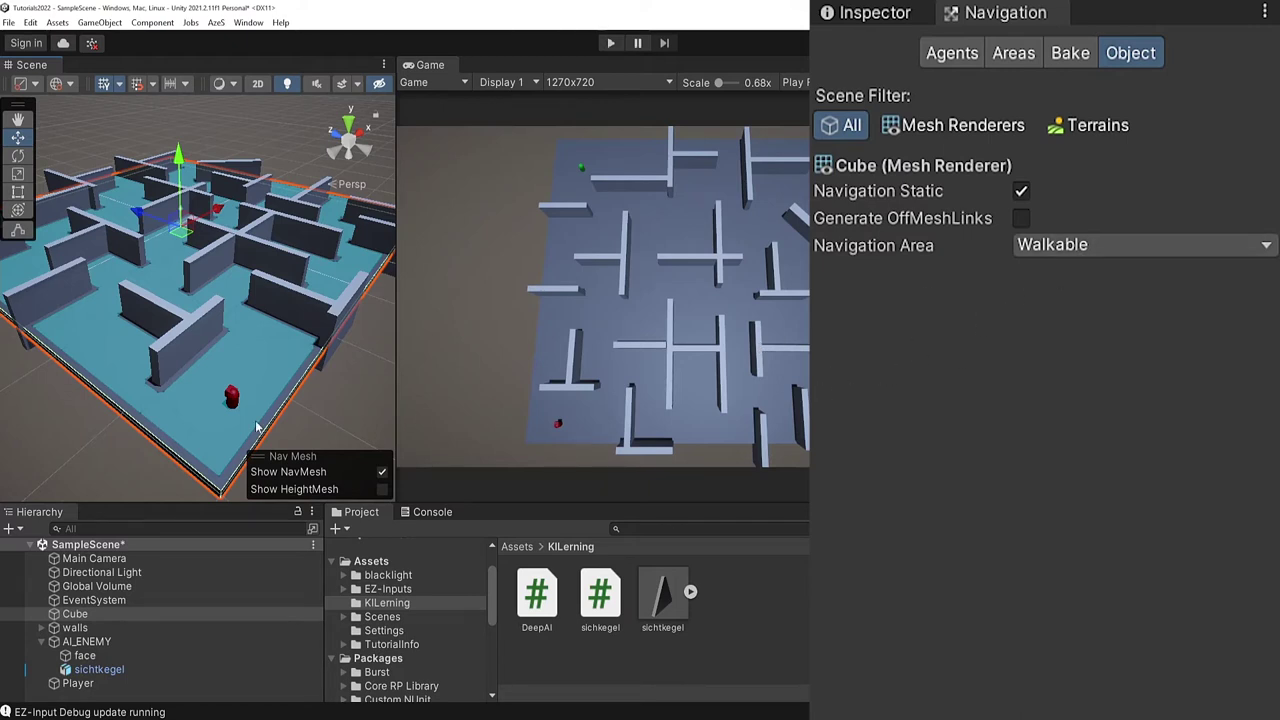
left_click(192, 322)
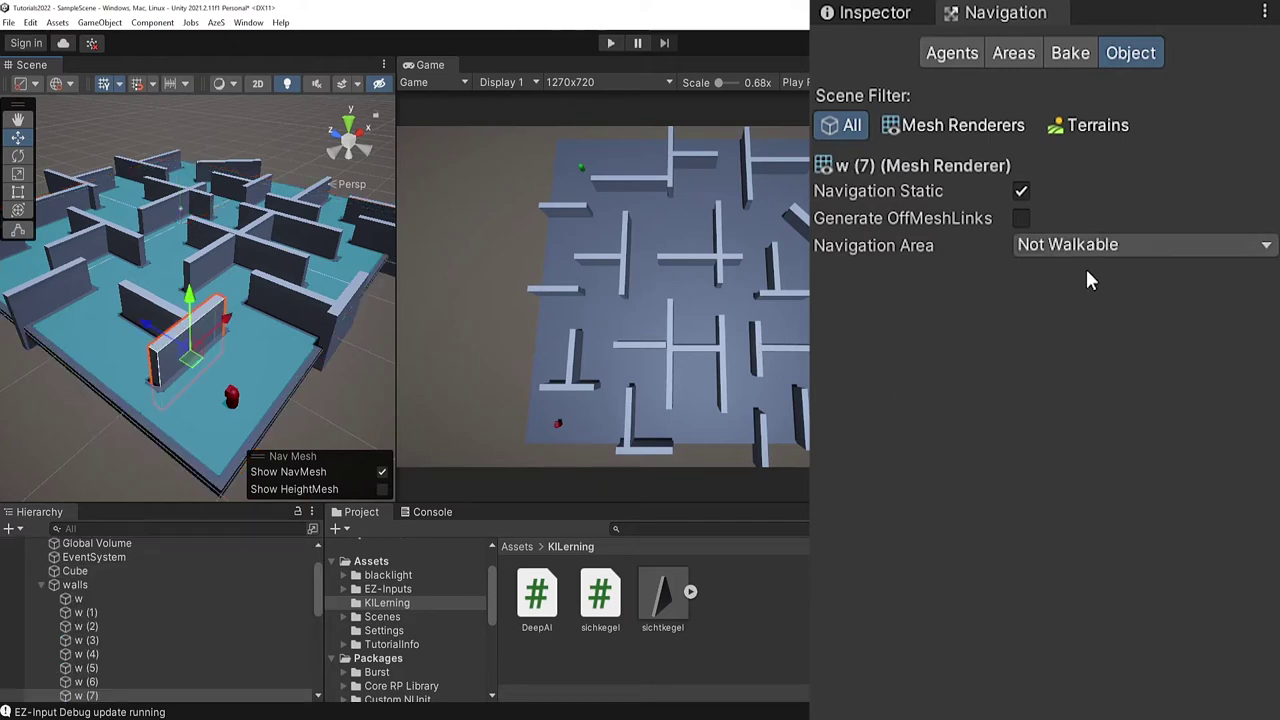
scroll(276, 296, "up", 5)
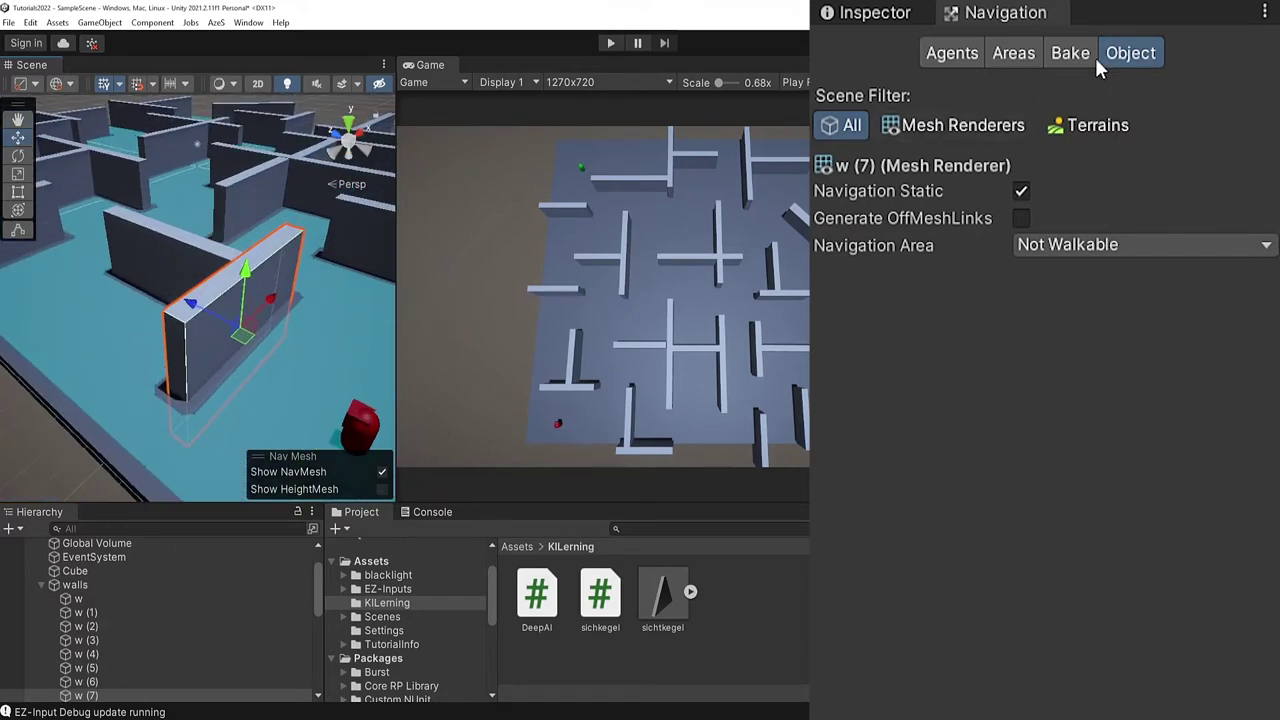
Bake the navigation mesh for the maze and look over the result in the Scene view.
left_click(1078, 55)
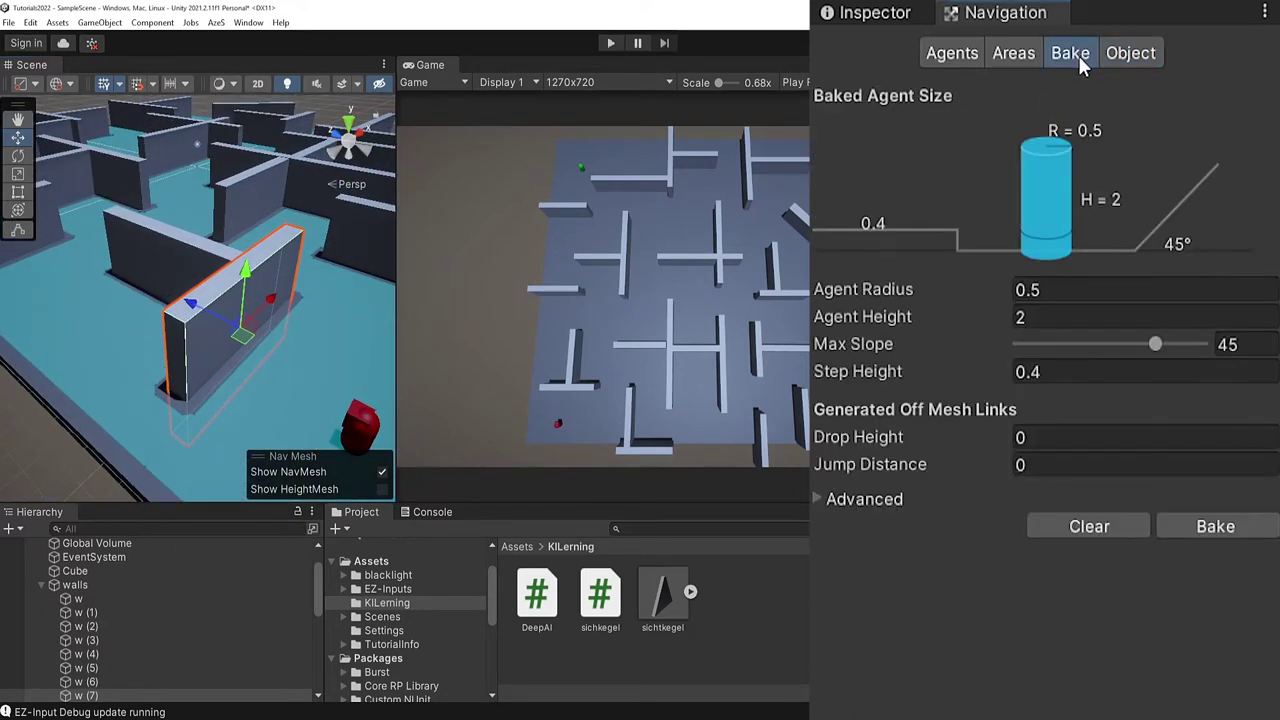
left_click(1215, 526)
mouse_move(242, 380)
left_mouse_down("alt")
mouse_move(200, 423)
mouse_move(210, 397)
mouse_move(164, 363)
left_mouse_up("alt")
mouse_move(164, 363)
middle_mouse_down()
mouse_move(362, 411)
mouse_move(176, 411)
mouse_move(224, 360)
middle_mouse_up()
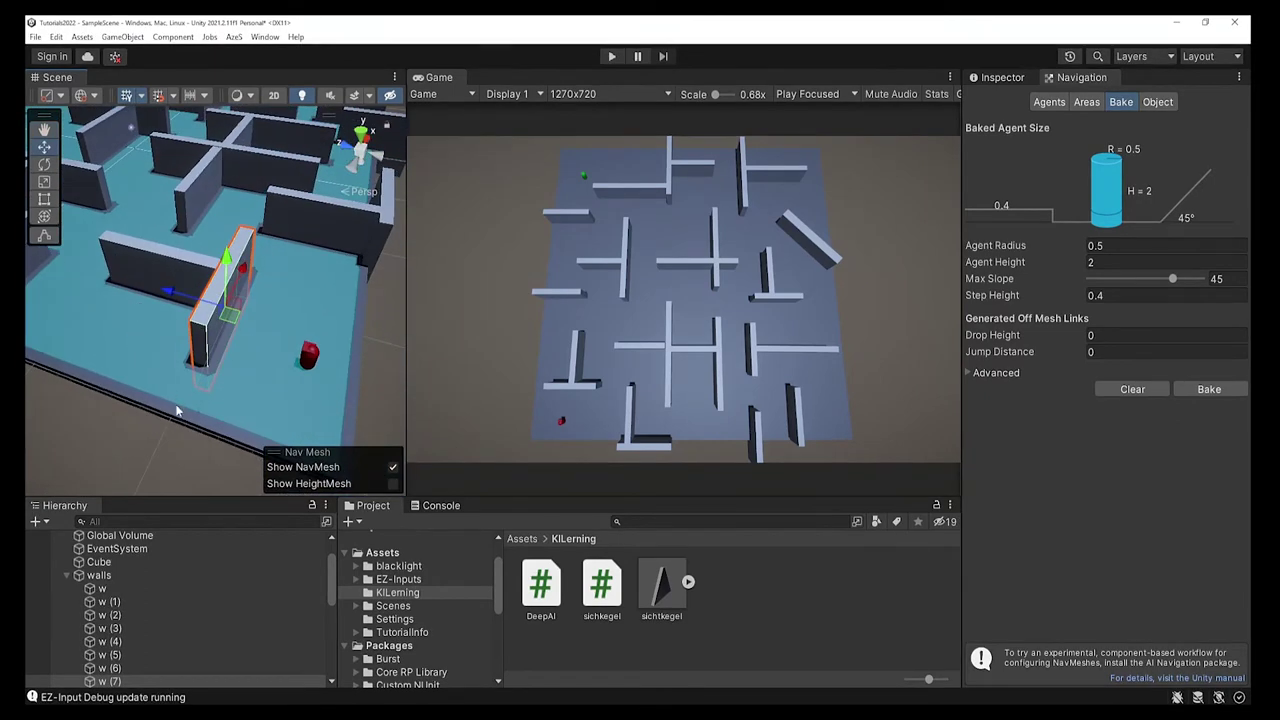
scroll(234, 409, "up", 3)
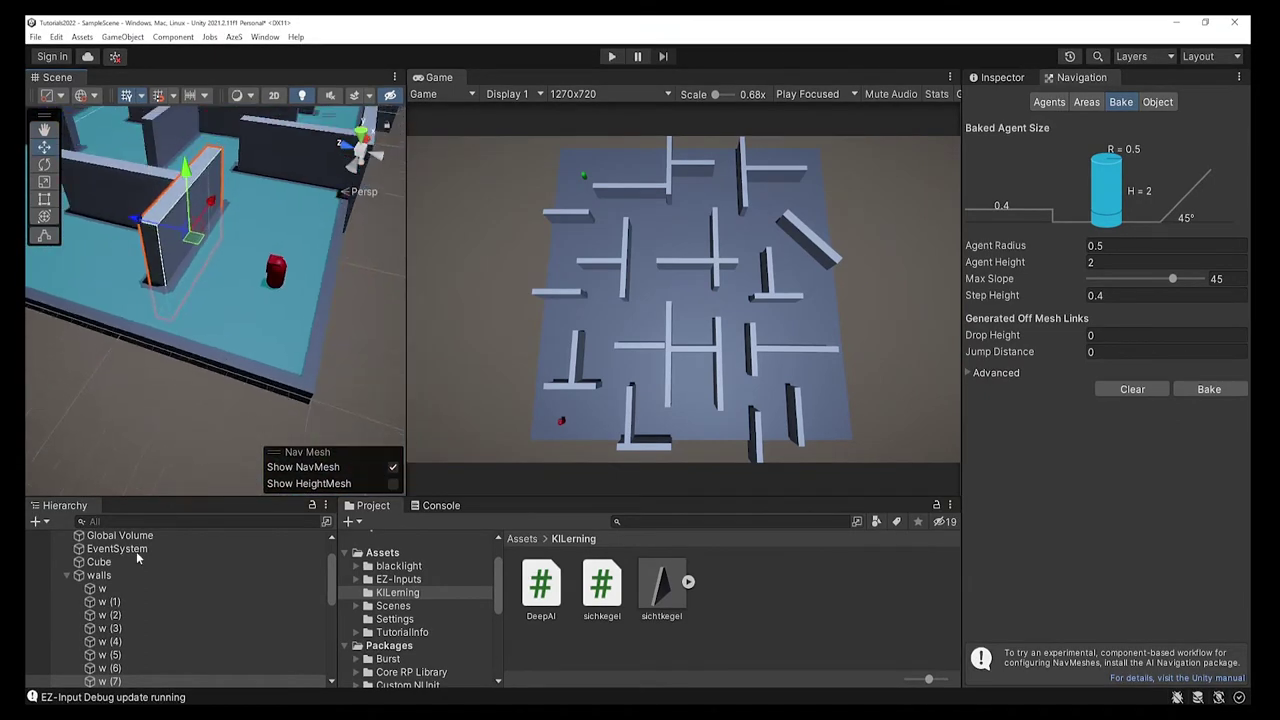
left_click(64, 575)
scroll(244, 286, "down", 2)
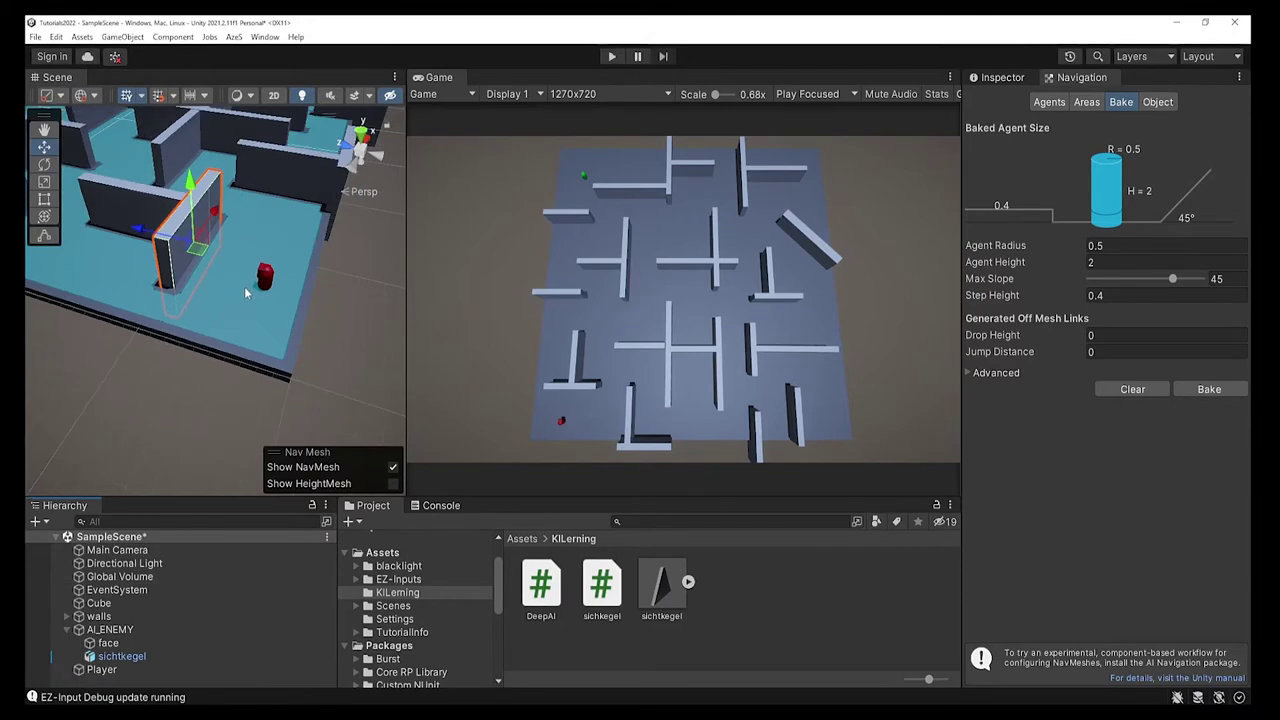
scroll(244, 286, "down", 2)
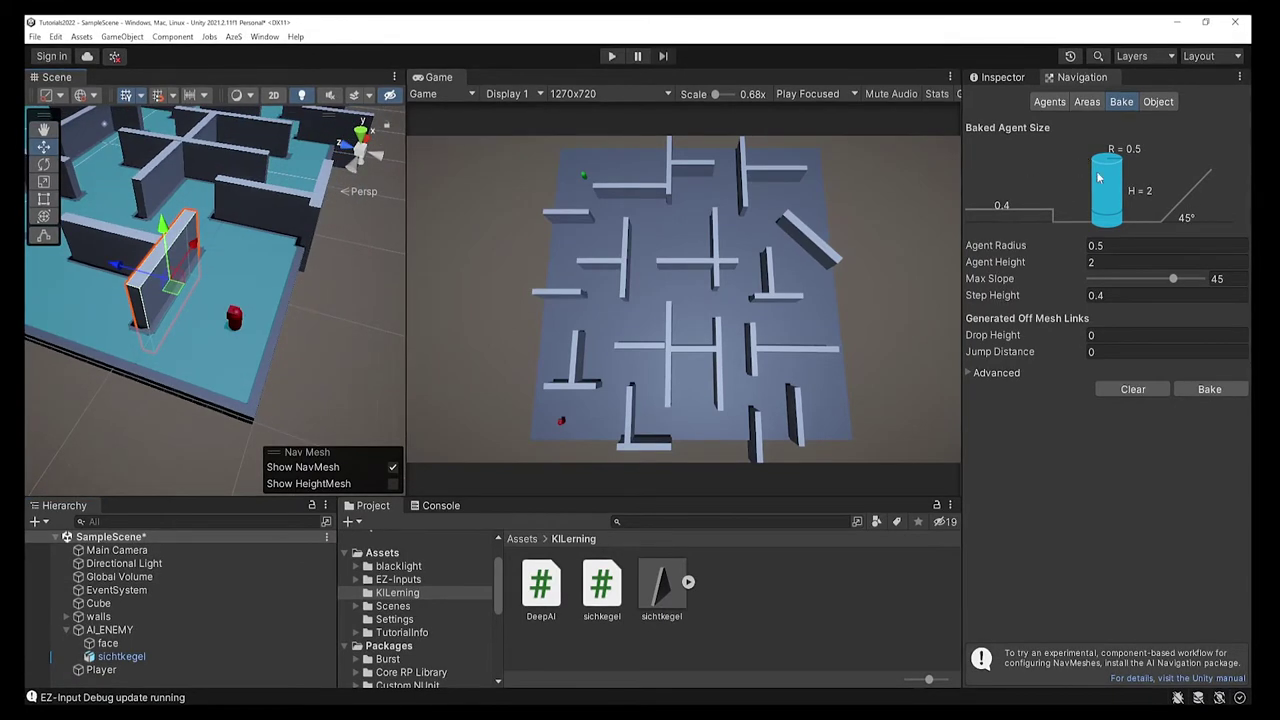
mouse_move(234, 285)
middle_mouse_down()
mouse_move(296, 330)
mouse_move(237, 358)
middle_mouse_up()
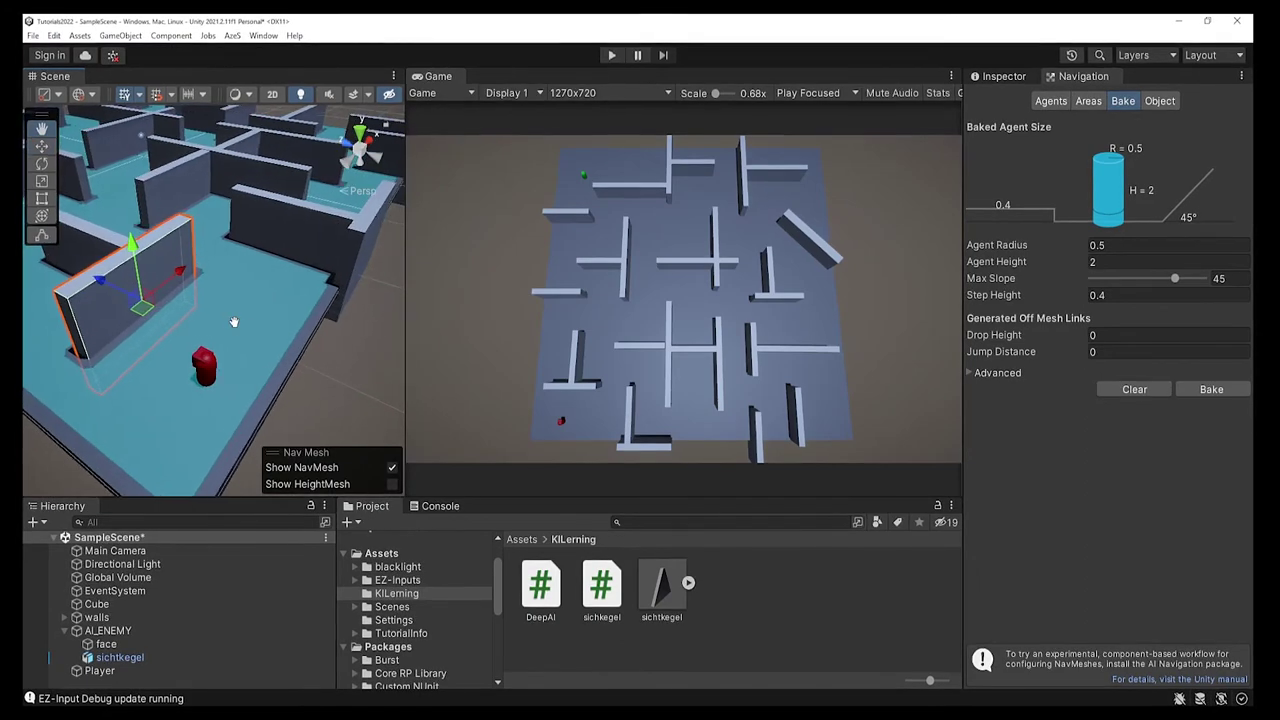
Select AI_ENEMY, bring it into view, and return to Visual Studio's DeepAI script.
left_click(106, 631)
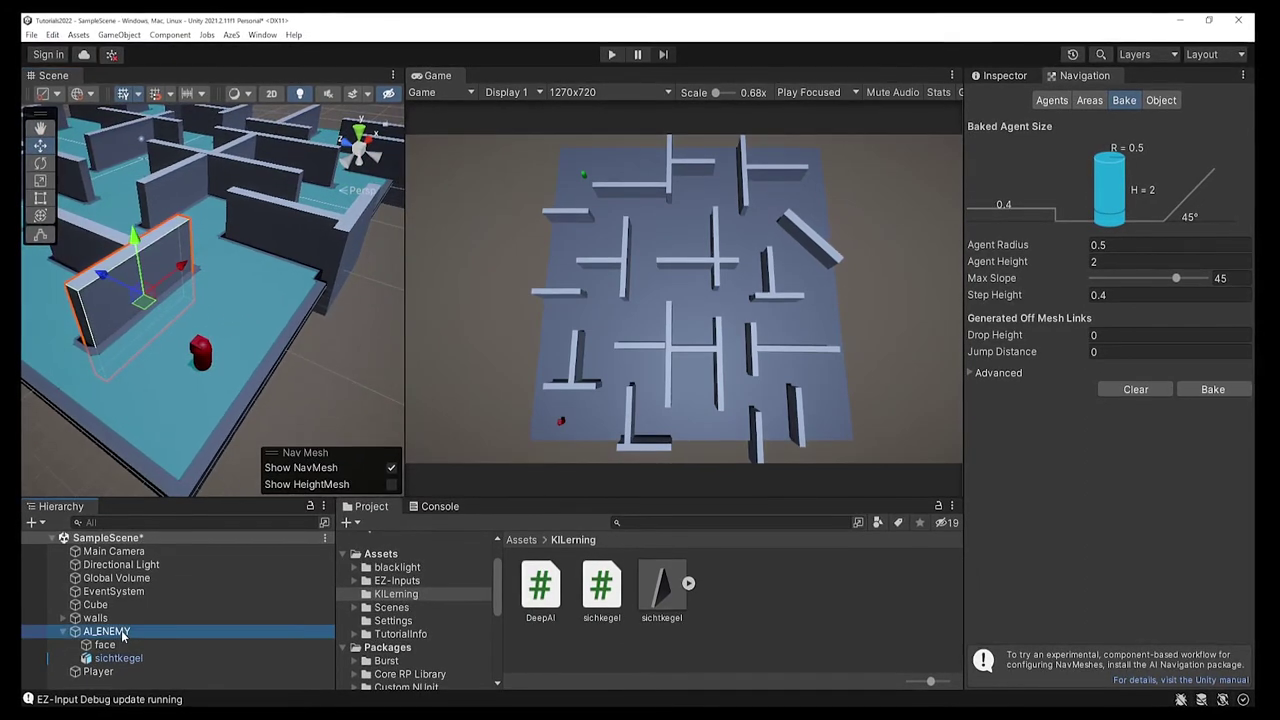
middle_click_drag(209, 371, 208, 312)
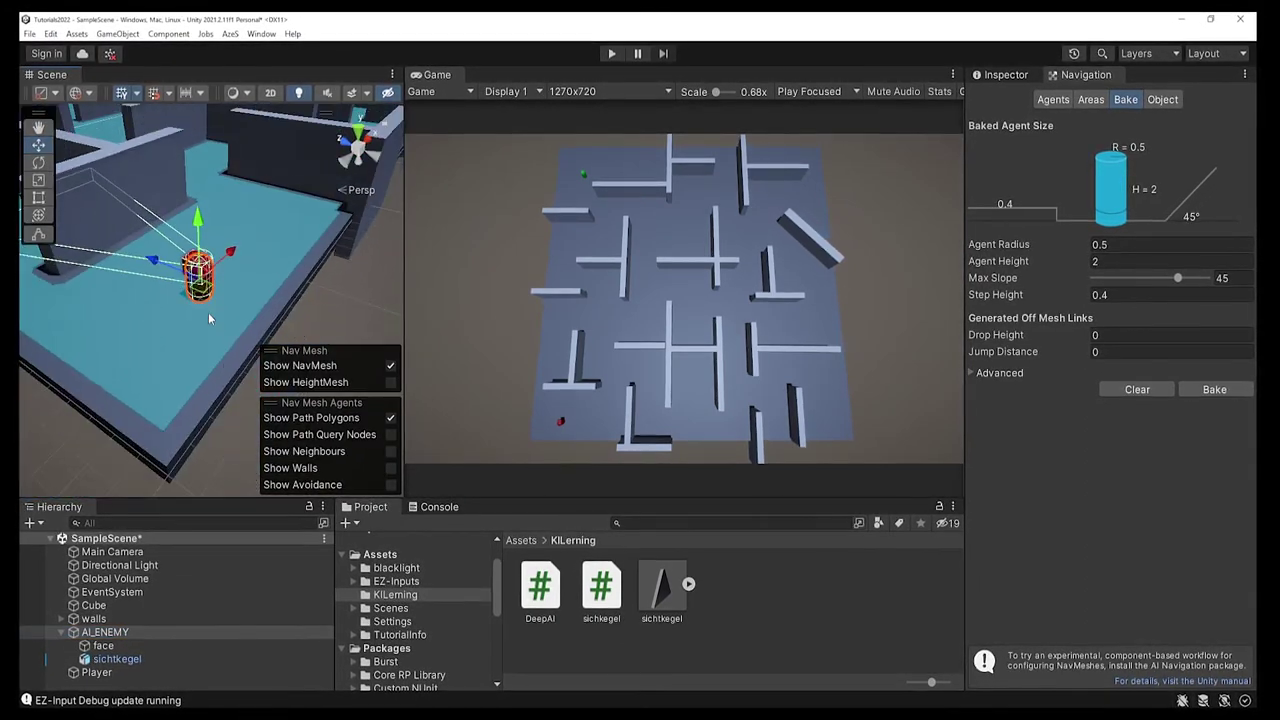
mouse_move(510, 712)
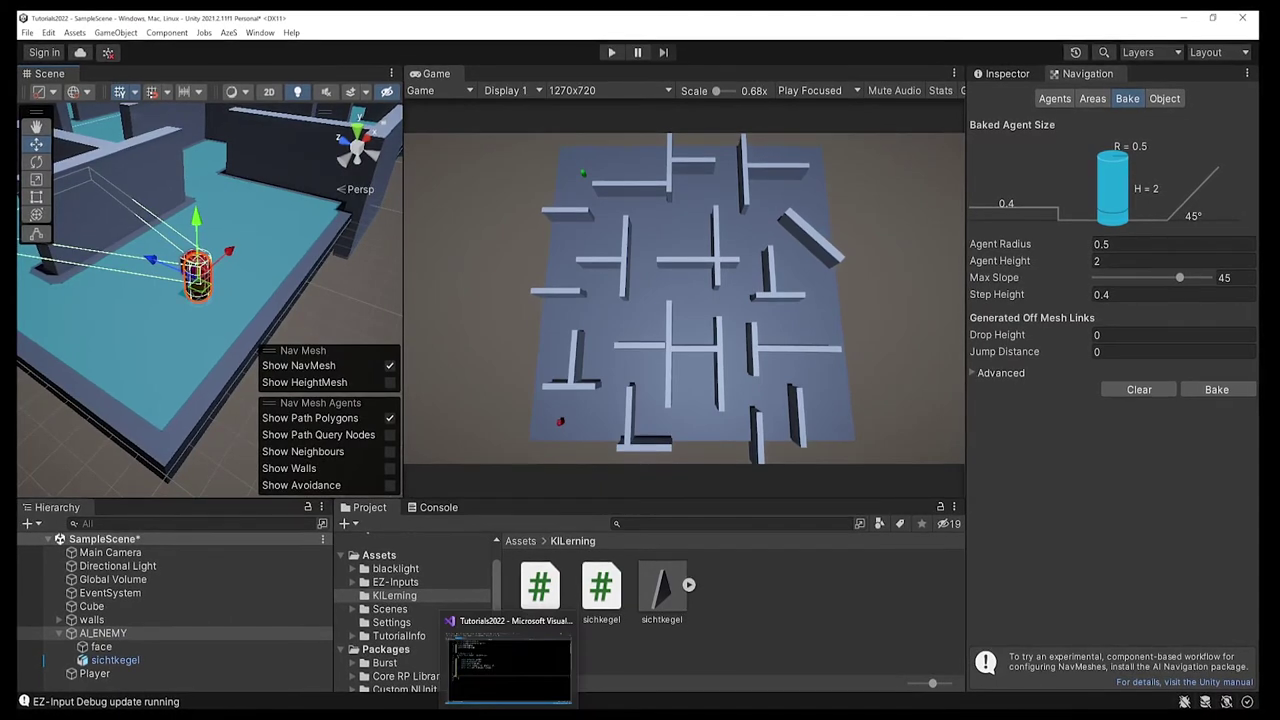
left_click(510, 660)
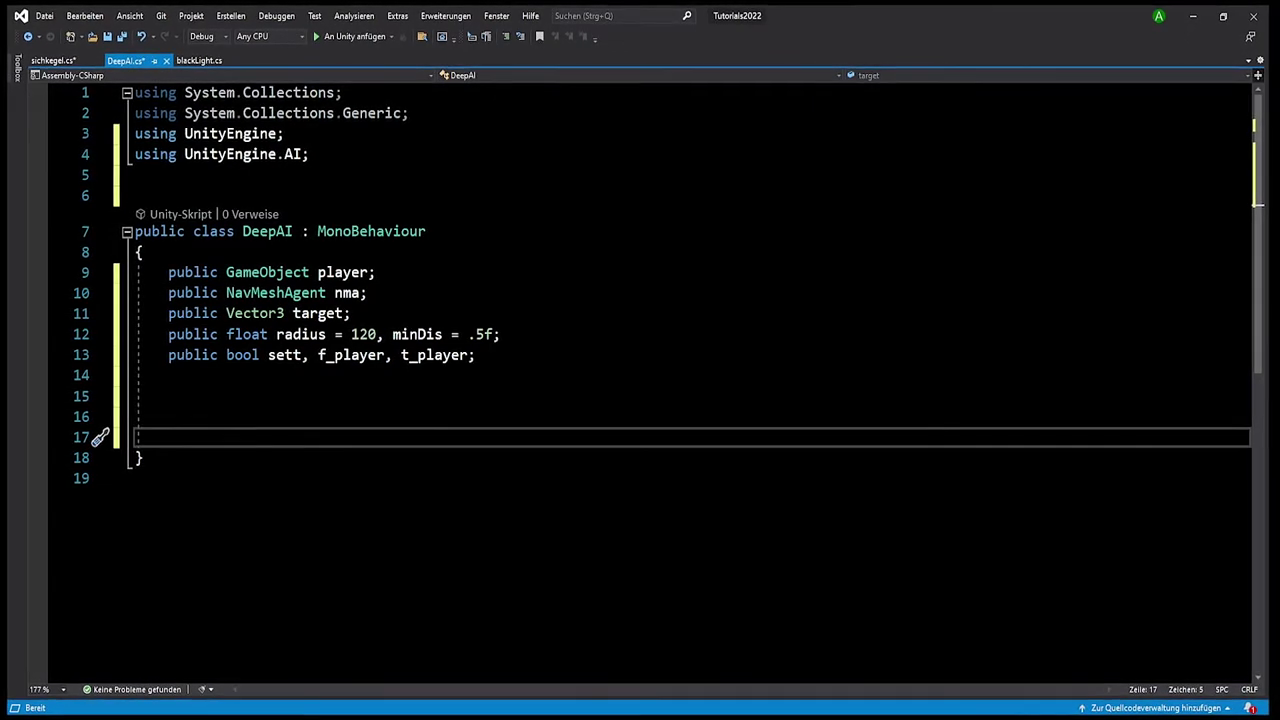
Add an empty Update method to DeepAI and declare 'public DeepAI da;' in sichkegel.
type("u")
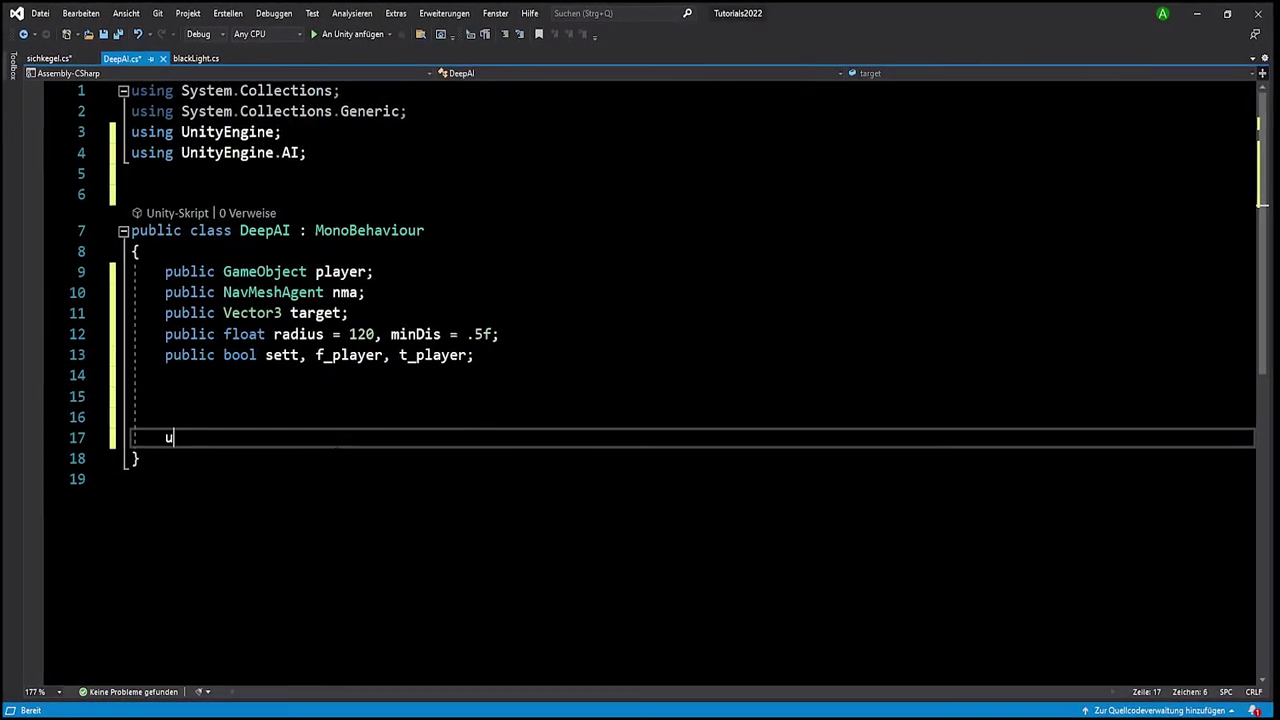
type("pd")
key("Return")
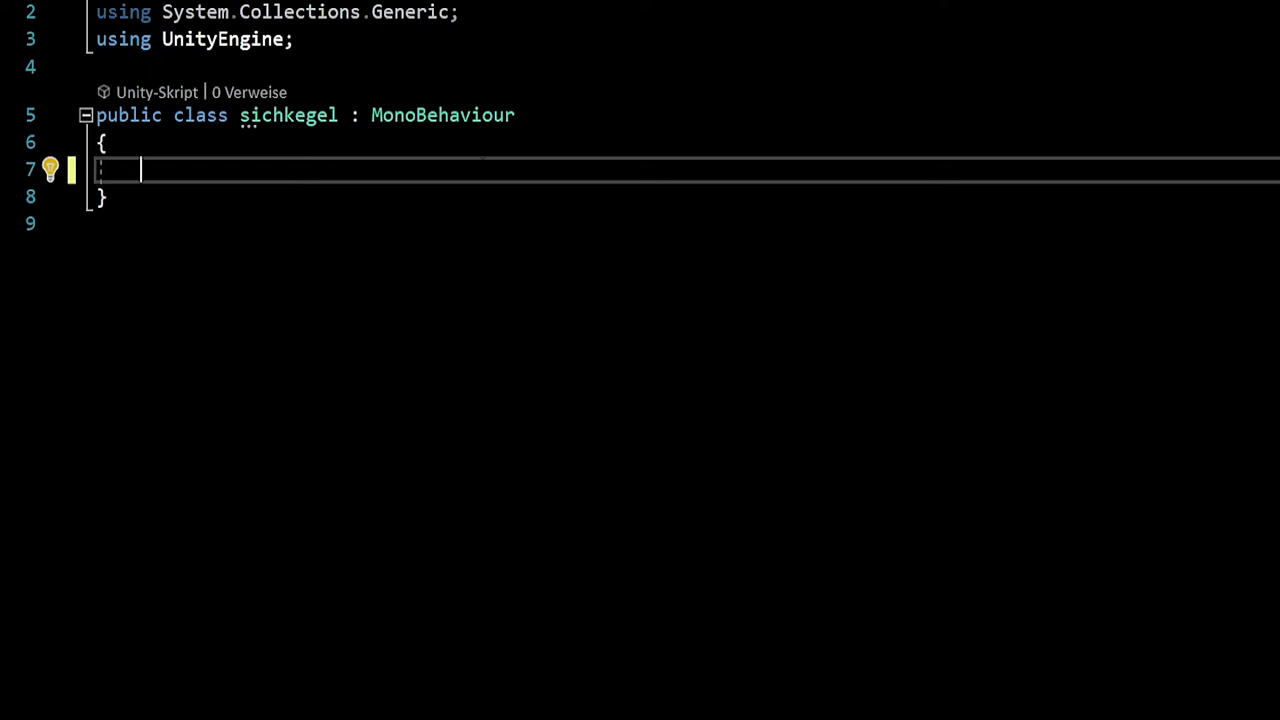
type("public ")
type("DeepAI")
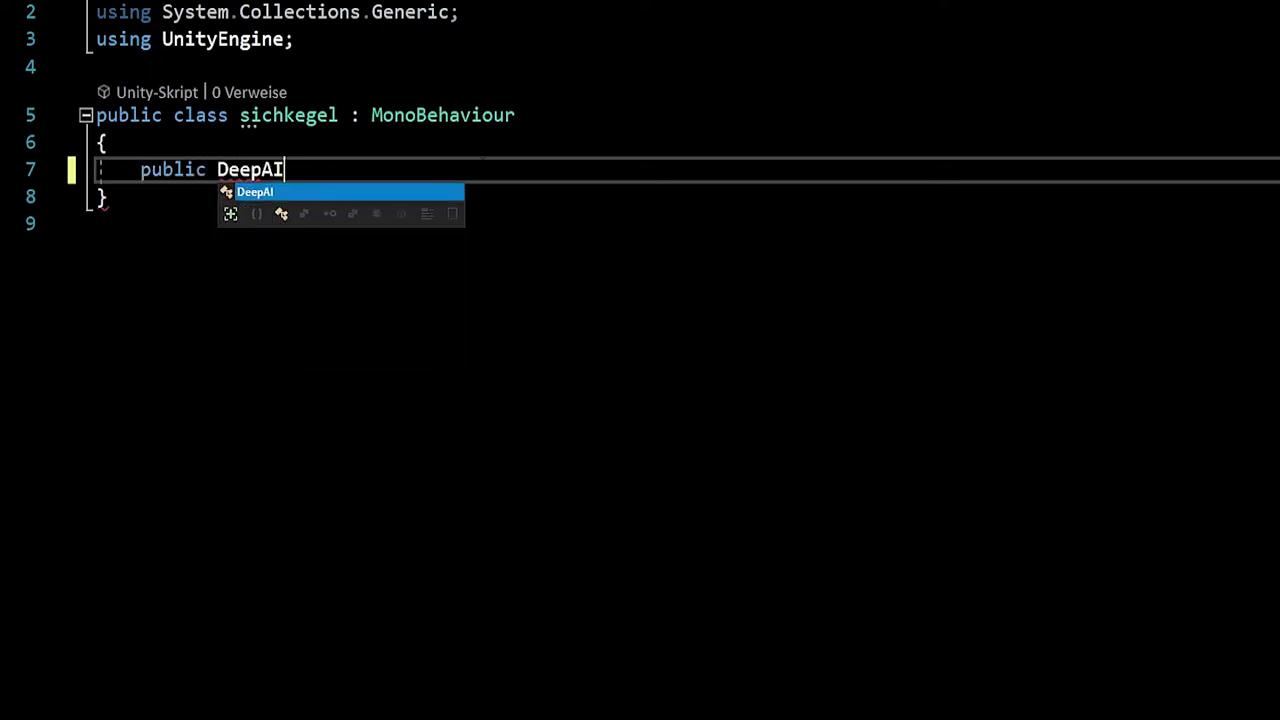
type(" da;")
key("Return")
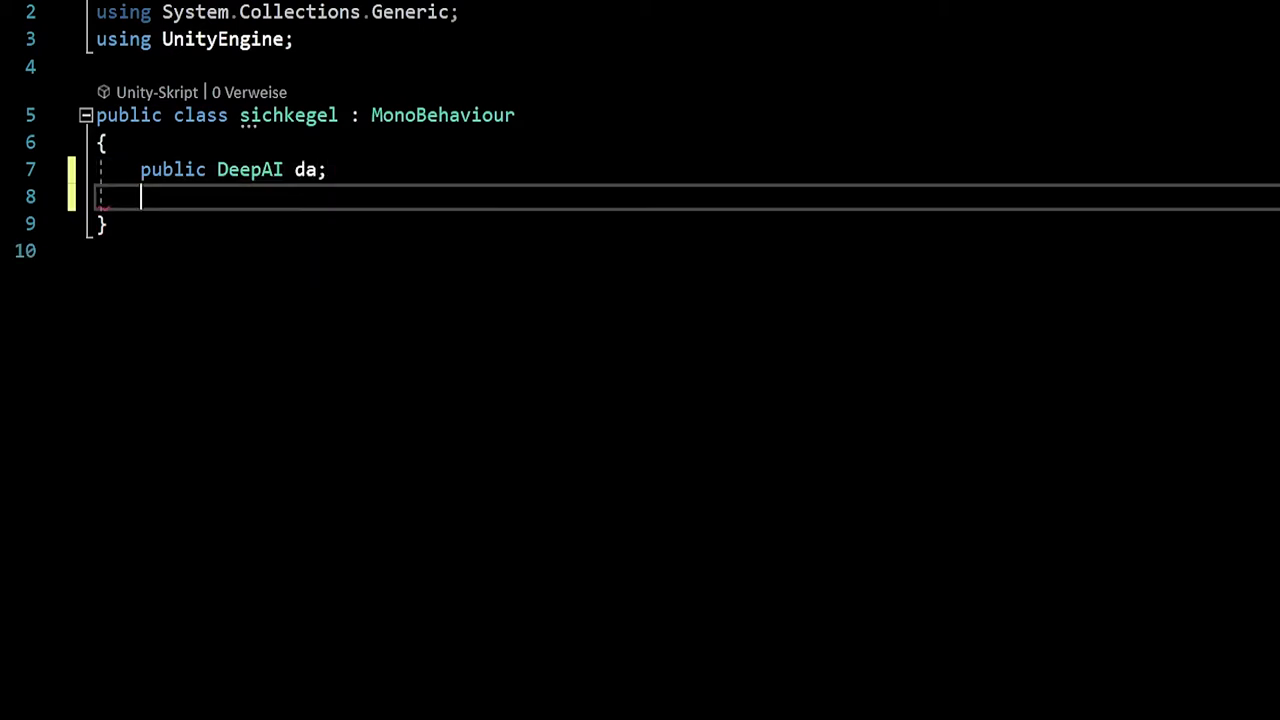
key("Return")
Insert OnTriggerEnter and OnTriggerExit method stubs in sichkegel.
type("ont")
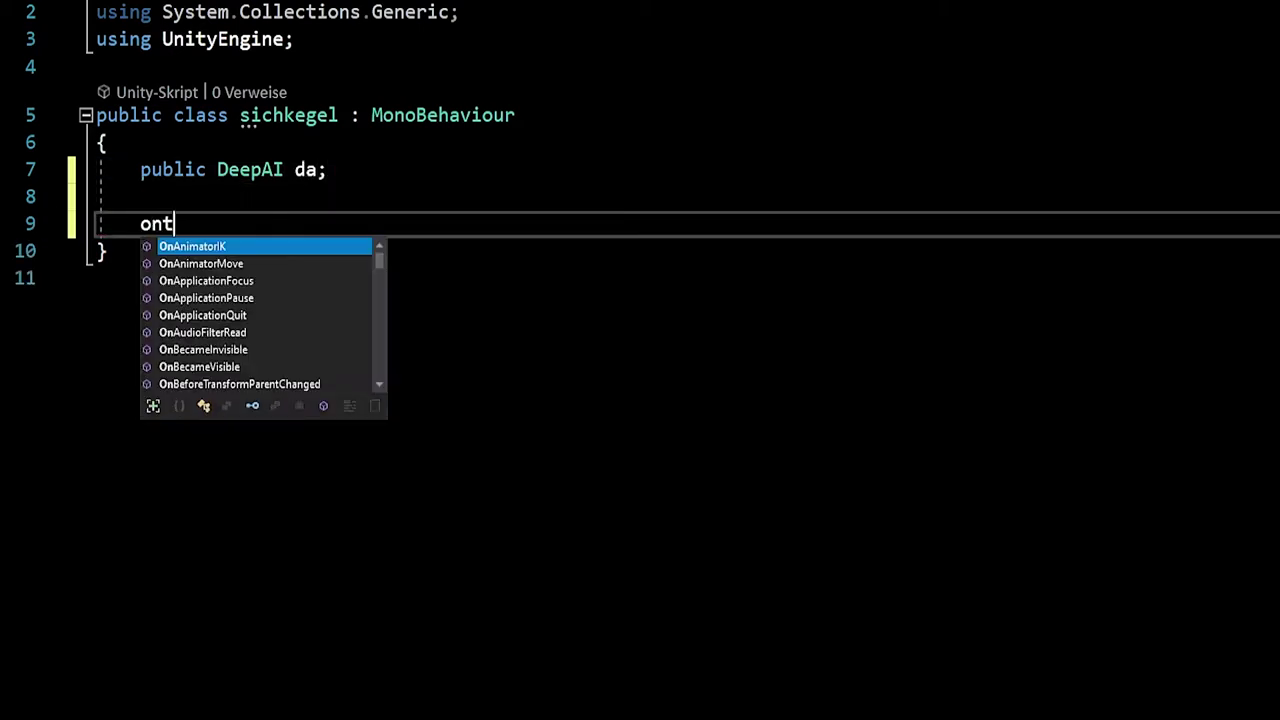
key("Down")
key("Down")
key("Tab")
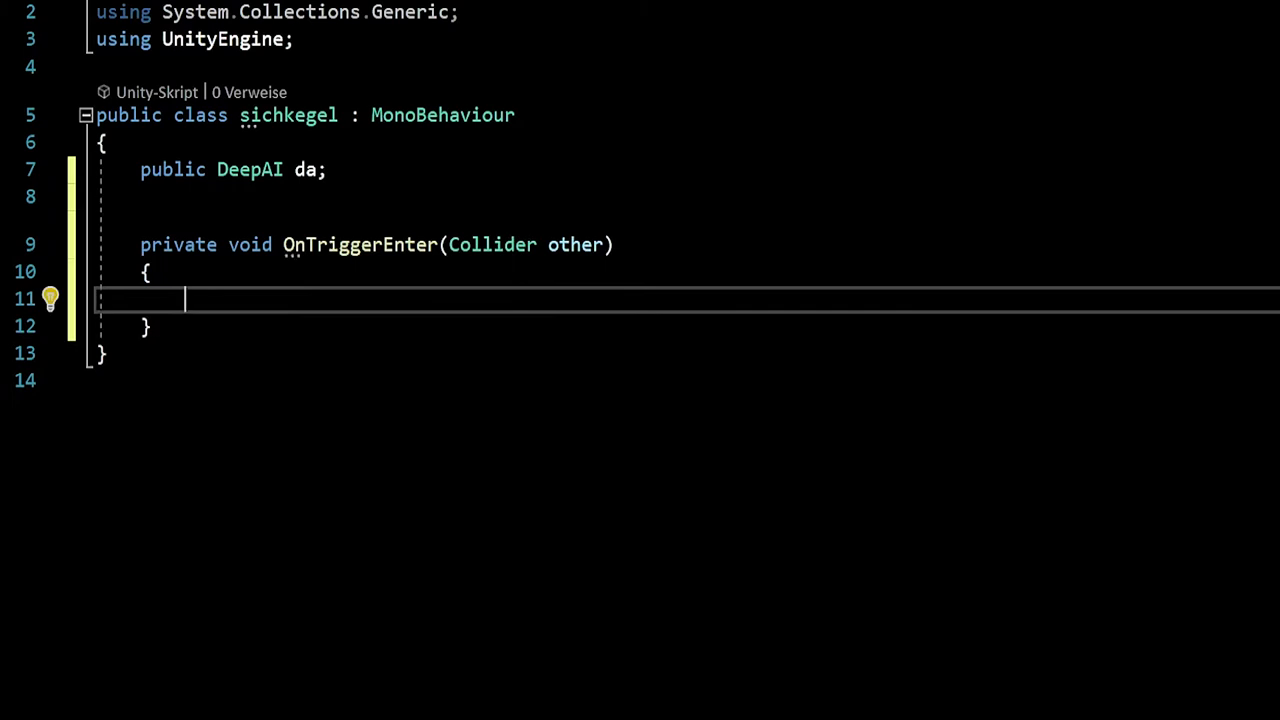
left_click(152, 326)
key("Return")
key("Return")
type("ont")
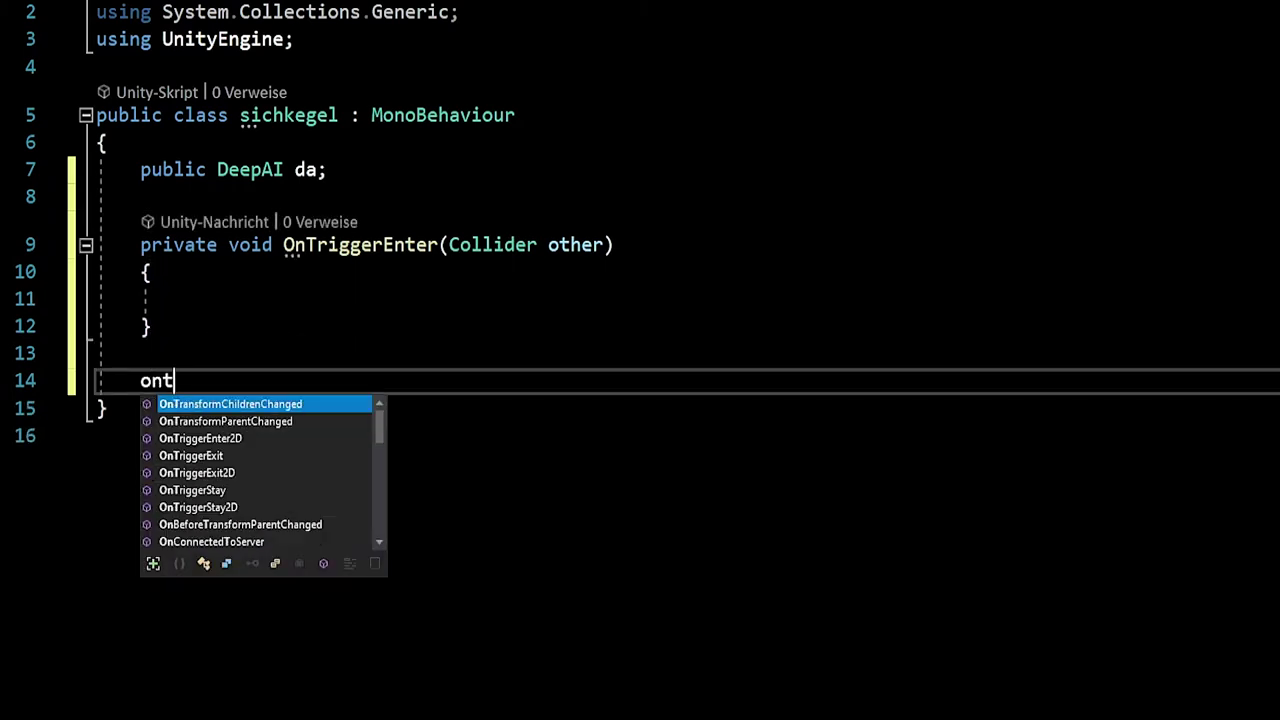
key("Down")
key("Down")
key("Down")
key("Tab")
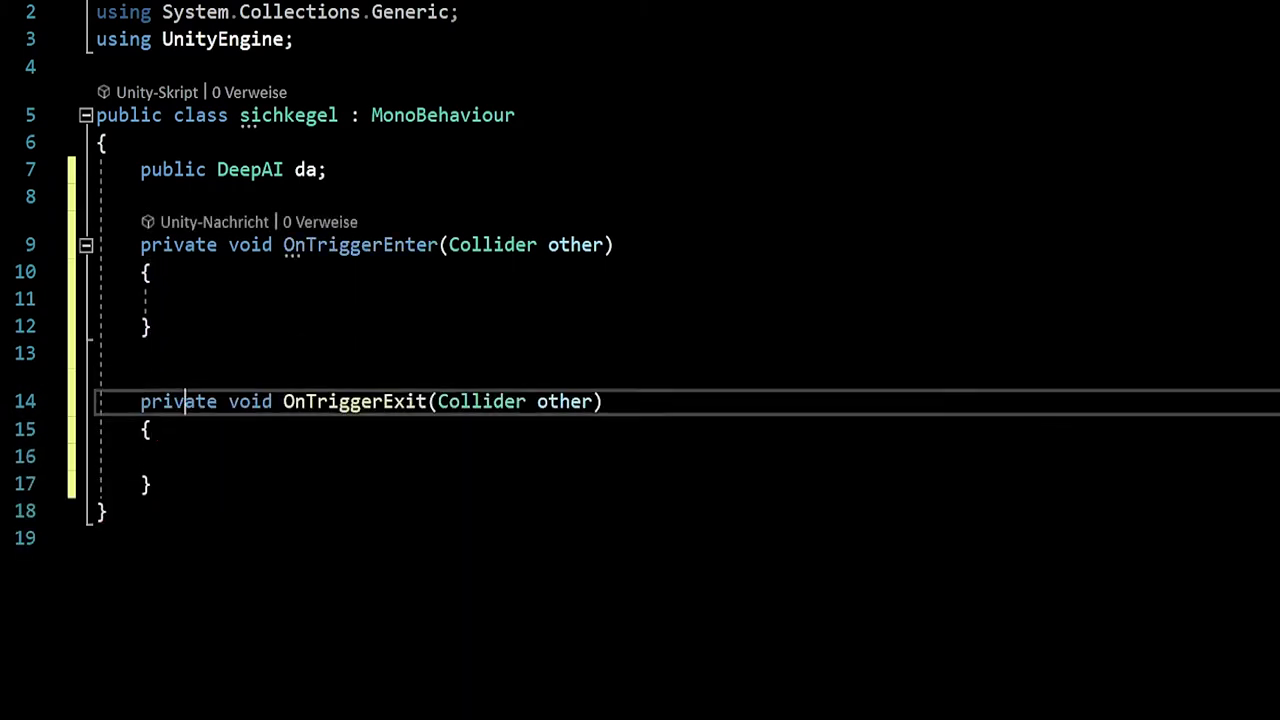
In OnTriggerEnter, set da.f_player = true when other.CompareTag("Player").
left_click(183, 298)
type("i")
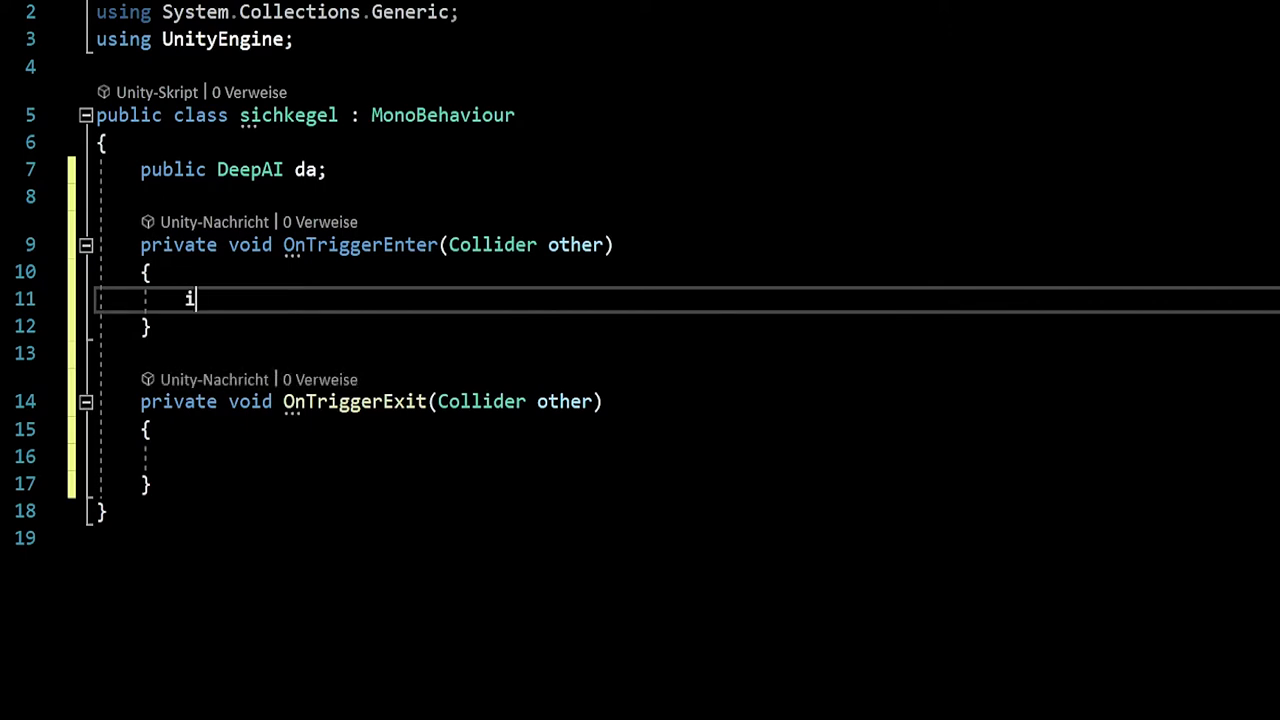
type("f(")
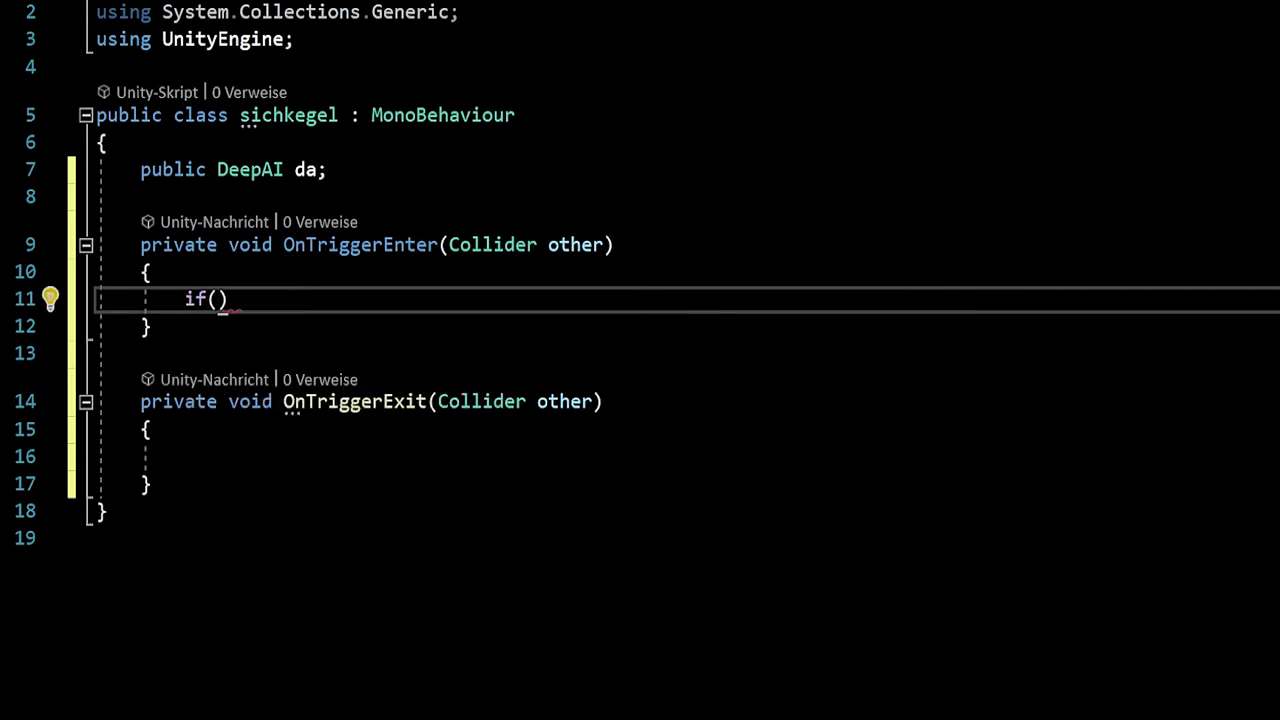
type("other.")
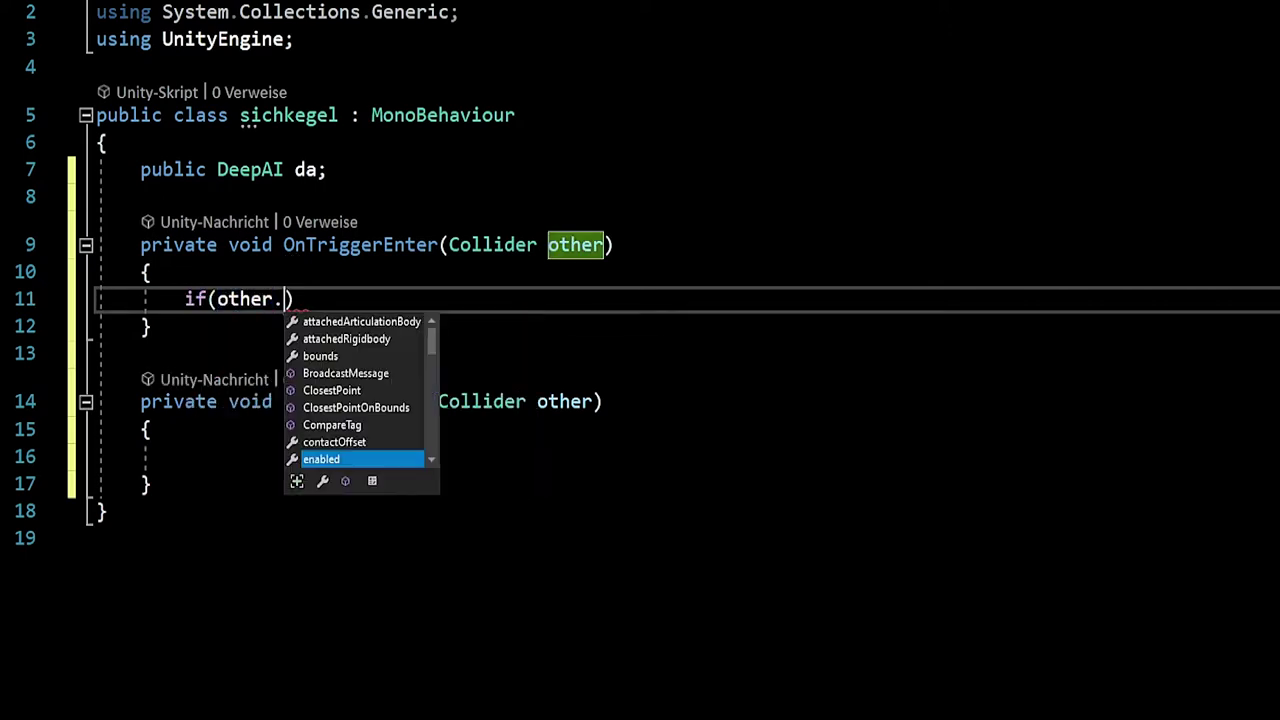
type("com")
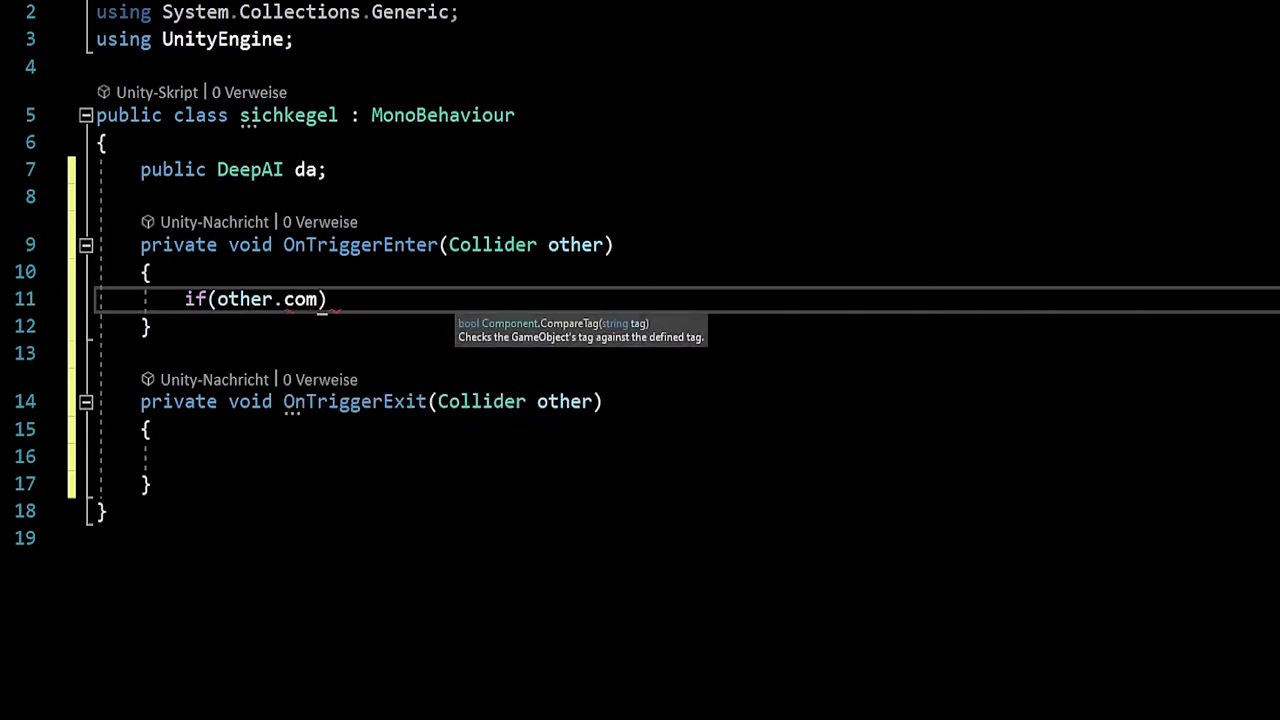
type("(\"Pla")
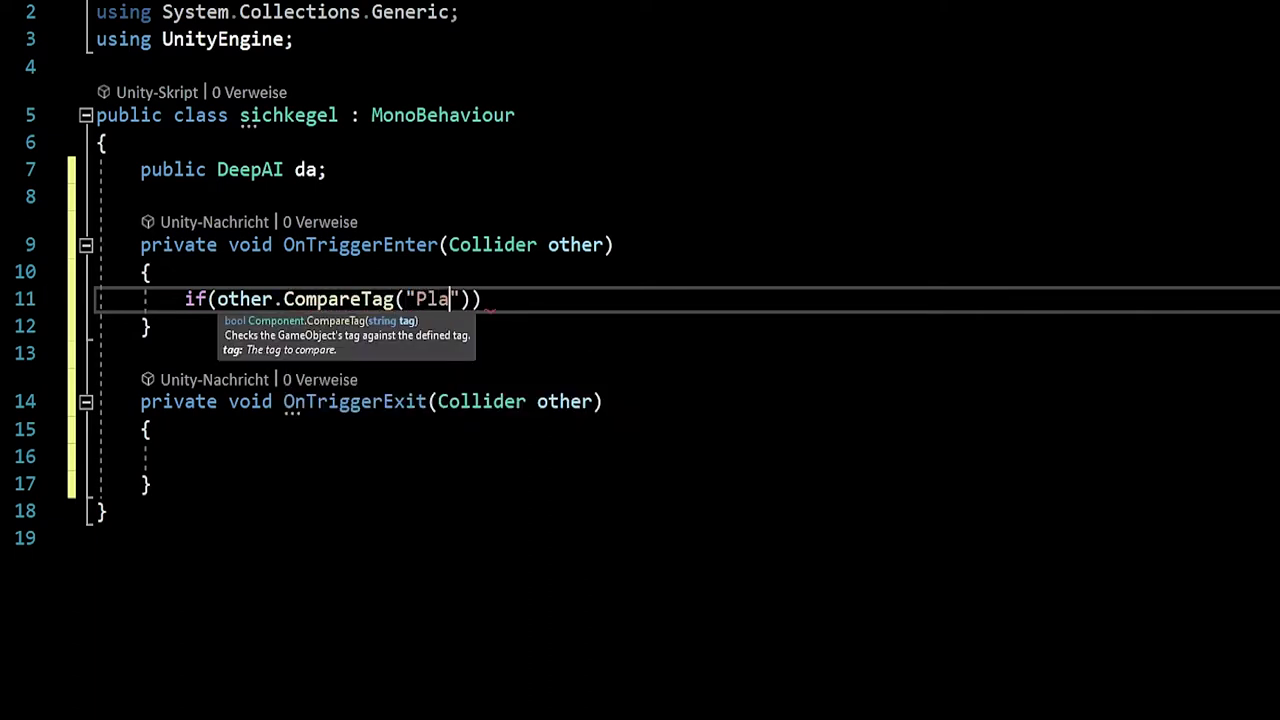
type("yer")
type(")")
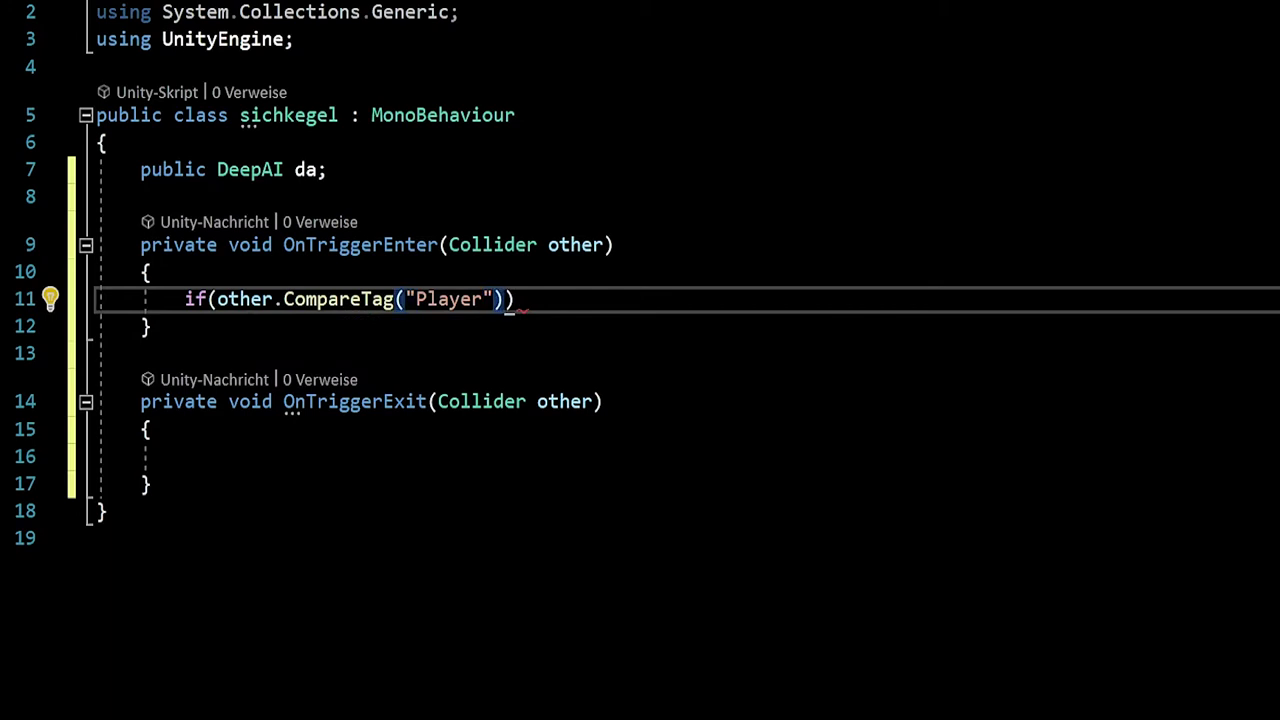
key("Left")
key("Right")
type("d")
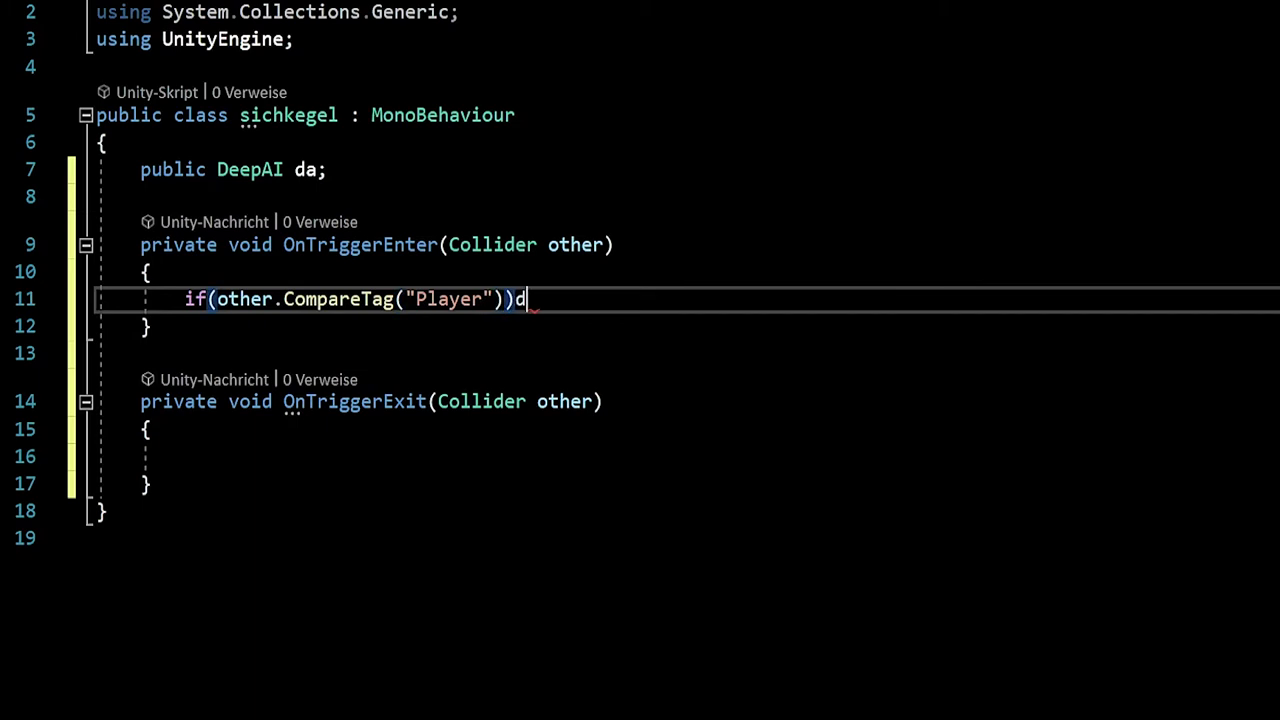
type("a.f")
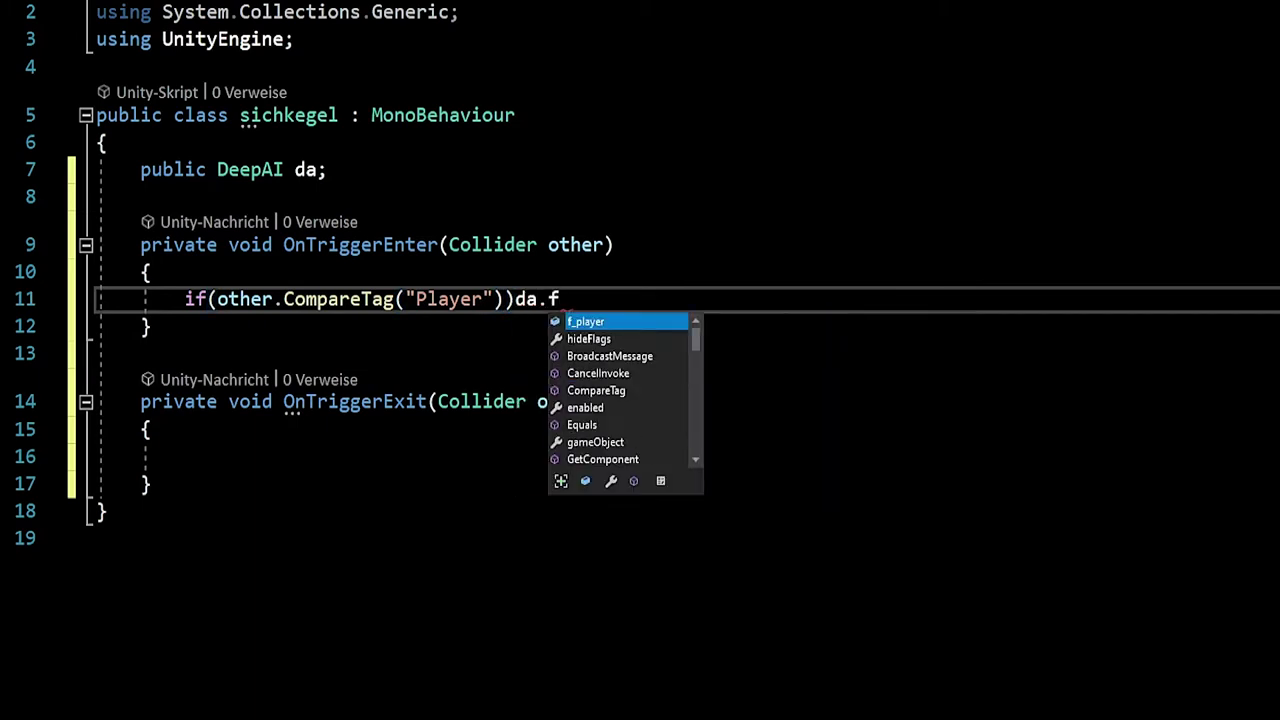
key("Tab")
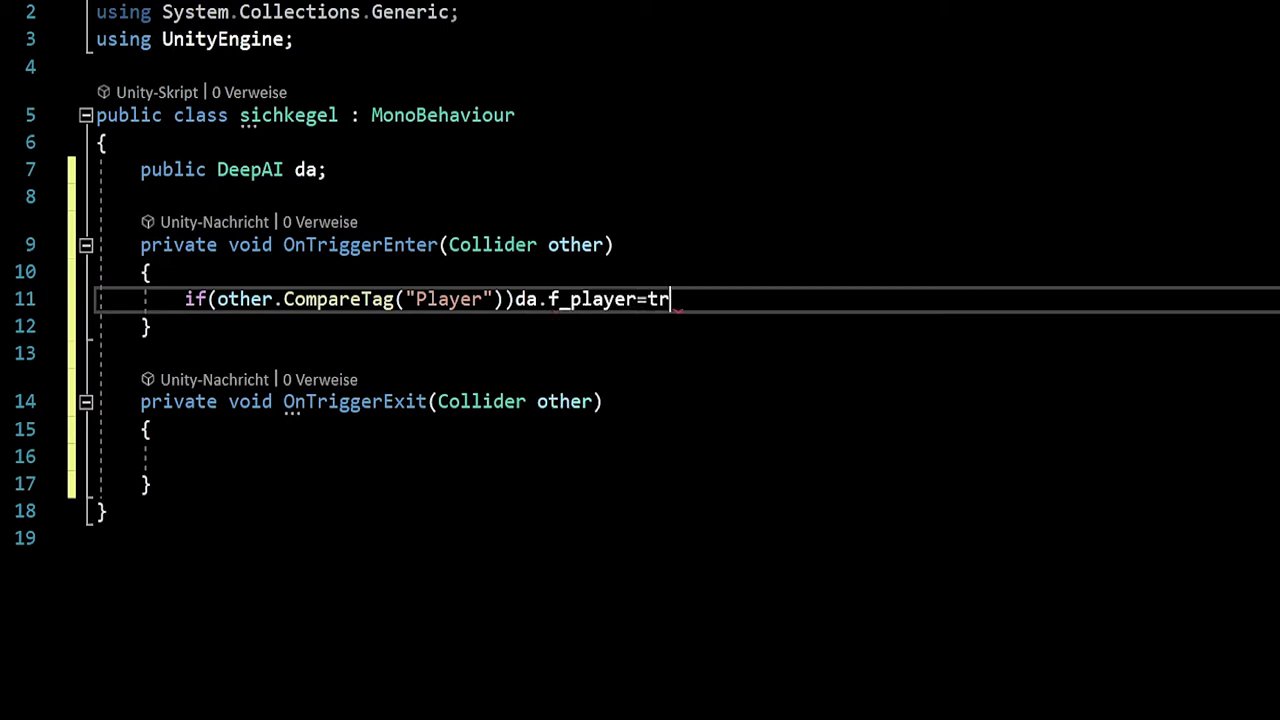
type("ue;")
Copy the Player check into OnTriggerExit, setting da.f_player to false.
key("shift+Left")
key("shift+Left")
key("shift+Left")
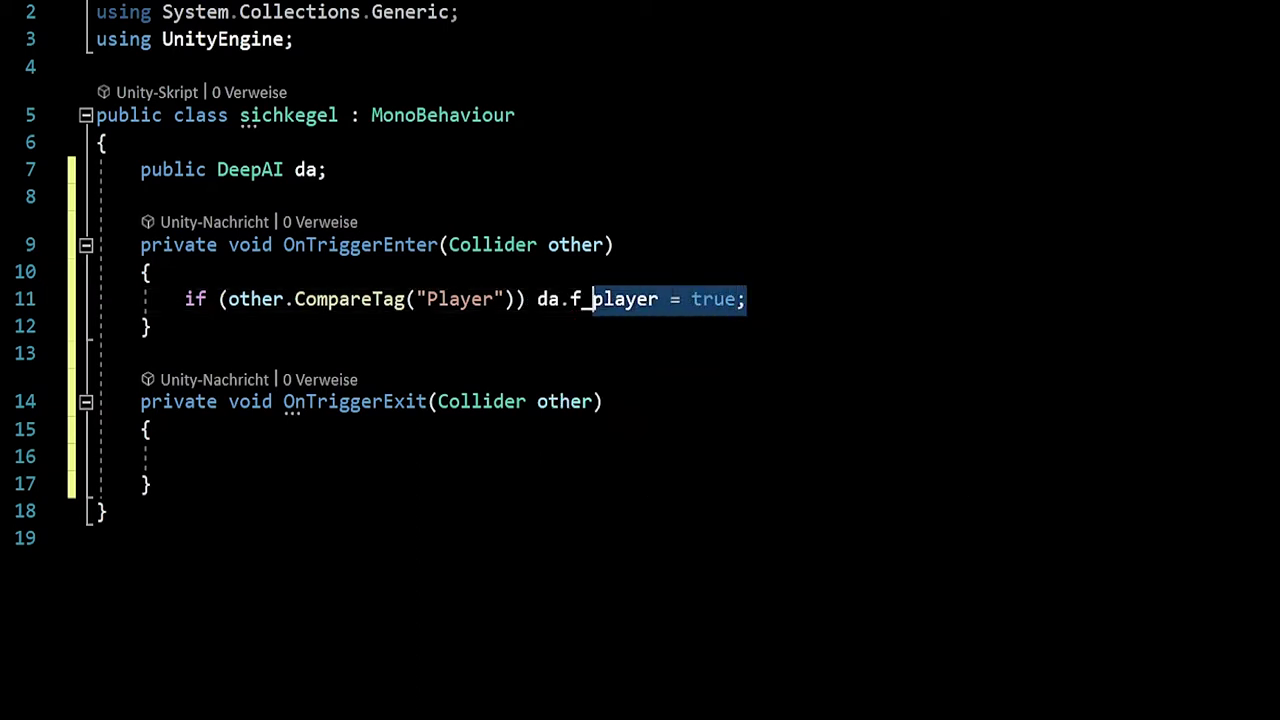
key("shift+Left")
key("shift+Left")
key("shift+Left")
key("shift+Left")
key("shift+Left")
key("shift+Left")
key("shift+Left")
key("shift+Left")
key("shift+Left")
key("ctrl+c")
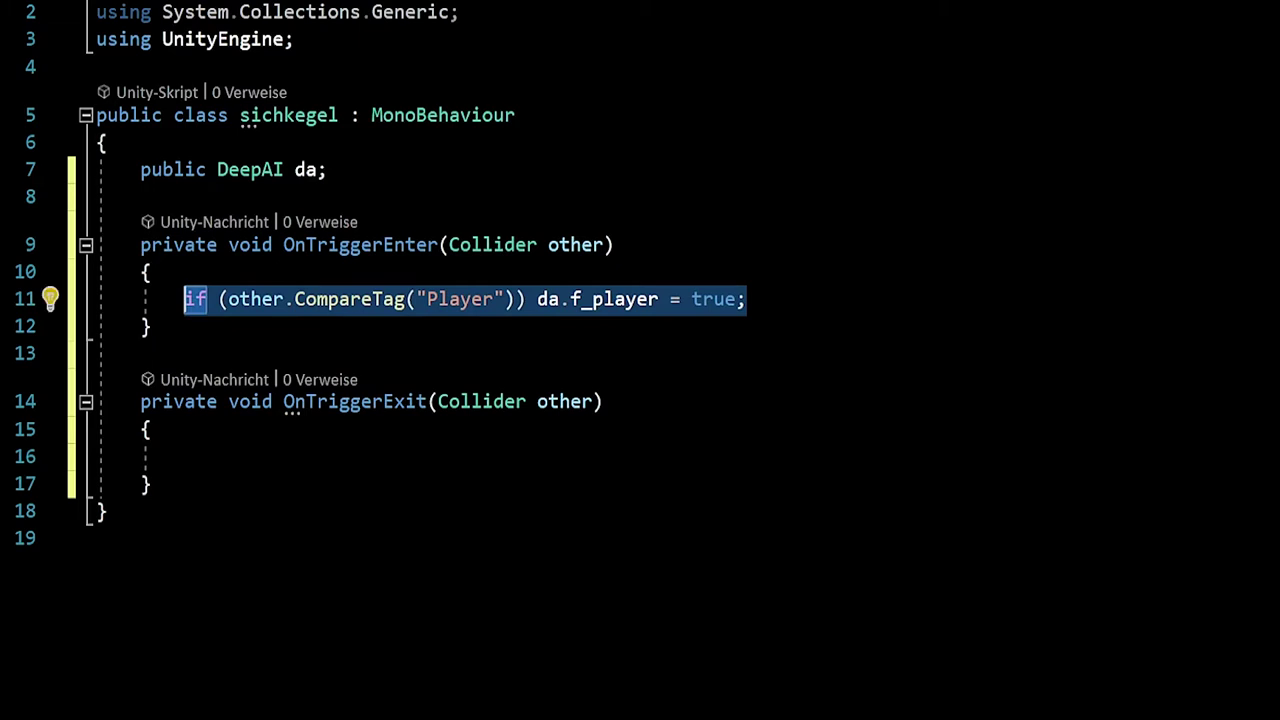
key("Down")
key("Down")
key("Down")
key("Down")
key("ctrl+v")
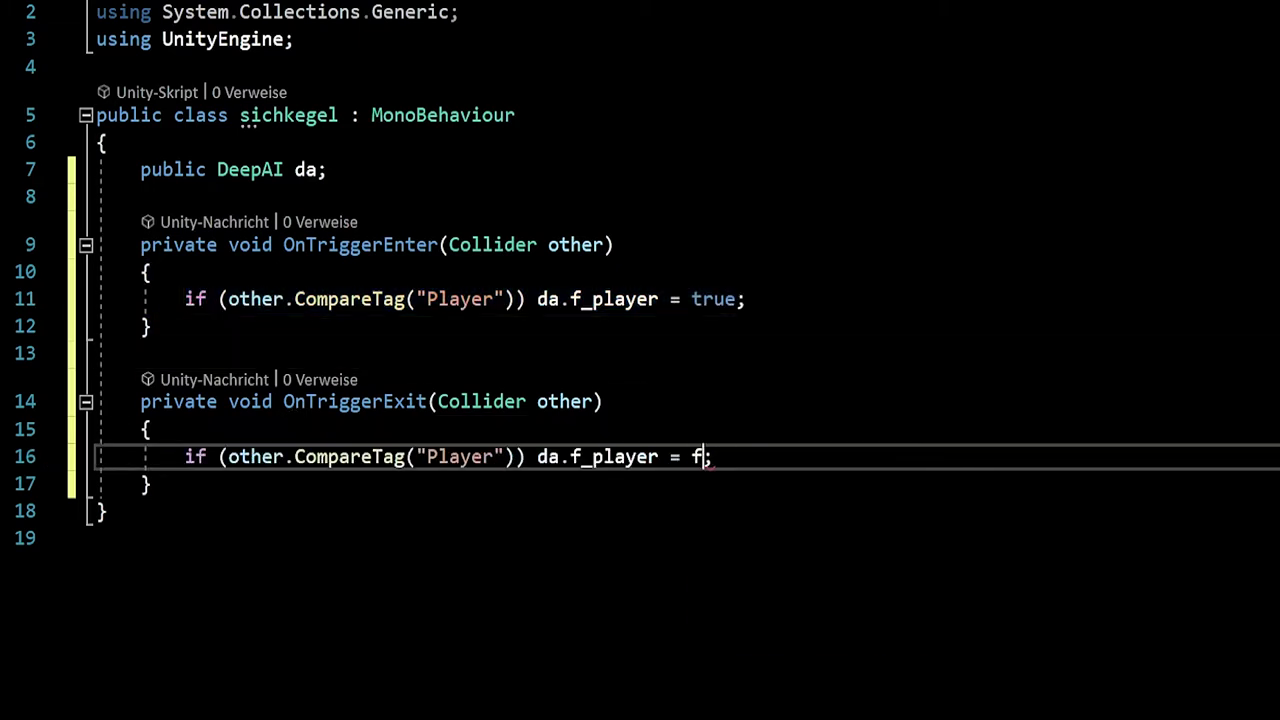
type("alse")
key("Escape")
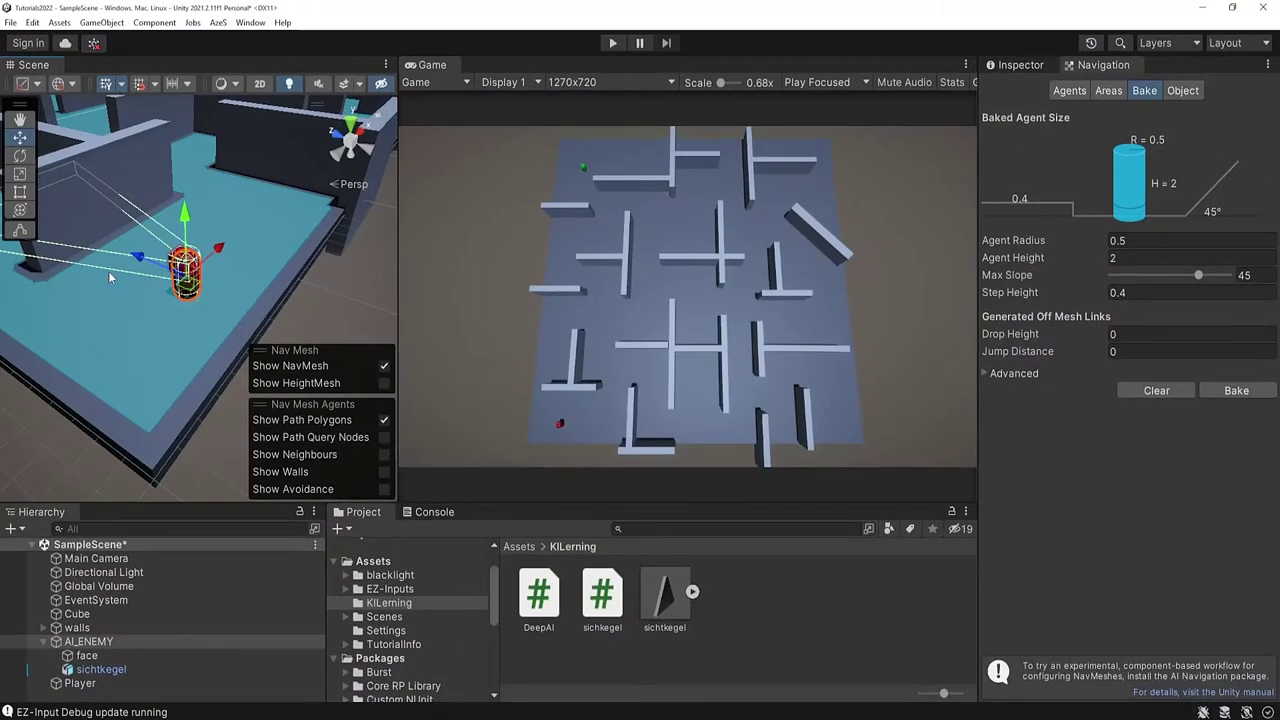
Select the Player object and verify its Tag in the Inspector reads Player.
right_click_drag(108, 271, 182, 360)
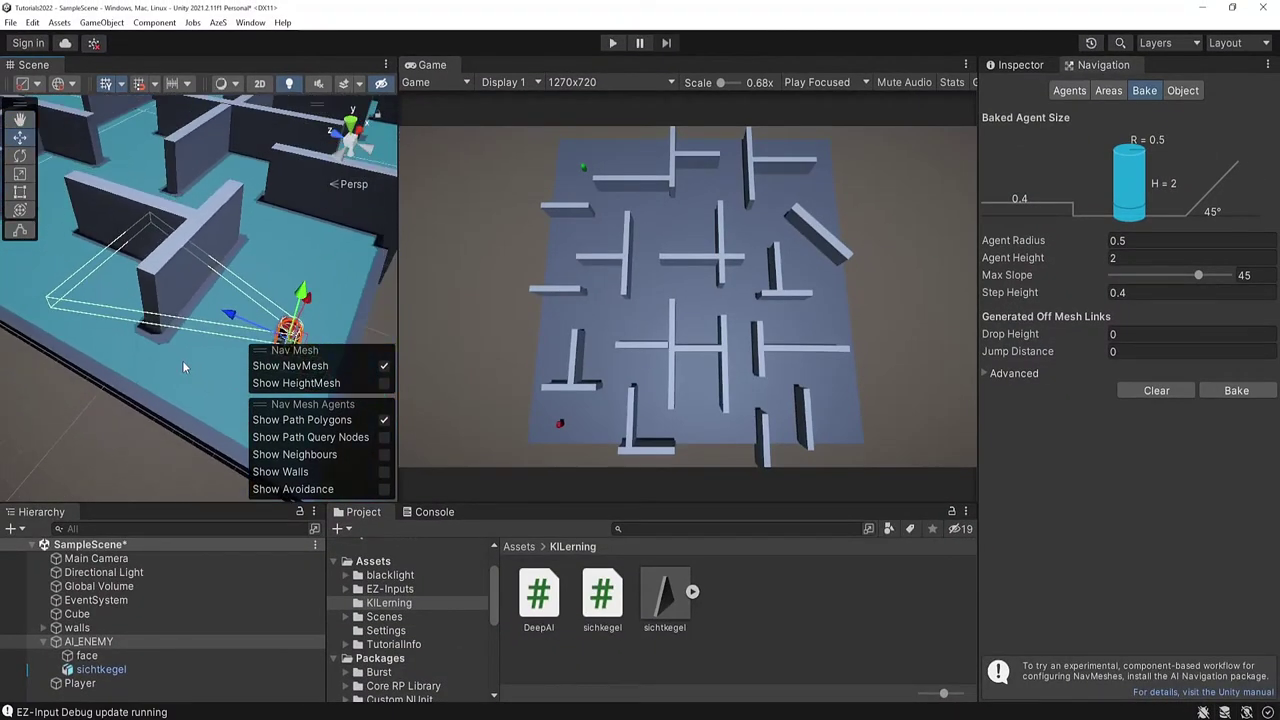
left_click(80, 683)
left_click(1018, 68)
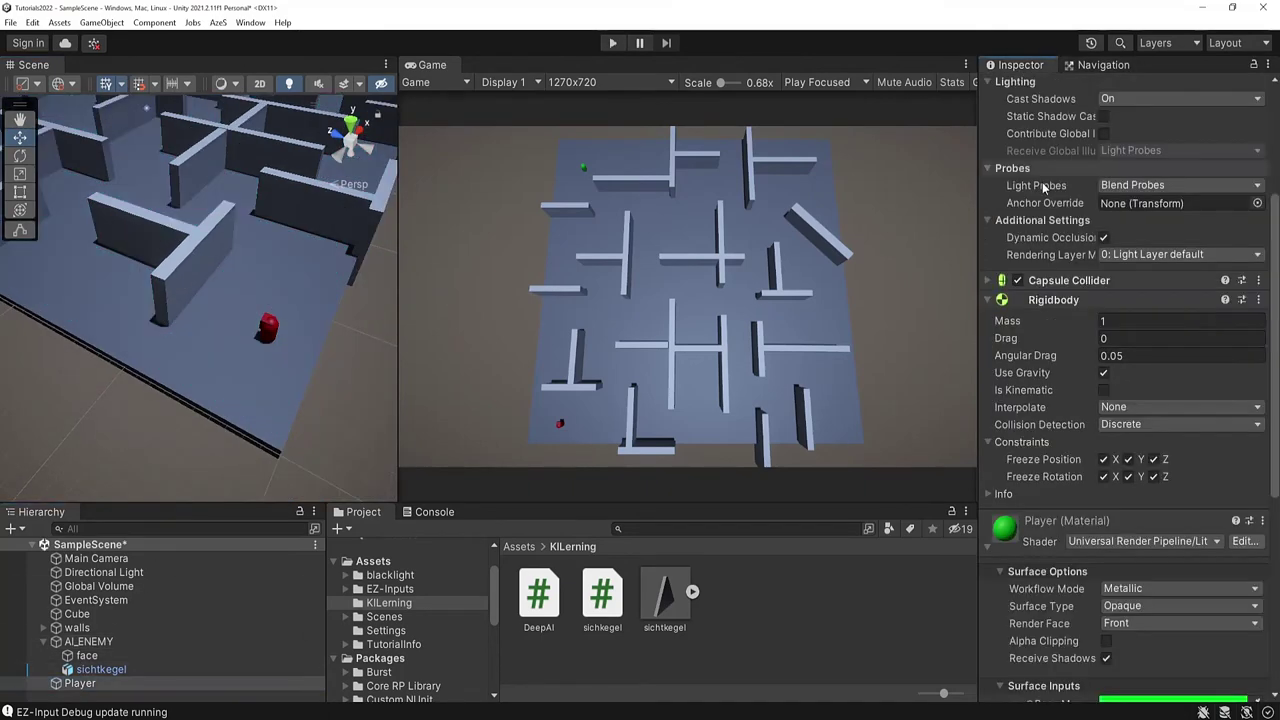
left_click(1083, 108)
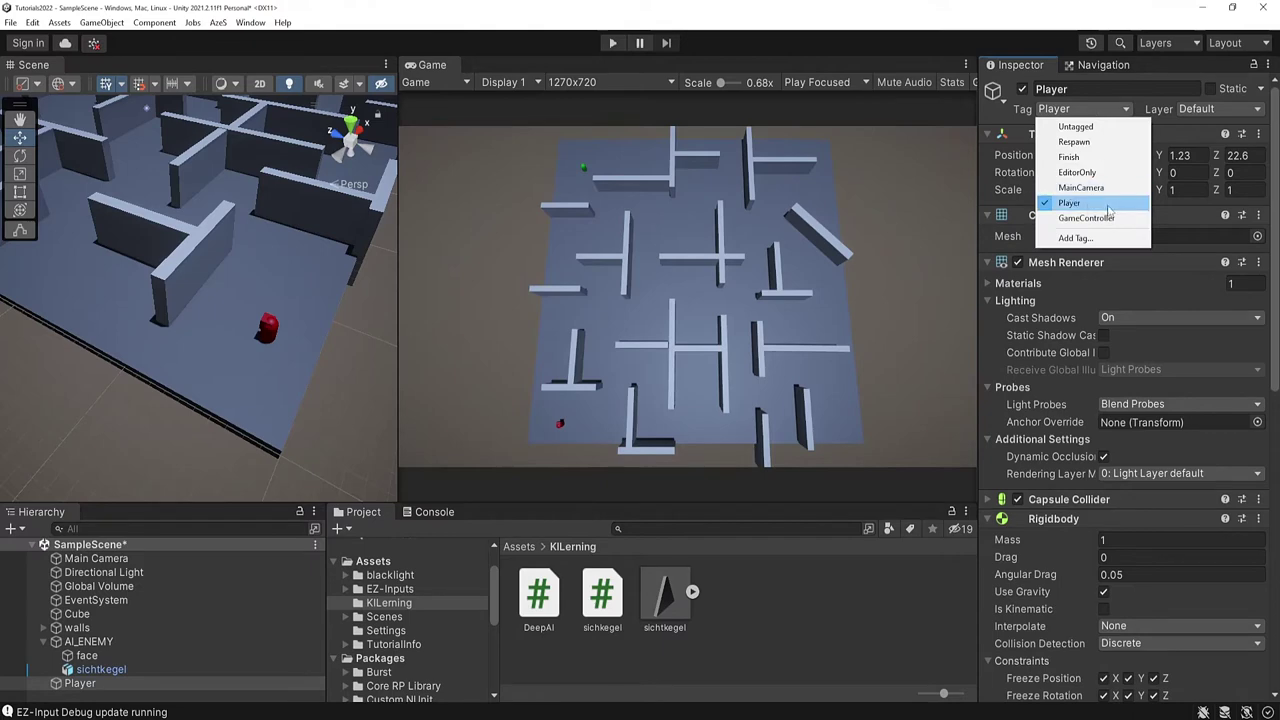
left_click(999, 128)
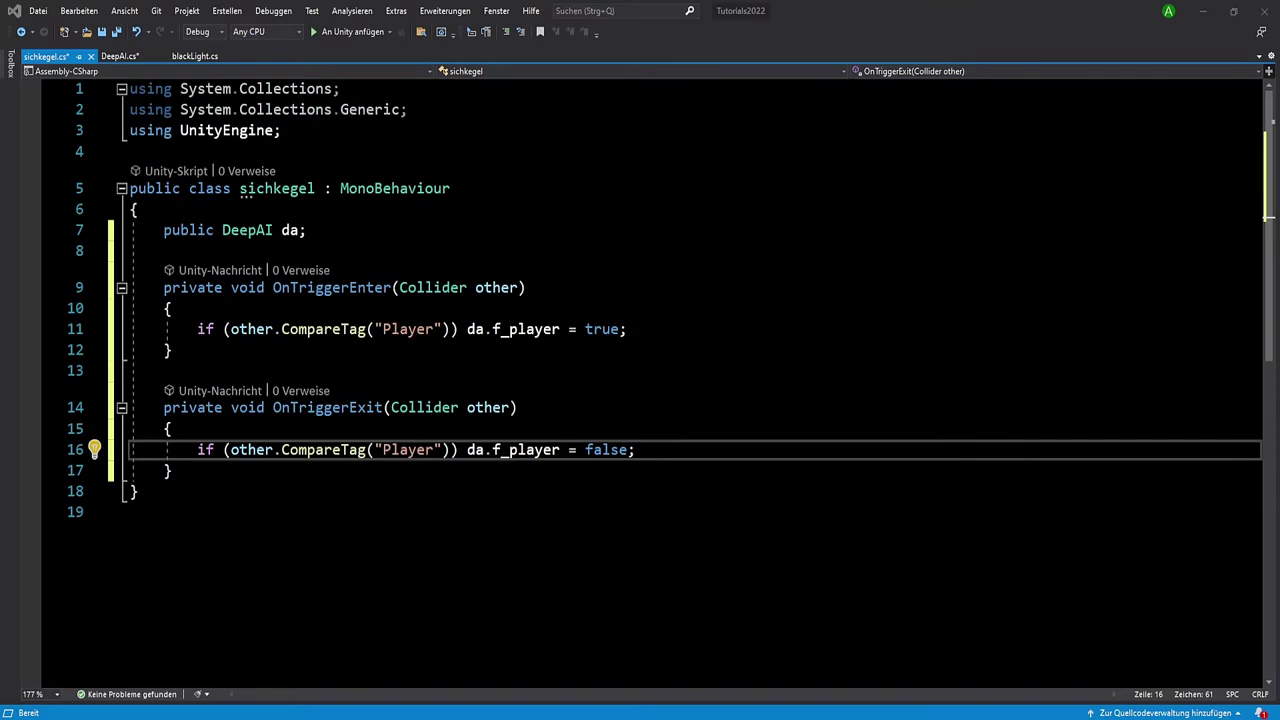
In DeepAI's Update, declare bool move = true.
left_click(120, 56)
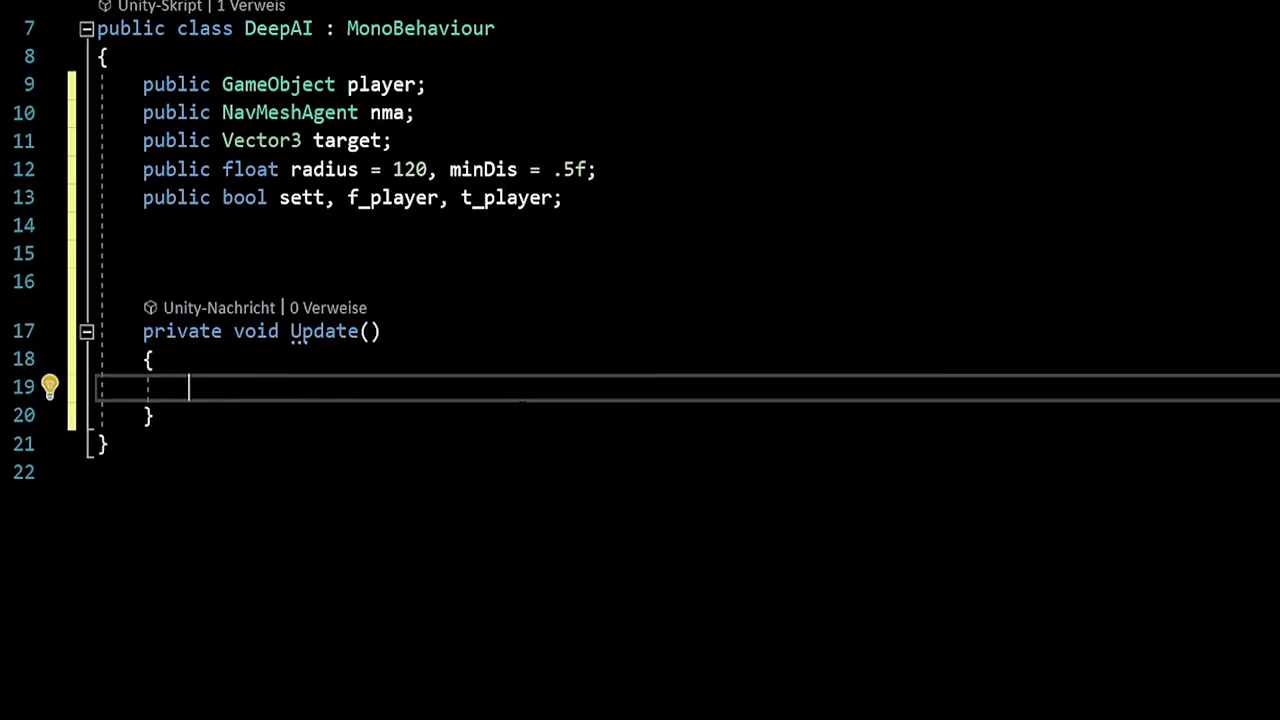
type("bo")
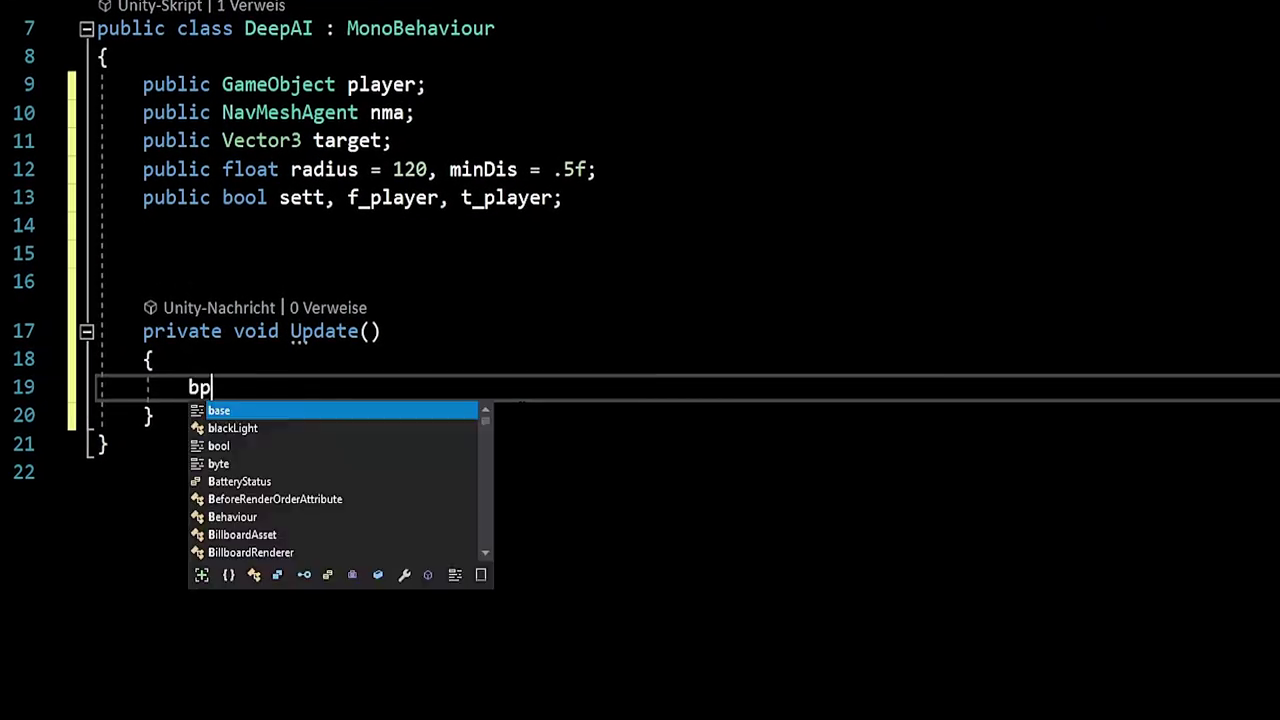
key("BackSpace")
type("ool move =")
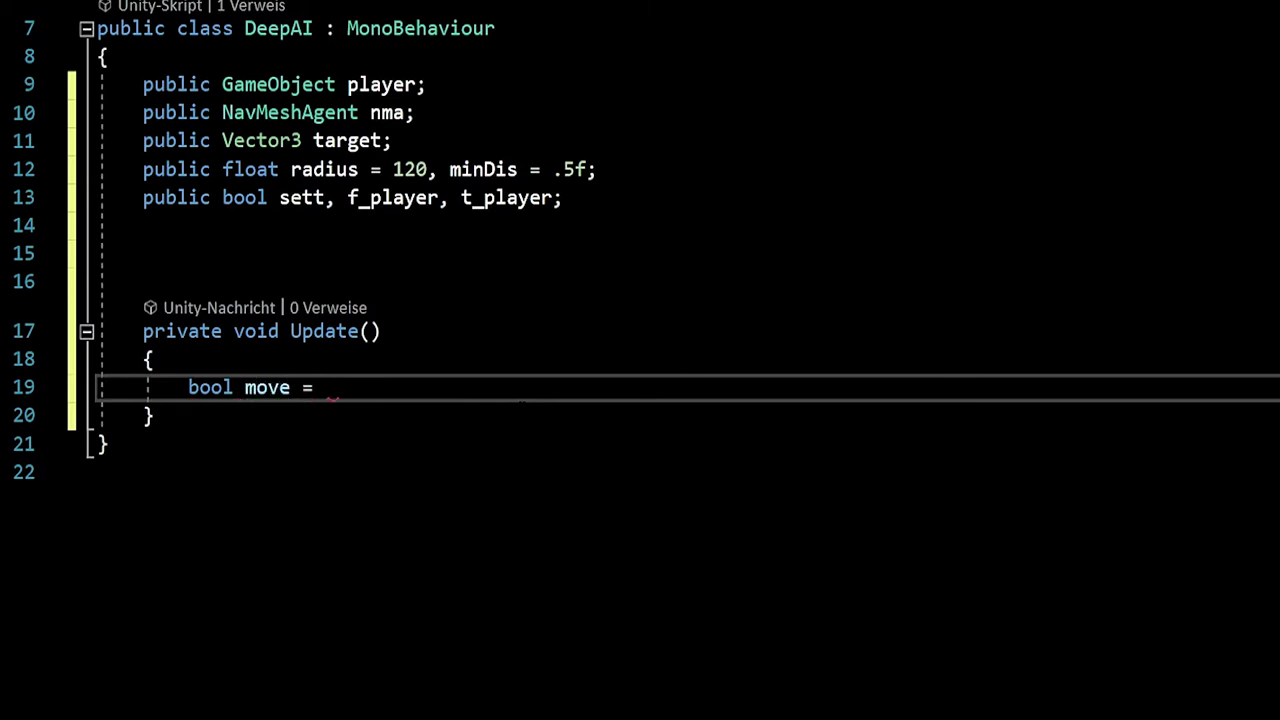
type("ue;")
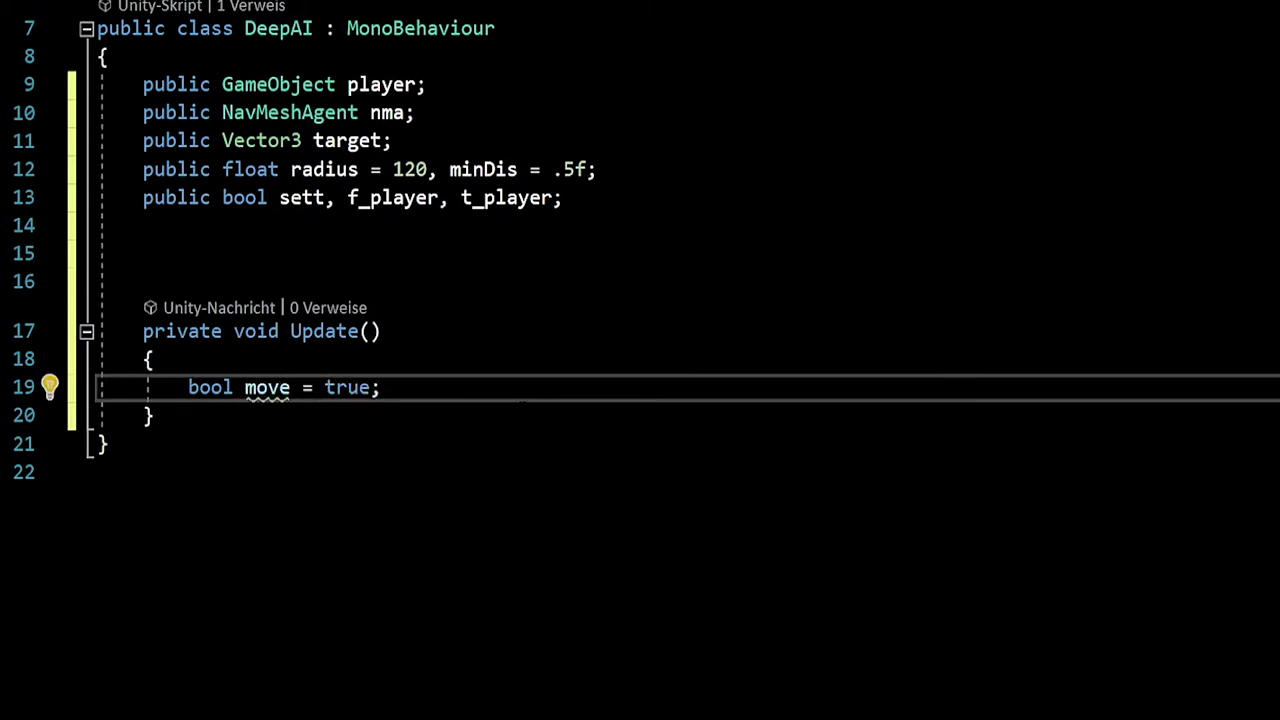
key("Return")
key("Return")
type("if")
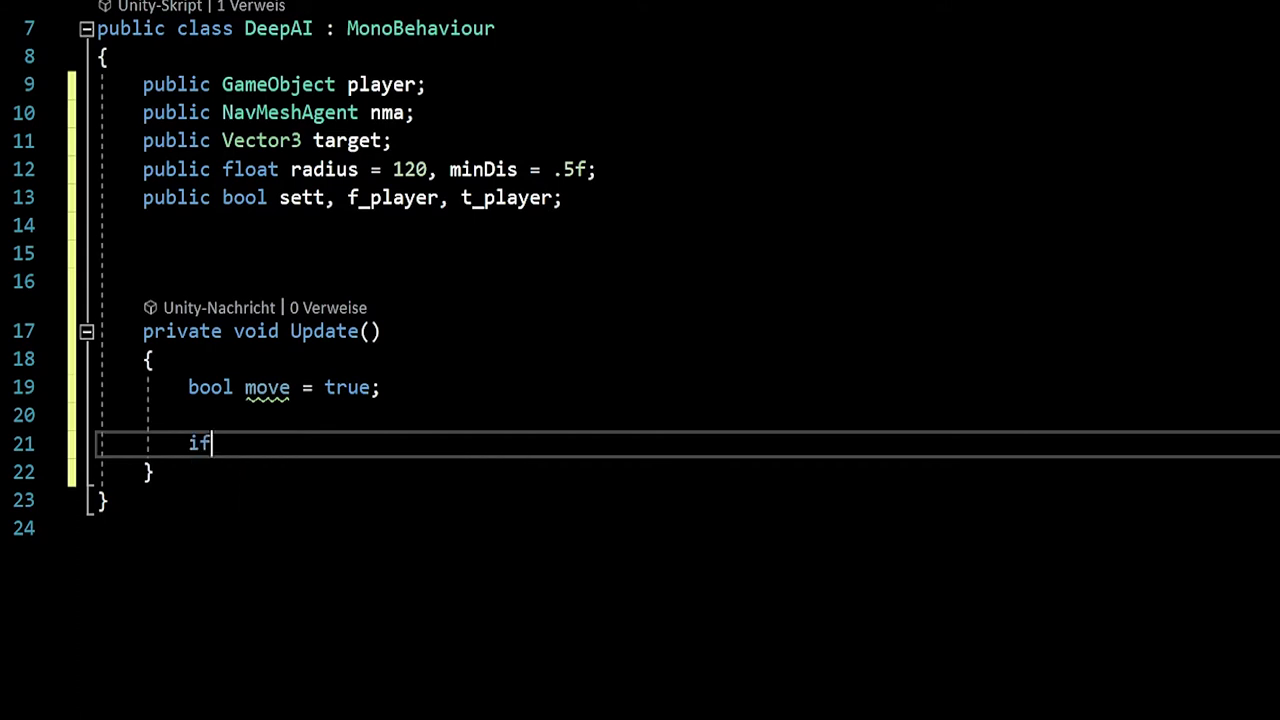
Start an if testing Mathf.Abs(transform.position.x - target.x) <= minDis.
type("(Math")
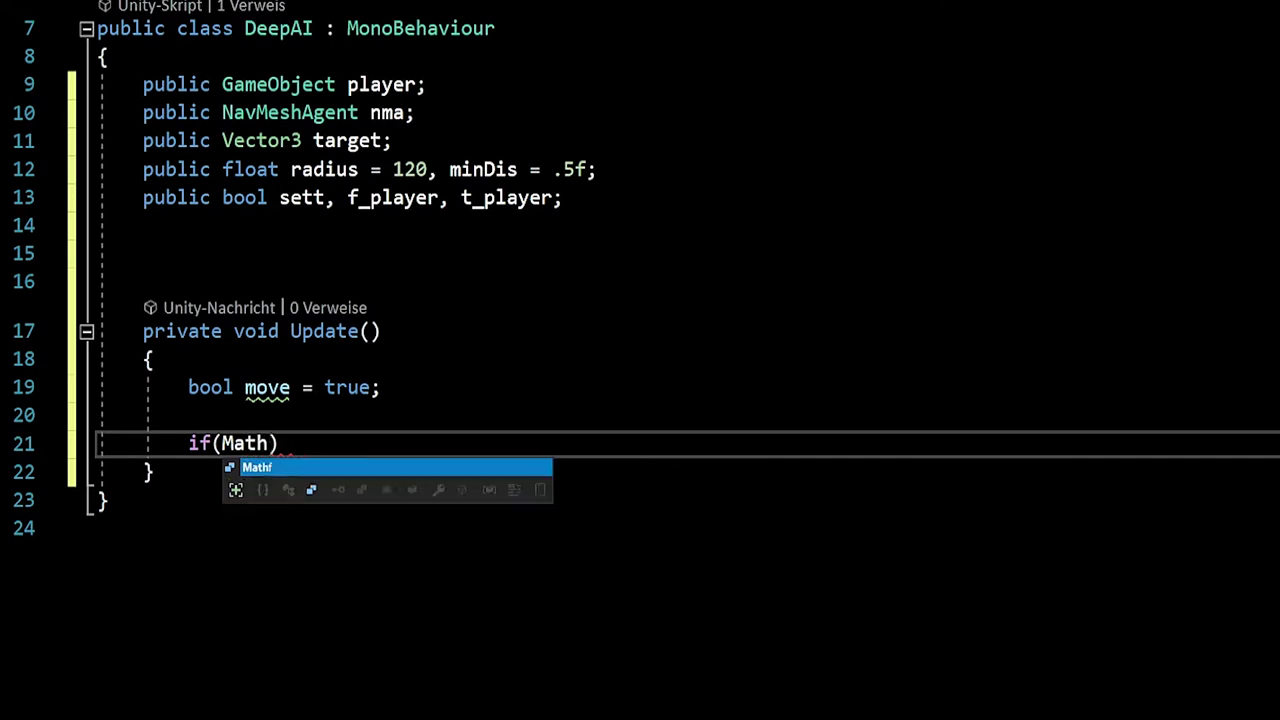
type("f.a")
key("Up")
key("Up")
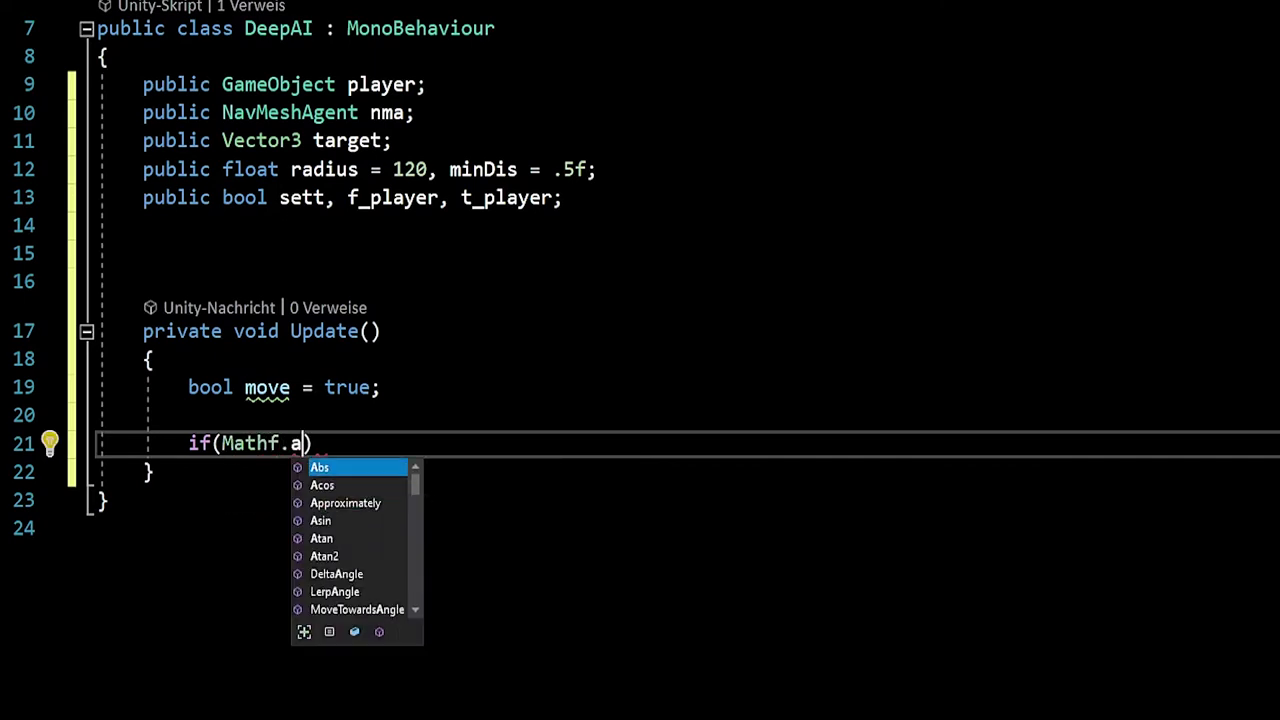
key("Tab")
type("(")
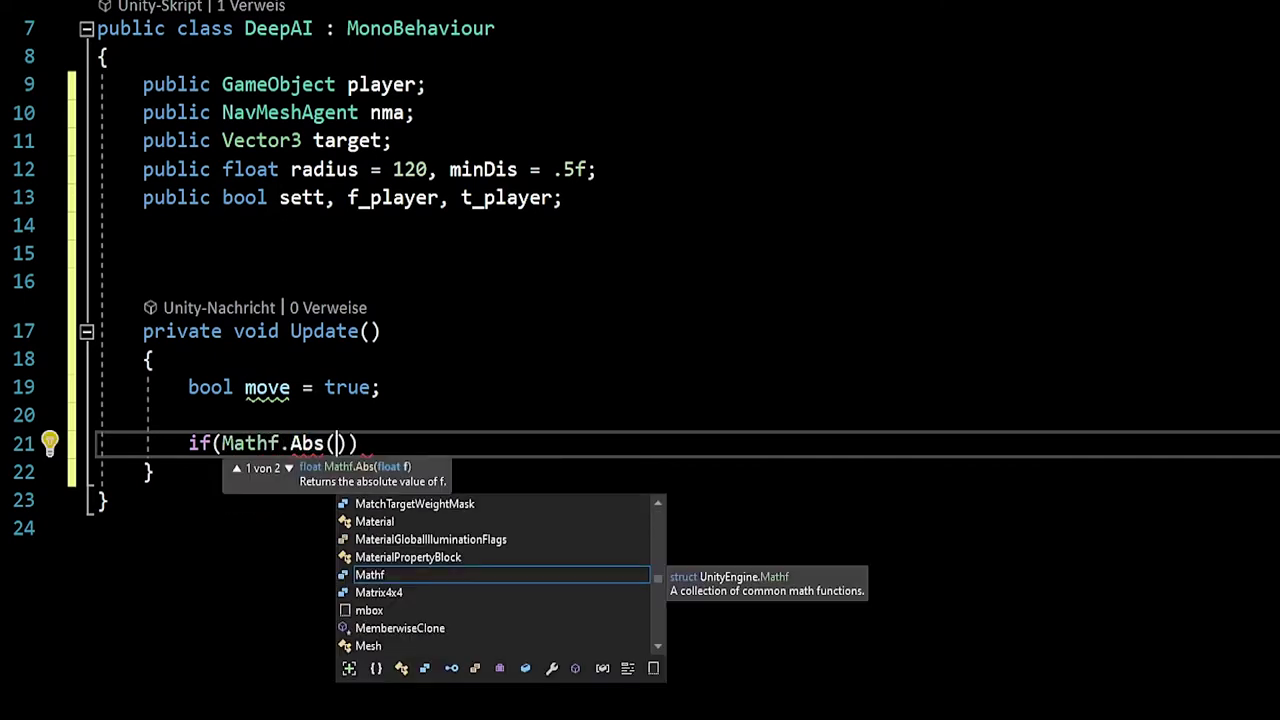
type("tr")
key("Up")
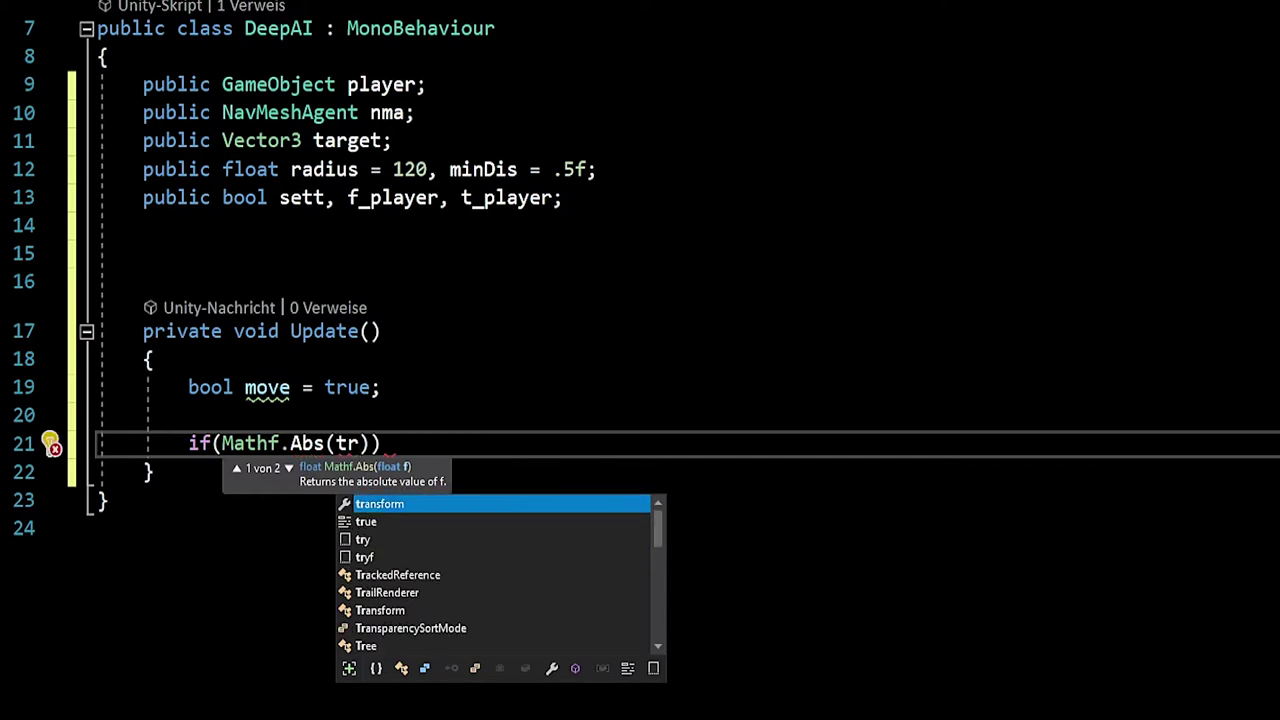
key("Tab")
type(".po")
key("Tab")
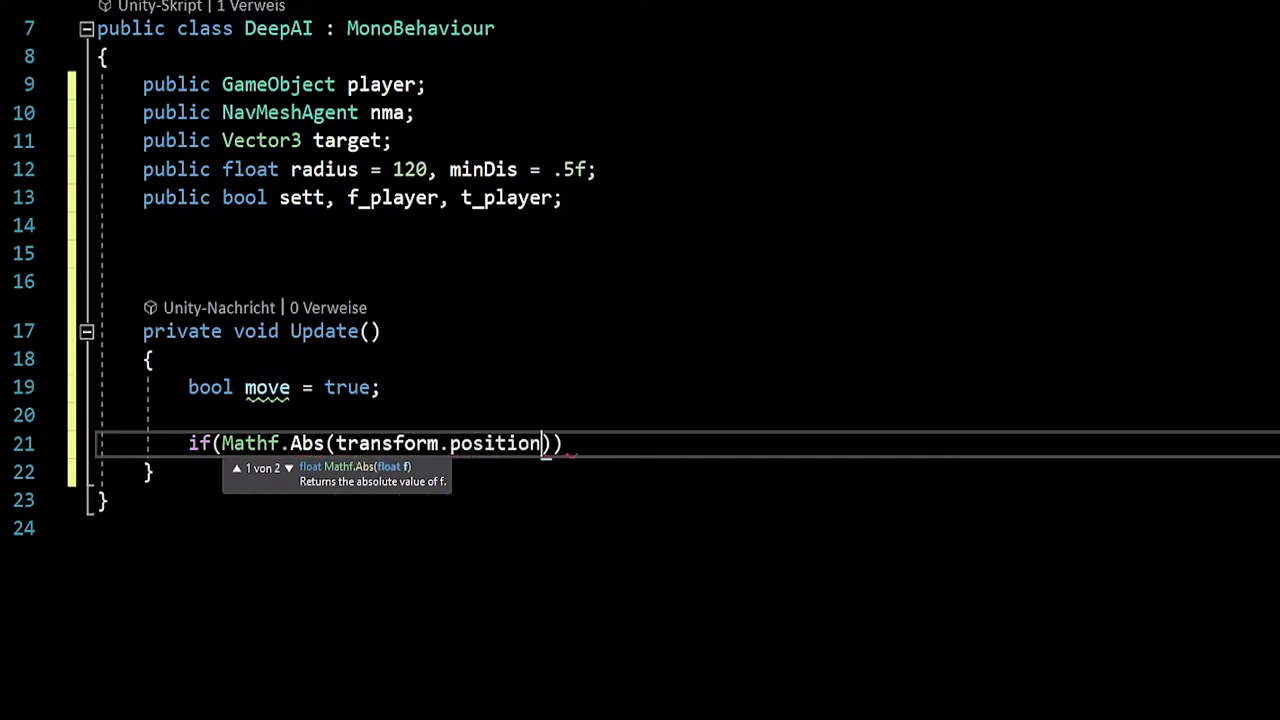
type(".x -")
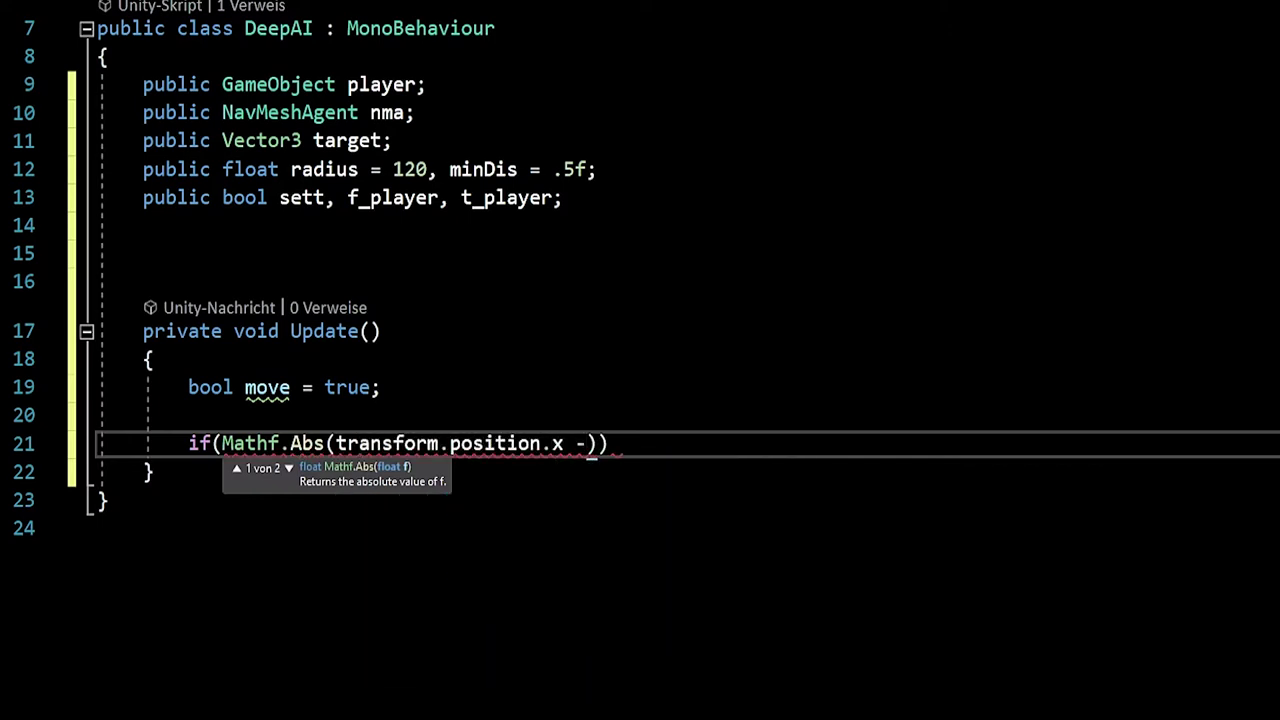
type(" tarh")
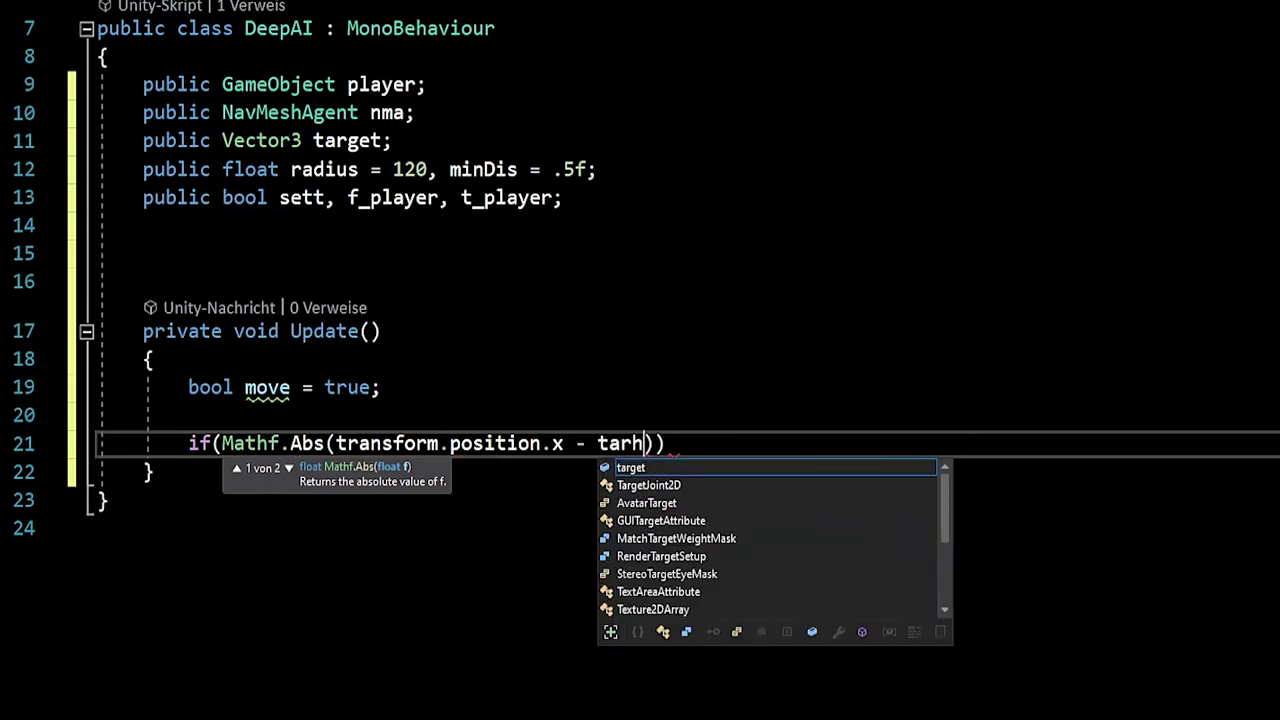
key("Tab")
type(".x")
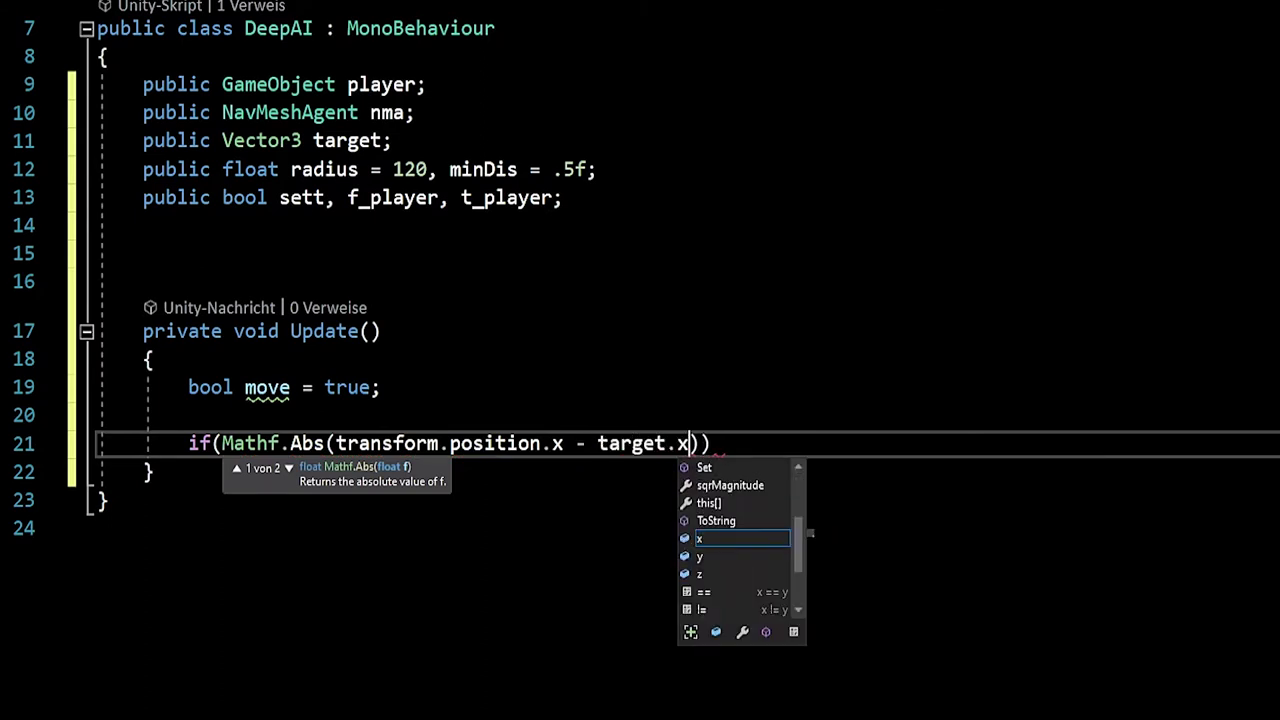
type(") <")
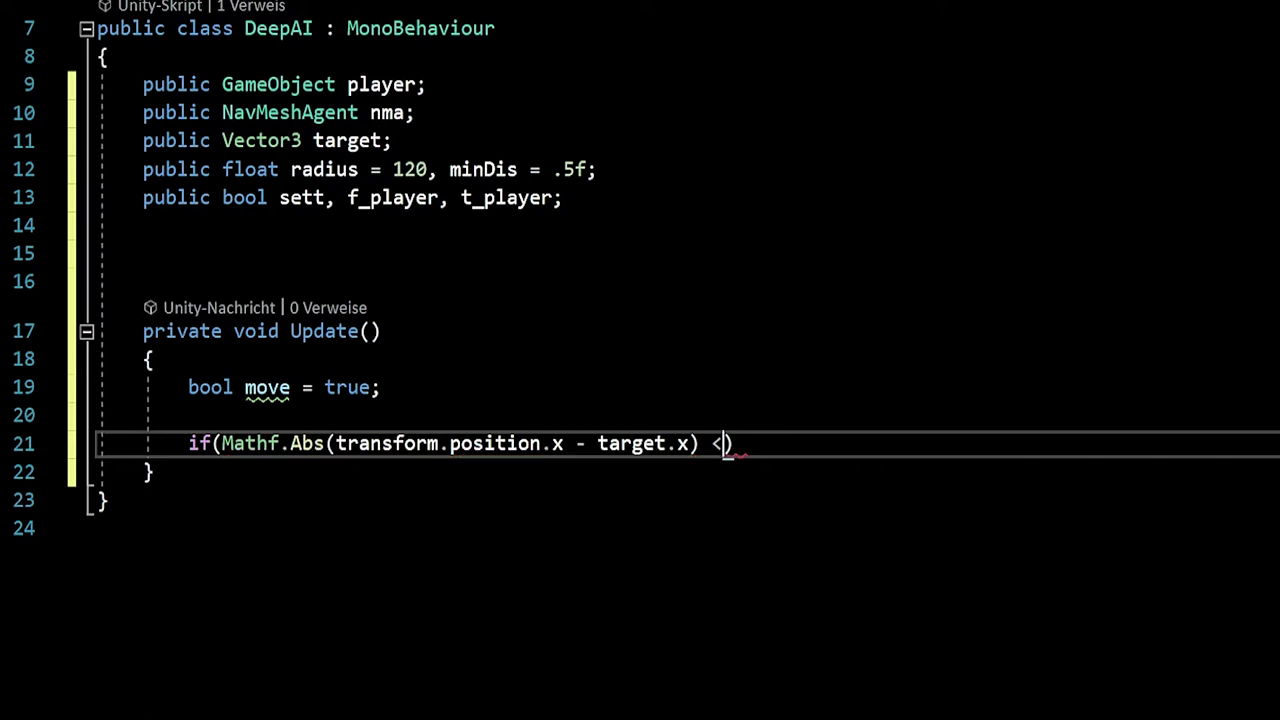
type("= mind")
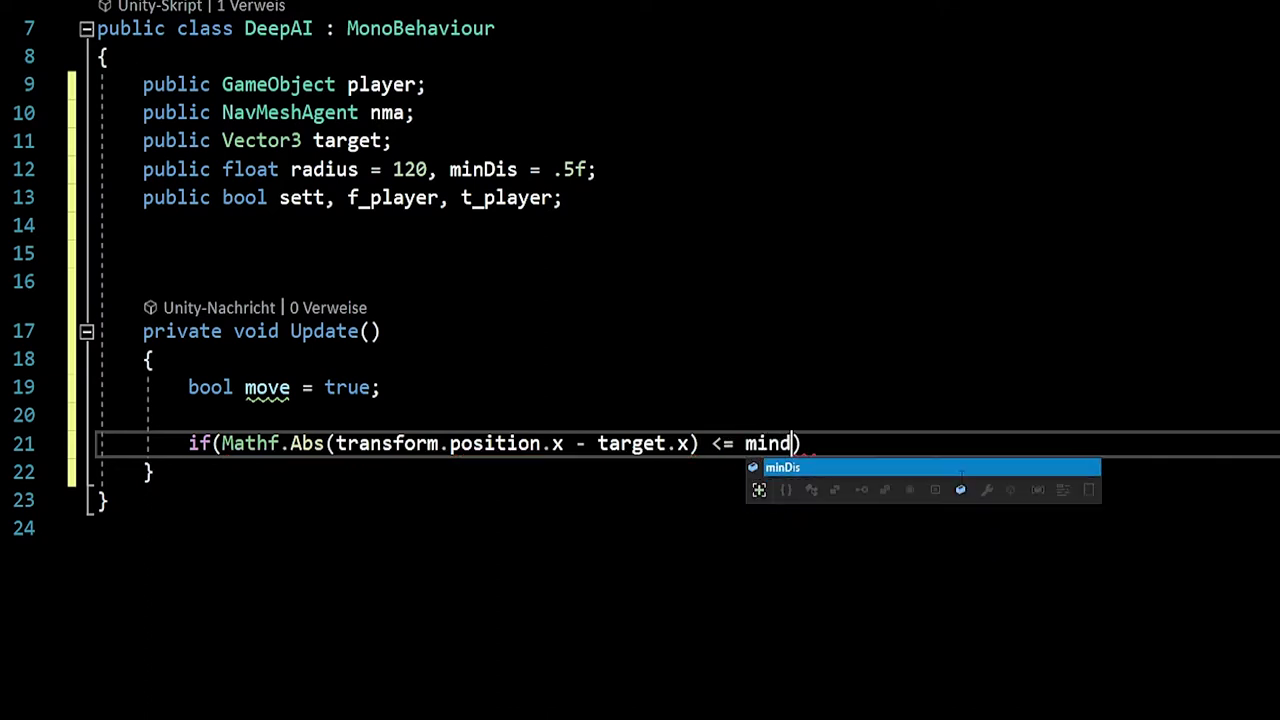
key("Tab")
key("Return")
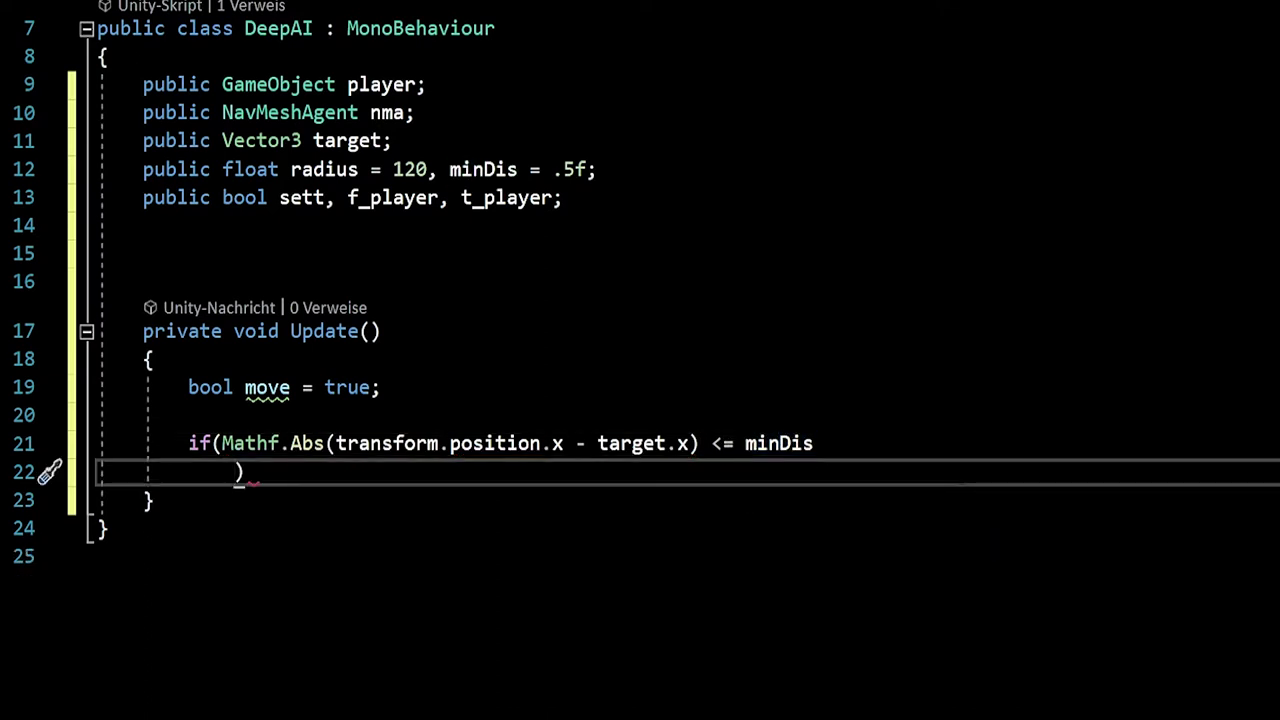
Add && Mathf.Abs(transform.position.z - target.z) <= minDis and open the if block.
type("&& ")
type("Mathf.")
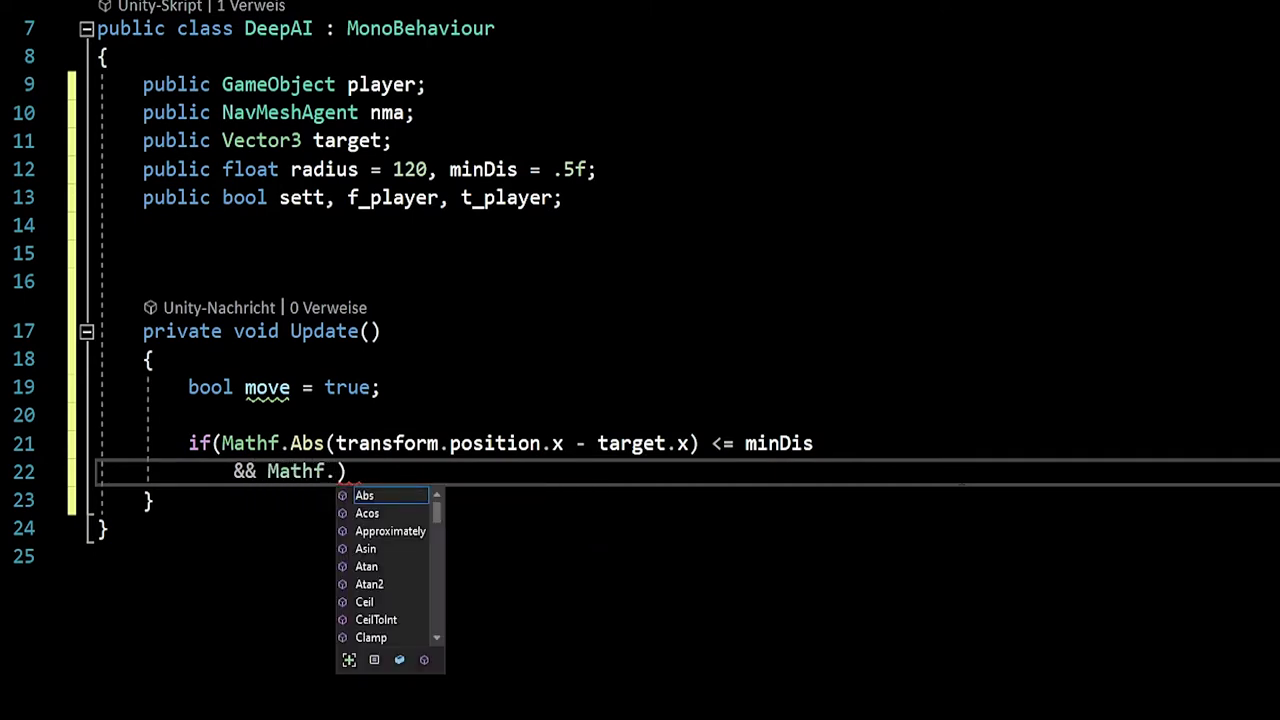
type("abs")
key("Tab")
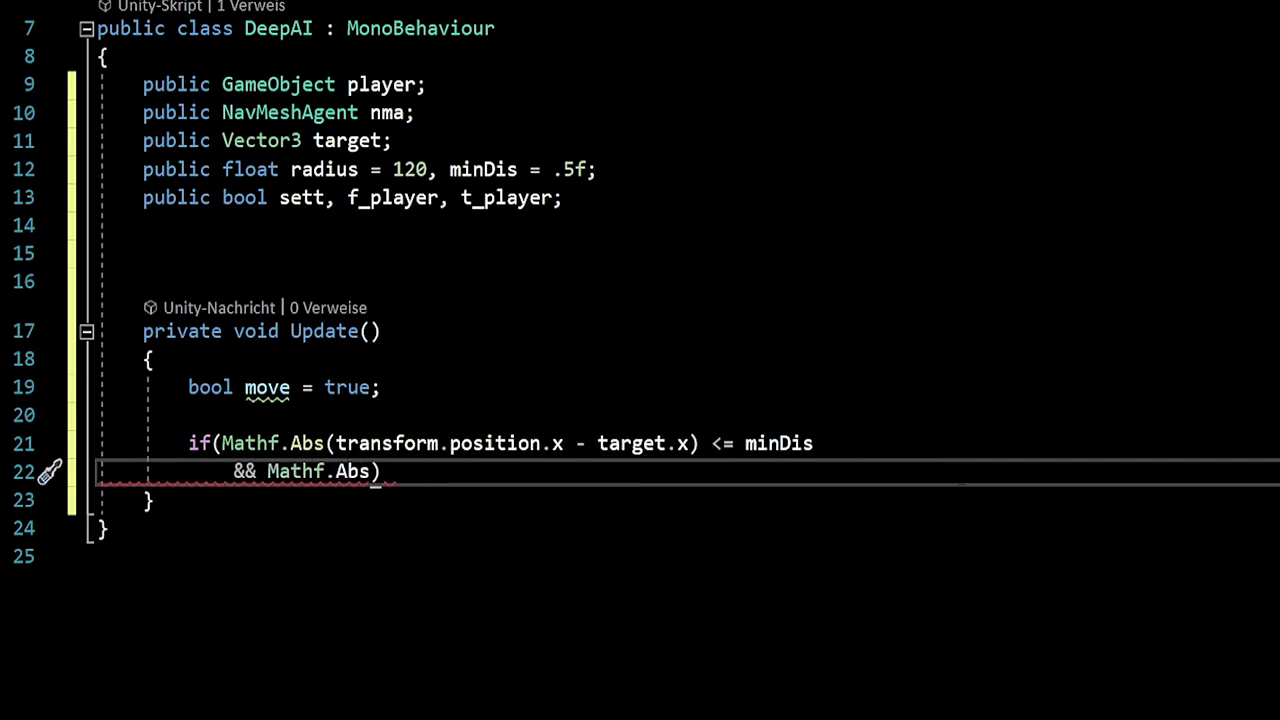
type("(transform.")
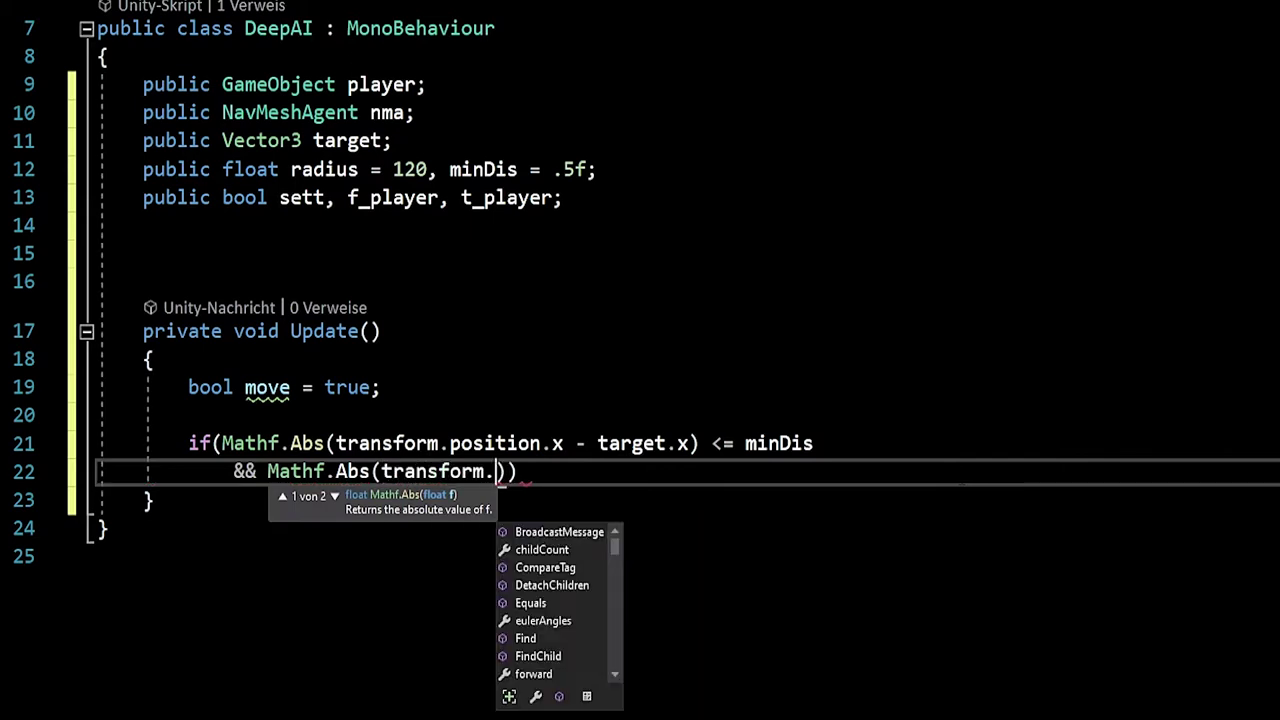
type("p.z")
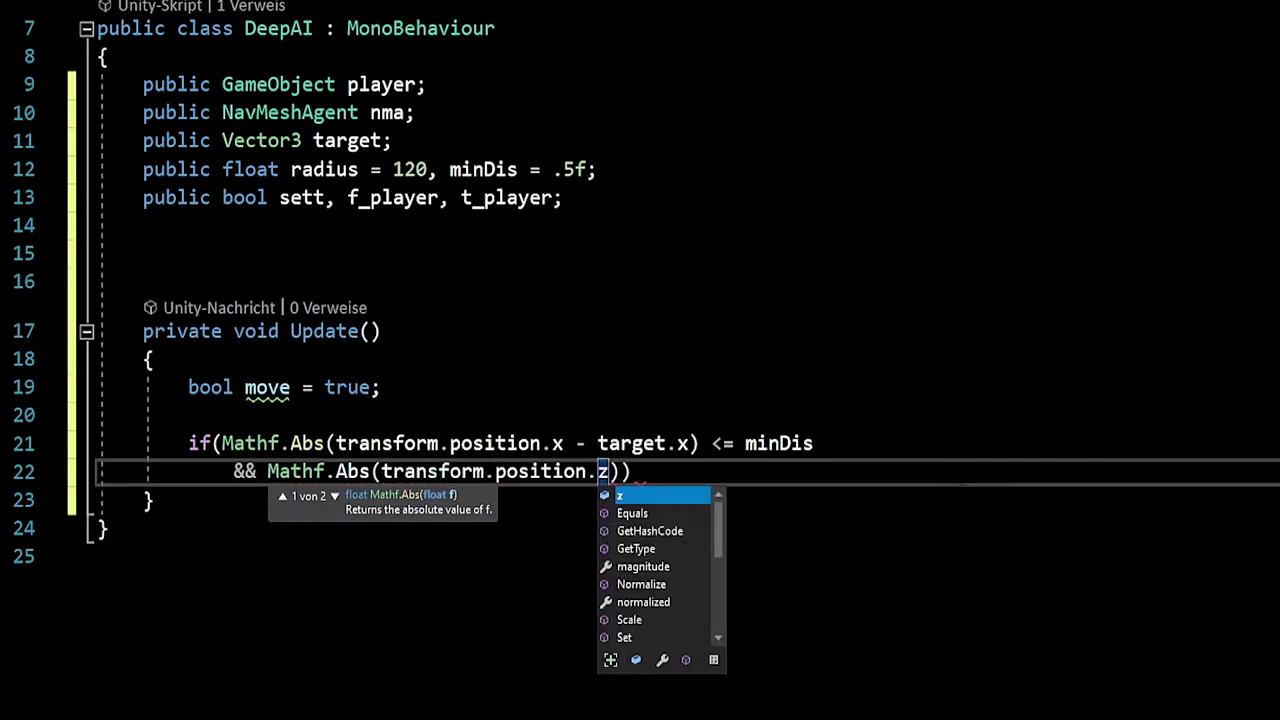
type(",")
key("BackSpace")
type("-t")
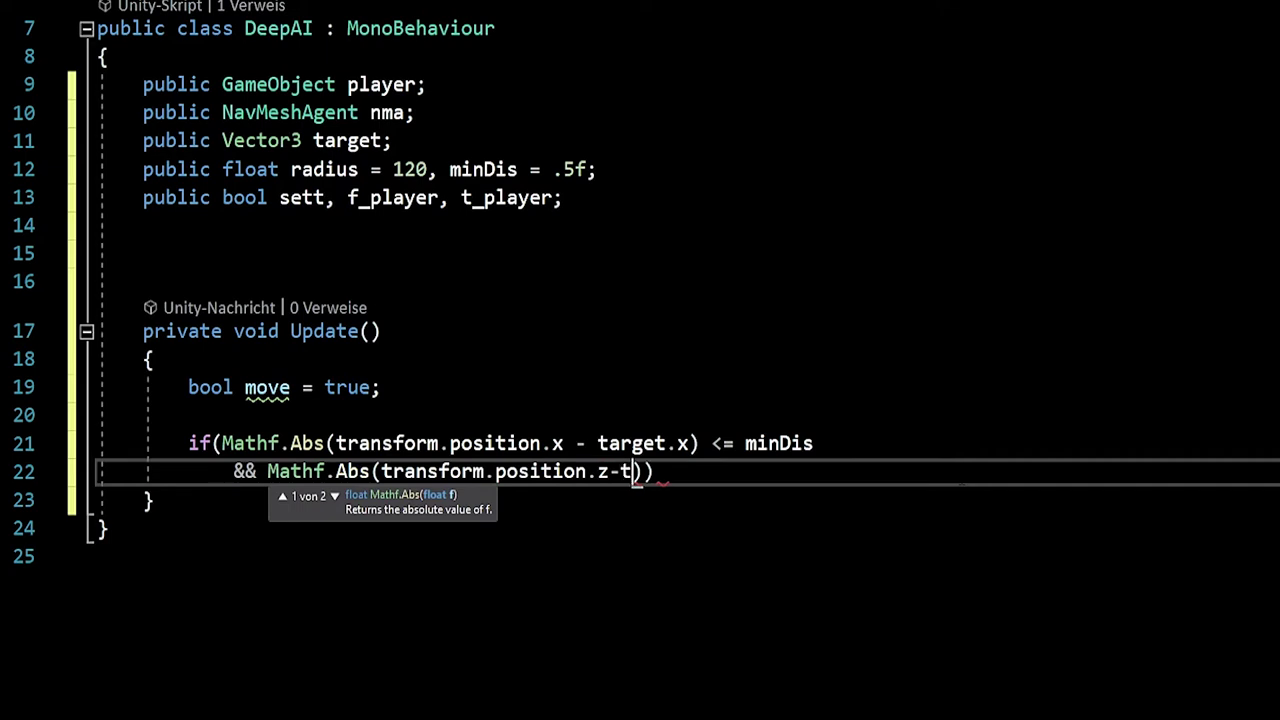
type("ar")
key("Tab")
type(".z")
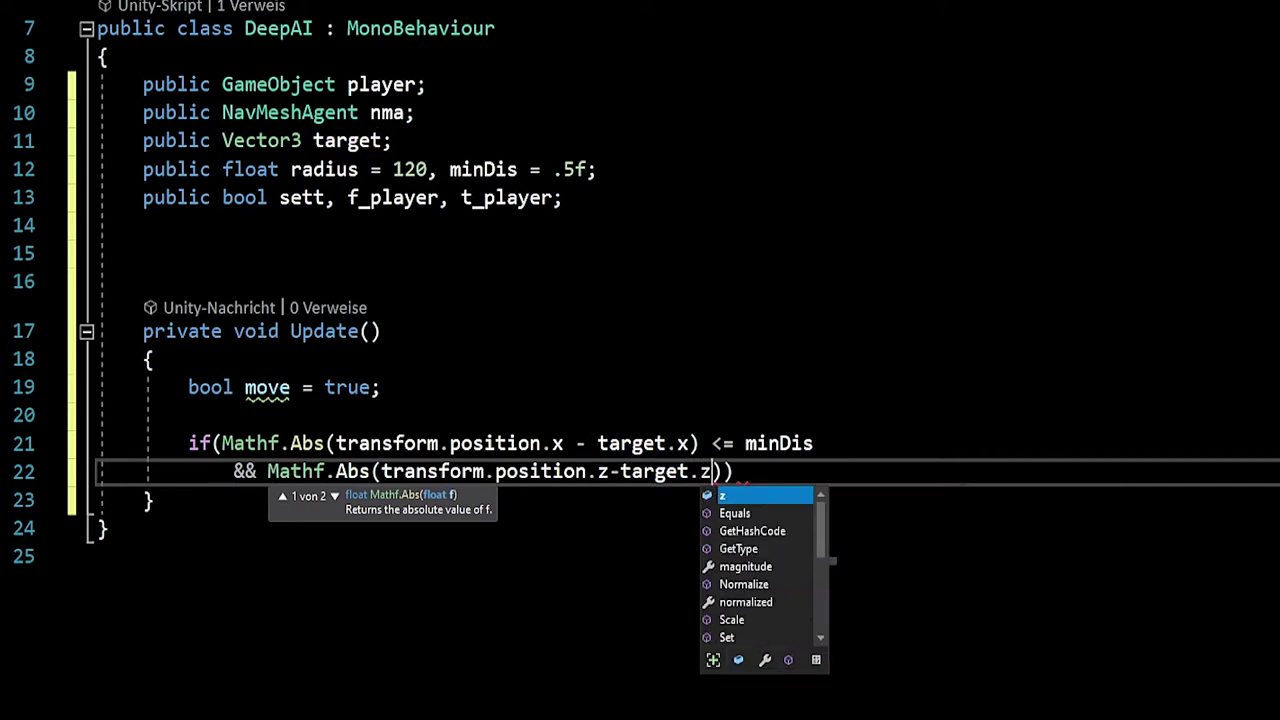
type(") <")
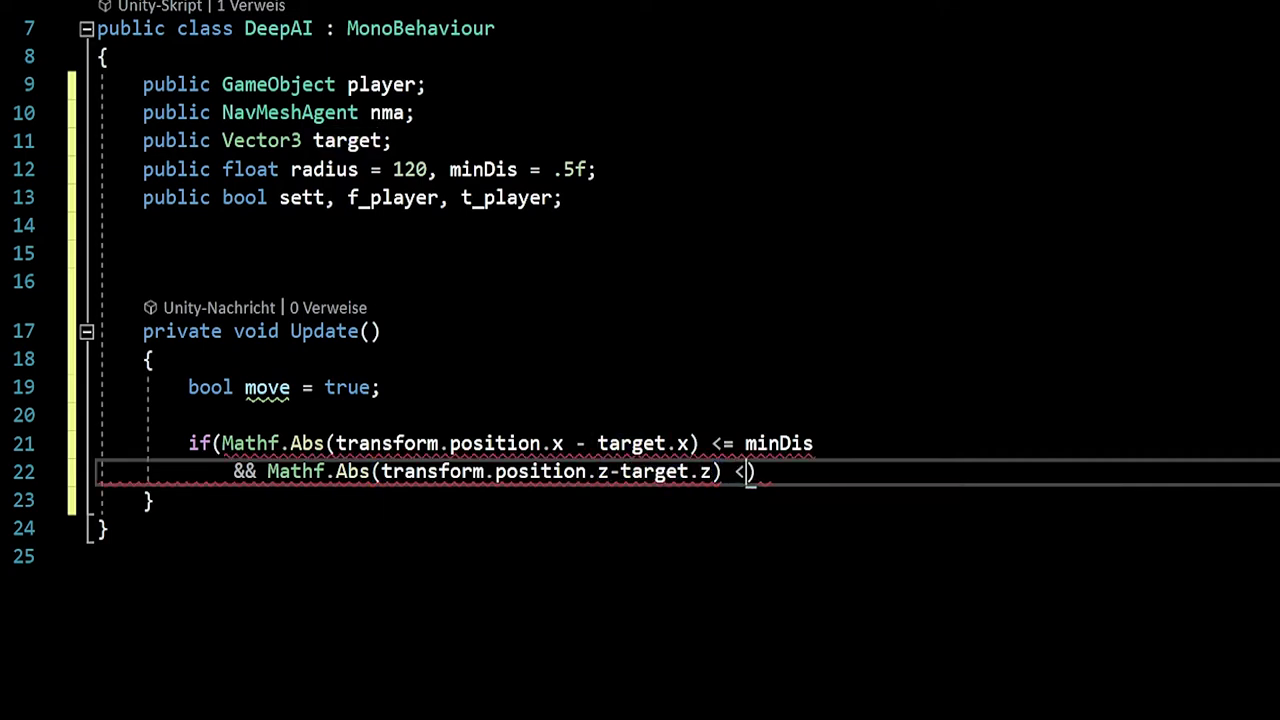
type("= min")
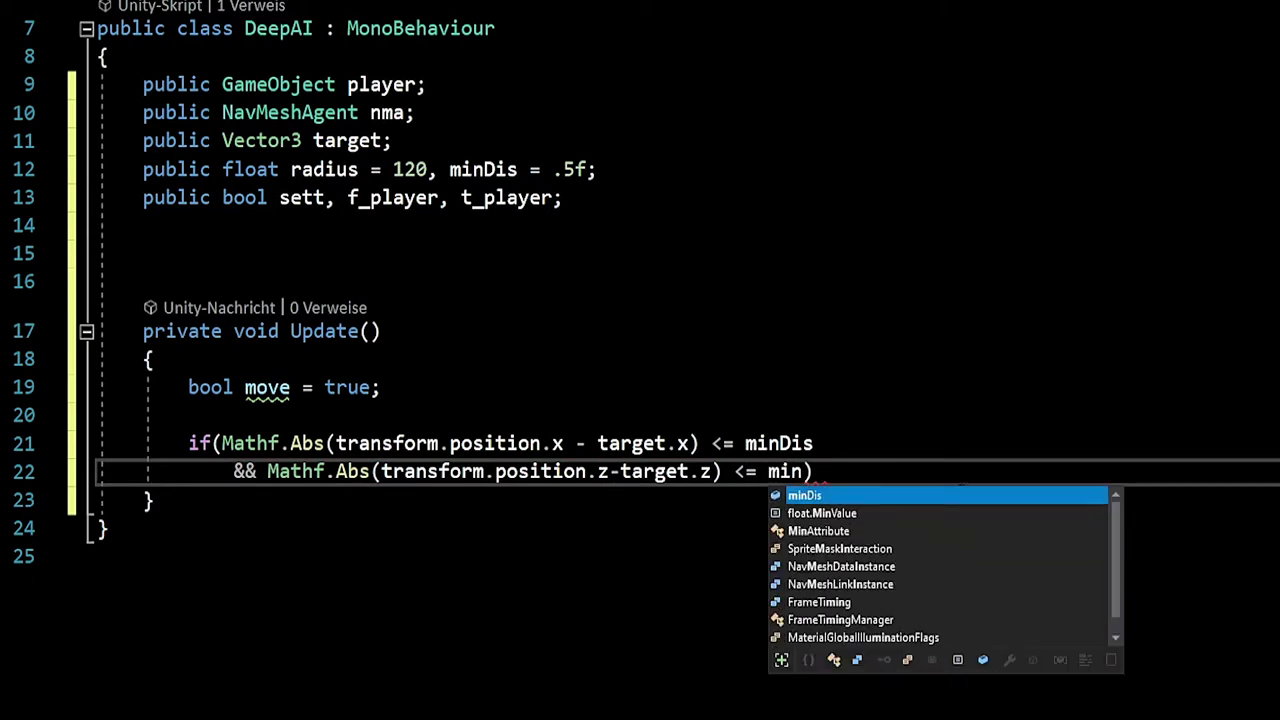
type("D")
key("Tab")
key("End")
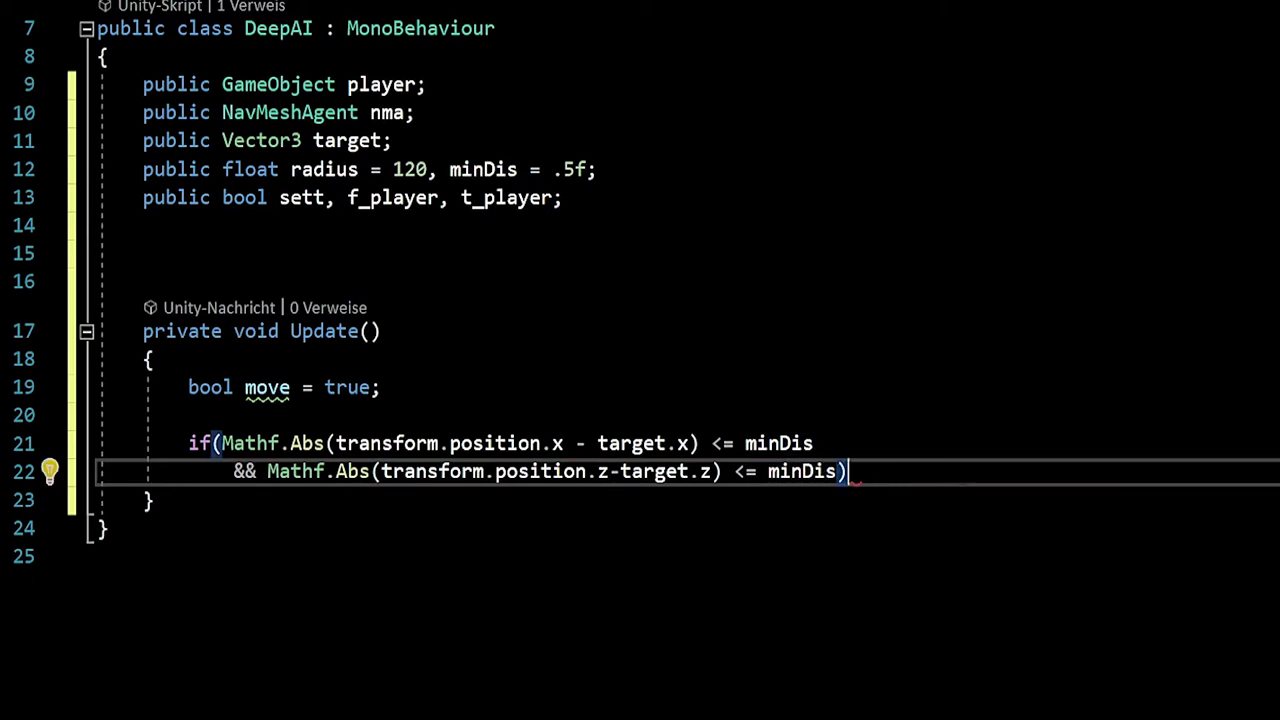
type("{")
key("Return")
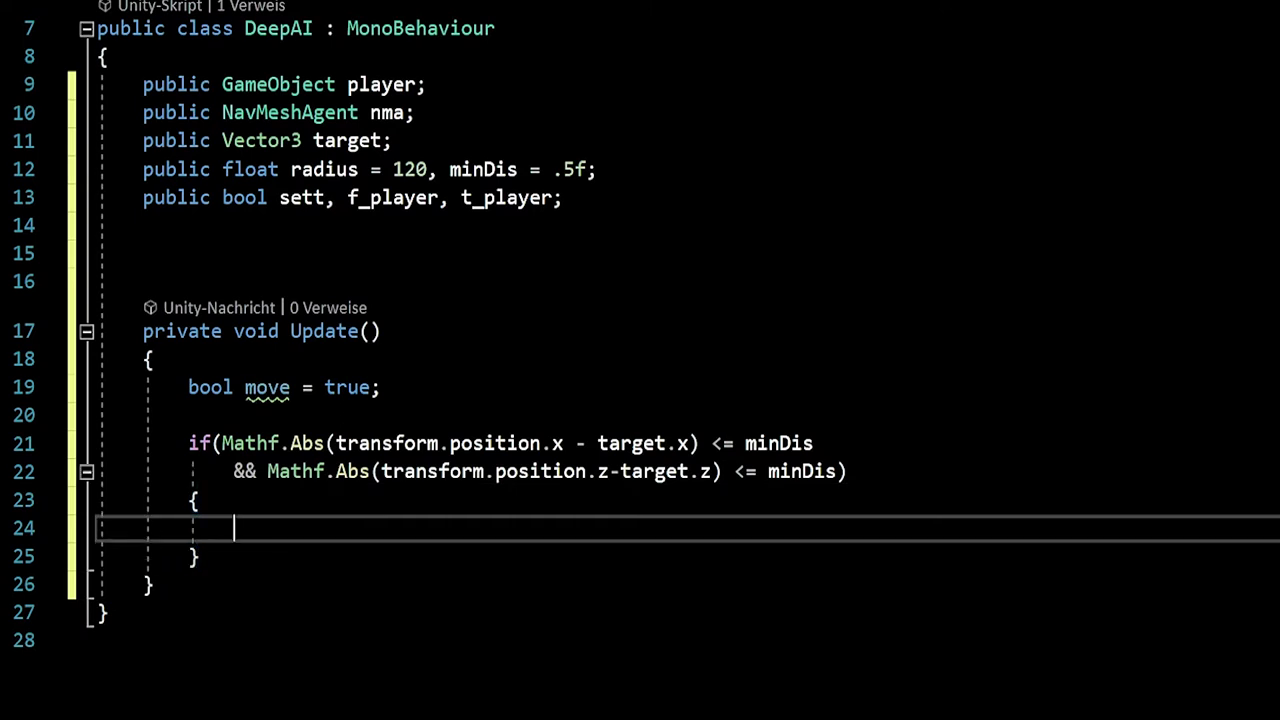
scroll(640, 360, "down", 1)
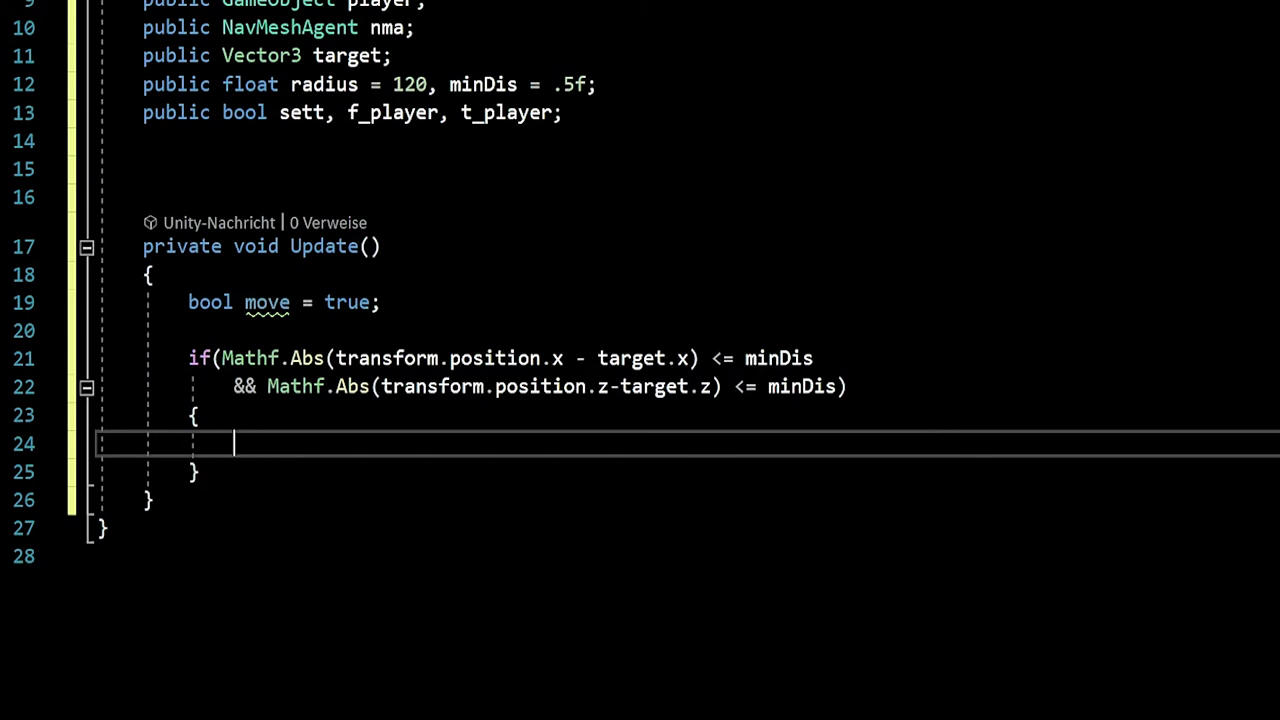
type("sett = ")
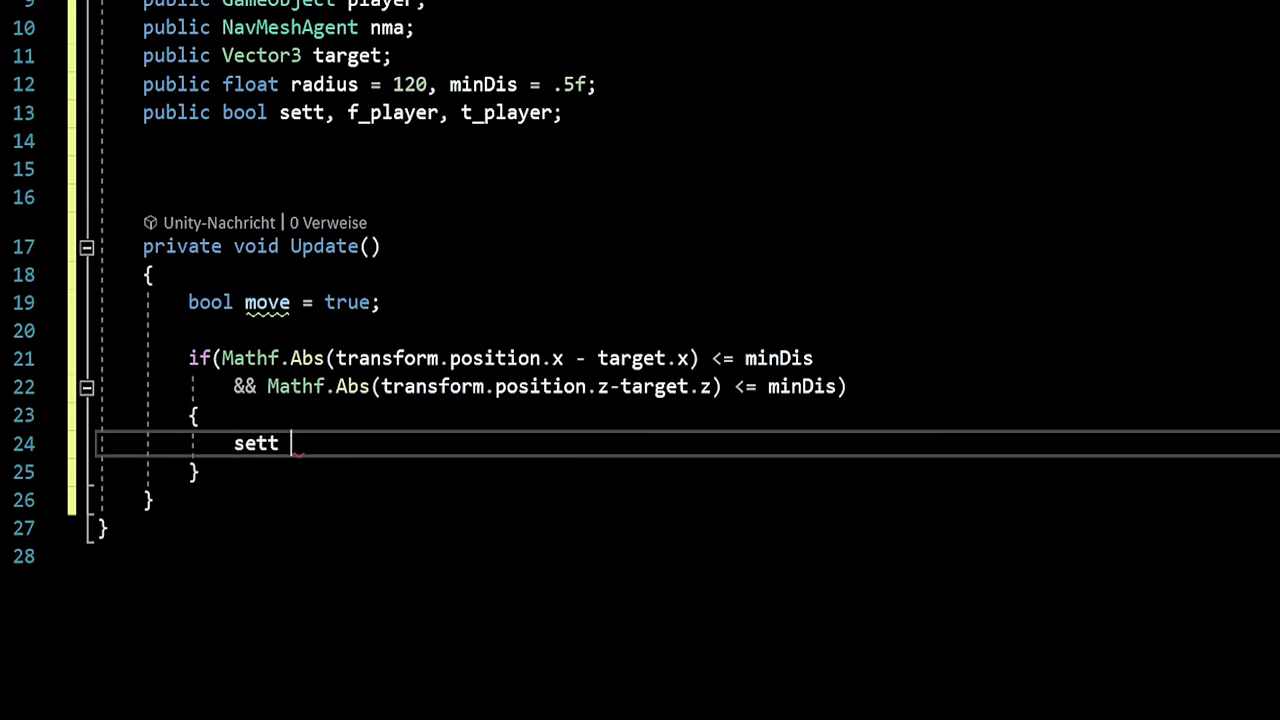
type("false")
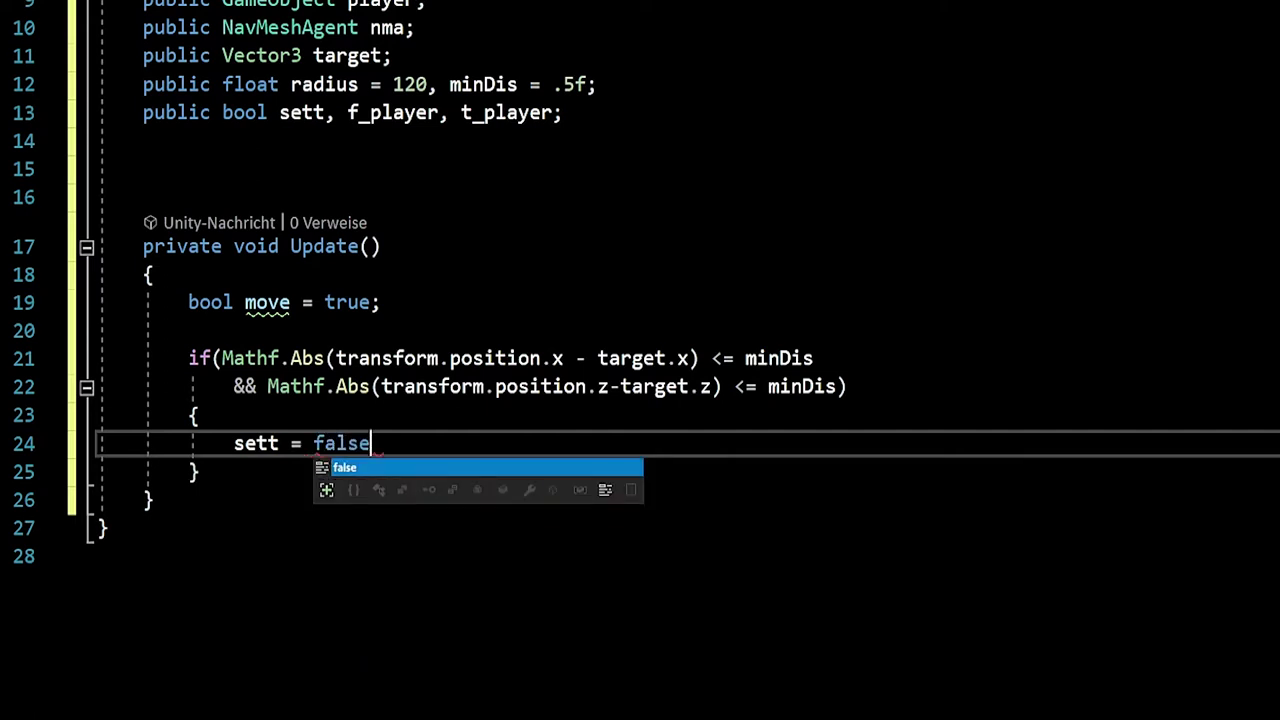
type(";")
key("Return")
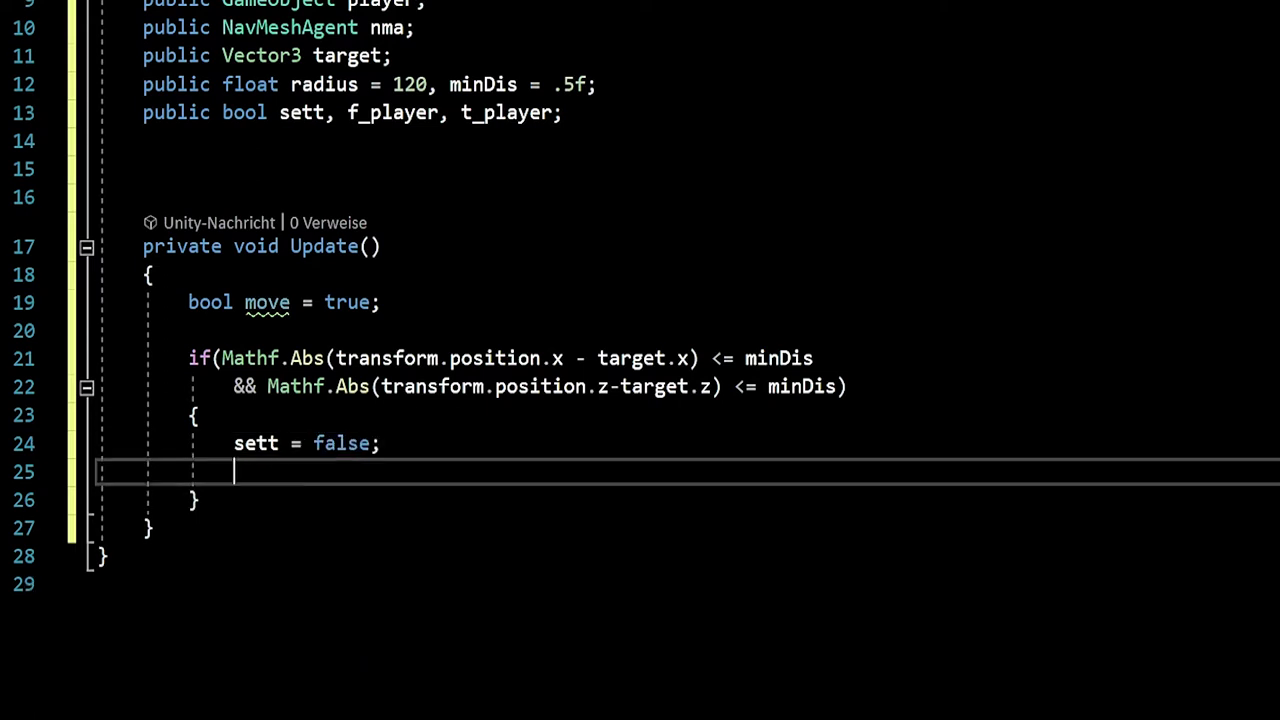
key("Down")
key("Up")
key("Return")
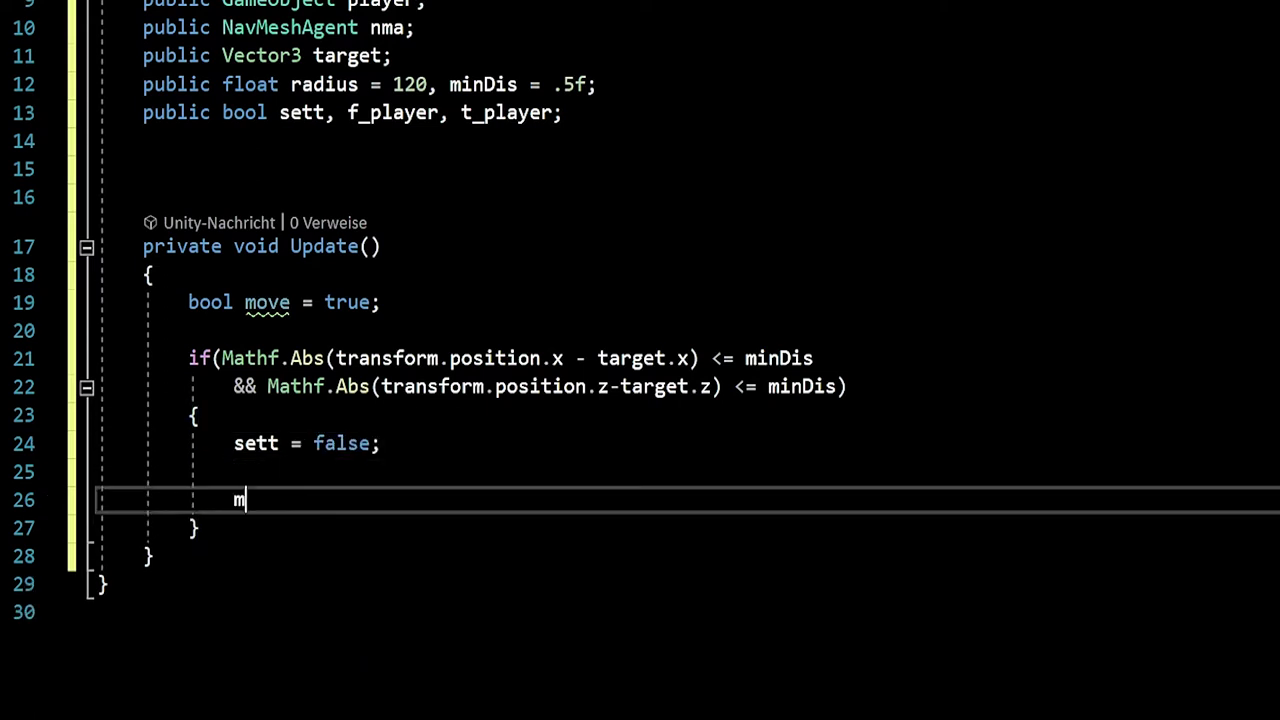
type("ove = false")
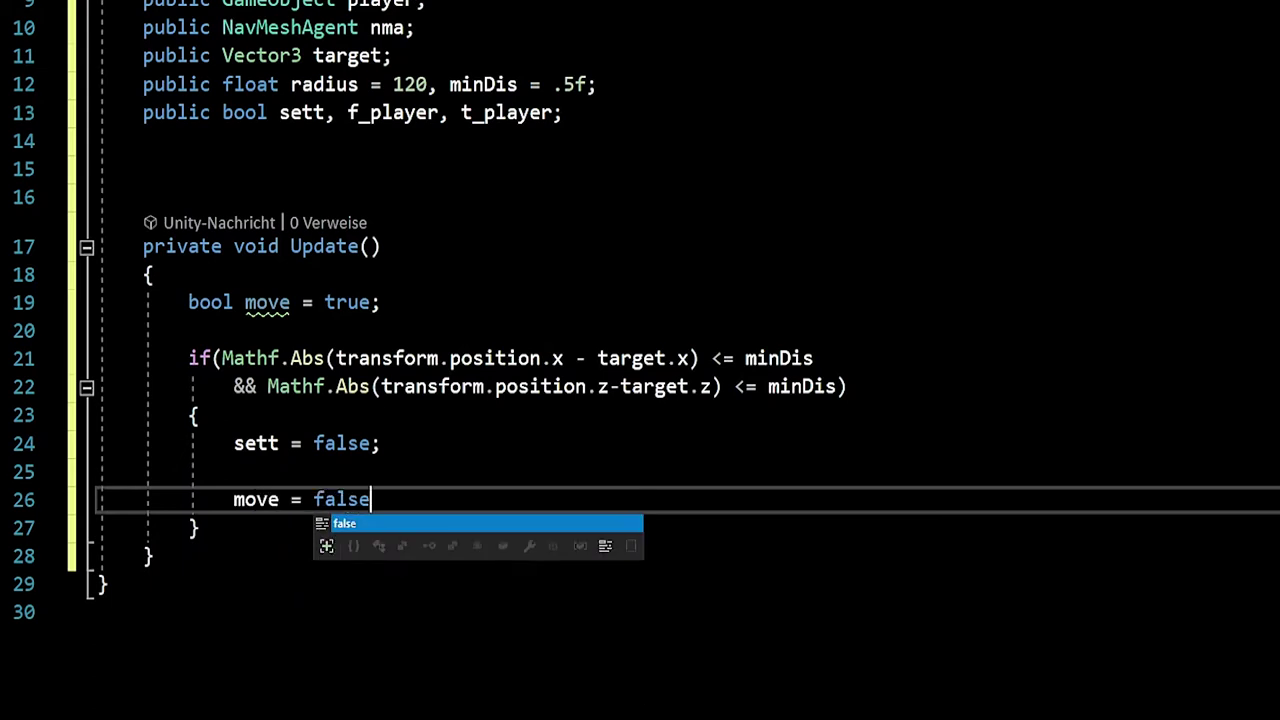
type(";")
key("Down")
key("Return")
key("Return")
key("Return")
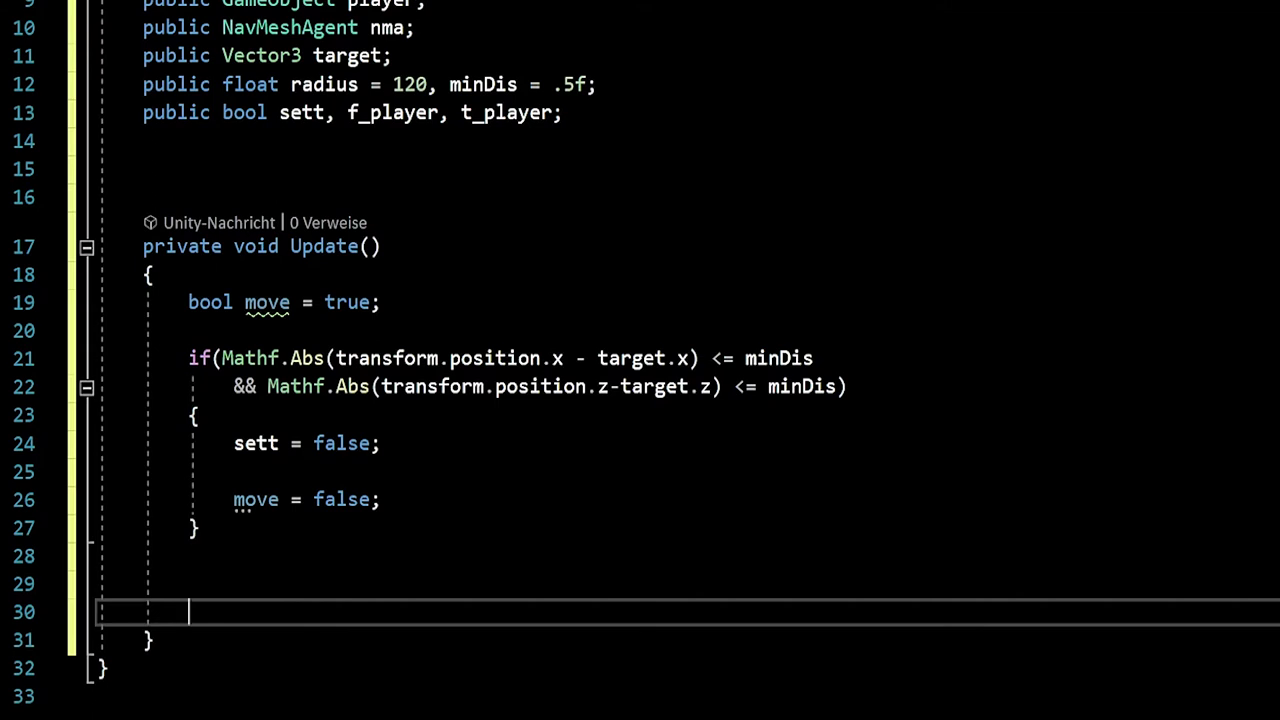
left_click(190, 584)
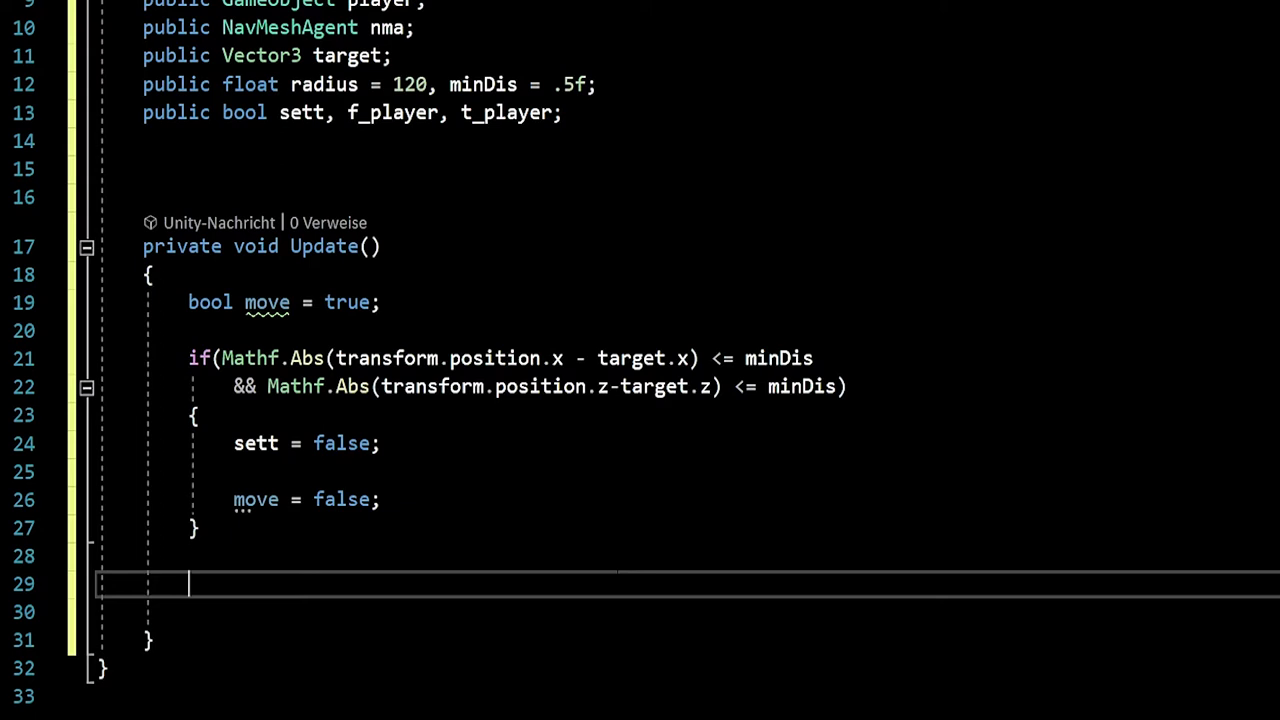
Add an if(f_player) block that declares RaycastHit hit.
type("if(")
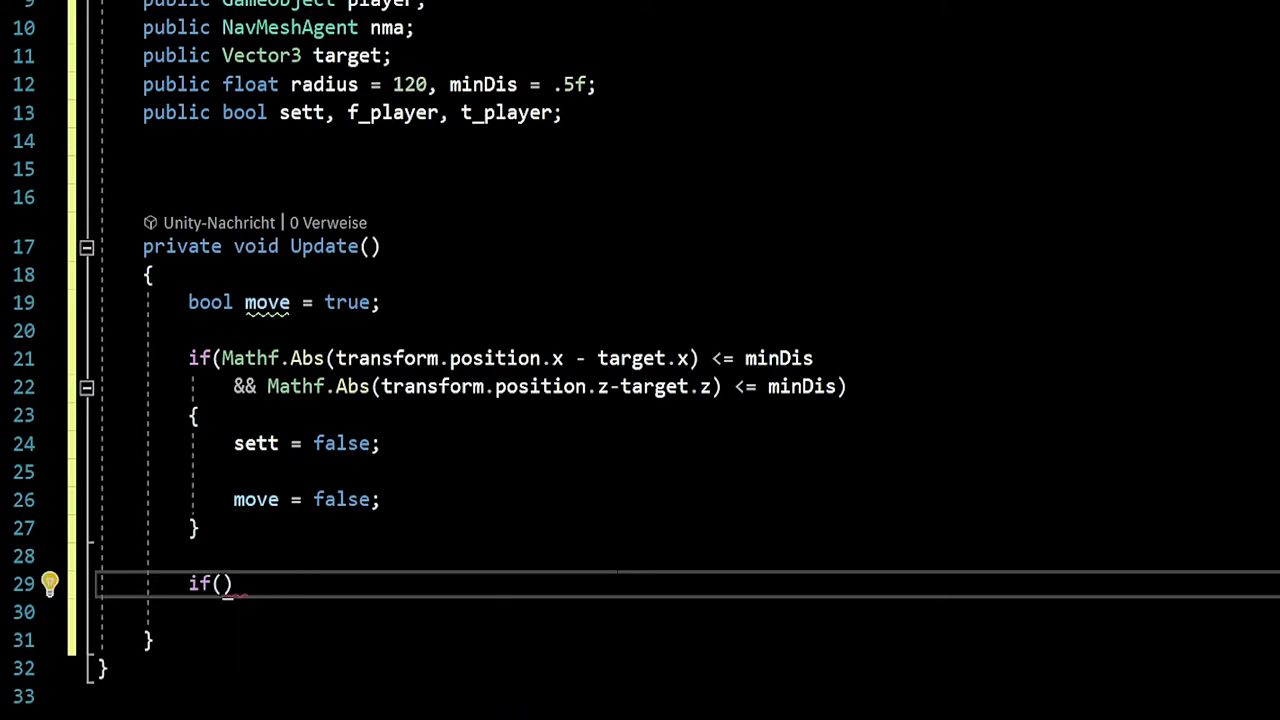
type("f")
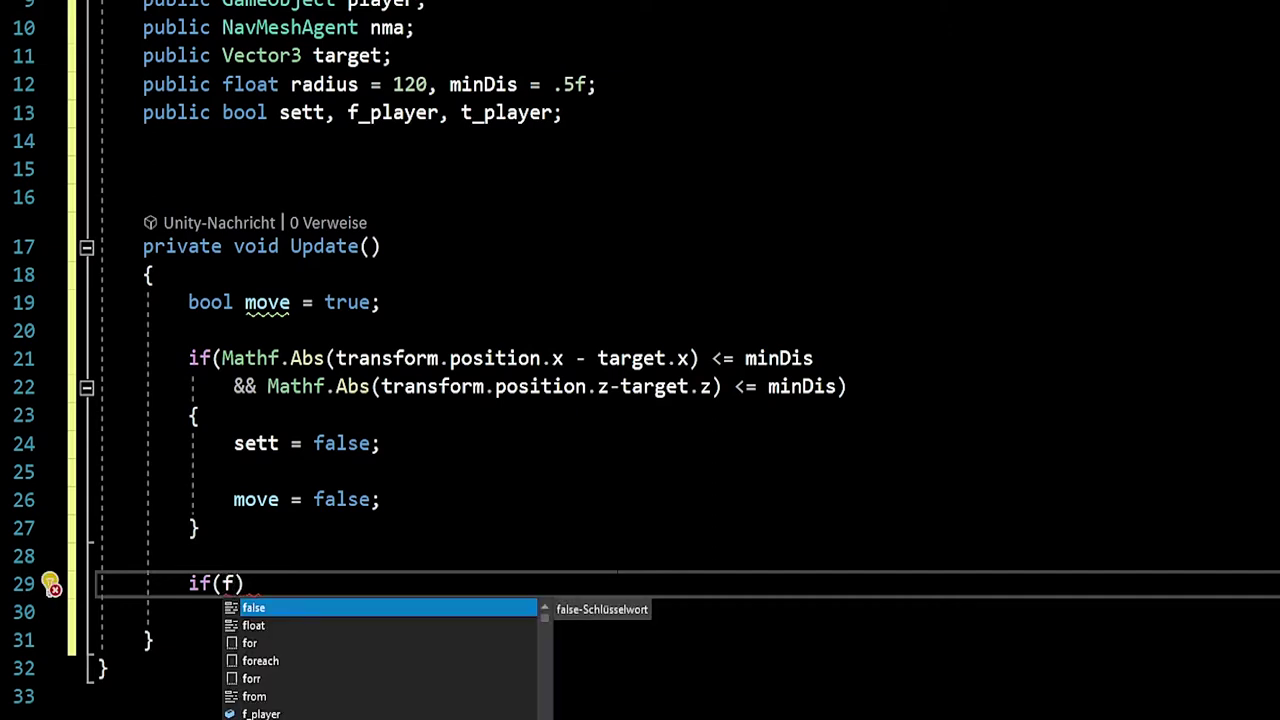
type("_")
key("Tab")
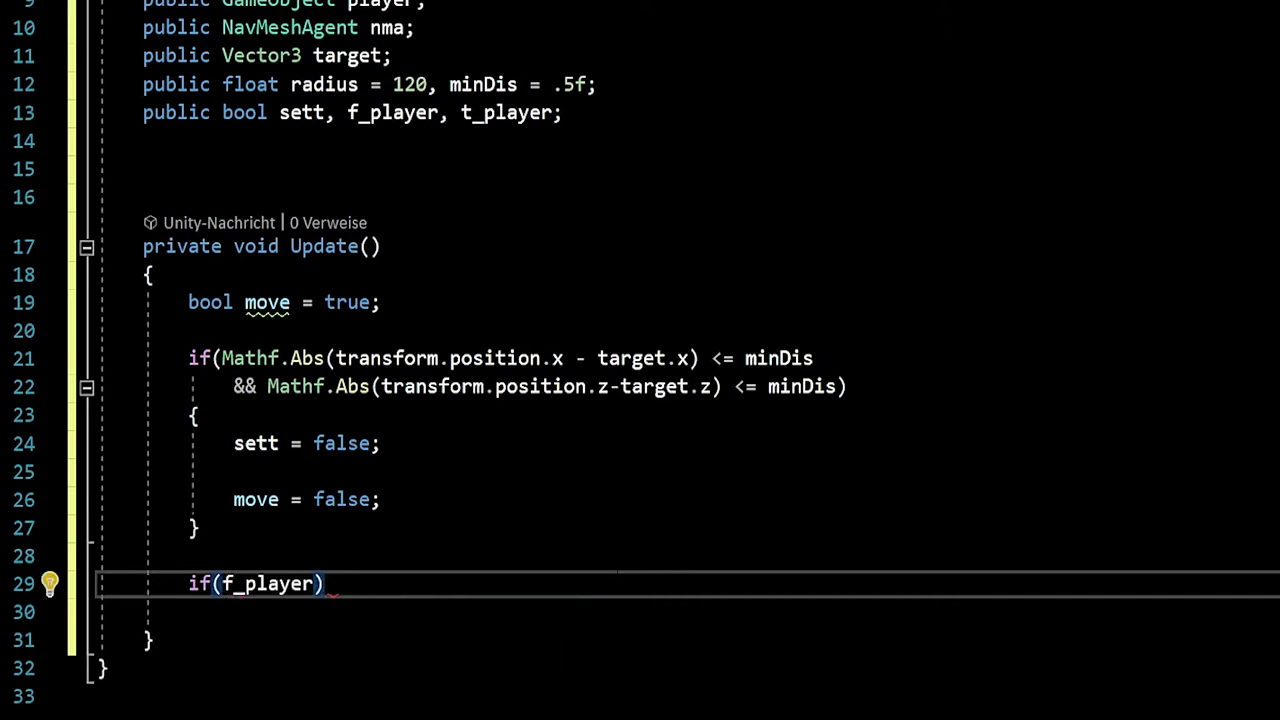
type("{")
key("Return")
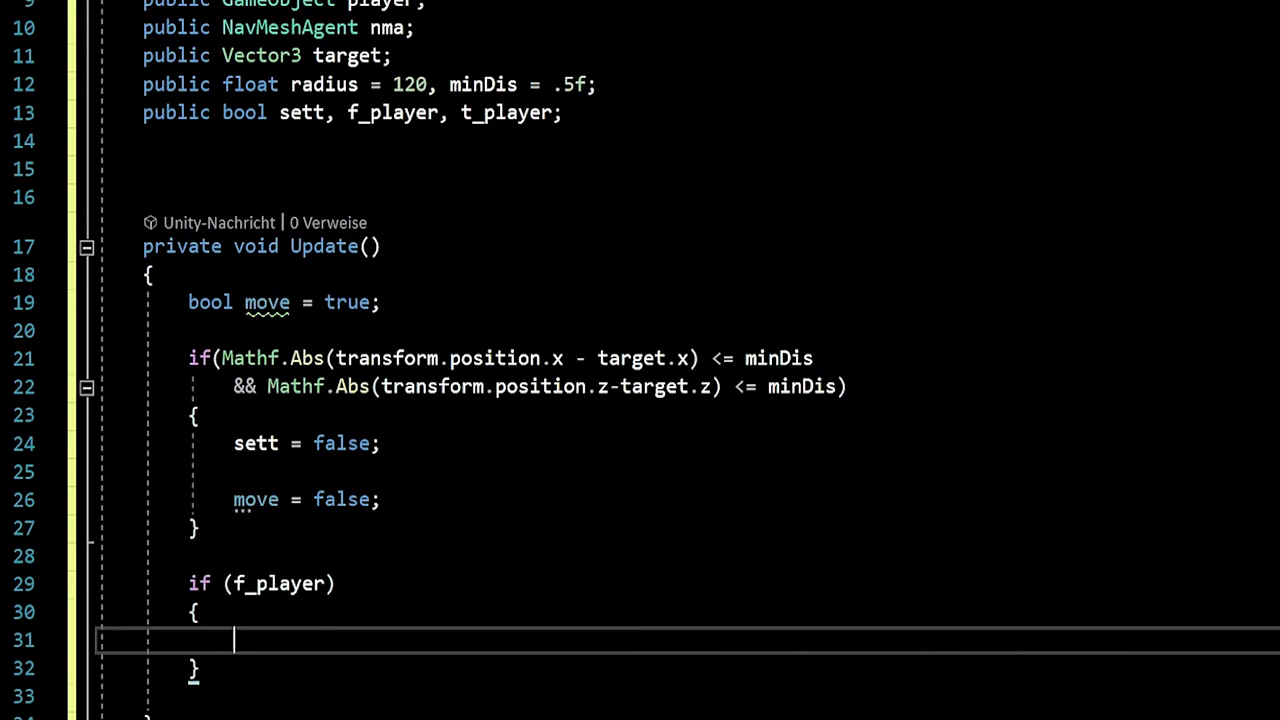
type("Ray")
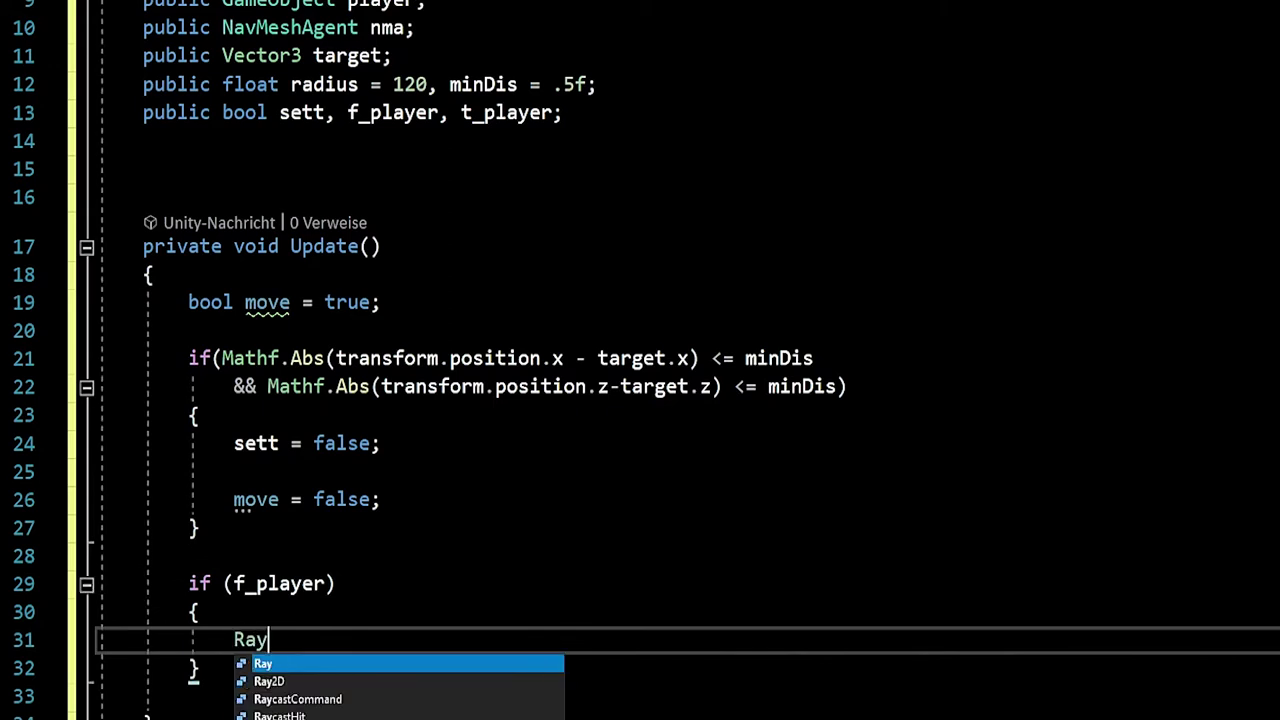
type("c")
key("Tab")
type("h")
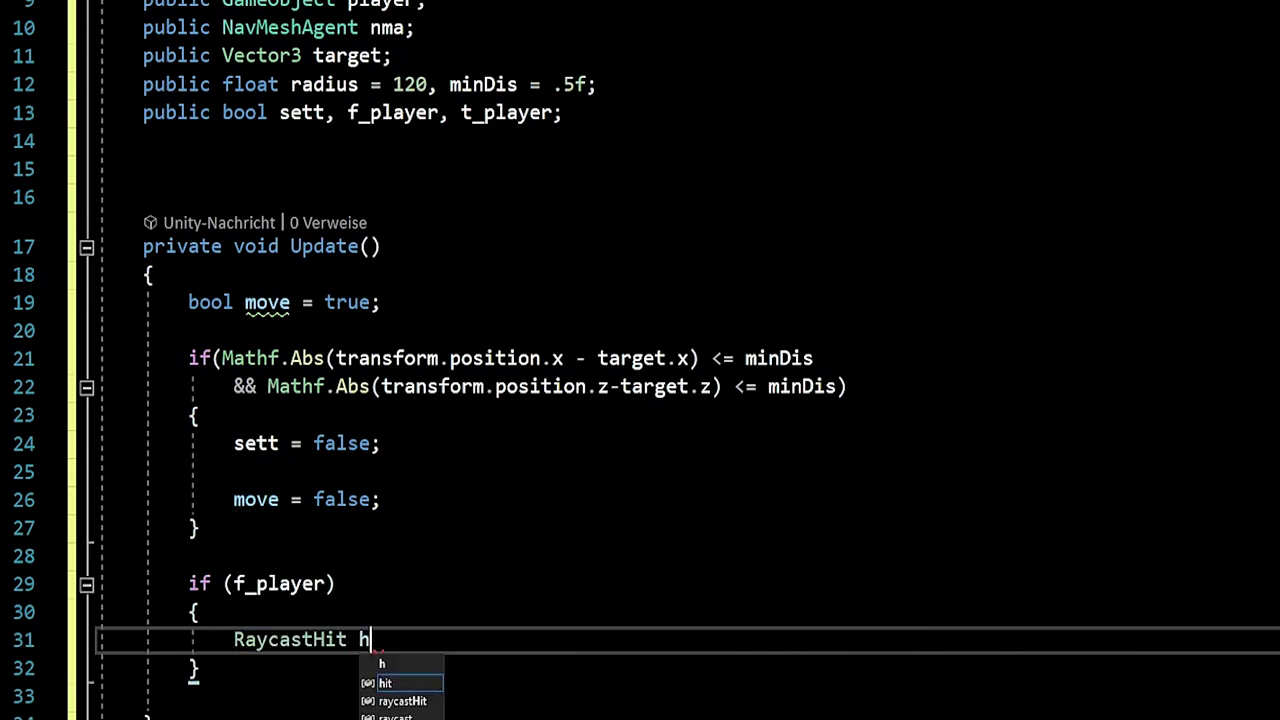
type("it;")
key("Return")
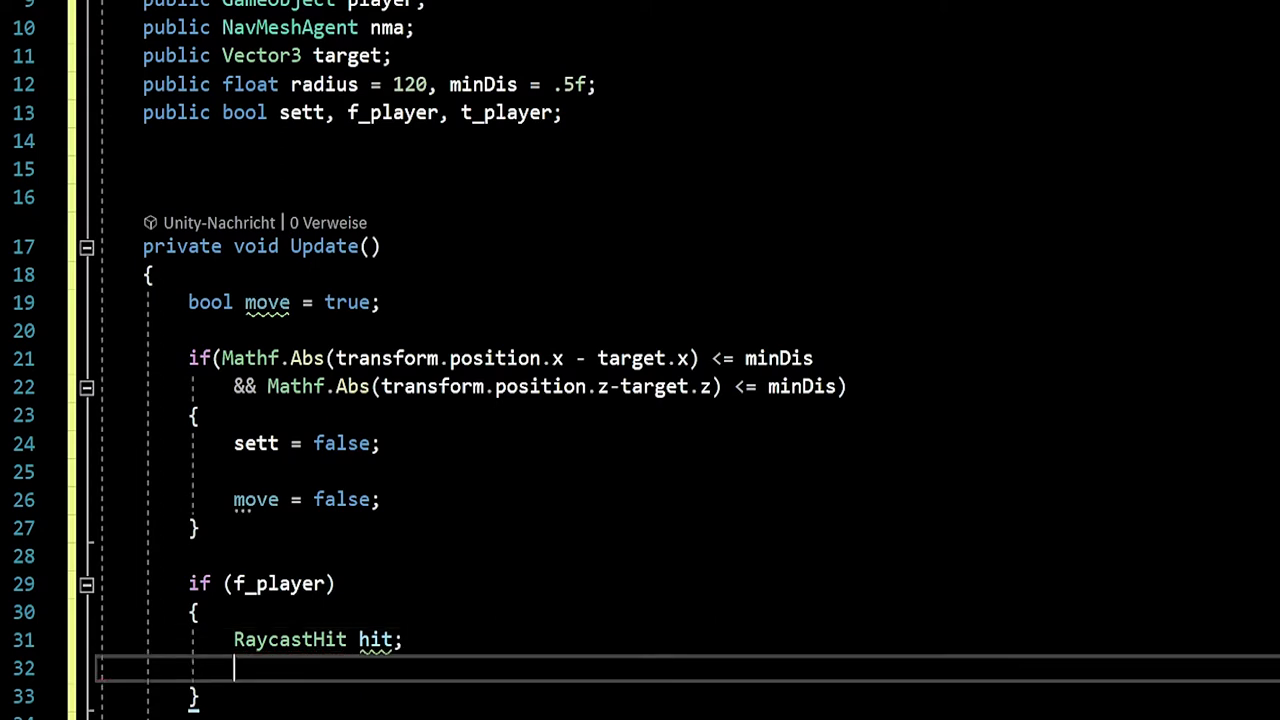
key("Return")
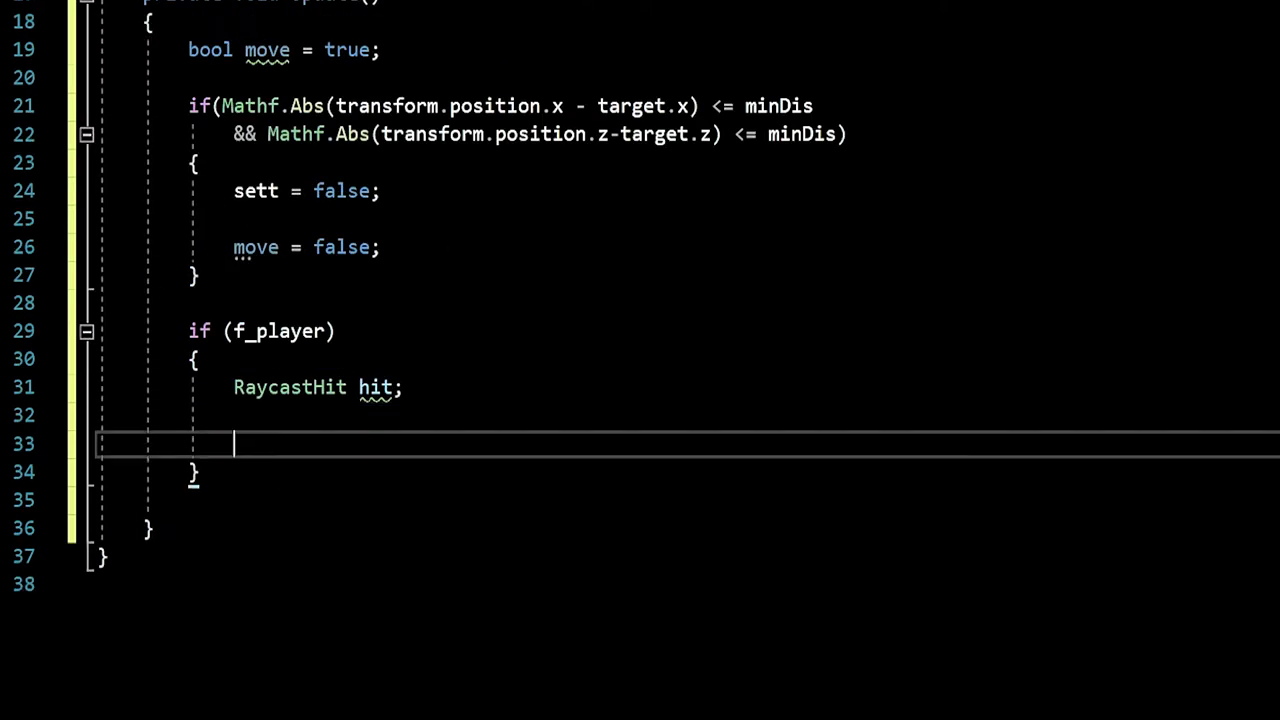
Begin an if(Physics.Raycast(transform.position, ...)) check.
type("if(Phy")
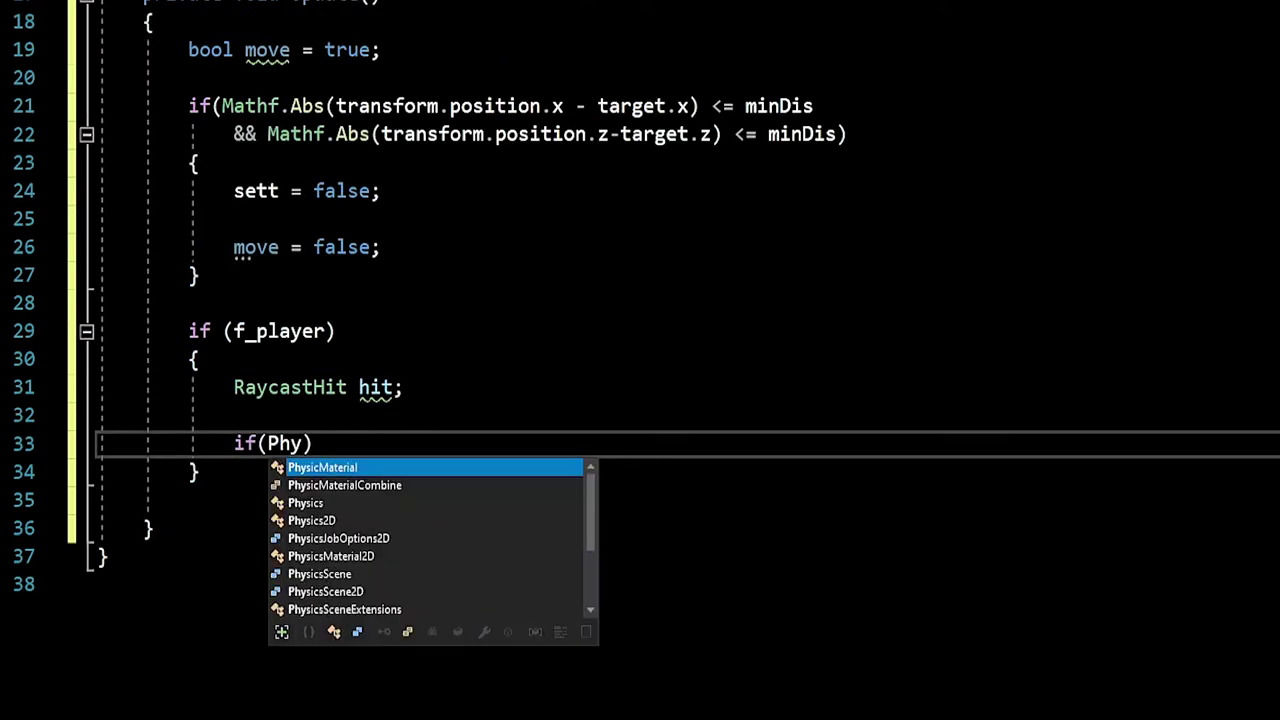
key("Down")
key("Down")
key("Tab")
type("-.")
key("BackSpace")
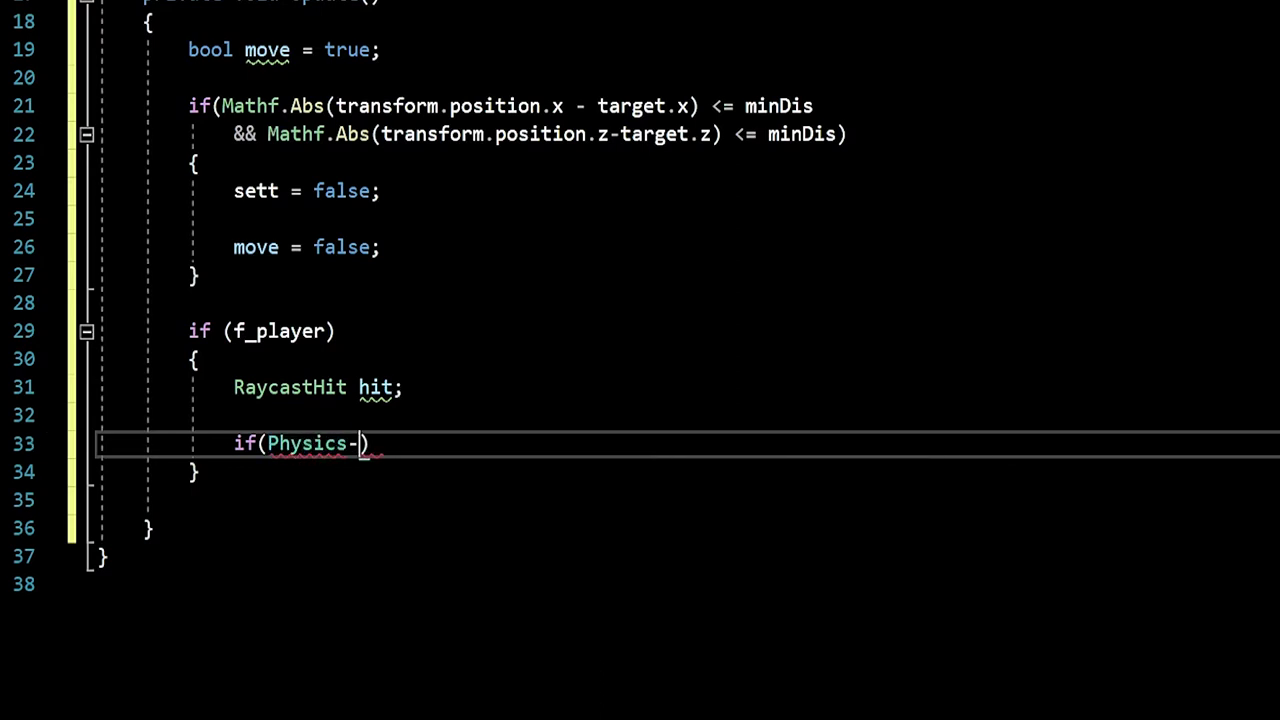
key("BackSpace")
type(".")
key("Escape")
type("r")
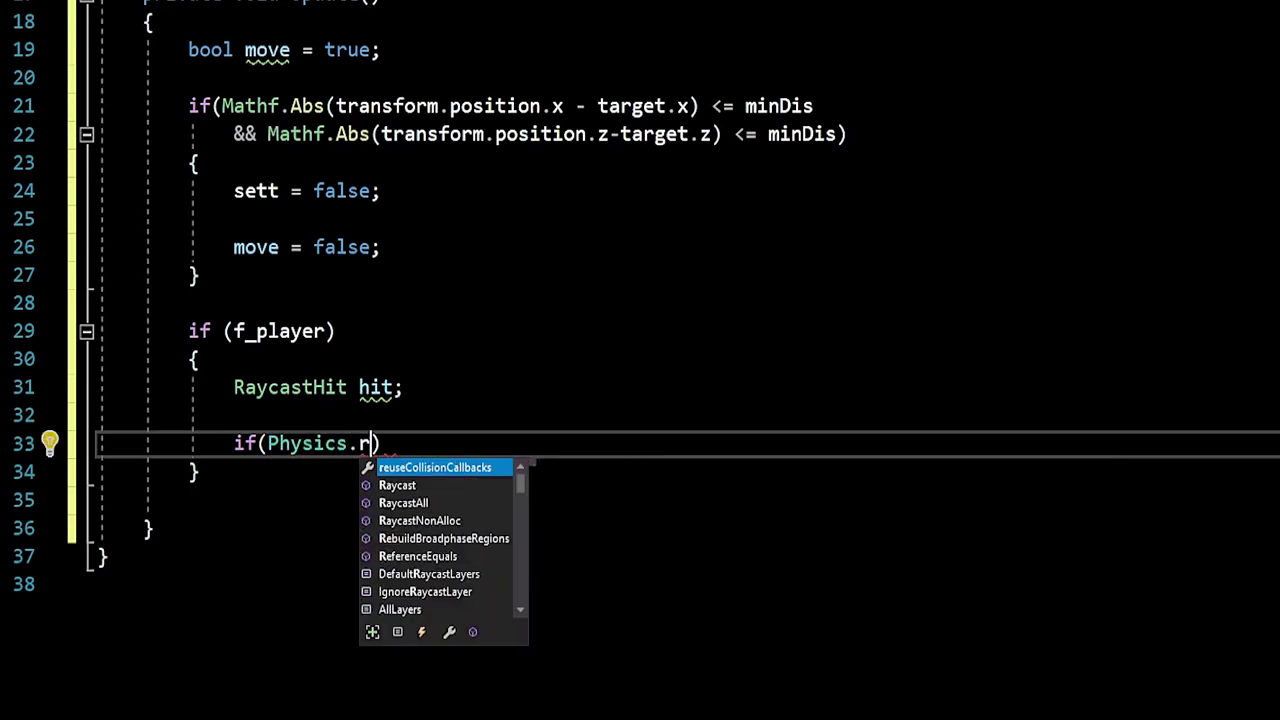
key("Down")
key("Tab")
type("(")
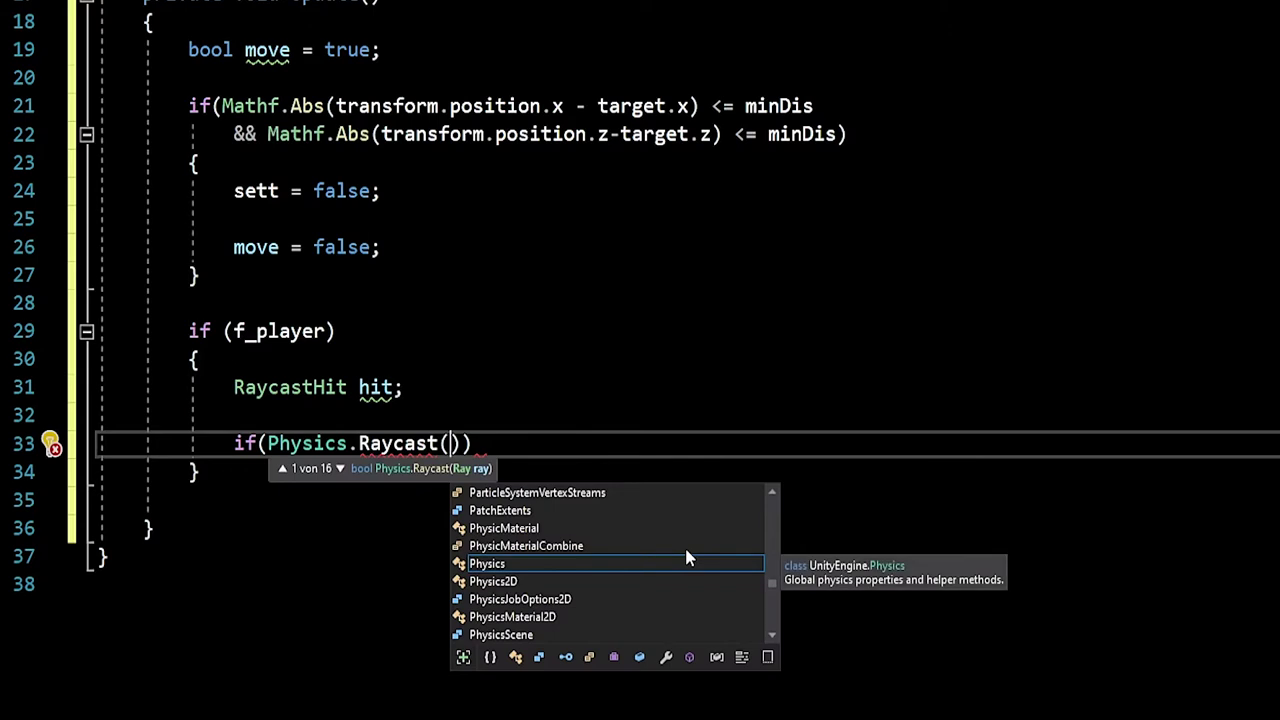
type("transform.p")
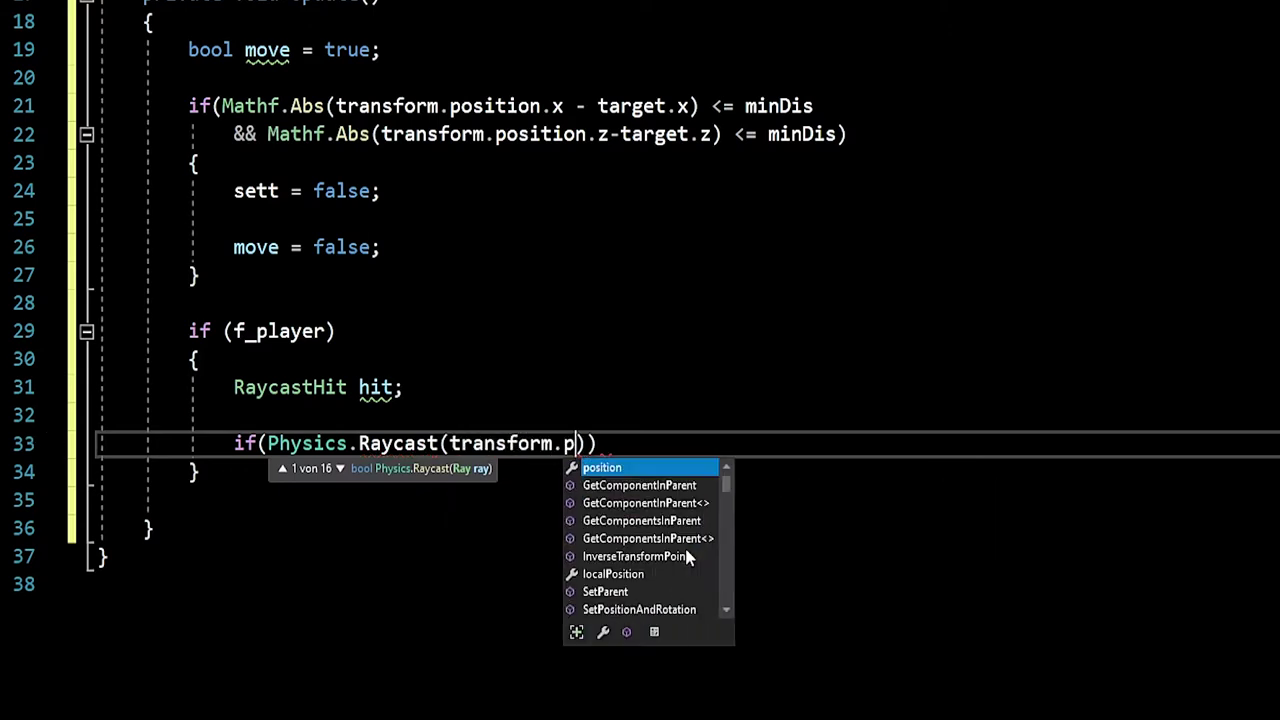
key("Tab")
Aim the raycast at player.transform.position - transform.position with out hit and Mathf.Infinity range.
type(", ")
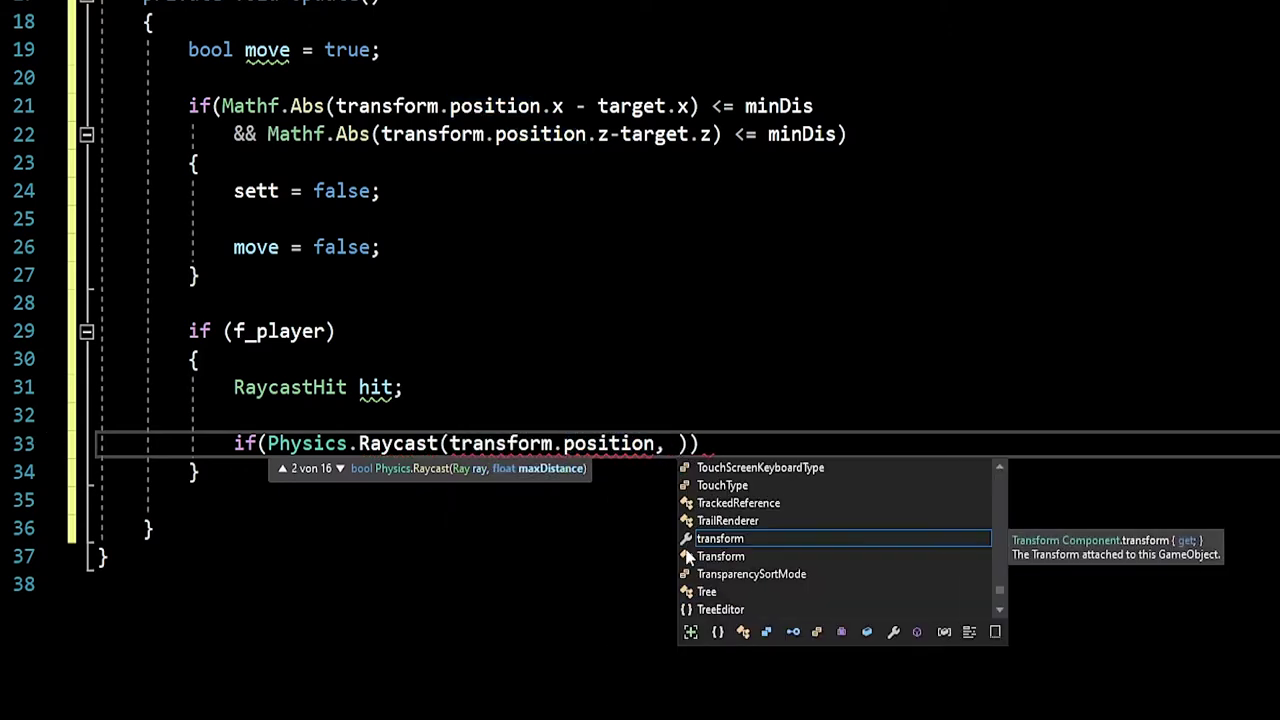
type("play")
key("Tab")
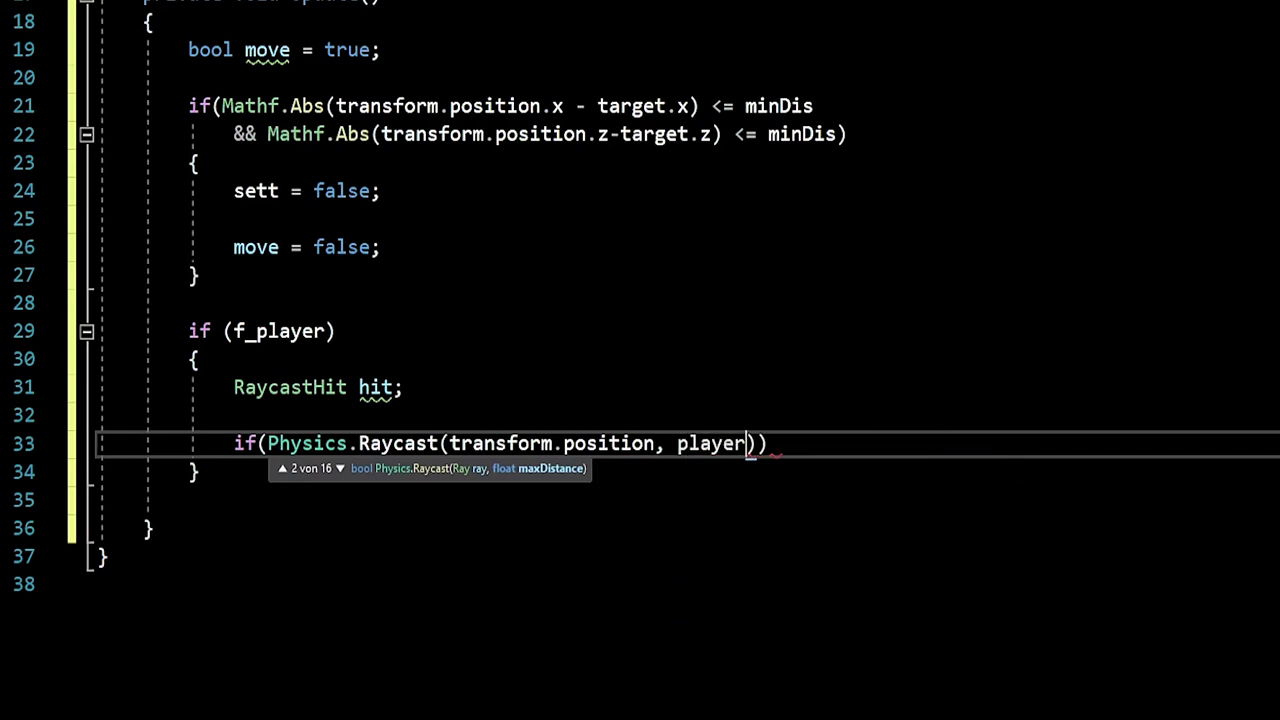
type(".t")
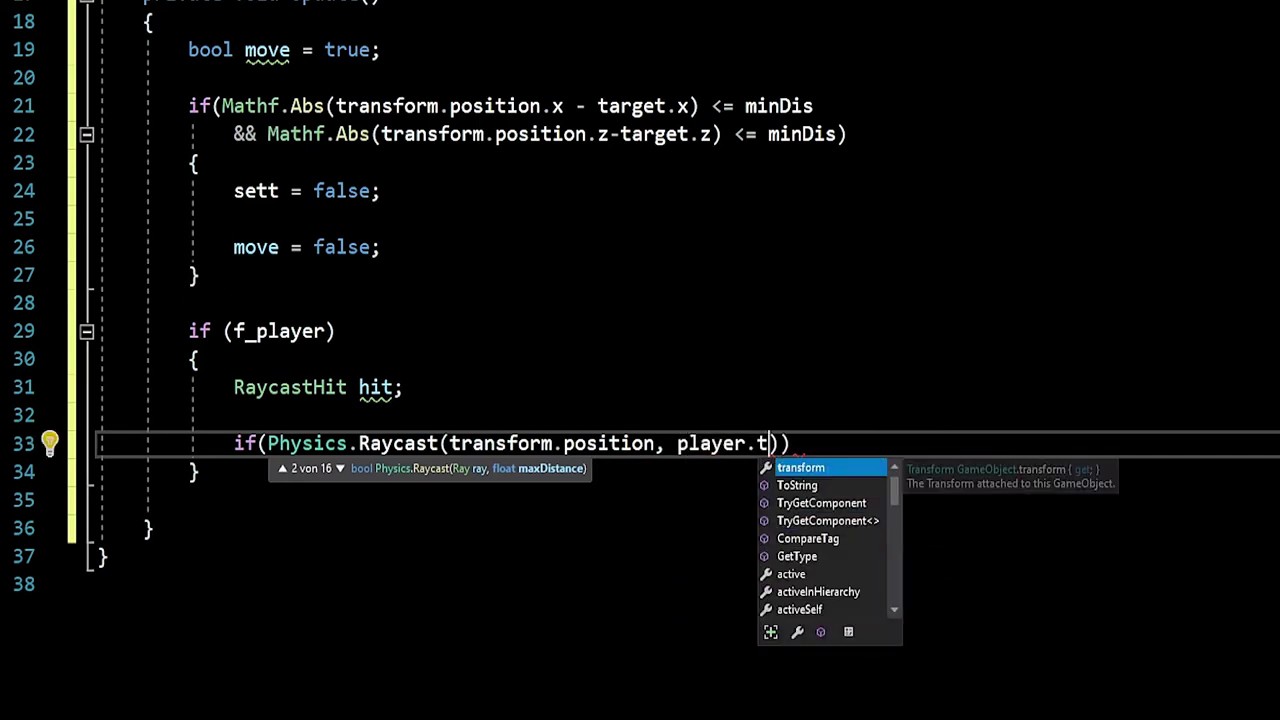
key("Tab")
type("-.")
key("BackSpace")
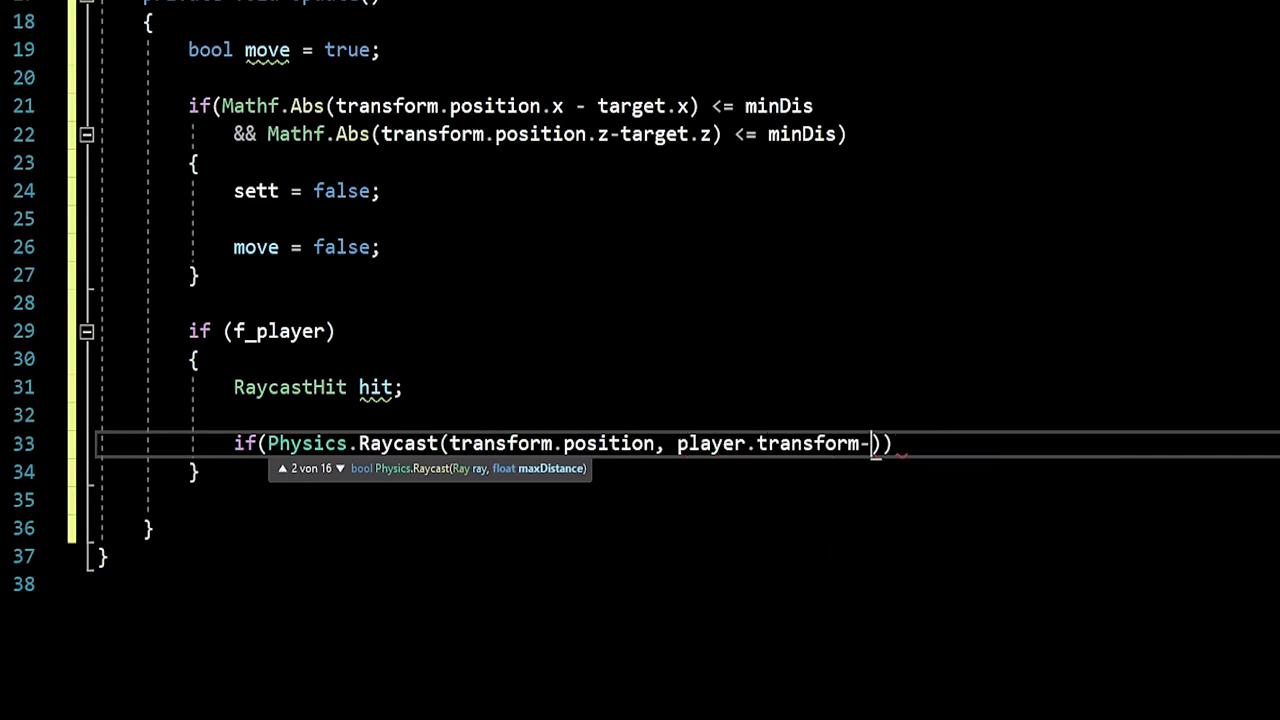
key("BackSpace")
type(".p")
key("Tab")
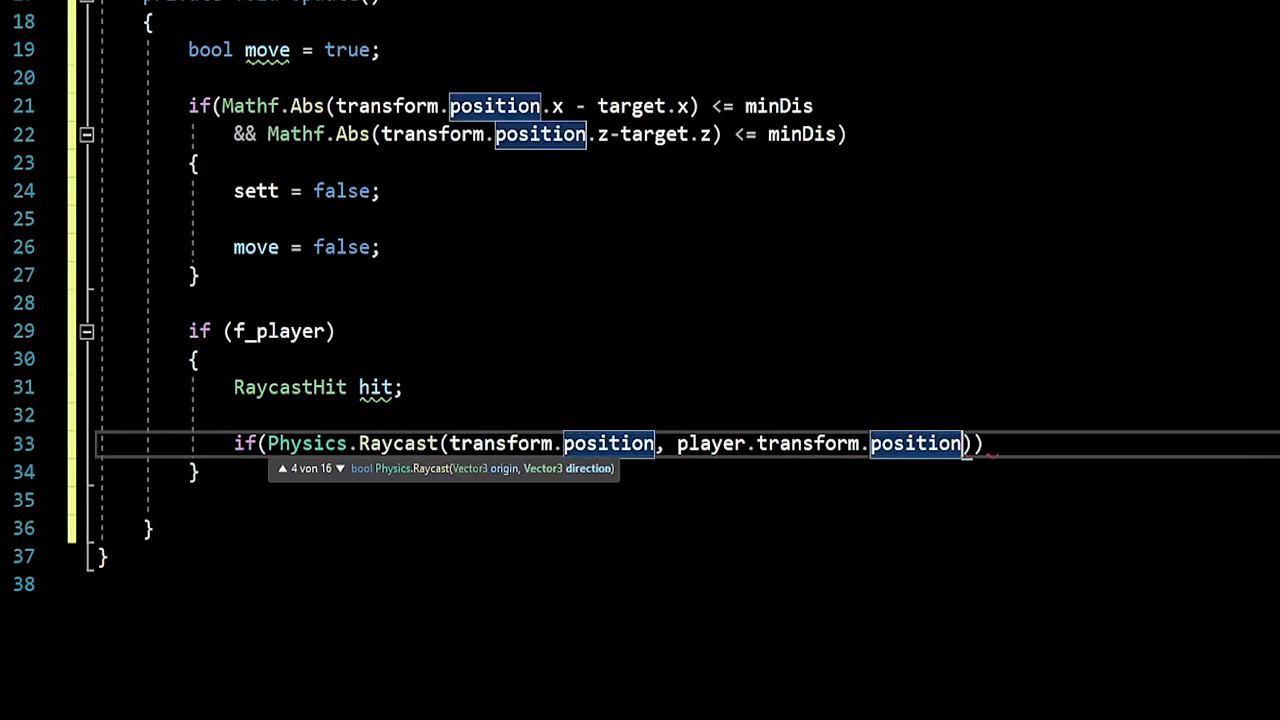
type("- ")
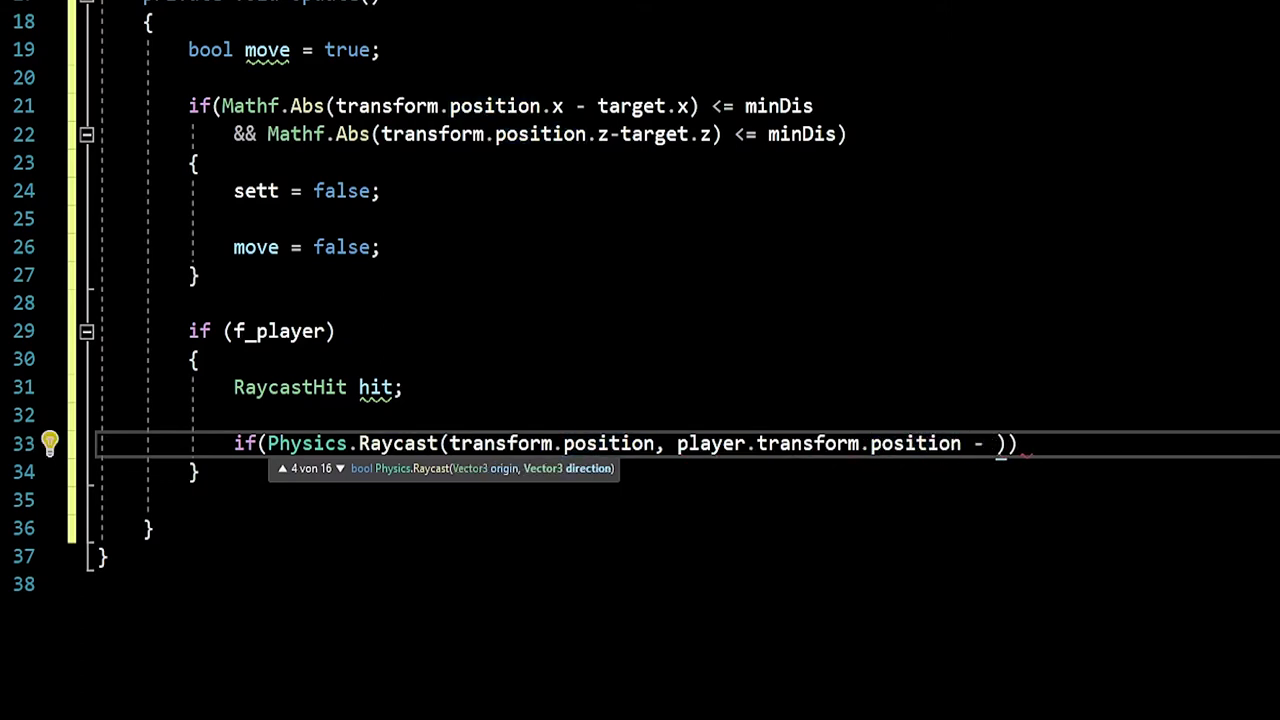
type("tr")
key("Tab")
type(".p")
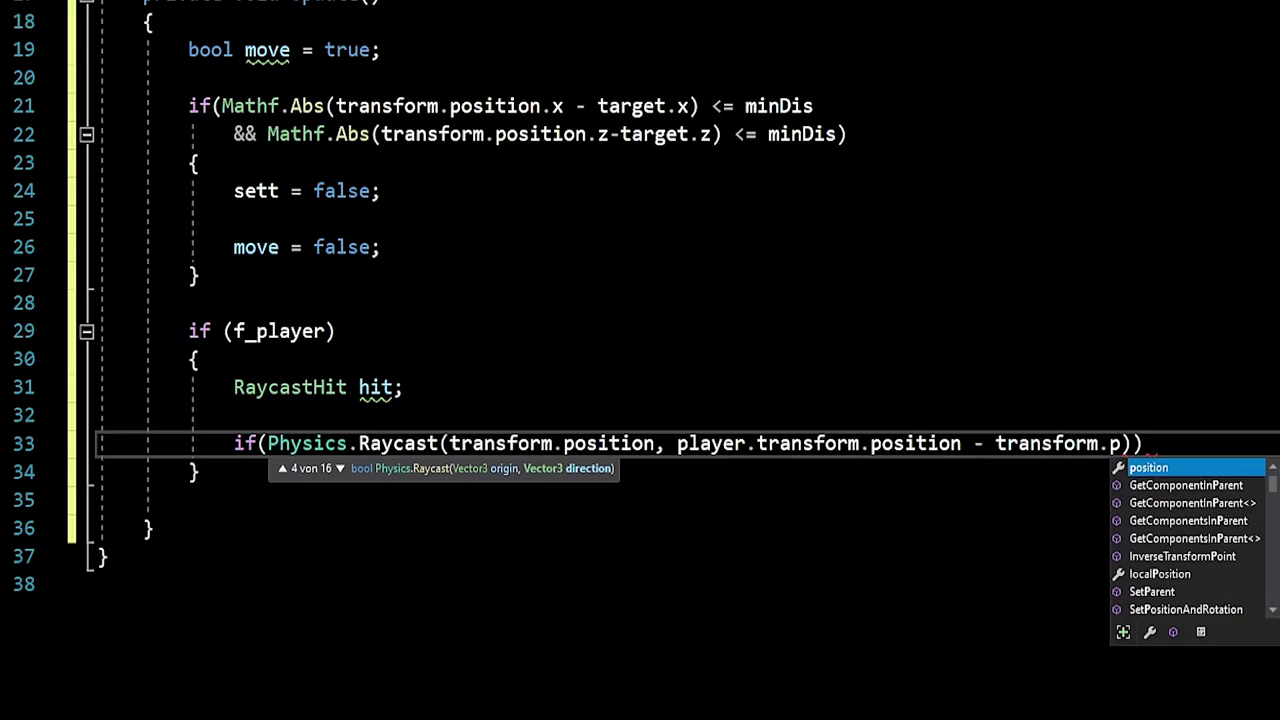
key("Tab")
type(",")
key("Return")
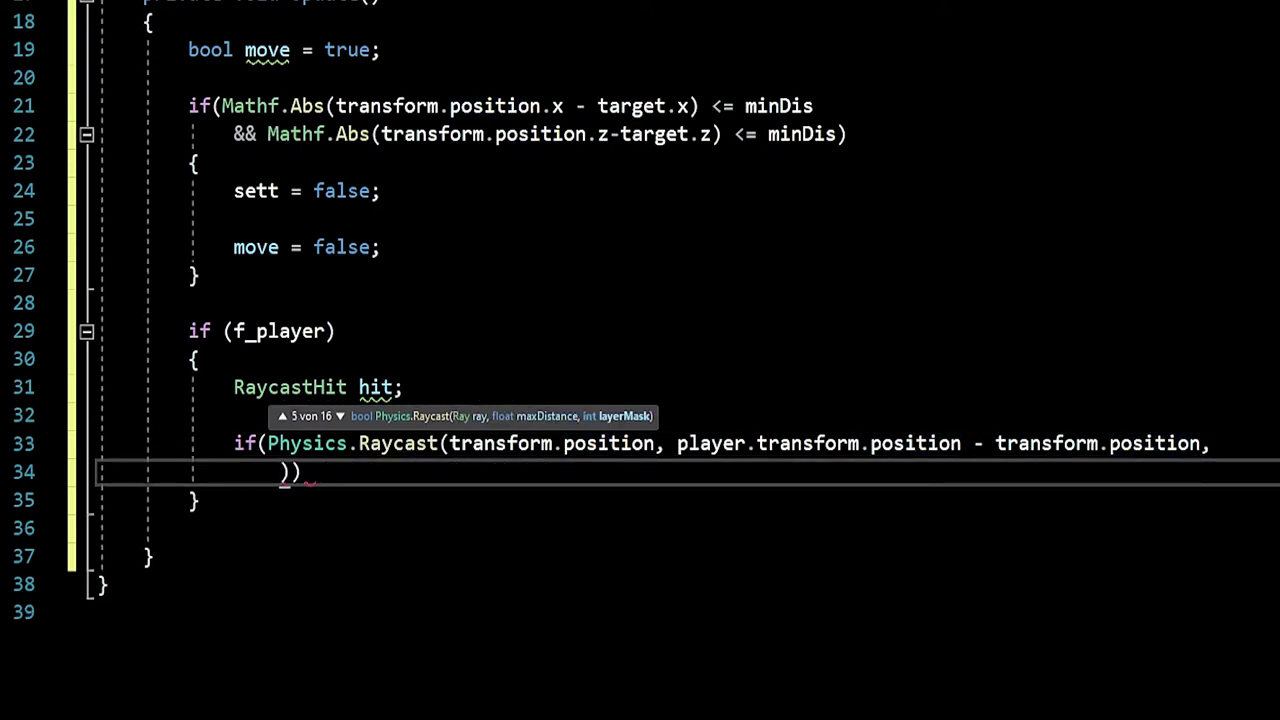
type("out hit")
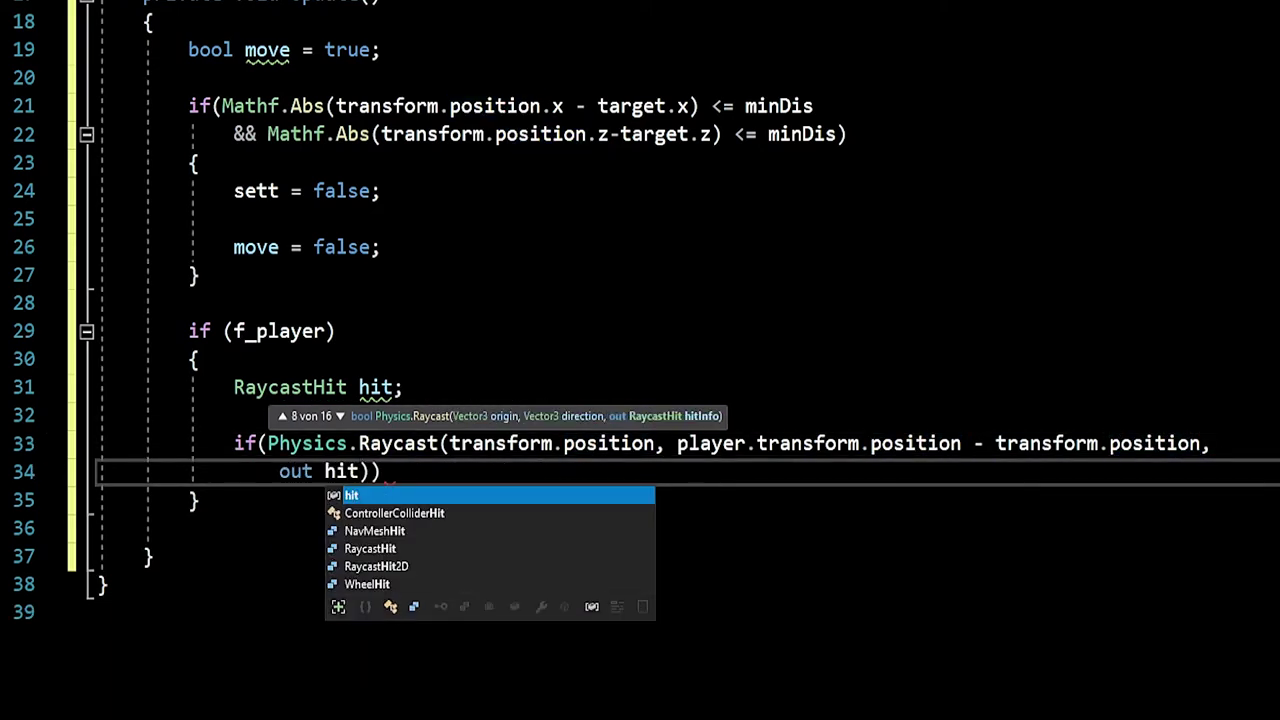
type(", Mat")
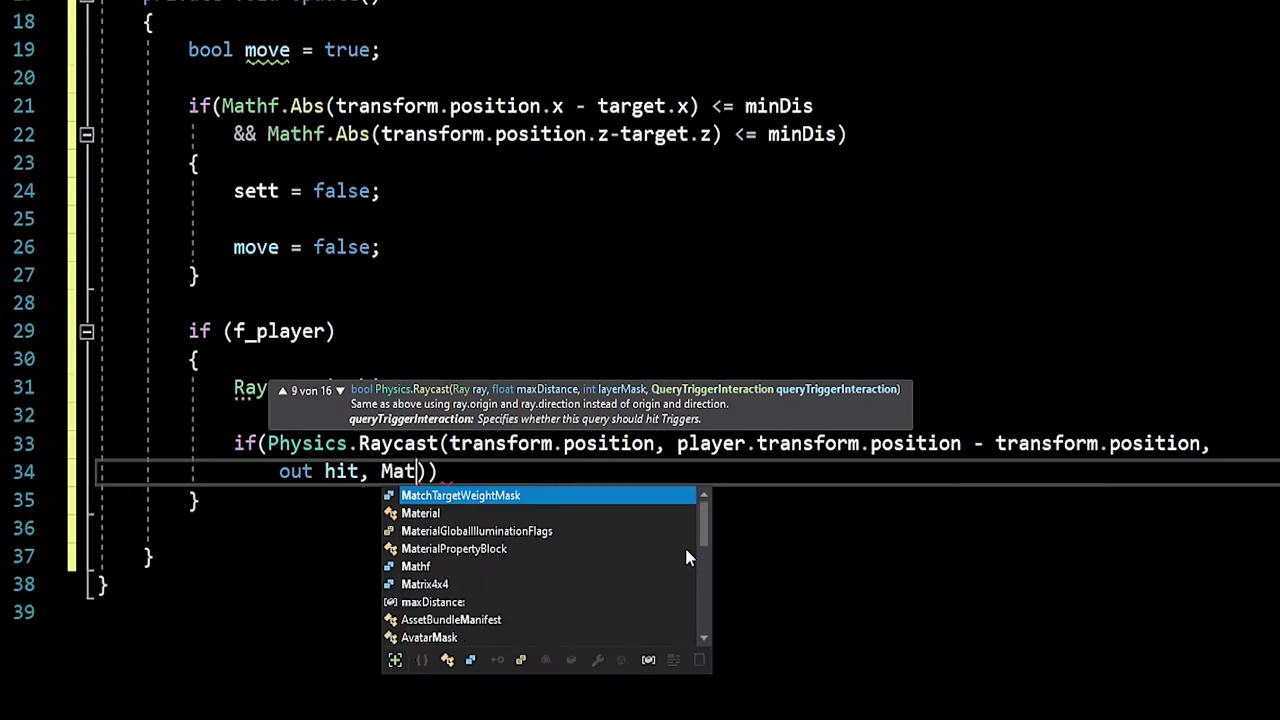
type("hf.i")
key("Tab")
type("))")
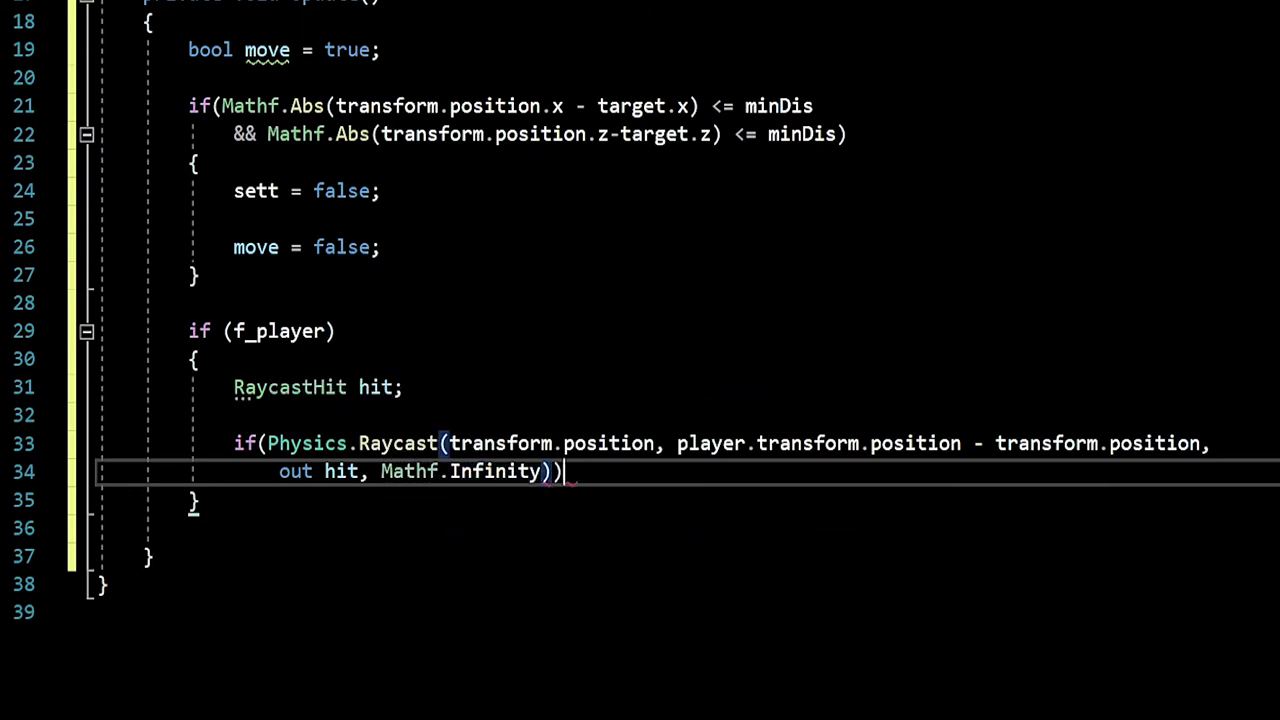
type(" {")
key("Return")
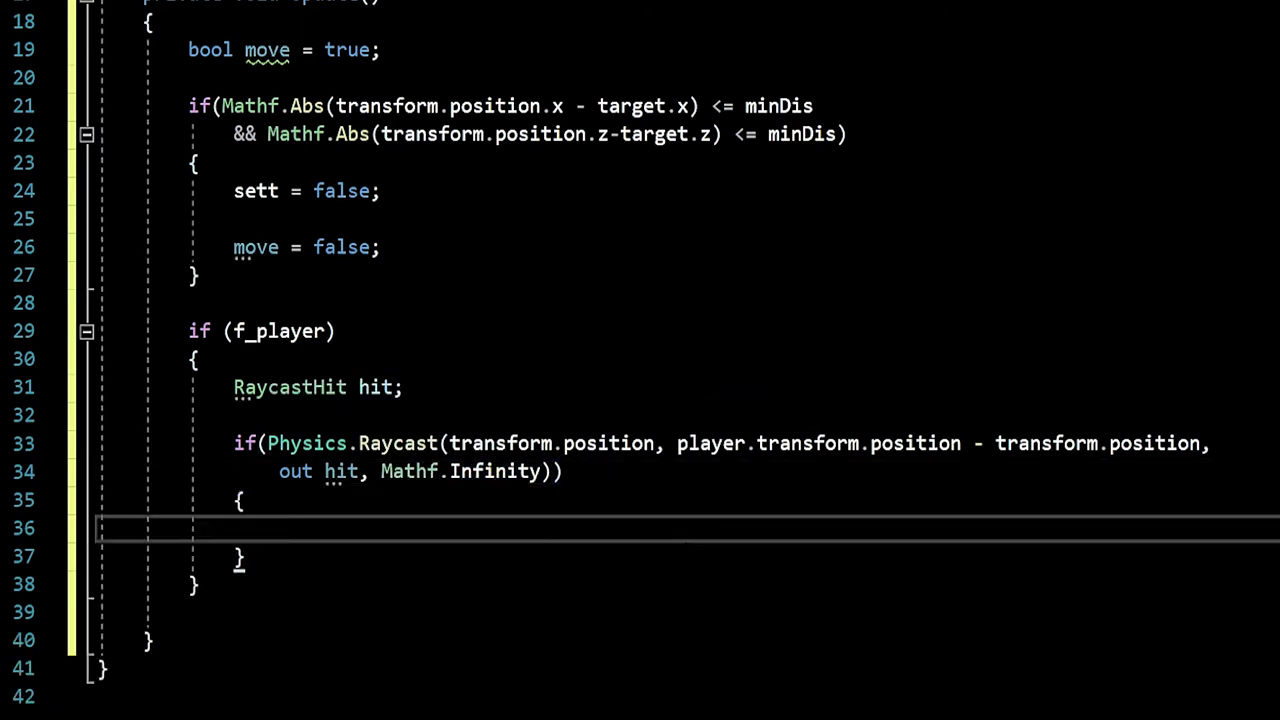
Inside the raycast block, add if(hit.collider.CompareTag("Player")).
type("f(")
type("hit.c")
key("Tab")
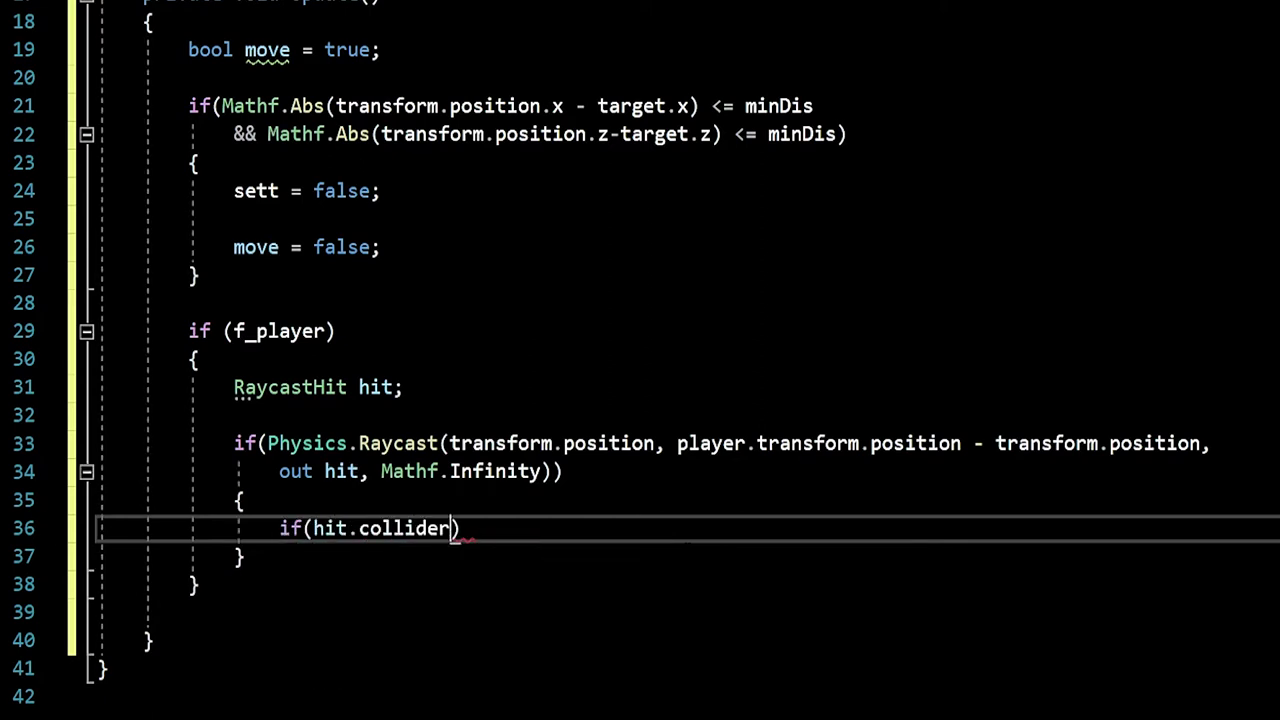
type(".c")
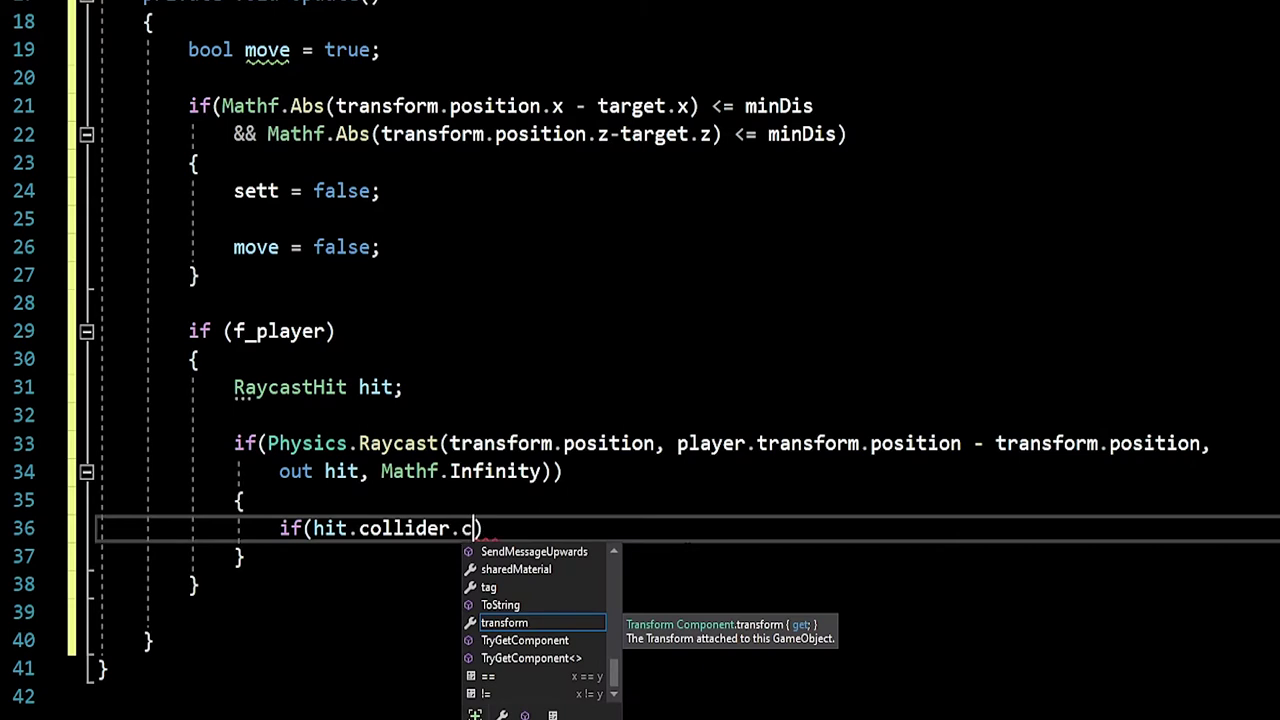
type("o")
key("Tab")
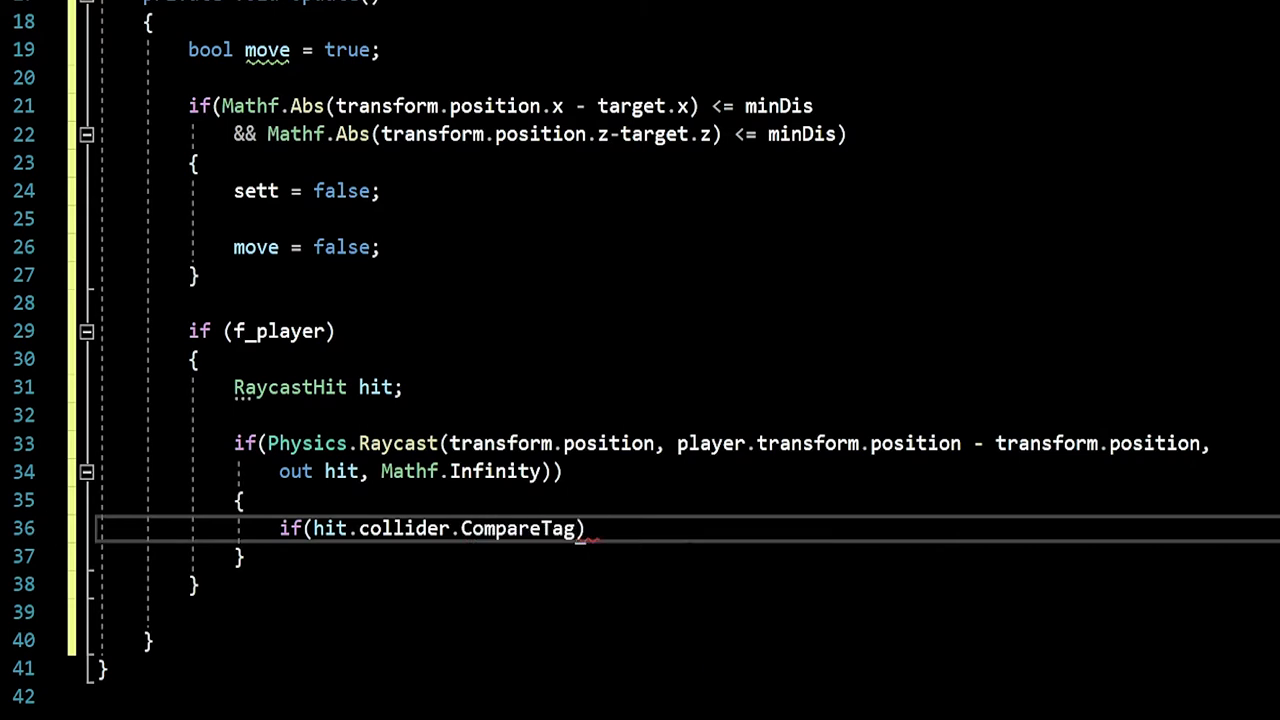
type("(\"Play")
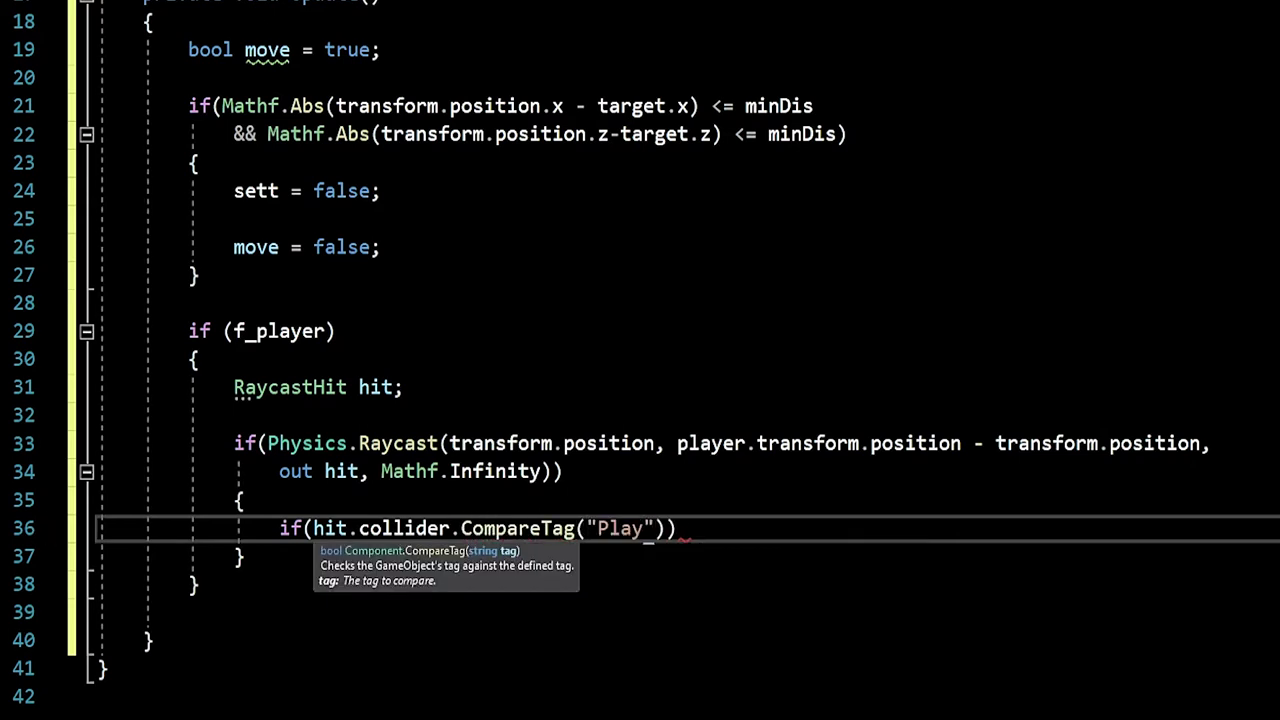
type("er")
key("End")
type("{")
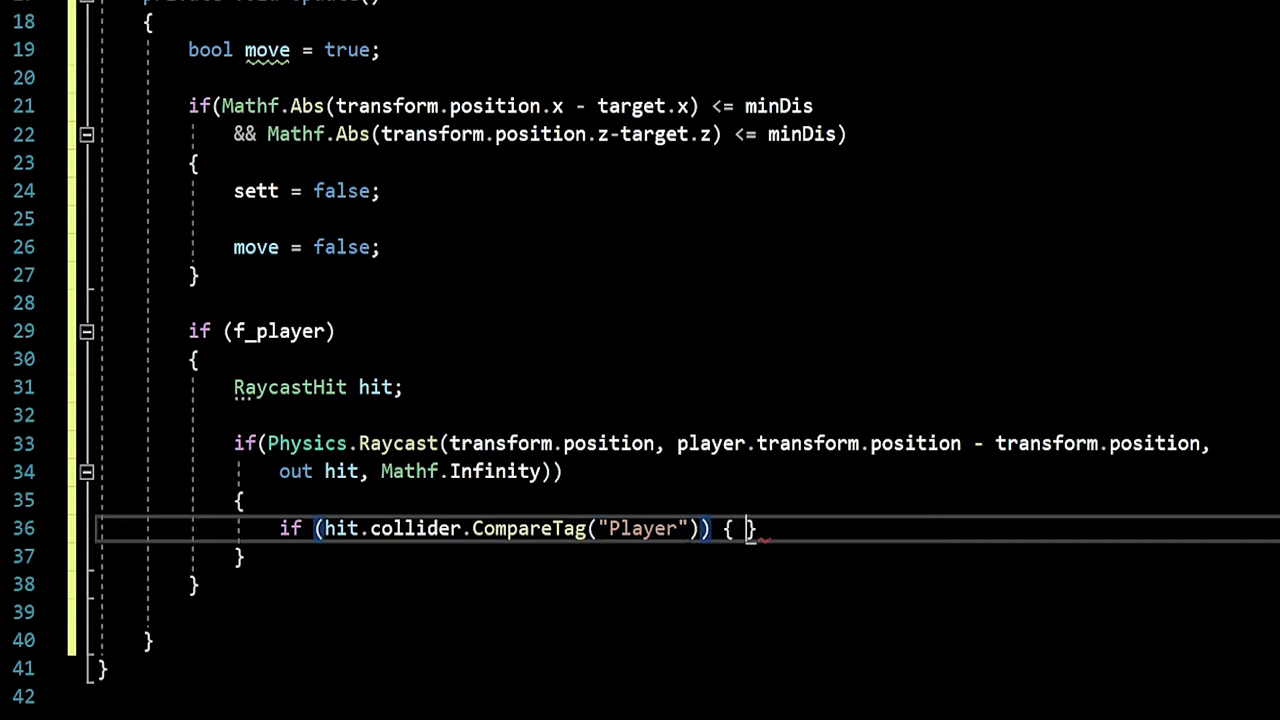
key("Return")
type("t")
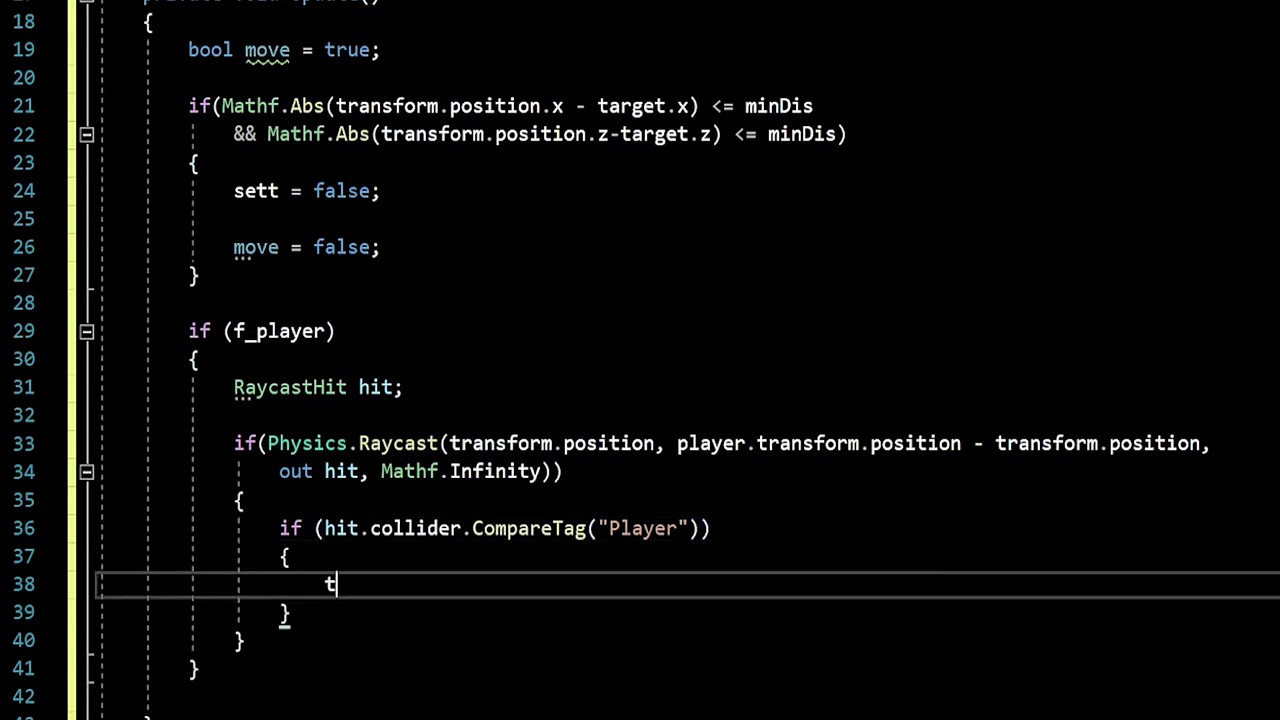
On a Player hit, set t_player = true and target = player.transform.position.
type("_p")
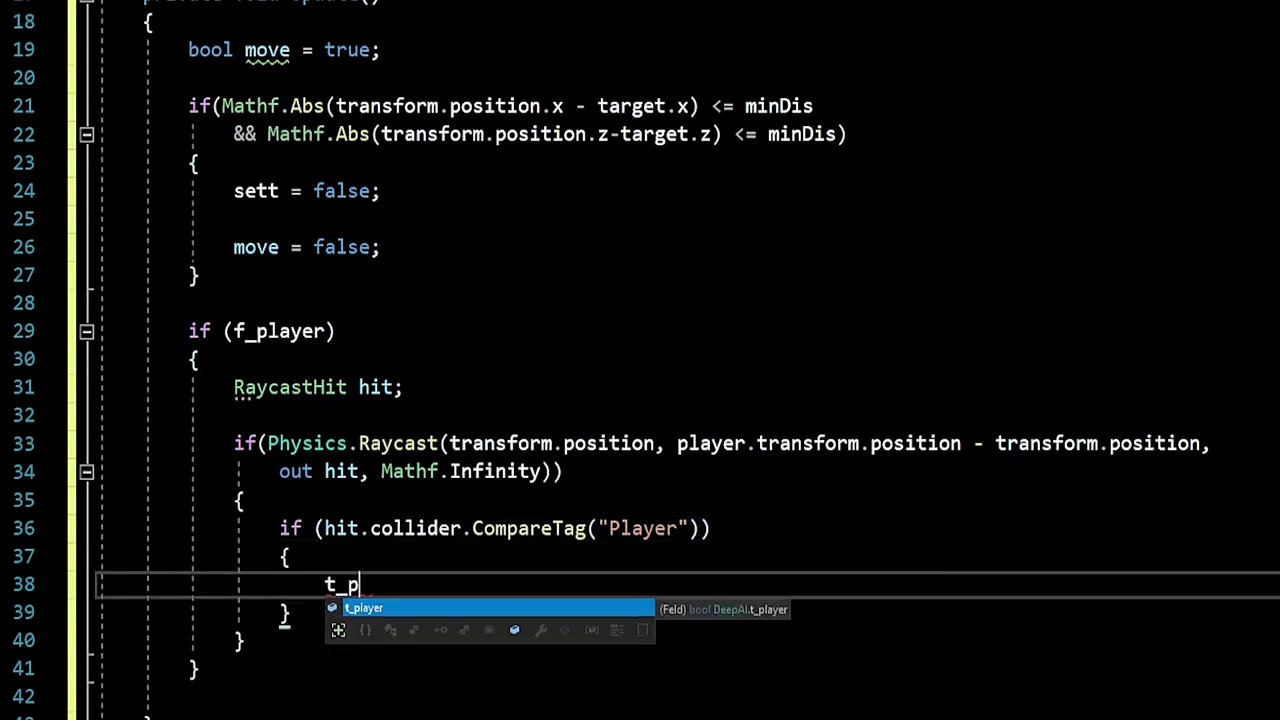
key("Tab")
type("= true;")
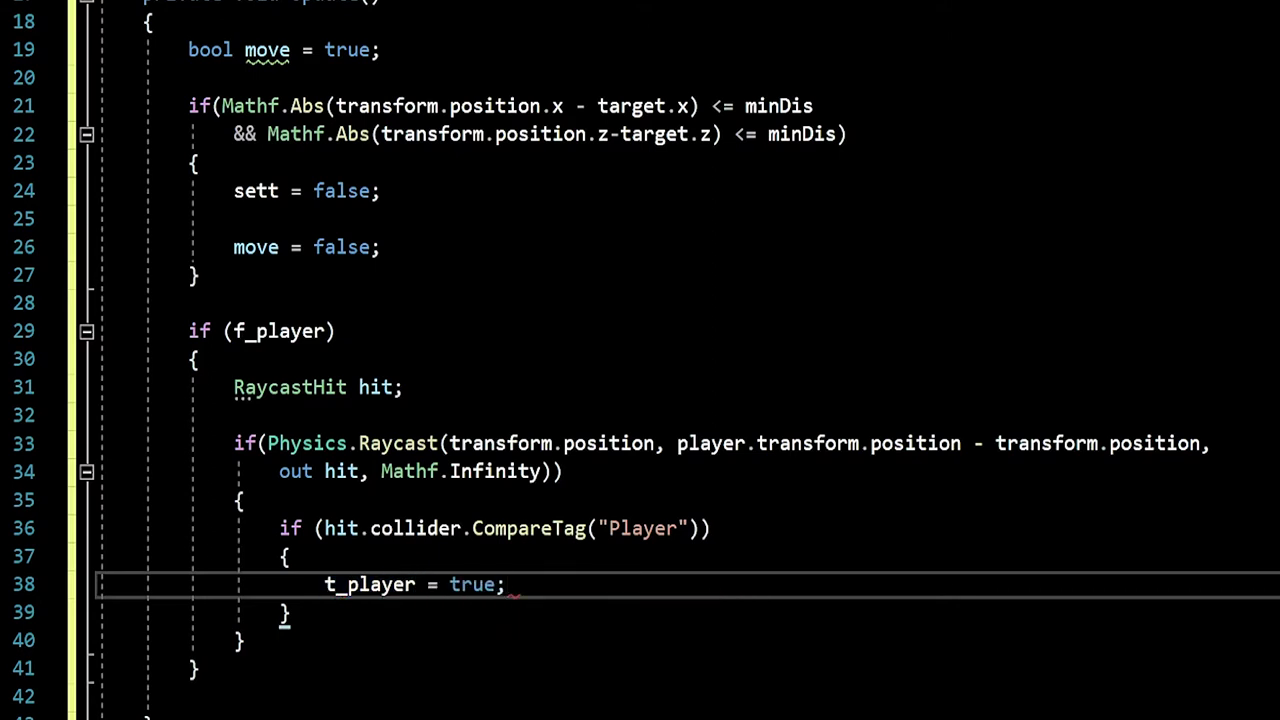
key("Return")
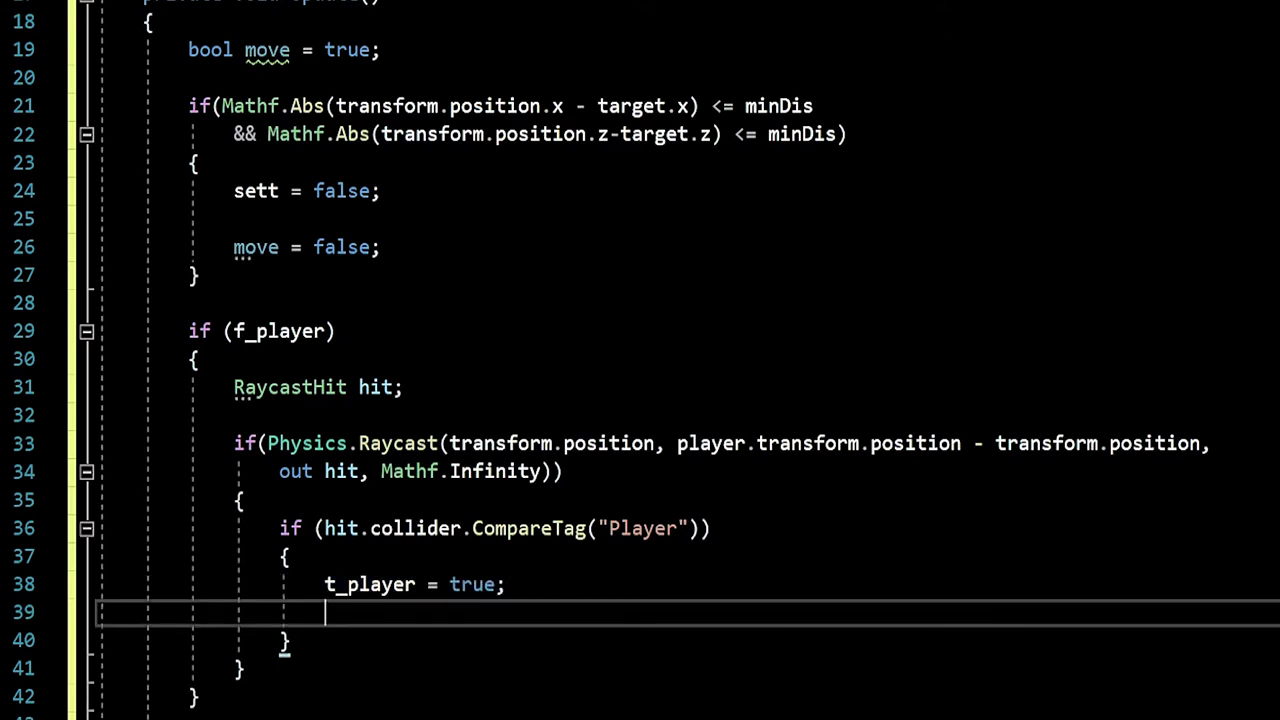
type("tar")
key("Tab")
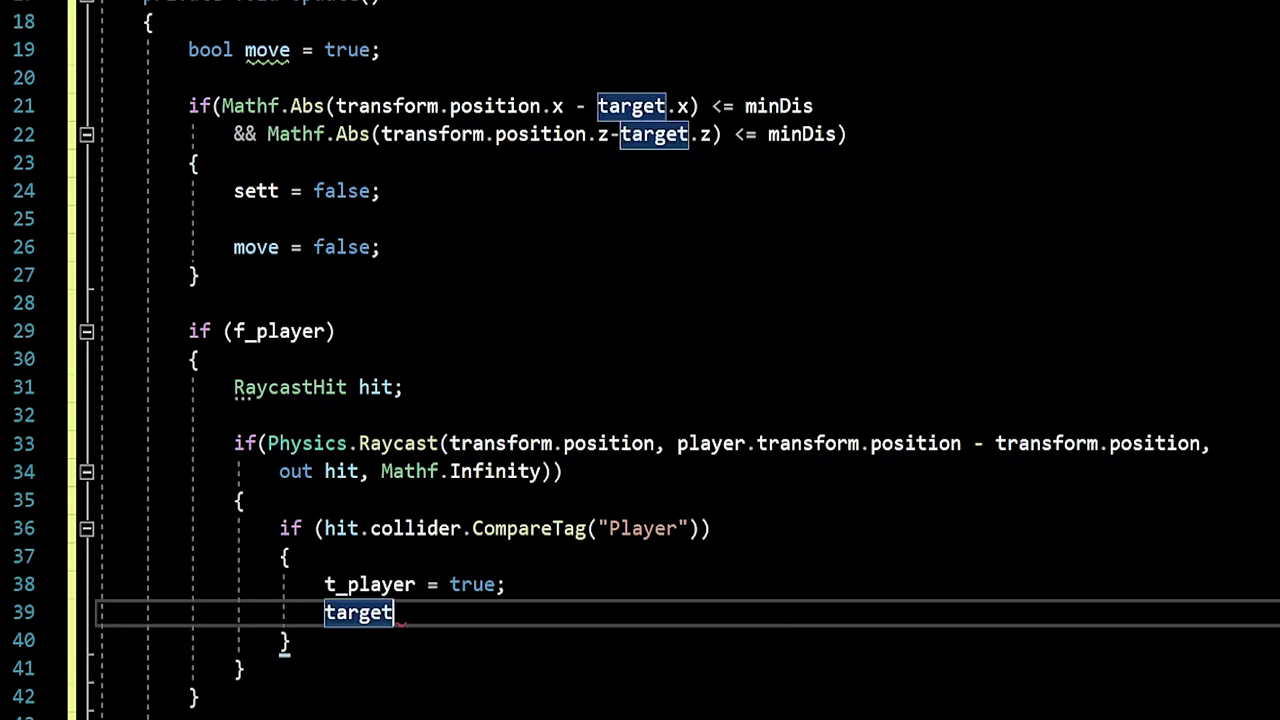
type("= play")
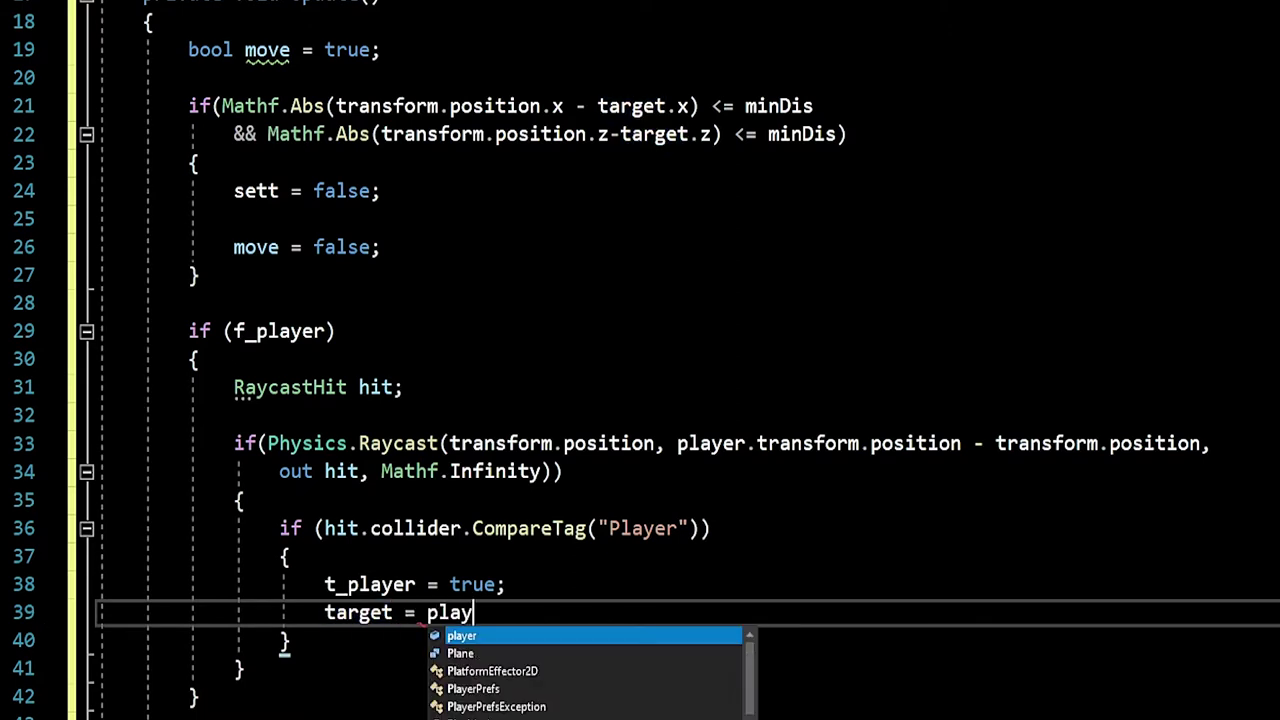
key("Tab")
type(".t")
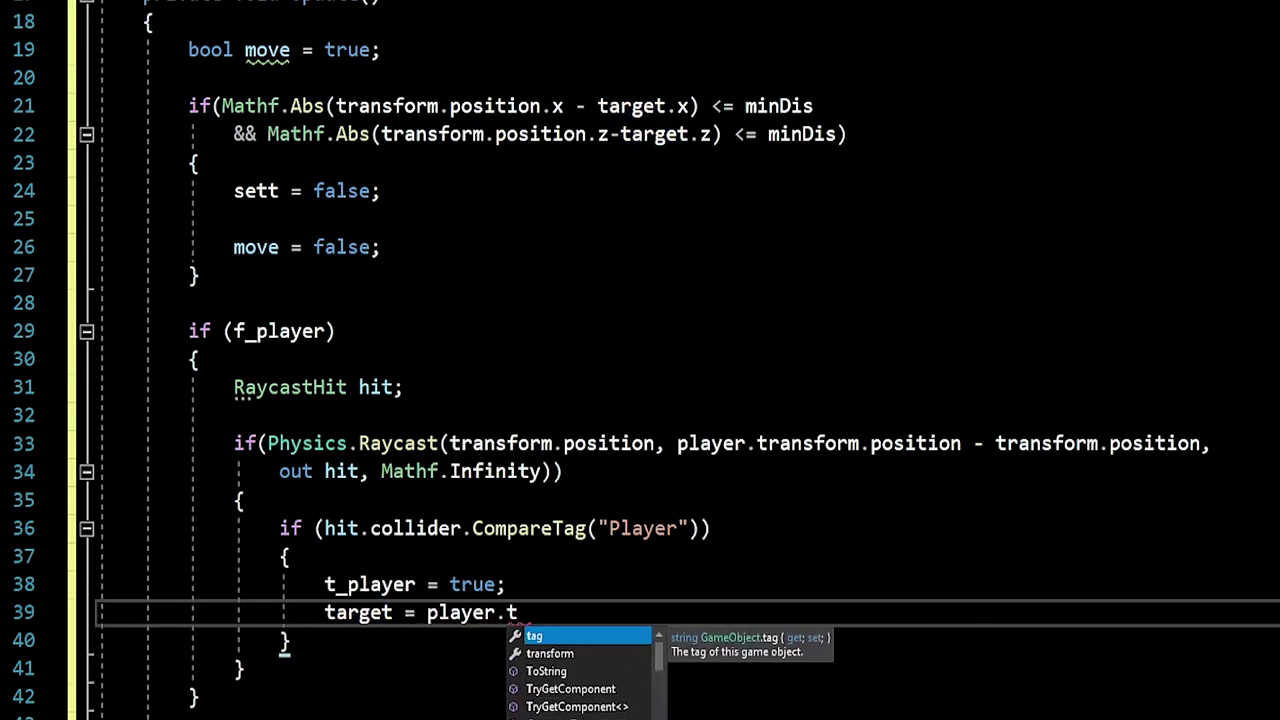
key("Down")
key("Tab")
type(".p")
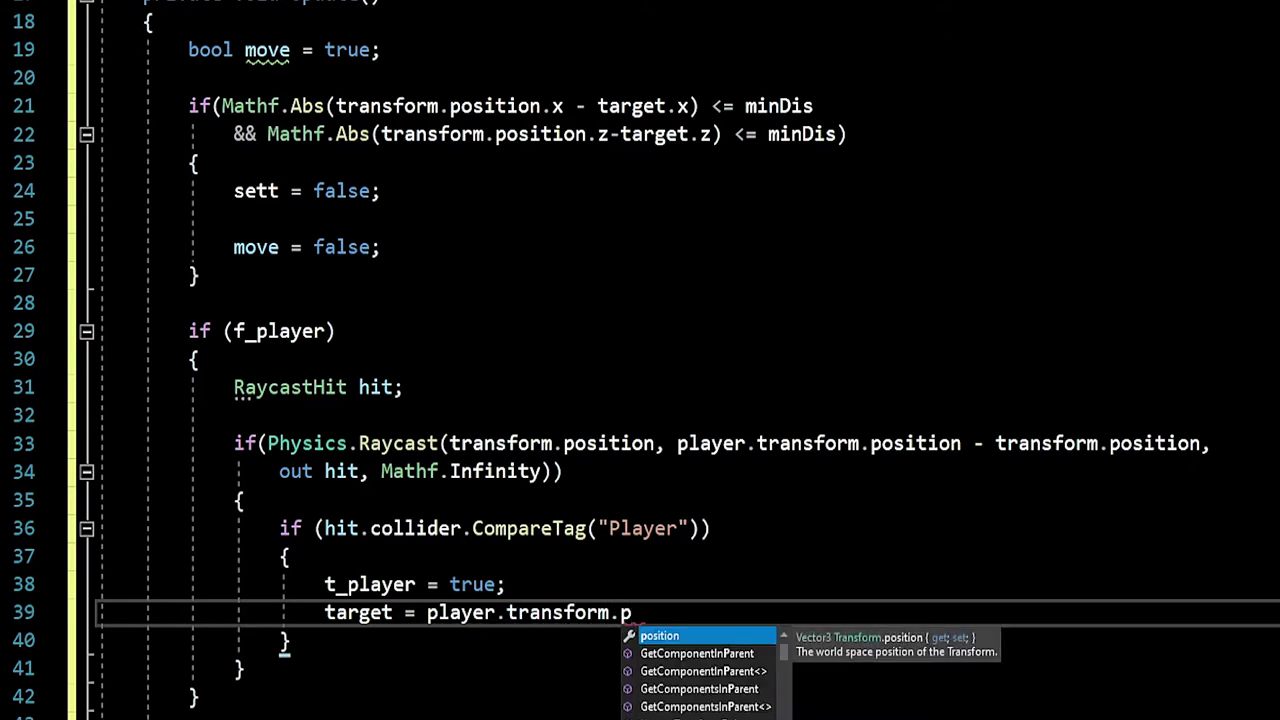
key("Tab")
type(";")
key("Return")
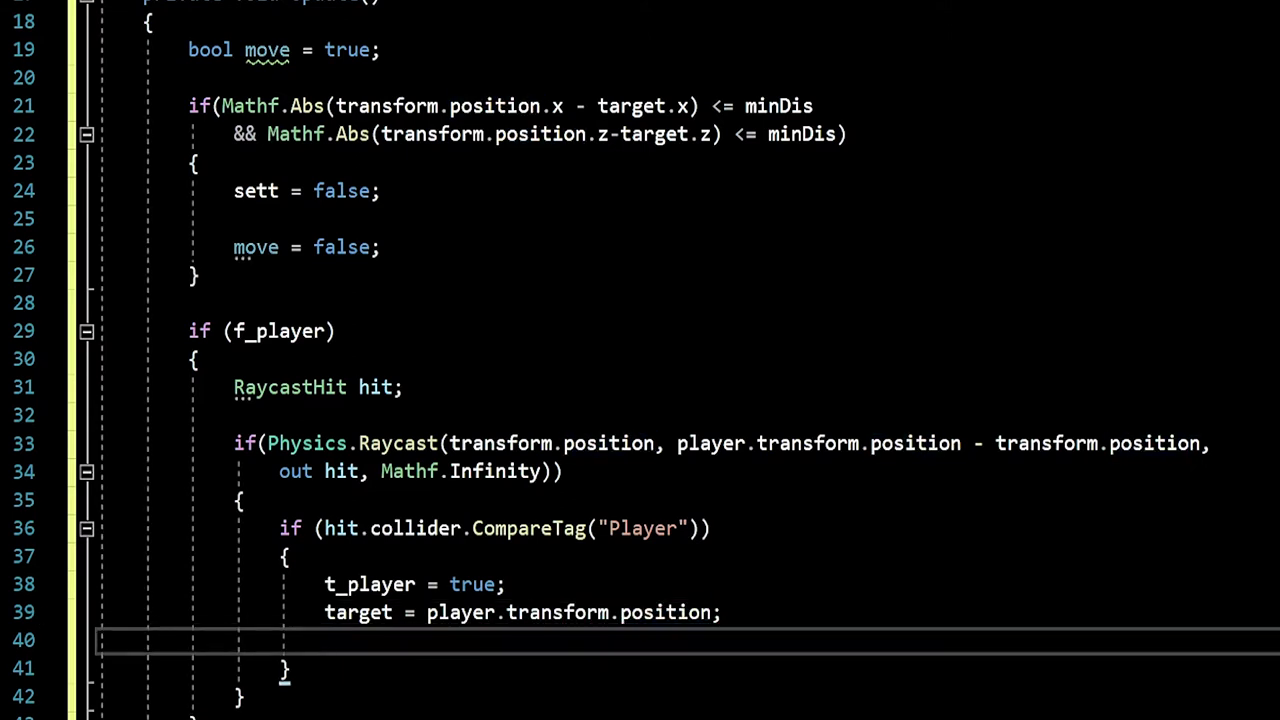
Add else t_player = false; and paste the same else after the raycast block.
key("Down")
key("Up")
key("Down")
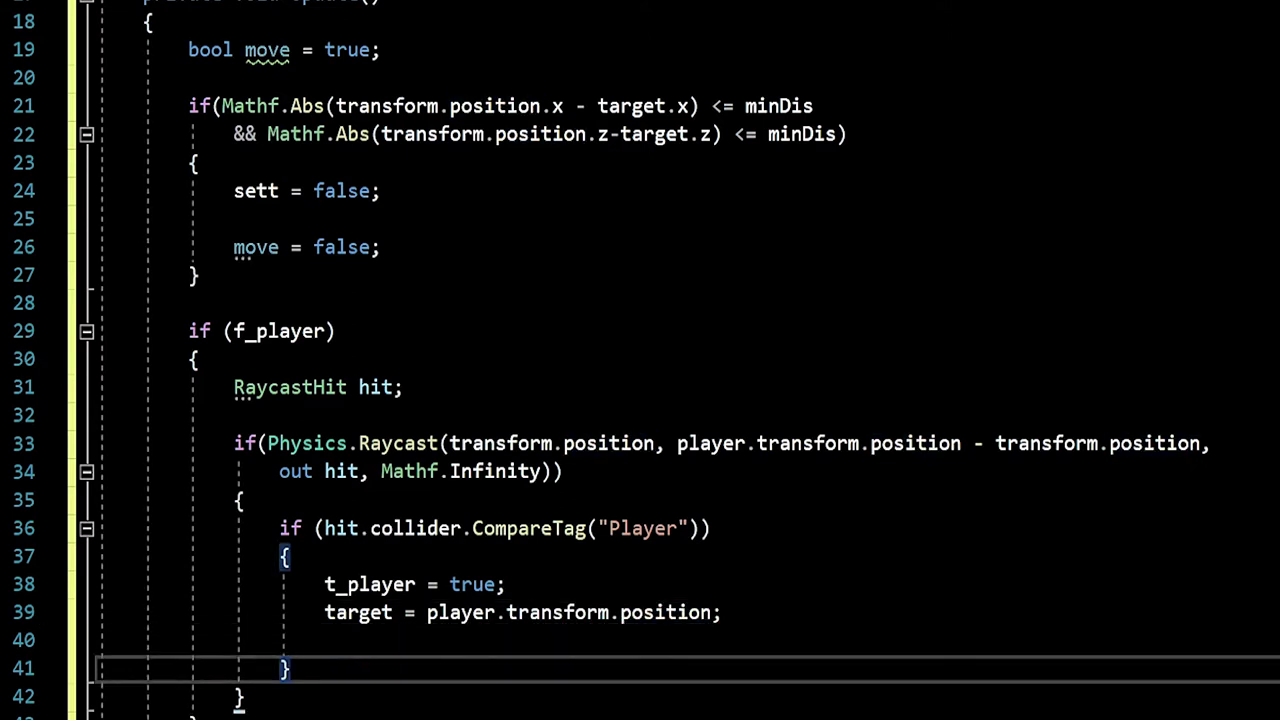
key("Down")
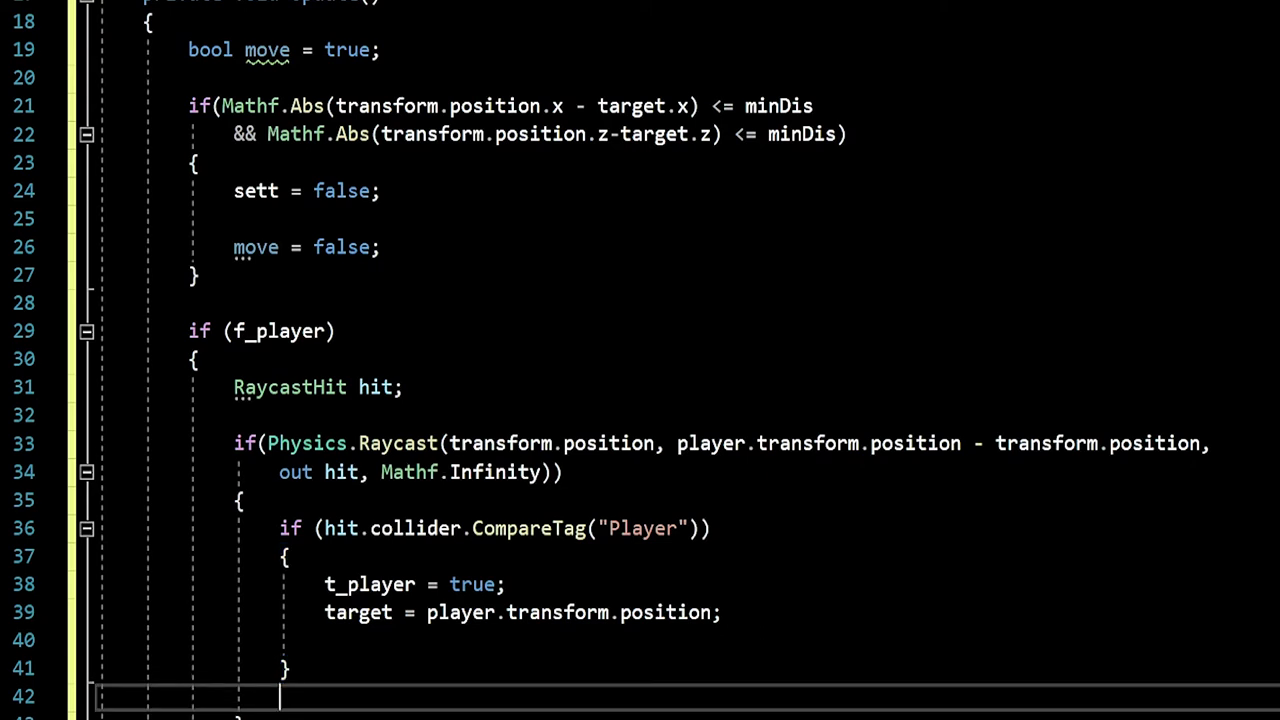
type("els")
key("Tab")
type("t")
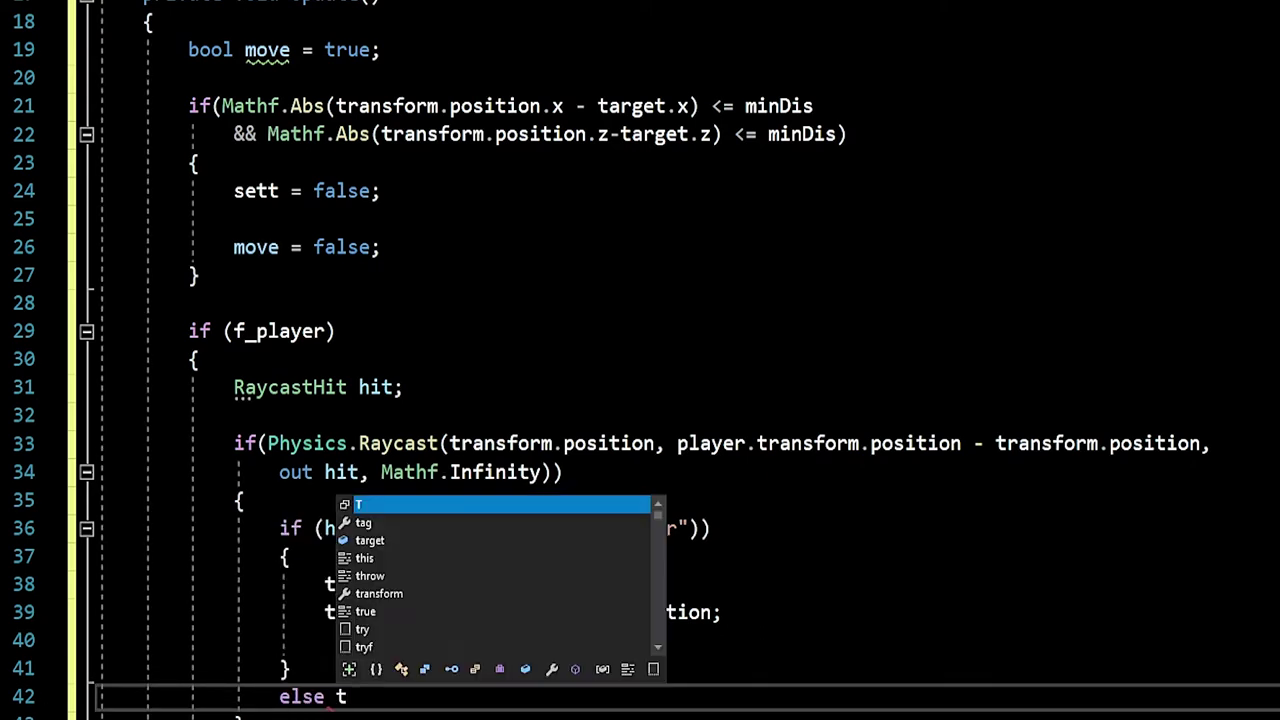
type("_p")
key("Tab")
type("= f")
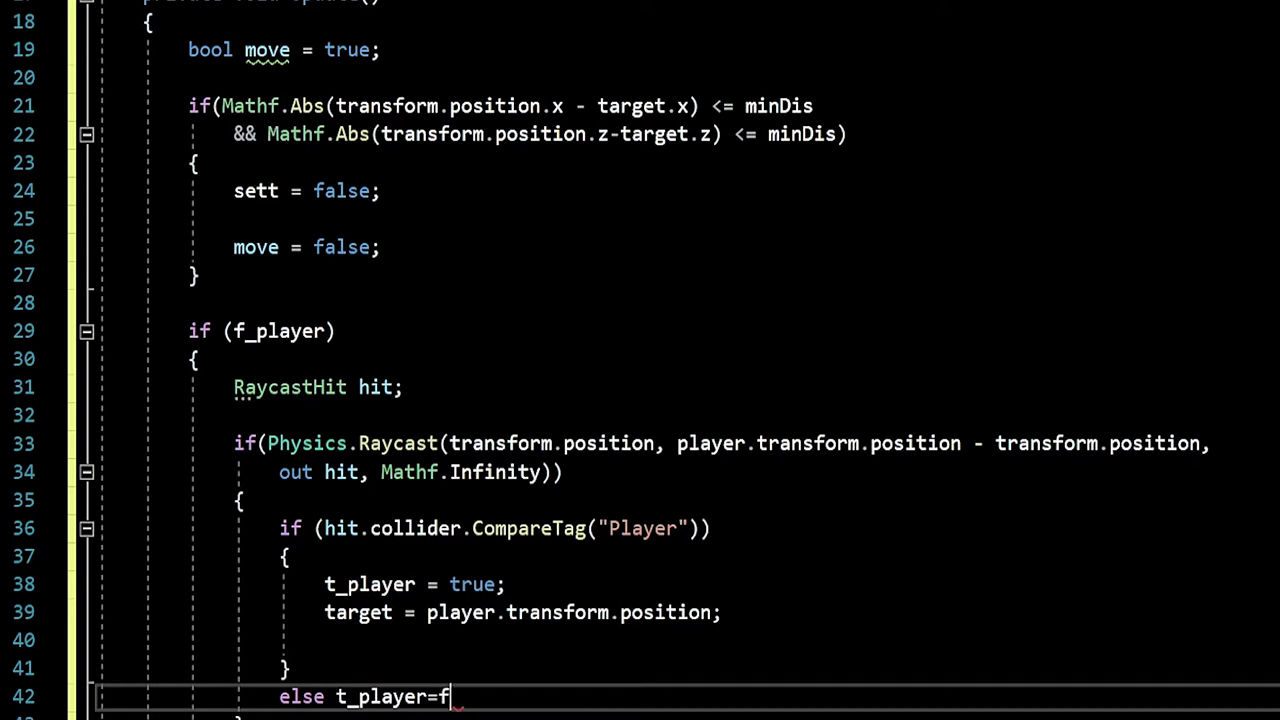
type("alse;")
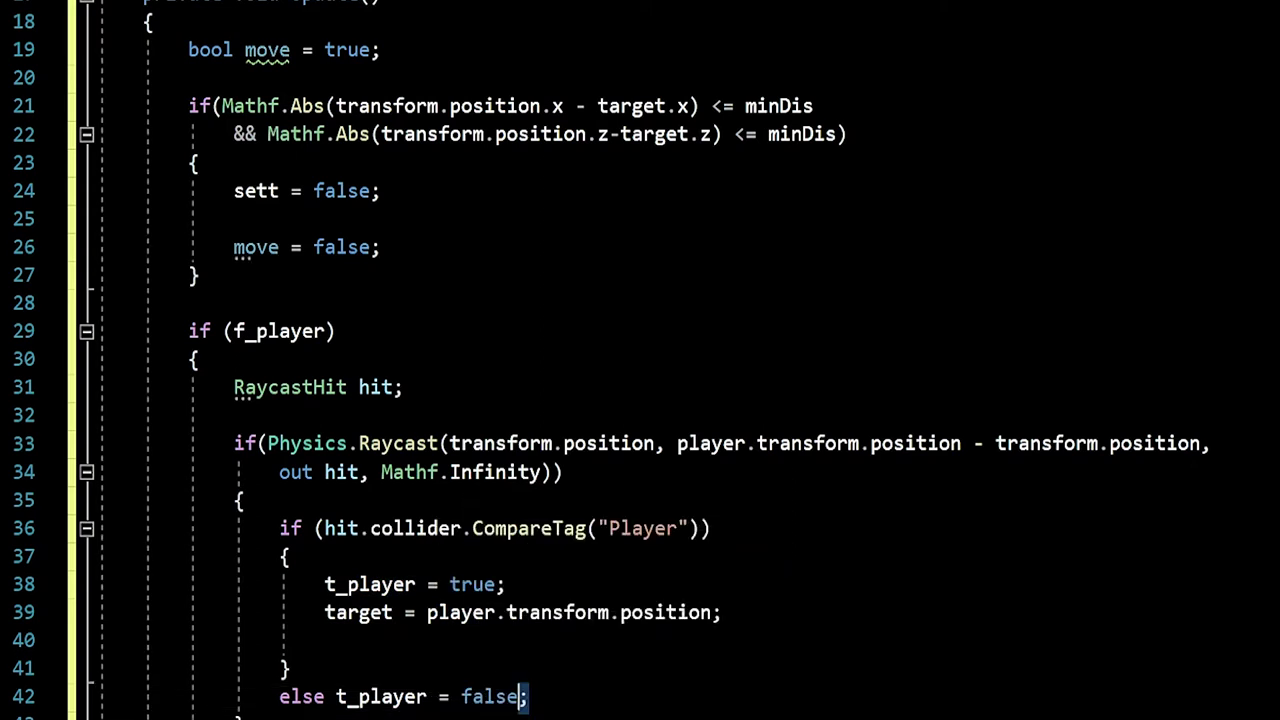
key("ctrl+shift+Left")
key("ctrl+shift+Left")
key("ctrl+shift+Left")
key("ctrl+shift+Left")
key("ctrl+c")
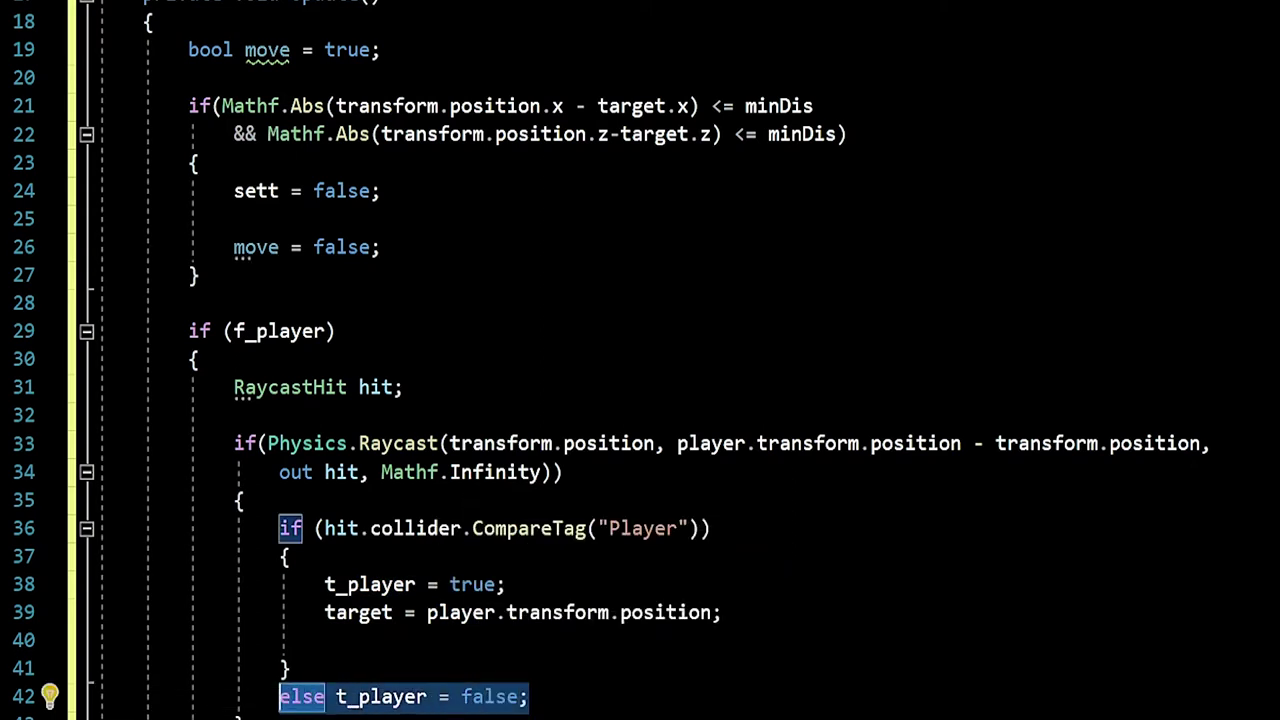
left_click(244, 716)
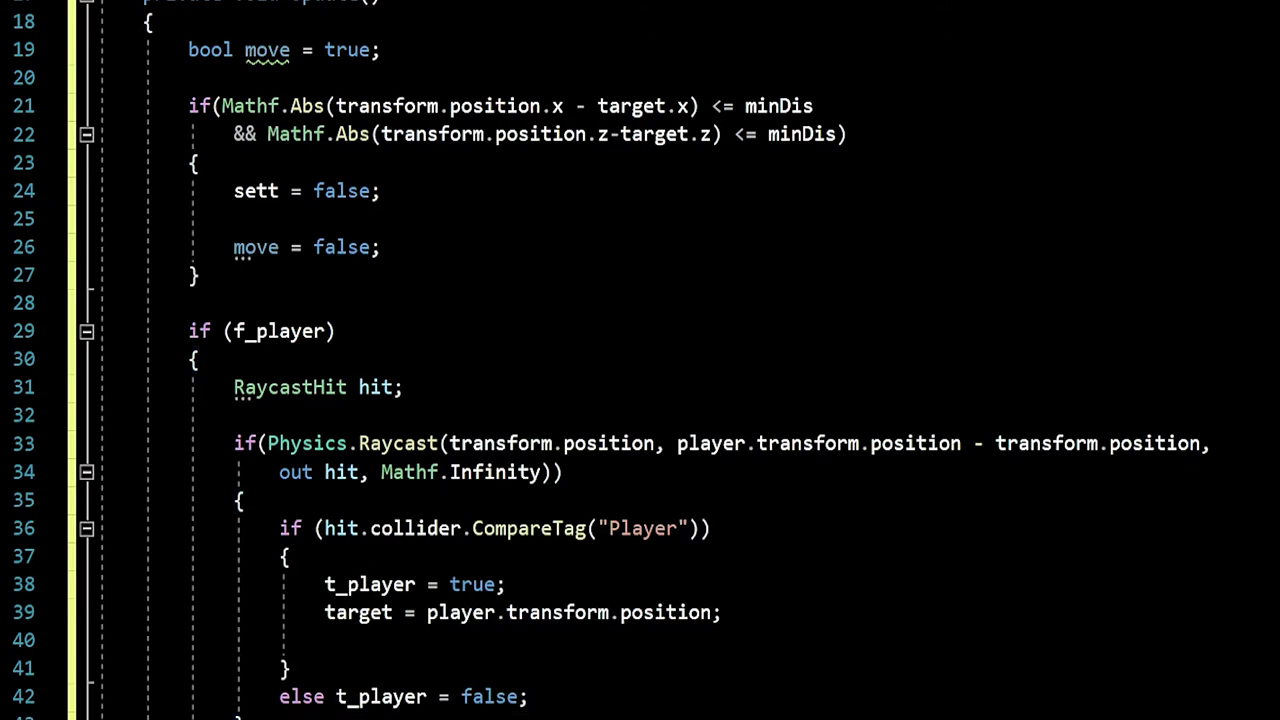
key("Return")
key("ctrl+v")
scroll(640, 360, "down", 4)
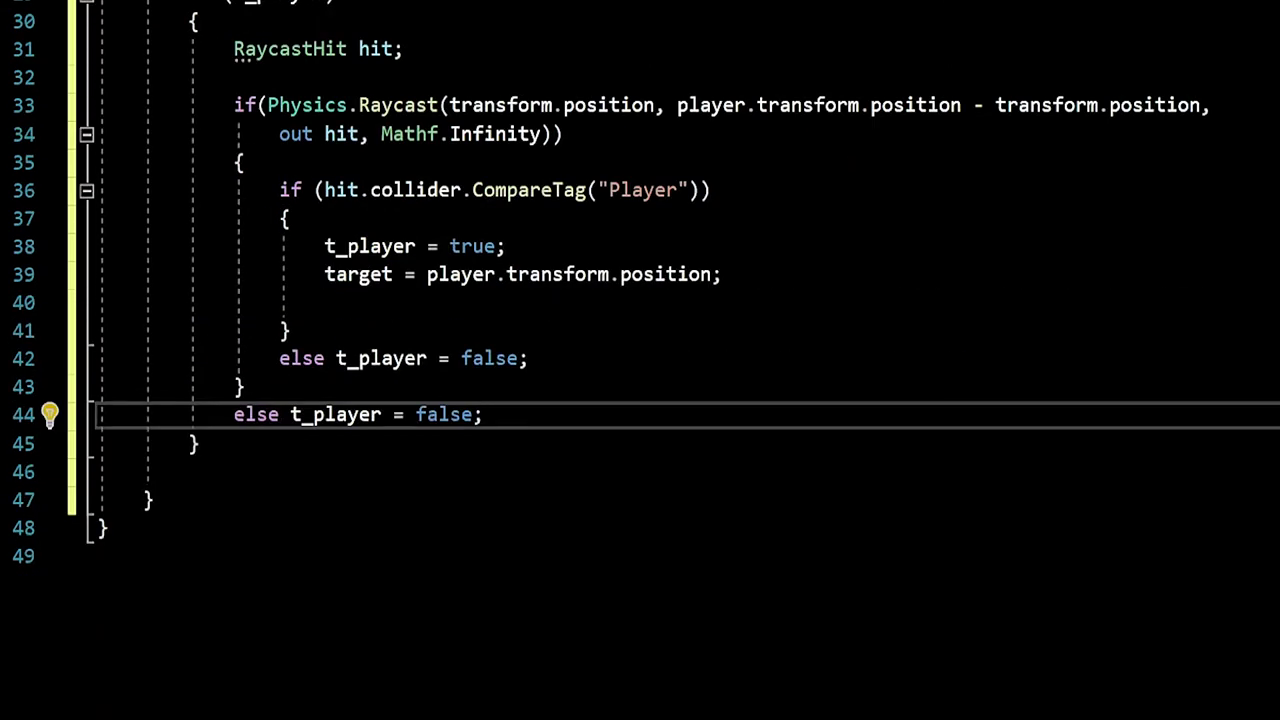
left_click(312, 471)
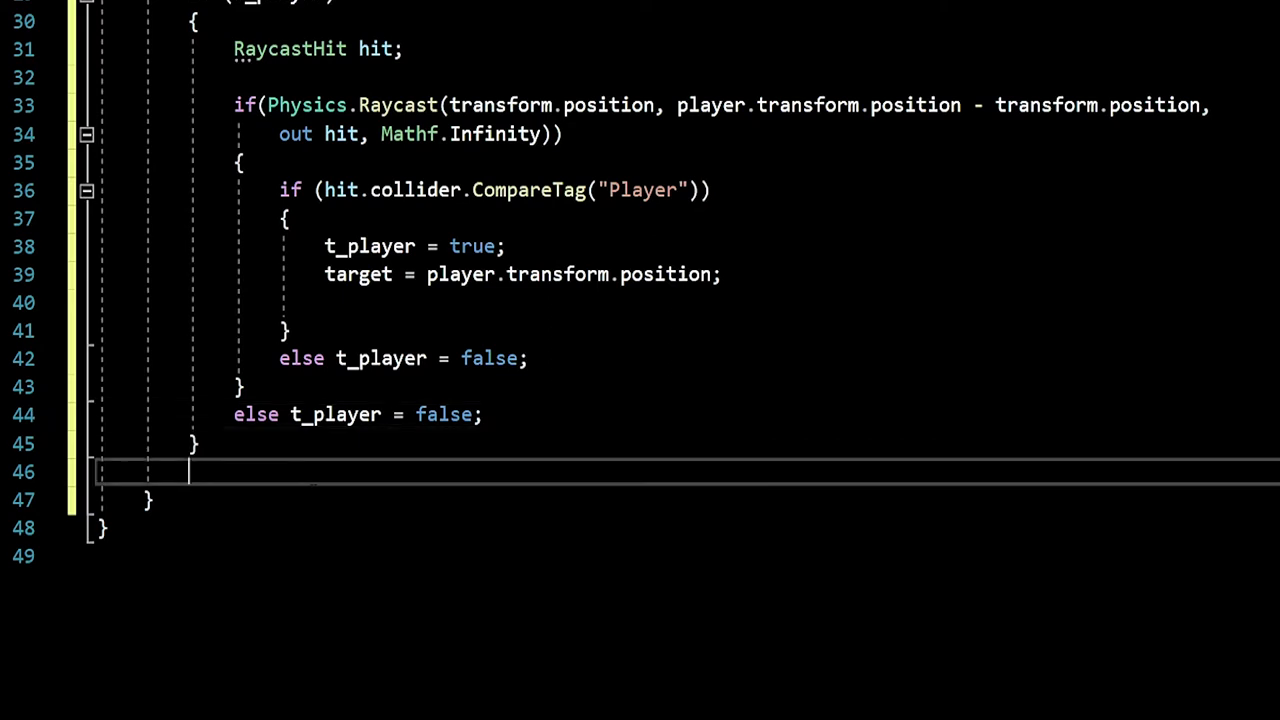
Add blank lines and open an if (!t_player) block containing a nested if (!sett) block.
key("Return")
key("Up")
key("Down")
key("Return")
key("Up")
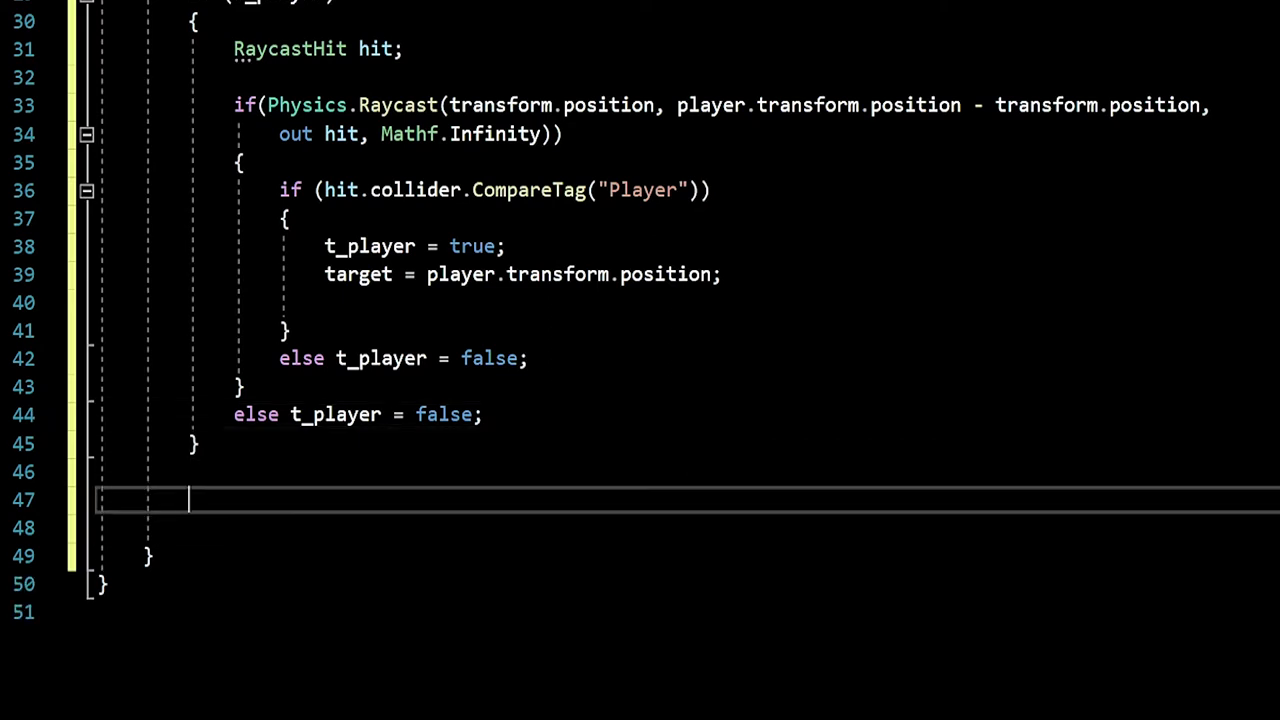
type("if")
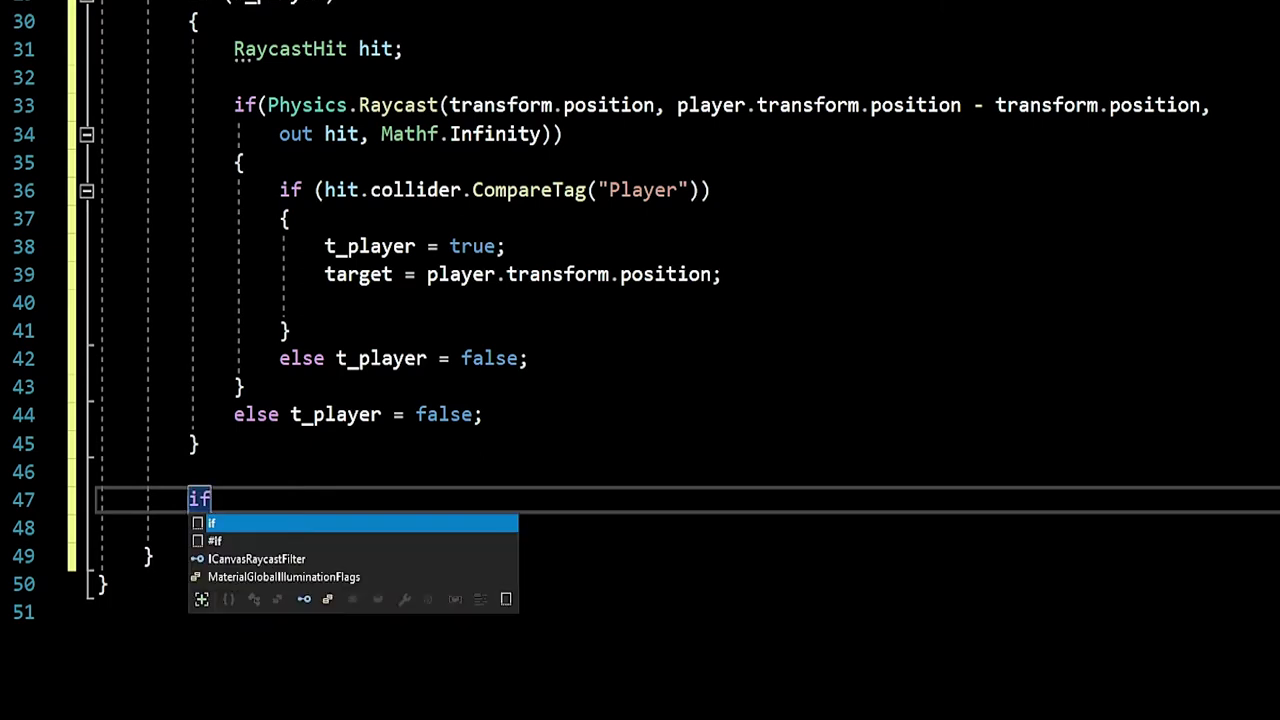
type("(!")
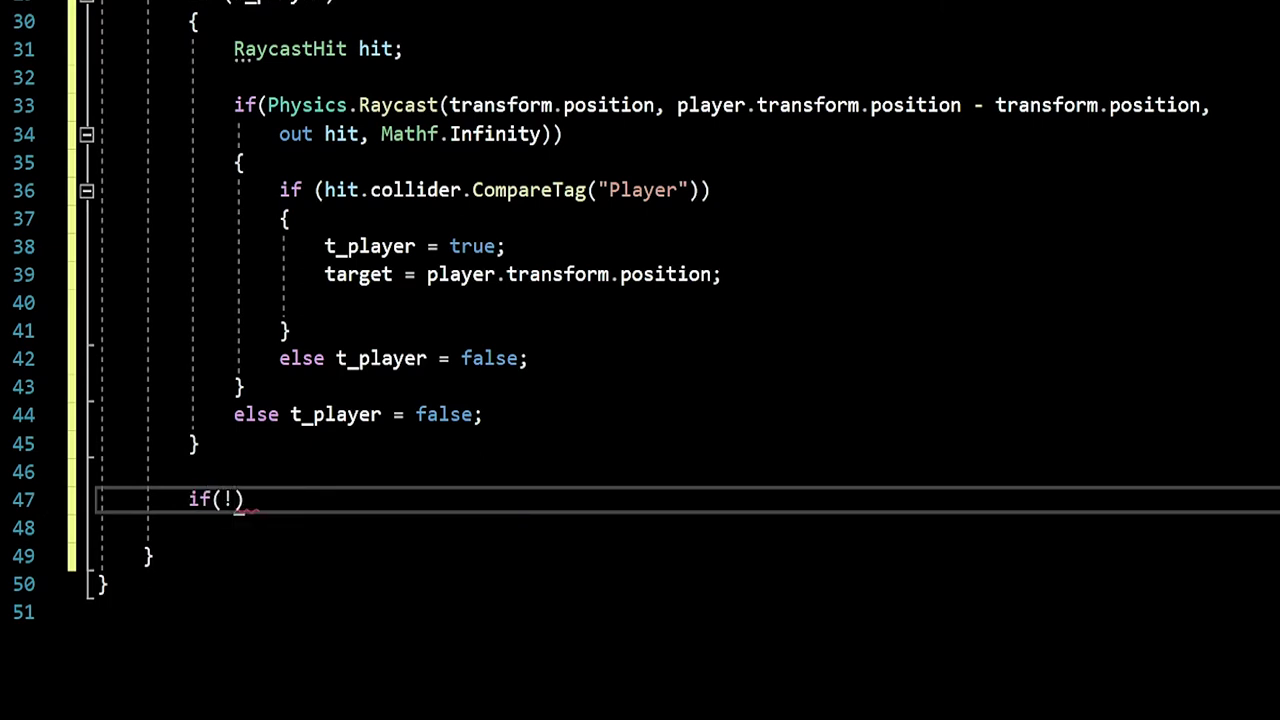
type("t_p")
key("Tab")
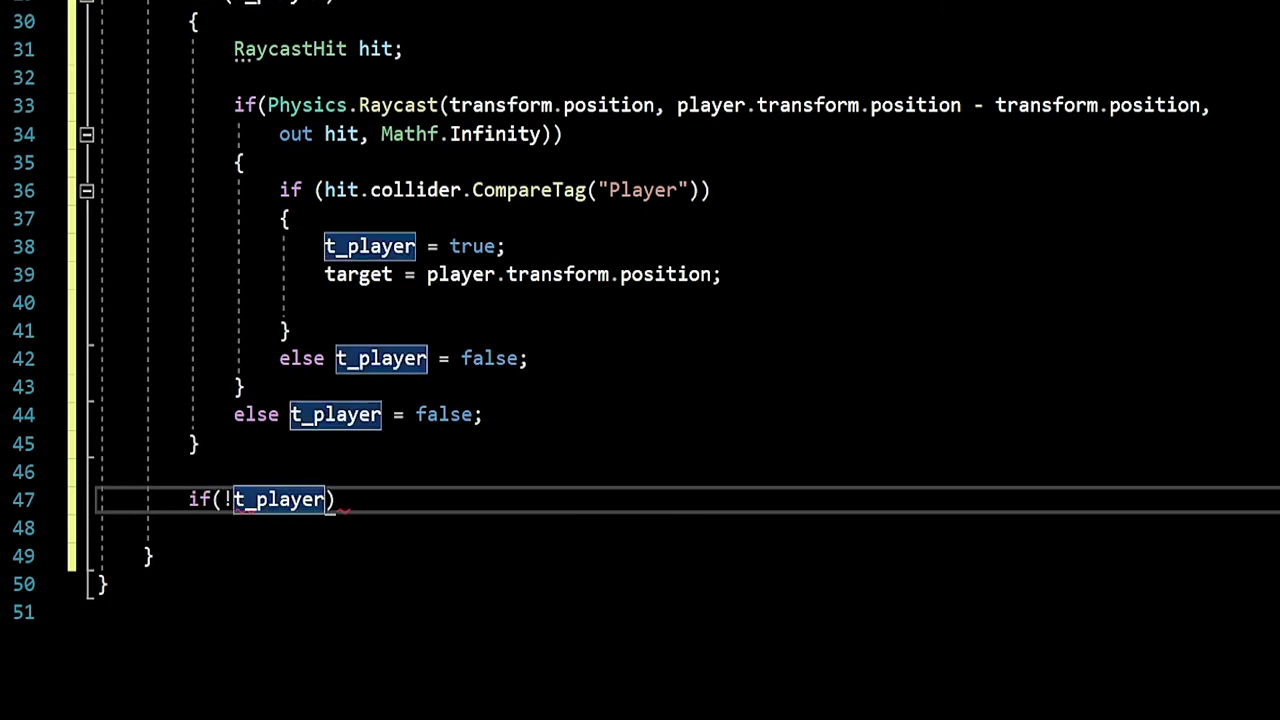
type(")")
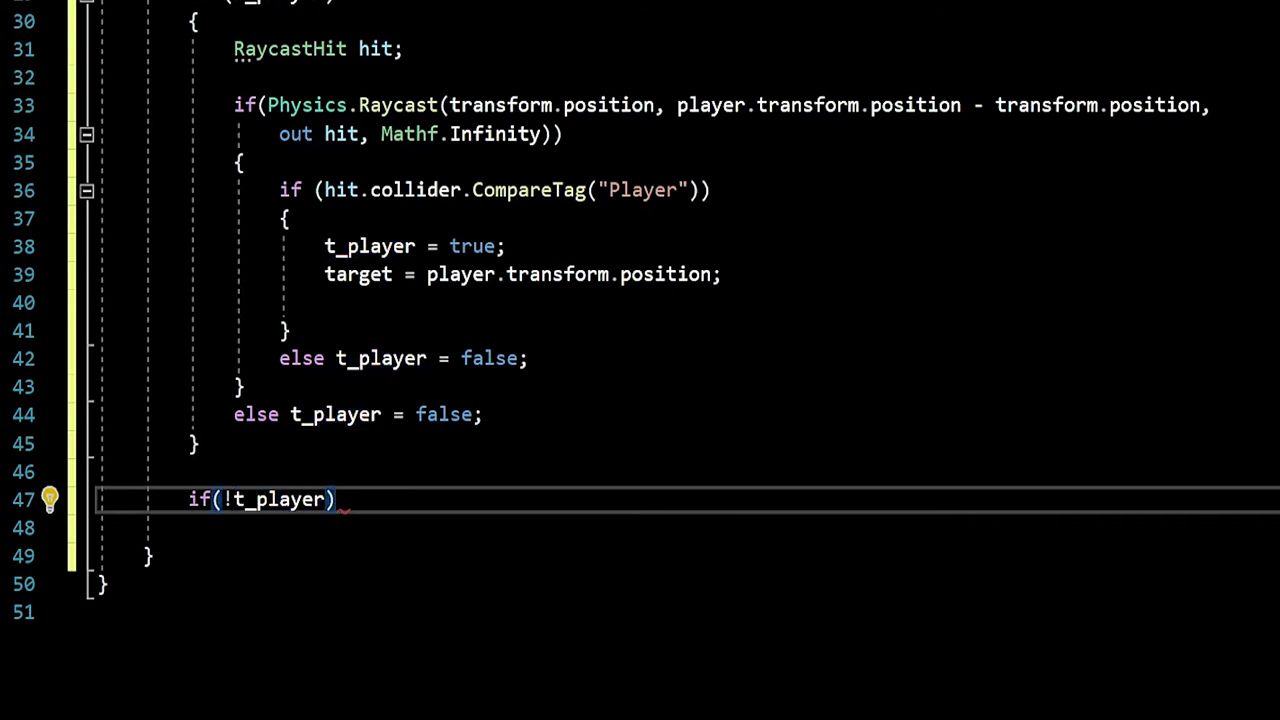
type("{")
key("Return")
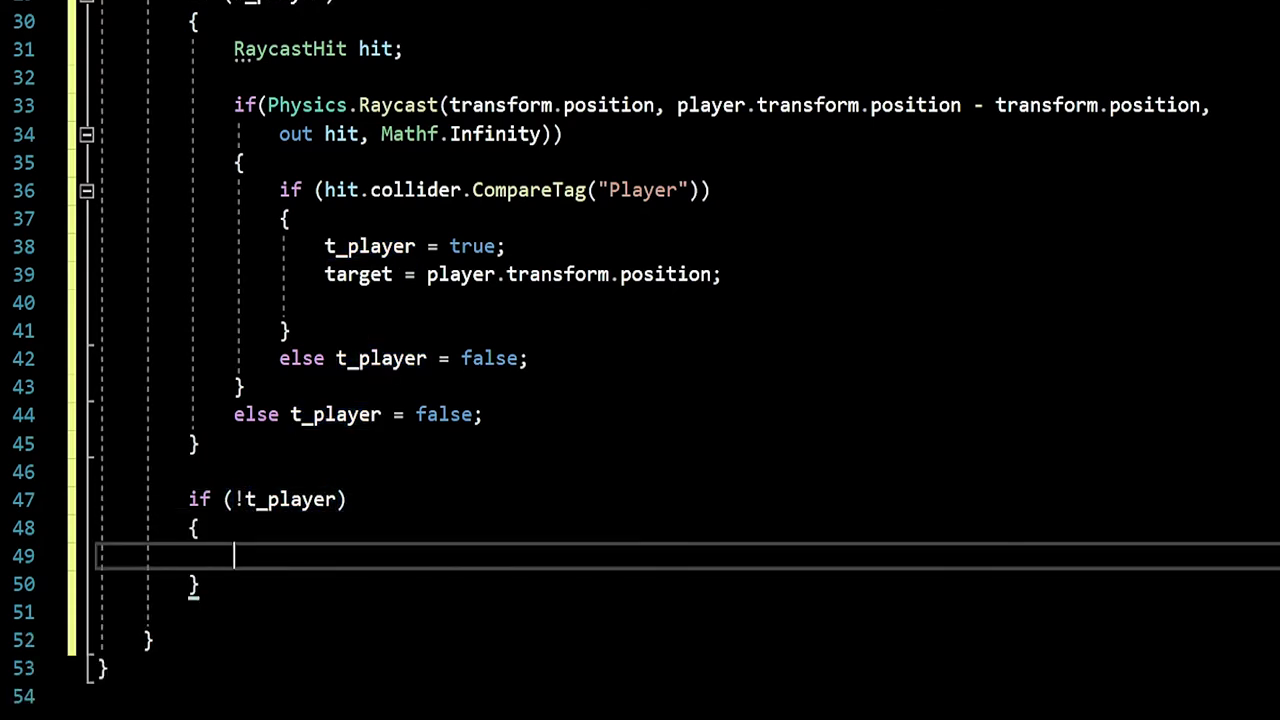
type("if(!")
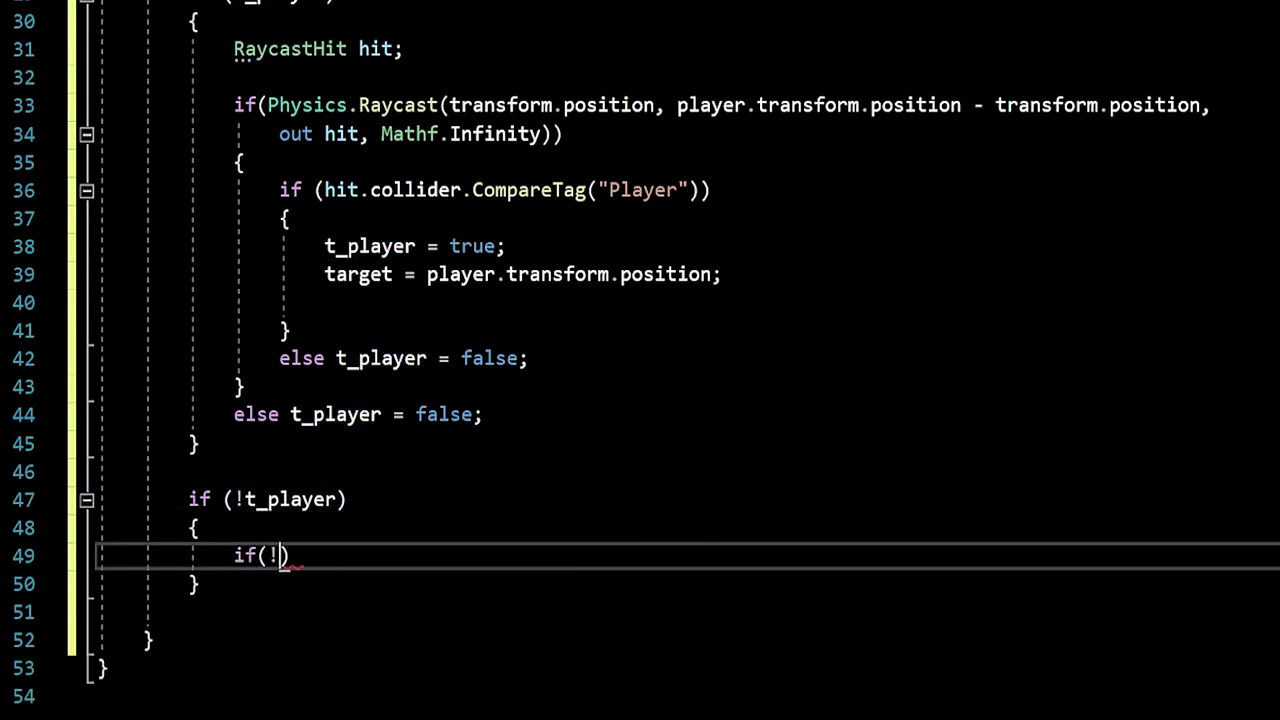
type("sett")
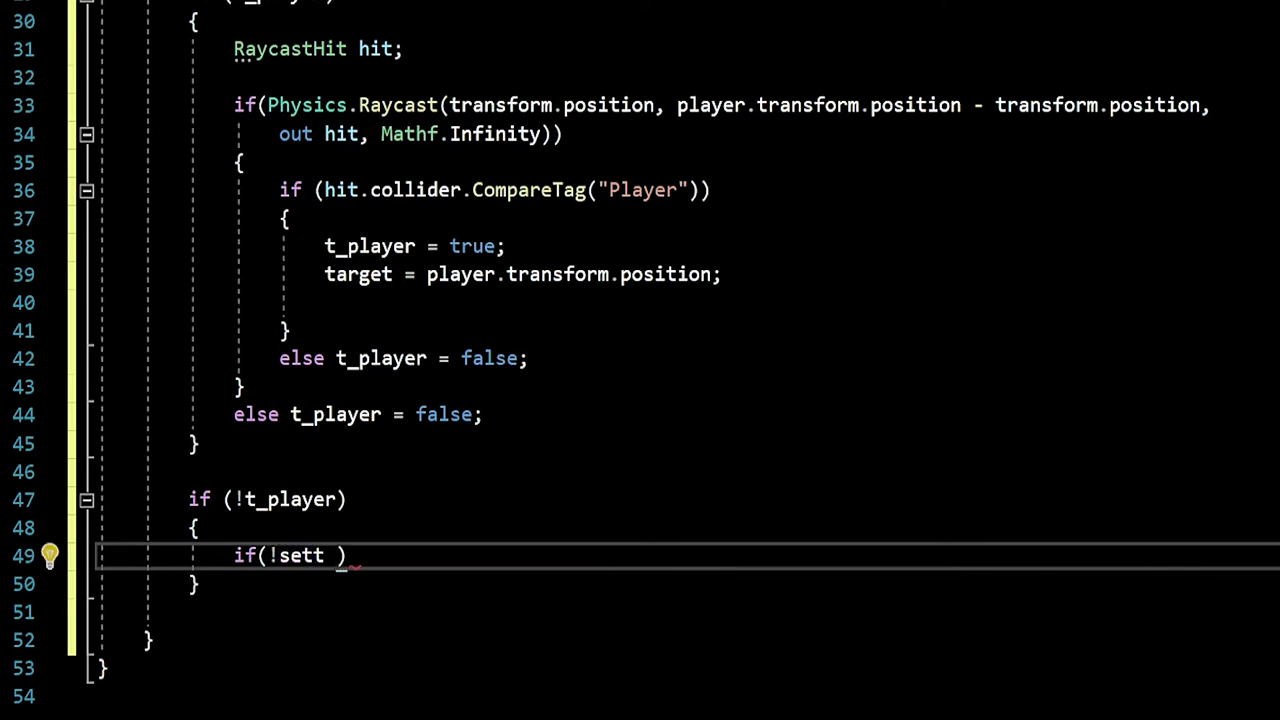
key("BackSpace")
type("){")
key("Return")
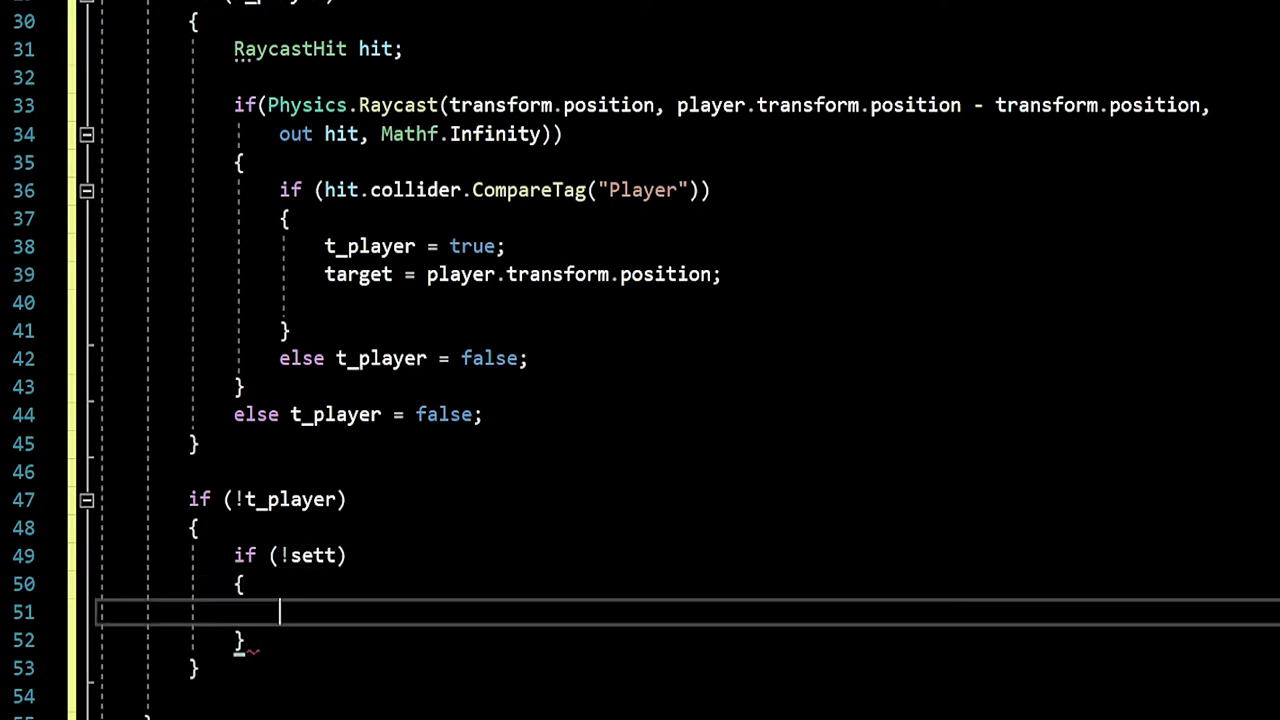
Declare Vector3 t = Random.insideUnitSphere * radius, then add transform.position to t.
type("Vec")
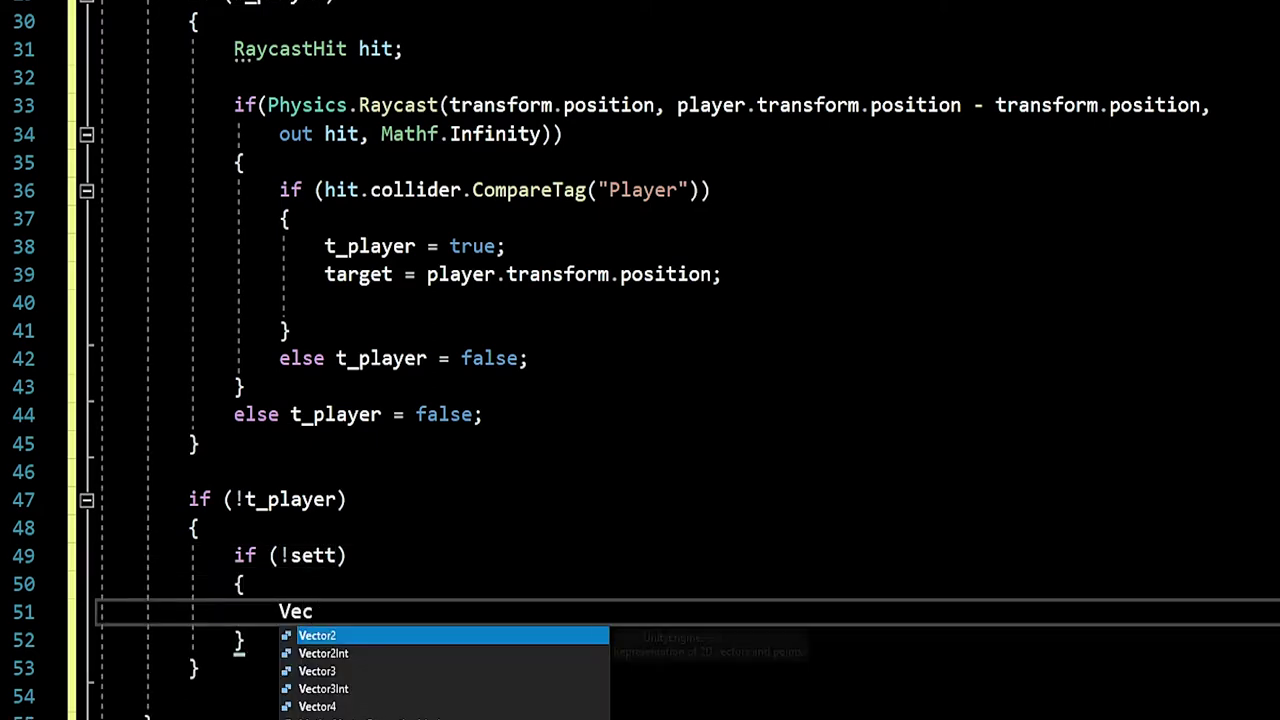
key("Down")
key("Down")
key("Tab")
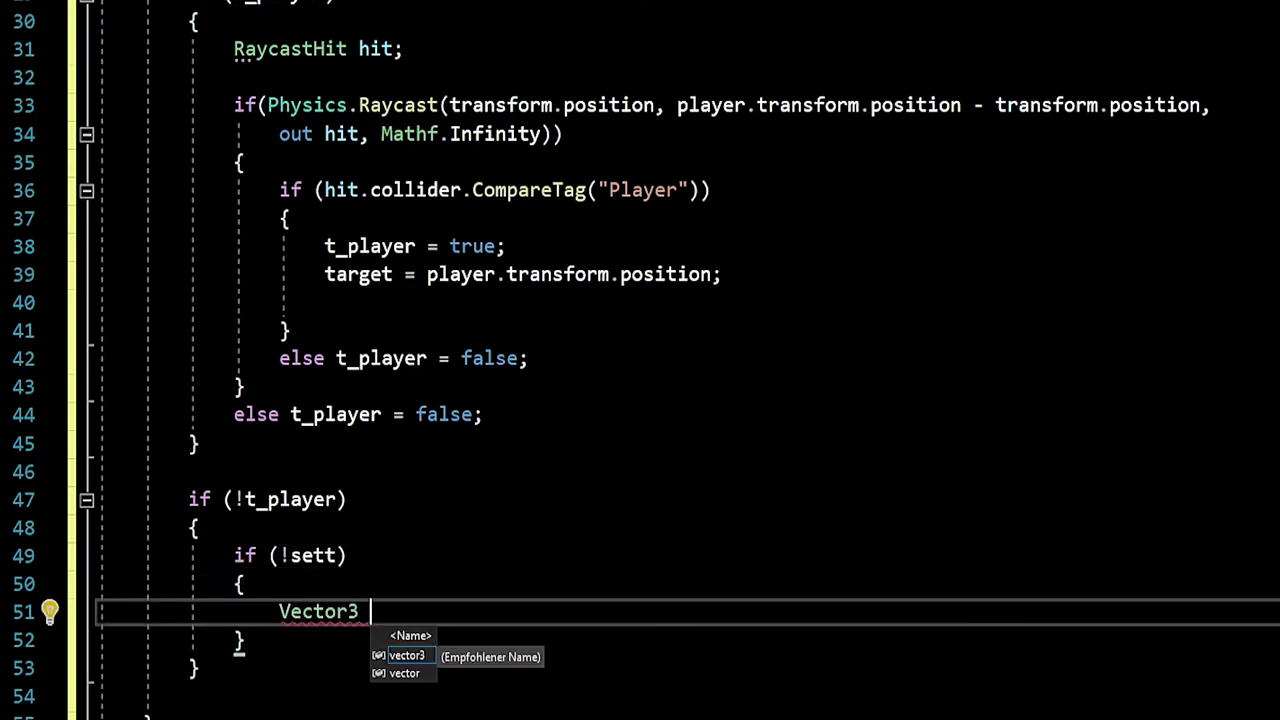
type("t = ")
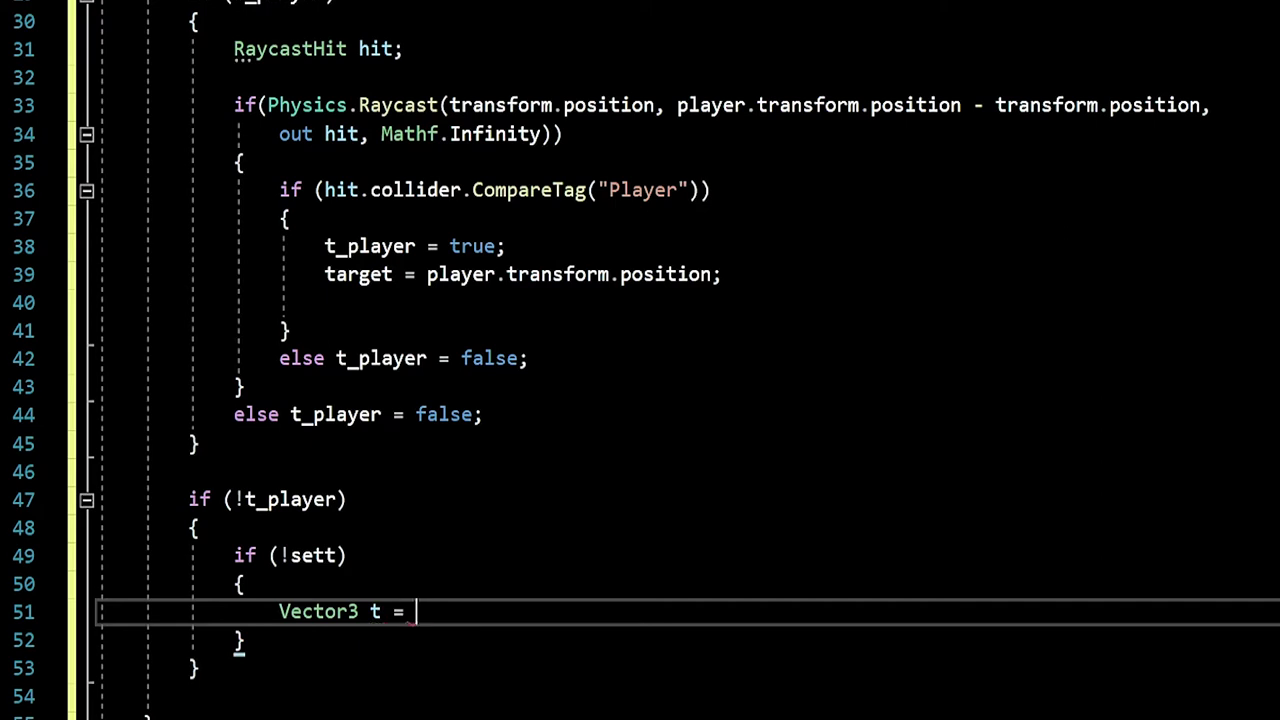
type("Random.")
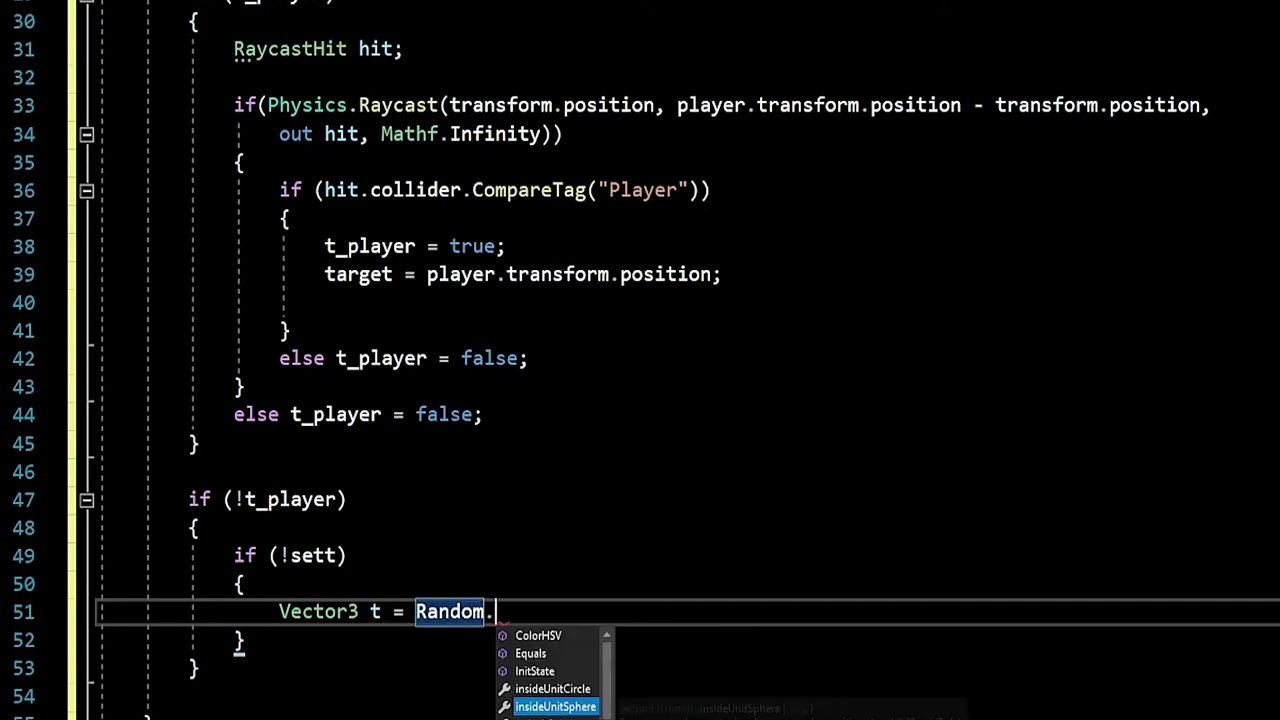
key("Tab")
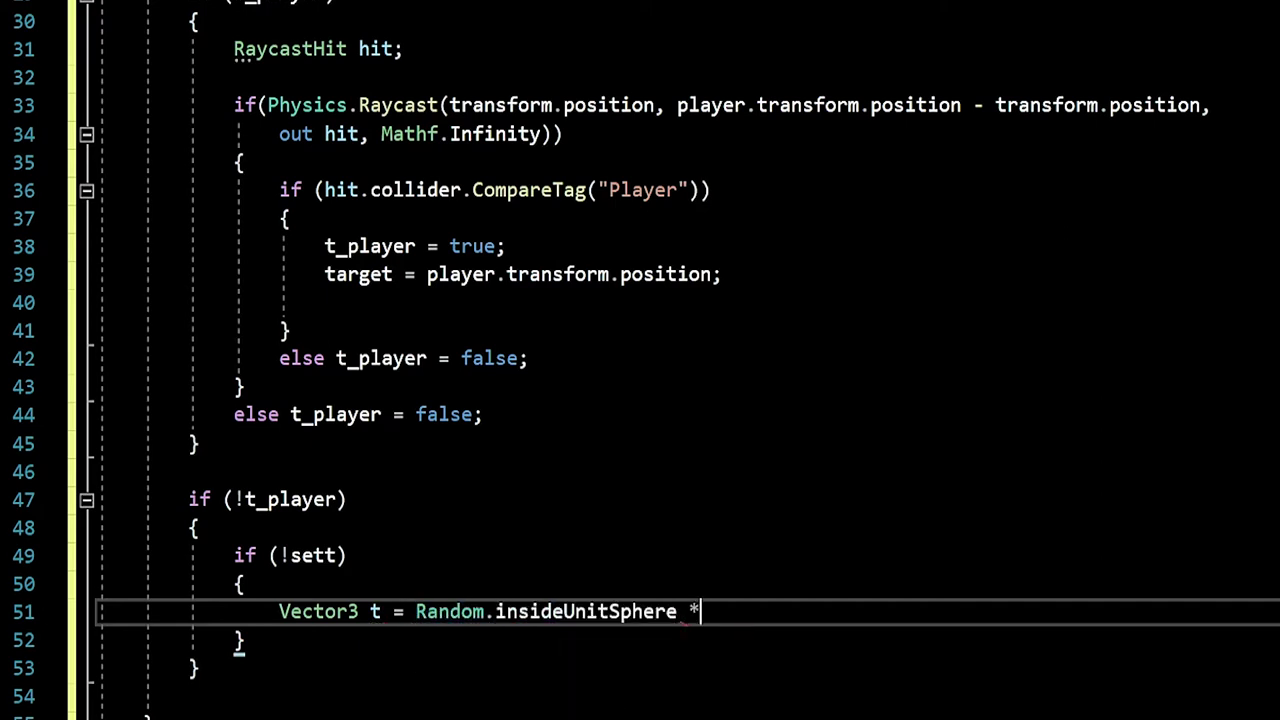
type(" ra")
key("Tab")
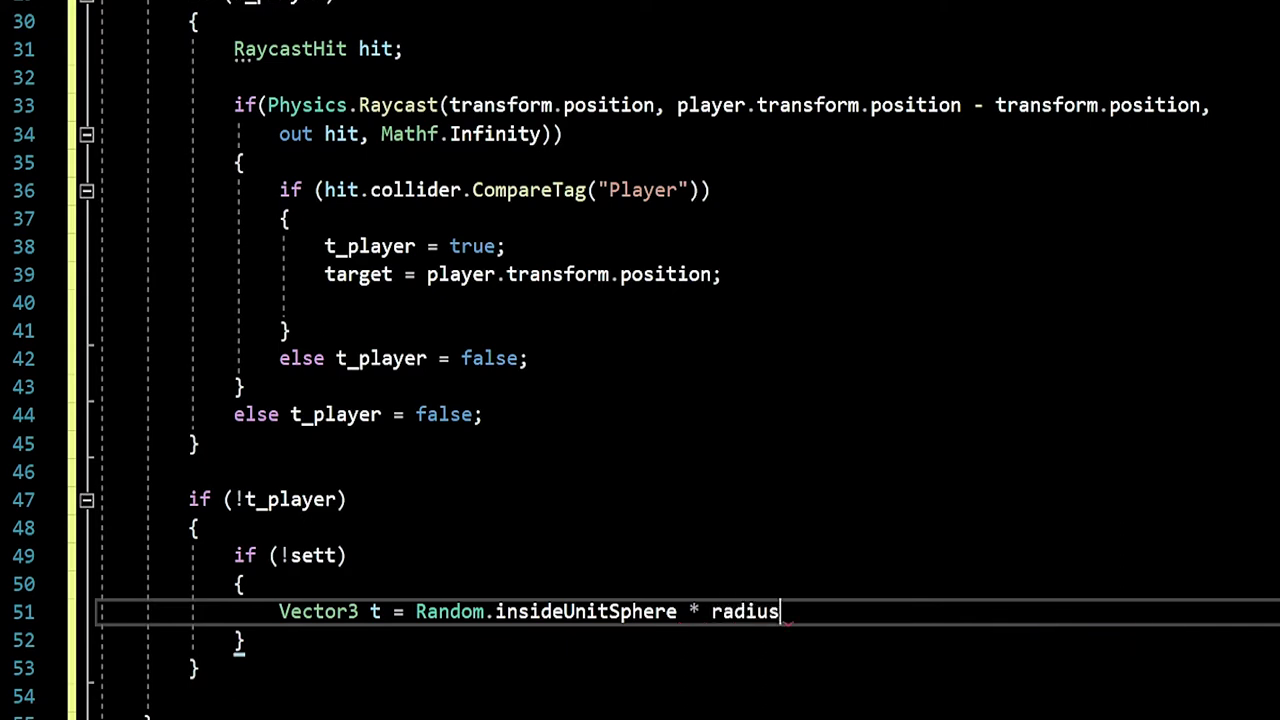
type(";")
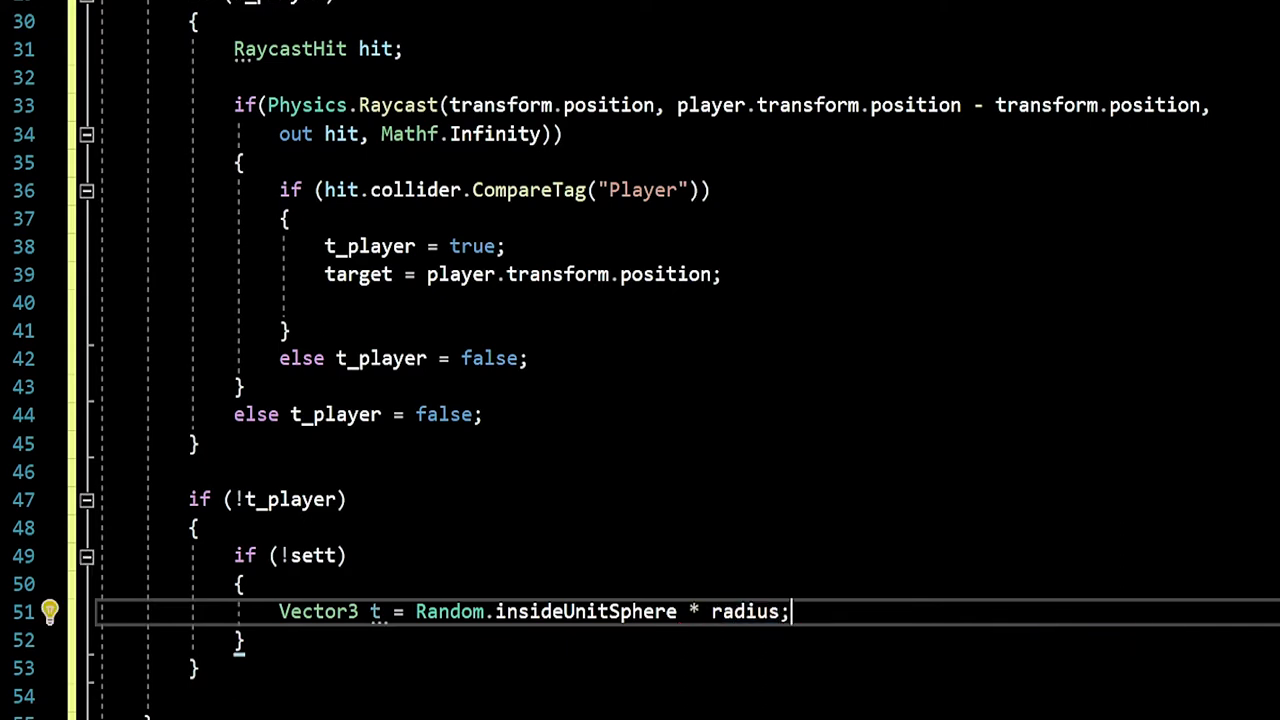
key("Return")
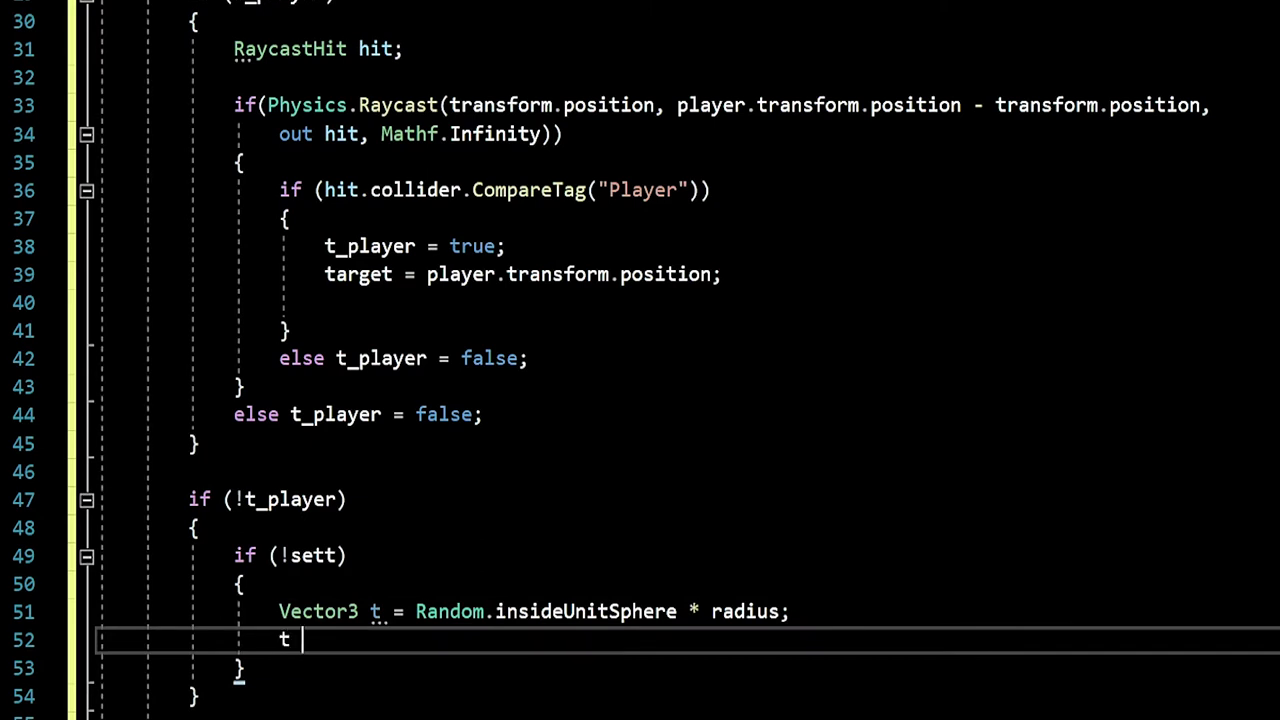
type("+= t")
type("a")
key("BackSpace")
type("r")
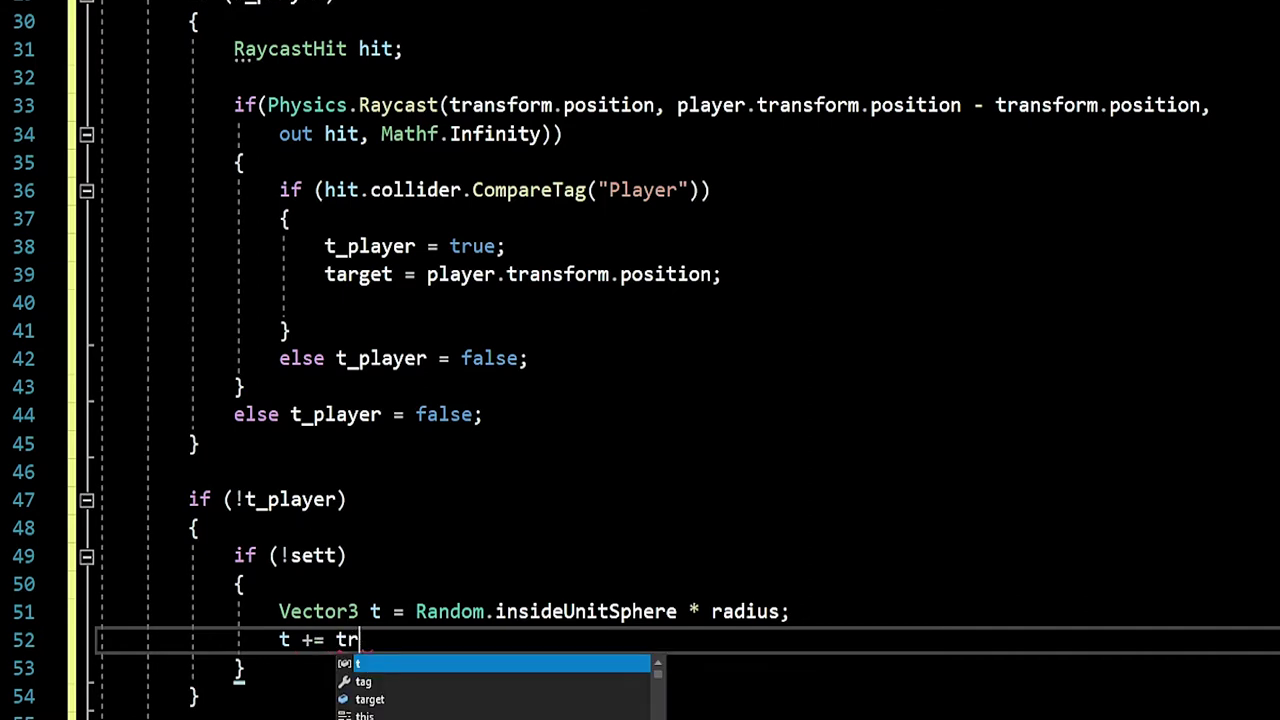
type("ansform.p")
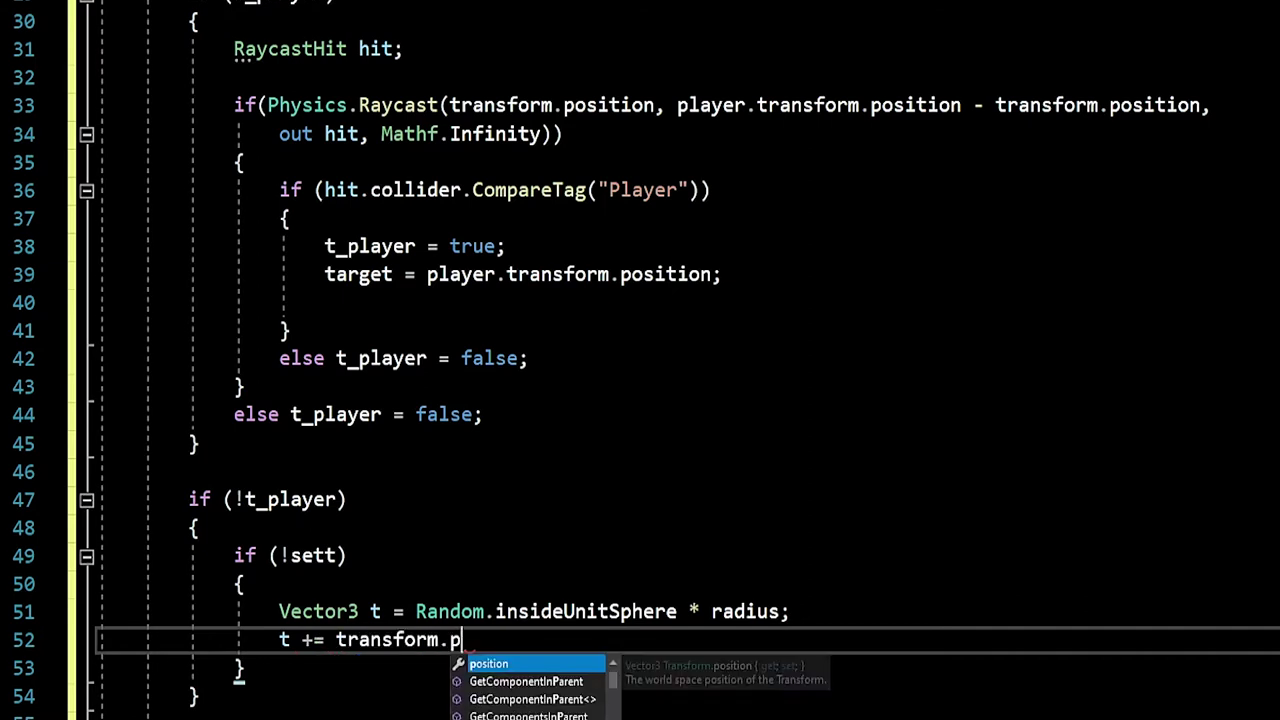
type("osition;")
key("Return")
key("Return")
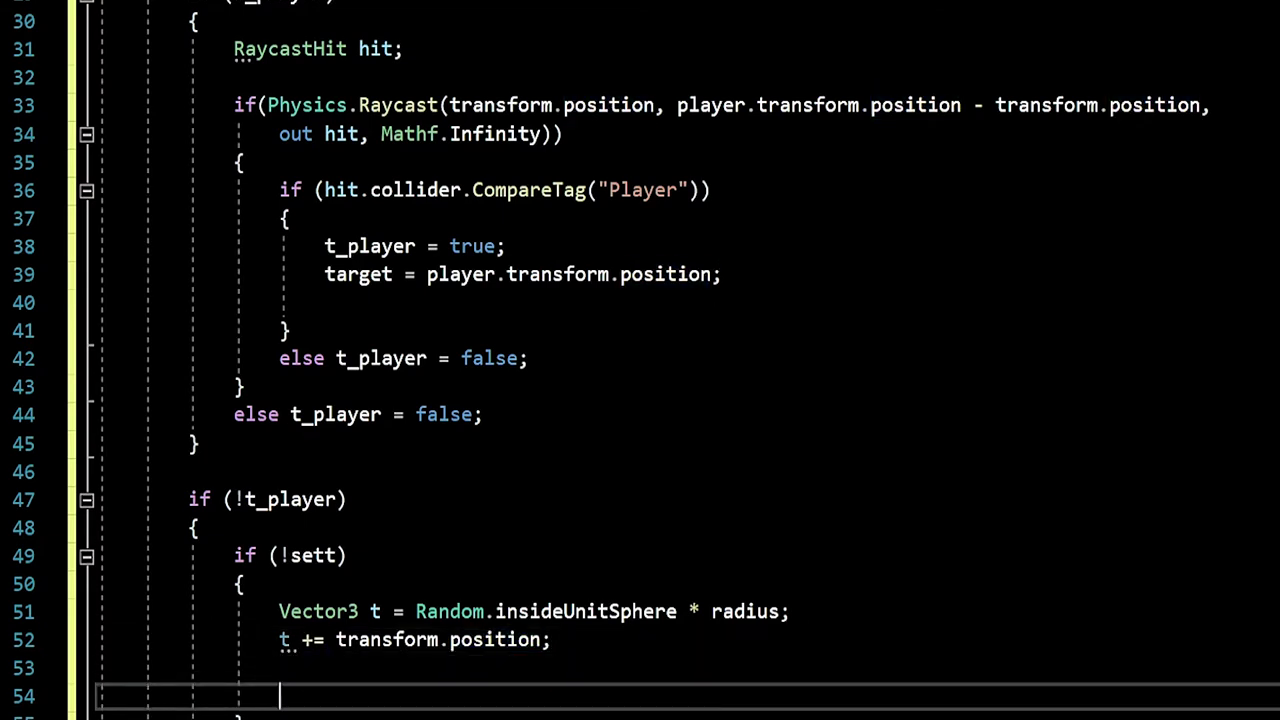
Declare a NavMeshHit hit variable, followed by blank lines.
scroll(640, 360, "down", 2)
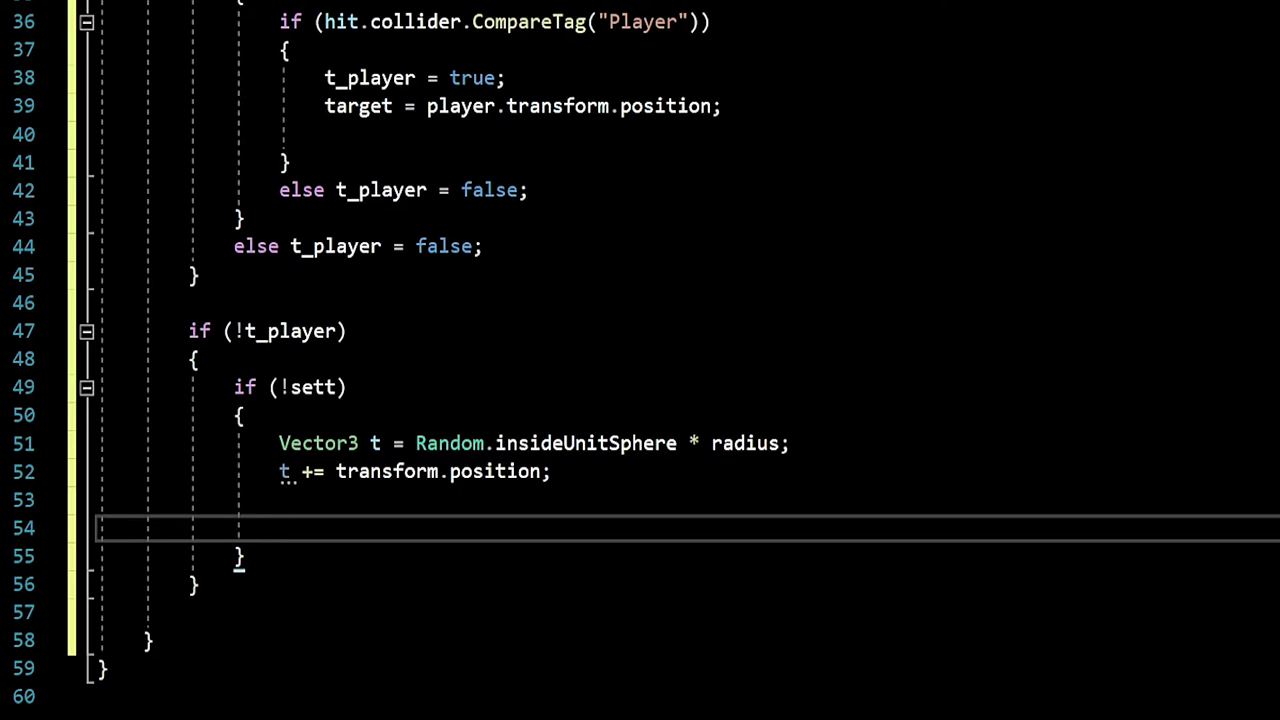
type("Navme")
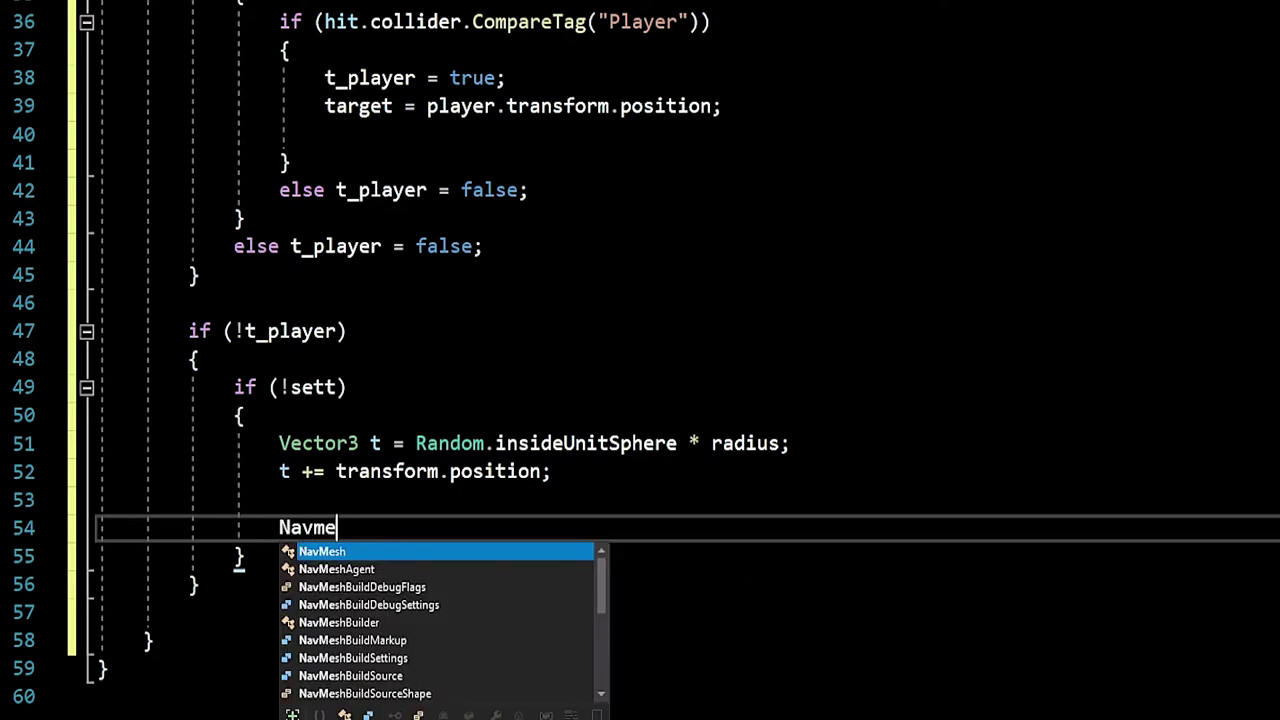
type(".e")
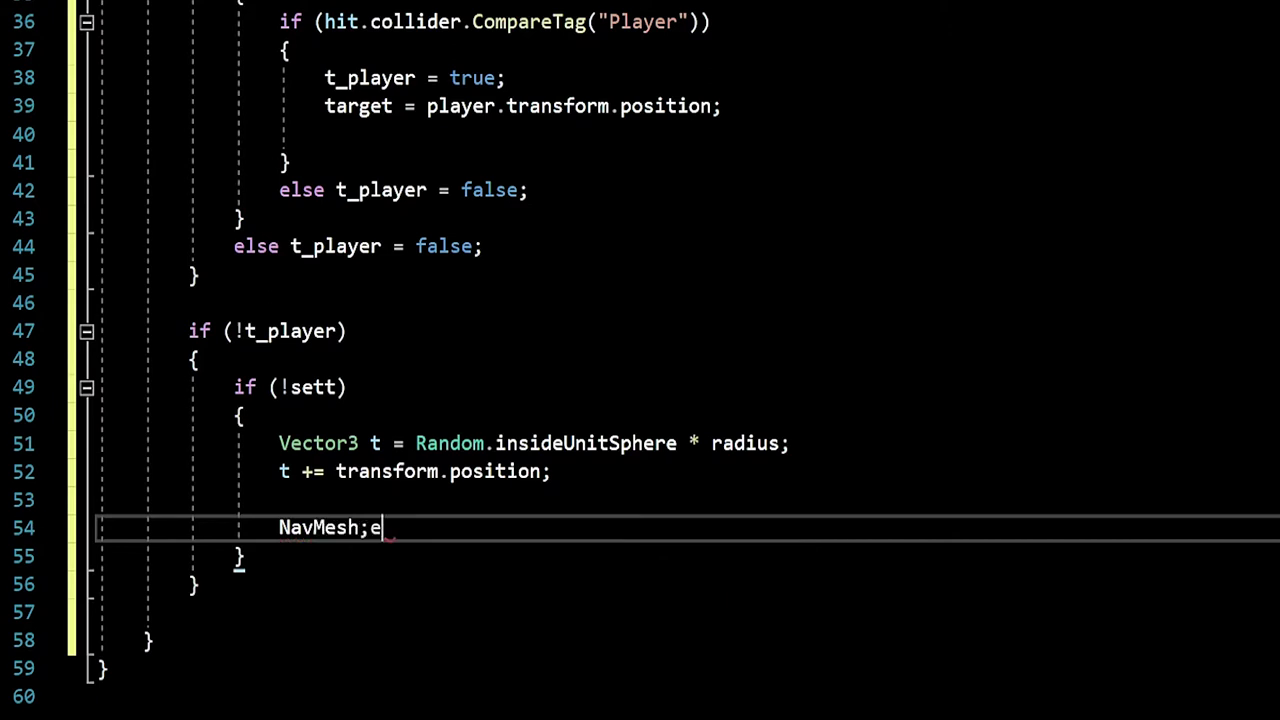
key("BackSpace")
key("BackSpace")
key("BackSpace")
type("Hi")
key("Tab")
type("hit")
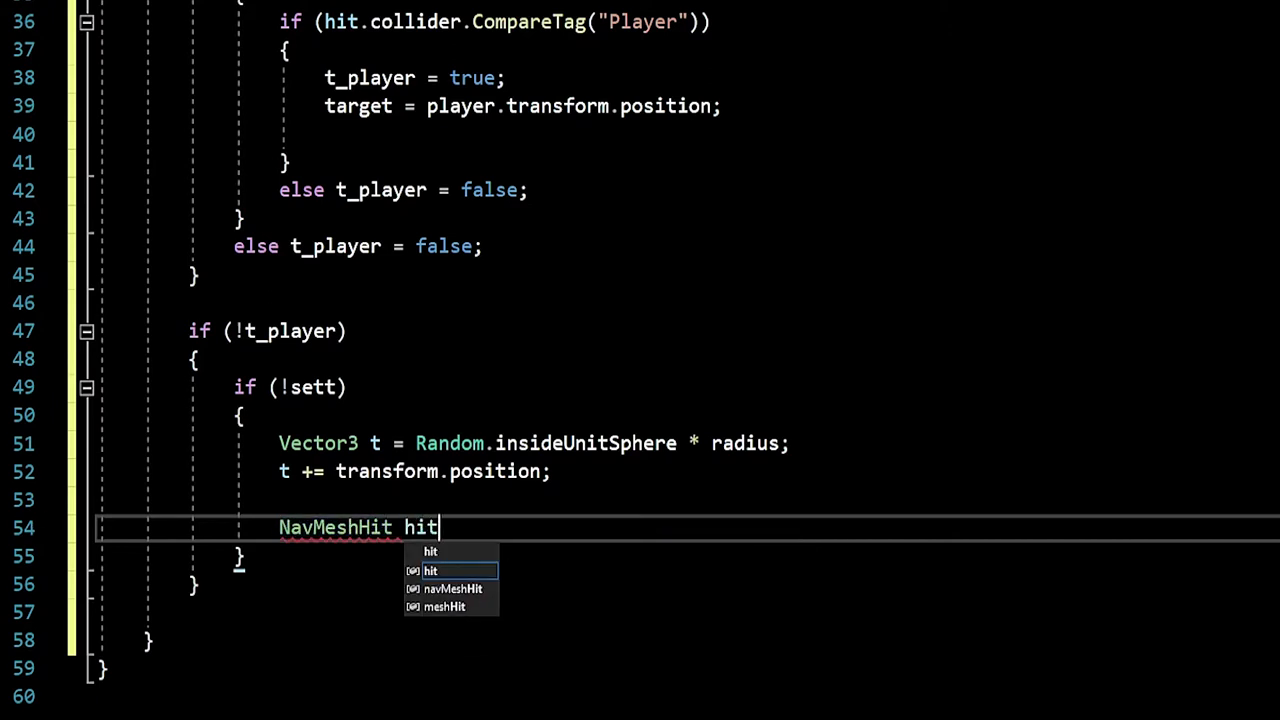
type(";")
key("BackSpace")
type(";")
key("Return")
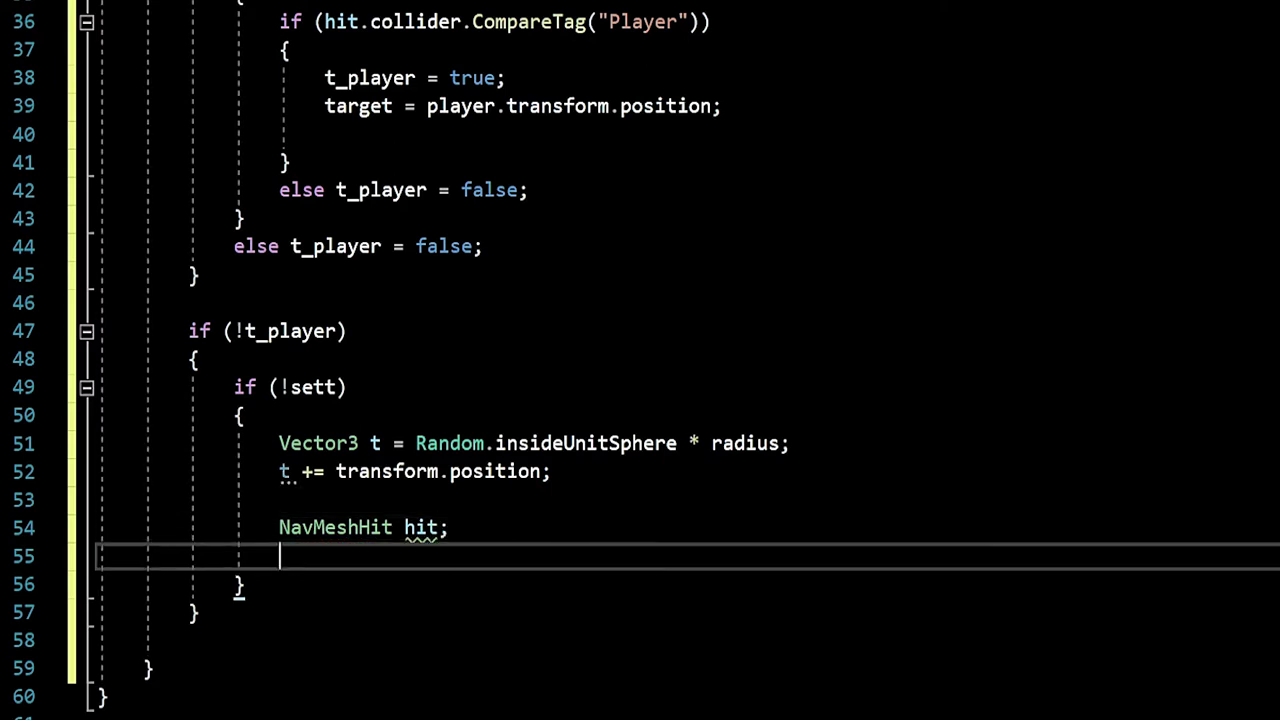
key("Return")
key("Up")
Open an if block on NavMesh.SamplePosition(t, out hit, radius, 1).
left_click(280, 584)
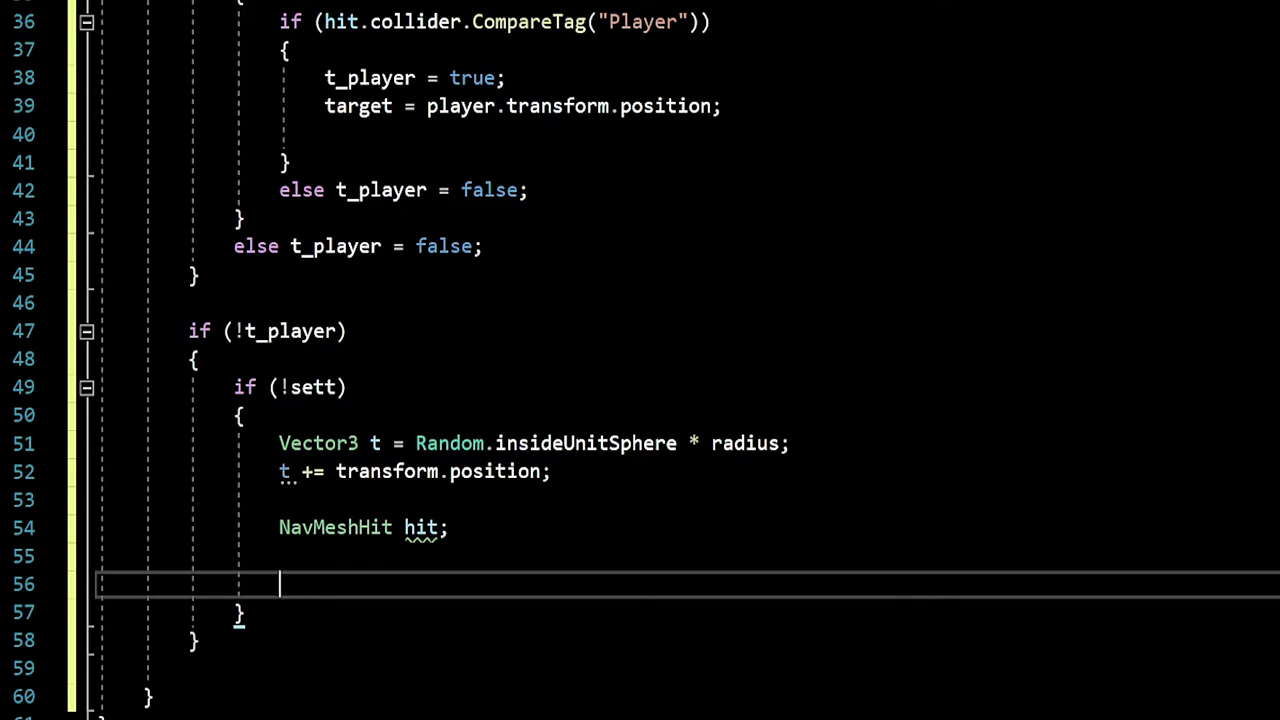
type("if(")
type("N")
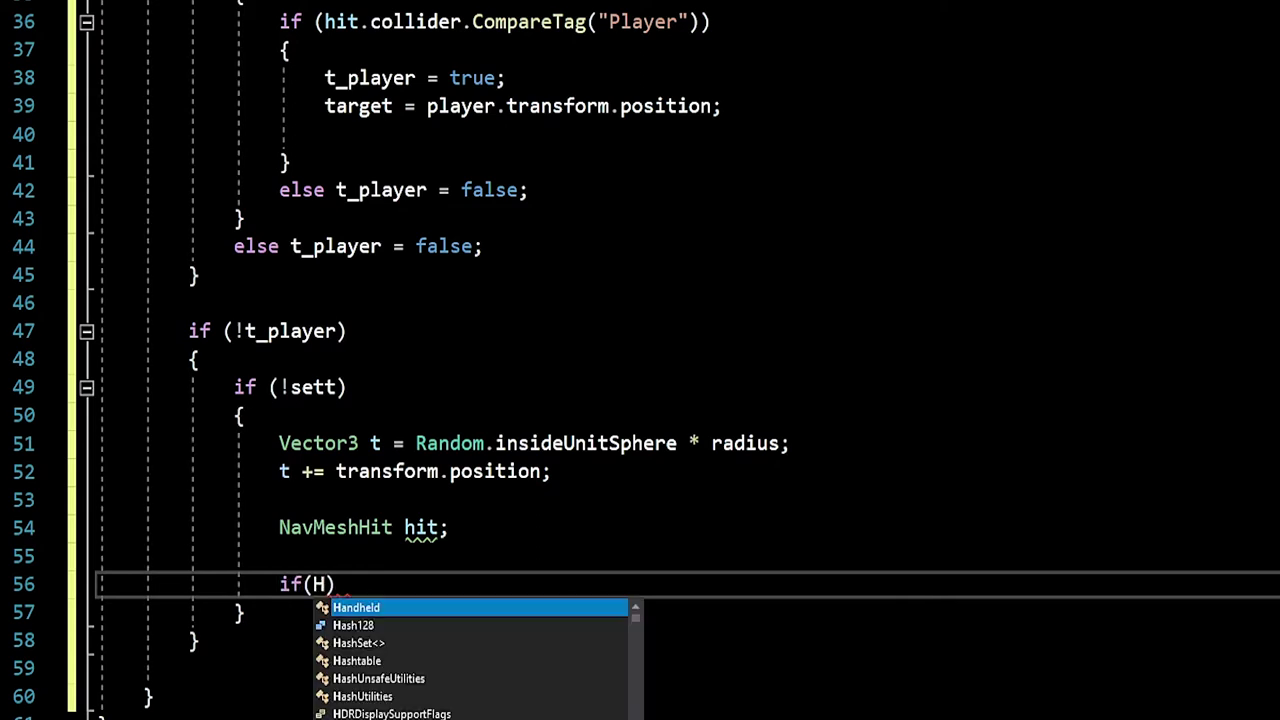
type("am")
key("BackSpace")
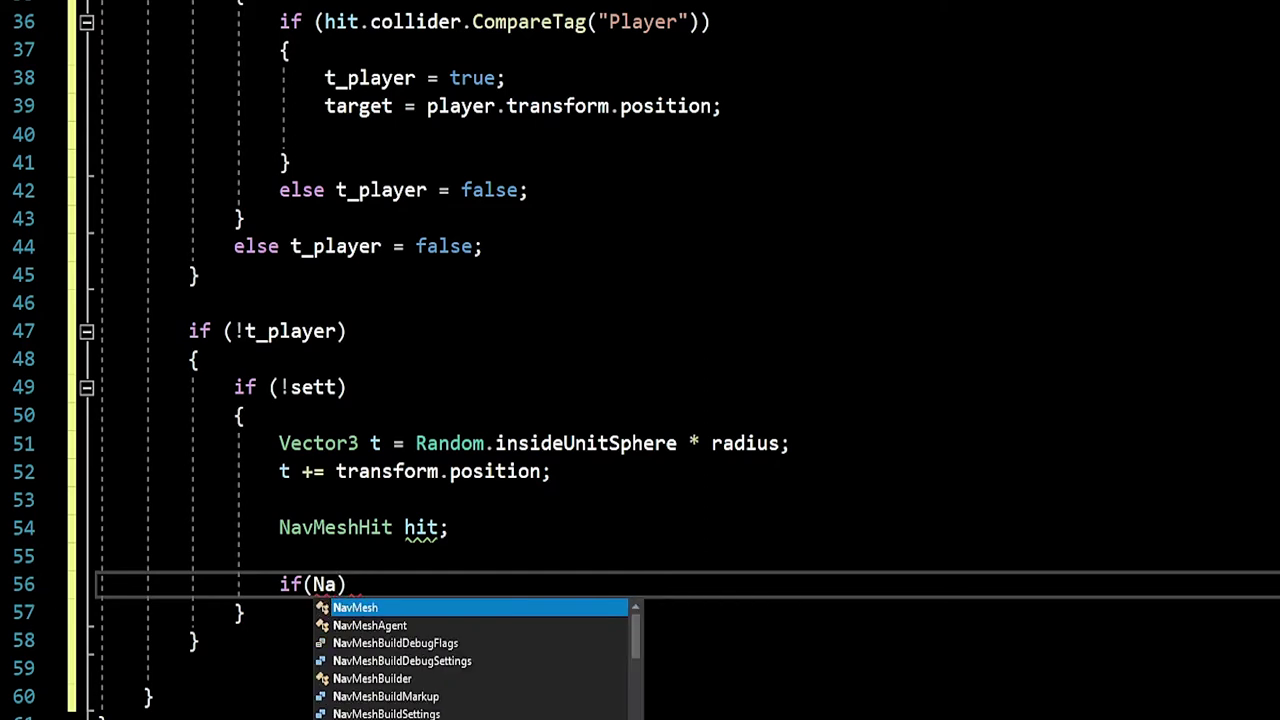
key("Tab")
type(".")
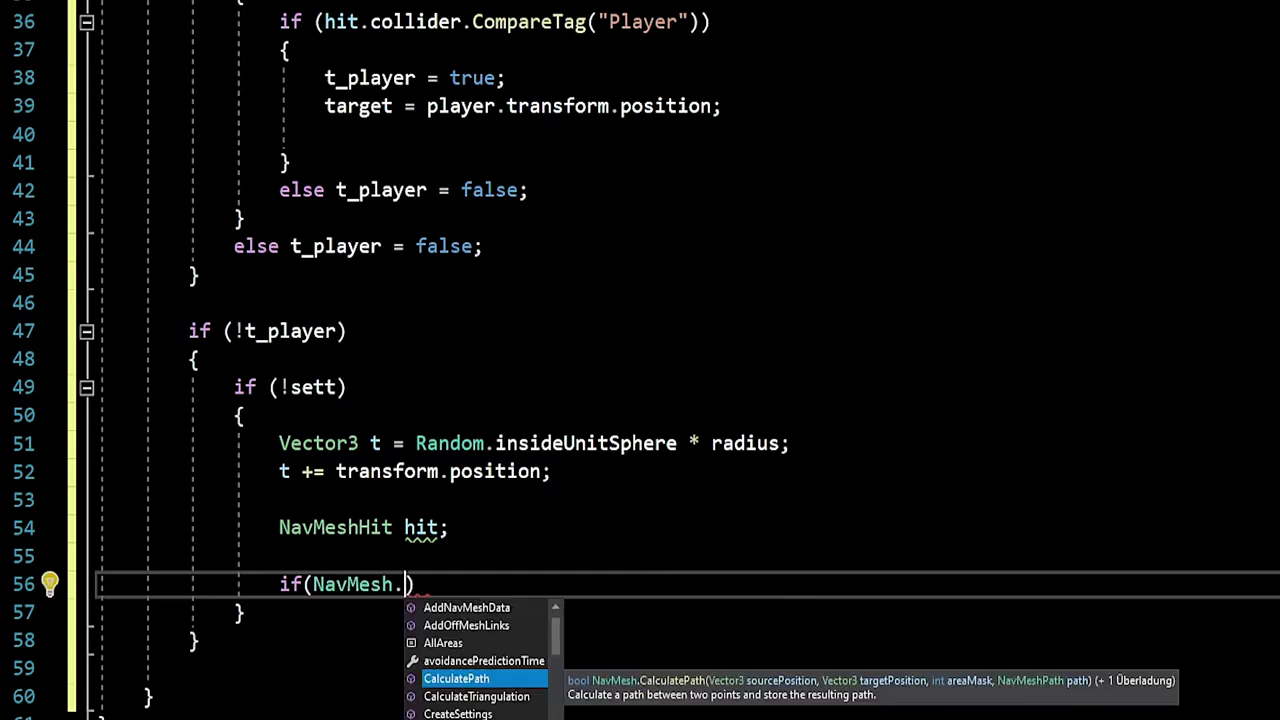
type("sam")
key("Tab")
type("(")
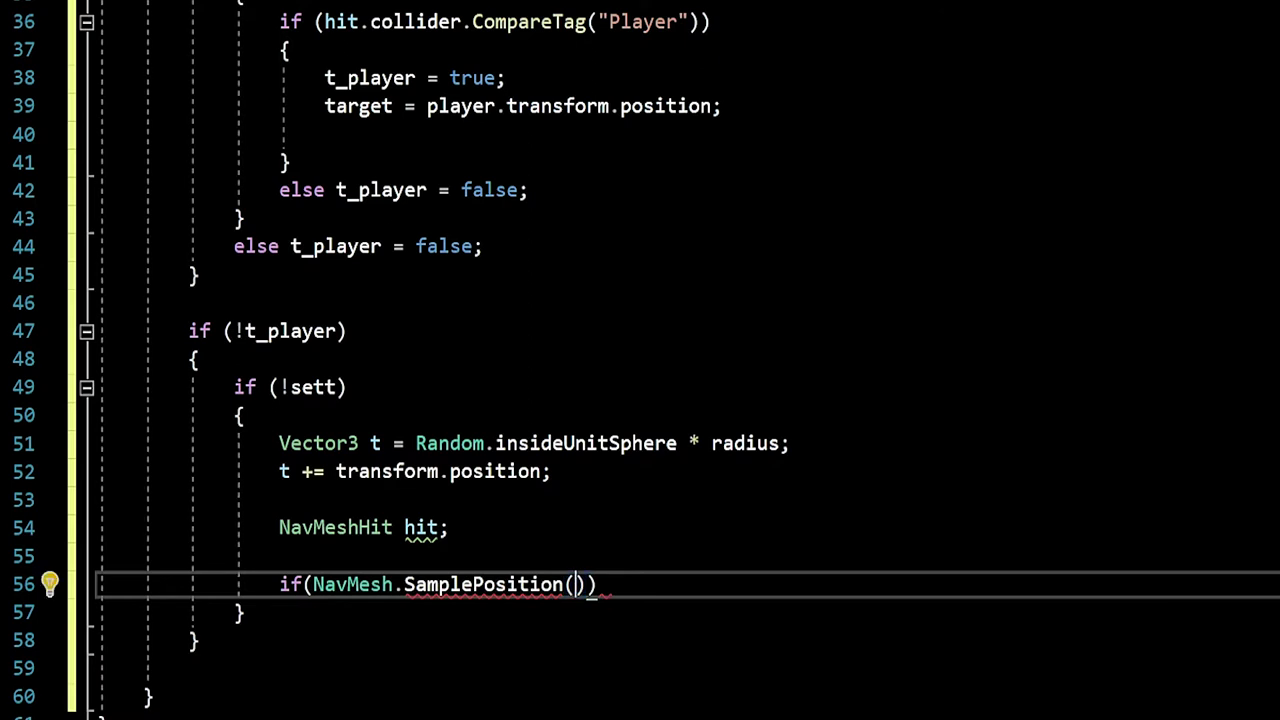
type("t,")
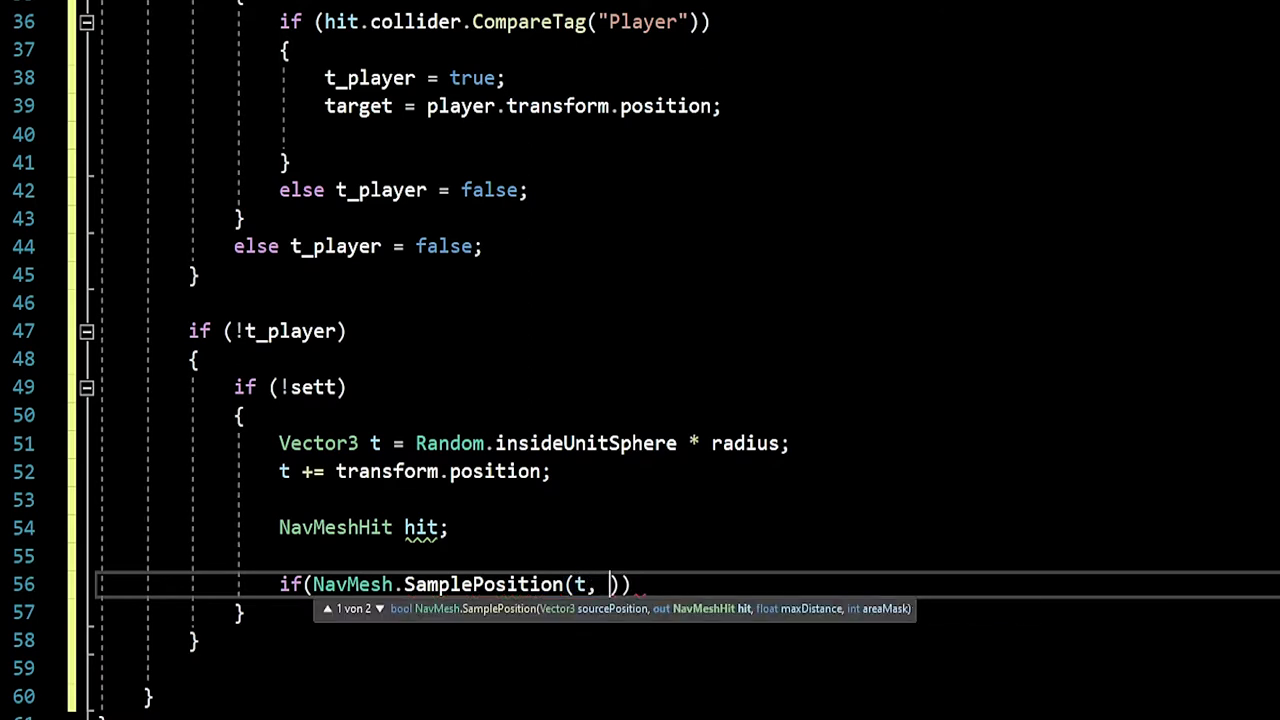
type(" out hit")
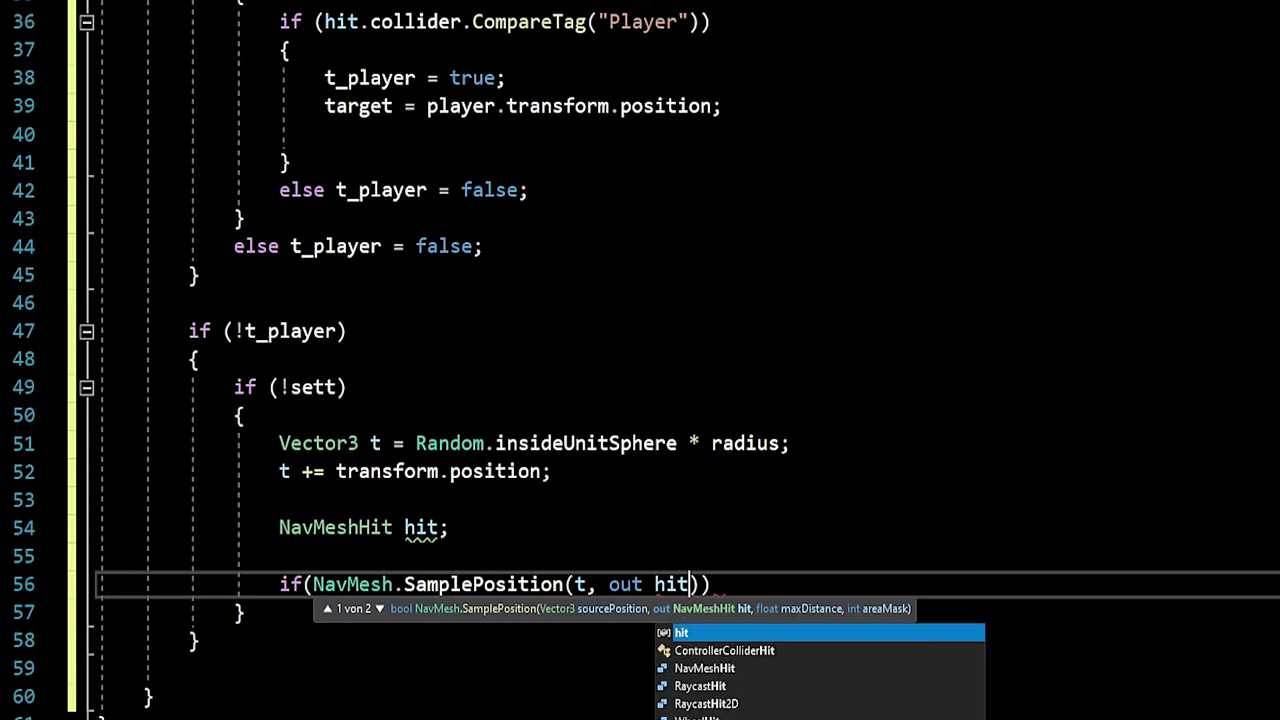
type(", r")
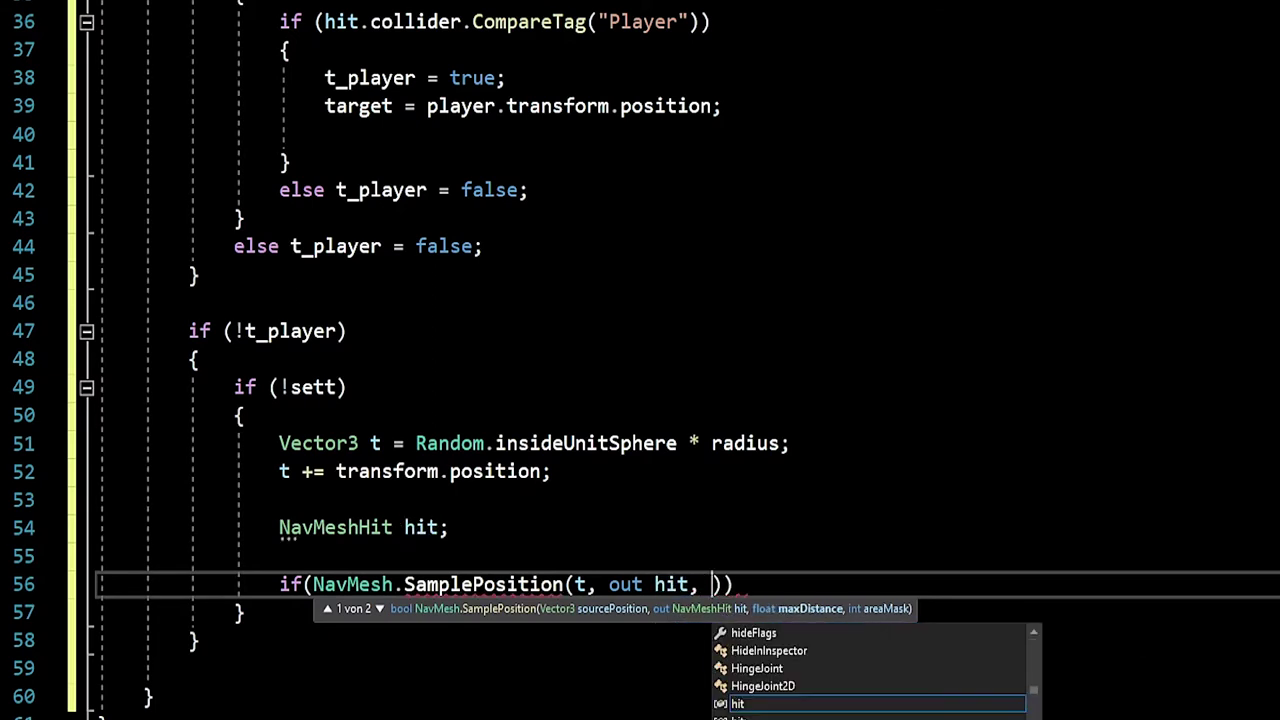
type("a")
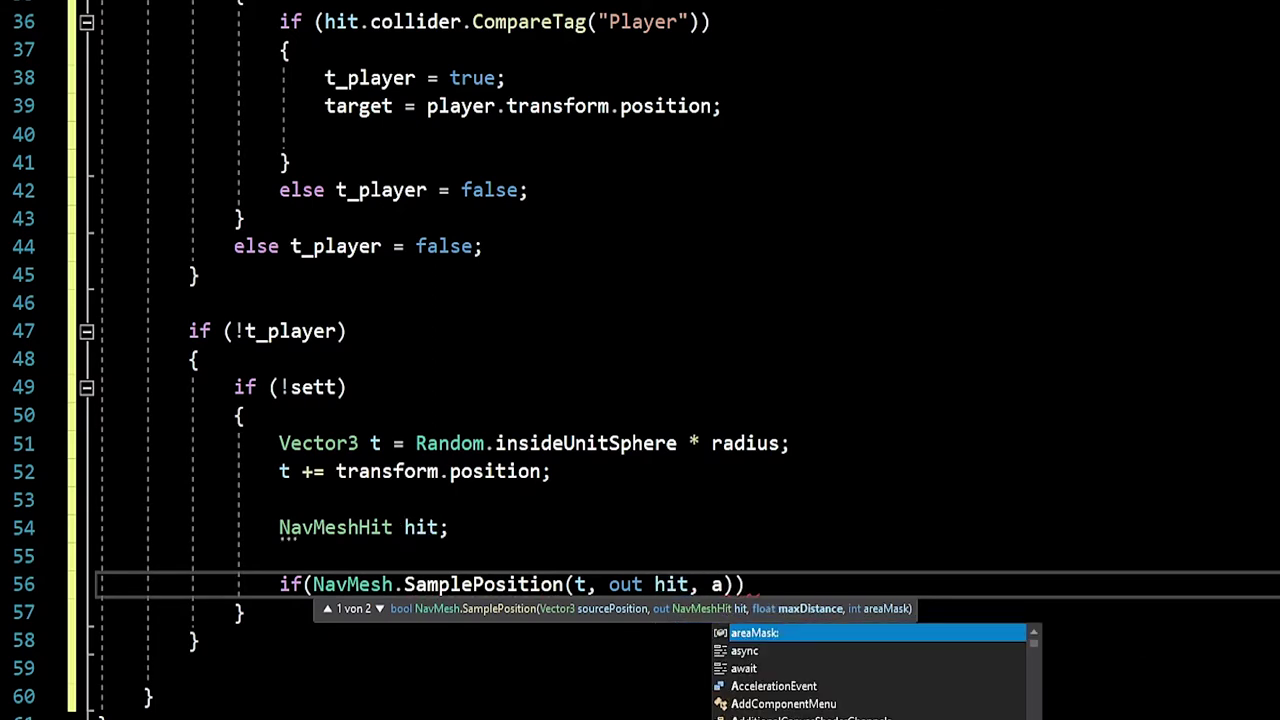
key("BackSpace")
type("ra")
key("Escape")
type("dius")
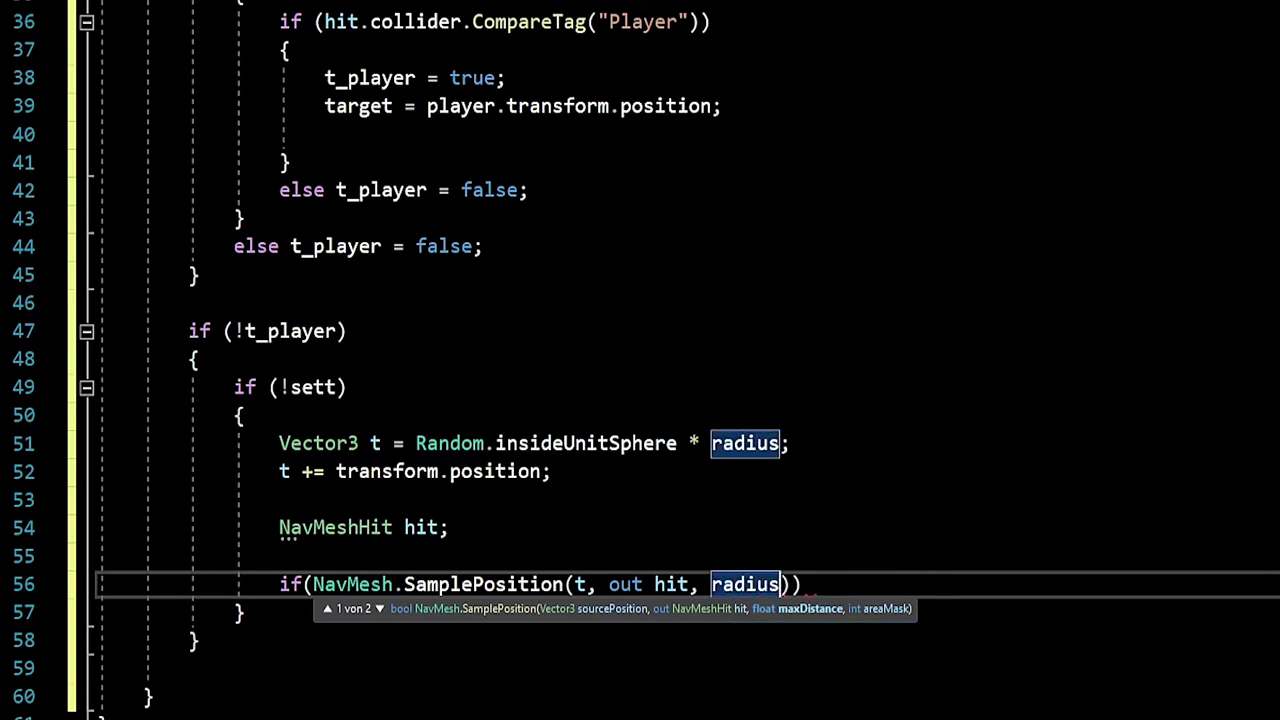
type(", 1")
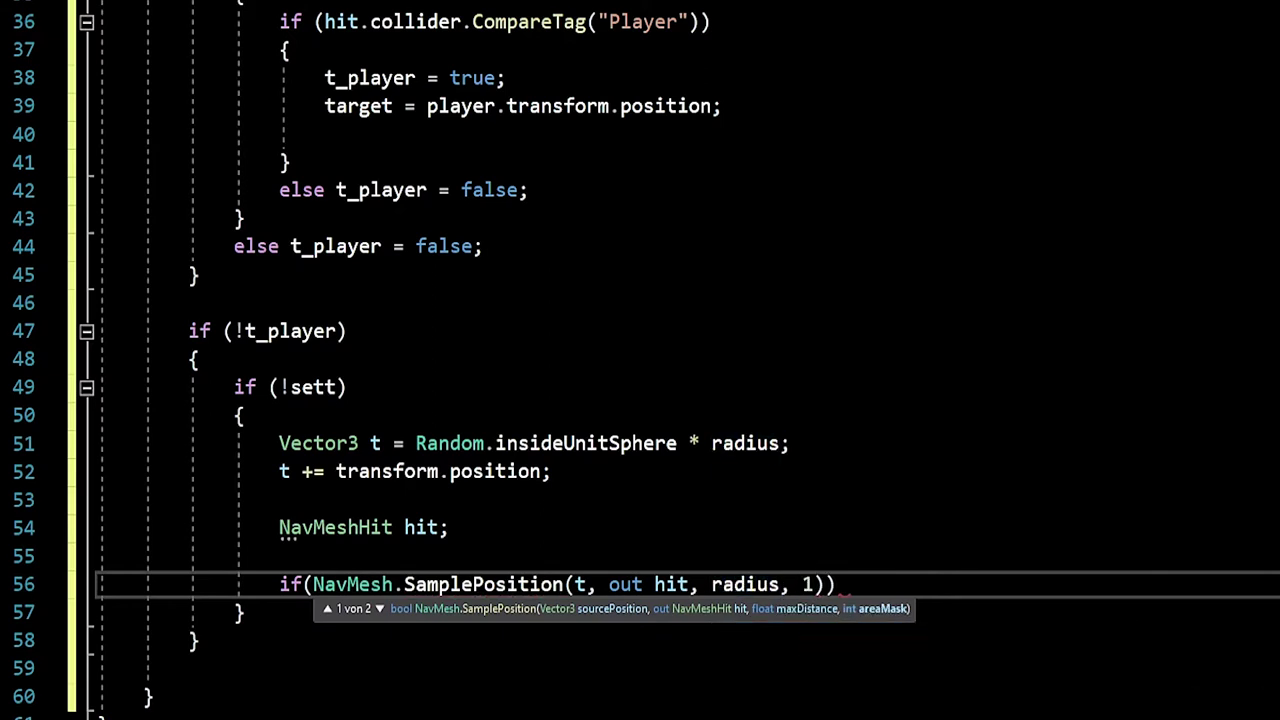
key("Right")
key("Right")
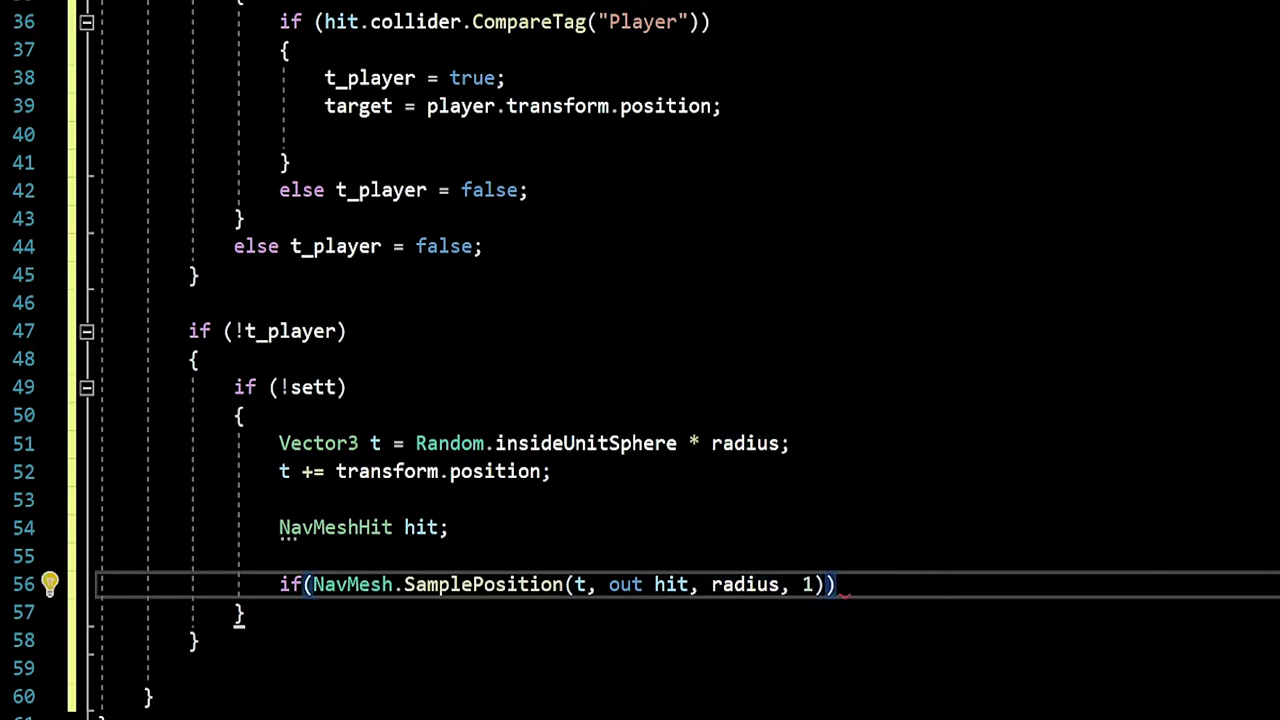
type("{")
key("Return")
Inside it set target = hit.position and sett = true, then add an empty line below.
type("tar")
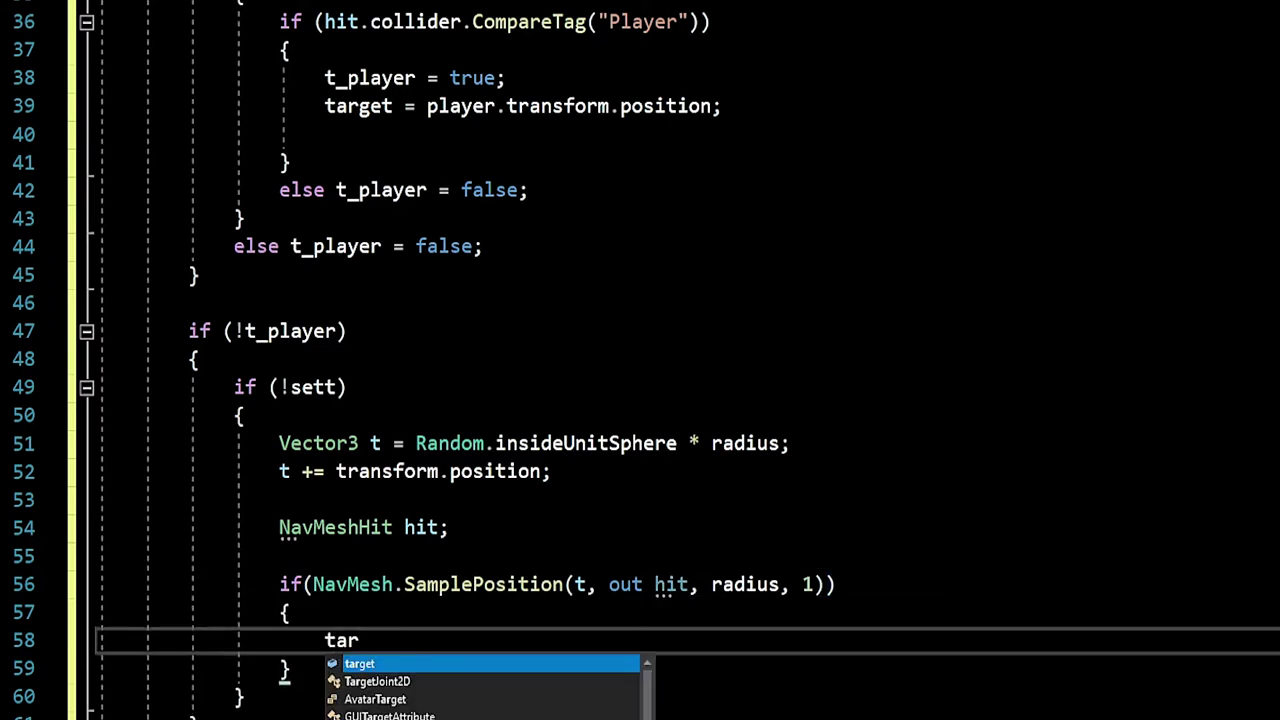
type("get = h")
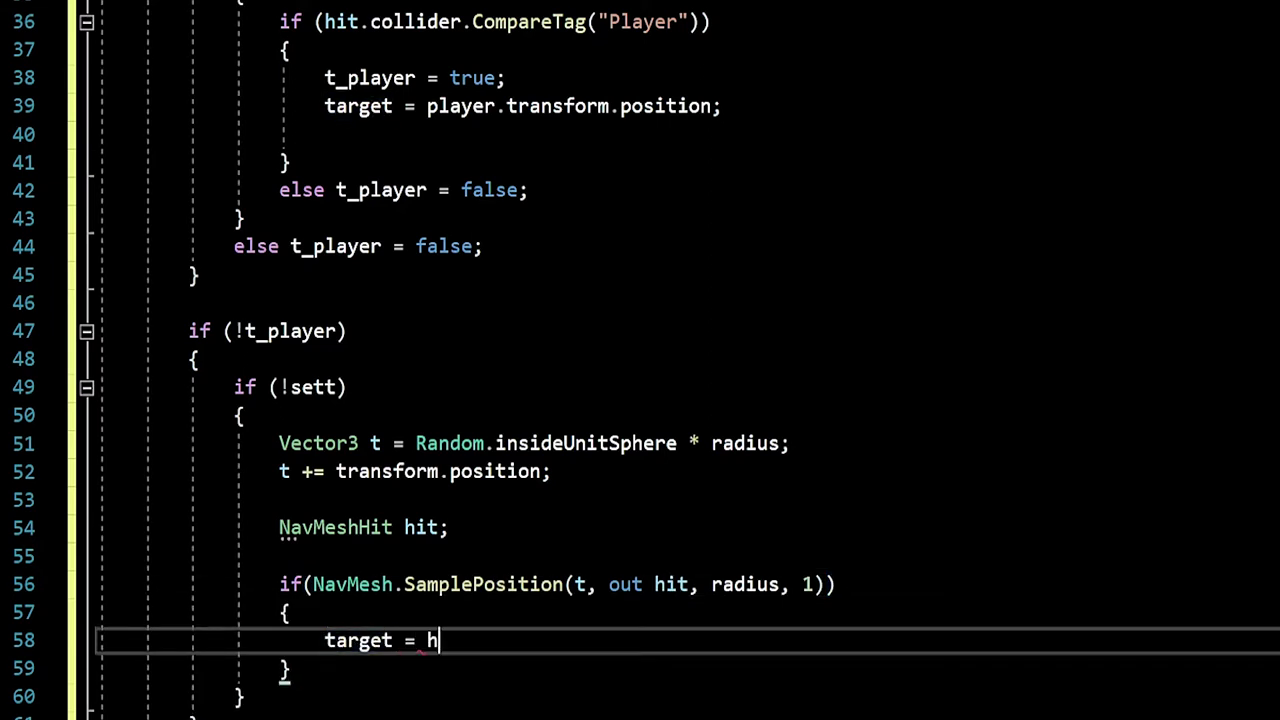
type("it.p")
key("Tab")
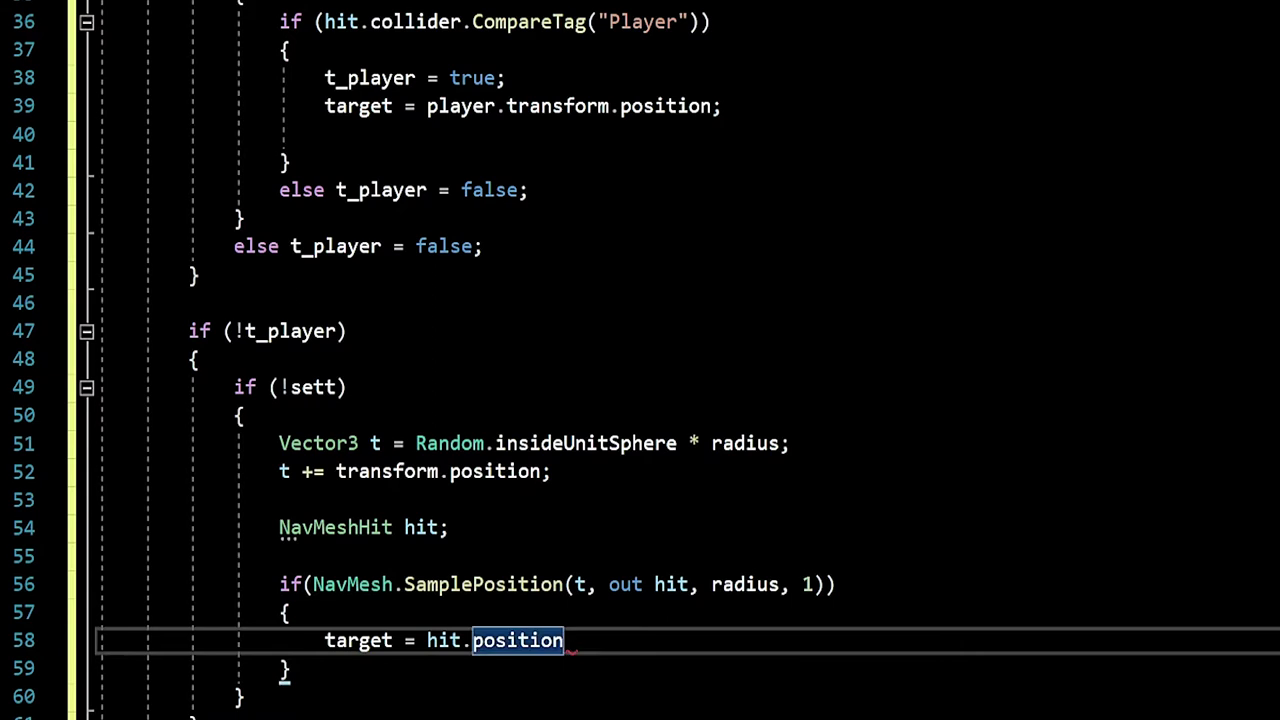
key("Return")
left_click(566, 640)
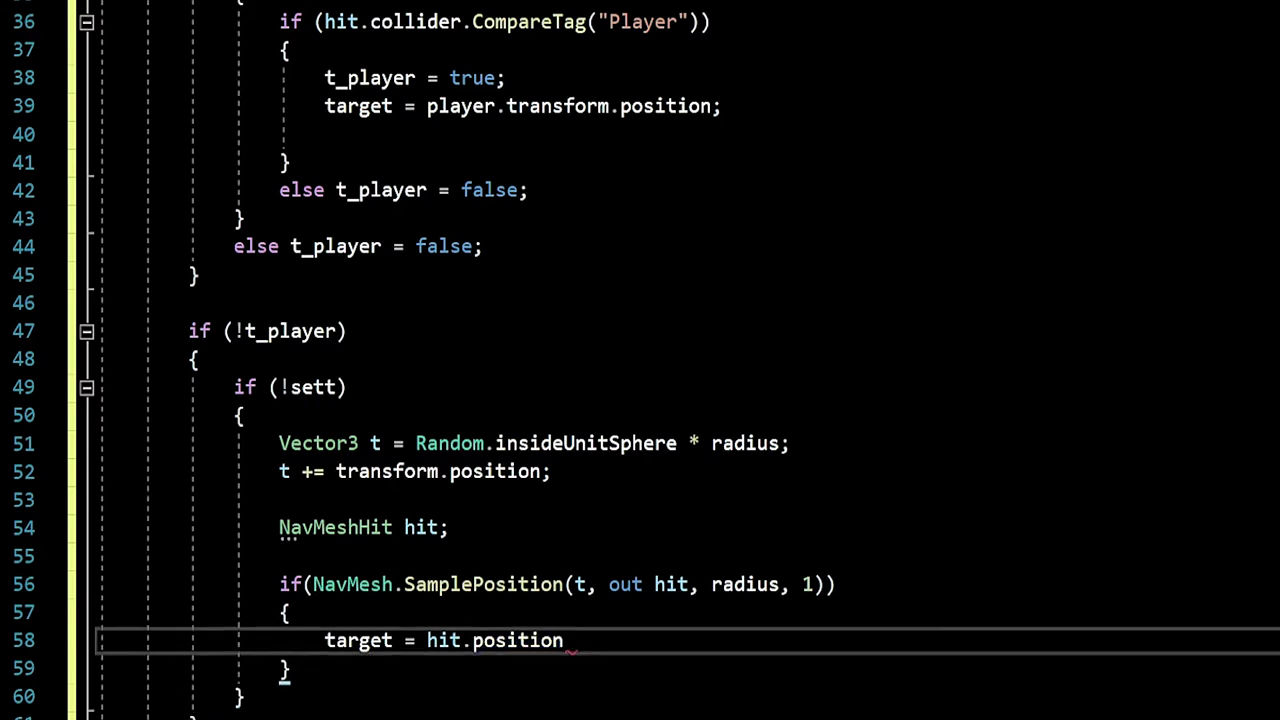
type(";")
left_click(325, 668)
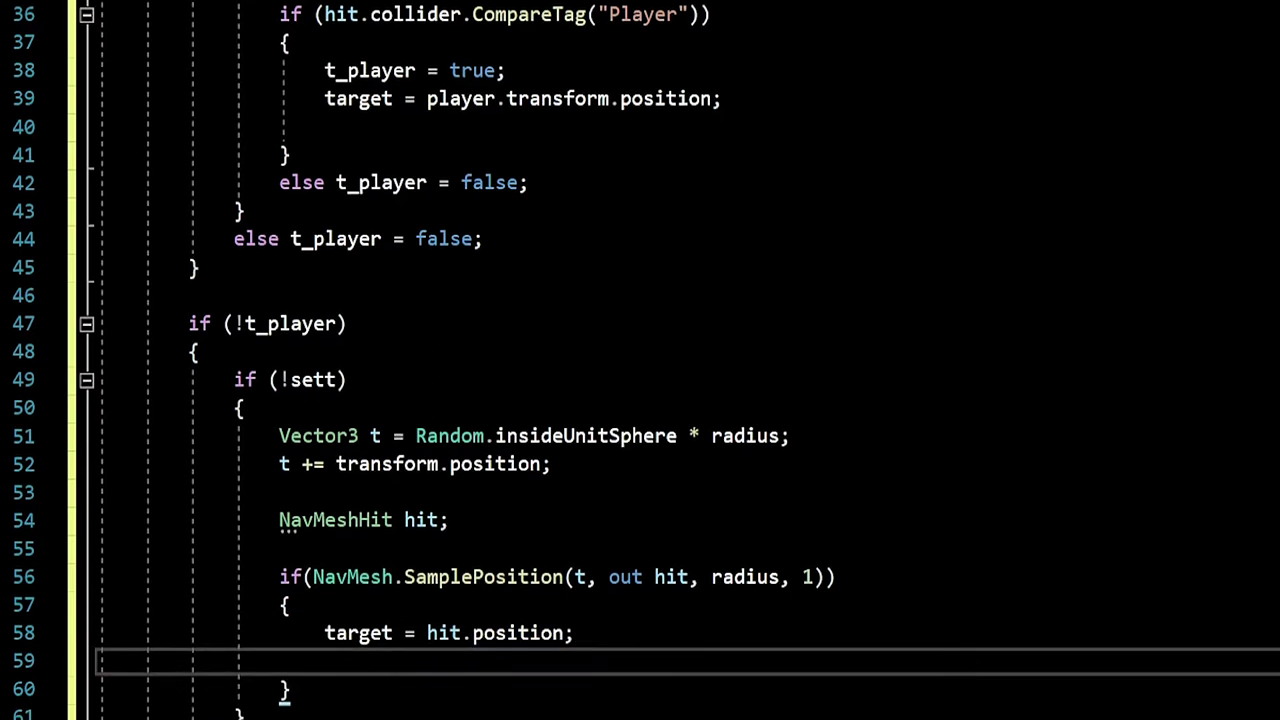
type("sett = true")
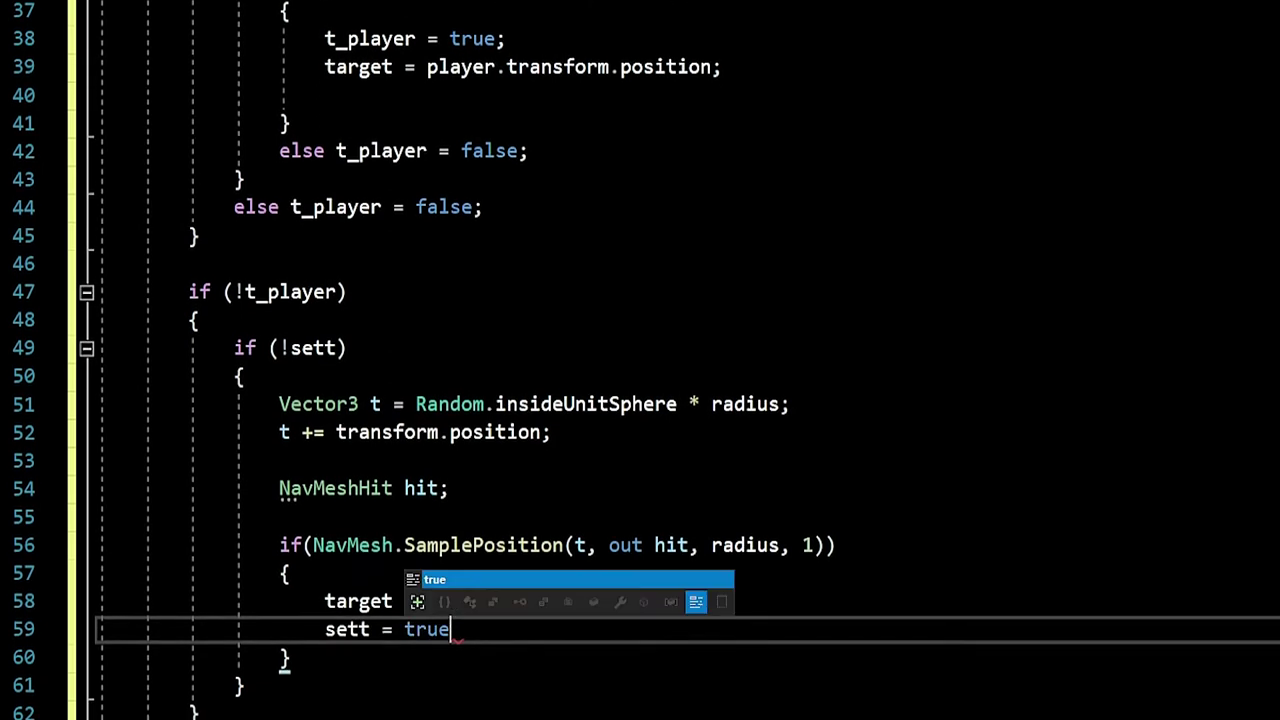
type(";")
key("Down")
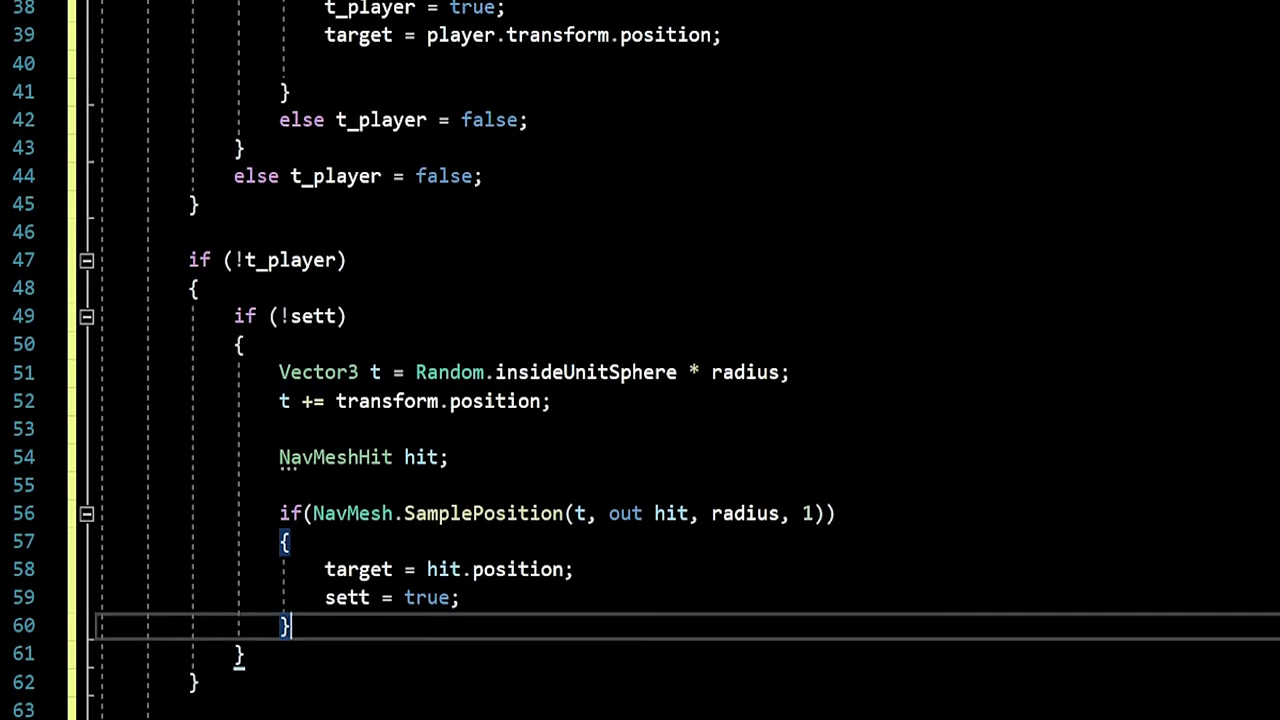
key("Down")
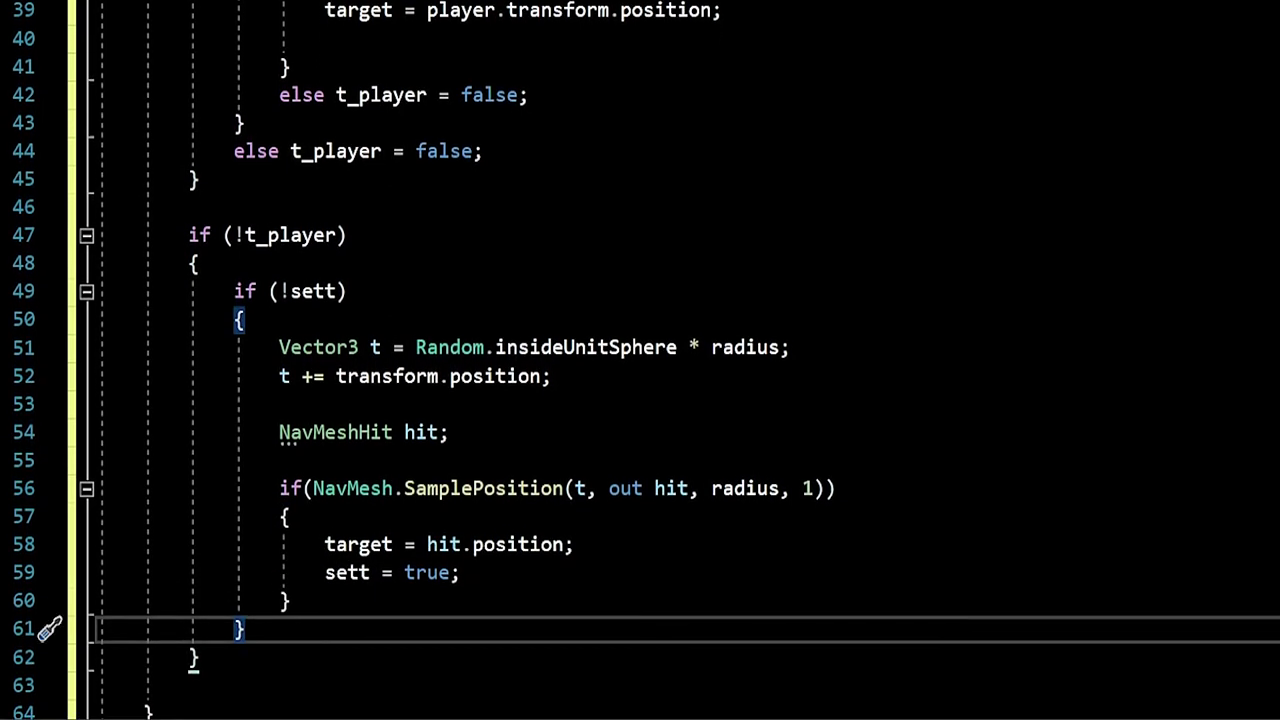
key("Return")
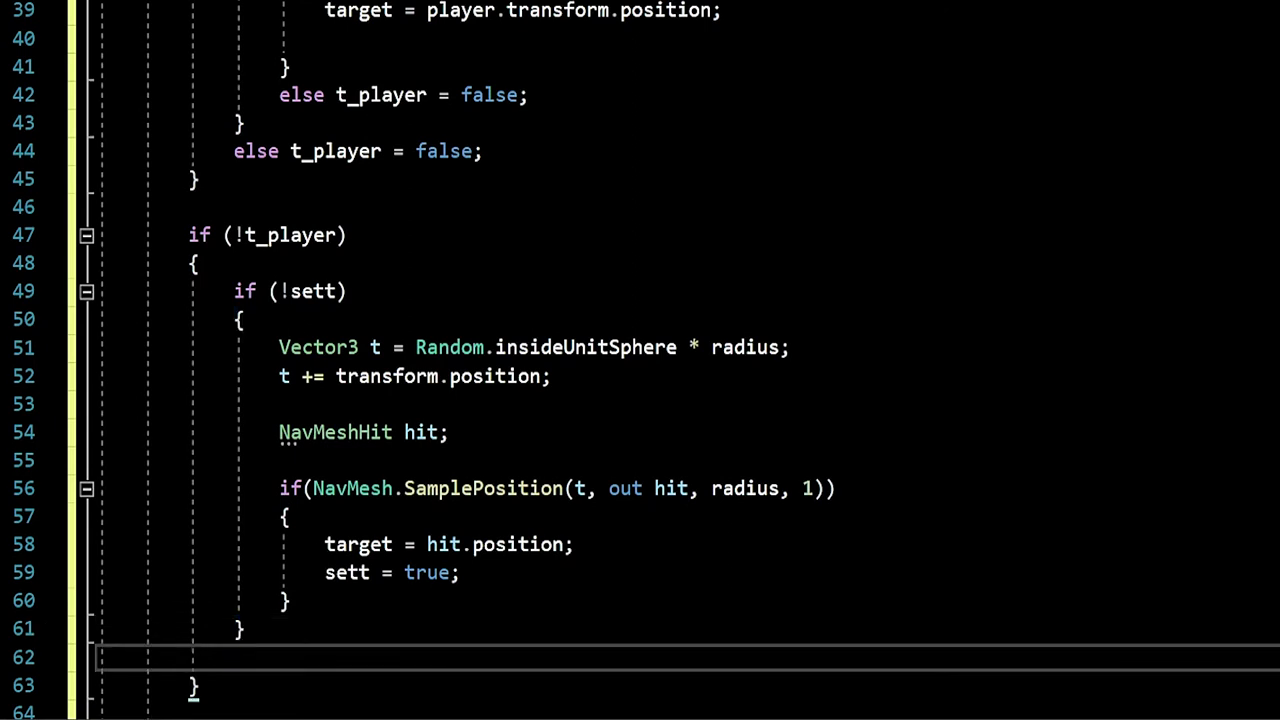
key("Down")
key("Up")
Add 'if (sett) nma.SetDestination(target);' after the sampling block.
key("Return")
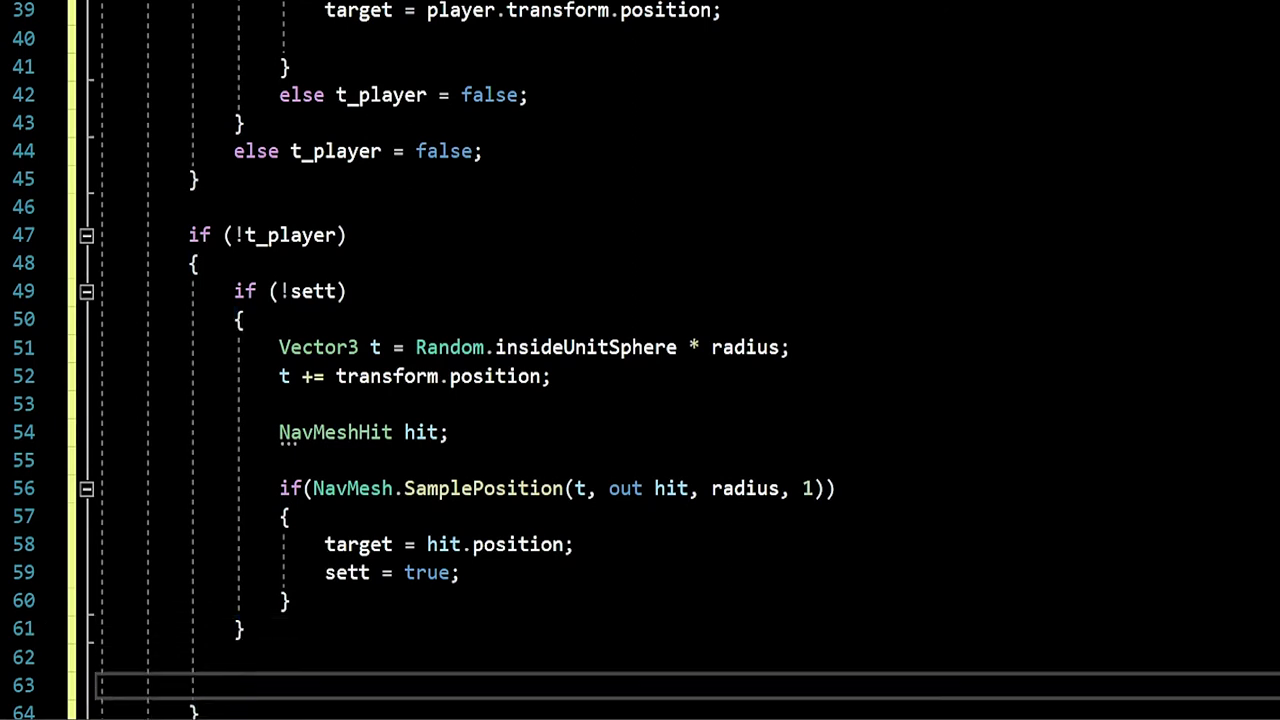
type("if(sett")
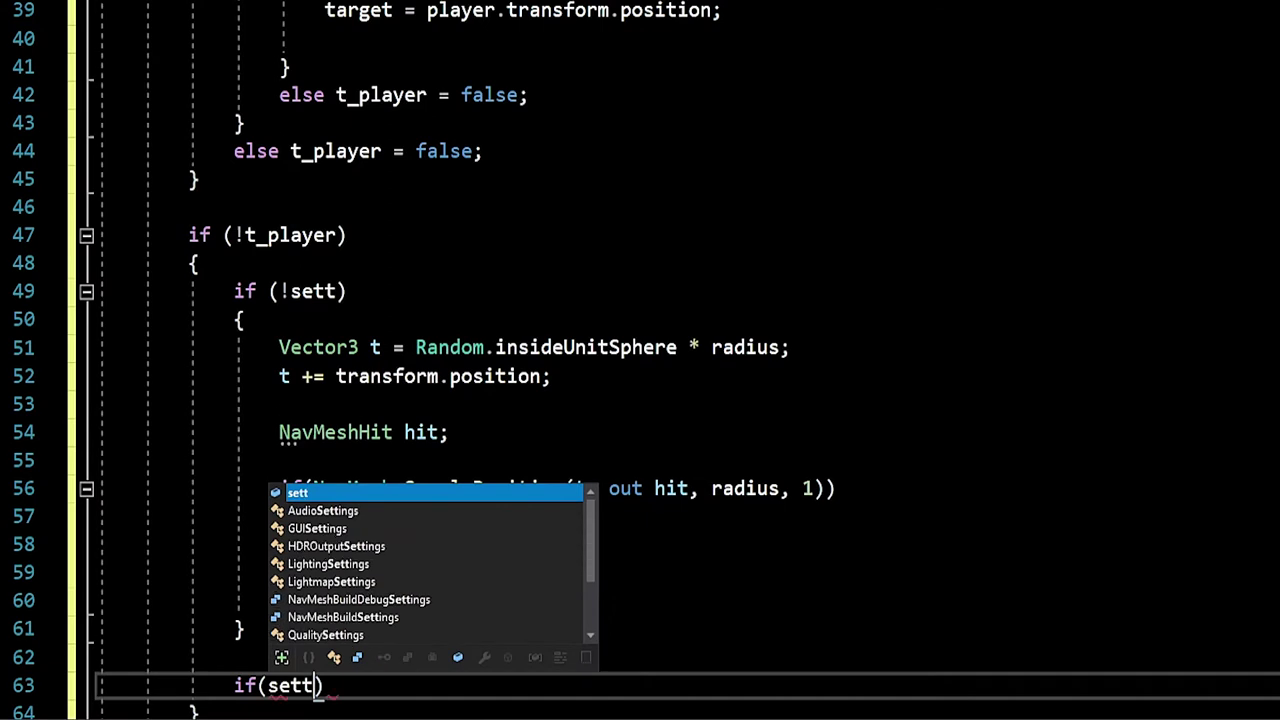
type(")nma")
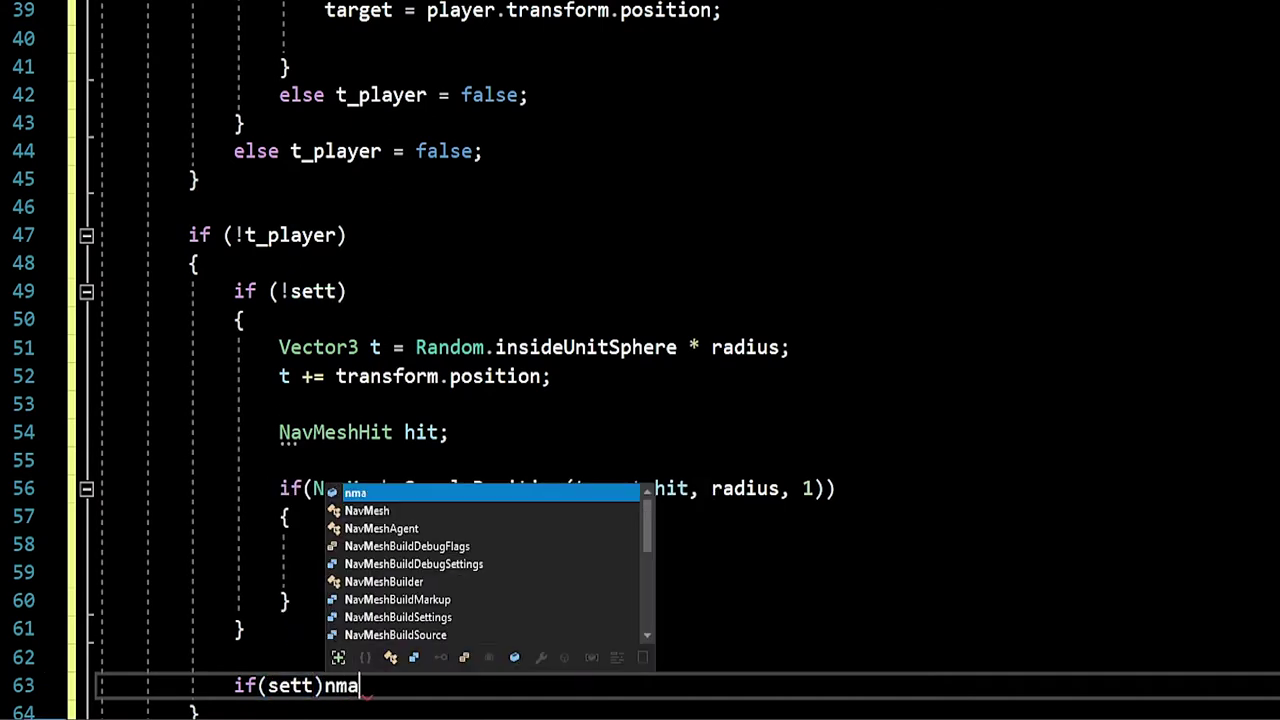
type(".se")
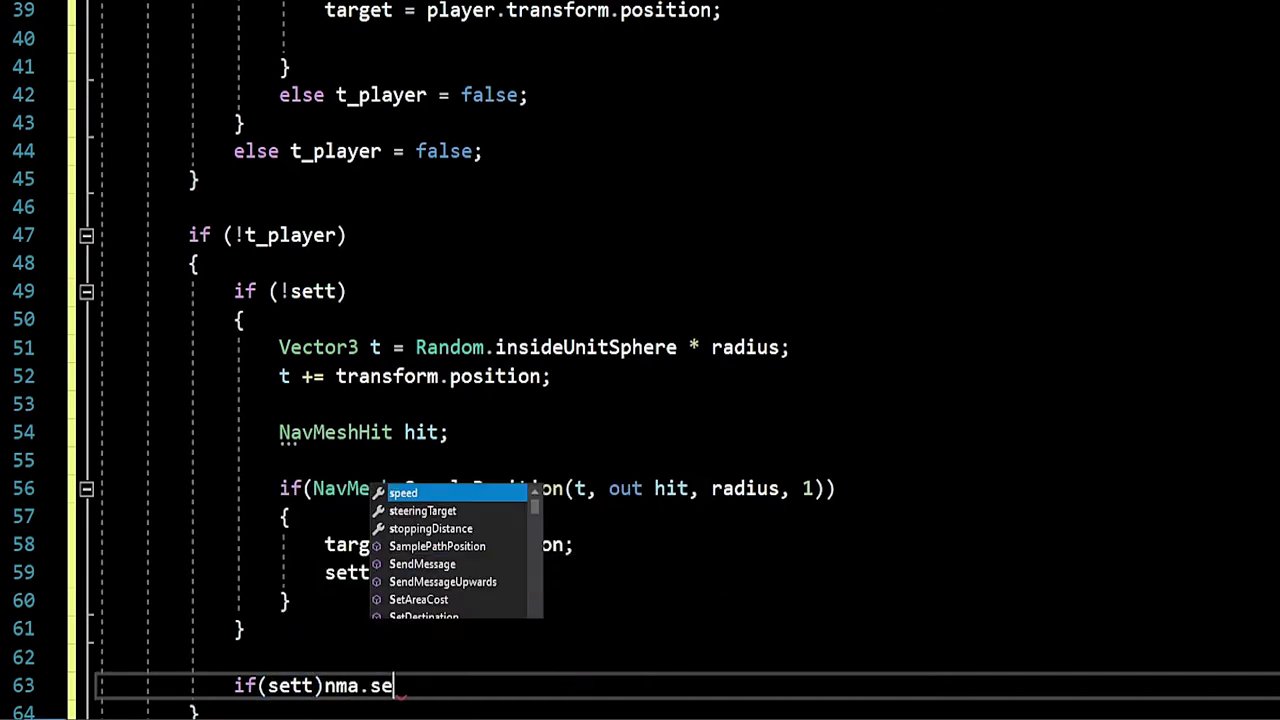
type("t")
key("Down")
key("Tab")
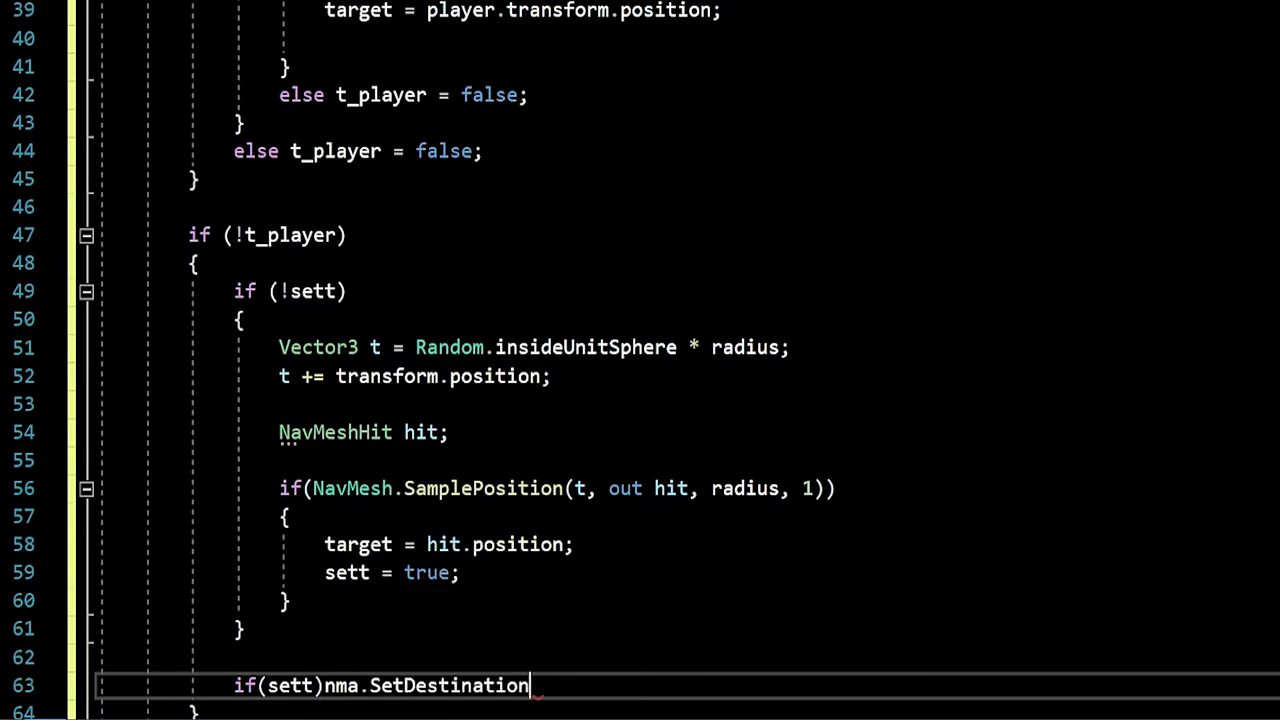
type("(")
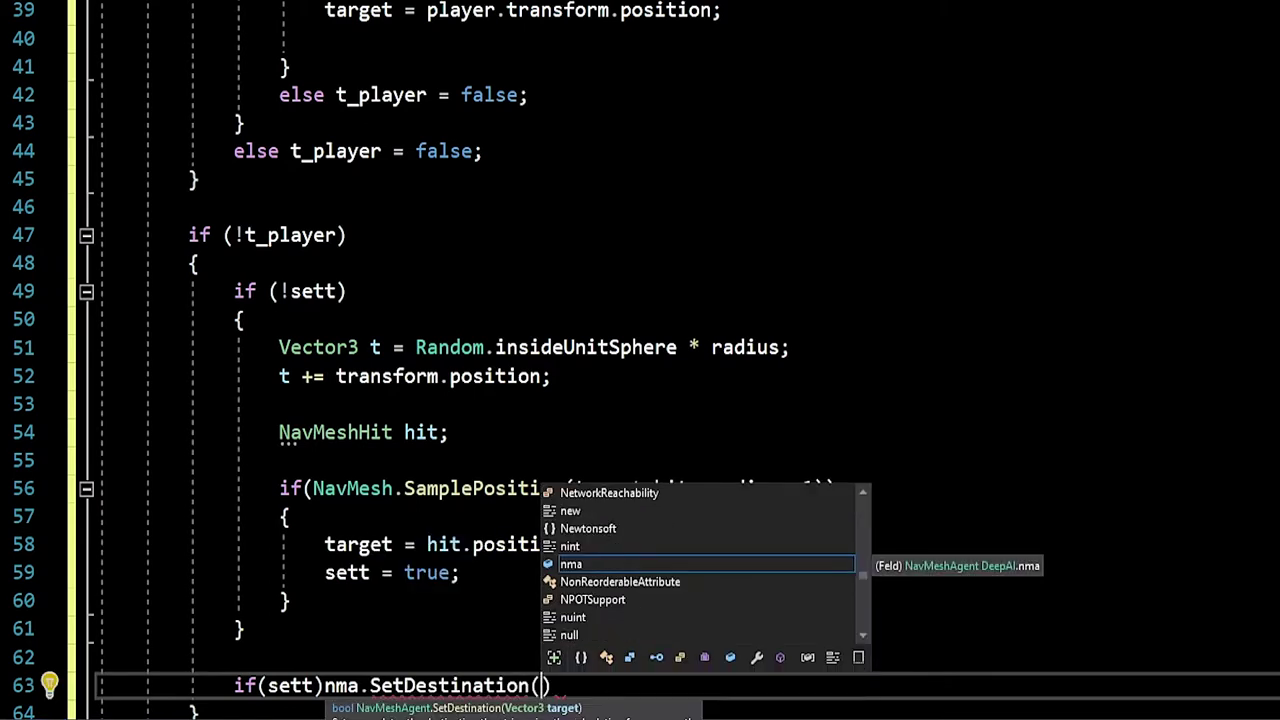
type("tar")
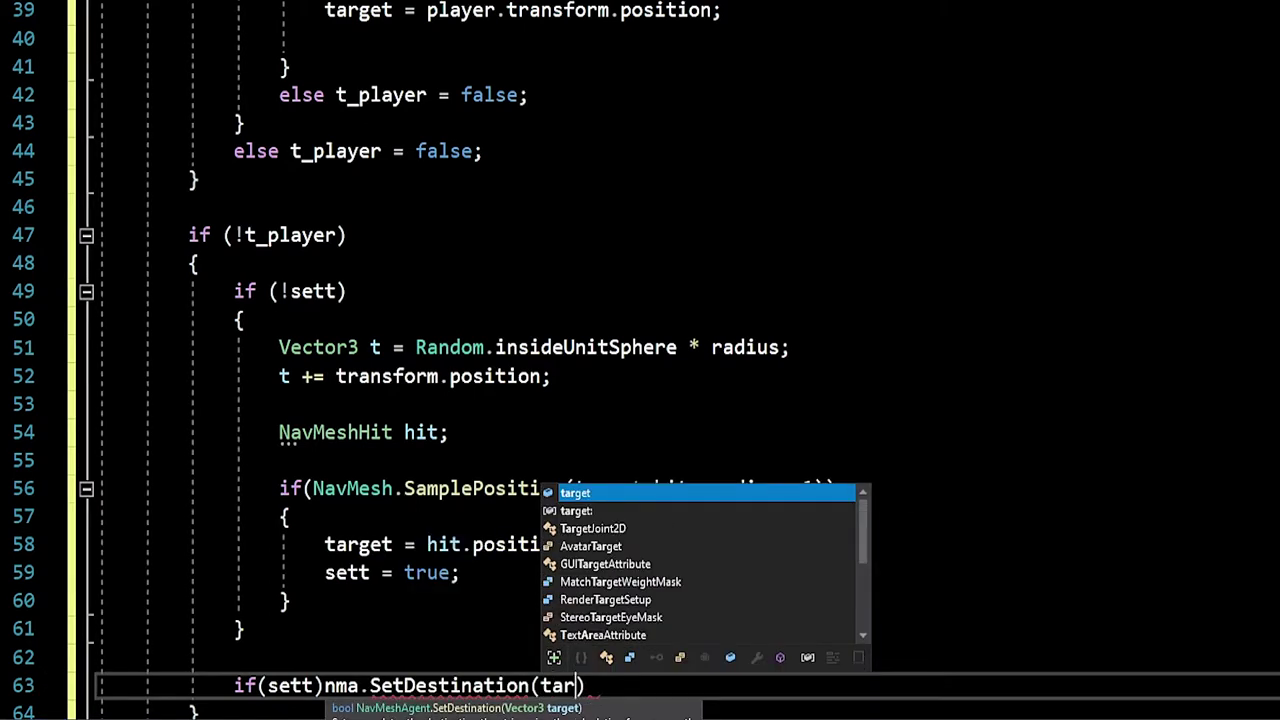
key("Tab")
type(";")
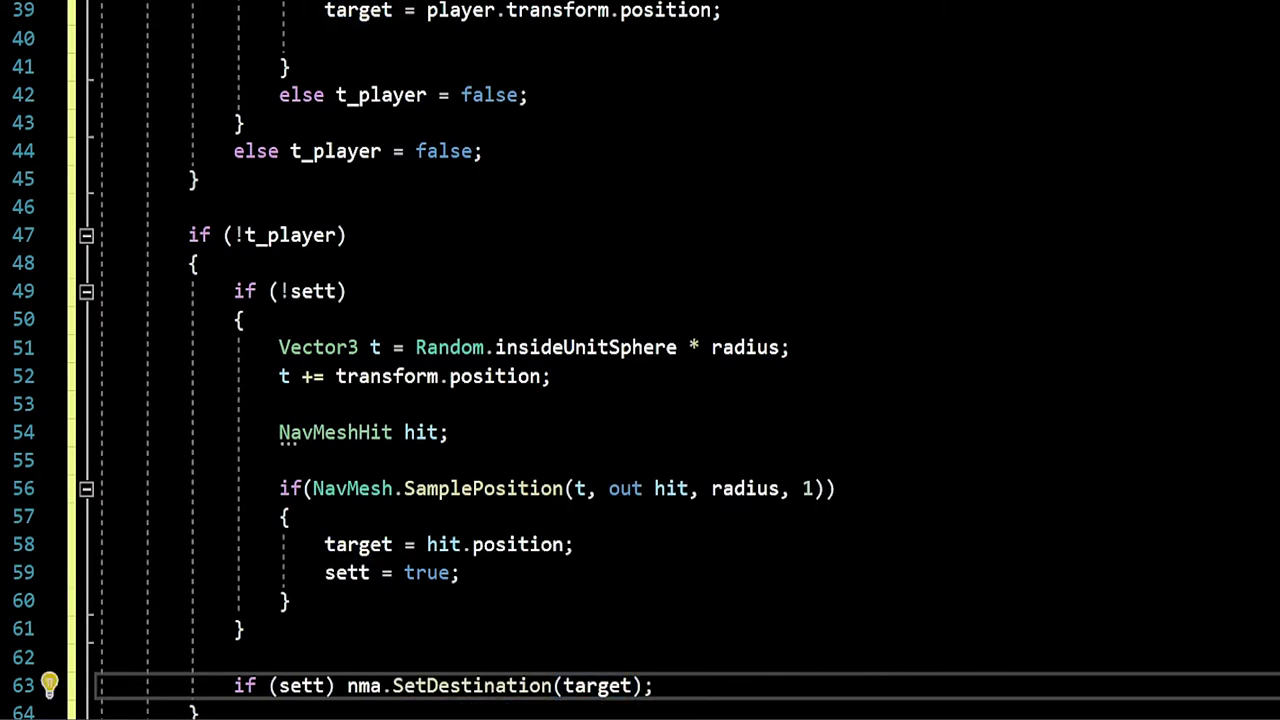
Add an else block containing 'if (move) nma.SetDestination(target);'.
scroll(640, 400, "down", 2)
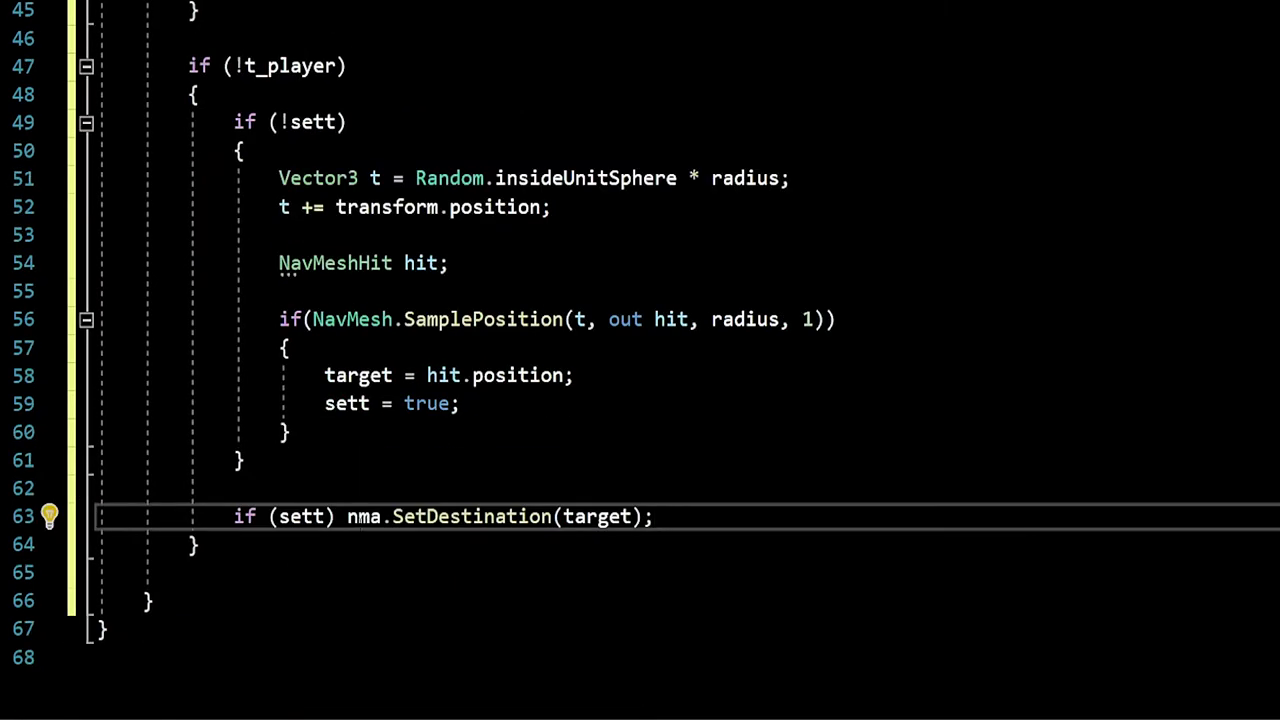
left_click(150, 572)
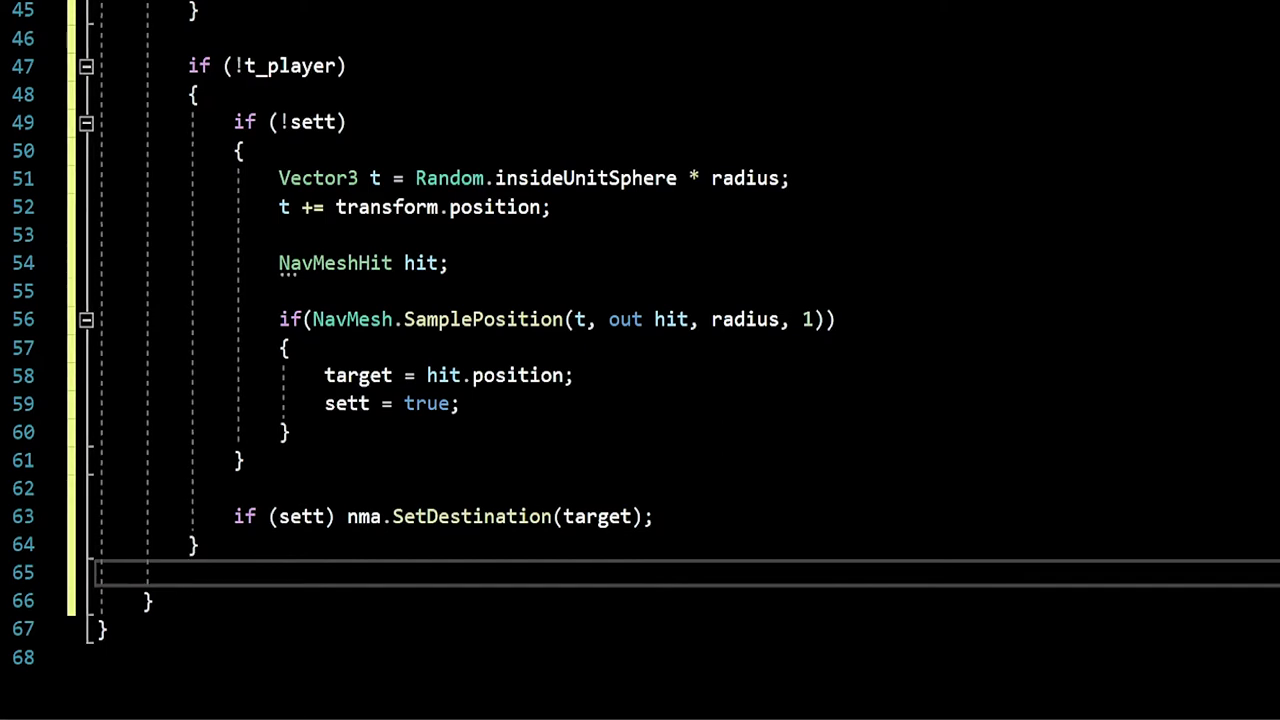
type("els")
key("Tab")
type("{")
key("Return")
type("(")
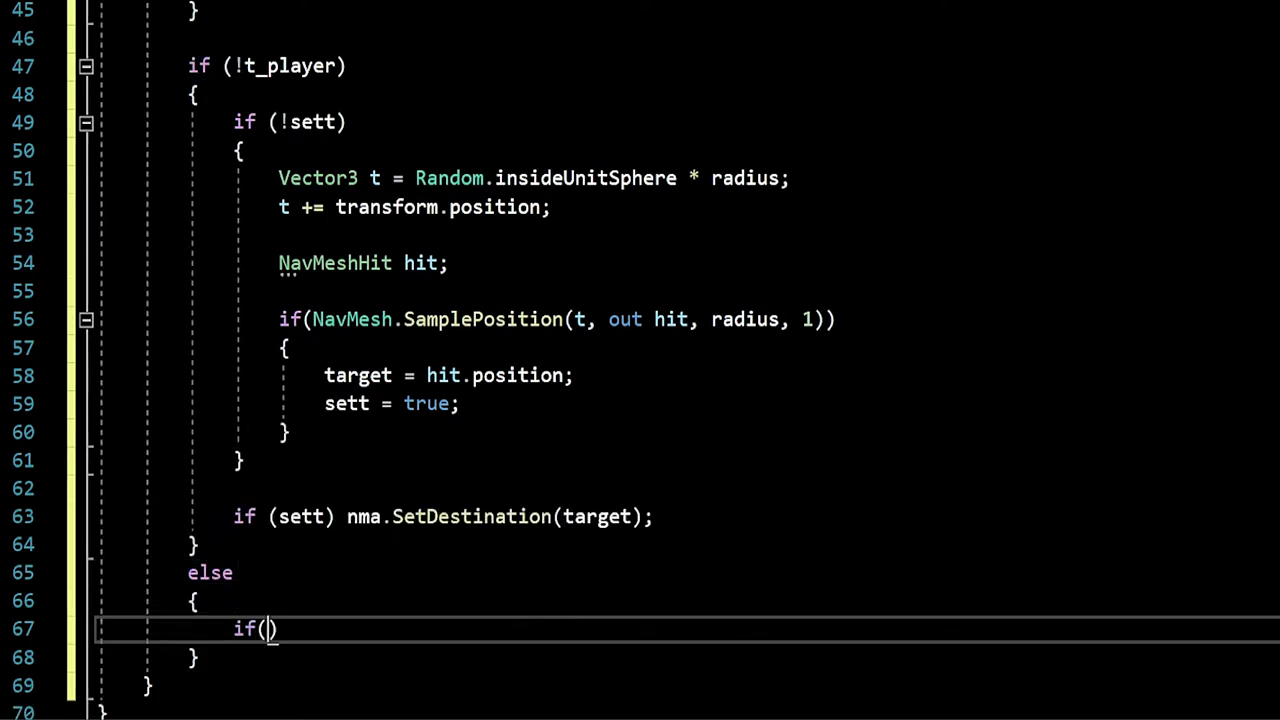
type("move)")
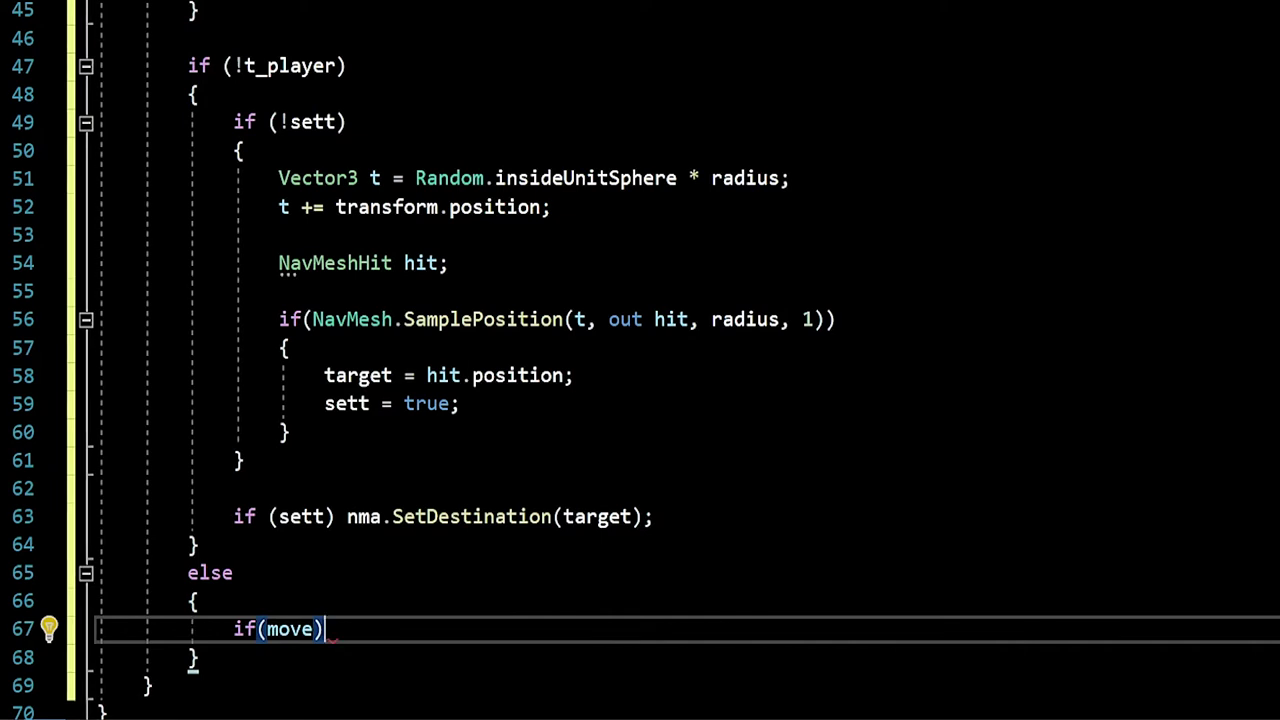
type("nma")
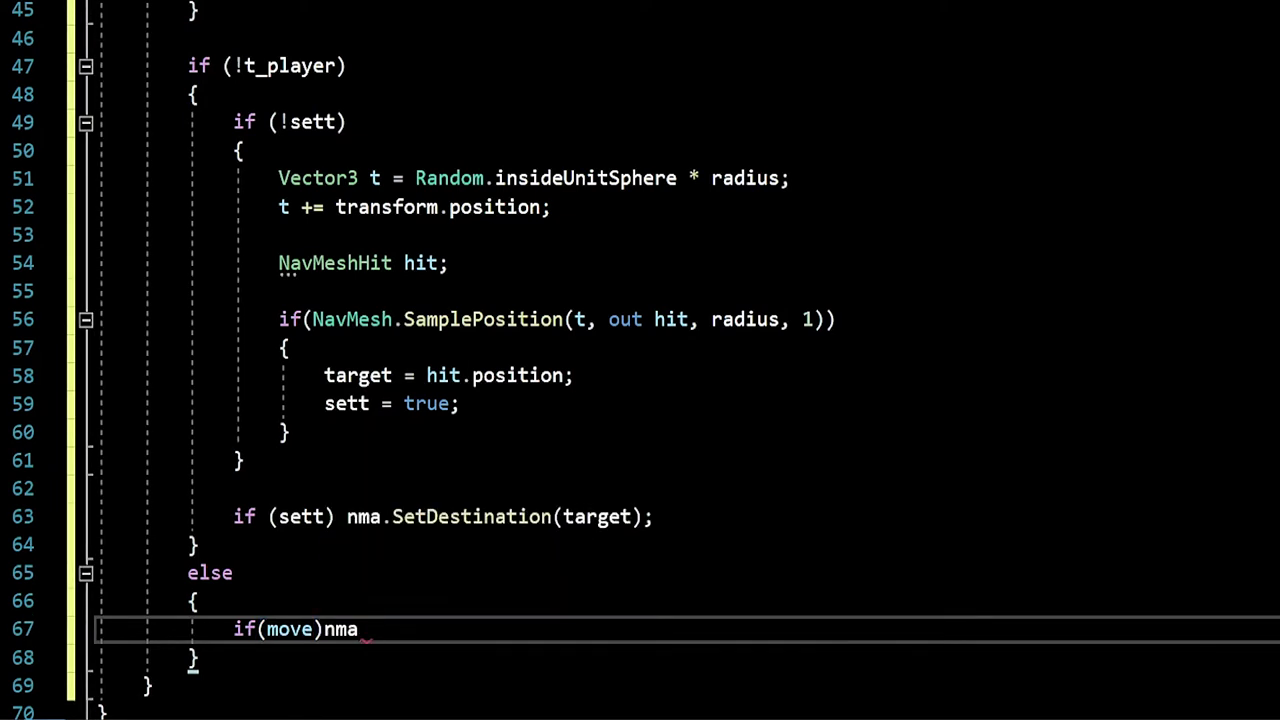
type(".serd")
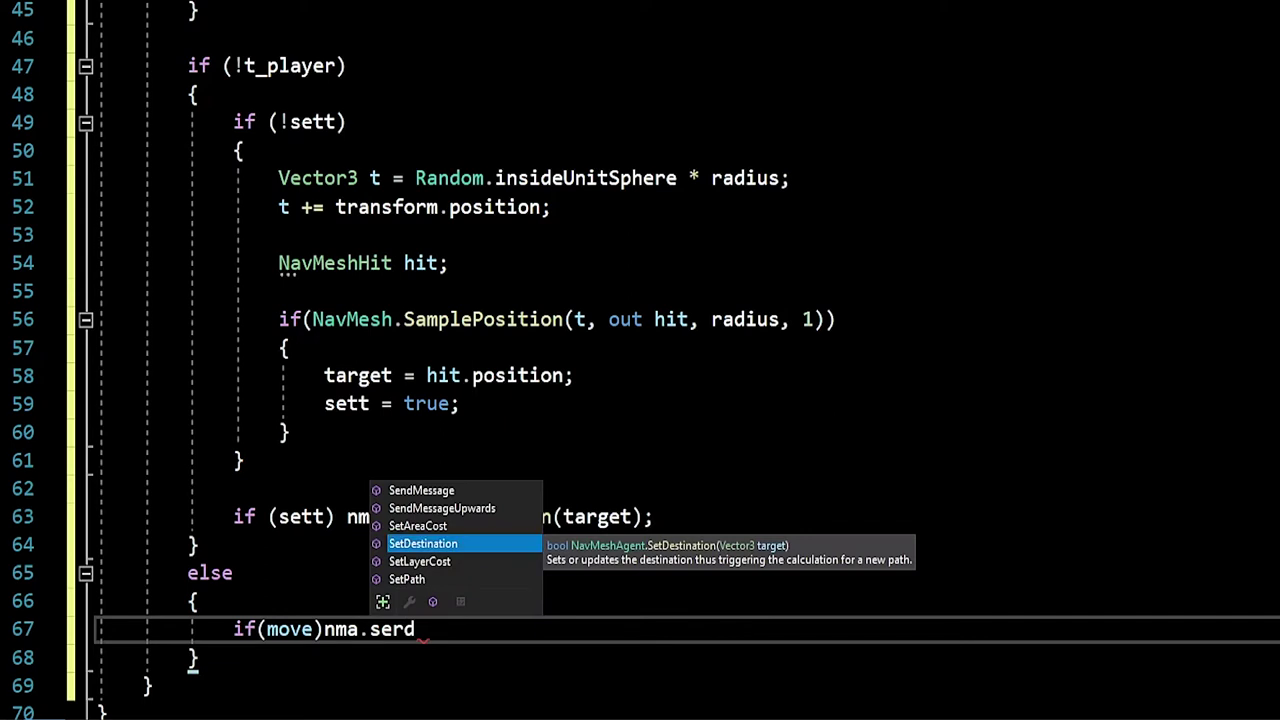
key("Tab")
type("(")
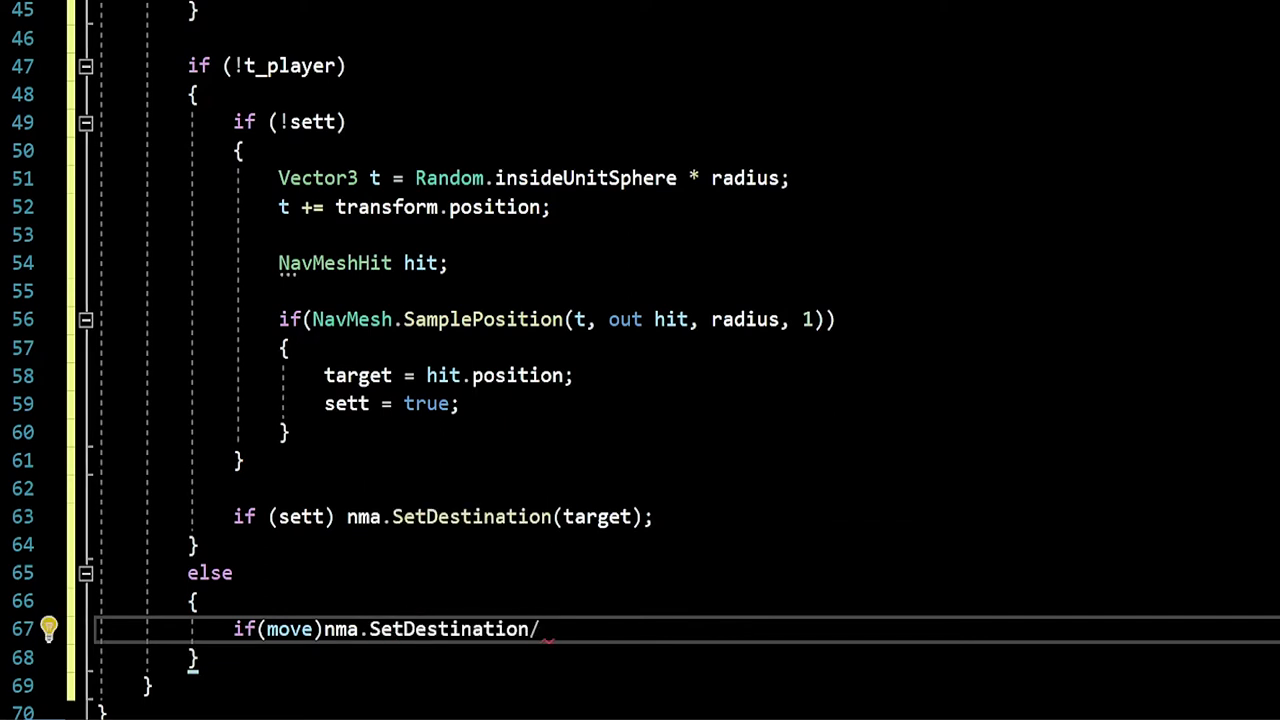
type("t")
key("Tab")
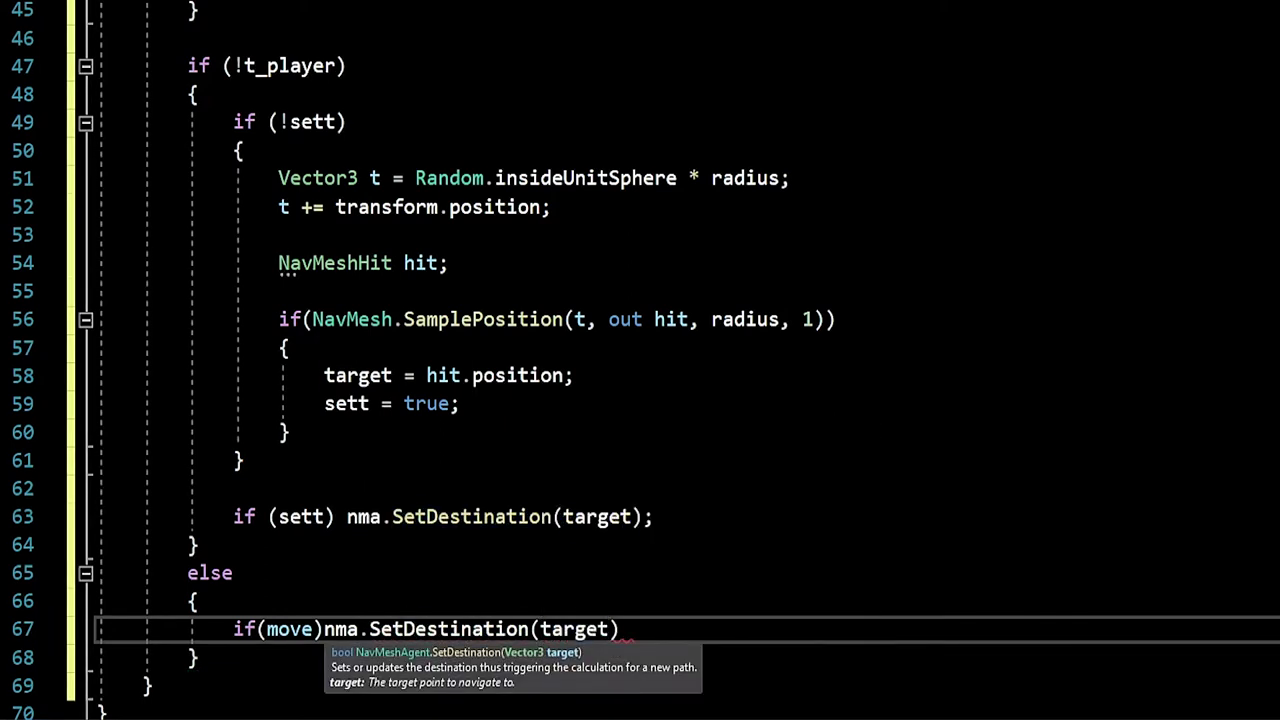
type(");")
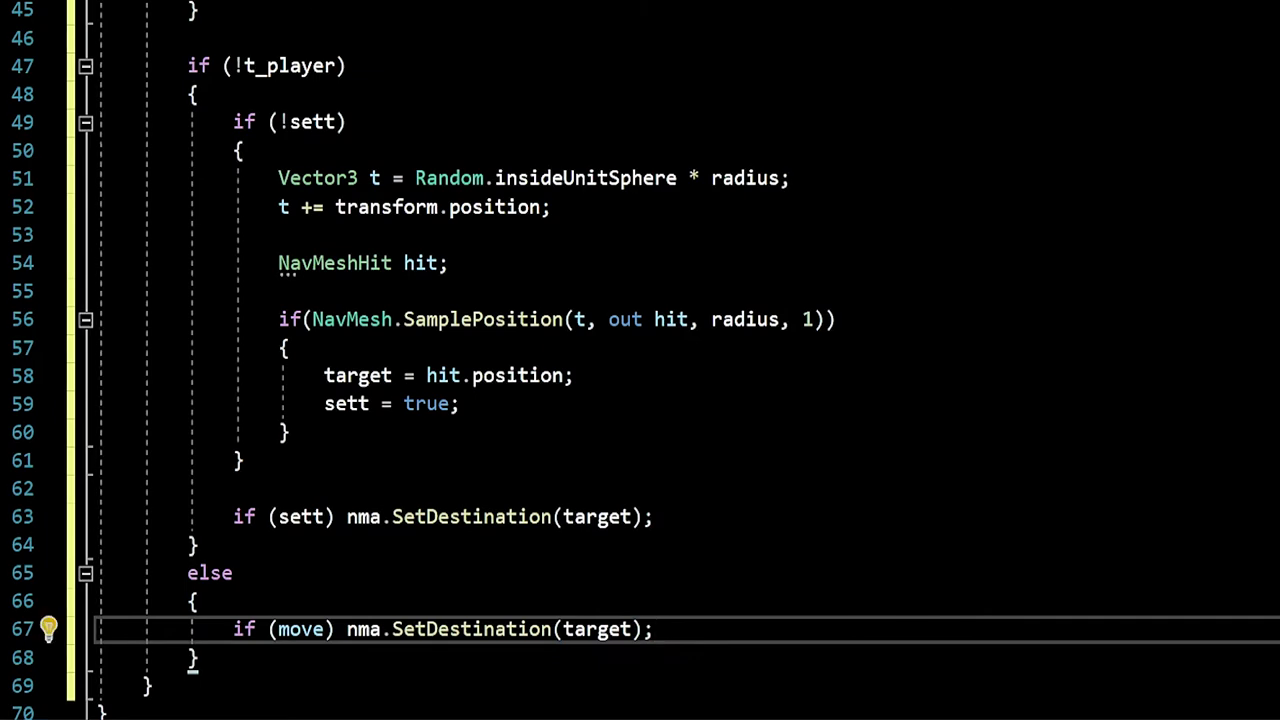
scroll(640, 360, "up", 6)
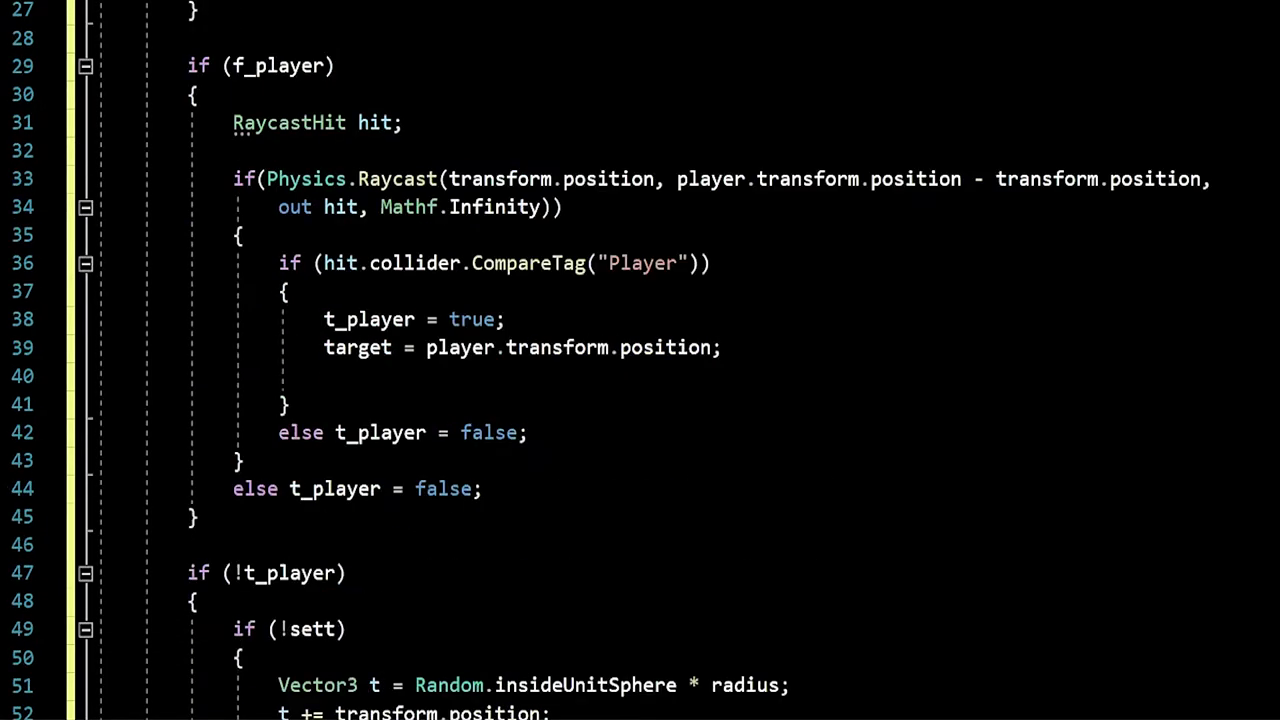
scroll(640, 360, "down", 6)
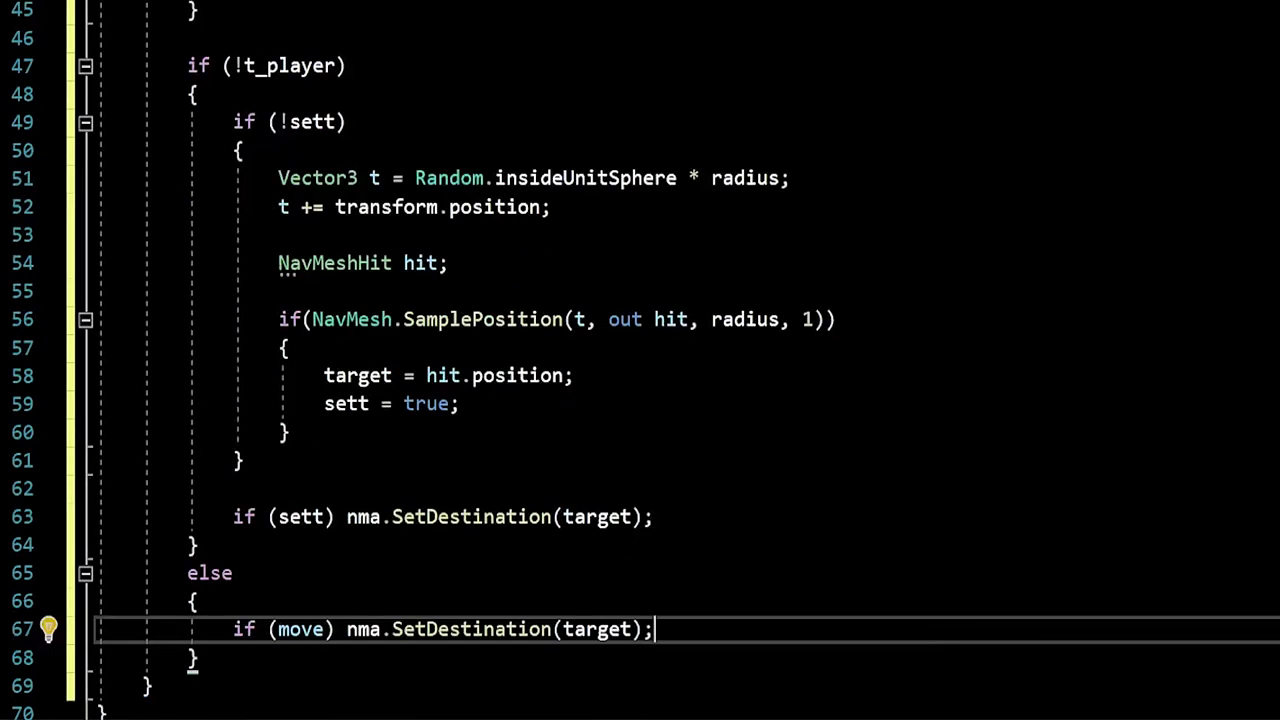
left_click(233, 488)
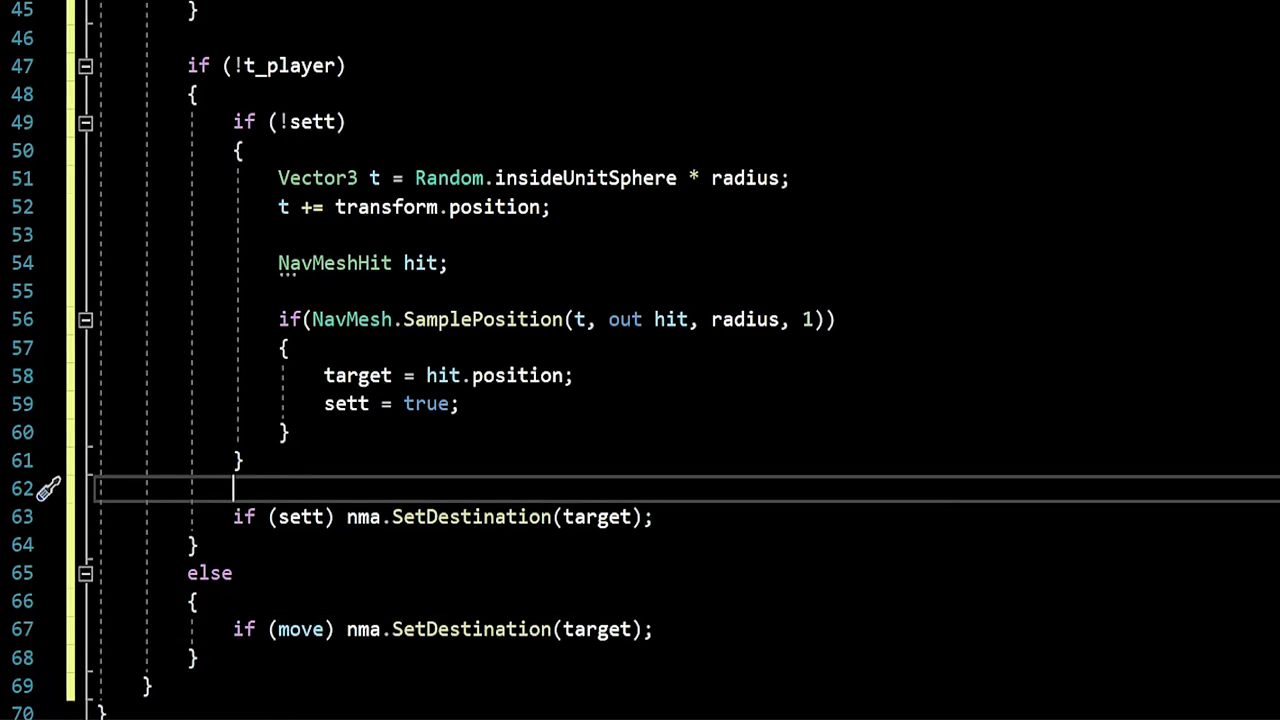
left_click_drag(233, 629, 652, 629)
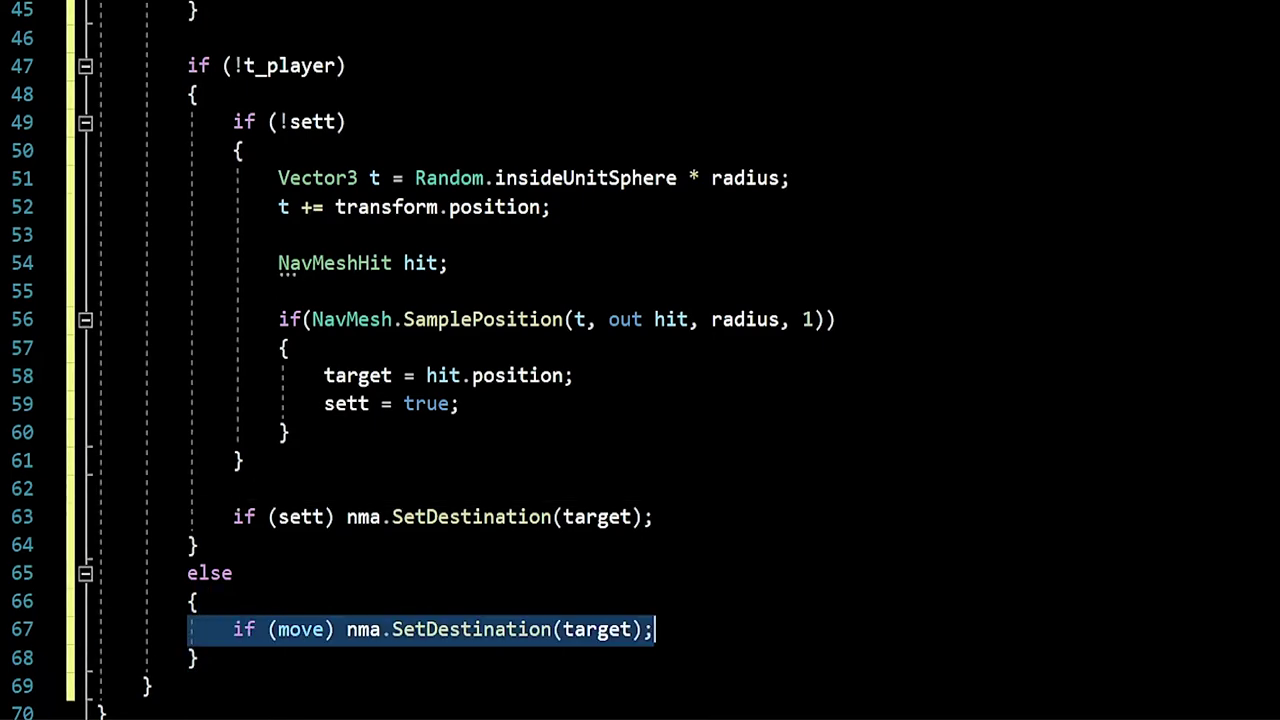
scroll(640, 360, "up", 6)
left_click_drag(187, 65, 198, 516)
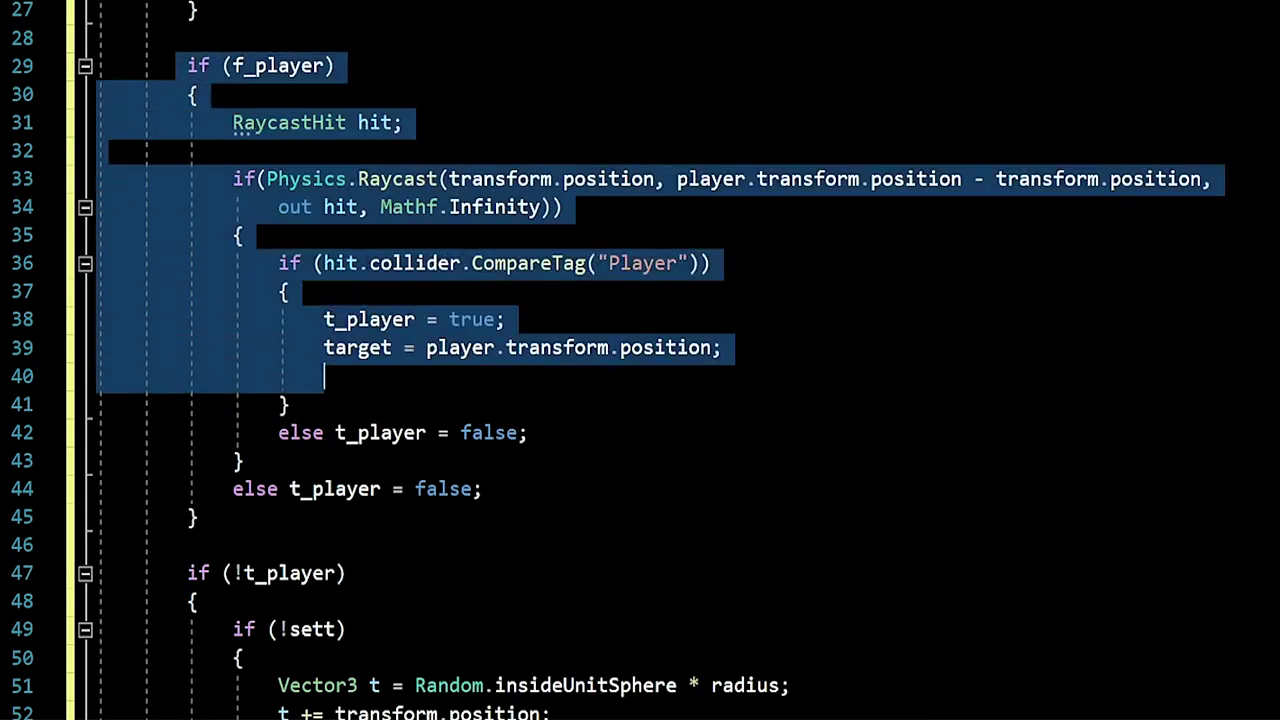
scroll(640, 360, "up", 7)
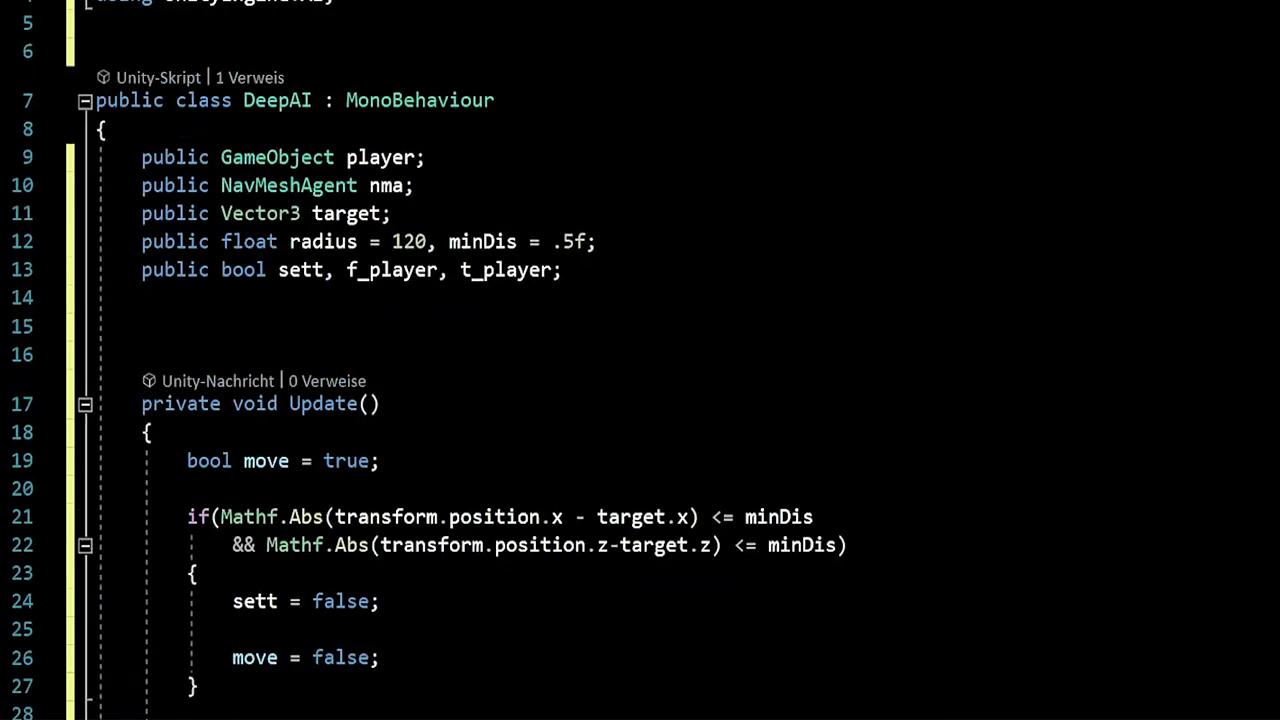
left_click(142, 326)
scroll(640, 360, "down", 1)
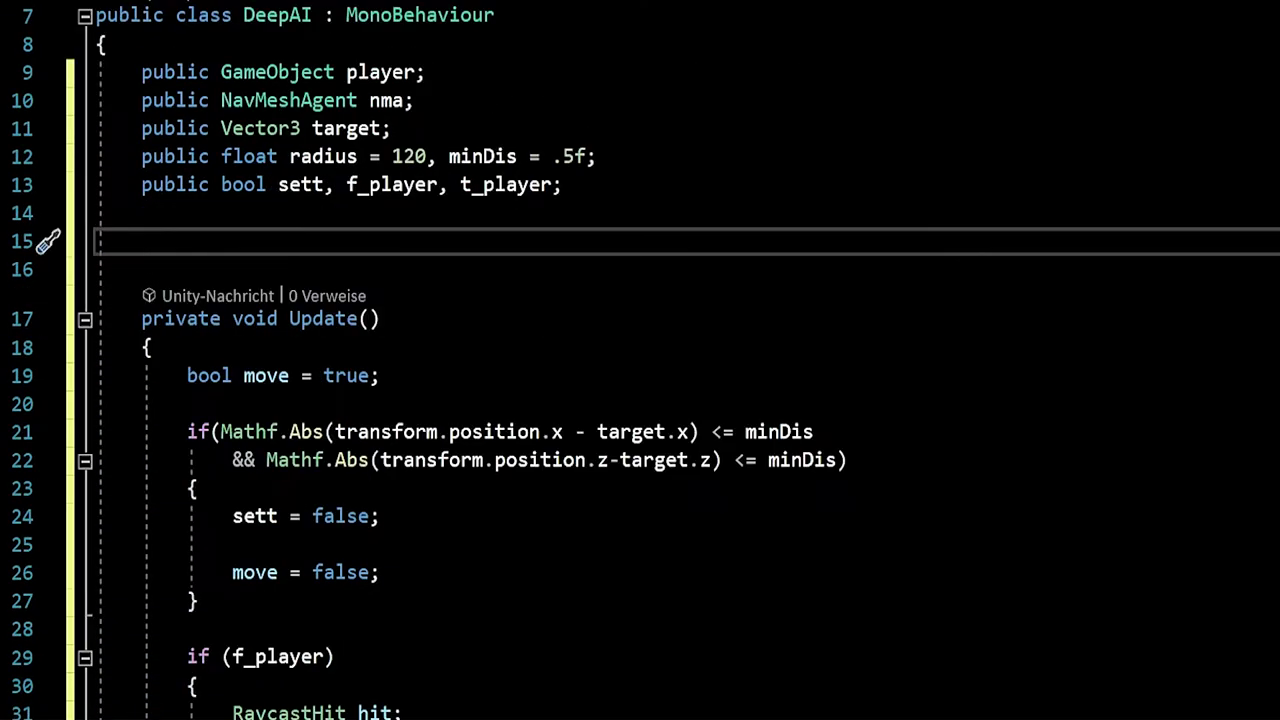
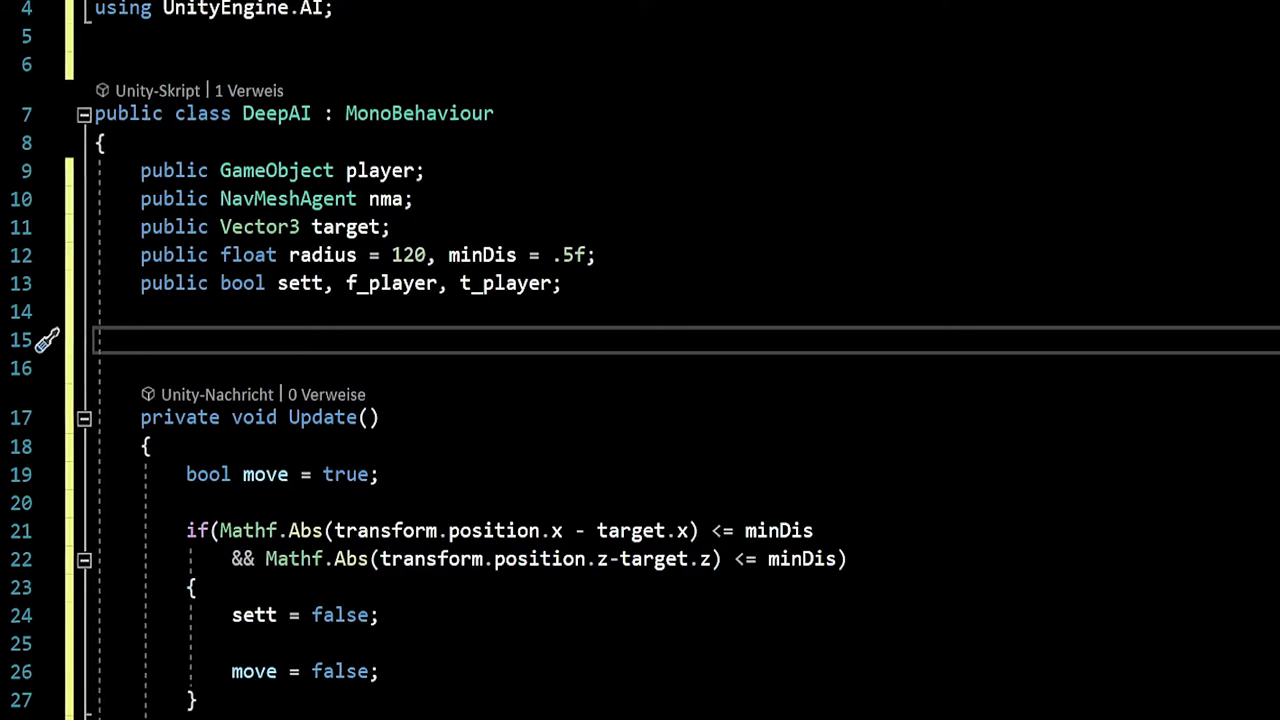
On line 15, start a field declaration with the type public List<Vector3>.
type("public ")
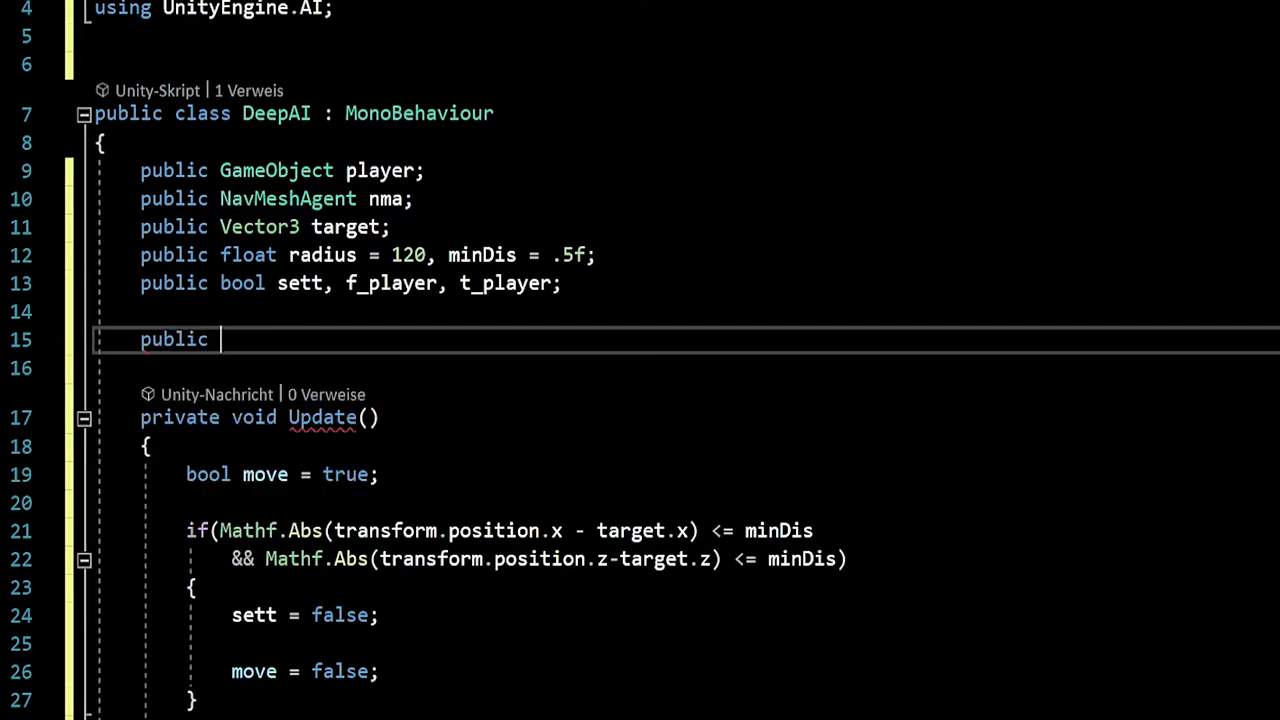
type("list")
key("Tab")
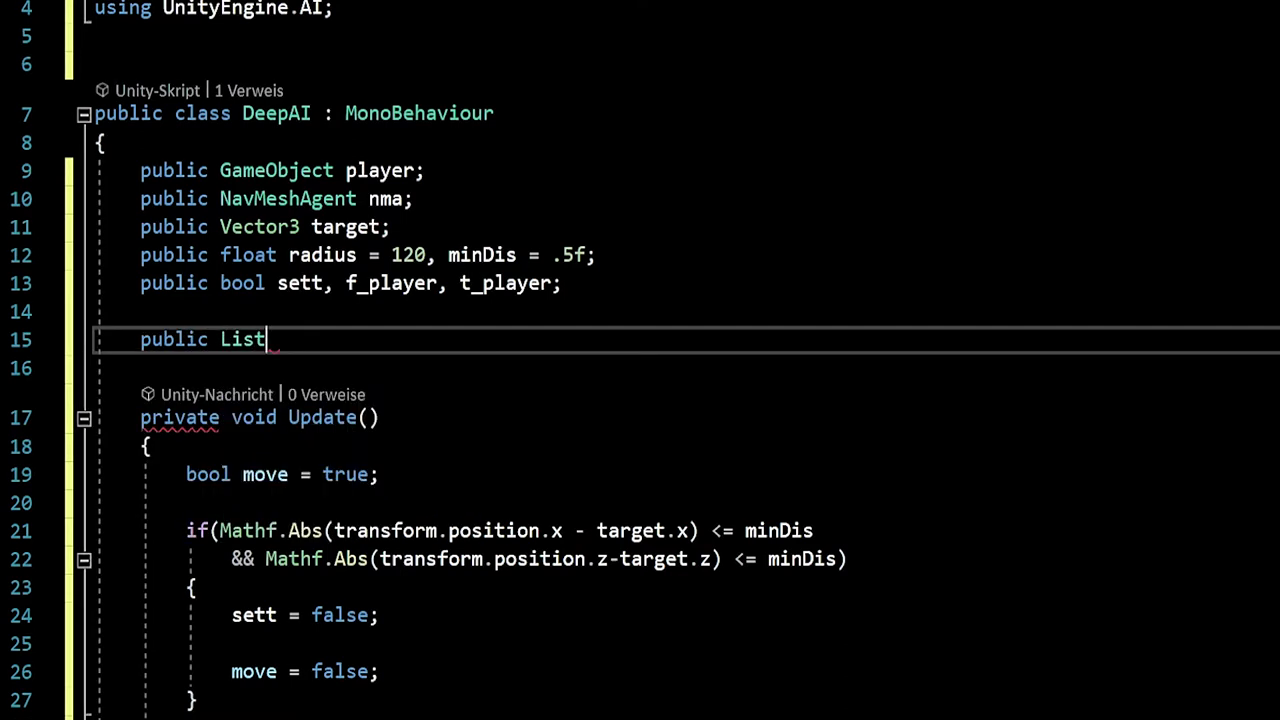
key("BackSpace")
key("BackSpace")
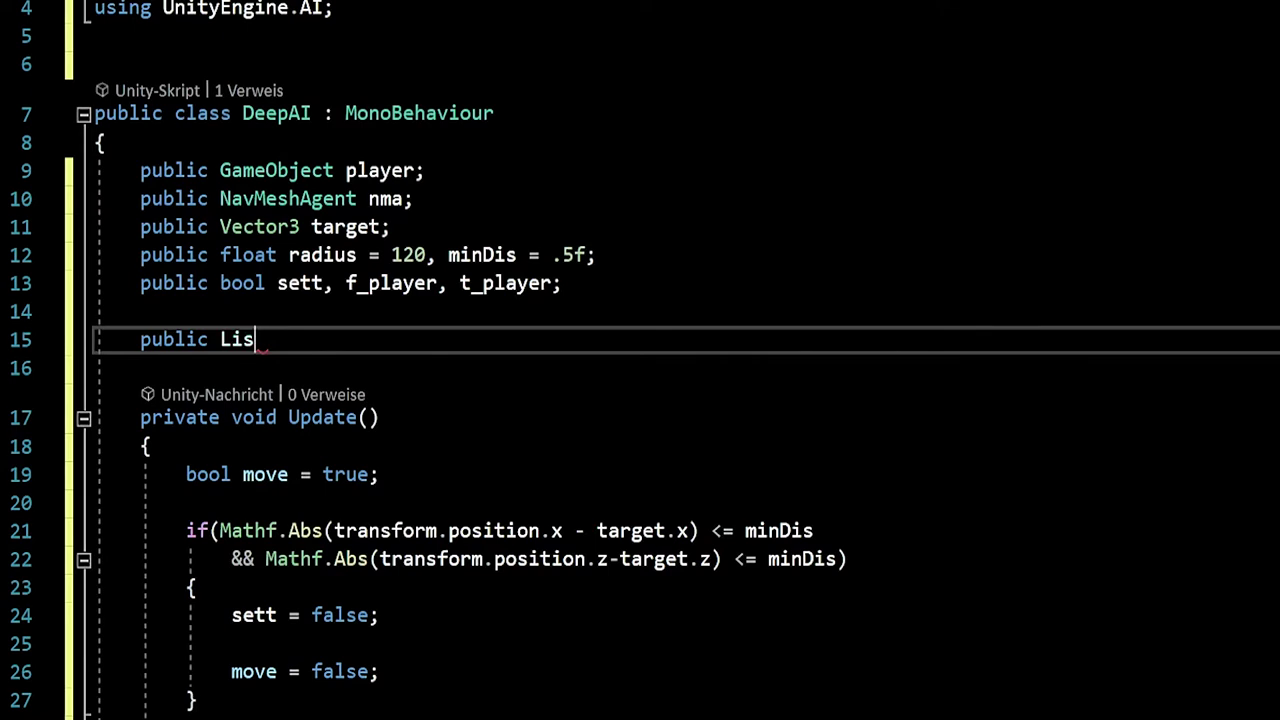
type("t>Vec")
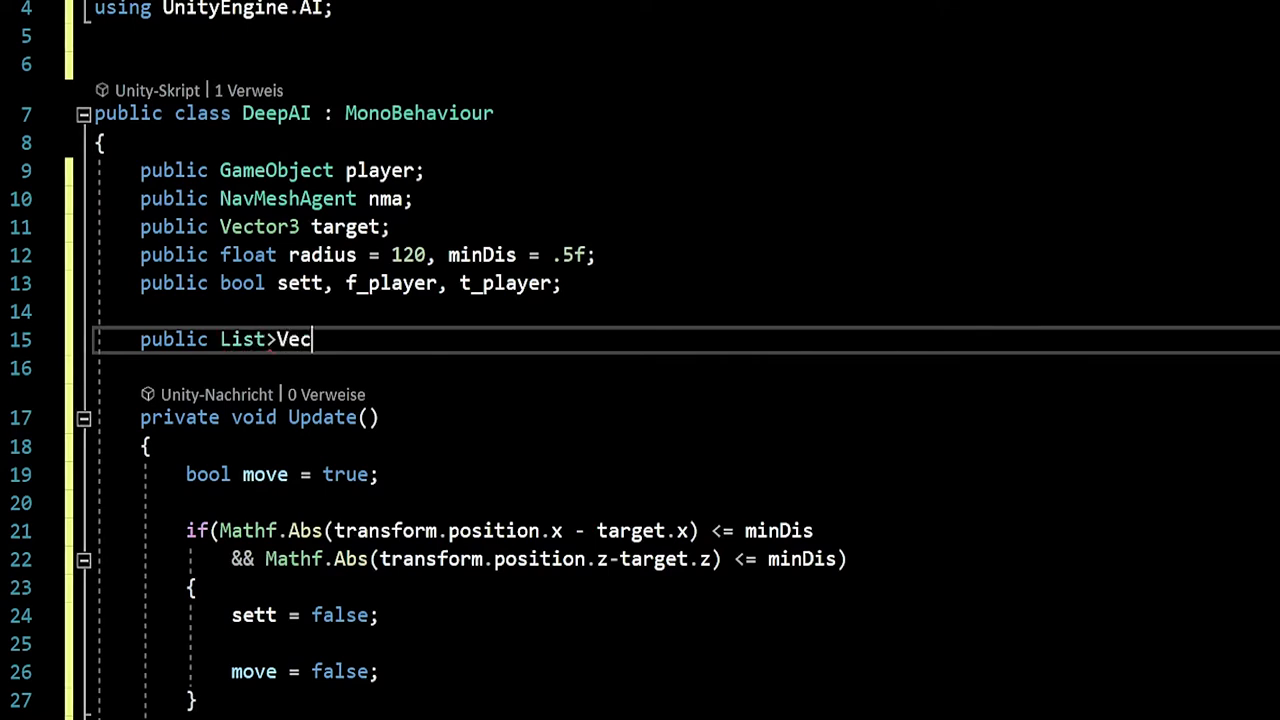
key("BackSpace")
key("BackSpace")
key("BackSpace")
key("BackSpace")
type("<V")
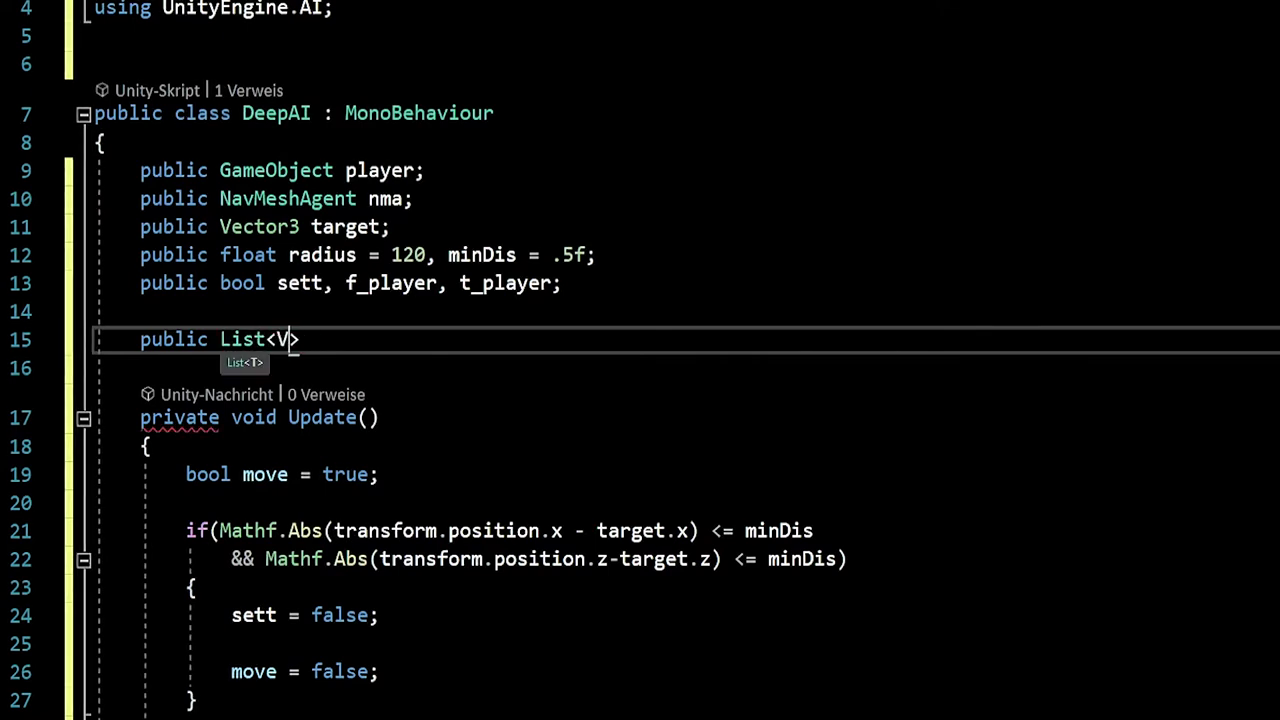
type("ec")
key("Down")
key("Down")
key("Tab")
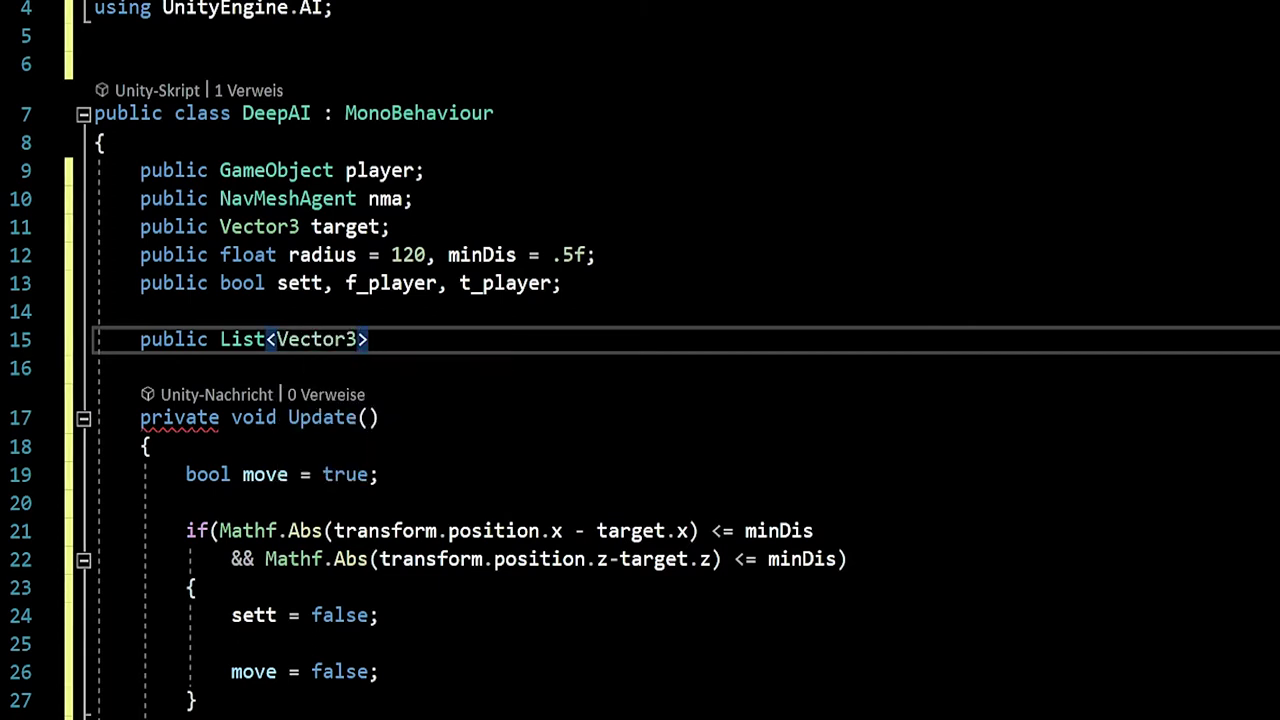
key("Right")
Name the field m_Position, initialise it with new List<Vector3>(); and start a new line.
type("m")
type("P")
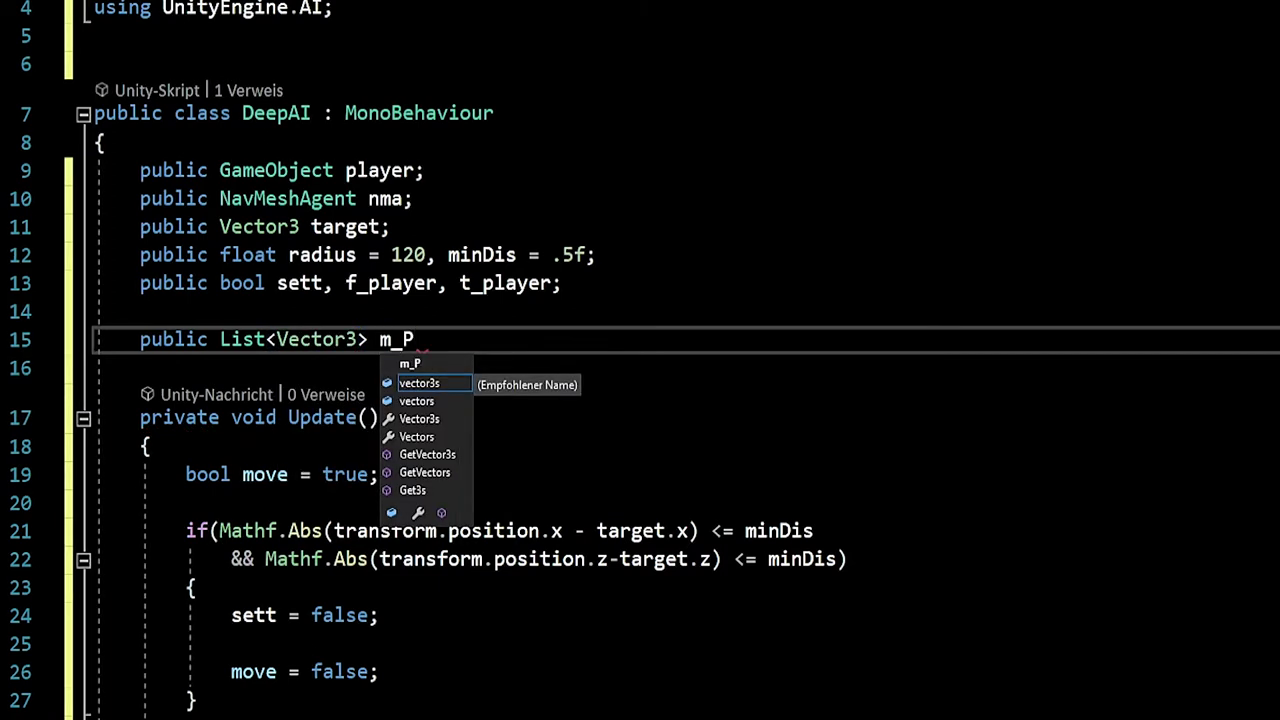
type("os")
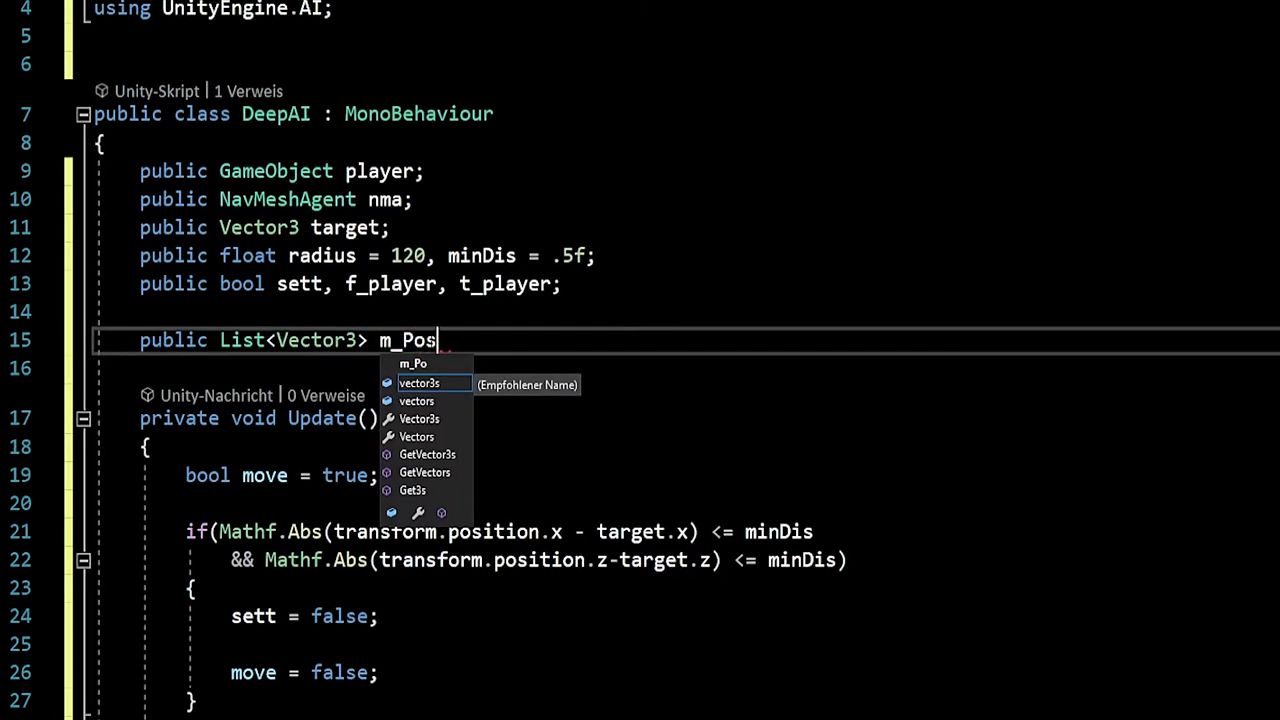
type("ition ")
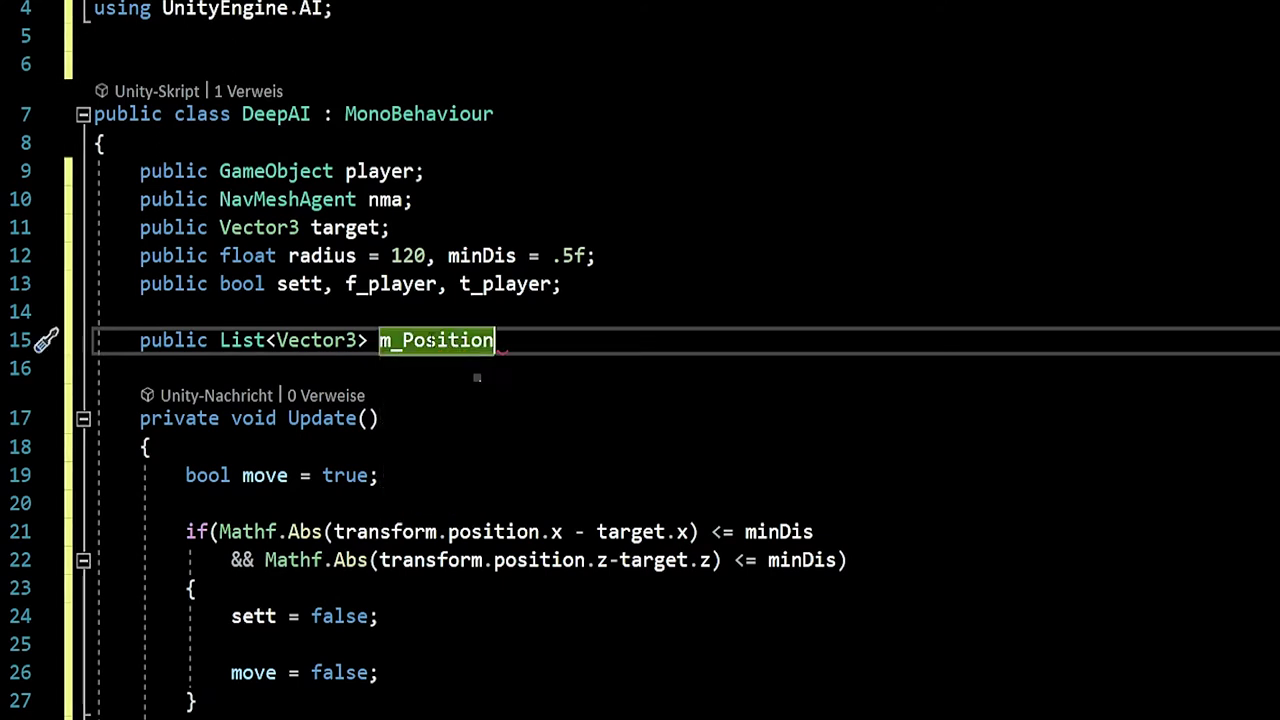
type("= n")
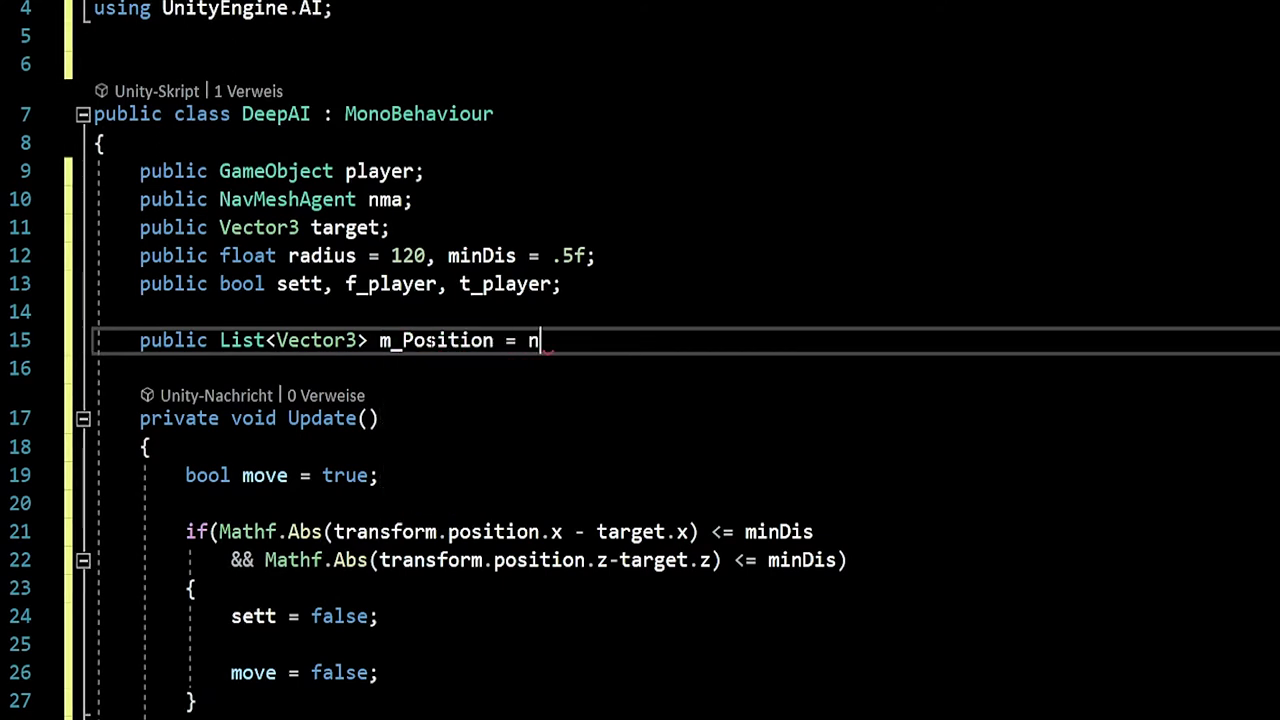
type("ew L")
key("Tab")
type("(")
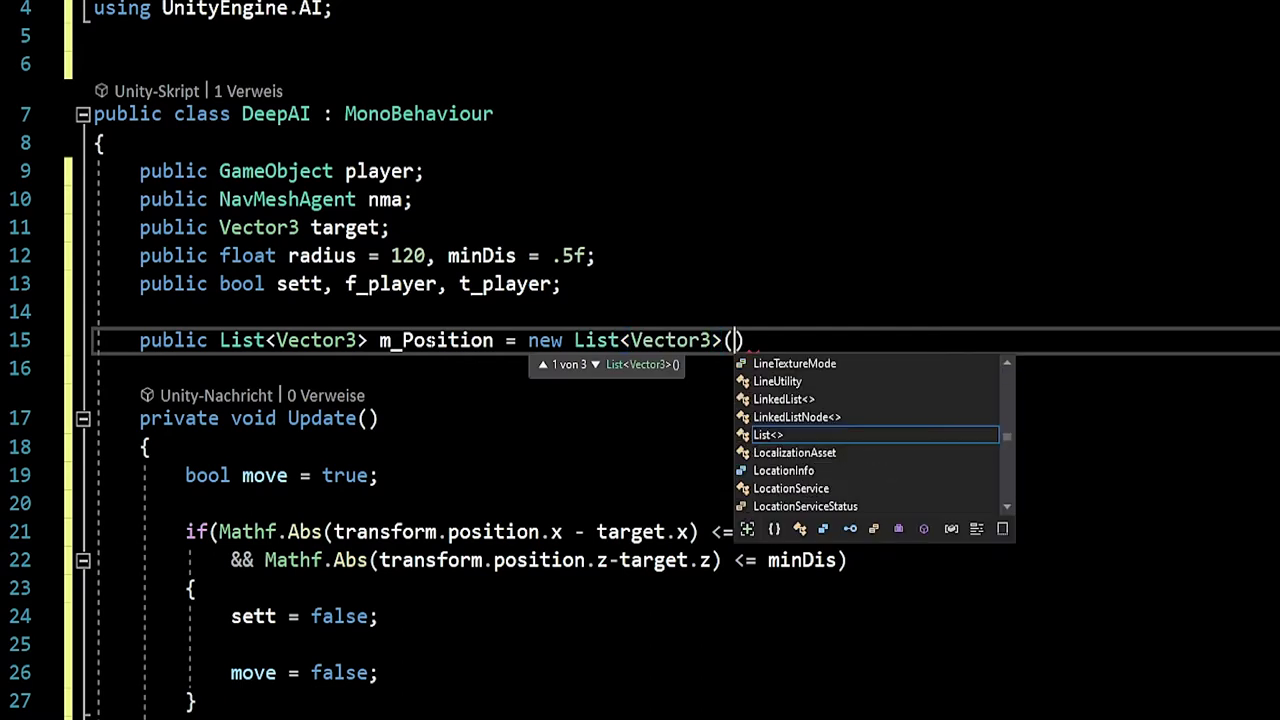
type(");")
key("Return")
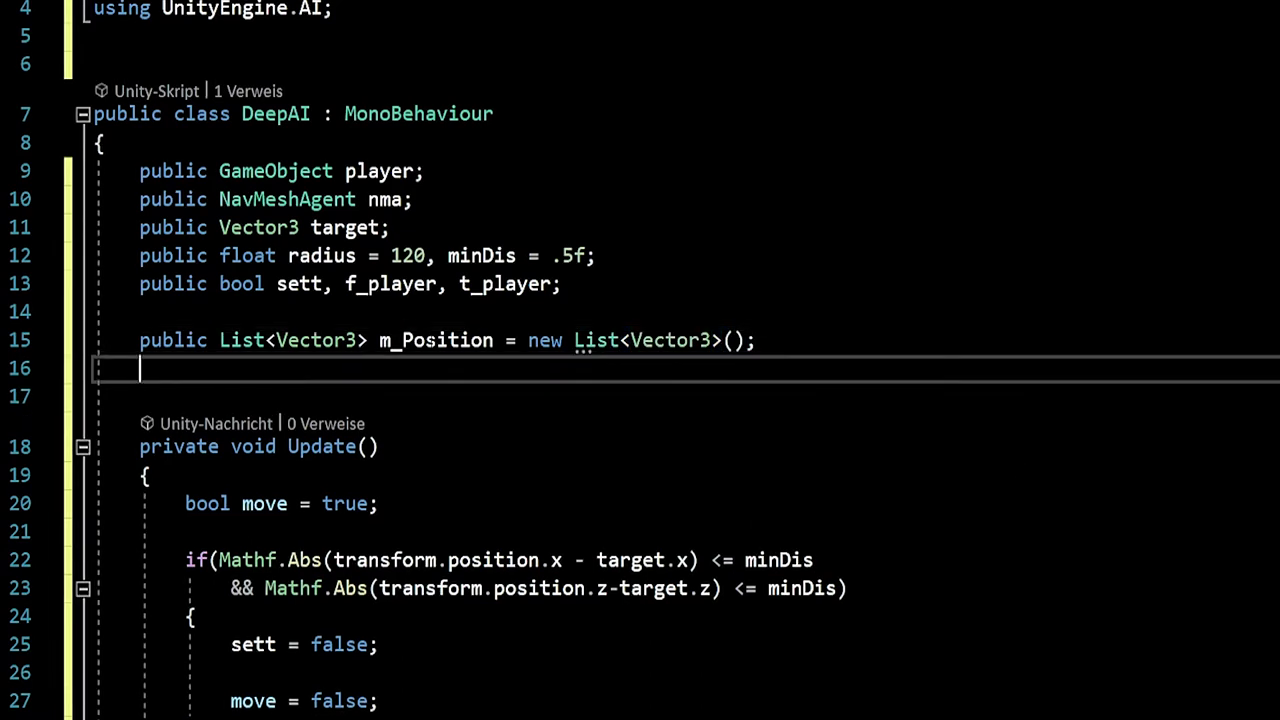
Add public List<Vector3> p_buffer = new List<Vector3>(); on line 16, followed by a blank line.
type("publi")
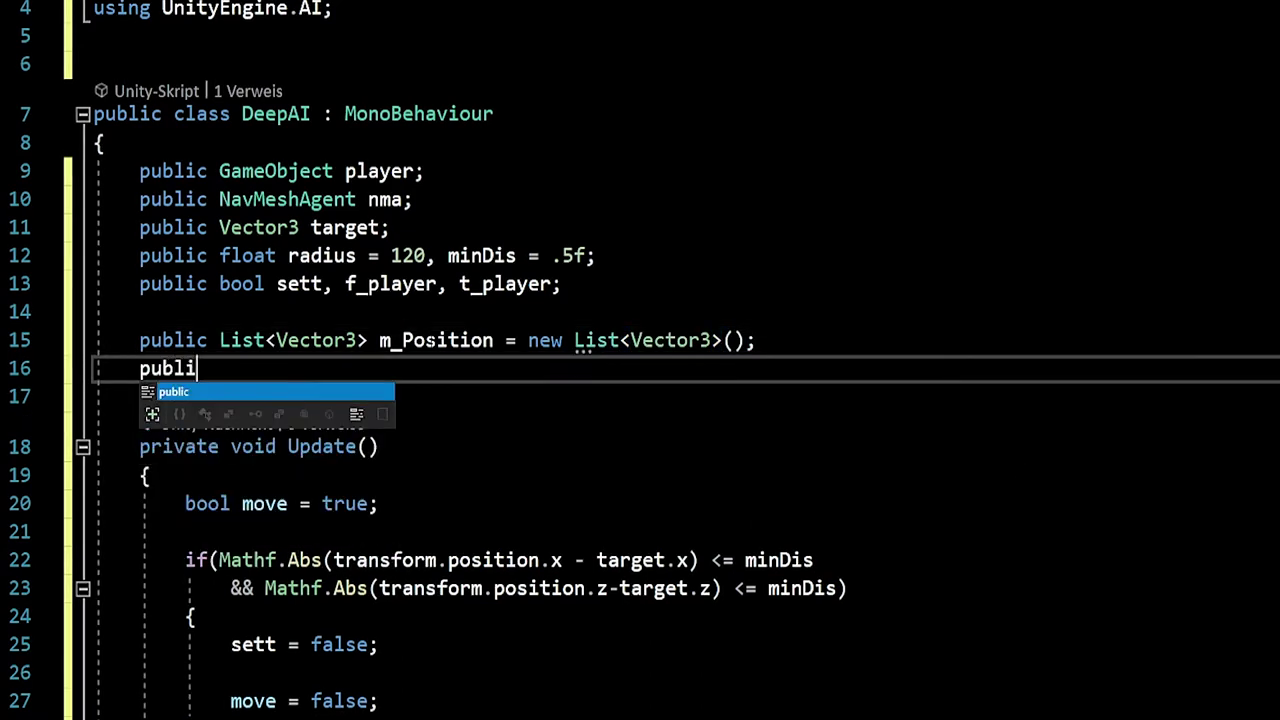
type("c List")
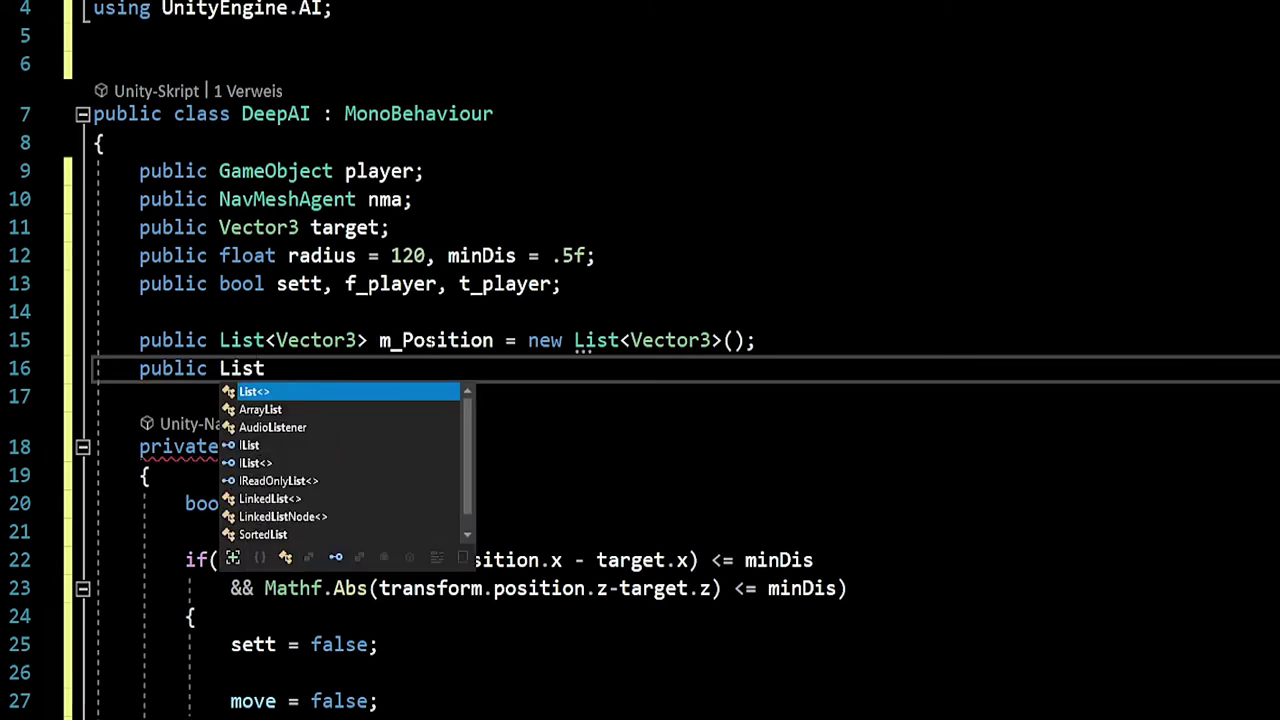
key("Tab")
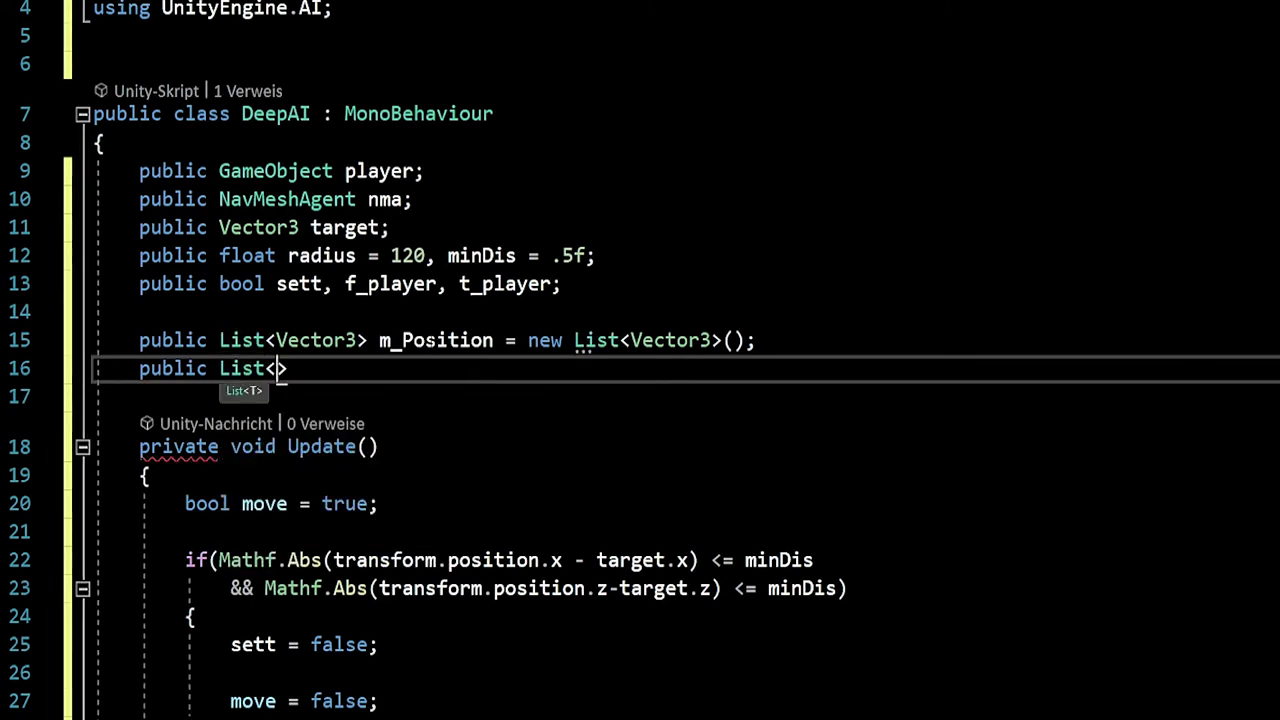
type("Ve")
key("Tab")
key("Right")
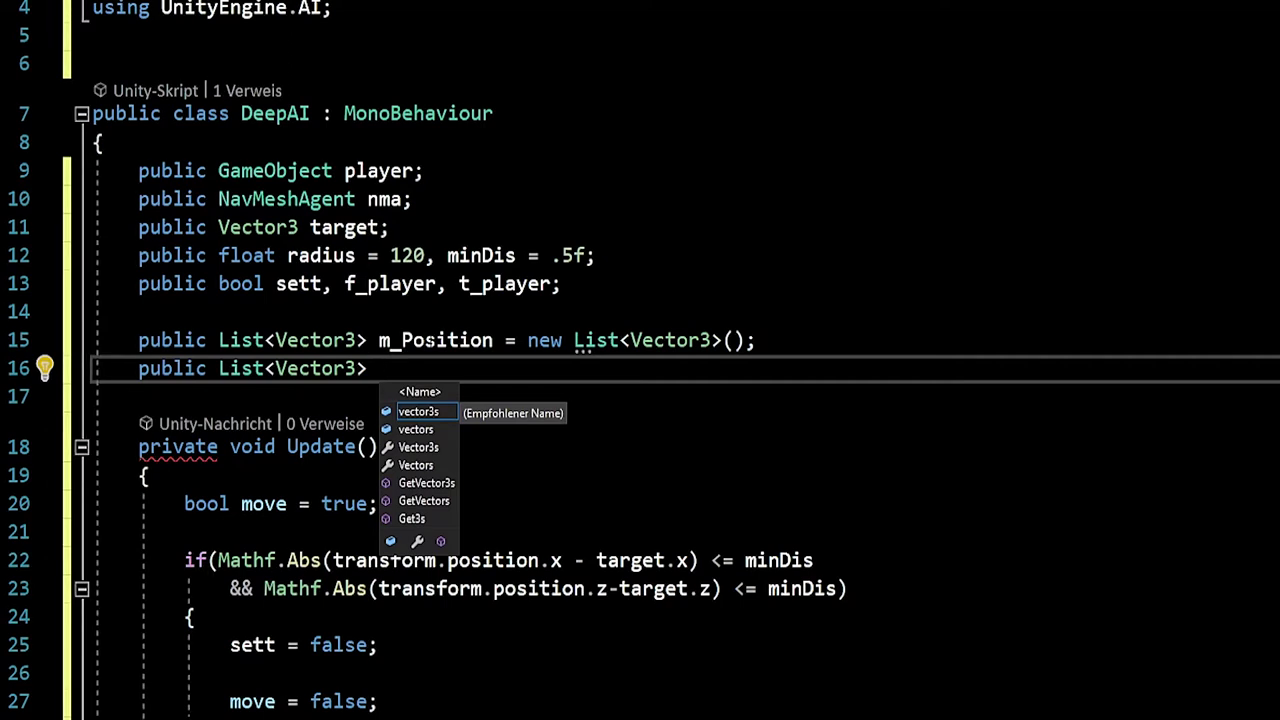
type("p_")
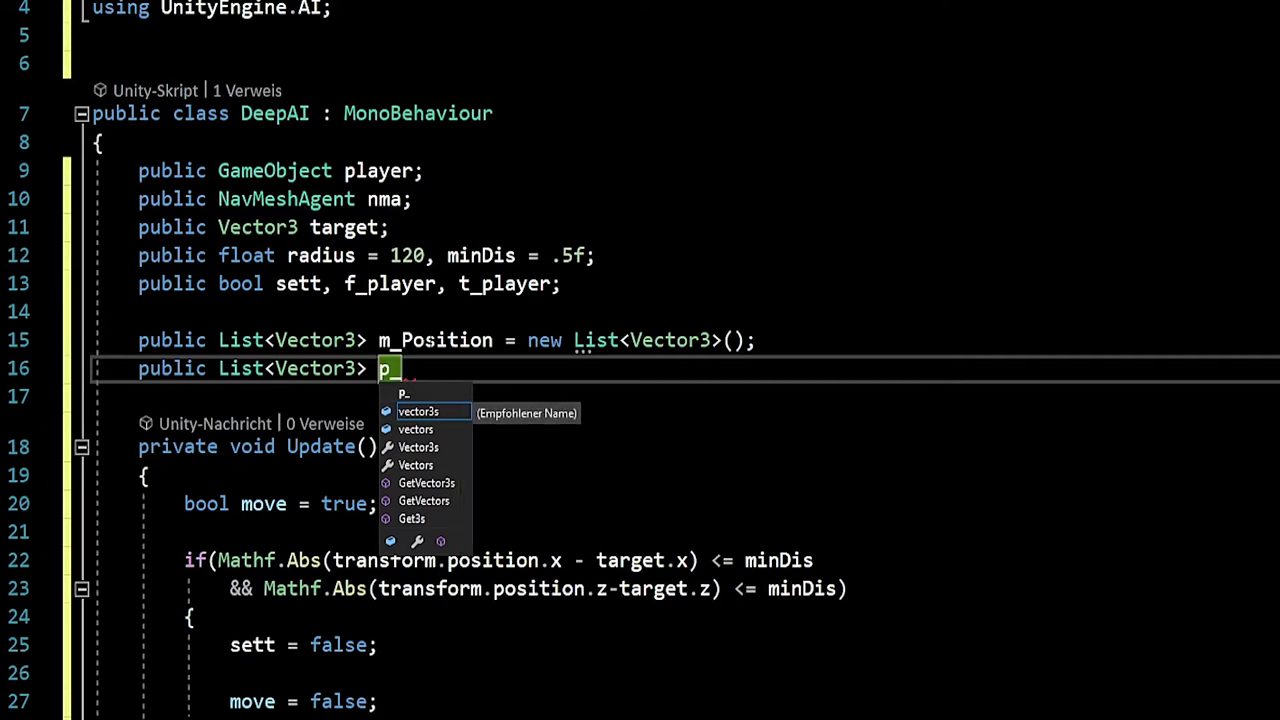
type("buff")
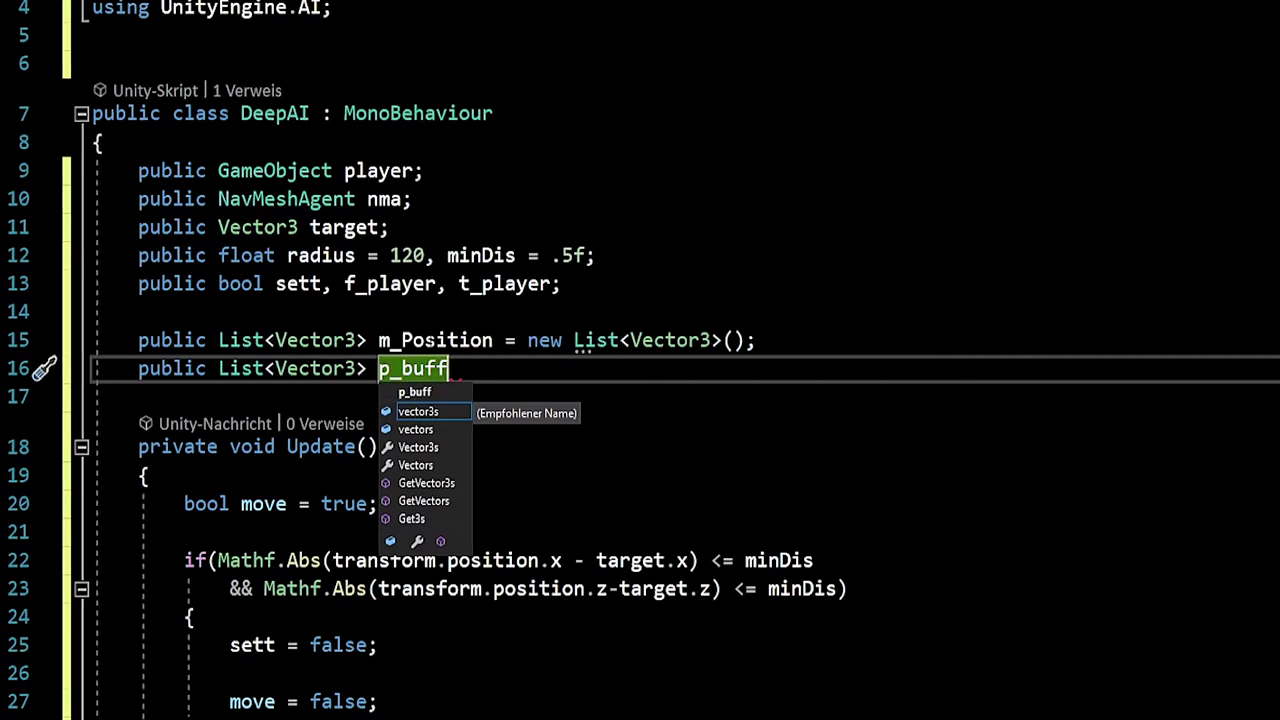
type("er = ne")
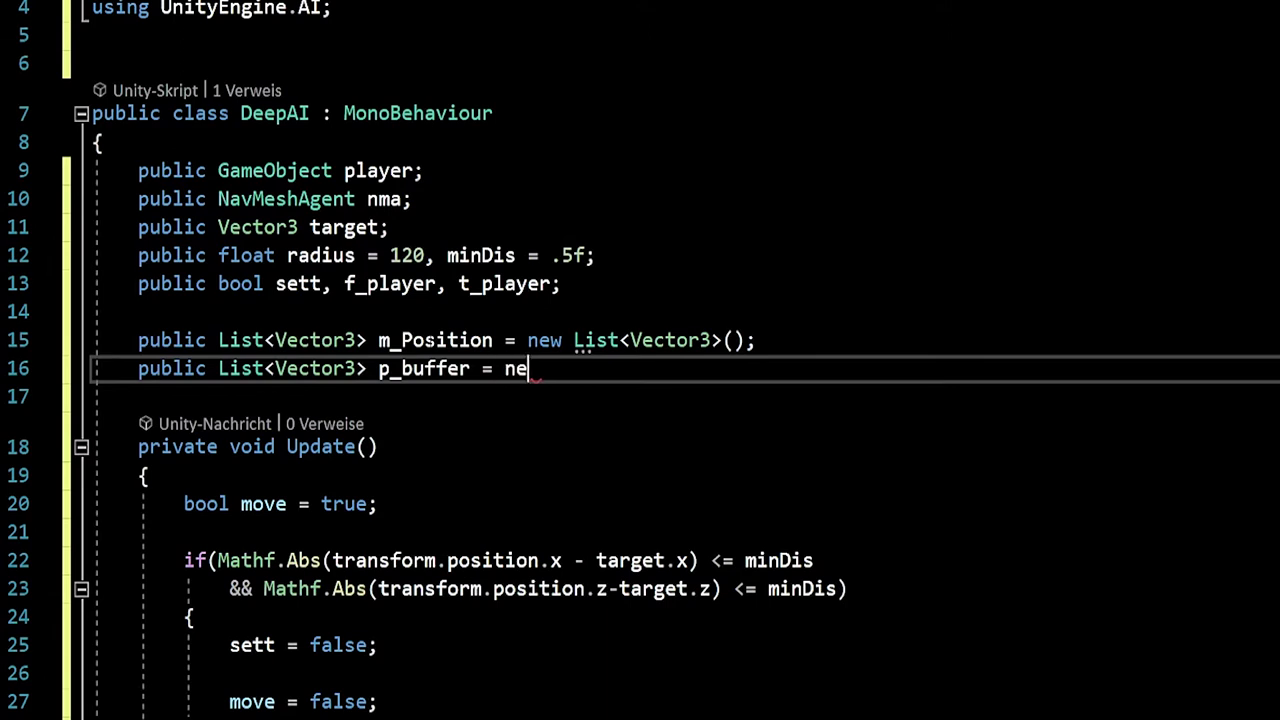
type("w Li")
key("Tab")
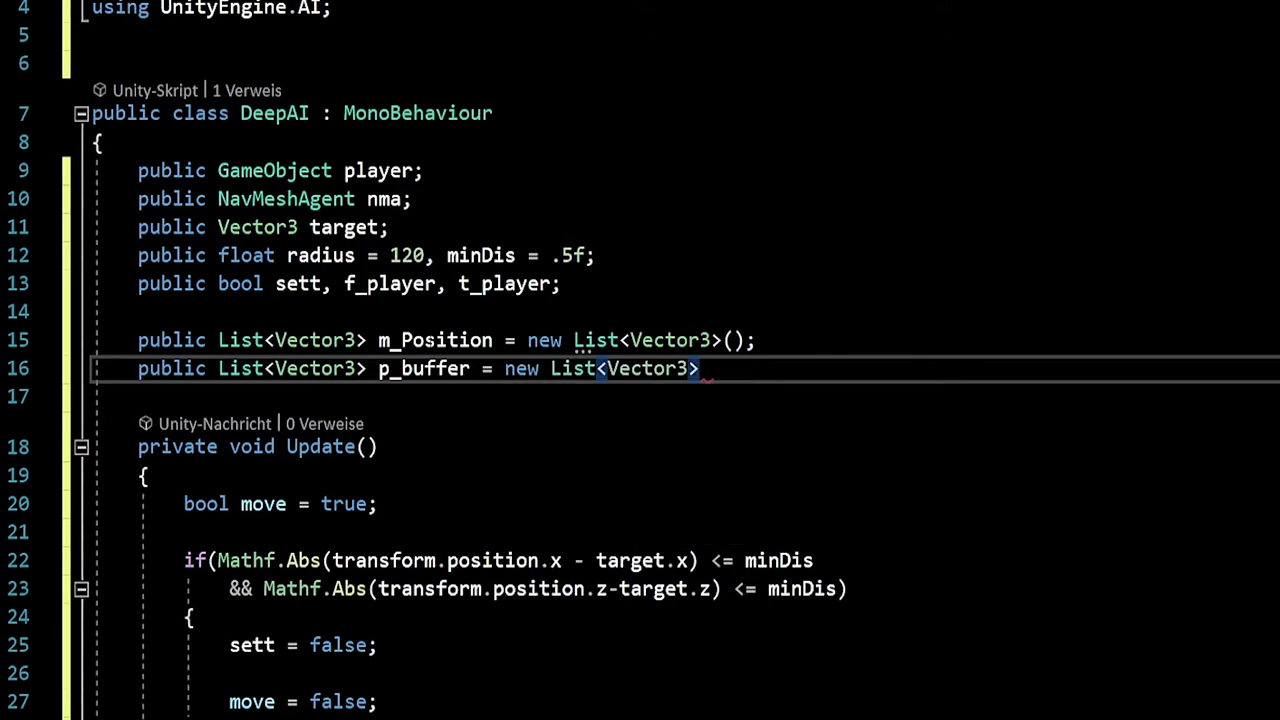
type("();")
key("Return")
key("Return")
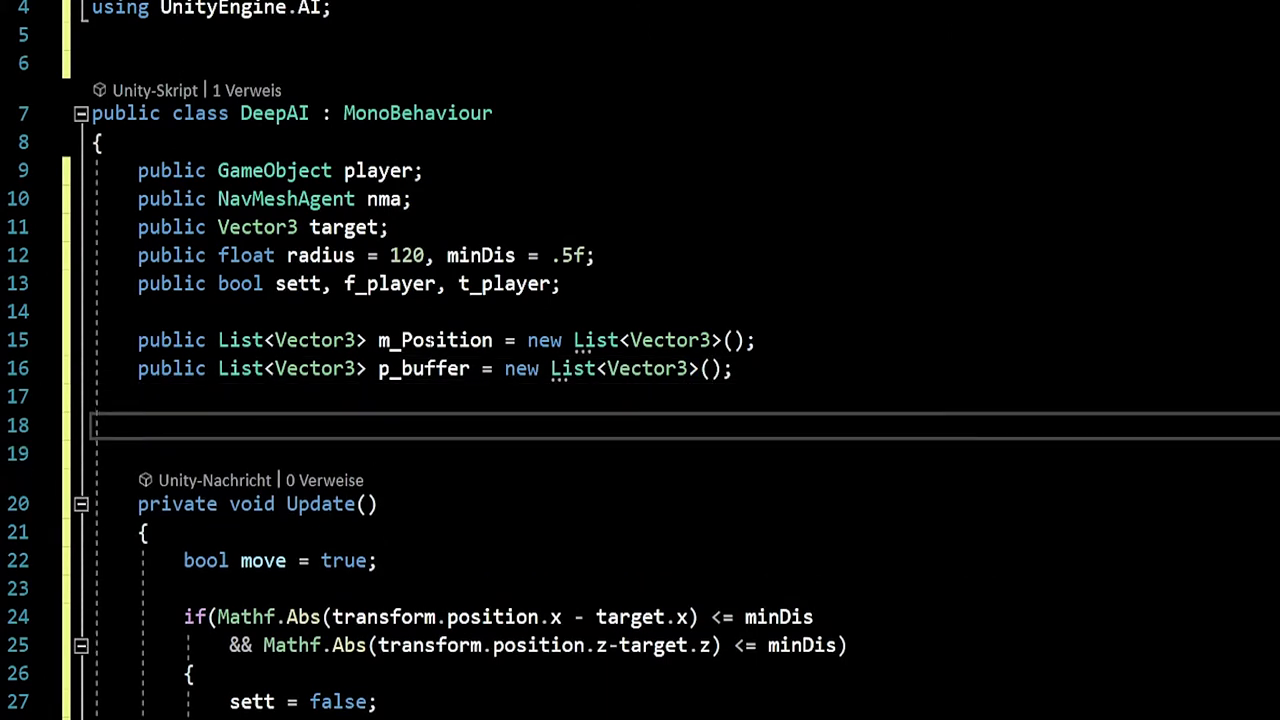
left_click(138, 397)
Declare public bool findPoint, in_memory, on_memory; on line 17 and check the field names.
type("publi")
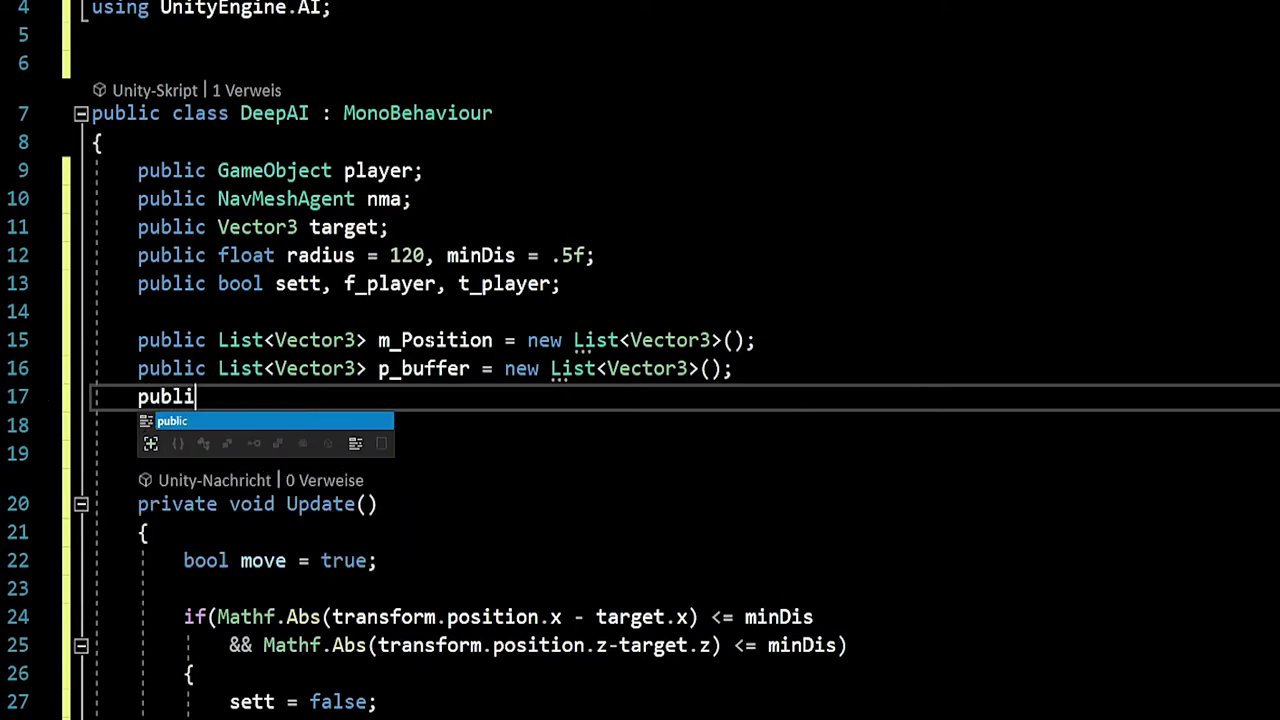
type("c b")
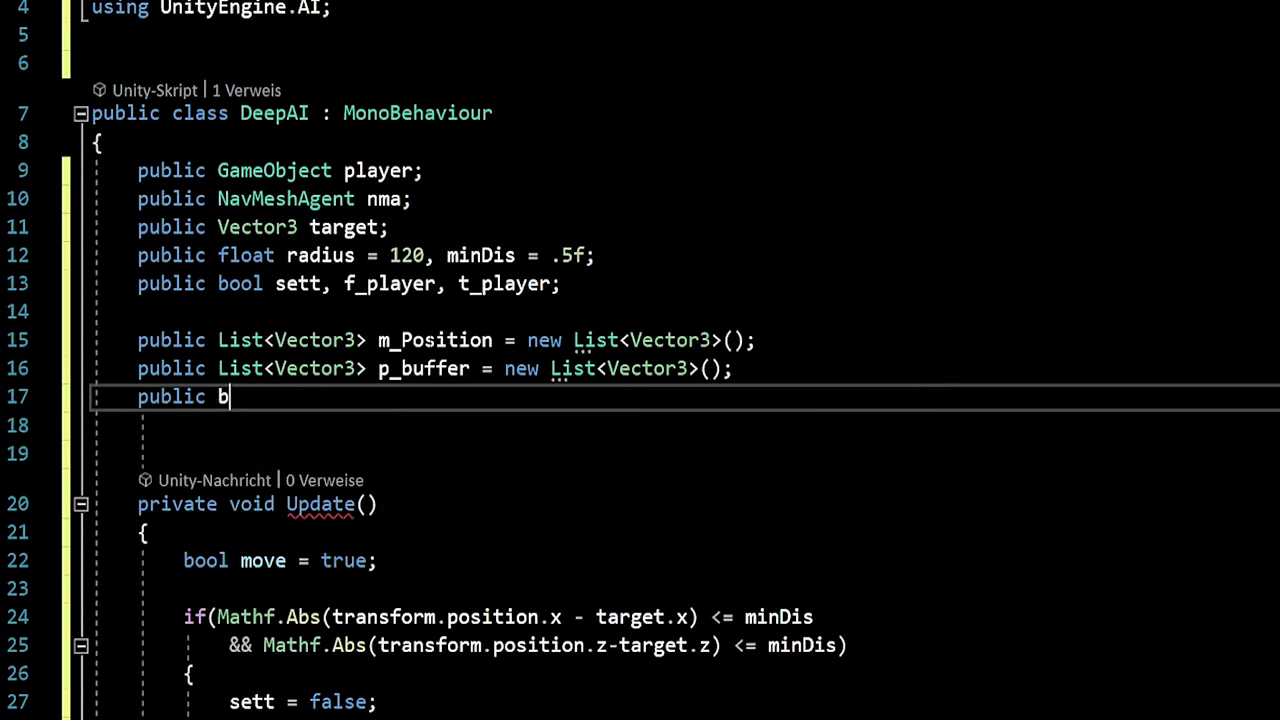
type("ool ")
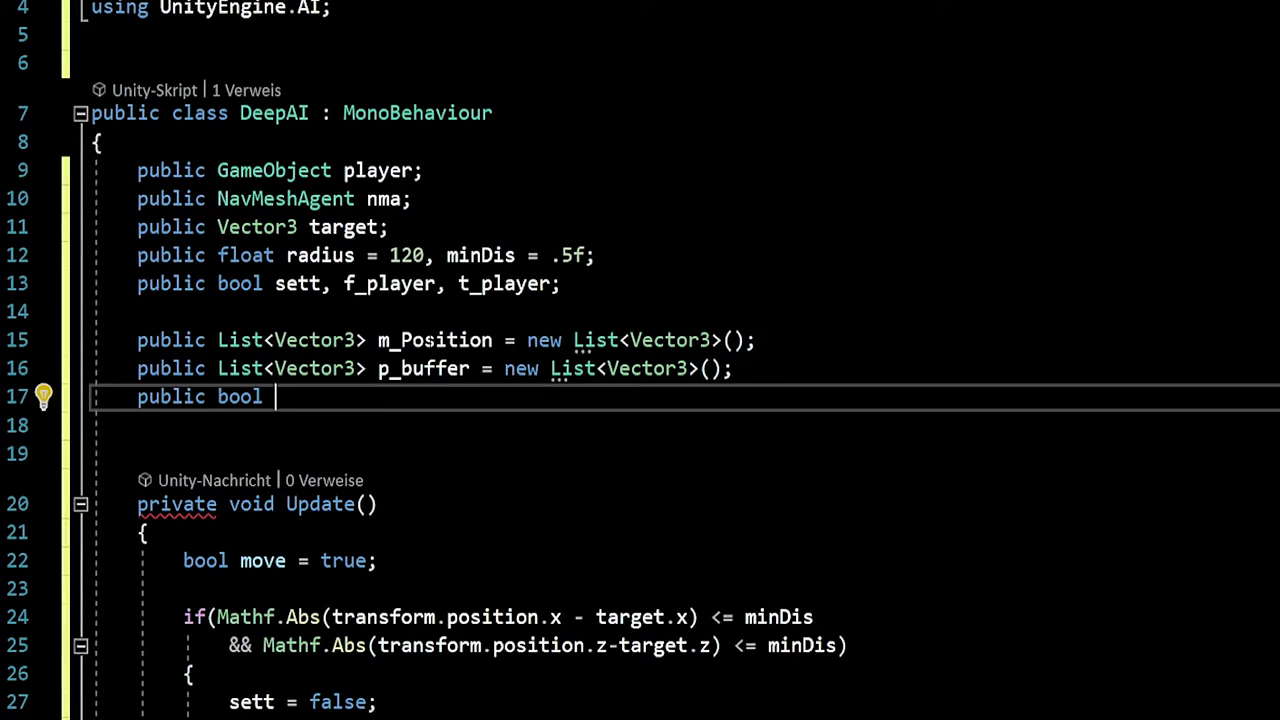
type("find")
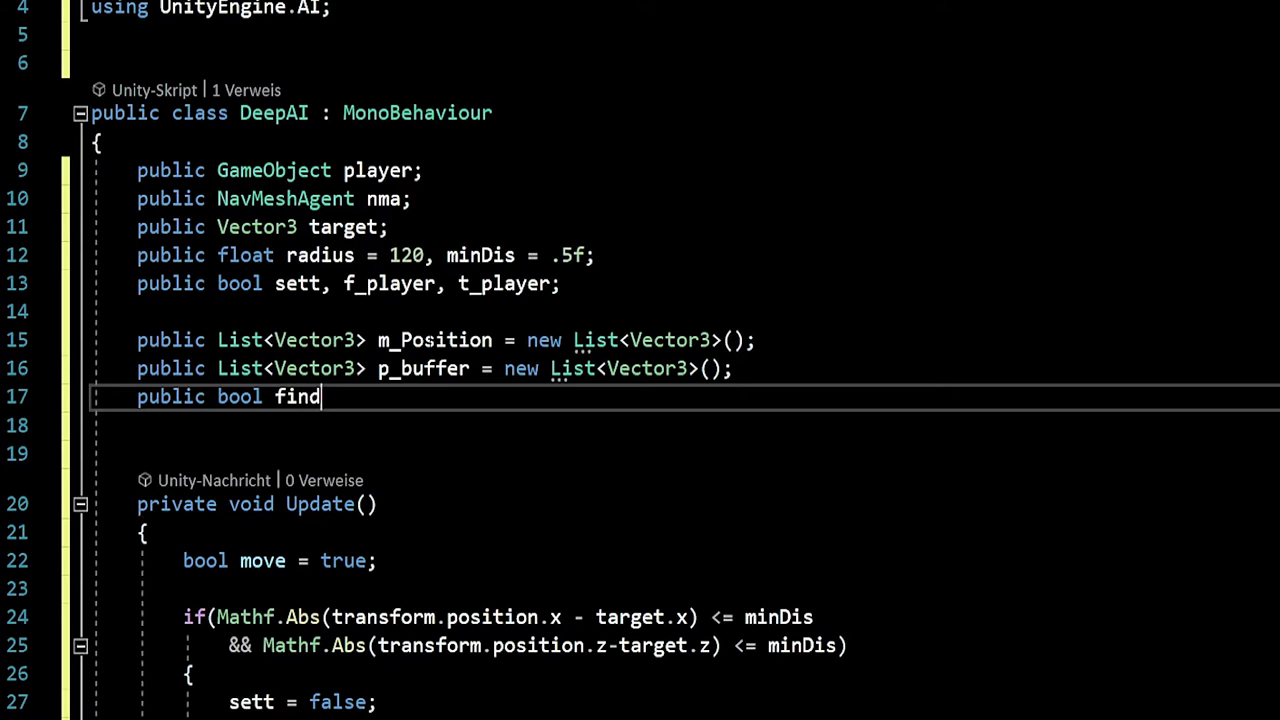
type("Point,")
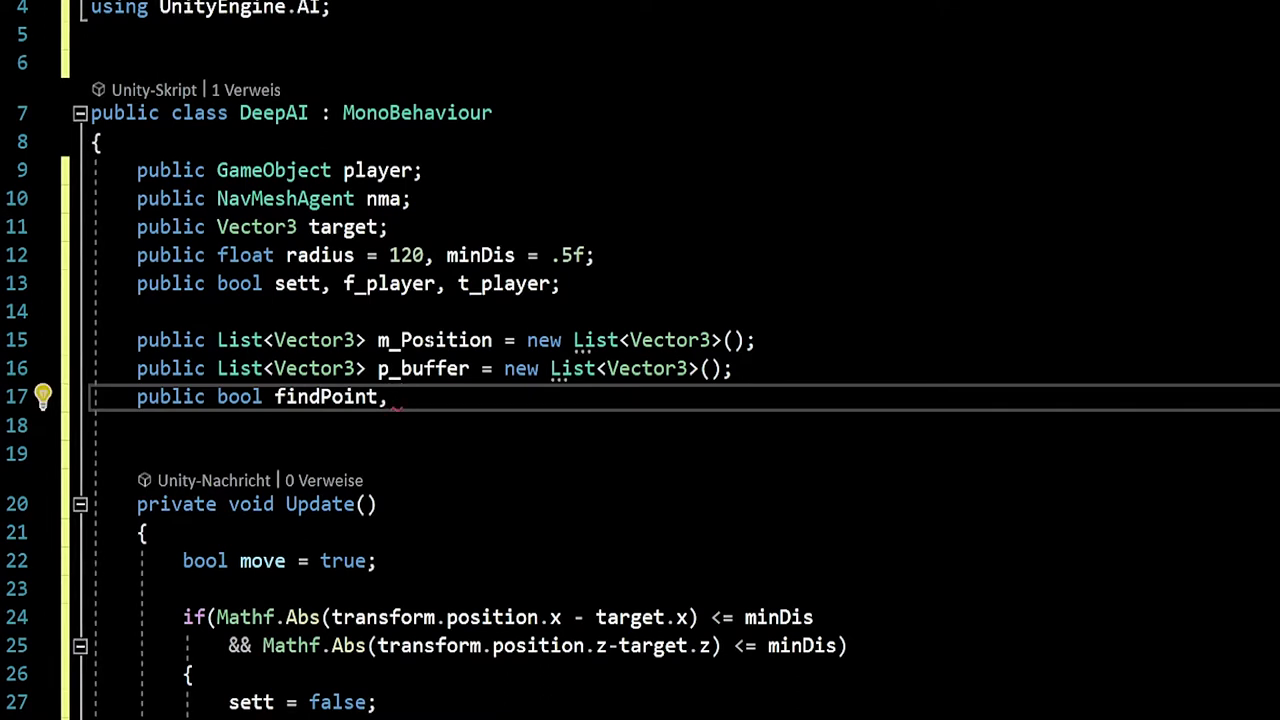
type(" in")
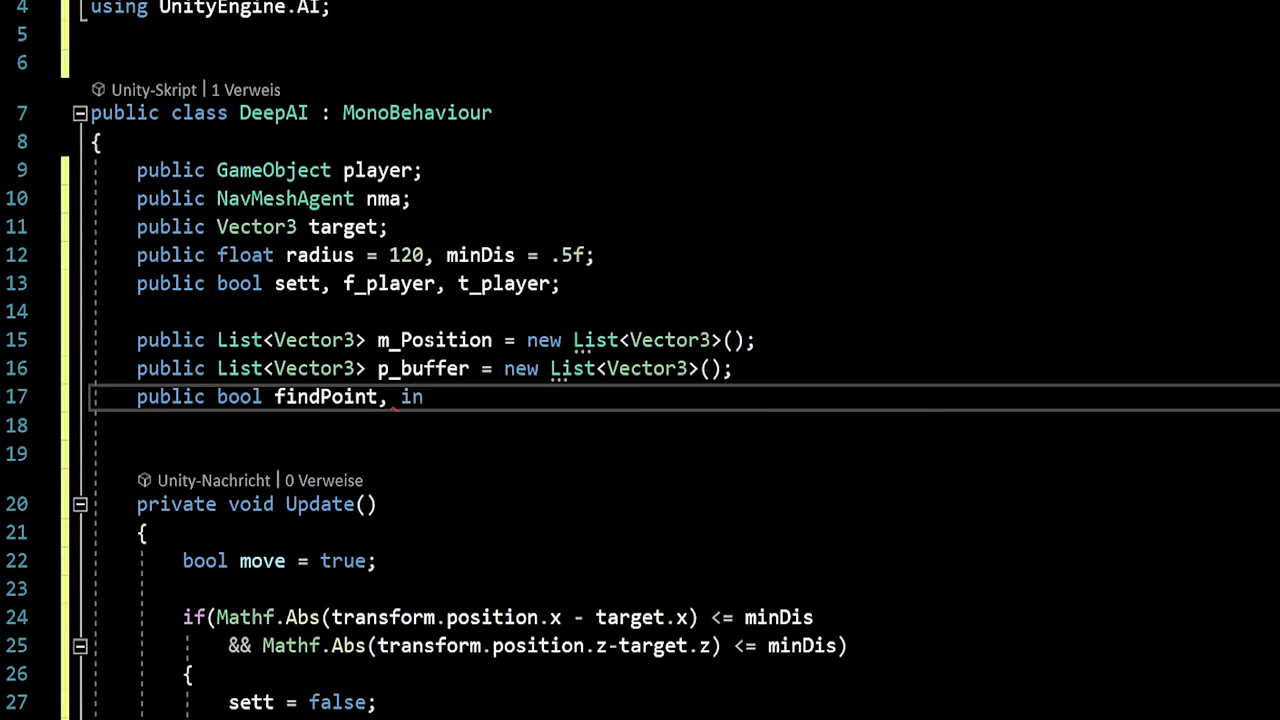
type("_mempory")
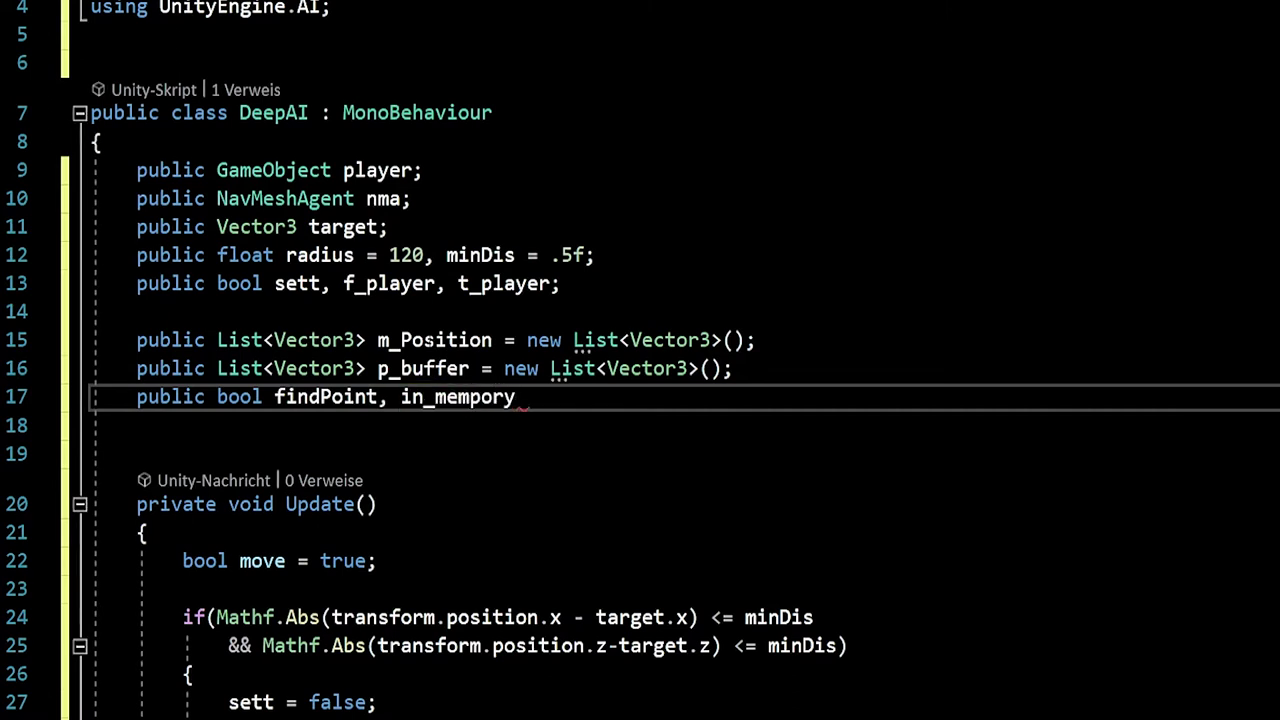
key("BackSpace")
key("BackSpace")
key("BackSpace")
key("BackSpace")
key("BackSpace")
type("m")
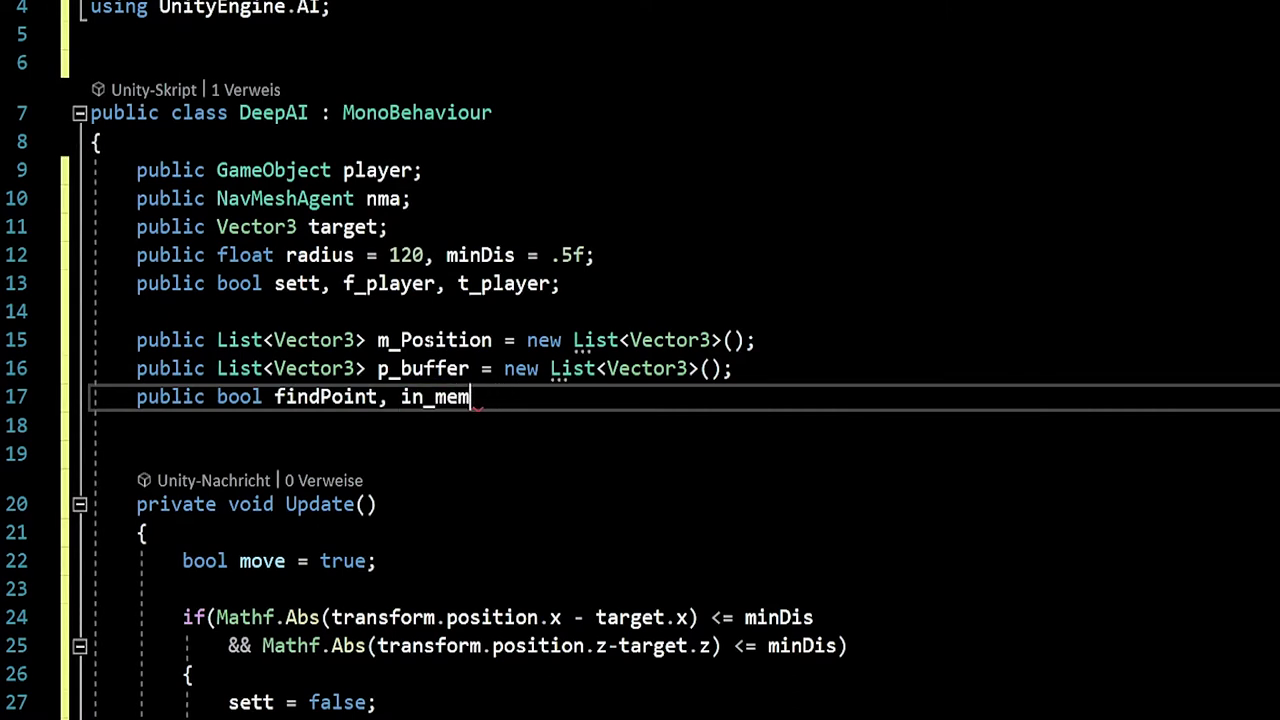
type("ory, ")
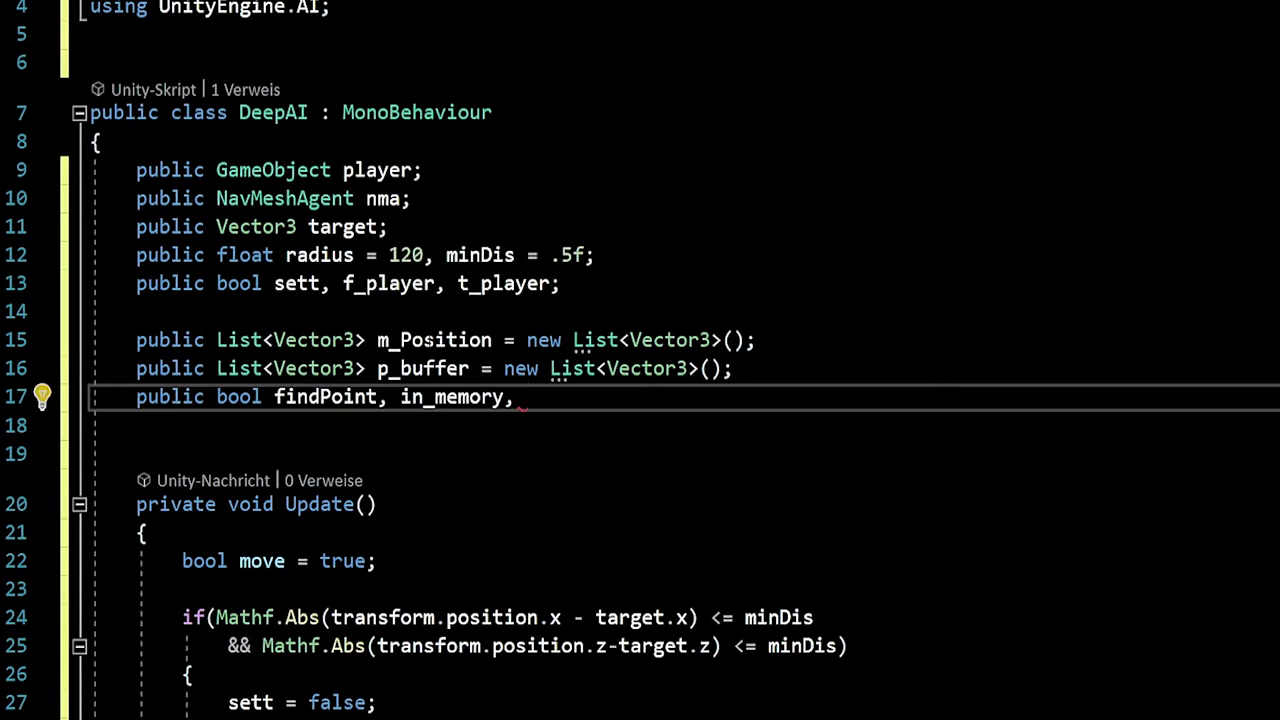
type("on_mem")
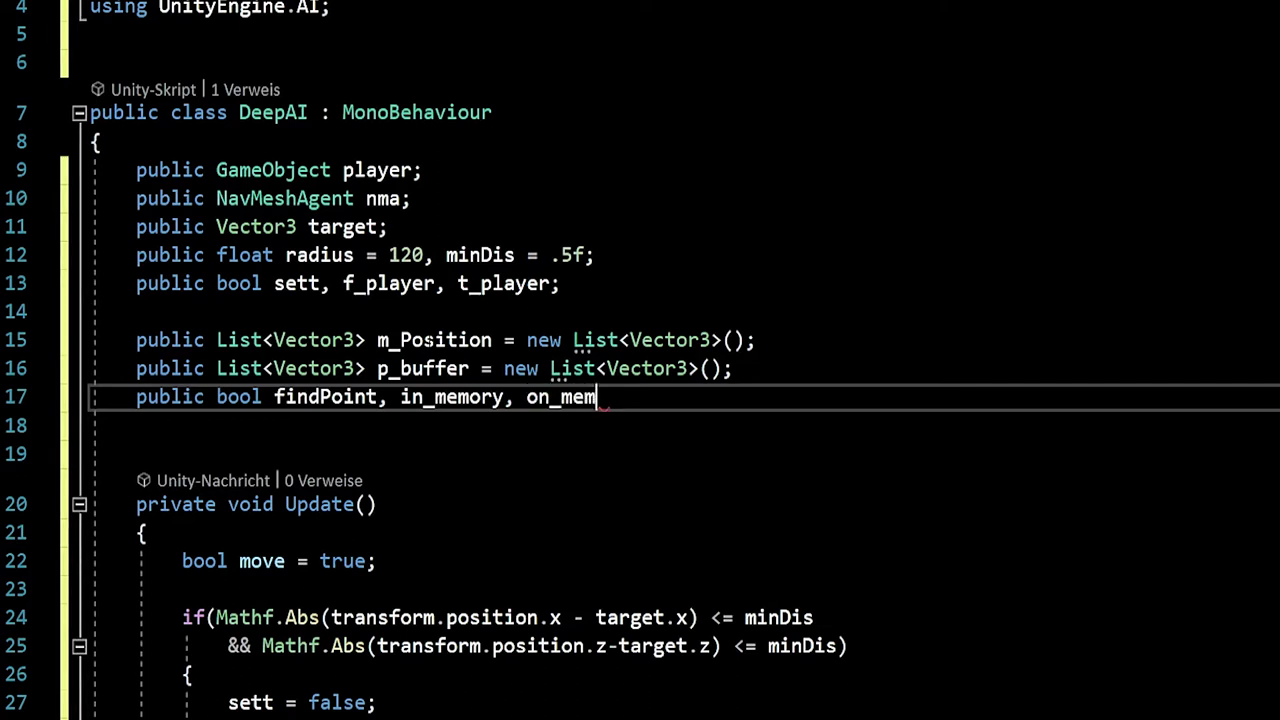
type("ory;")
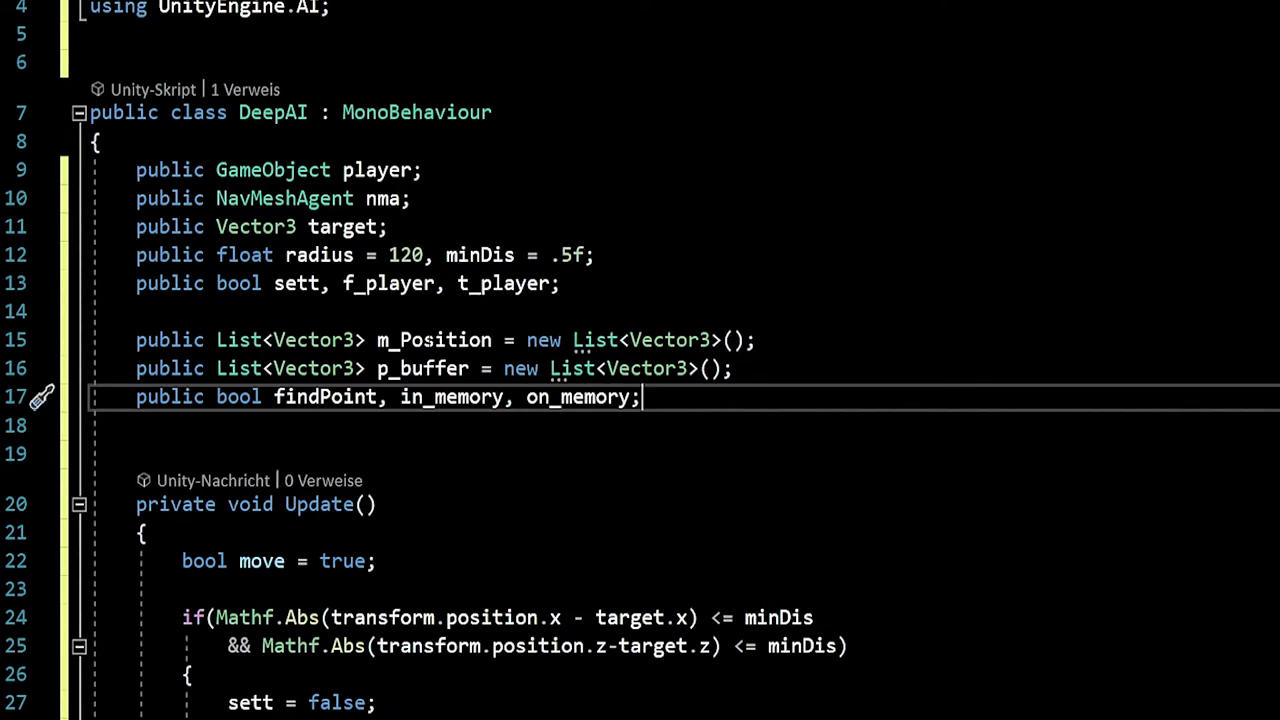
left_click(507, 397)
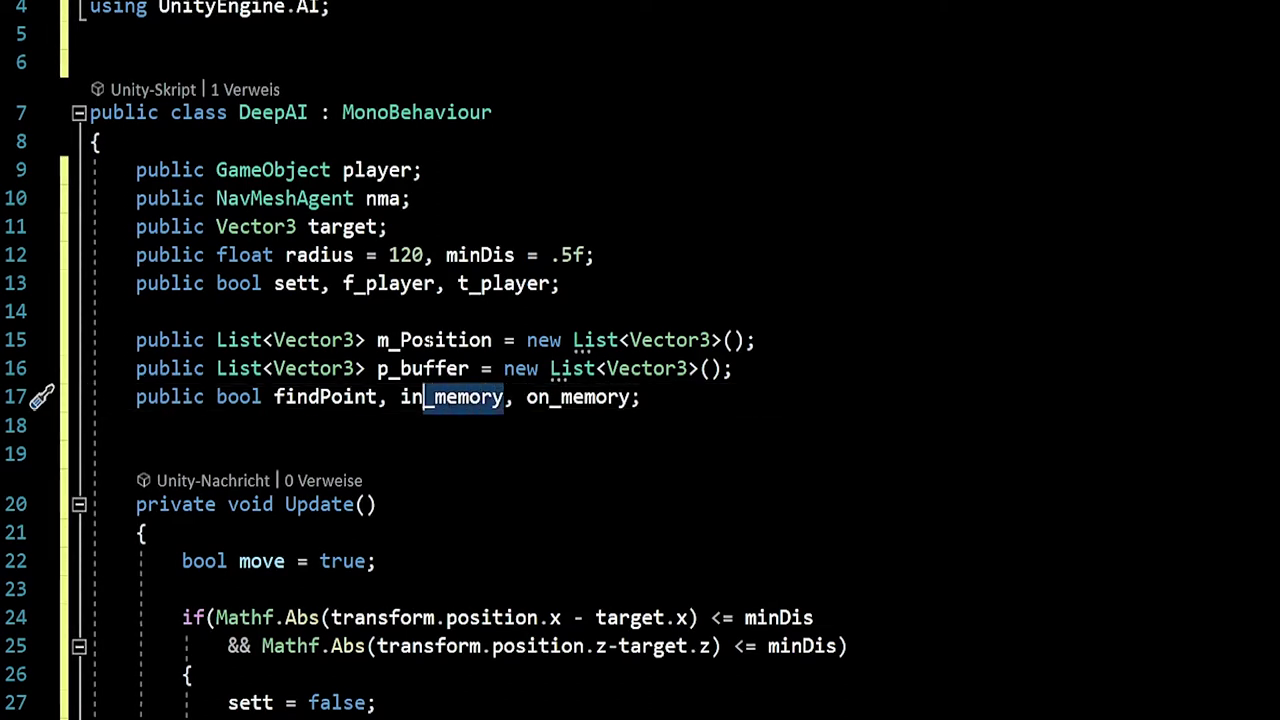
left_click_drag(528, 397, 642, 397)
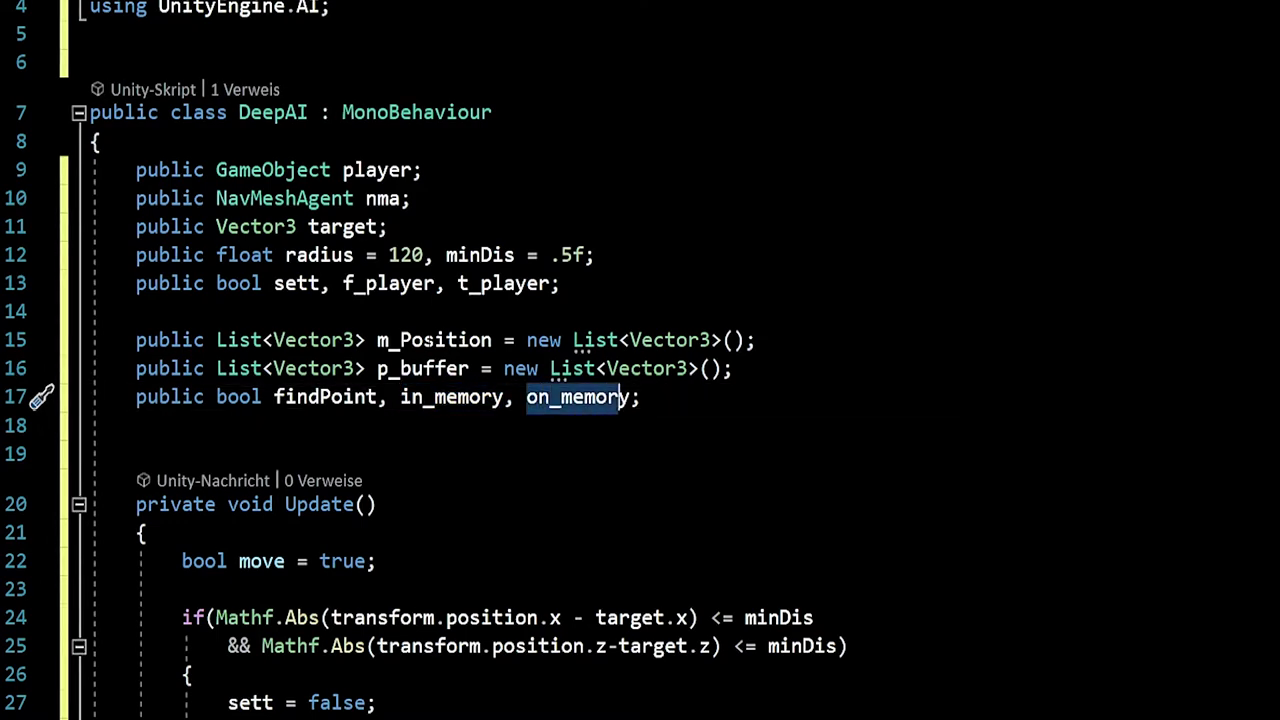
key("Down")
key("Down")
key("Down")
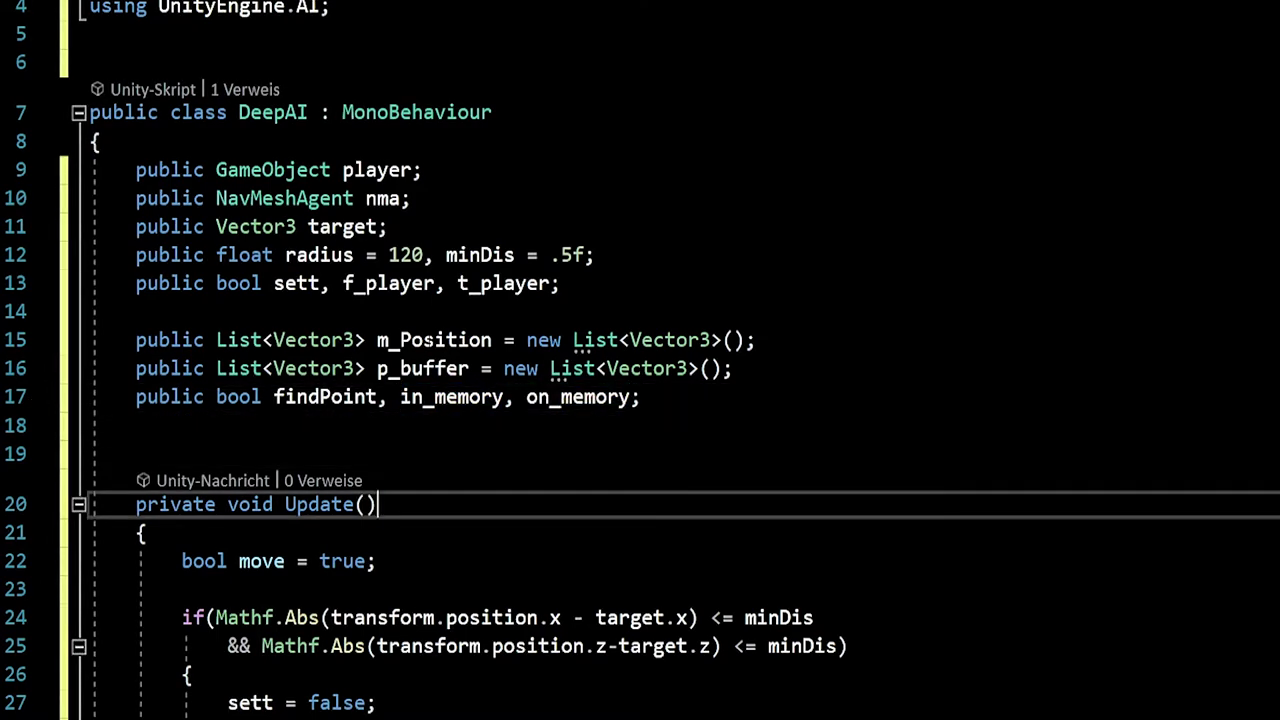
Add an empty Start() method below the field declarations using the 'star' completion.
scroll(640, 400, "down", 3)
scroll(640, 400, "down", 3)
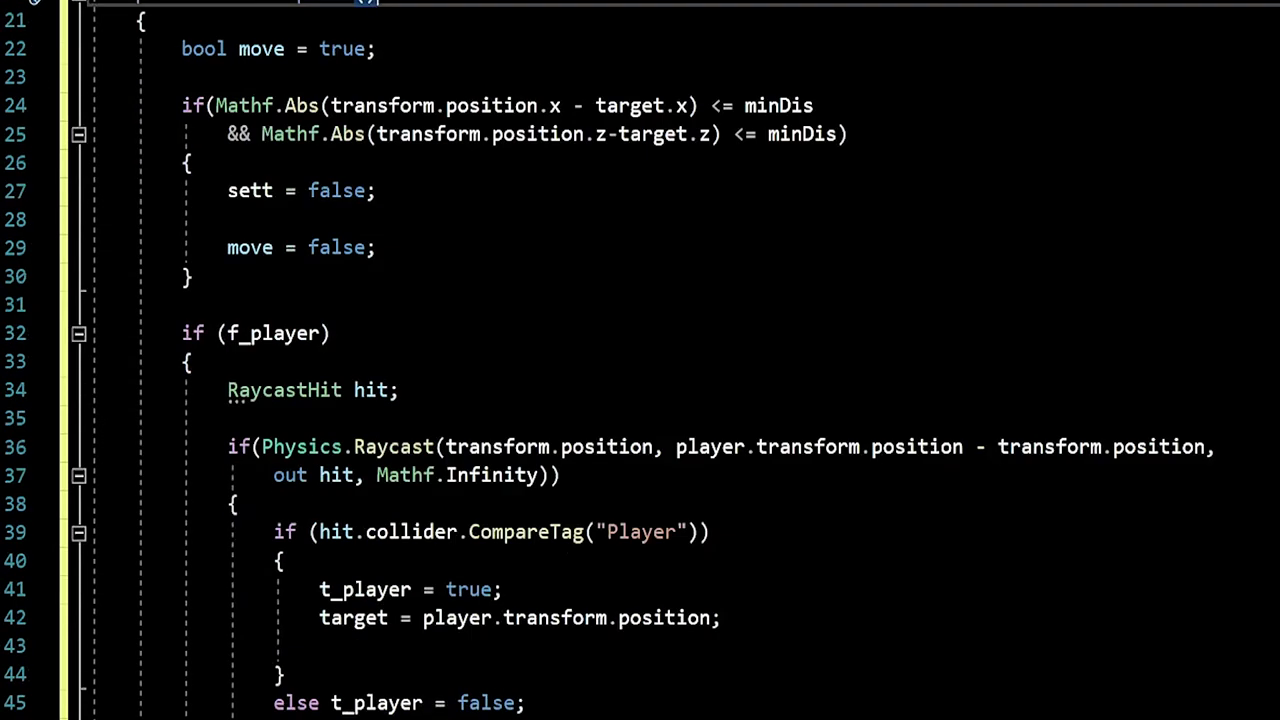
scroll(640, 400, "up", 3)
left_click(380, 169)
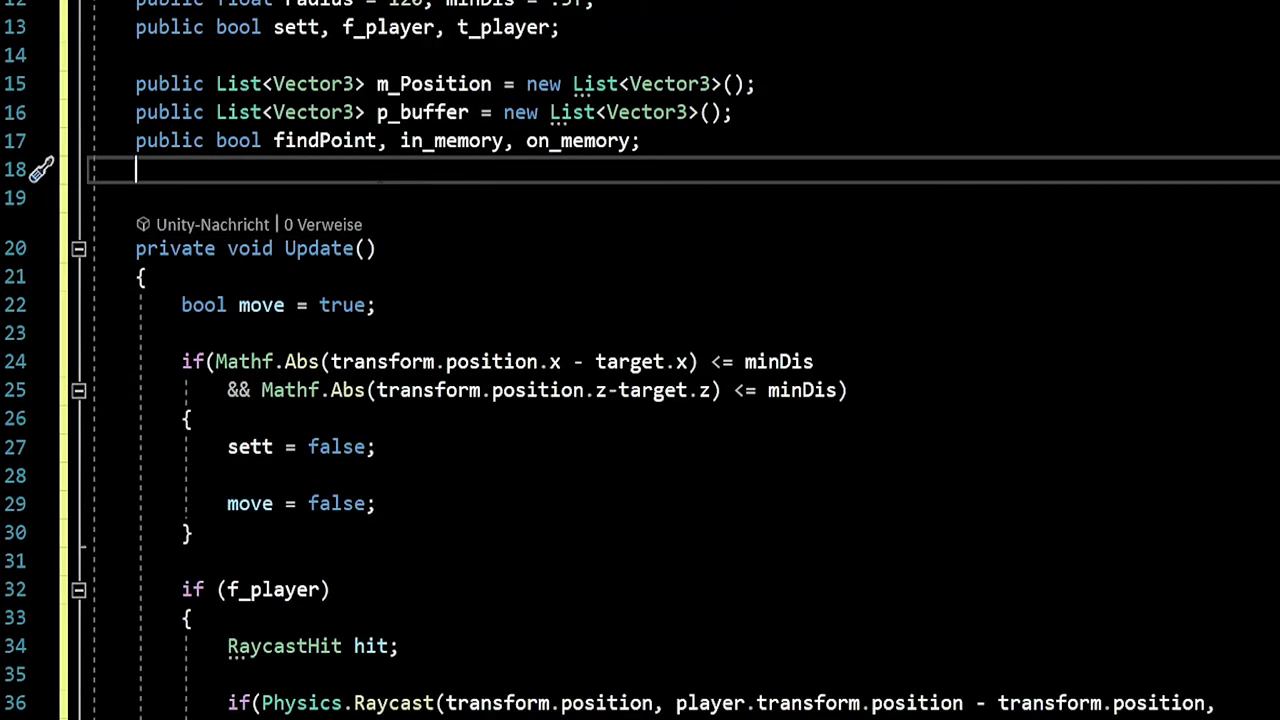
key("Return")
key("Up")
left_click(136, 197)
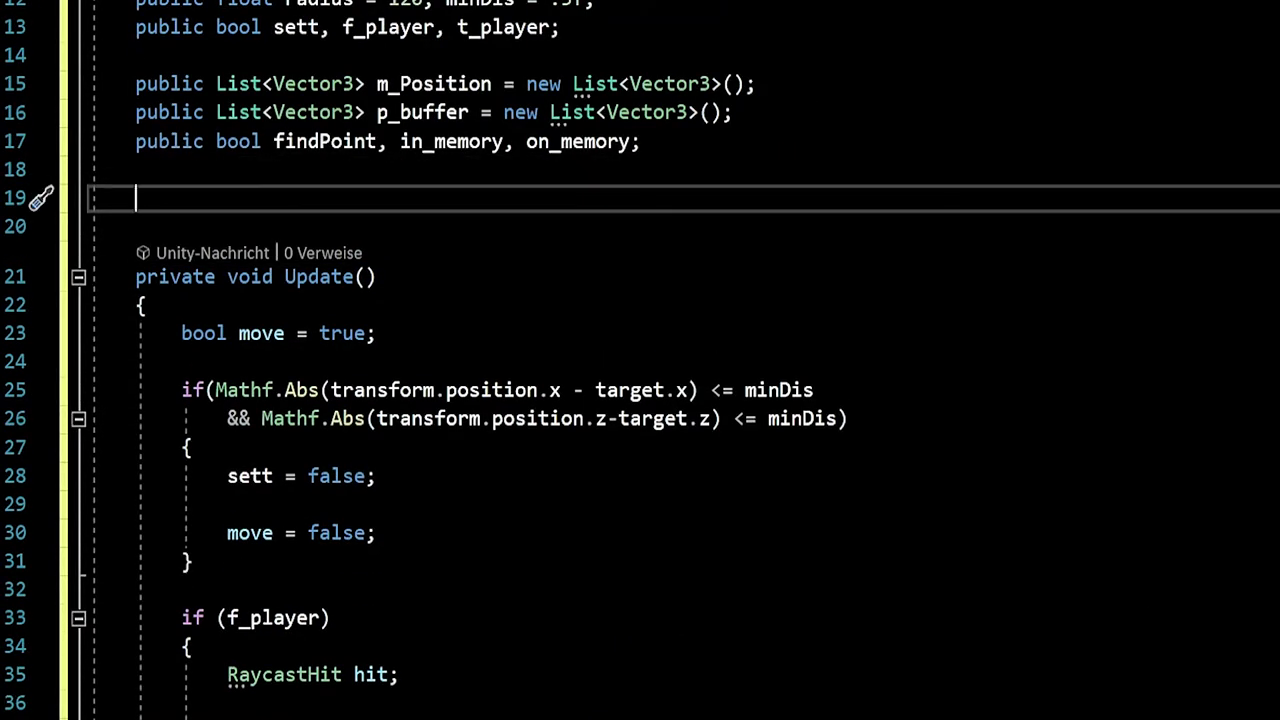
type("st")
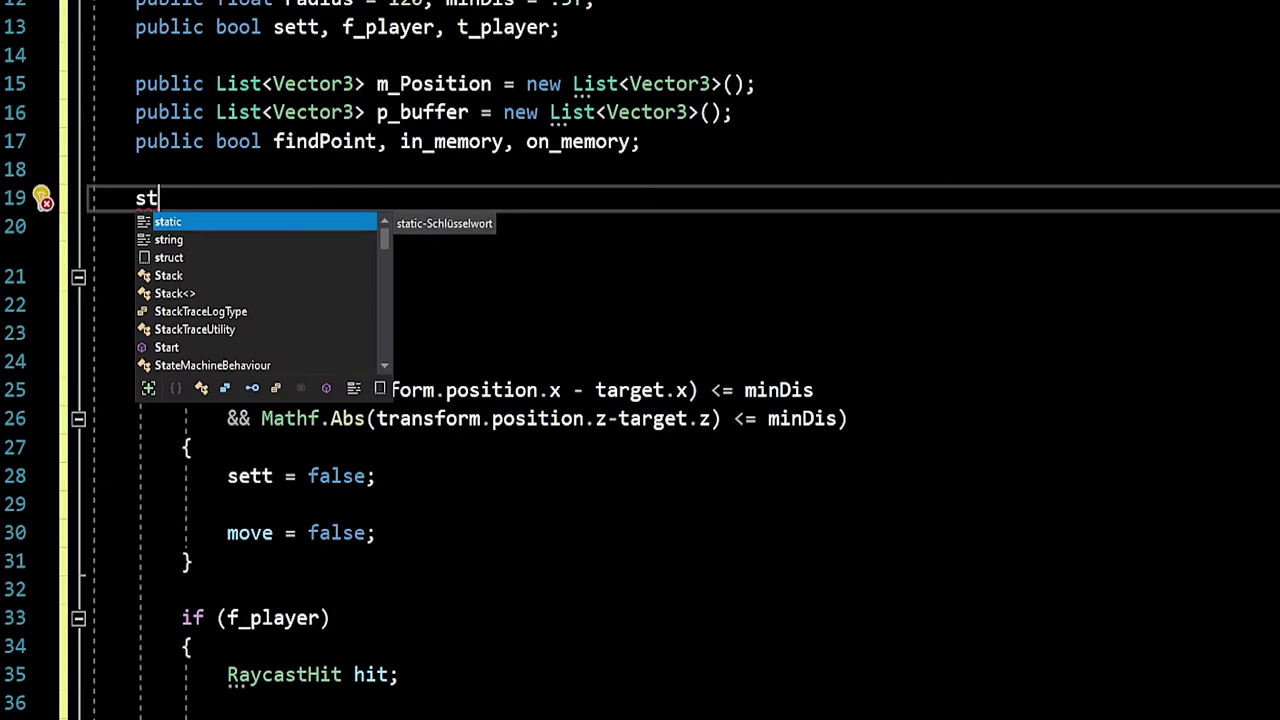
type("ar")
key("Return")
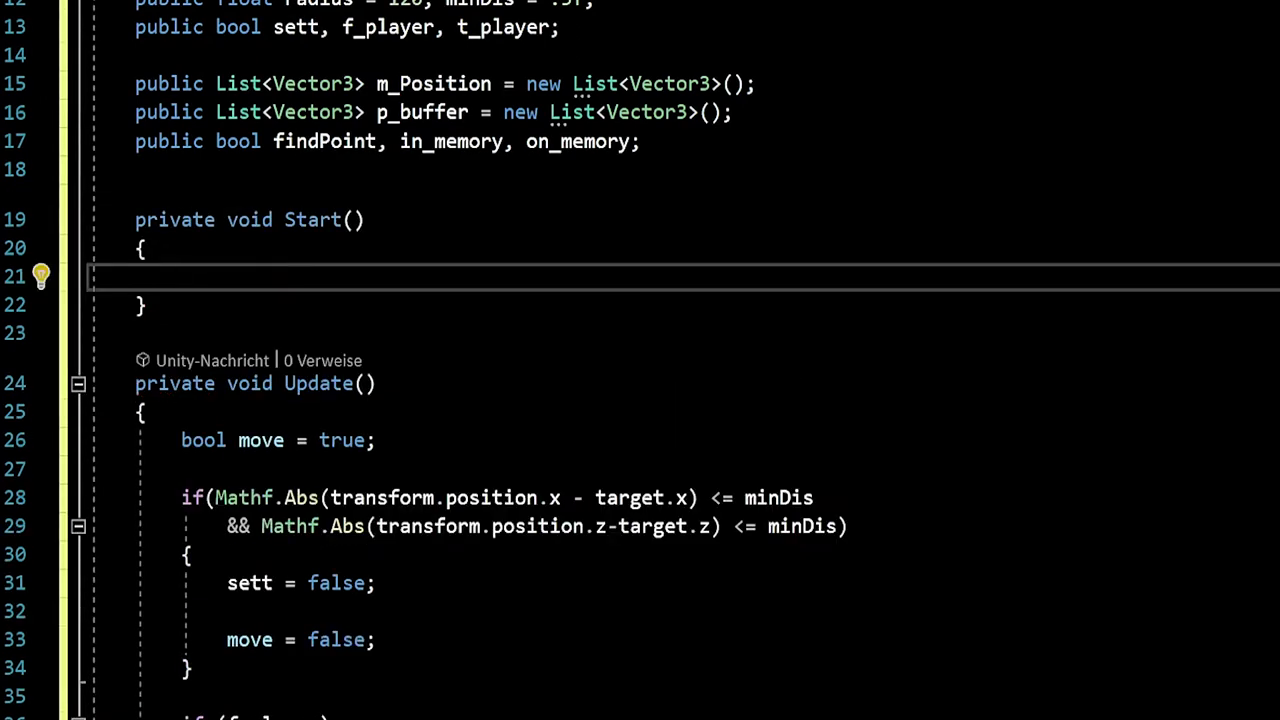
Add the directive using System.IO; on line 5 below the existing usings.
scroll(640, 360, "up", 4)
left_click(90, 119)
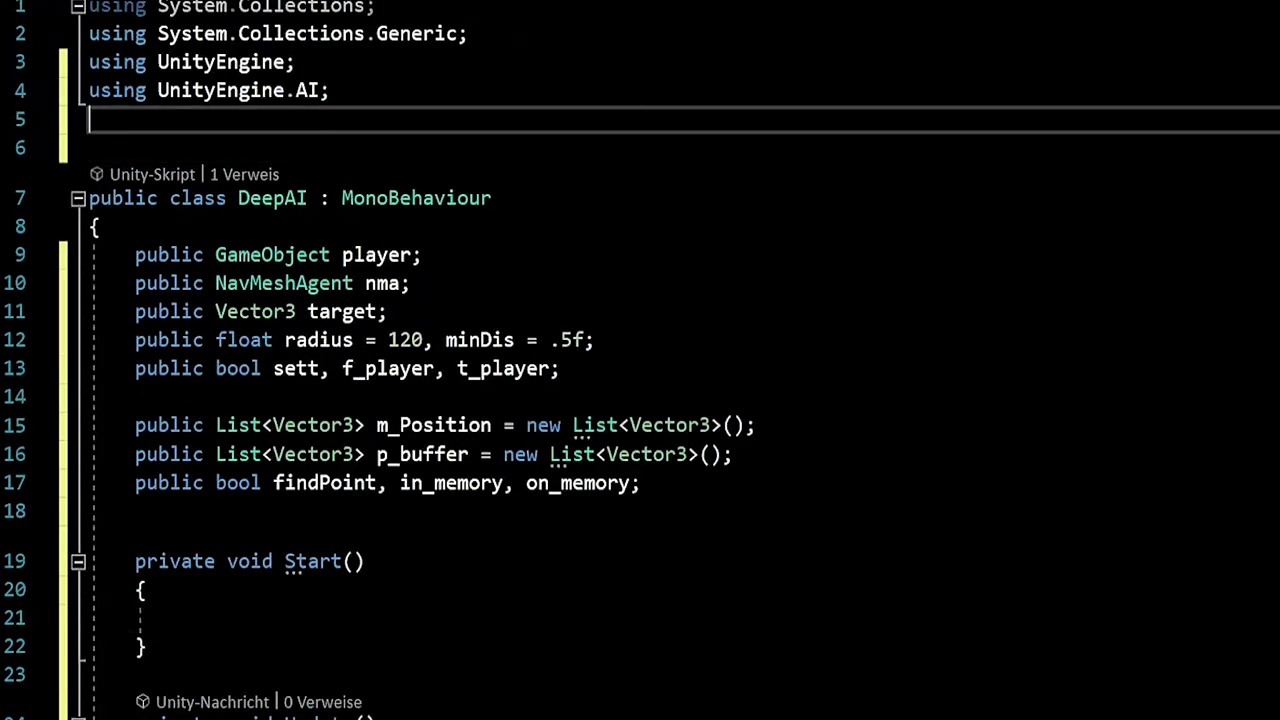
type("using")
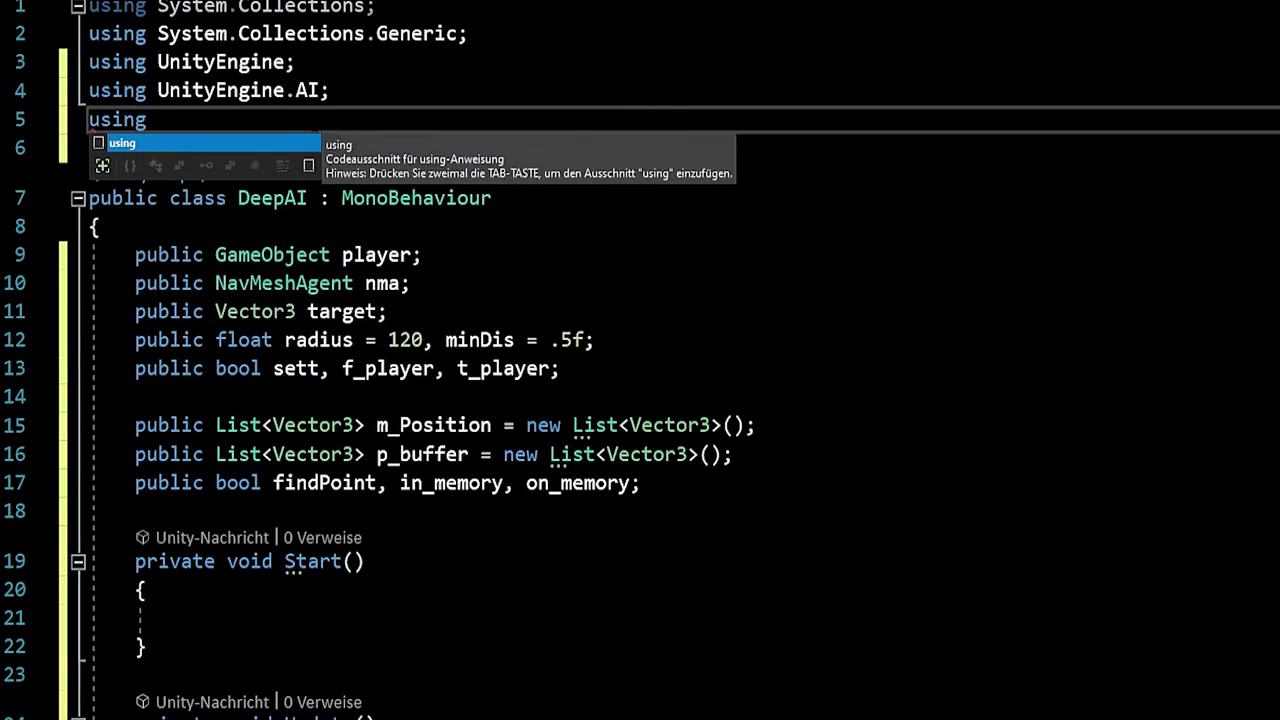
type(" Sytsem.")
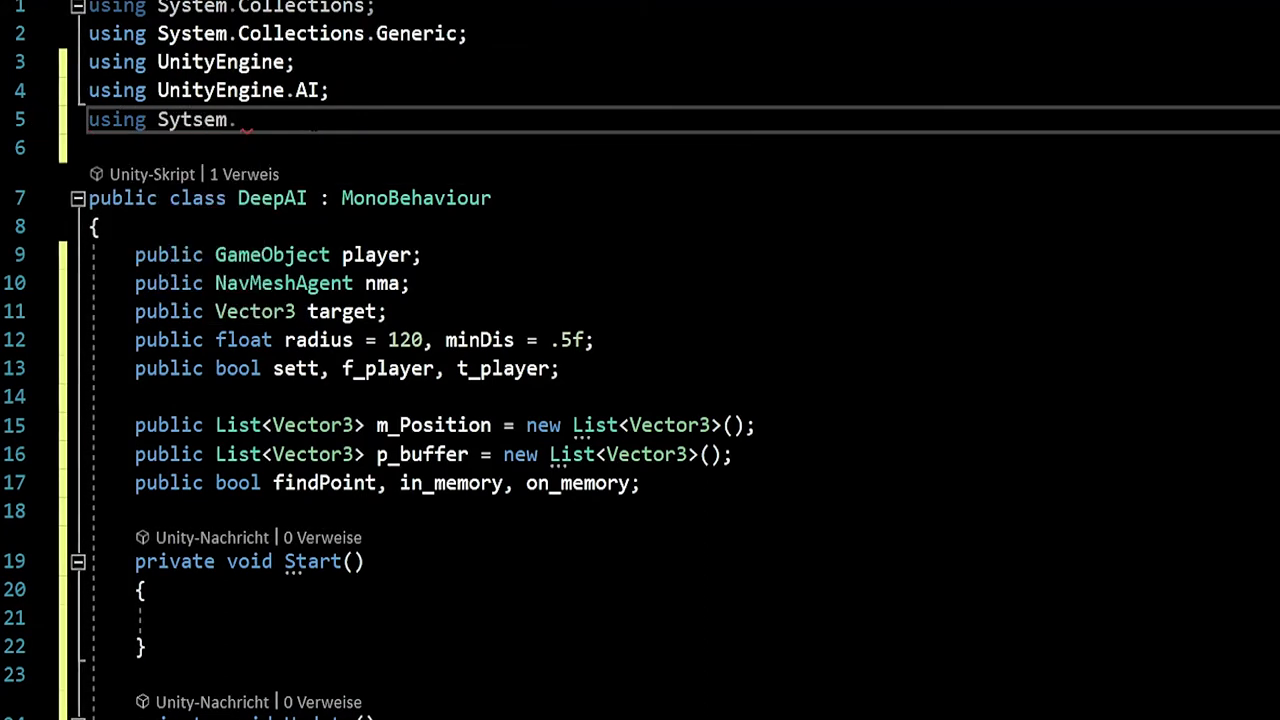
key("BackSpace")
key("BackSpace")
key("BackSpace")
key("BackSpace")
key("BackSpace")
type("st")
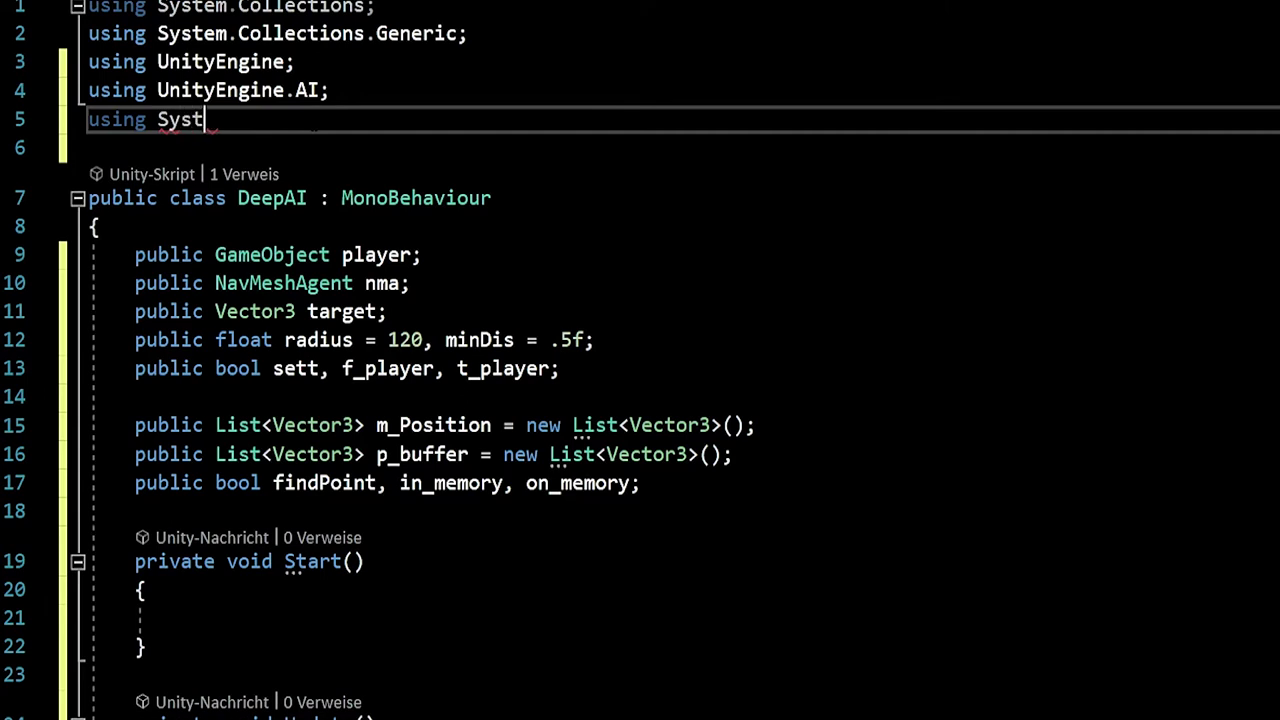
type("em.U")
key("BackSpace")
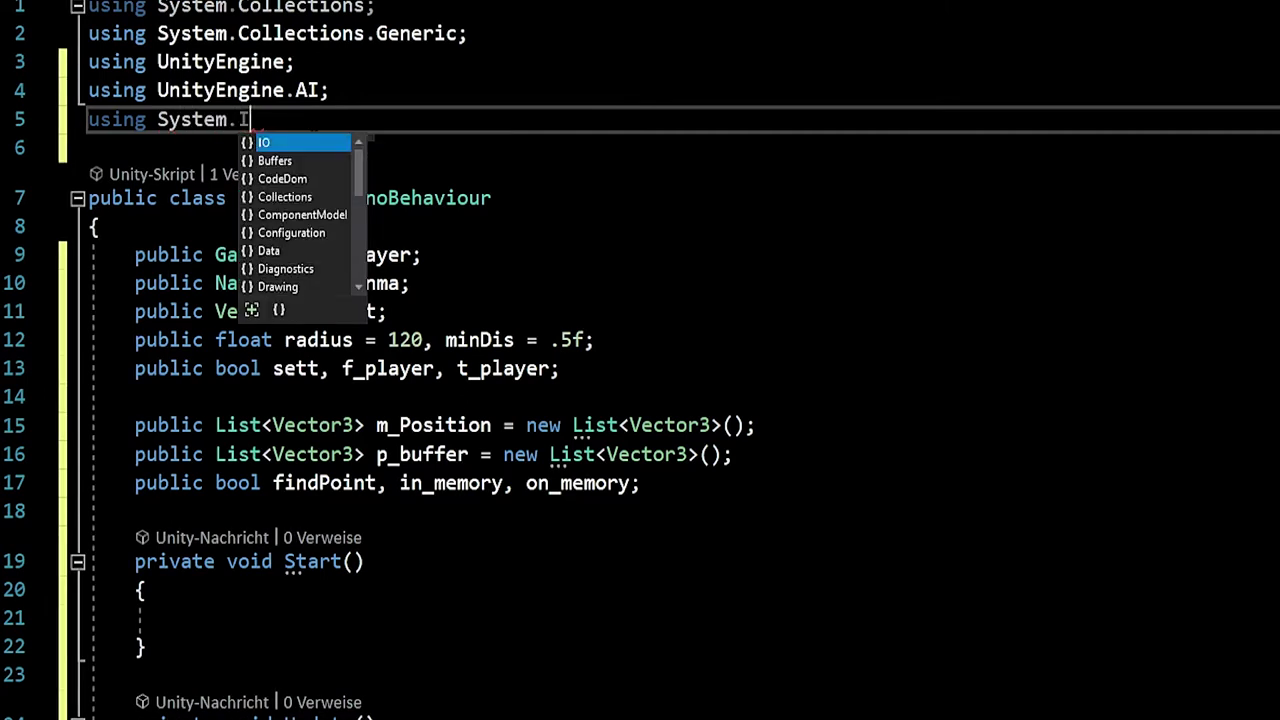
type("IO;")
key("Down")
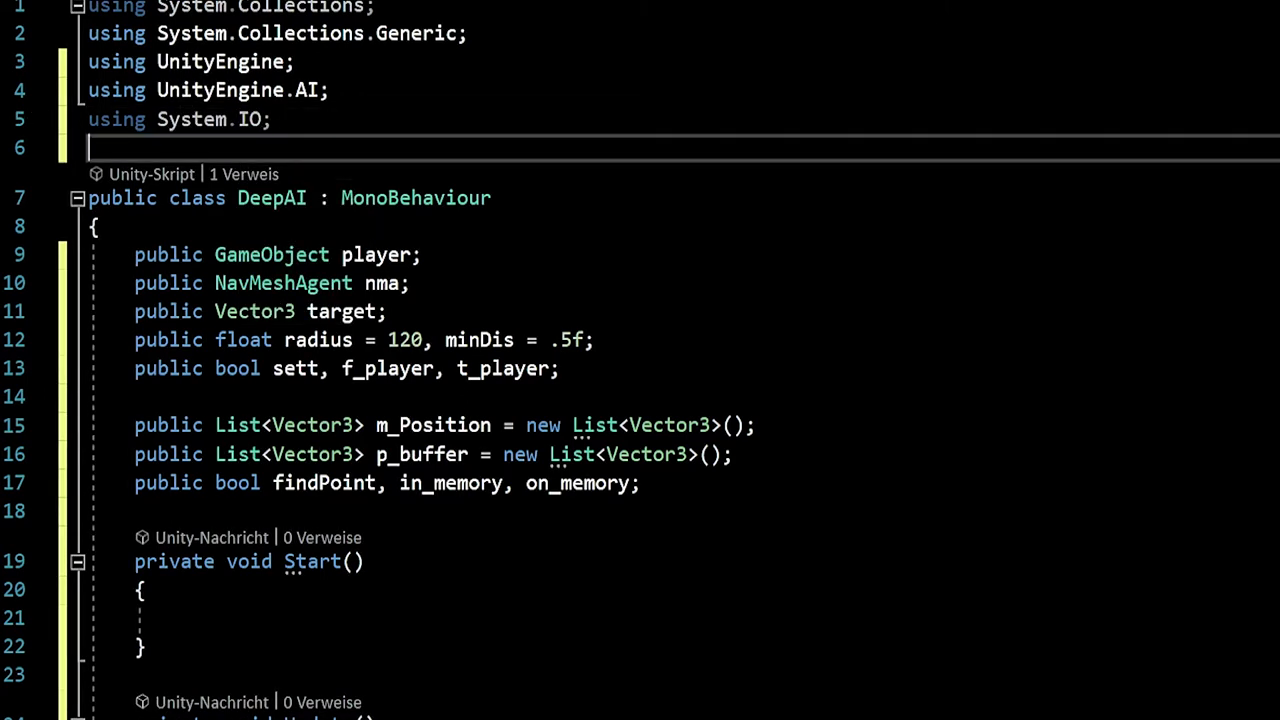
key("Down")
key("Down")
key("Down")
key("Down")
key("Down")
key("Down")
In Start(), write if(!File.Exists(Application.persistentDataPath + "\\memory.bin")) and open its block.
scroll(640, 400, "down", 1)
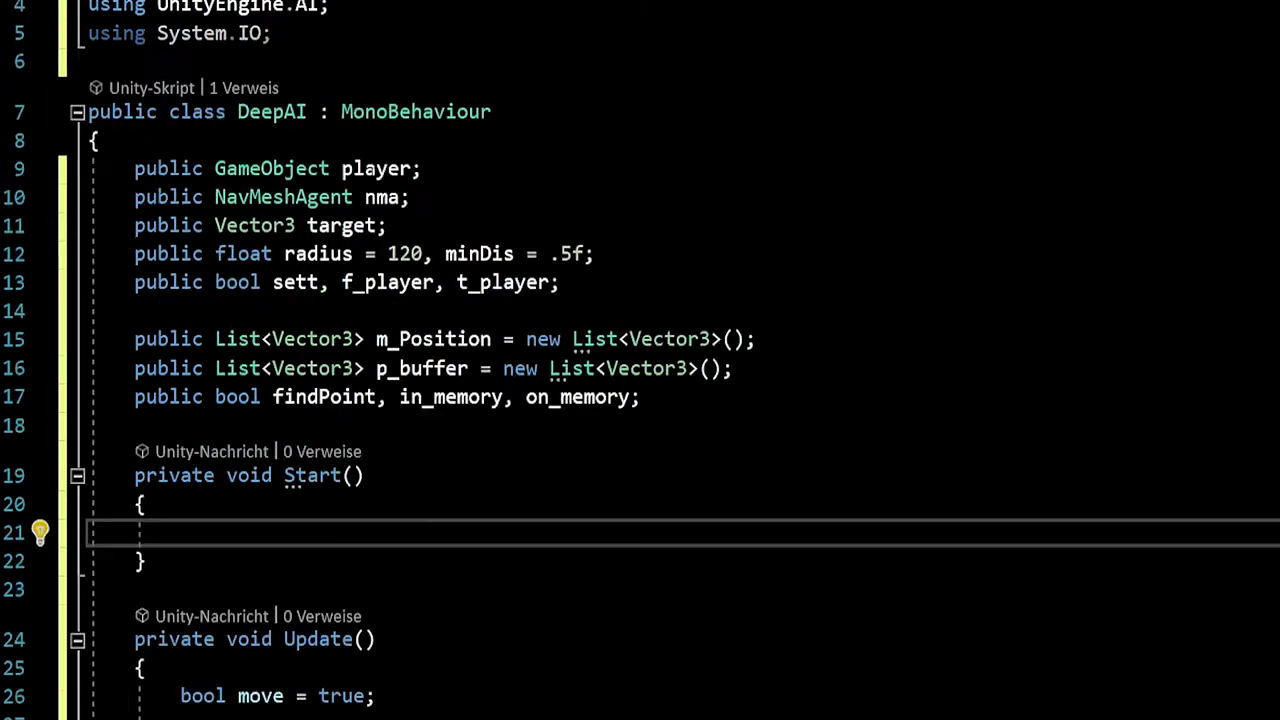
scroll(640, 400, "down", 1)
type("if(")
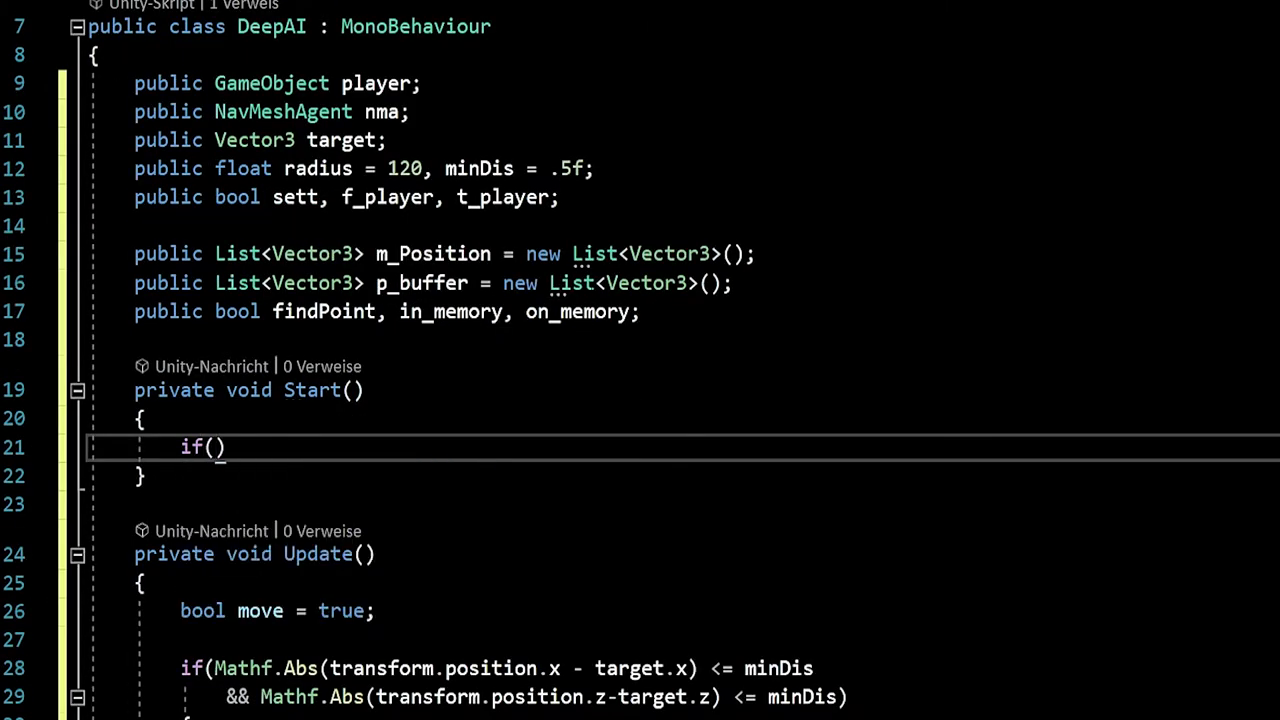
type("!File")
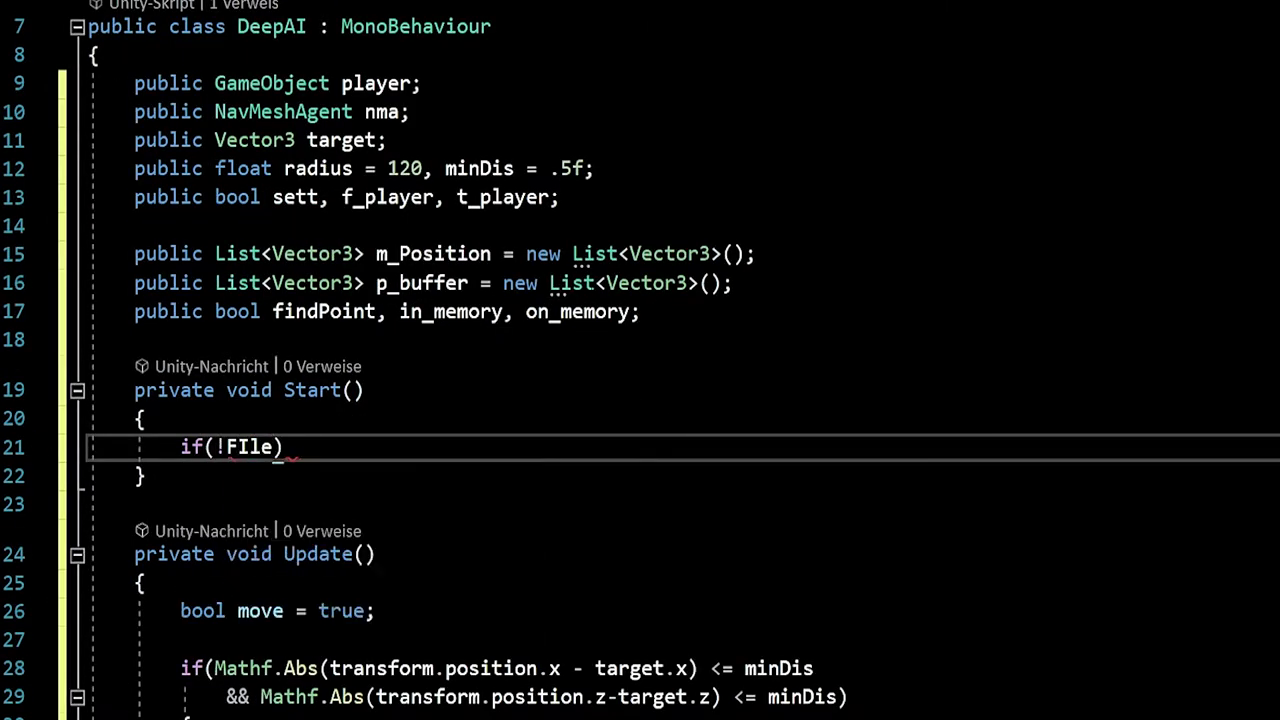
type(".ex")
key("Tab")
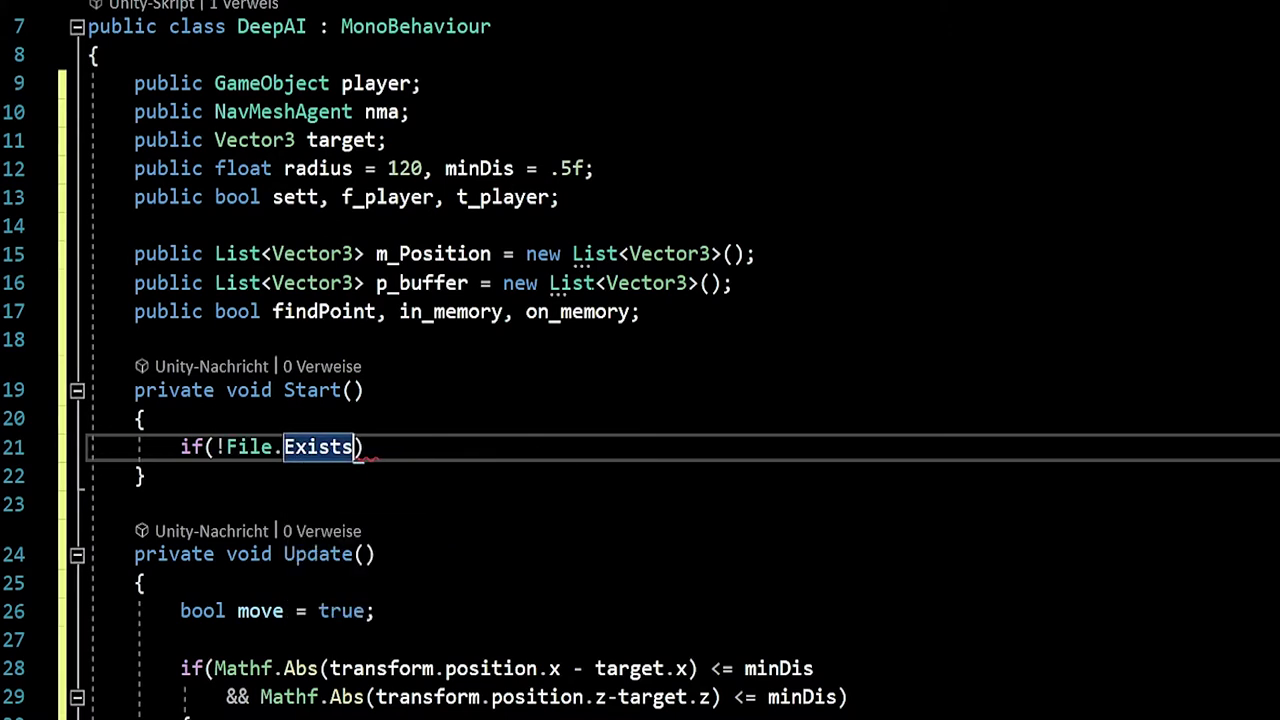
type("(")
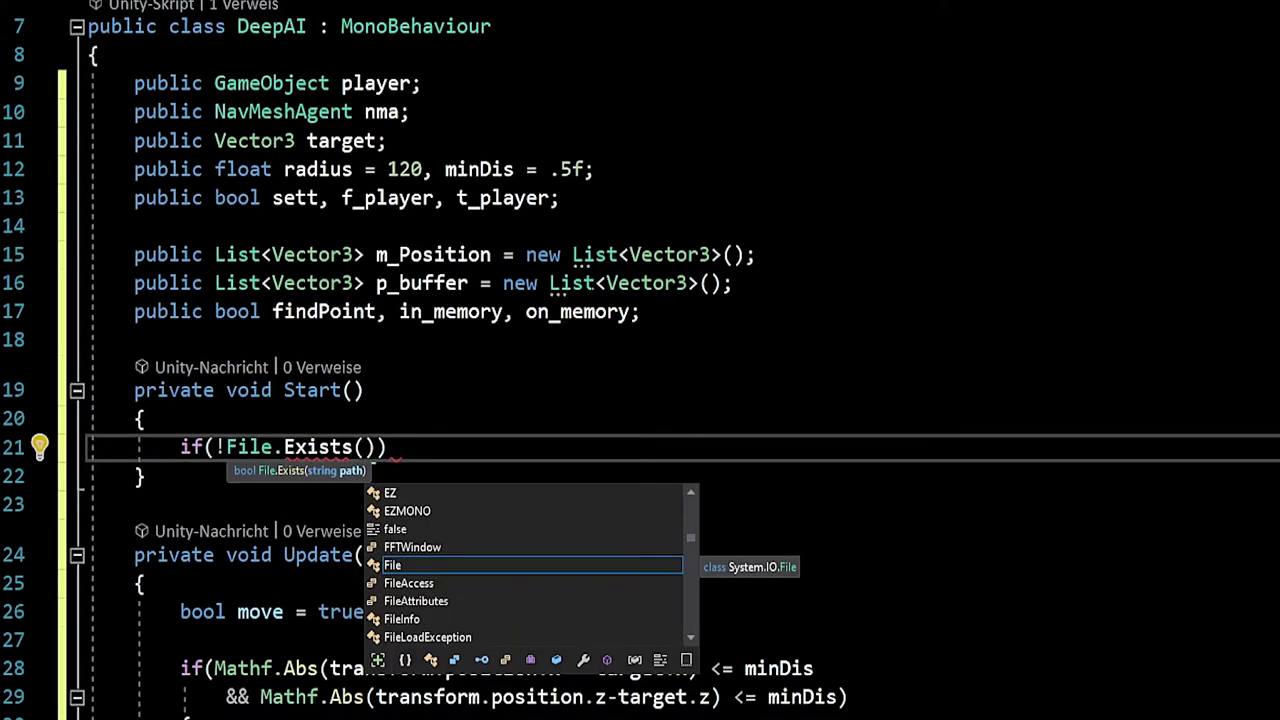
type("App")
key("Tab")
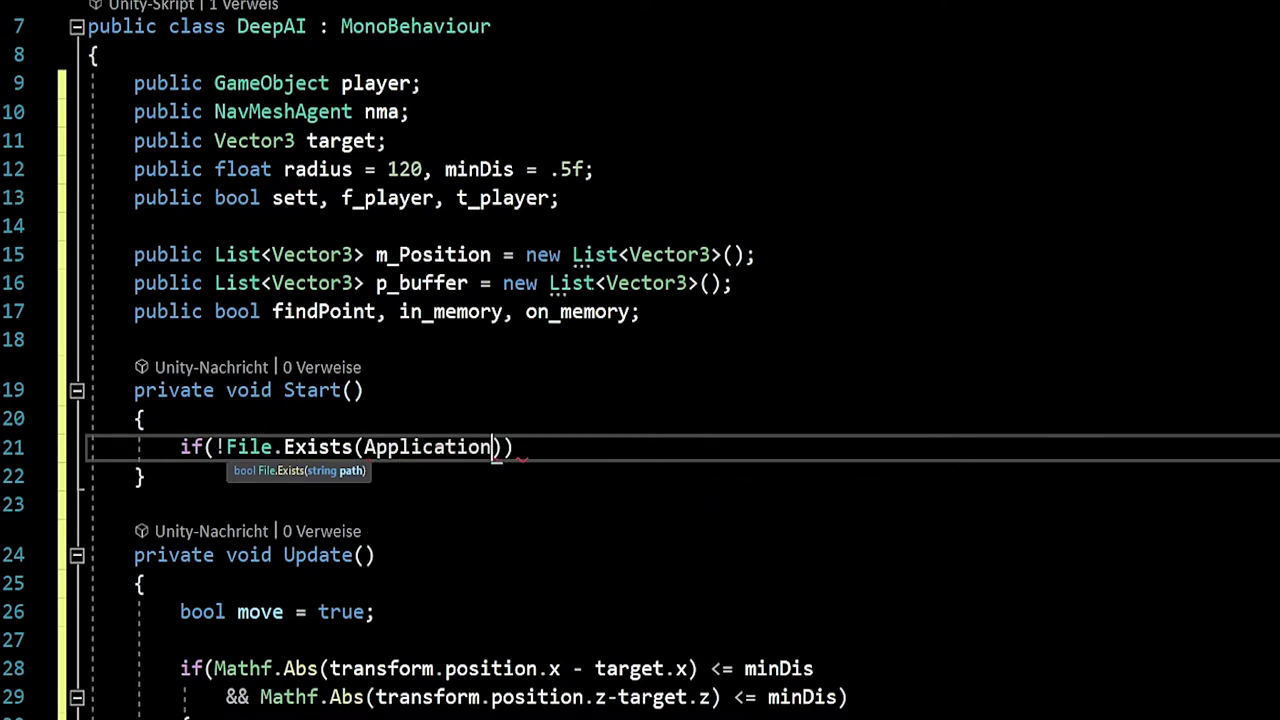
type(".p")
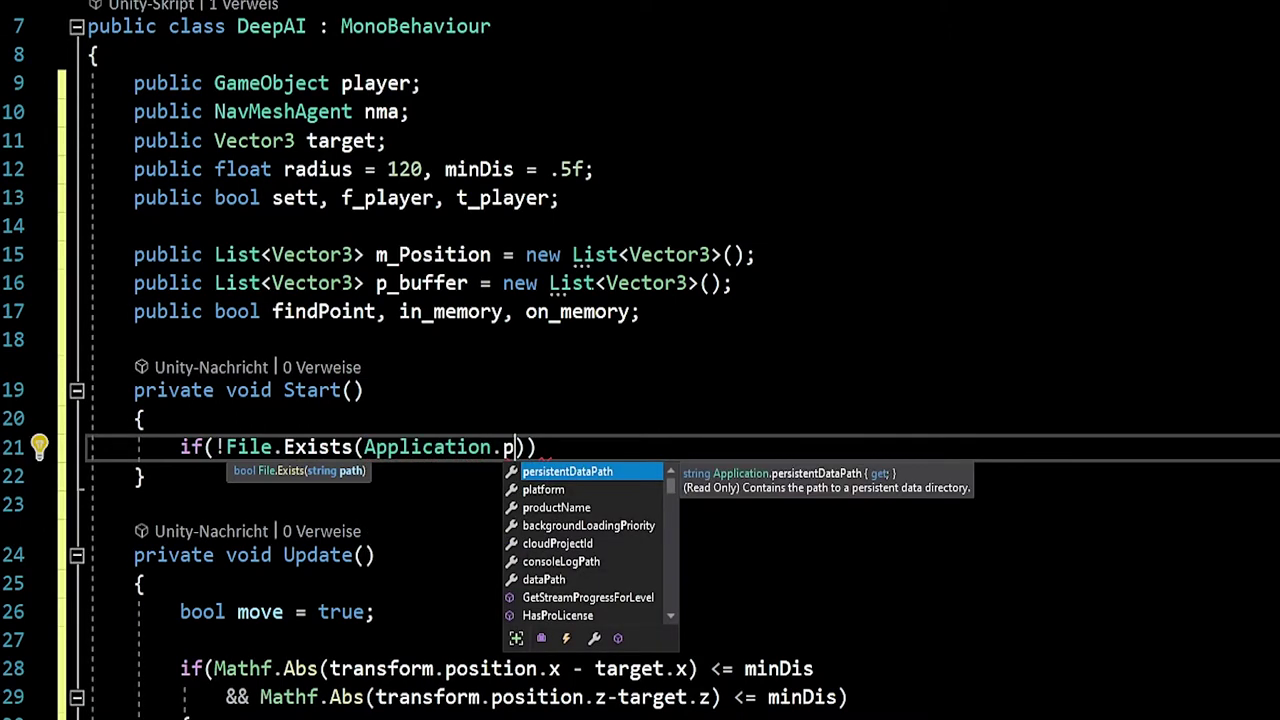
key("Tab")
type("+ ")
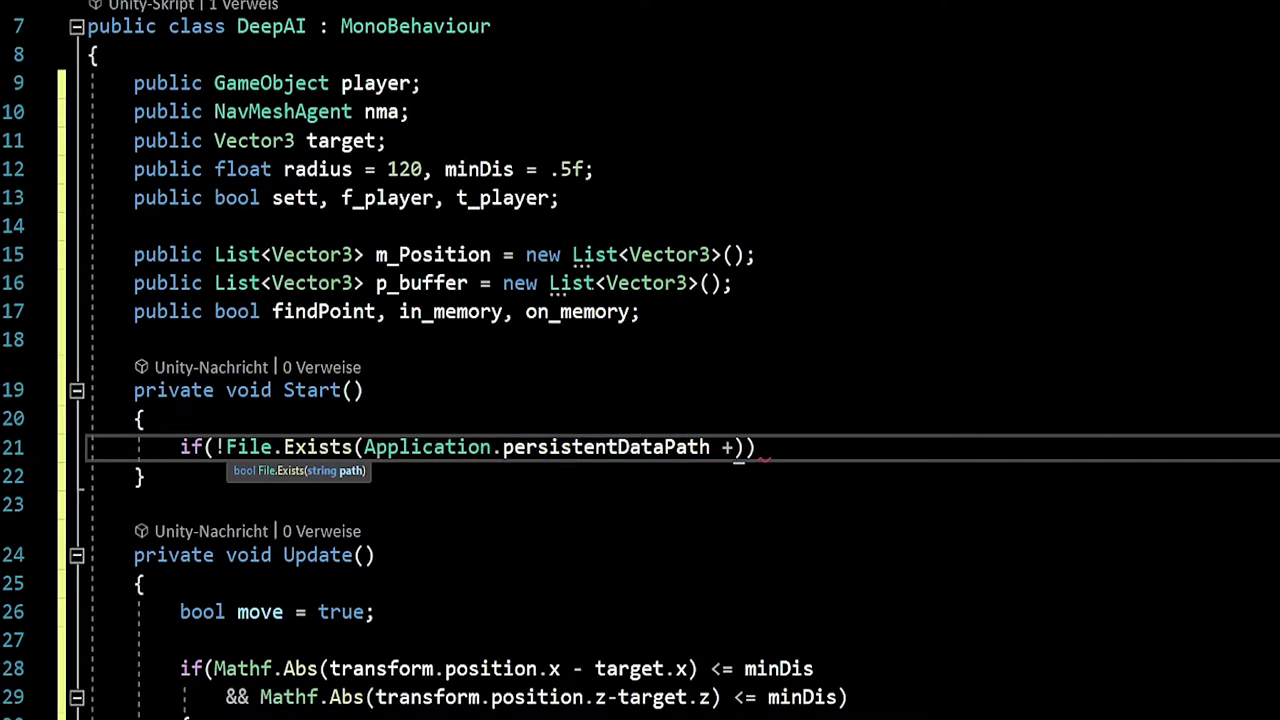
type("\"")
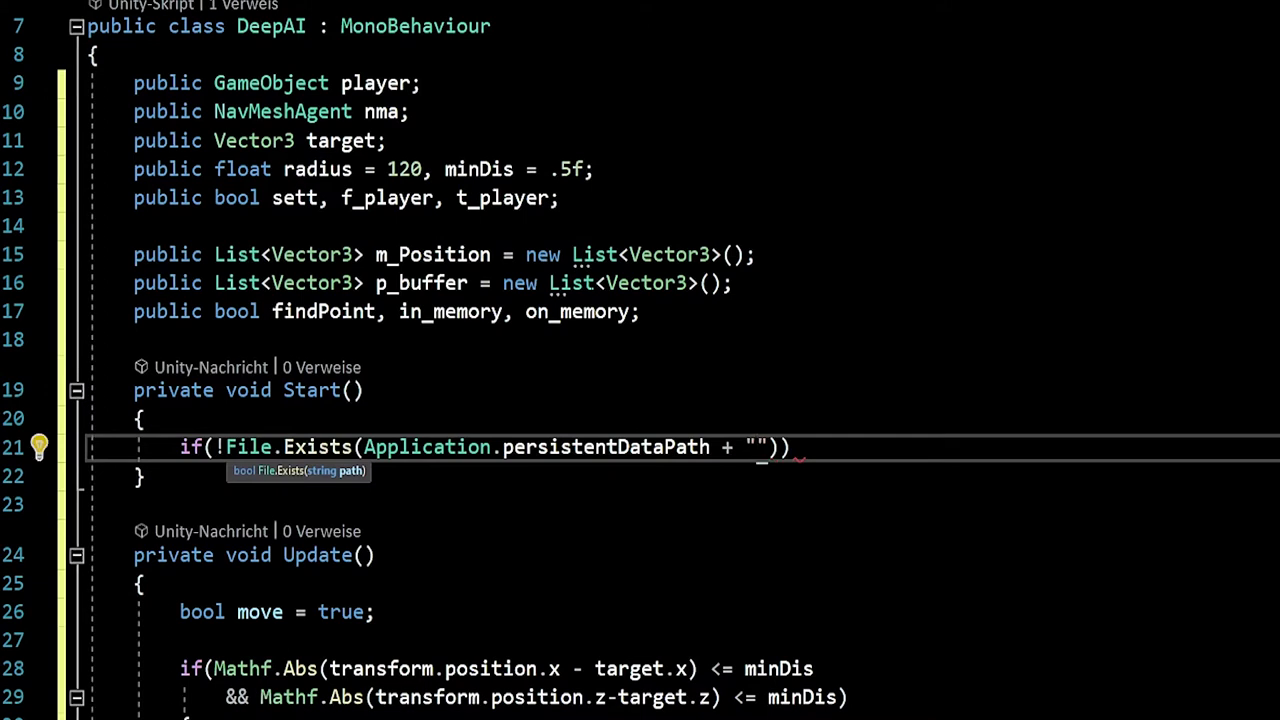
type("\\\\")
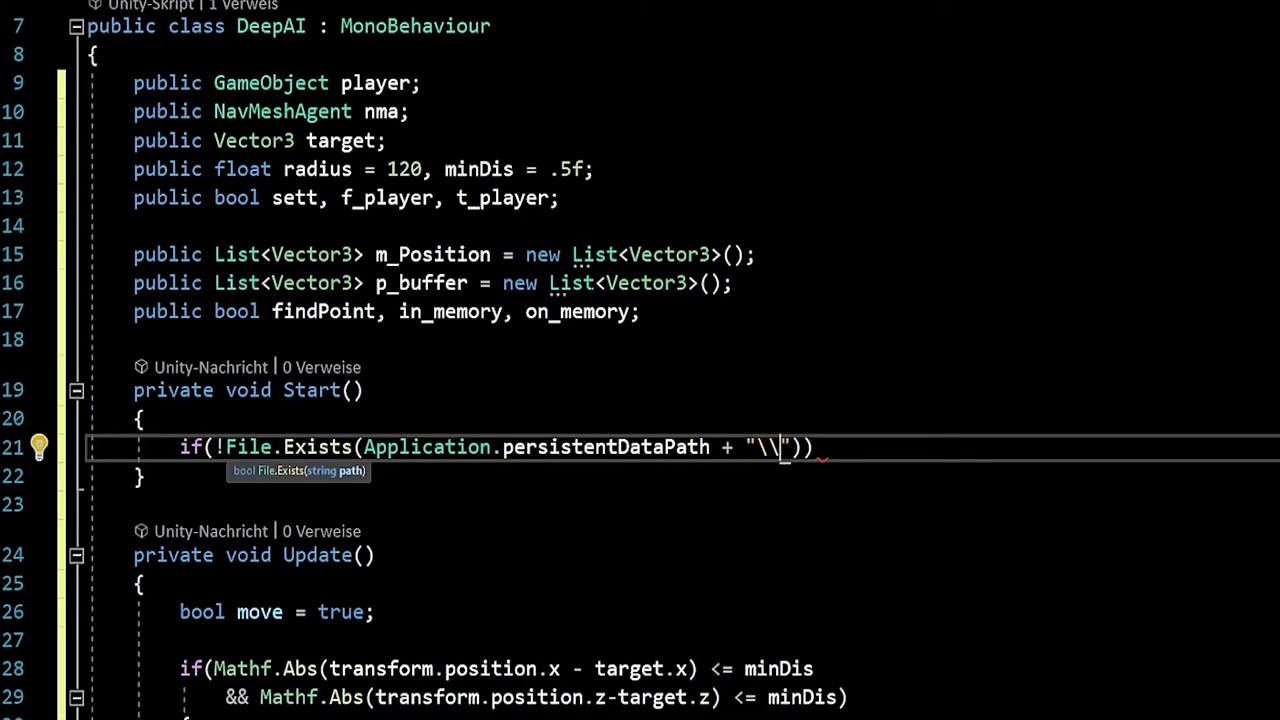
type("memory.")
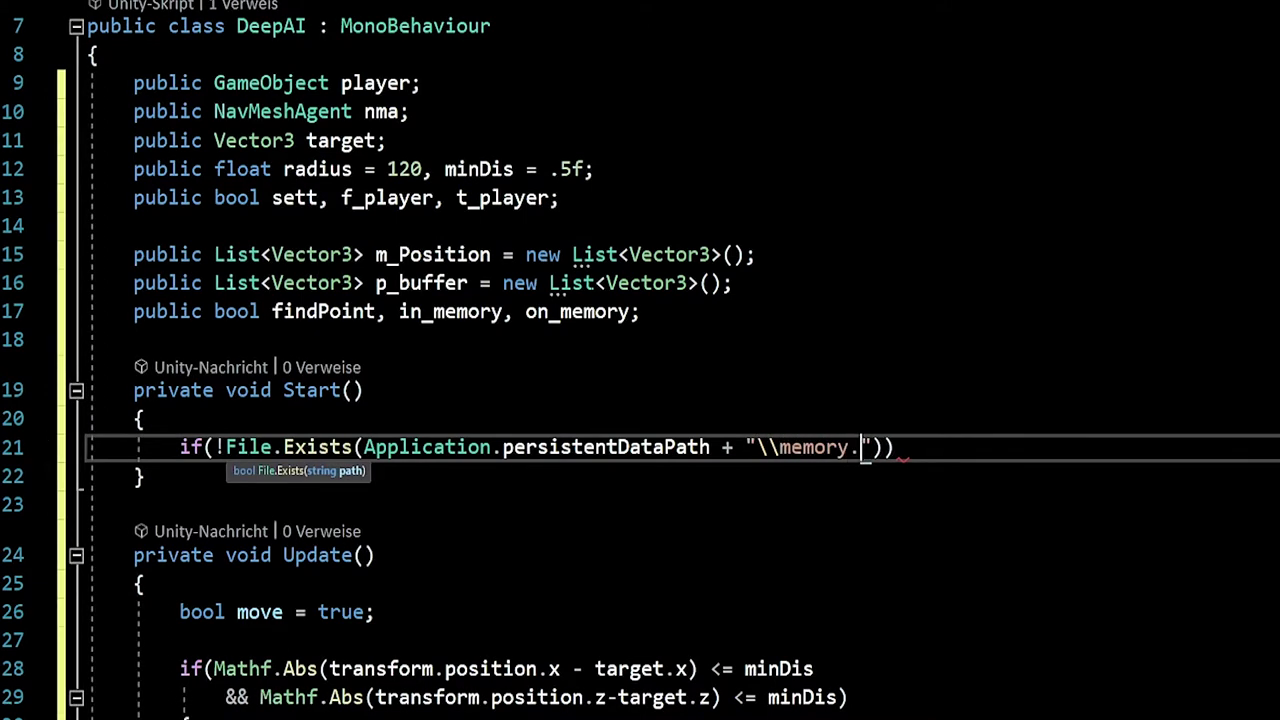
type("bin\"")
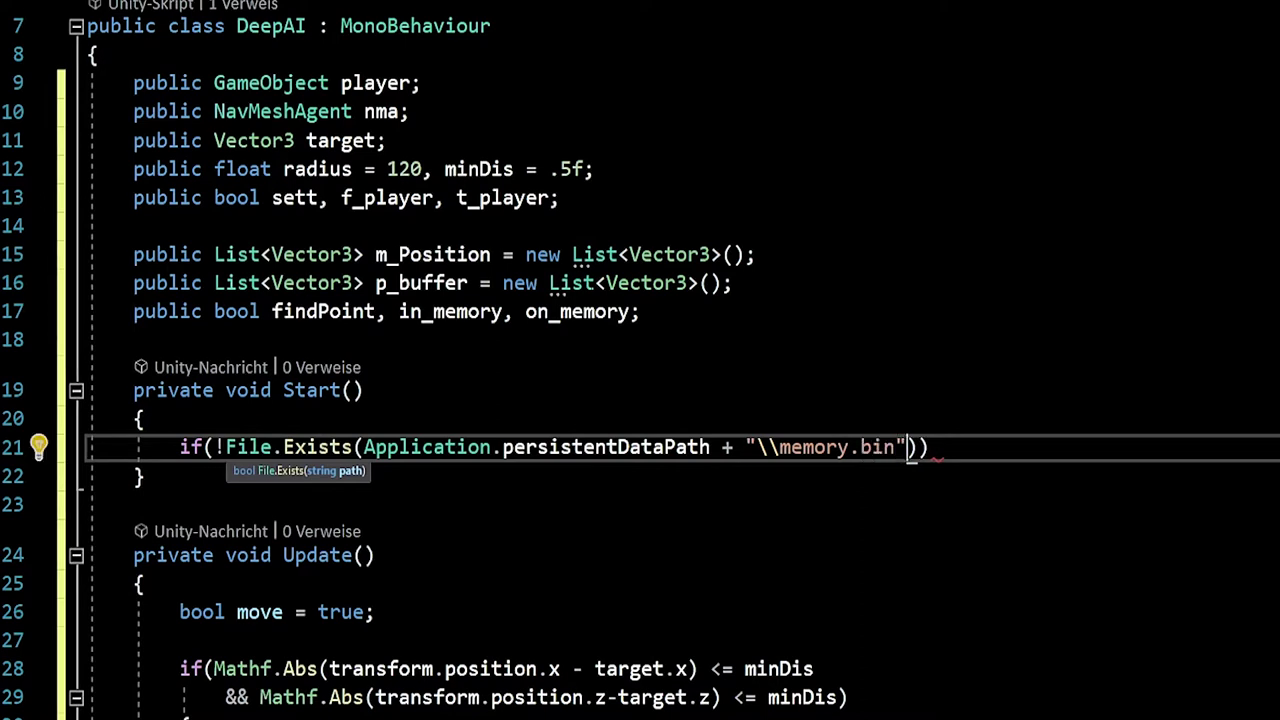
type(")")
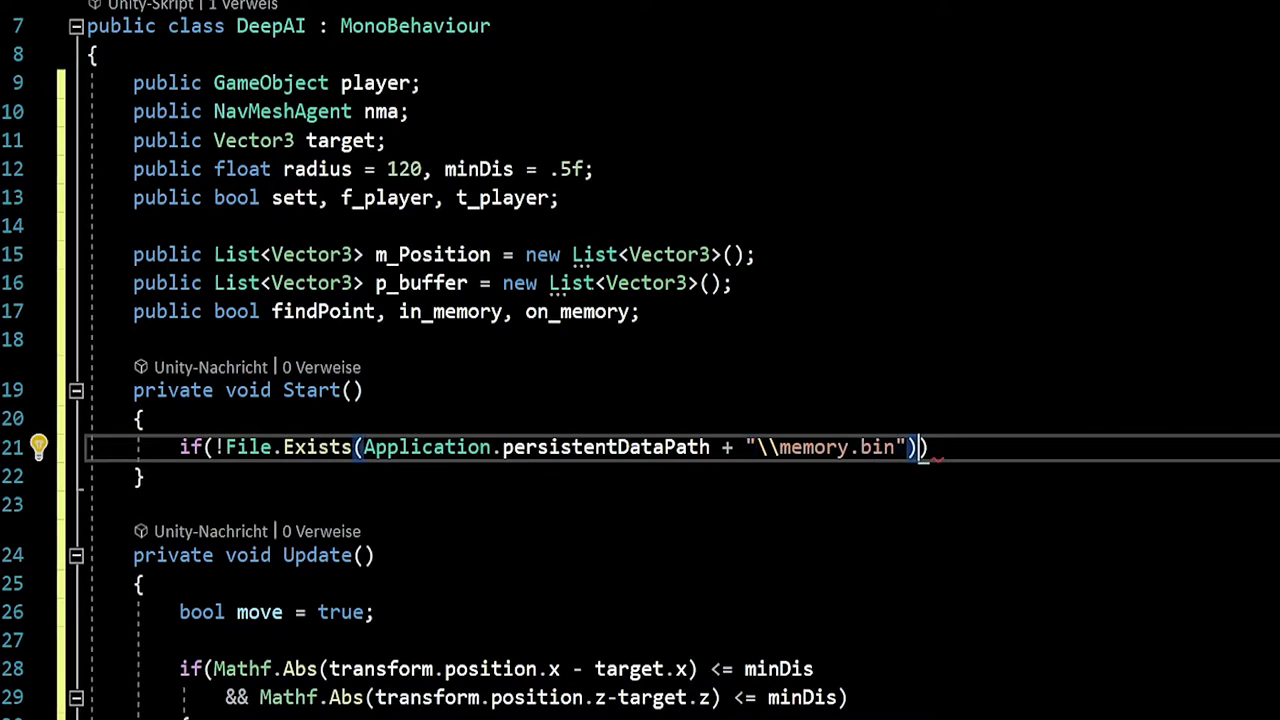
left_click_drag(906, 447, 363, 447)
left_click(930, 447)
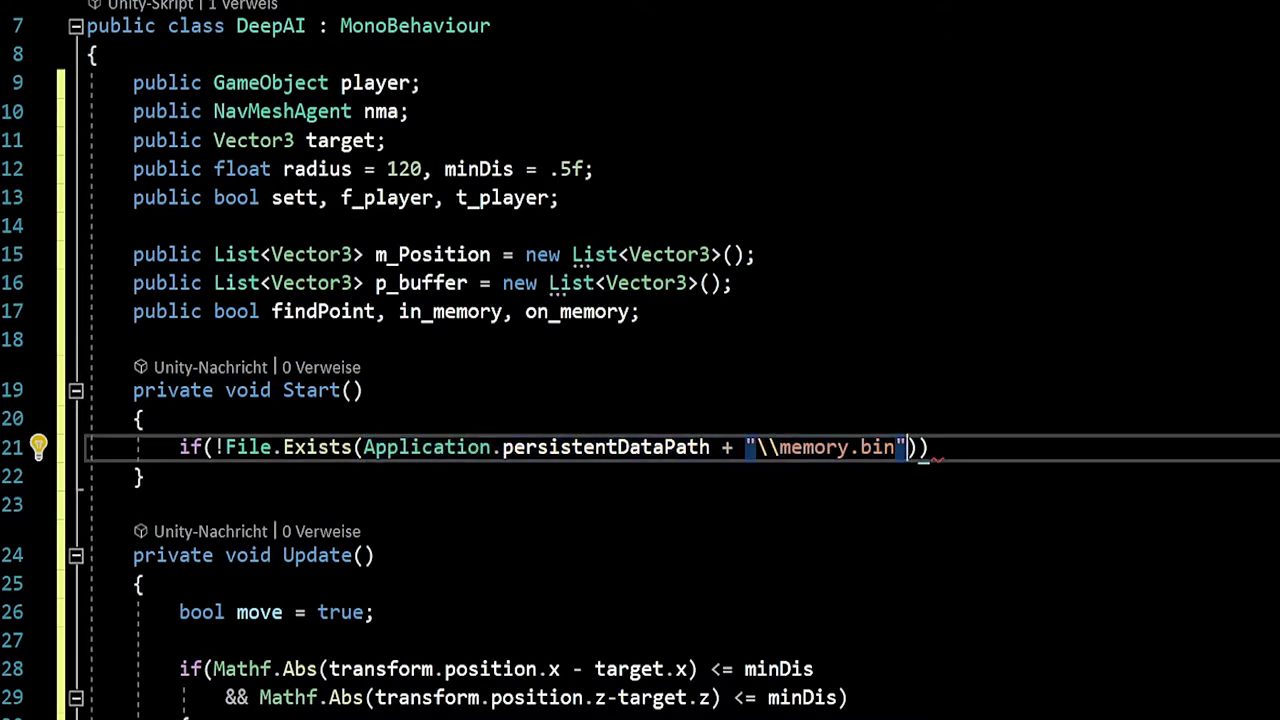
type("{")
key("Return")
type("v")
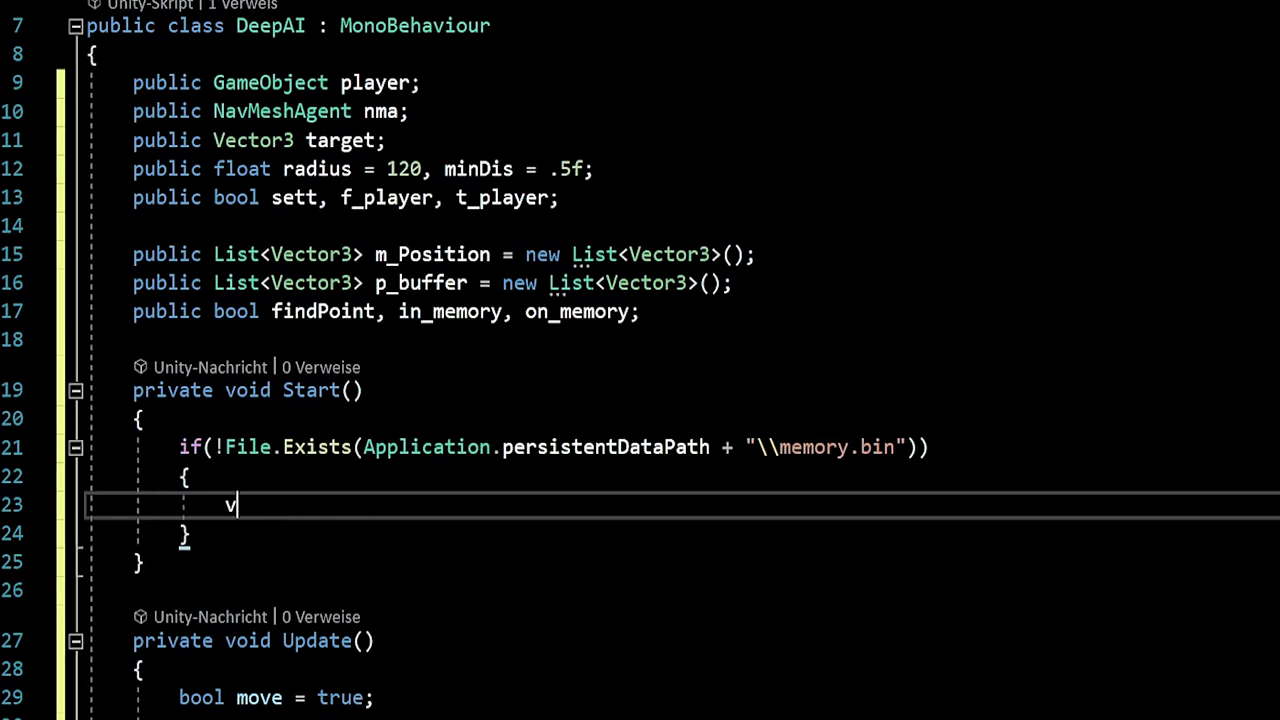
Inside the block, create the file with var f = File.Create() on the same memory.bin path.
type("ar ")
type("f")
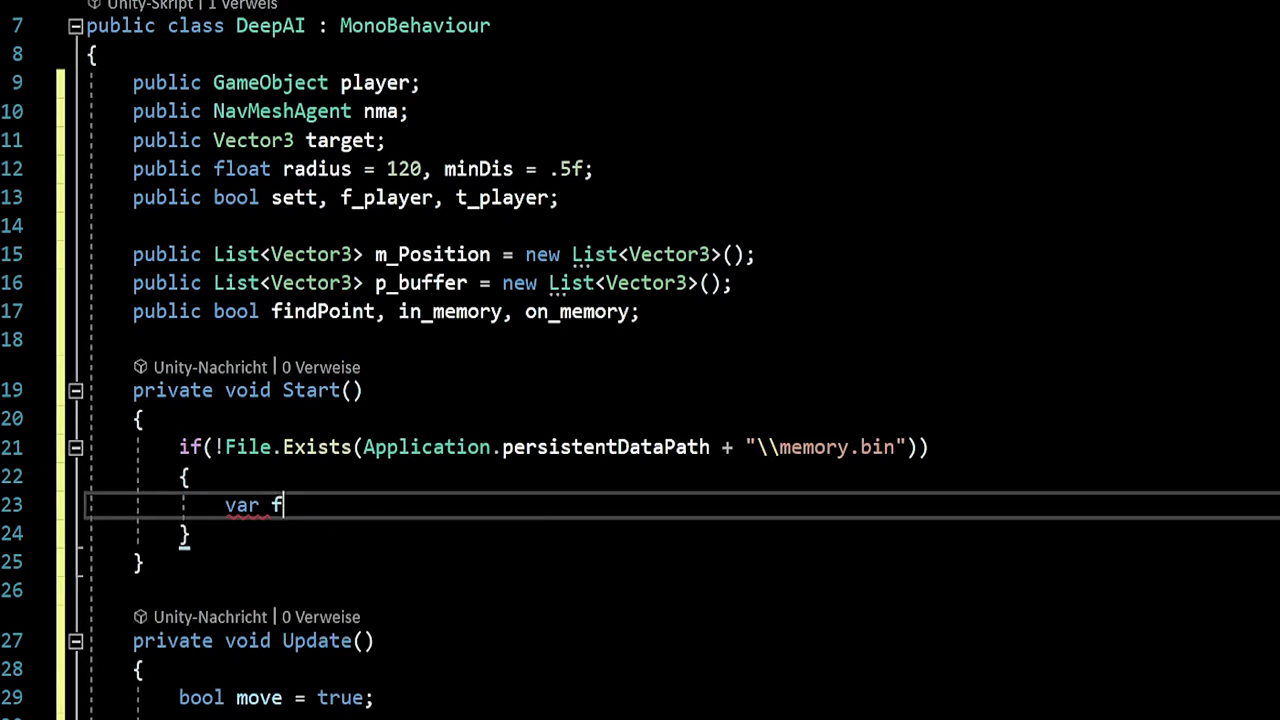
type(" = File")
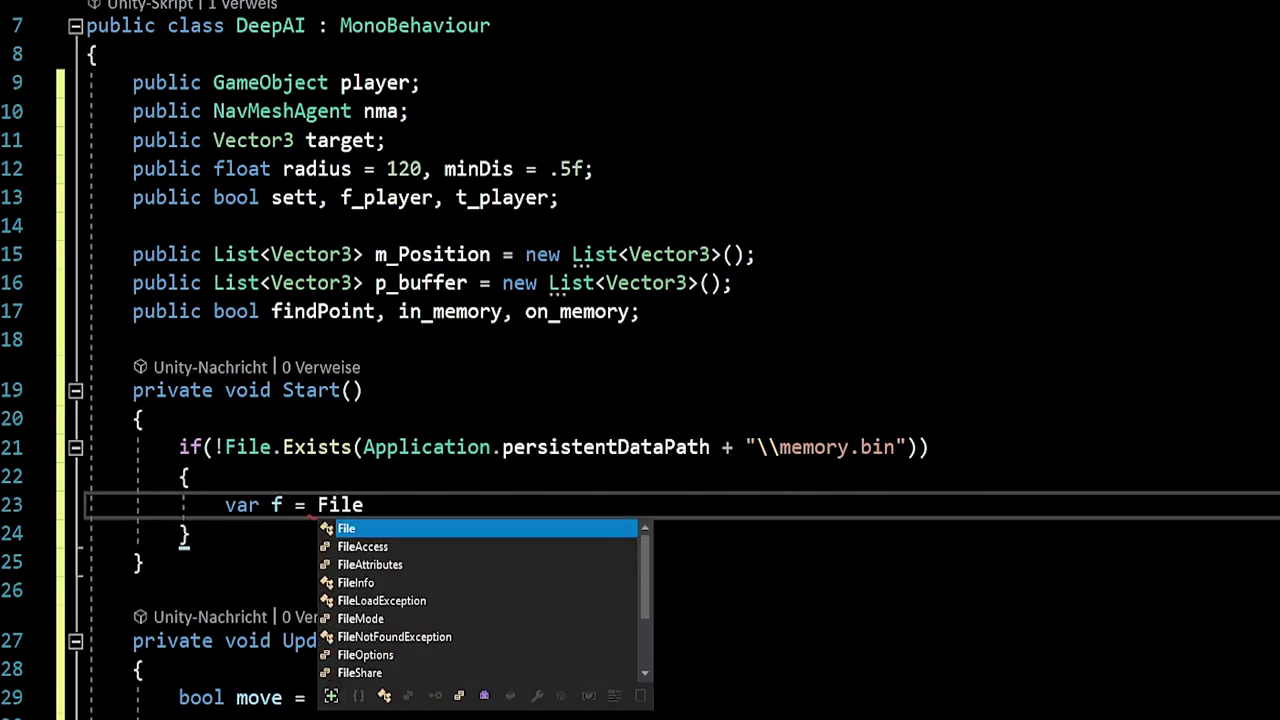
type(",")
key("BackSpace")
key("BackSpace")
type(".c")
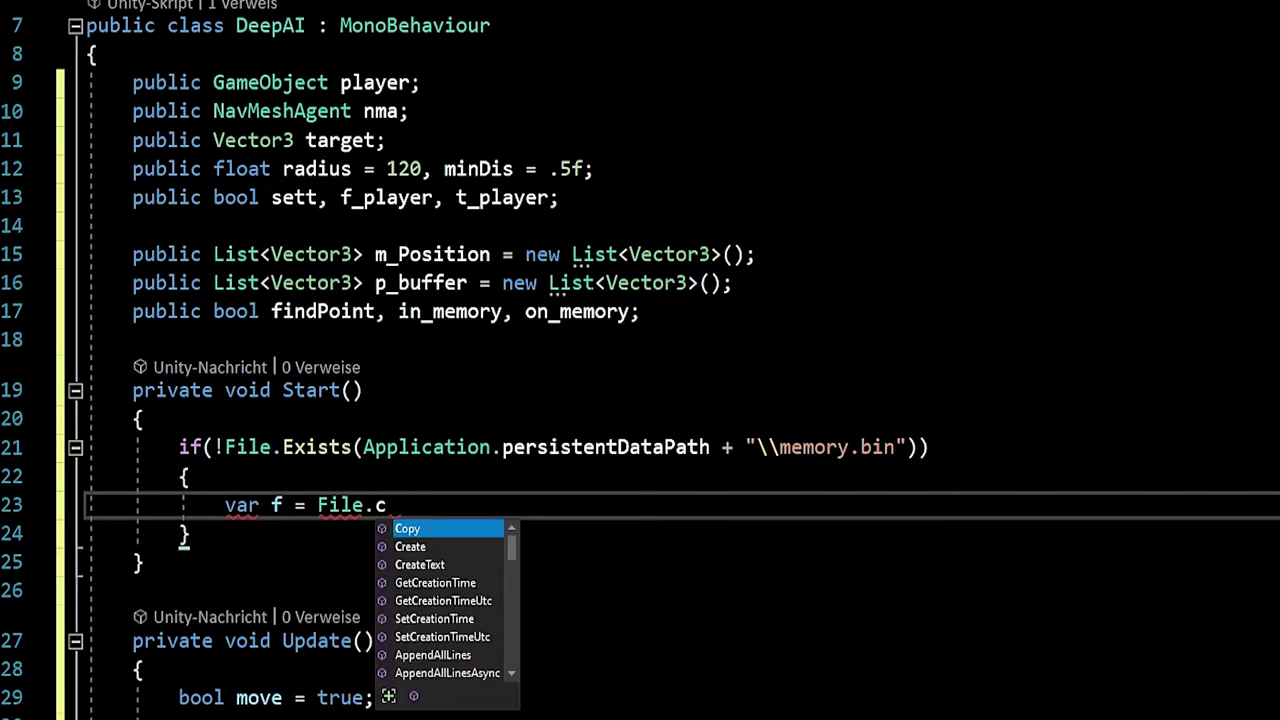
key("Down")
key("Tab")
type("(")
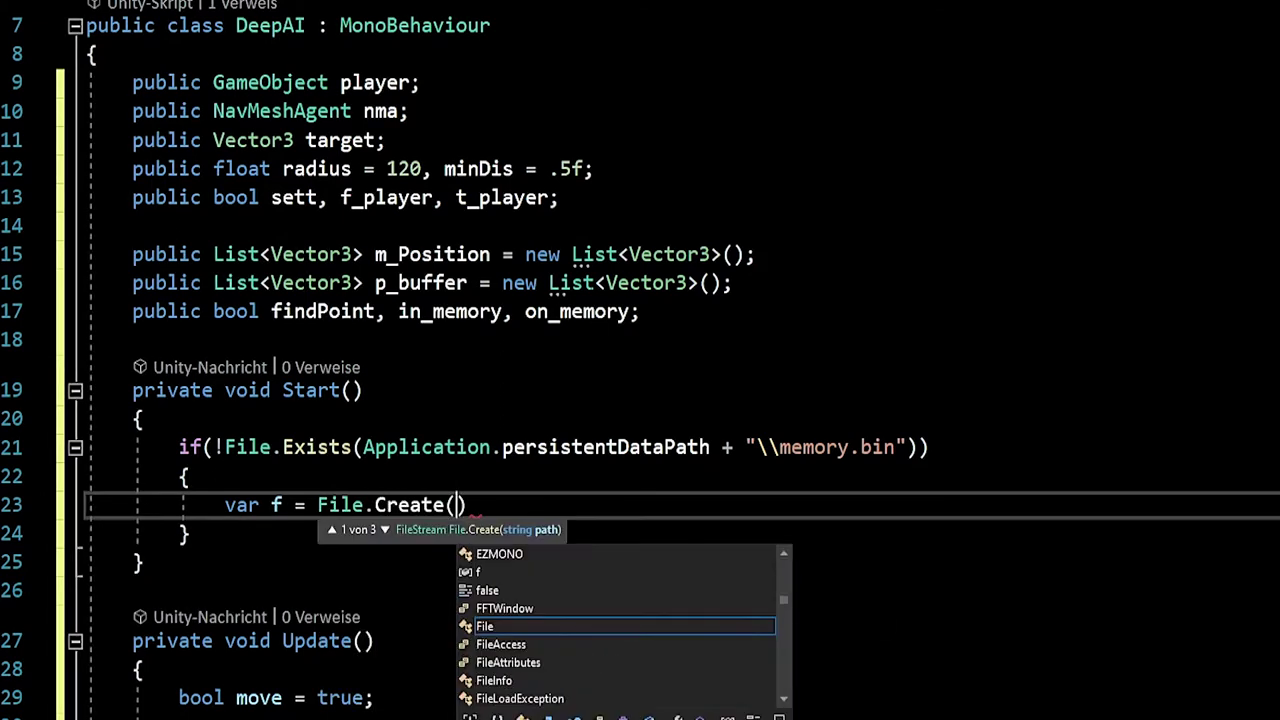
key("Escape")
key("ctrl+v")
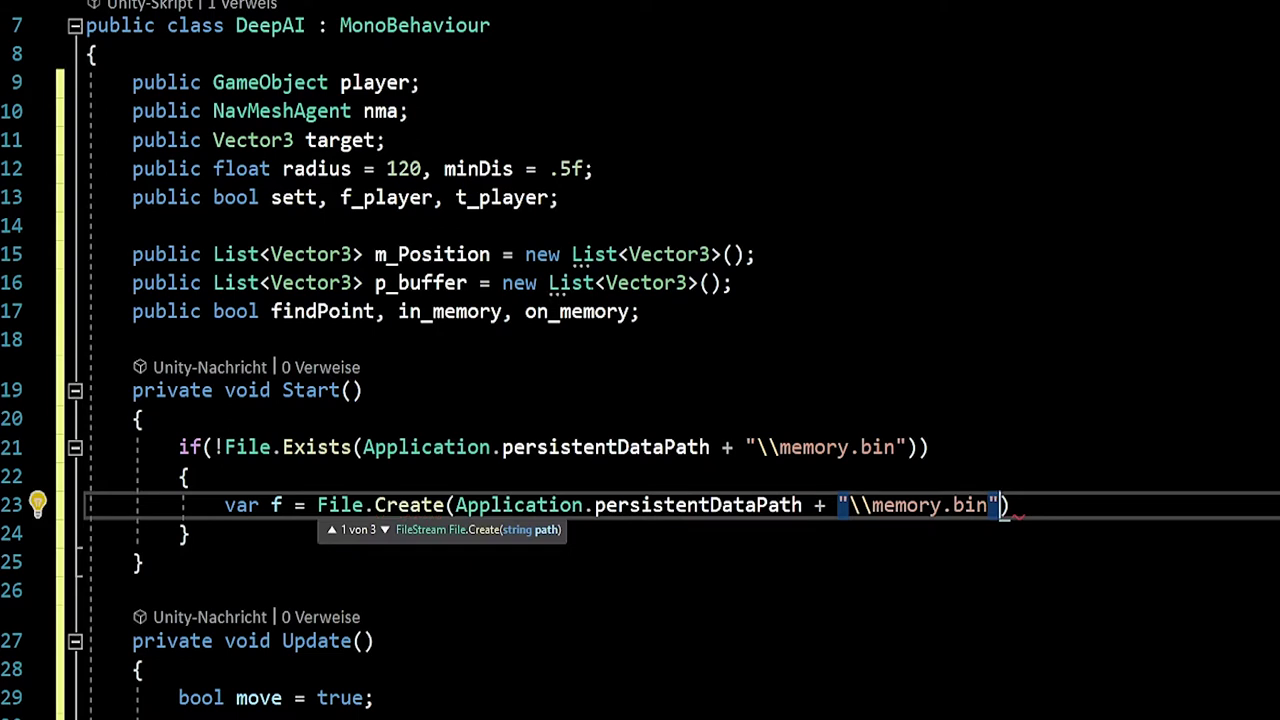
type(");")
key("Return")
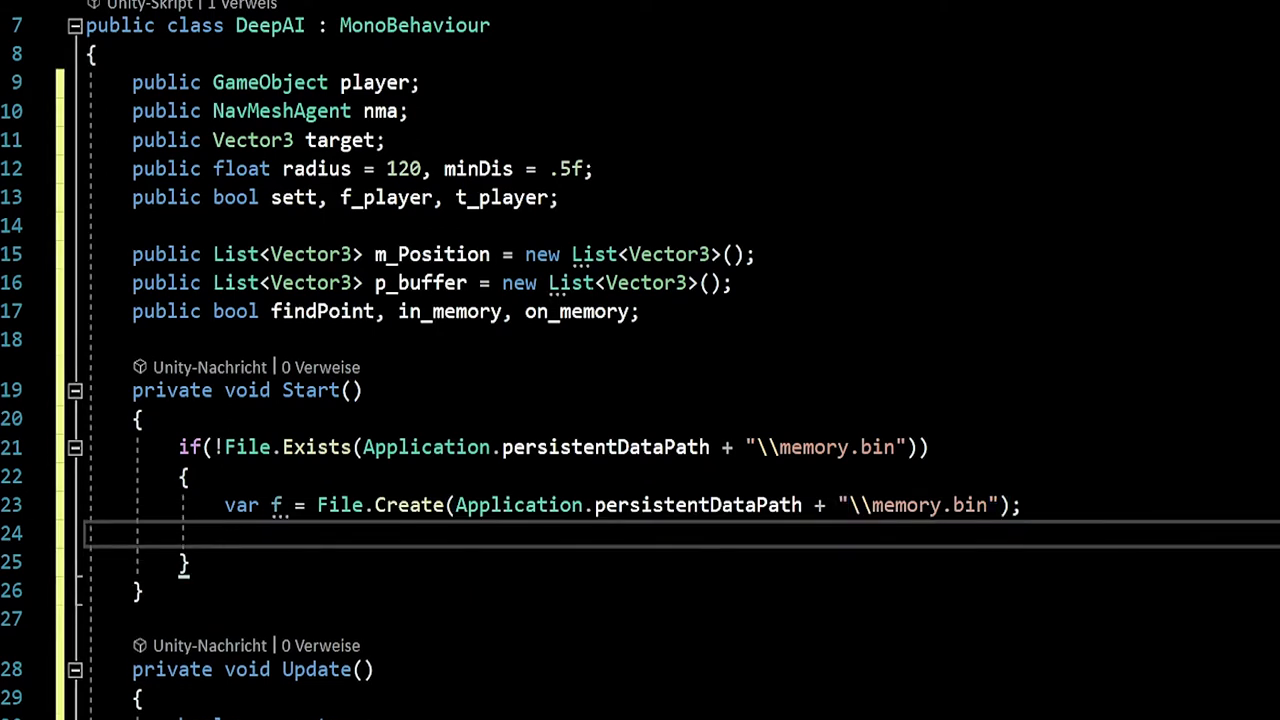
Close the file with f.Close(); and add blank lines after the if block.
type("f.Clos")
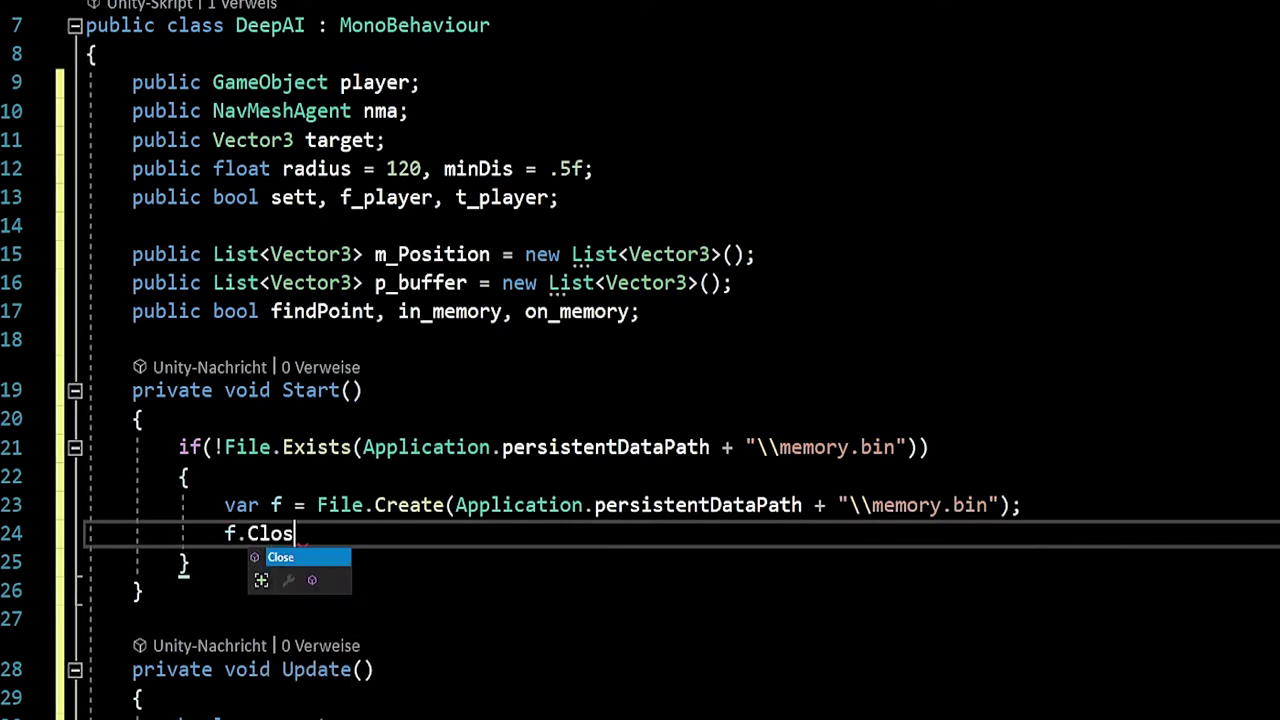
type("e();")
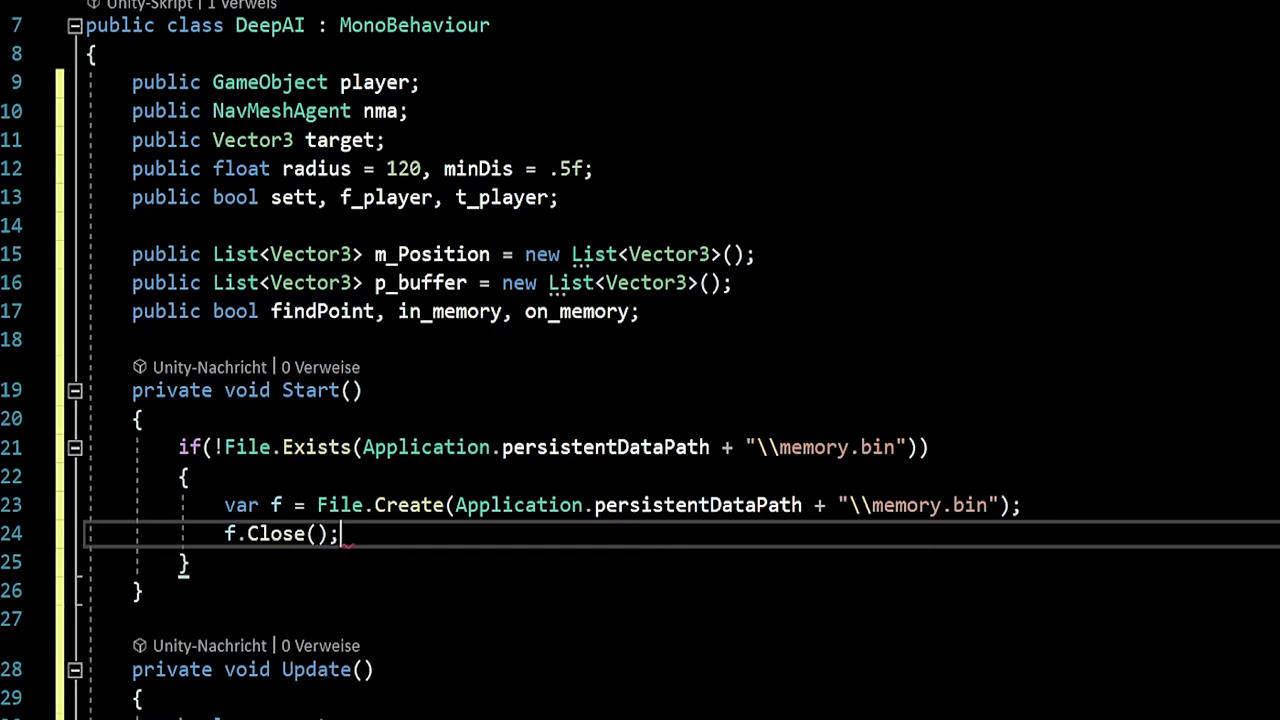
key("Return")
key("Down")
key("Return")
key("Return")
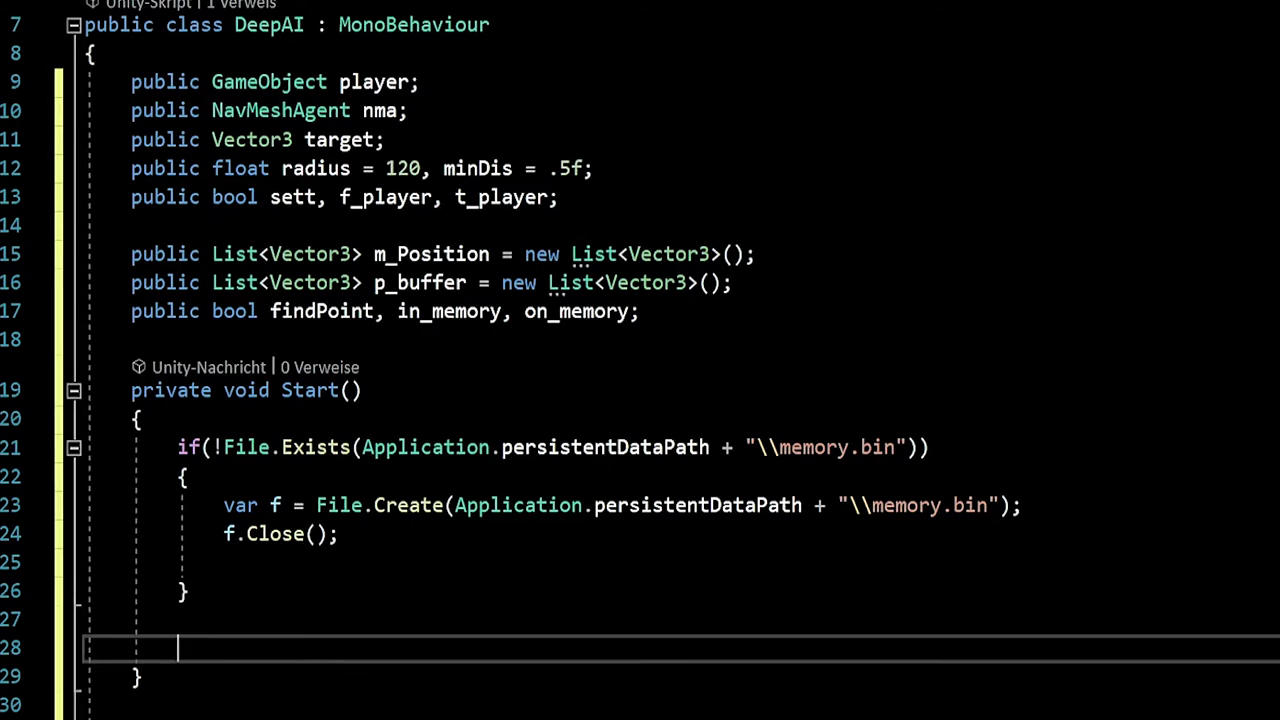
After the target assignment on line 53, add an empty if(!findPoint) { } block.
scroll(497, 417, "down", 5)
scroll(497, 417, "down", 3)
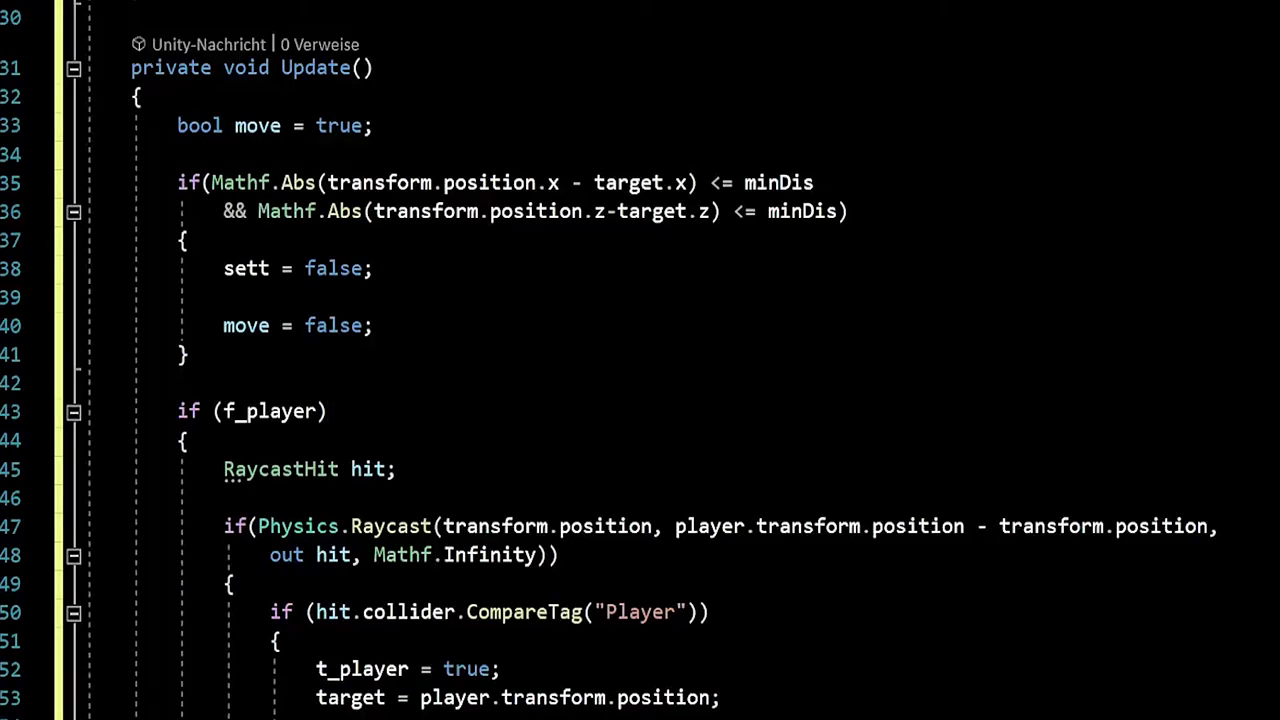
scroll(640, 360, "down", 3)
left_click(320, 469)
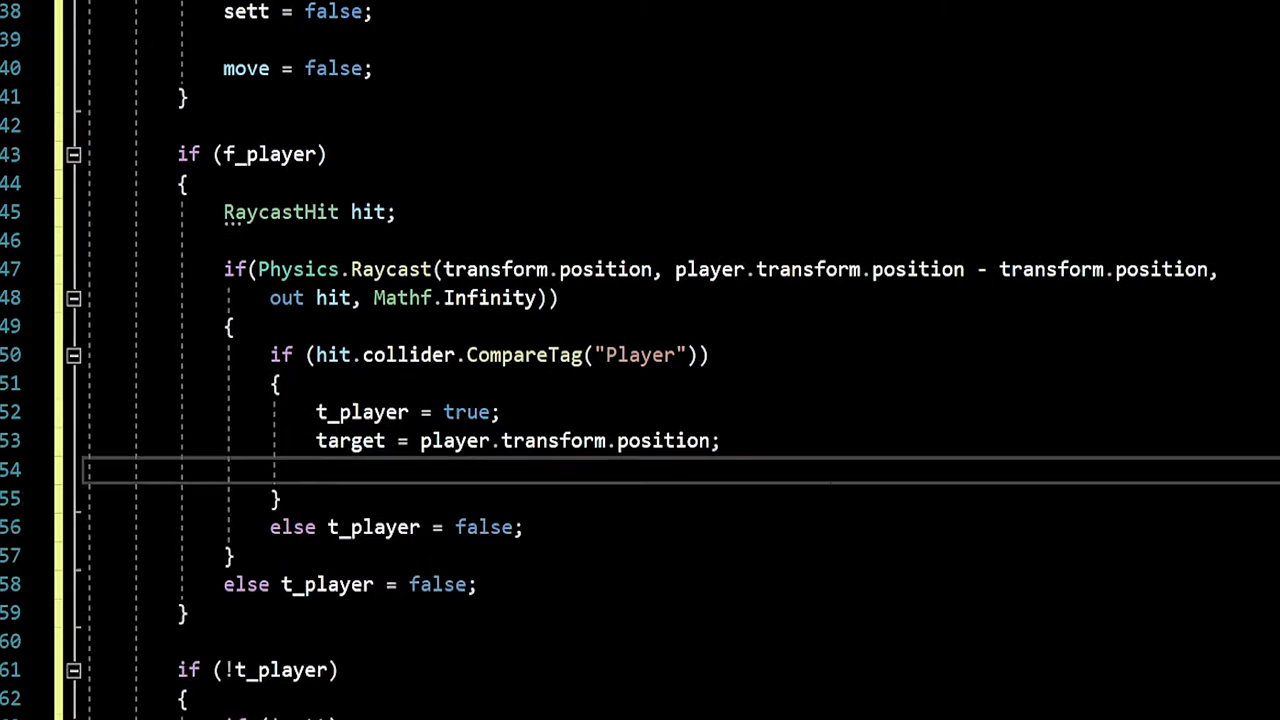
double_click(357, 443)
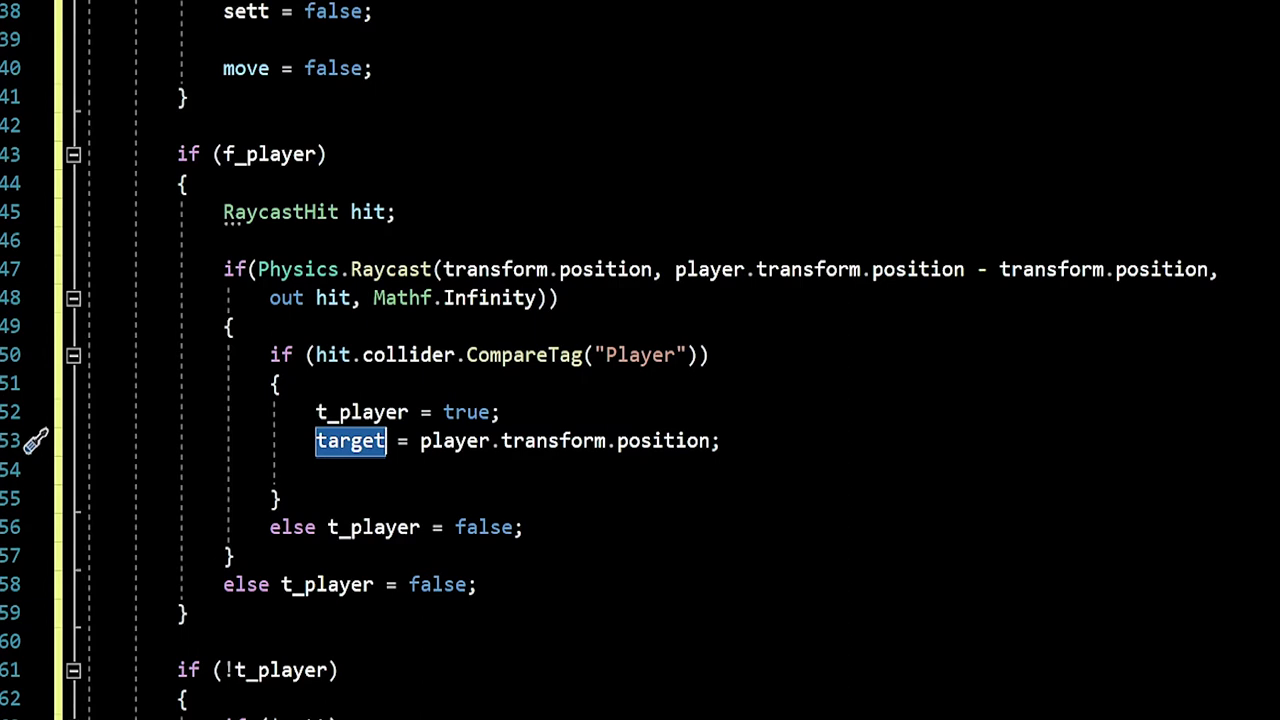
left_click(316, 469)
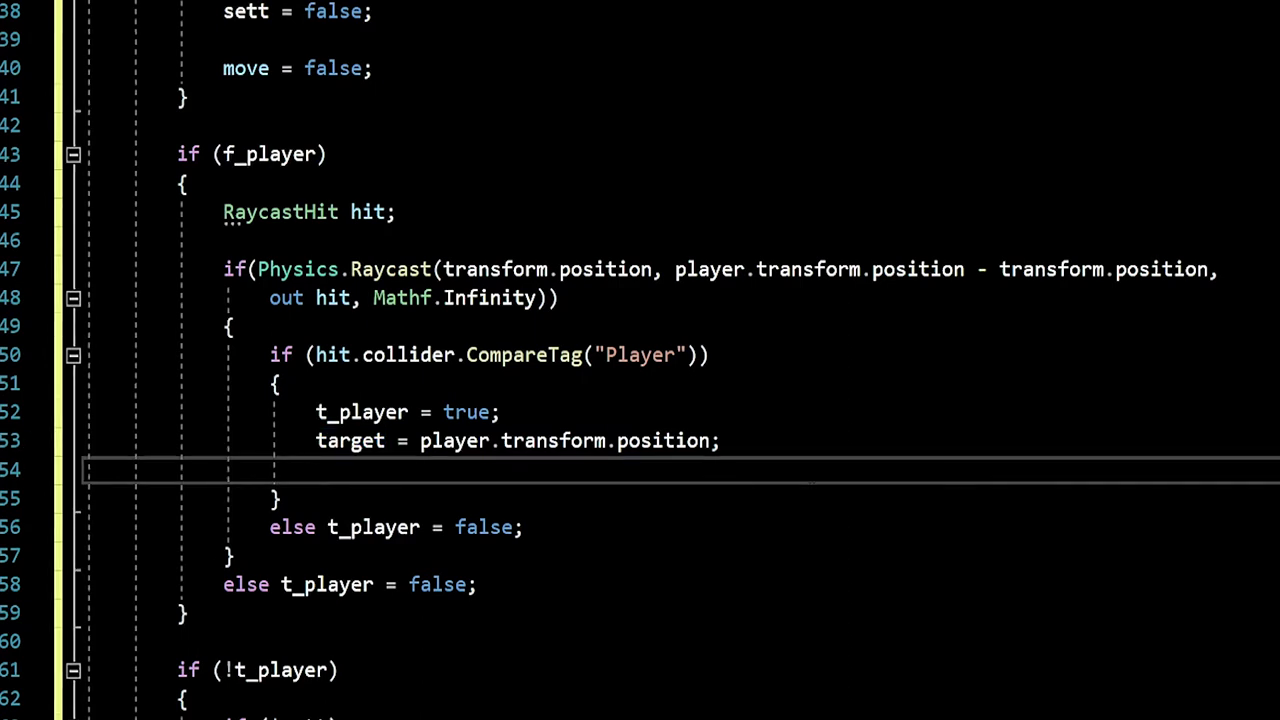
type("if")
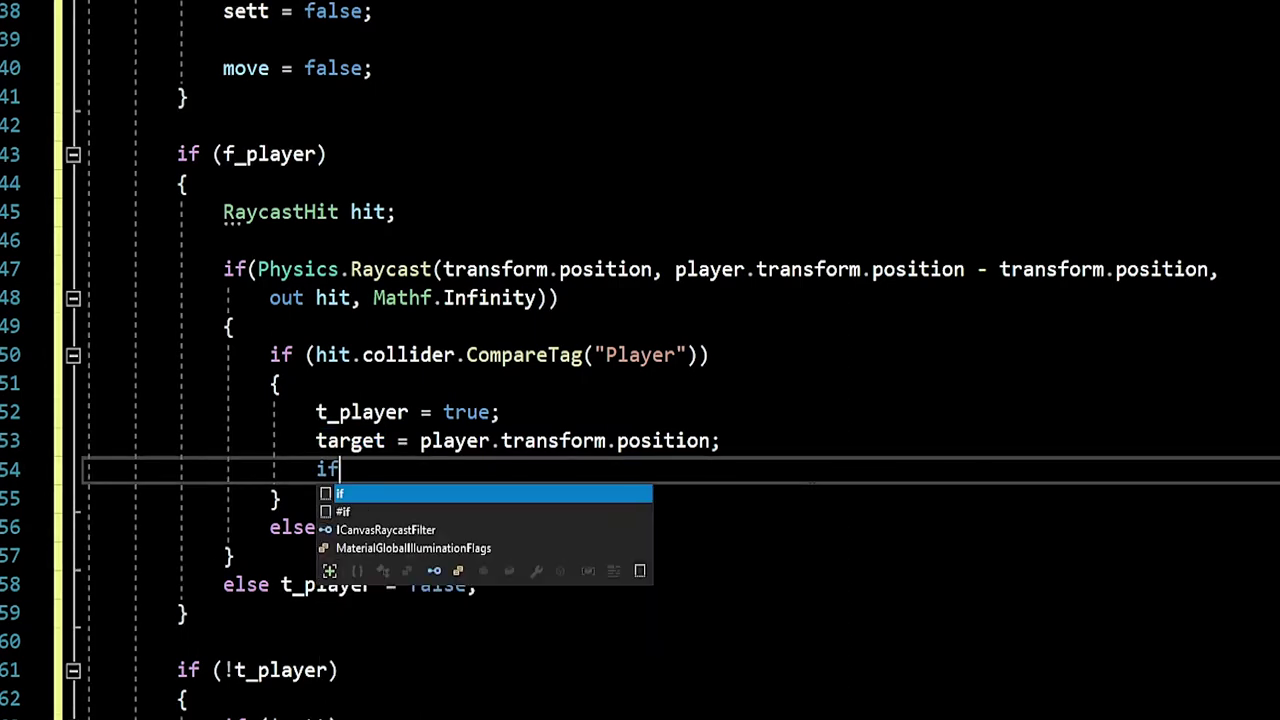
type("(!")
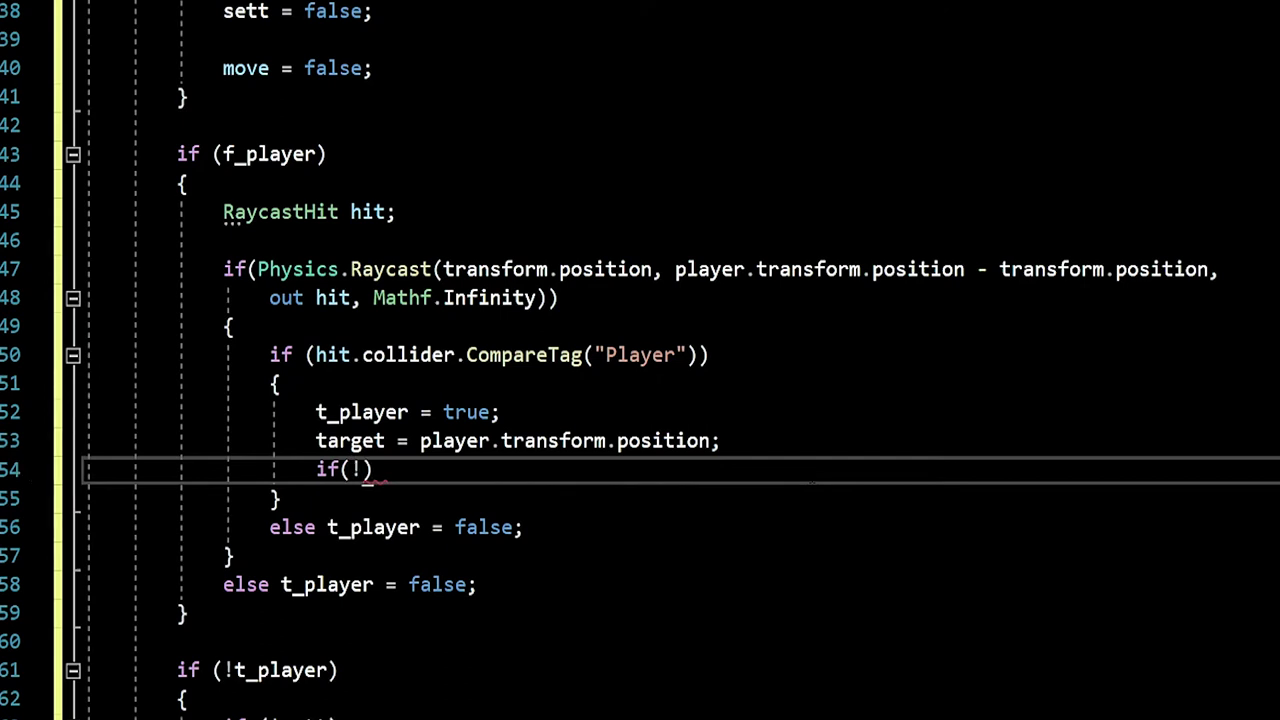
type("findPo")
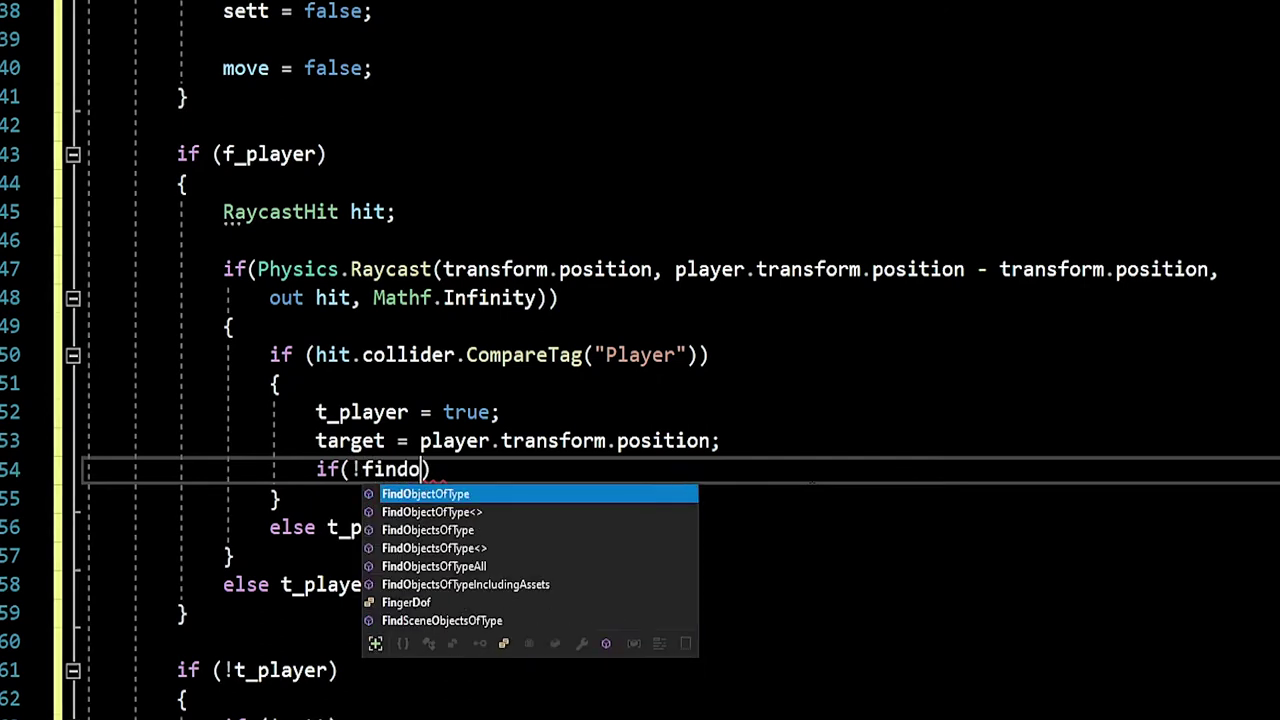
key("BackSpace")
key("Tab")
type(")")
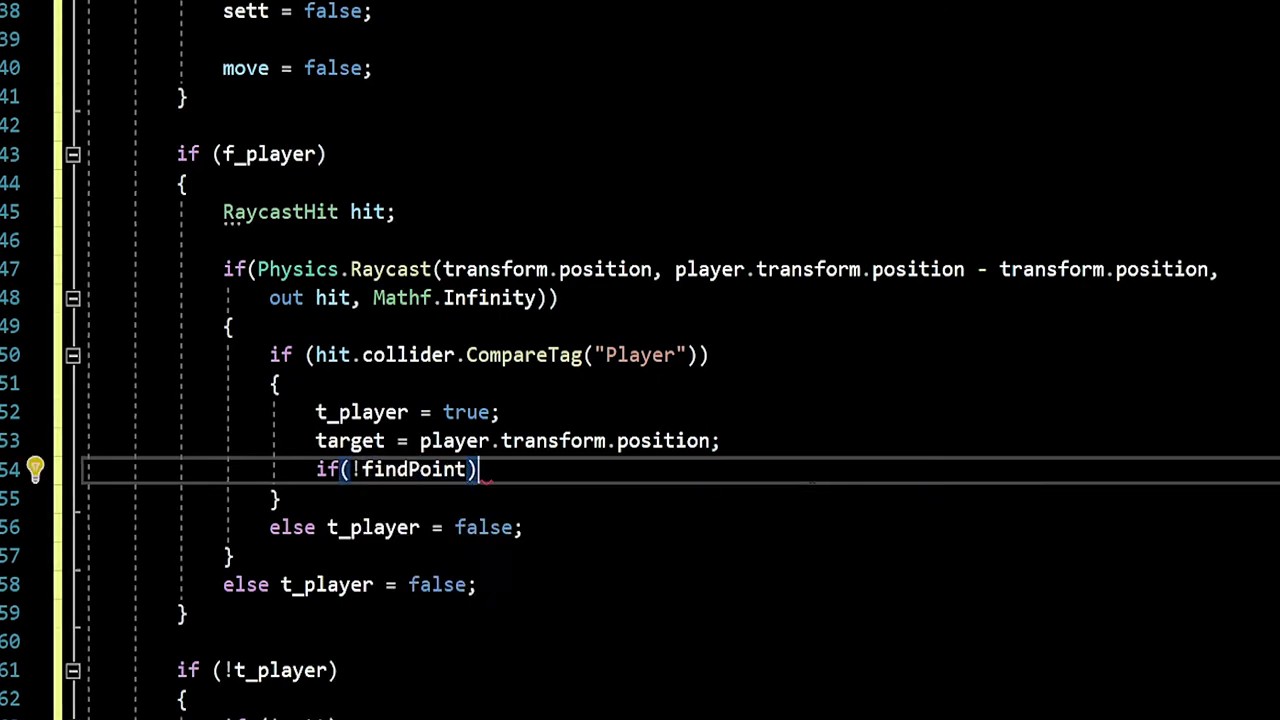
type(" {")
key("Return")
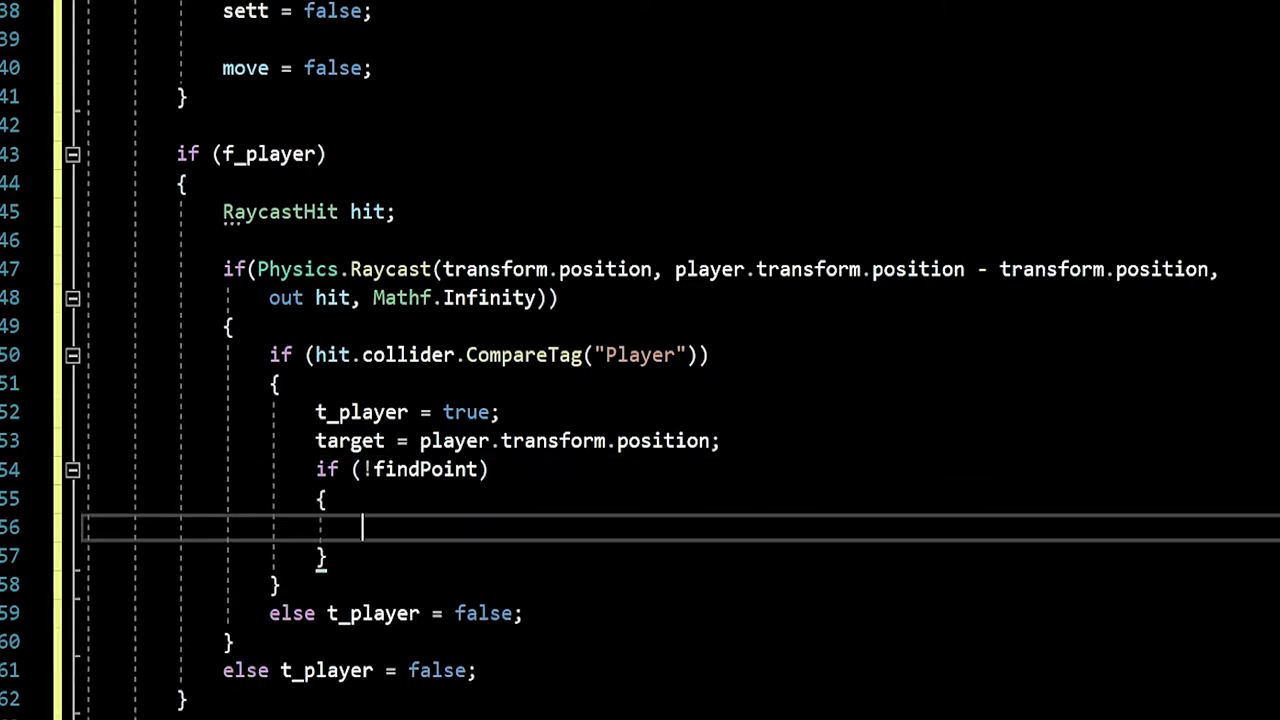
key("Up")
key("Up")
key("Up")
key("Up")
Insert a line above Update() declaring void saveFindePoint.
scroll(640, 360, "up", 1)
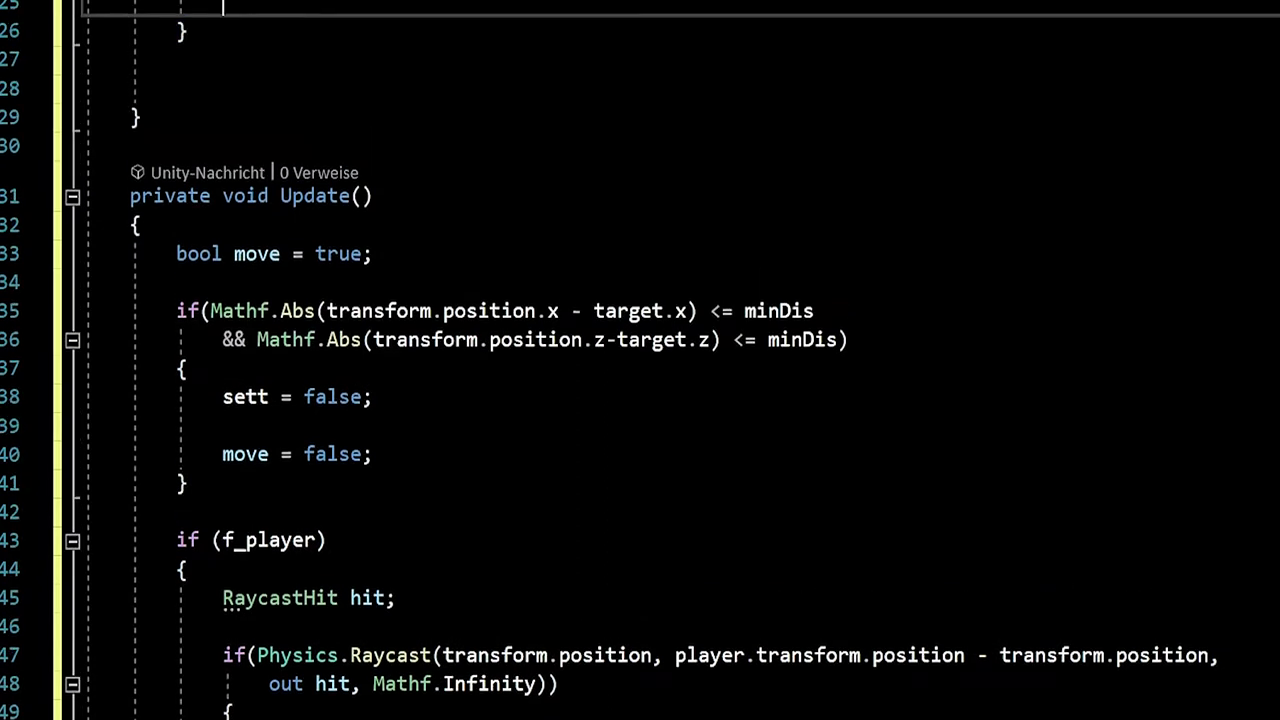
key("Down")
key("Down")
key("Return")
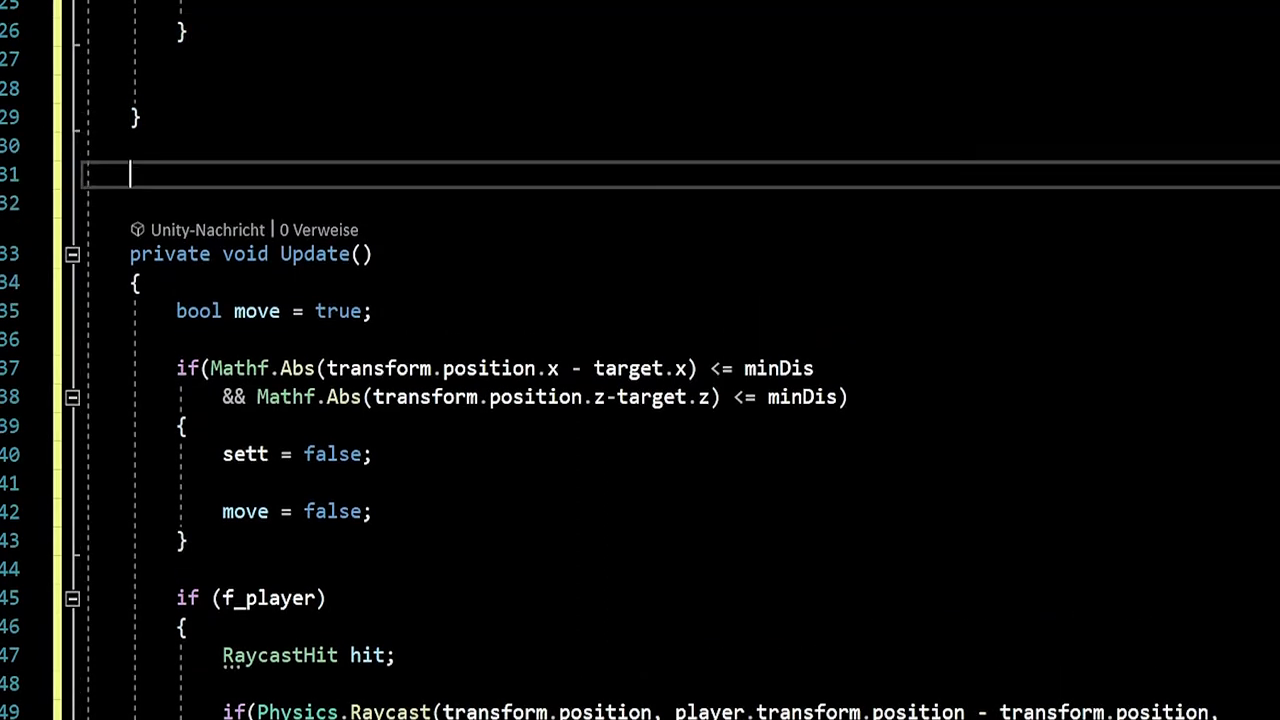
type("save")
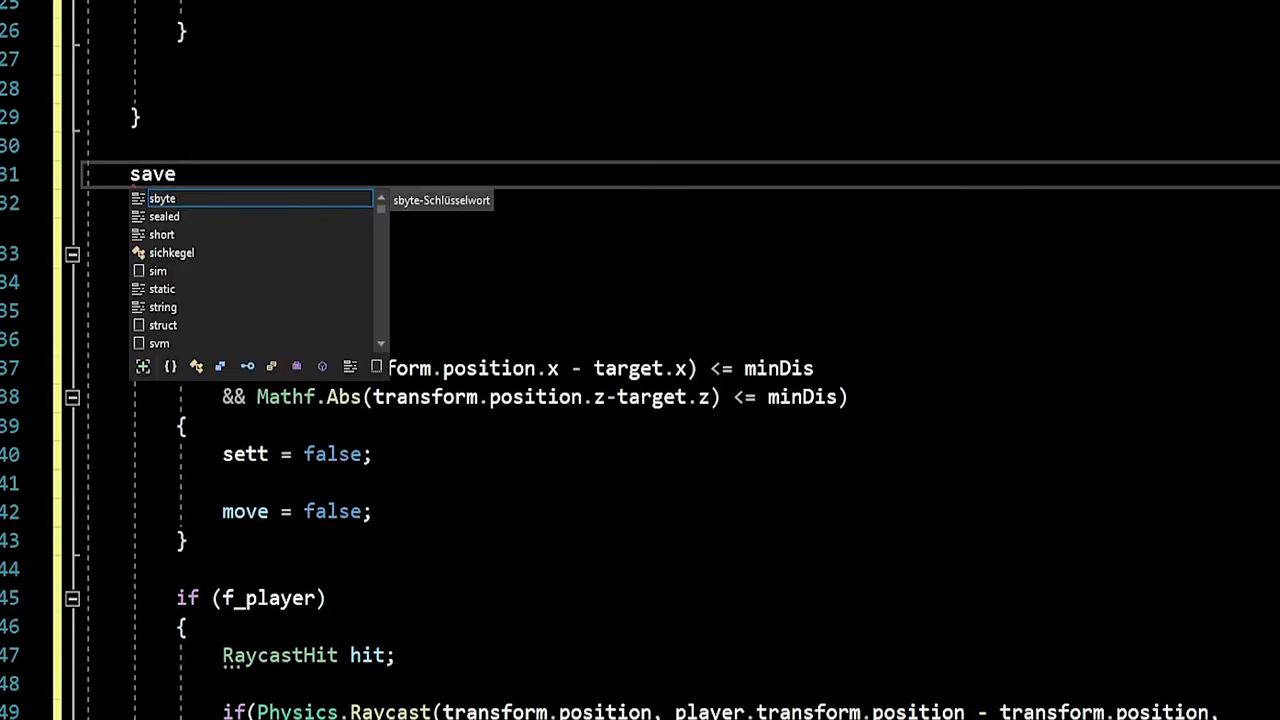
type("Finde")
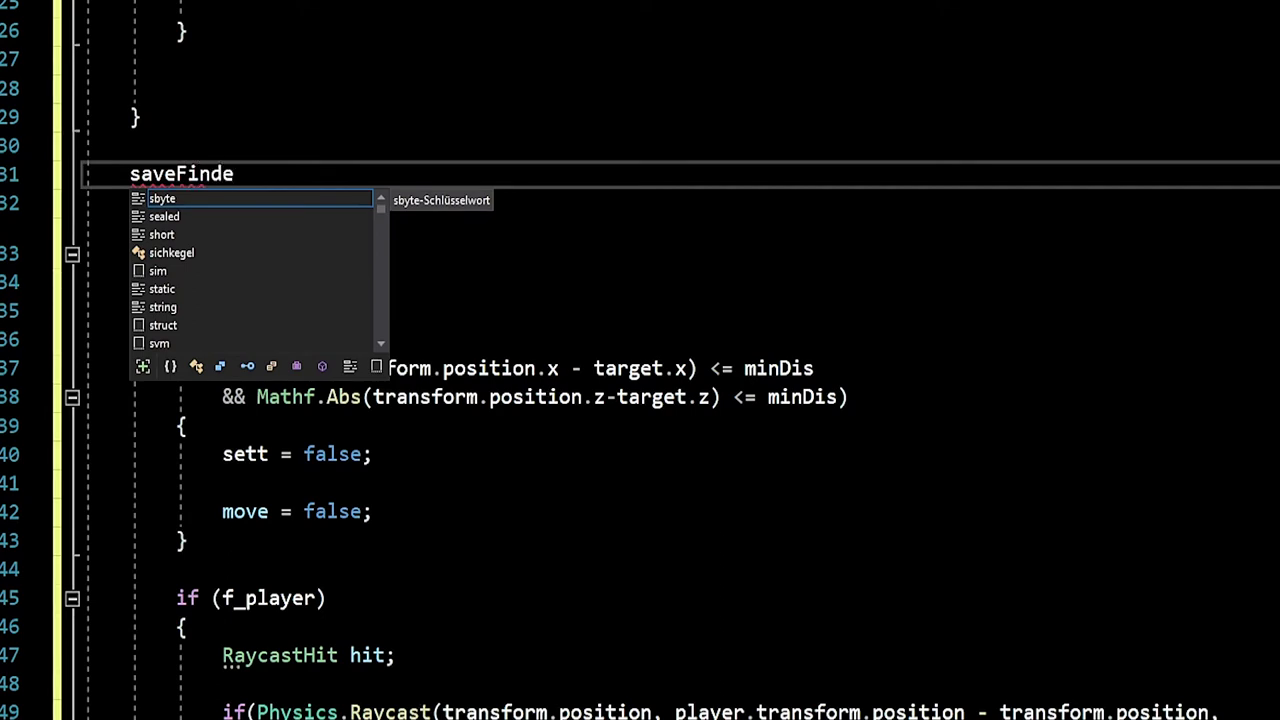
type("Point")
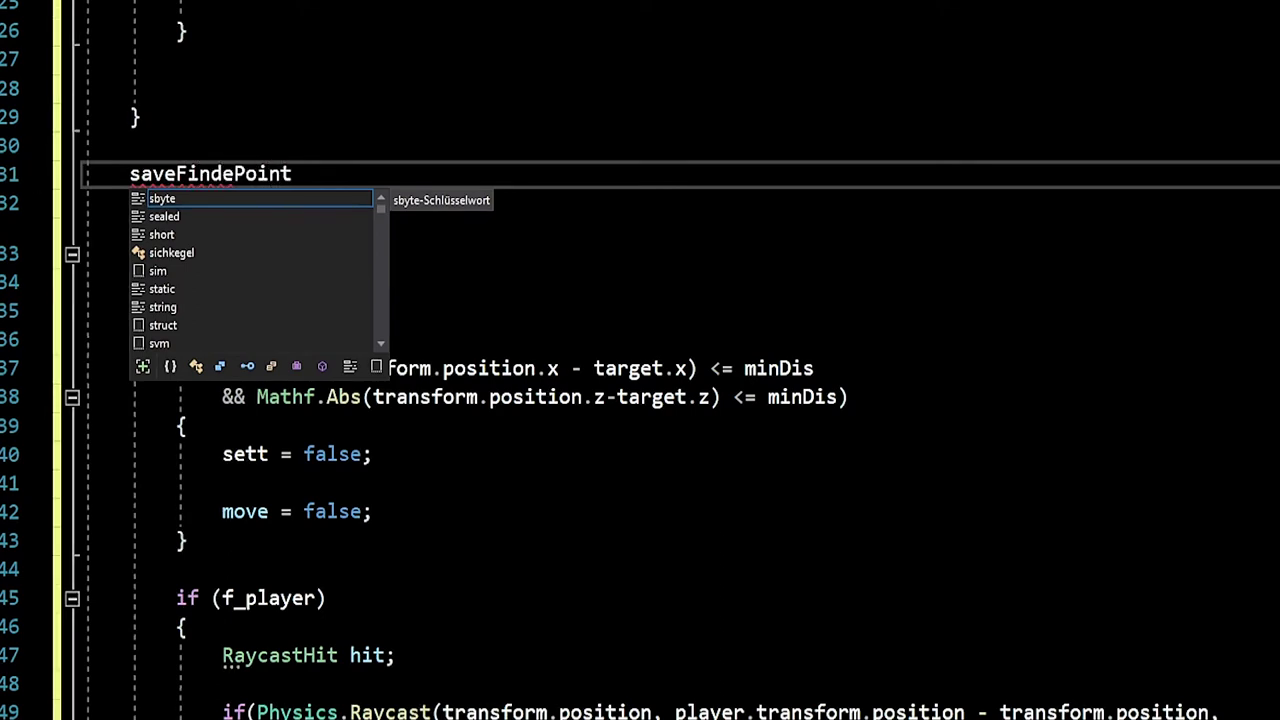
key("Home")
type("void")
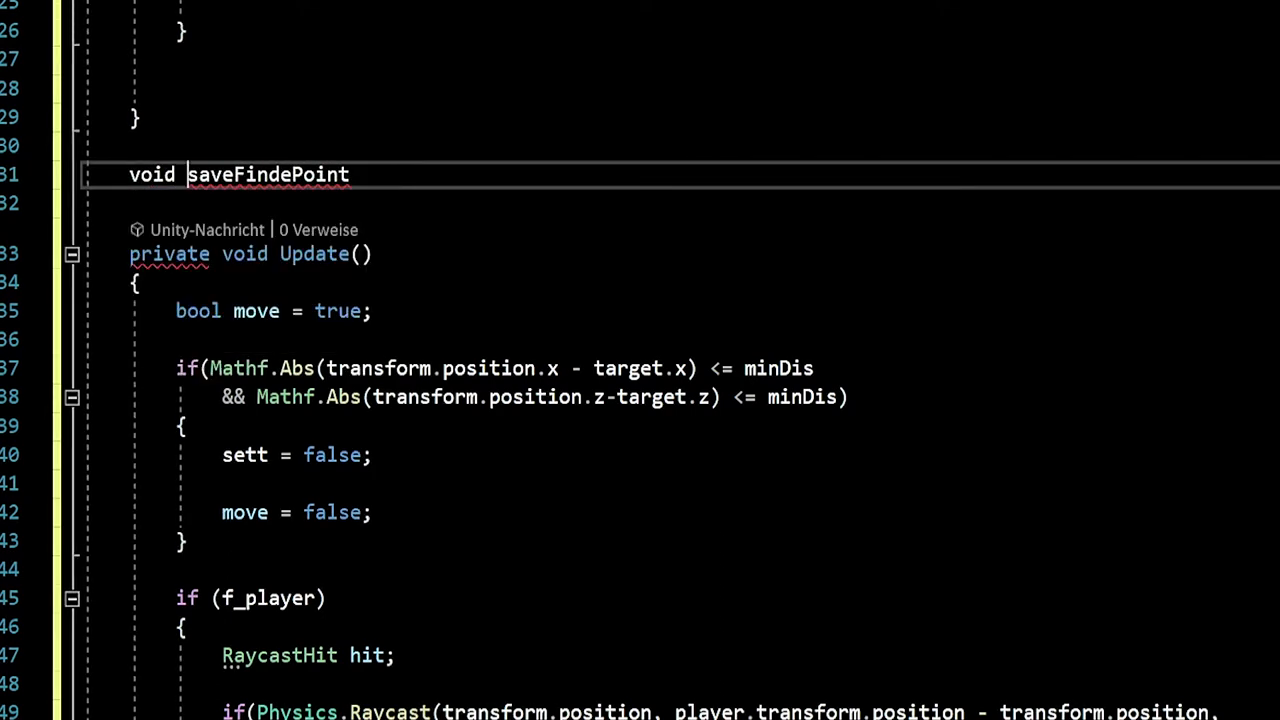
Rename the method to saveFoundPoint with Ctrl+R, then add () and an opening brace.
left_click(281, 174)
key("ctrl+r")
key("ctrl+r")
key("Right")
key("Right")
key("Right")
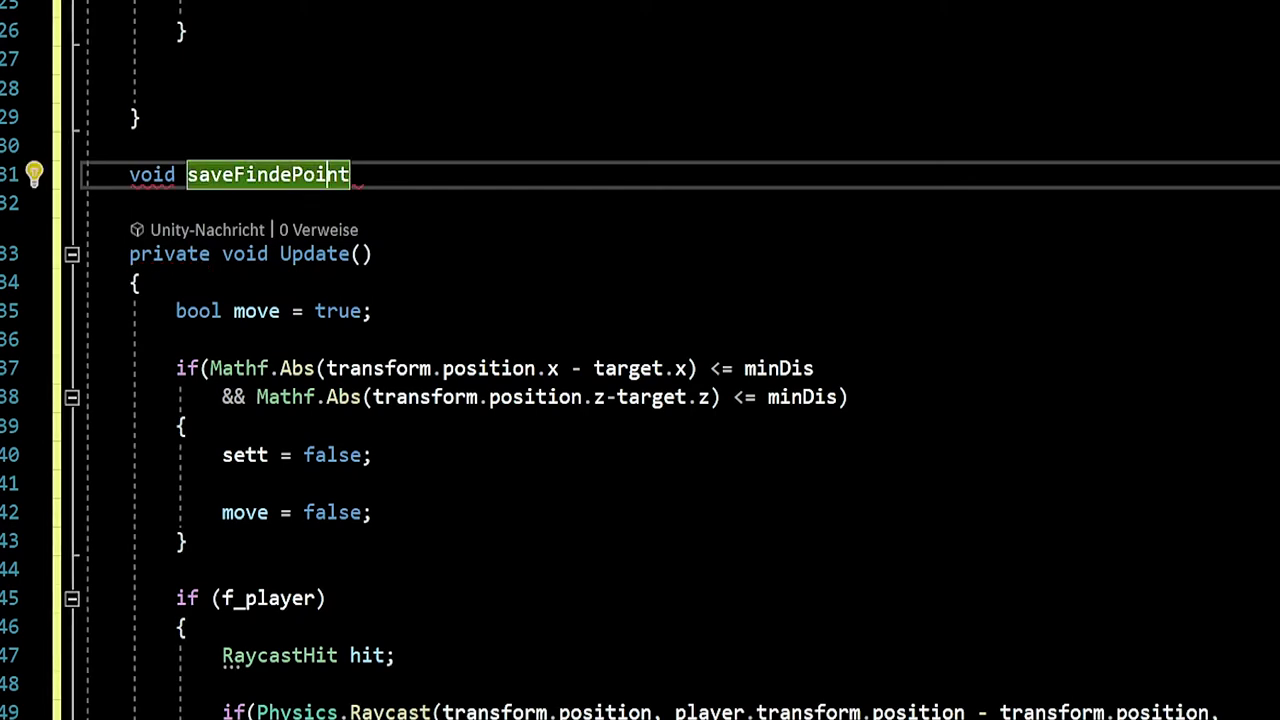
key("Right")
key("Right")
key("Left")
key("Left")
key("Left")
key("Left")
key("Left")
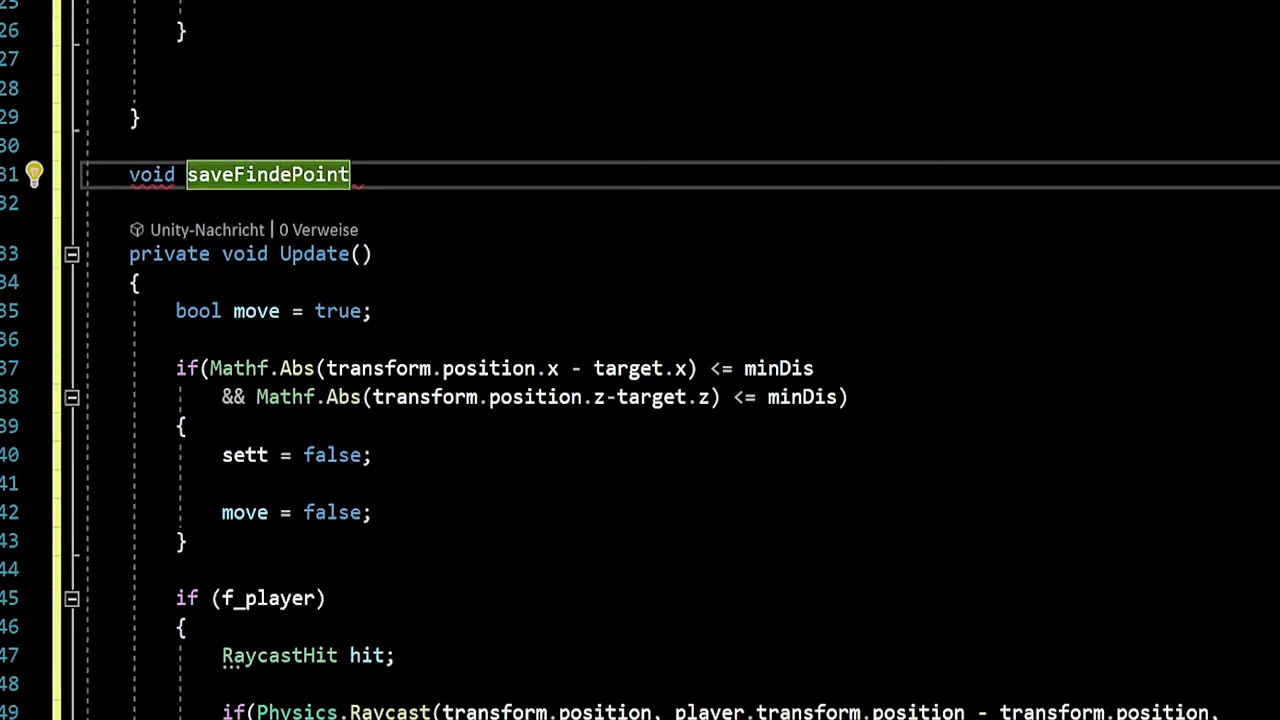
key("BackSpace")
key("BackSpace")
key("BackSpace")
key("BackSpace")
type("ound")
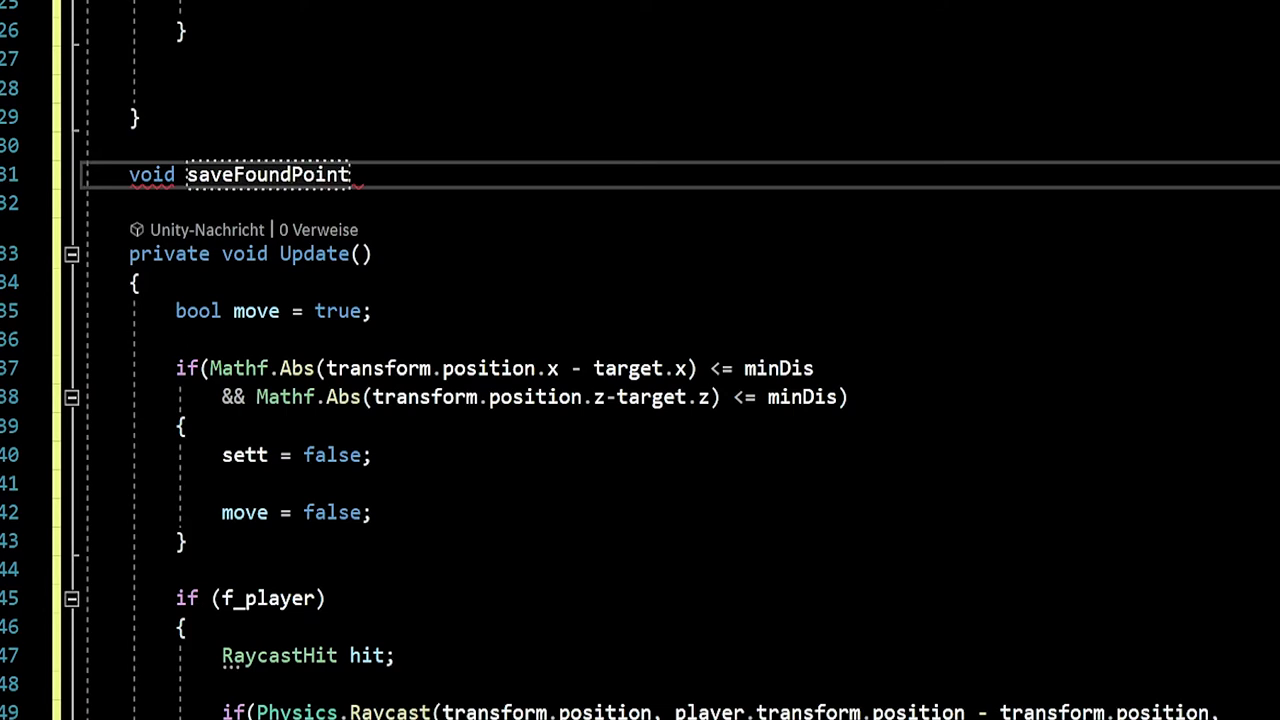
key("Right")
key("Right")
key("Return")
type("()")
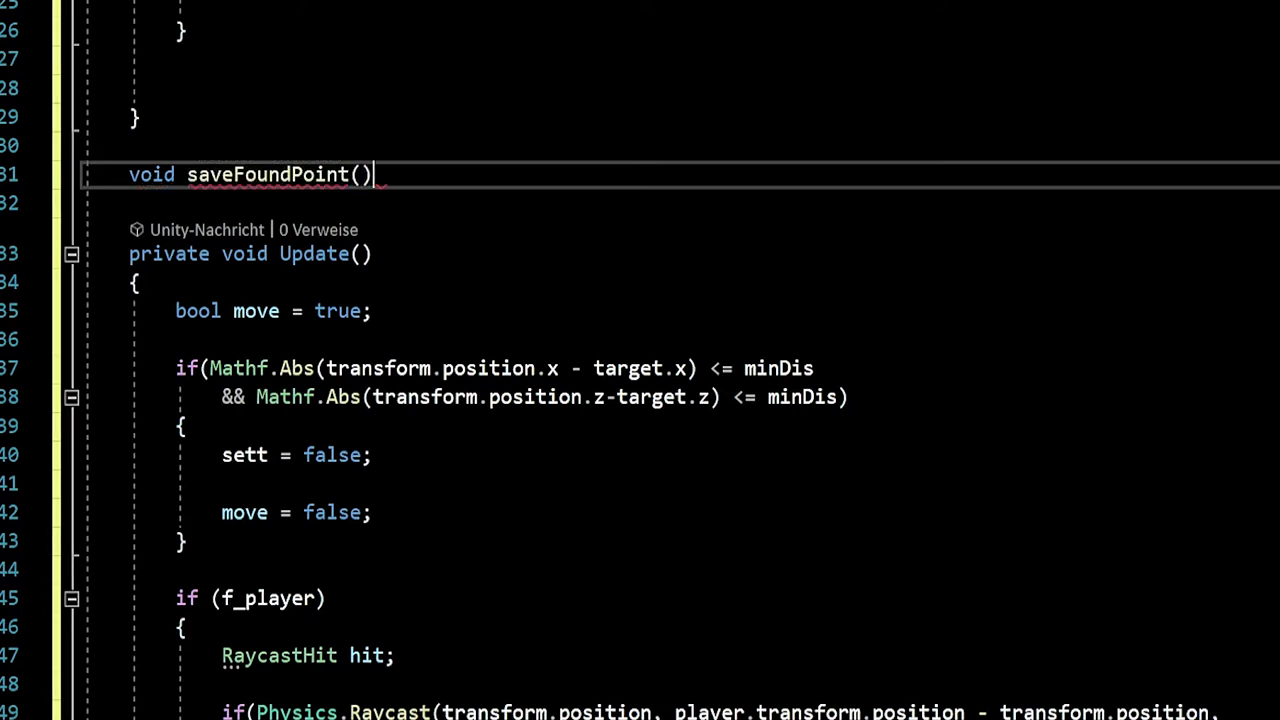
type("{")
key("Return")
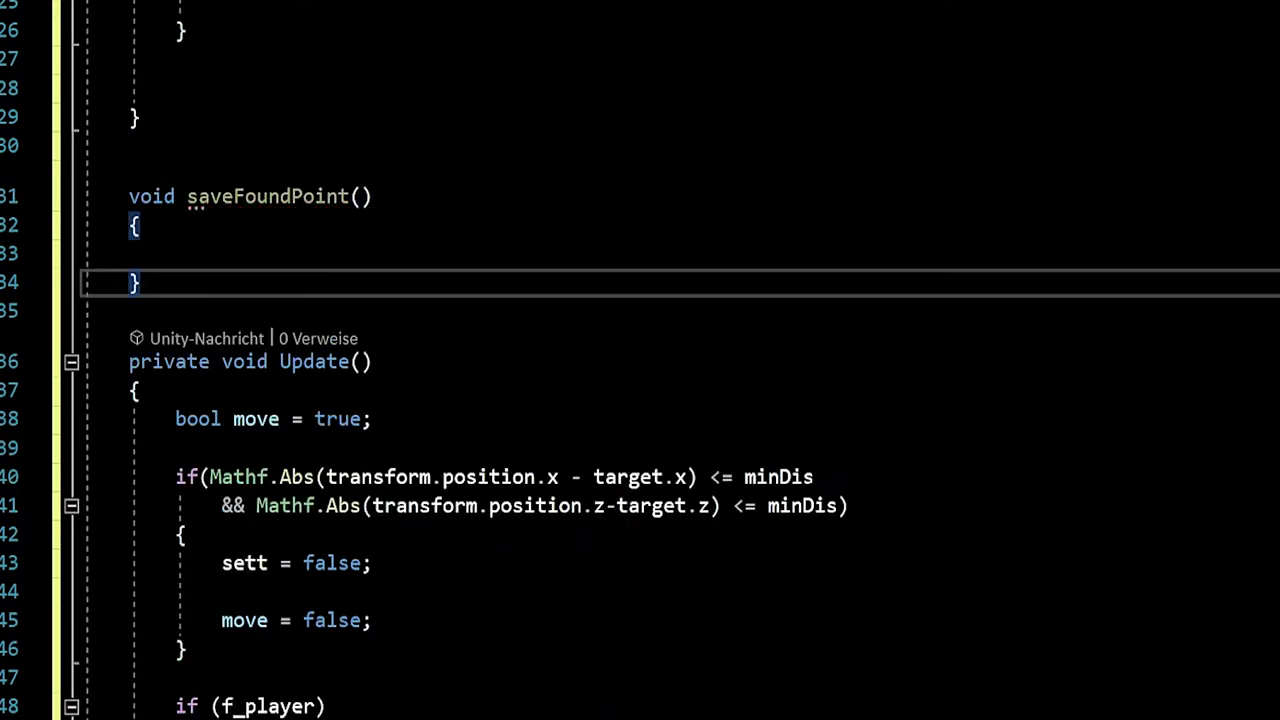
Inside the if(!findPoint) block, add the call saveFoundPoint();.
key("Down")
key("Down")
key("Down")
key("Down")
key("Down")
key("Down")
key("Down")
key("Down")
key("Down")
key("Down")
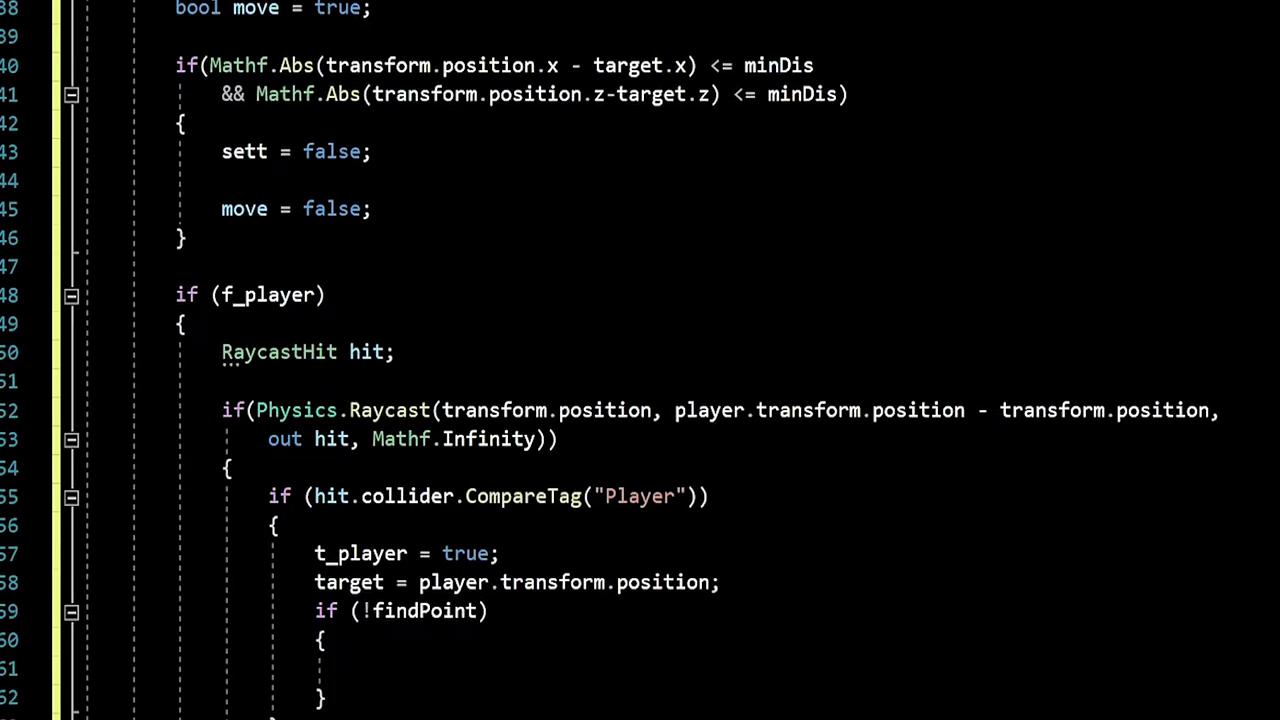
key("Down")
key("Down")
key("Up")
key("Up")
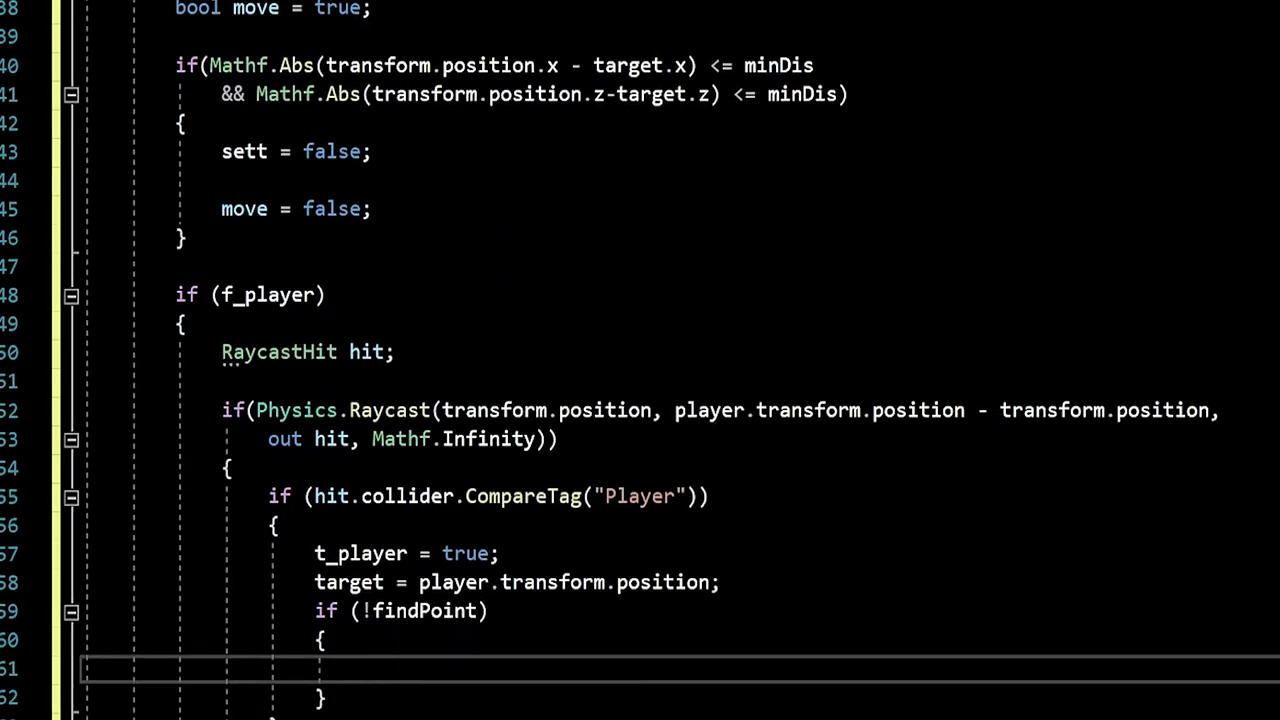
type("sav")
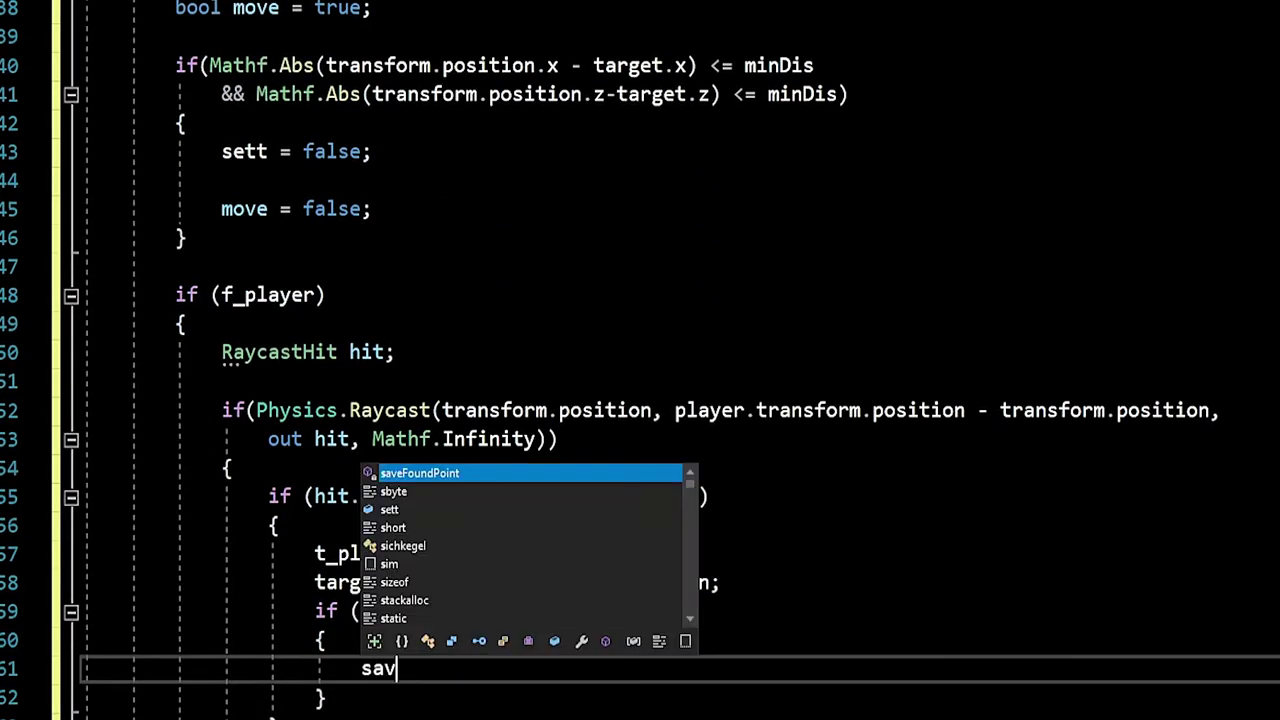
key("Tab")
type("(/")
key("BackSpace")
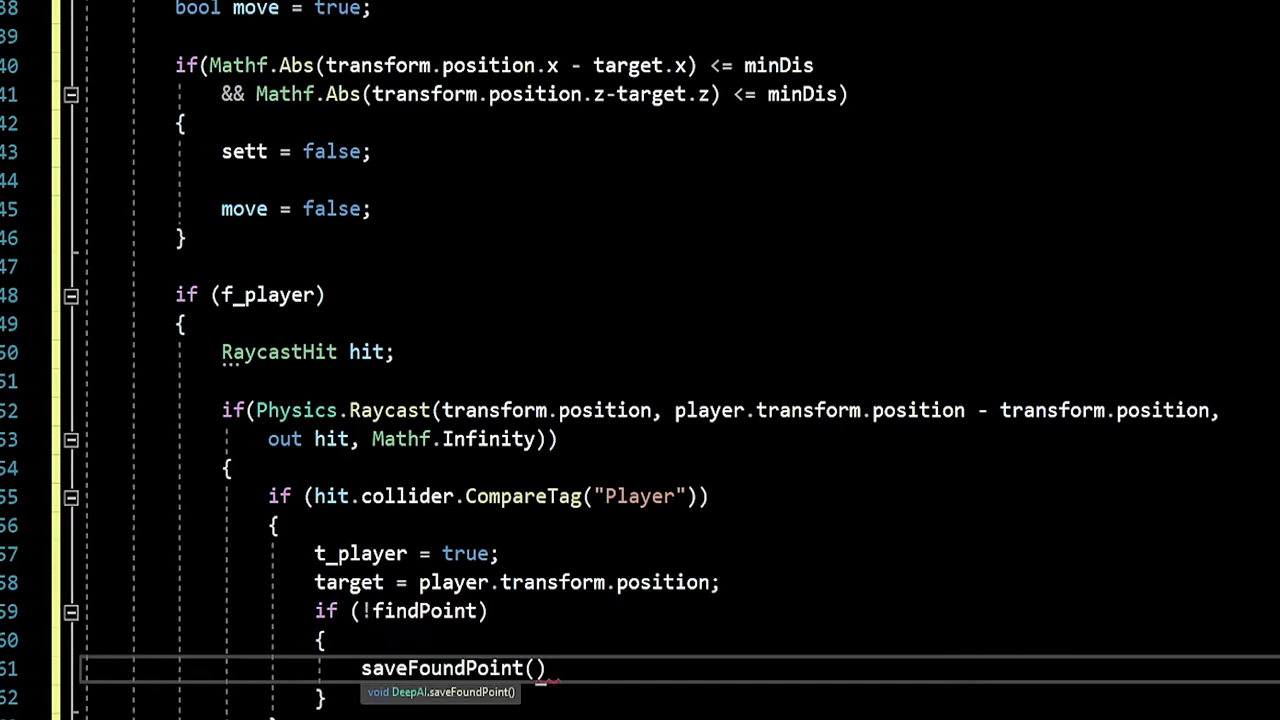
type(");")
key("Return")
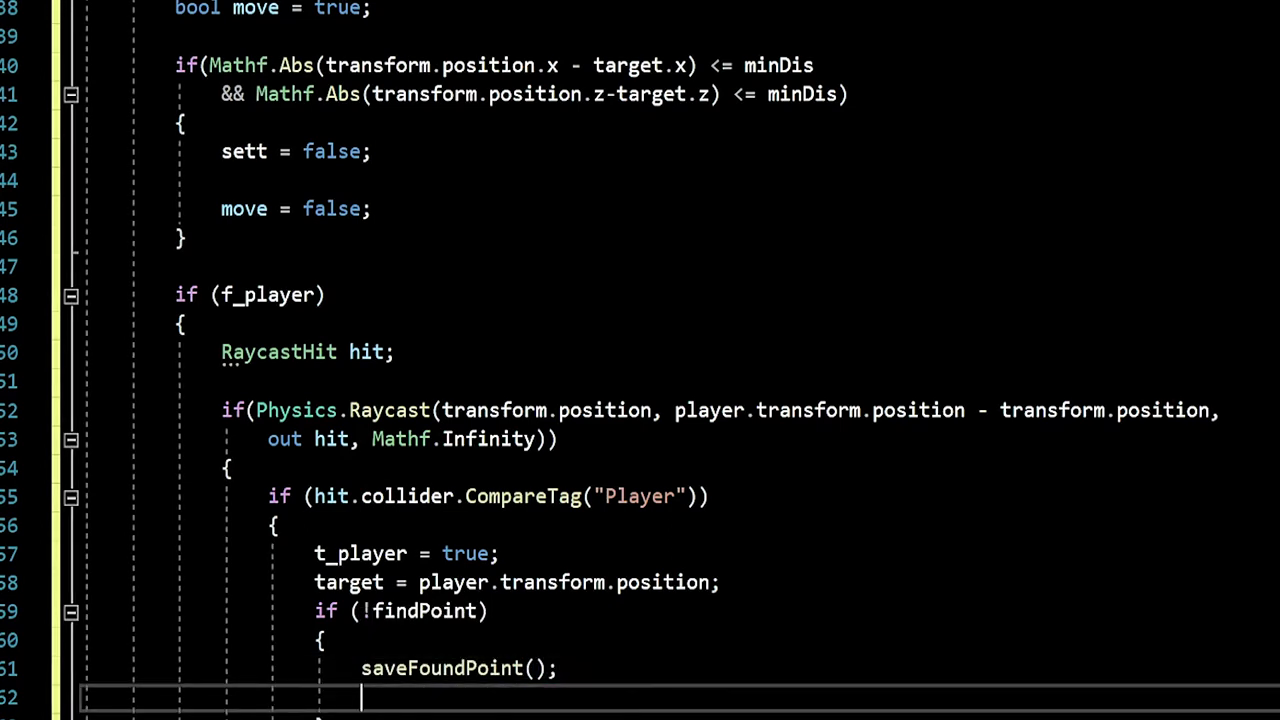
Add Debug.Log("Gefunden"); on the next line.
type("Dbeufg")
key("BackSpace")
key("BackSpace")
key("BackSpace")
key("BackSpace")
key("BackSpace")
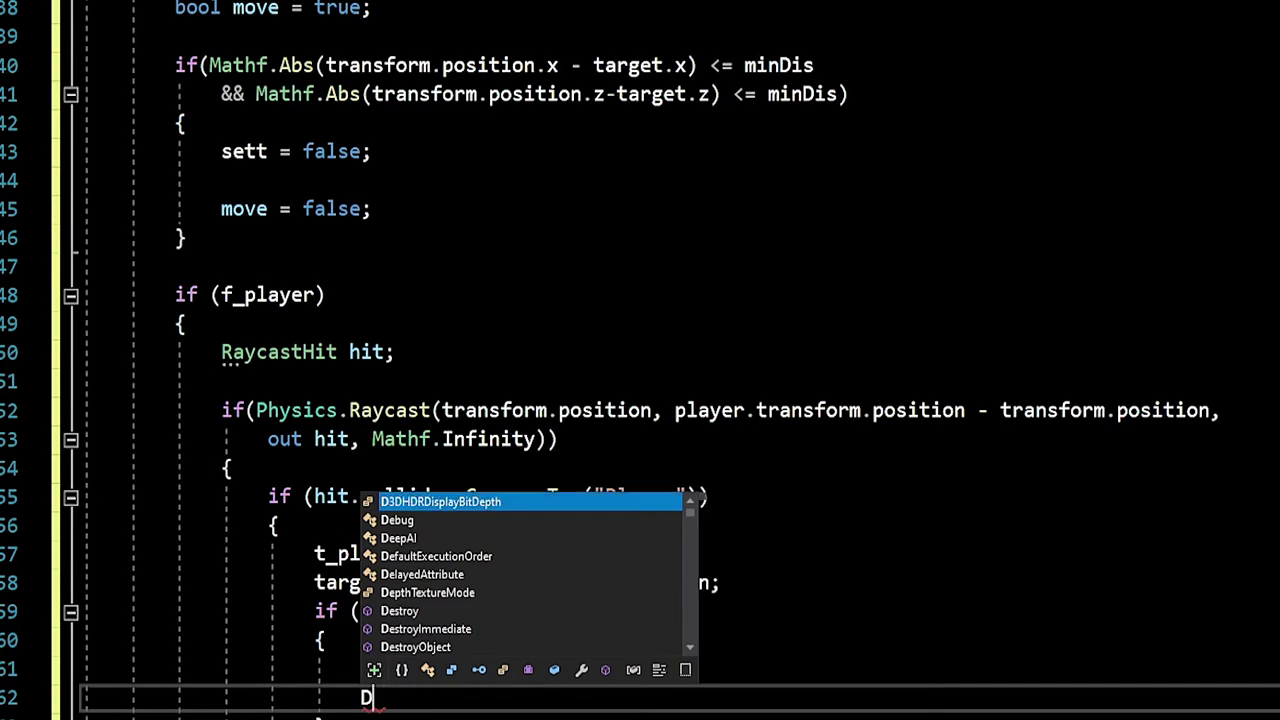
type("ebug.")
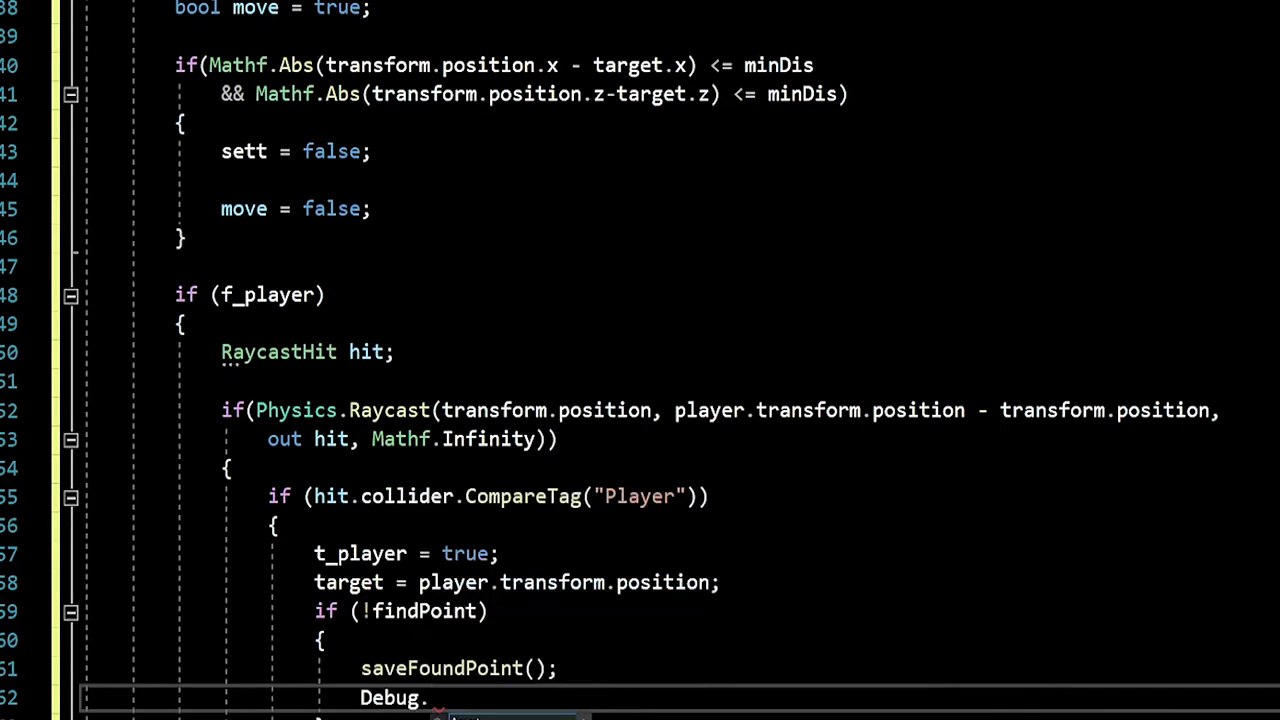
type("l")
key("Tab")
type("(\"")
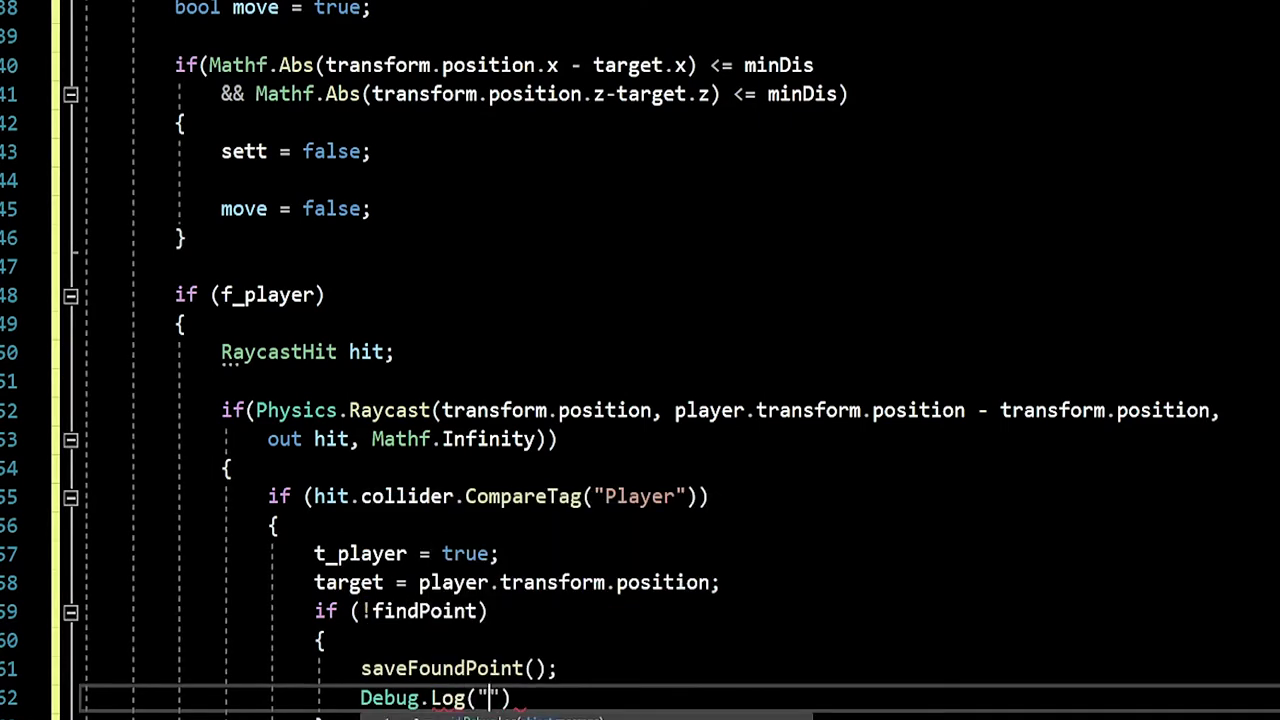
type("Gefu")
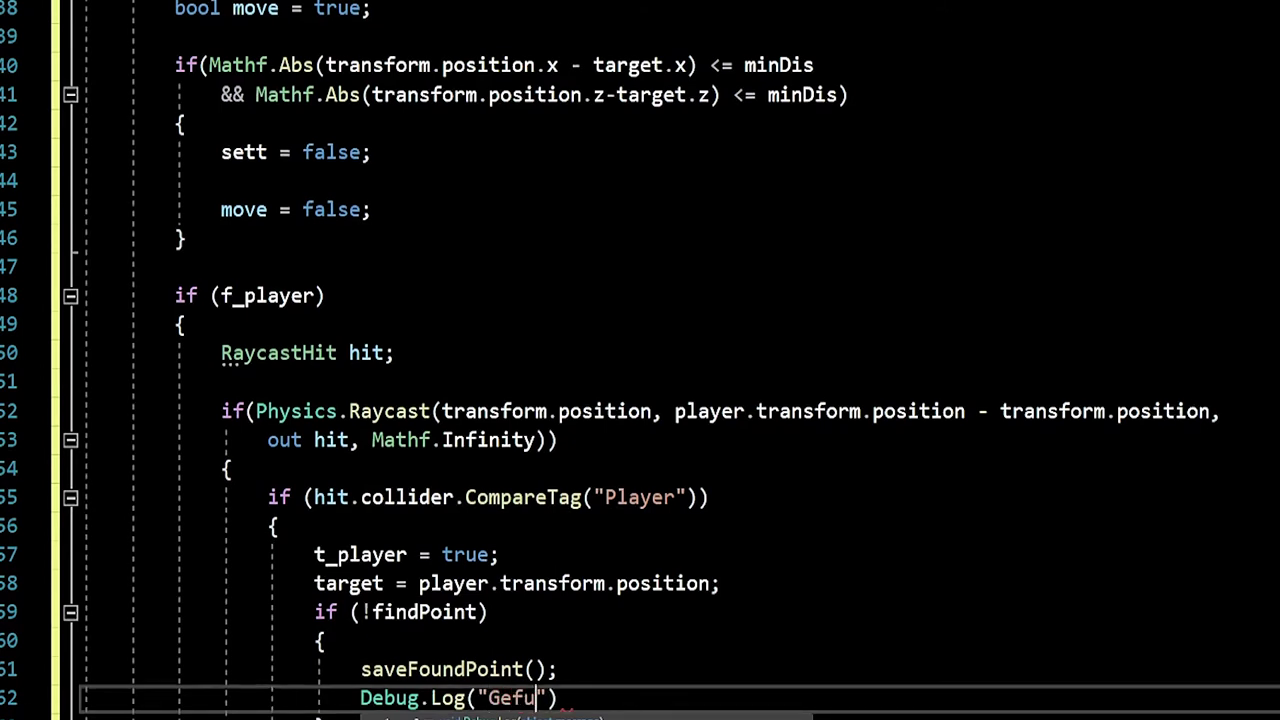
type("nden")
key("End")
type(";")
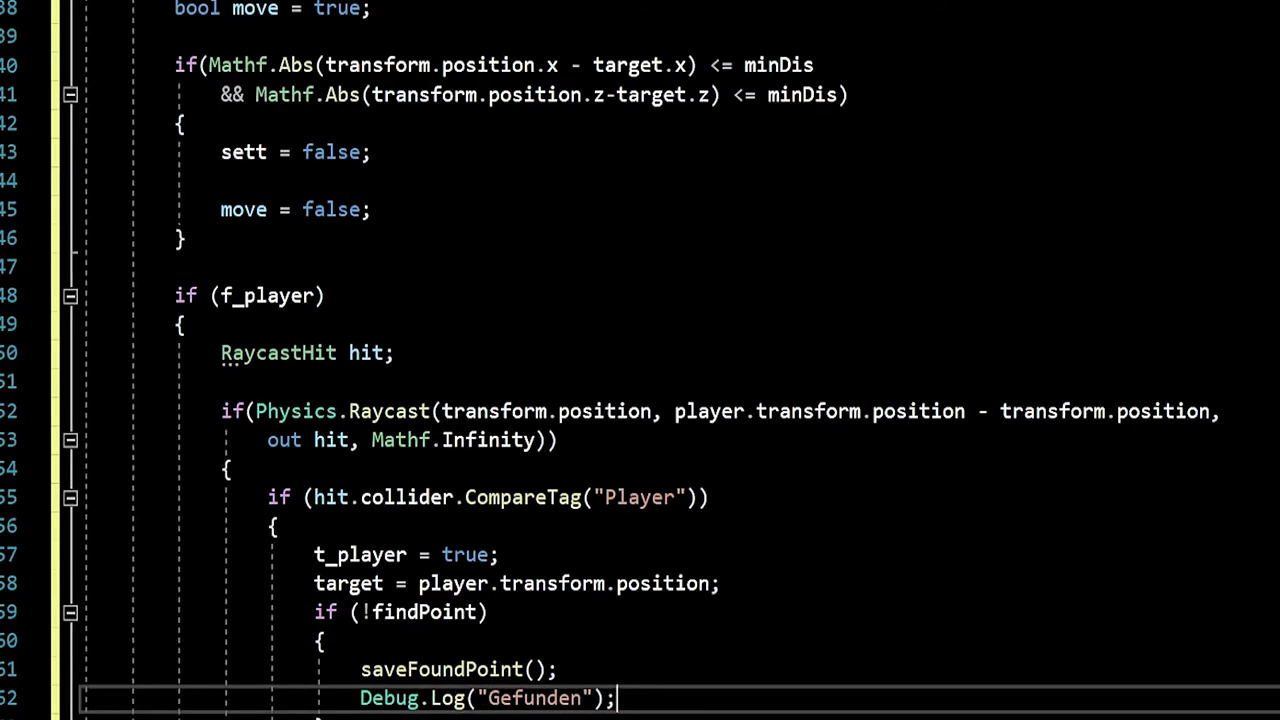
scroll(640, 360, "up", 7)
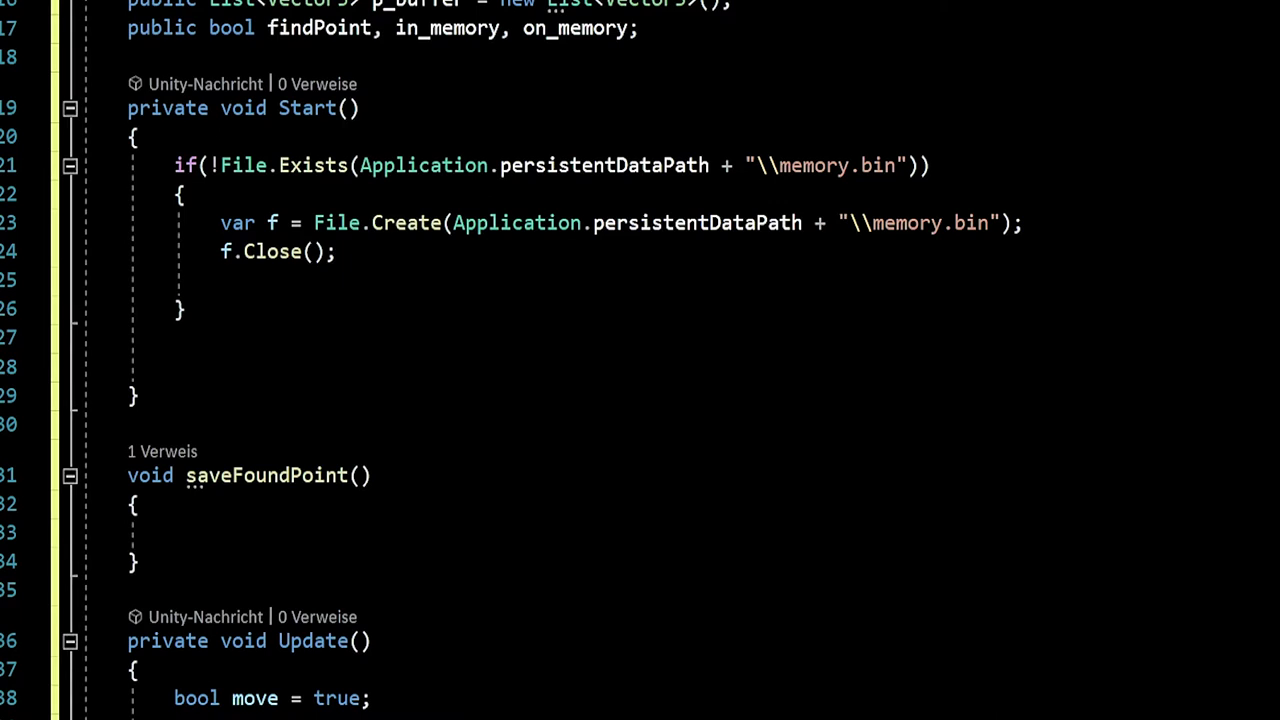
Give saveFoundPoint a Vector3 pos parameter.
left_click(362, 475)
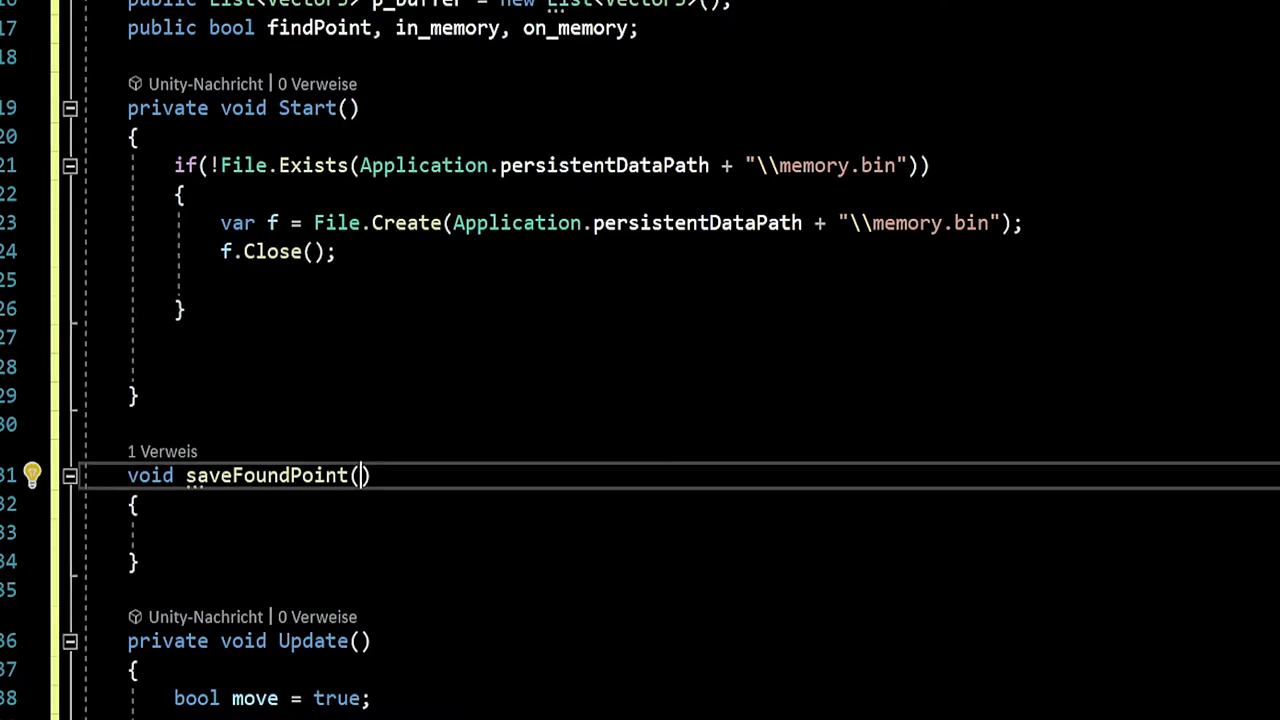
type("Vect")
key("Down")
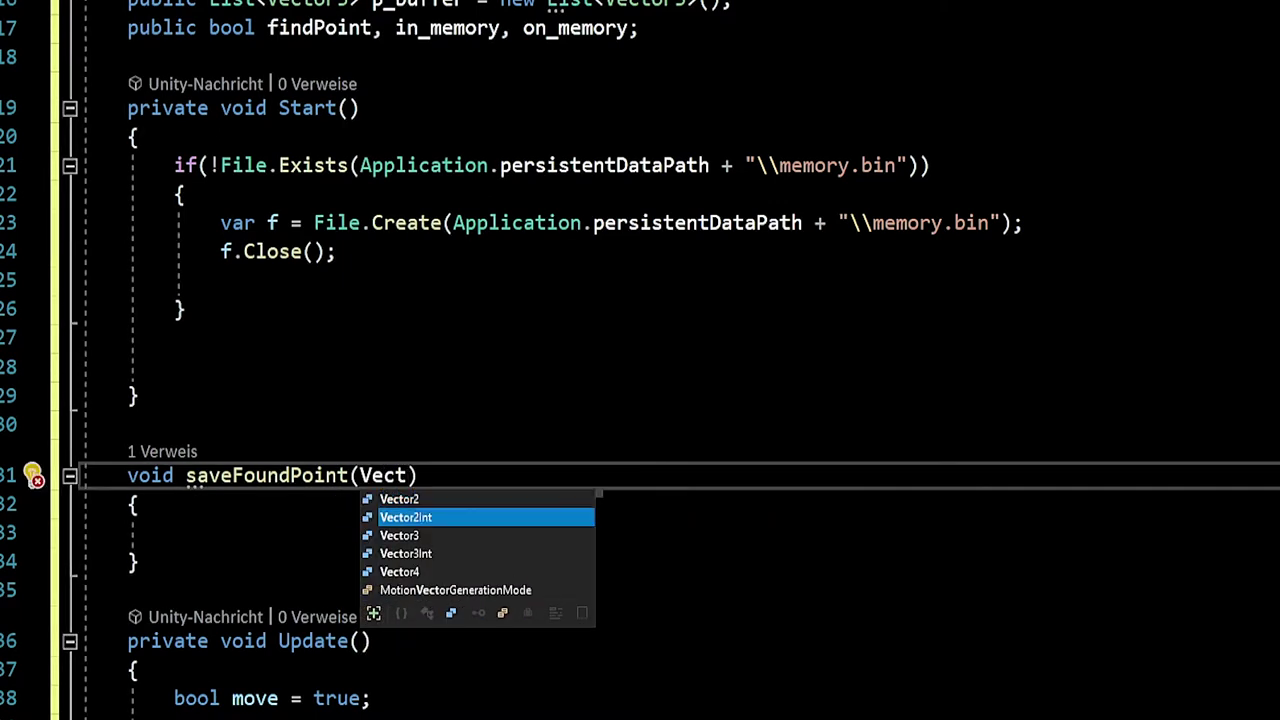
key("Down")
key("Tab")
type("pos")
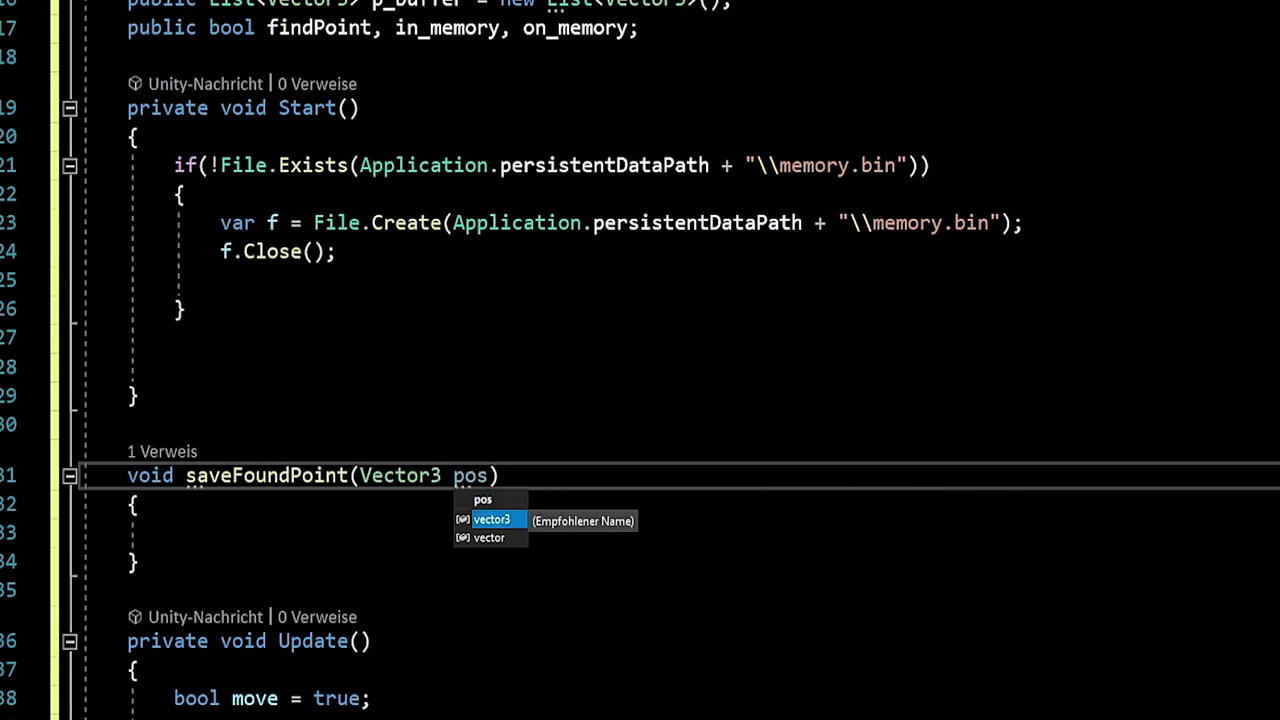
key("Escape")
Pass target as the argument in the saveFoundPoint call inside Update.
scroll(640, 360, "down", 7)
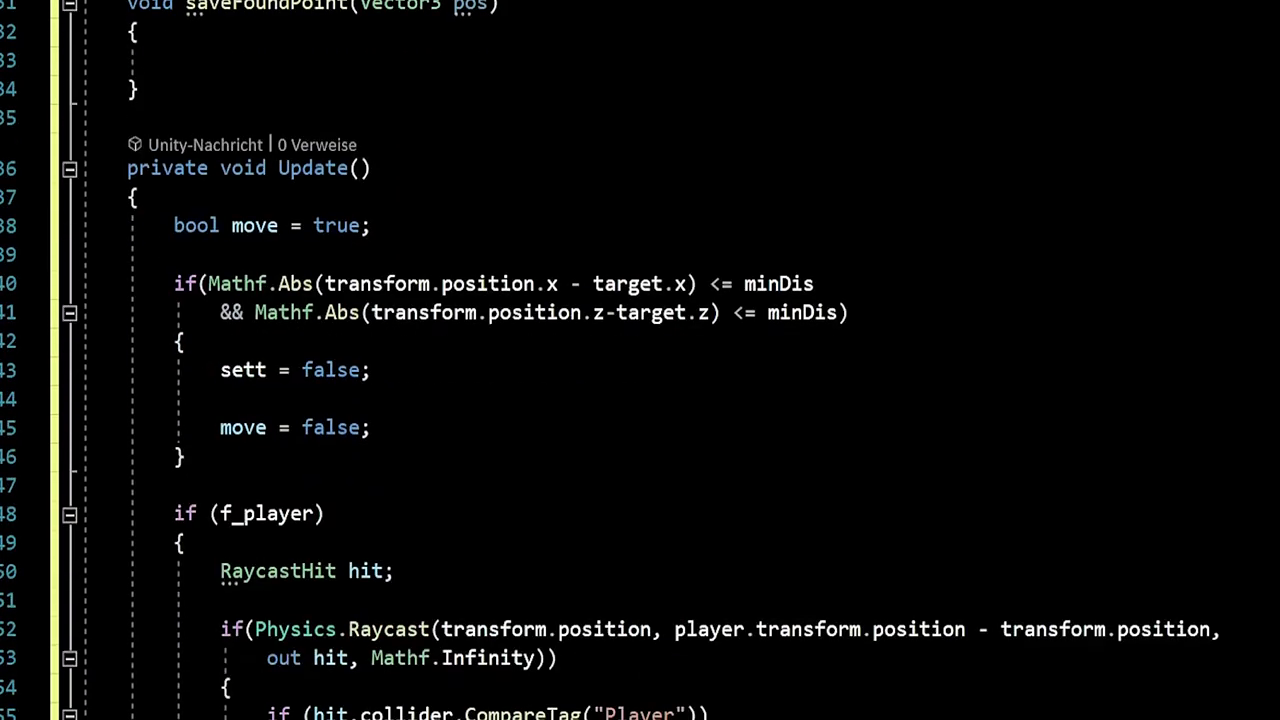
scroll(640, 360, "down", 1)
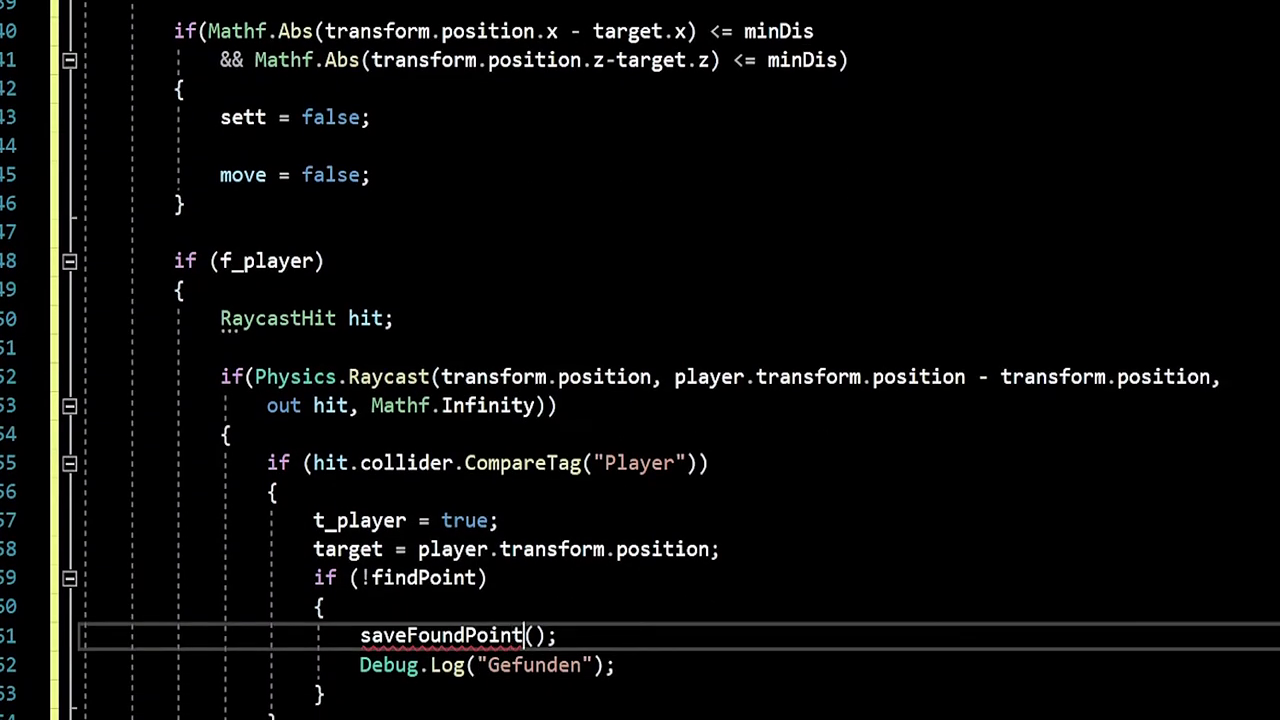
type("tar")
key("Tab")
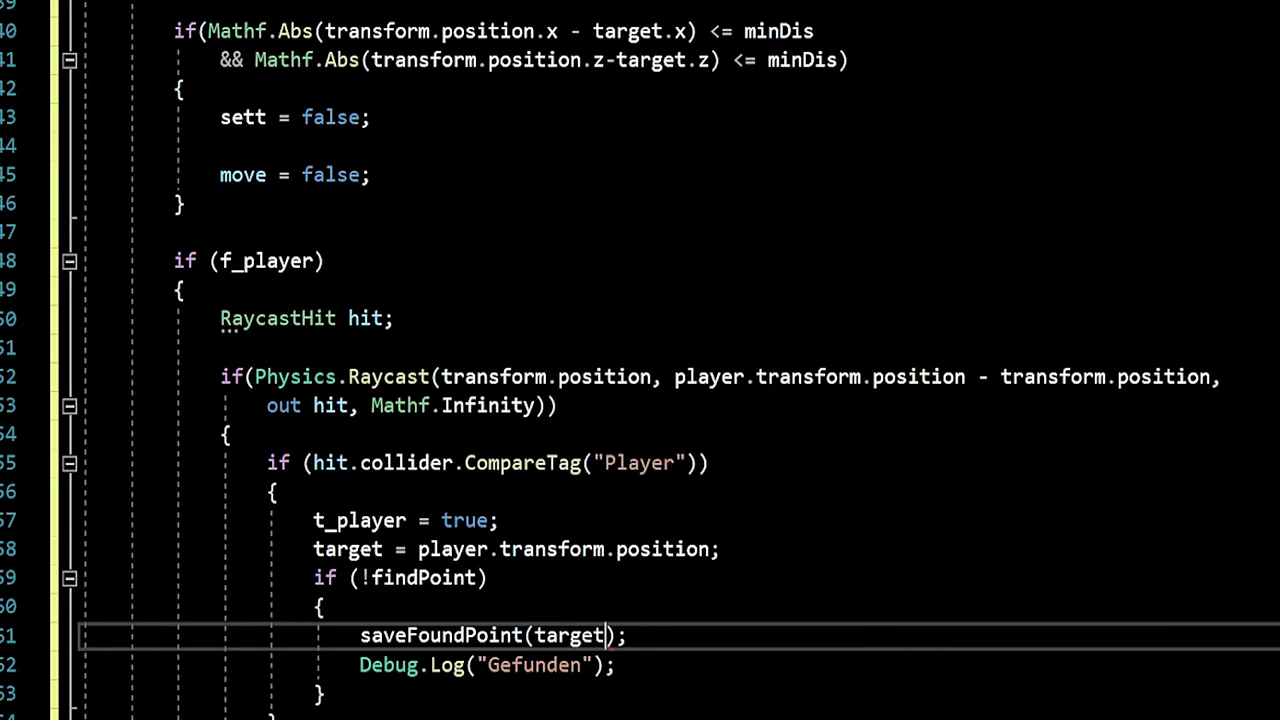
left_click(325, 607)
key("Up")
key("Up")
key("Up")
key("Up")
key("Up")
key("Up")
key("Up")
key("Up")
key("Up")
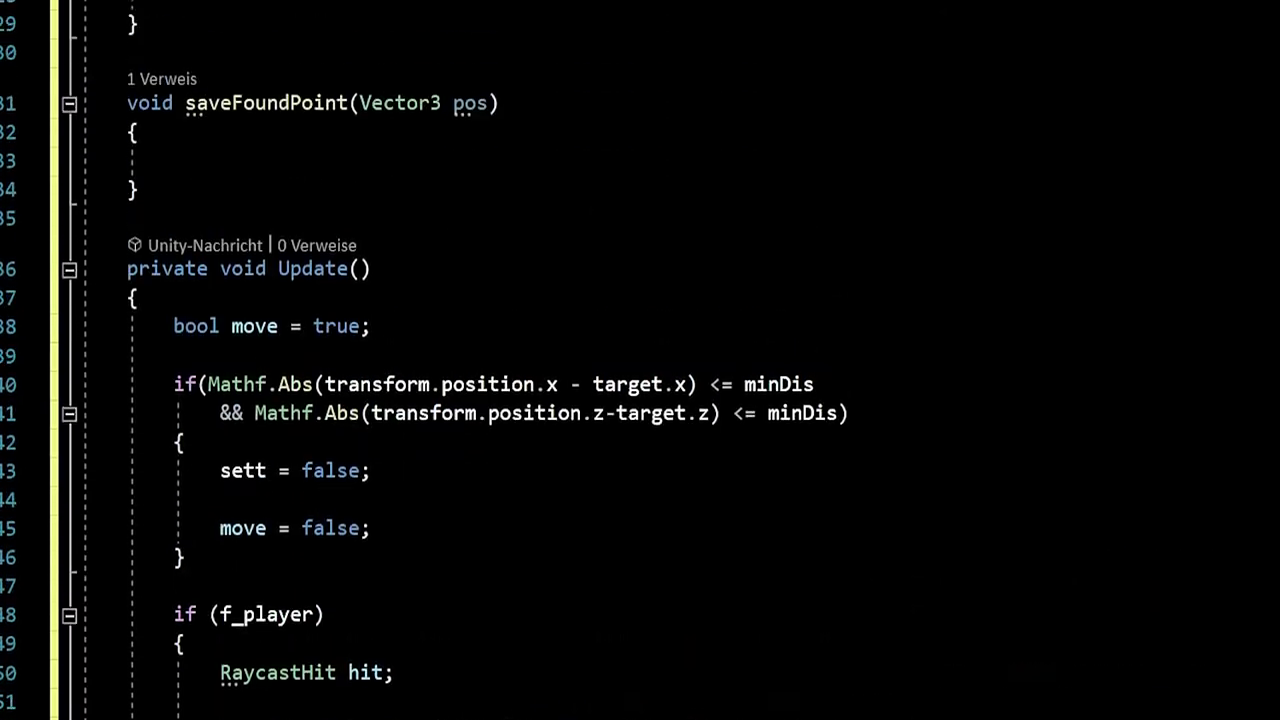
key("Up")
key("Up")
key("Up")
key("Down")
key("Down")
key("Down")
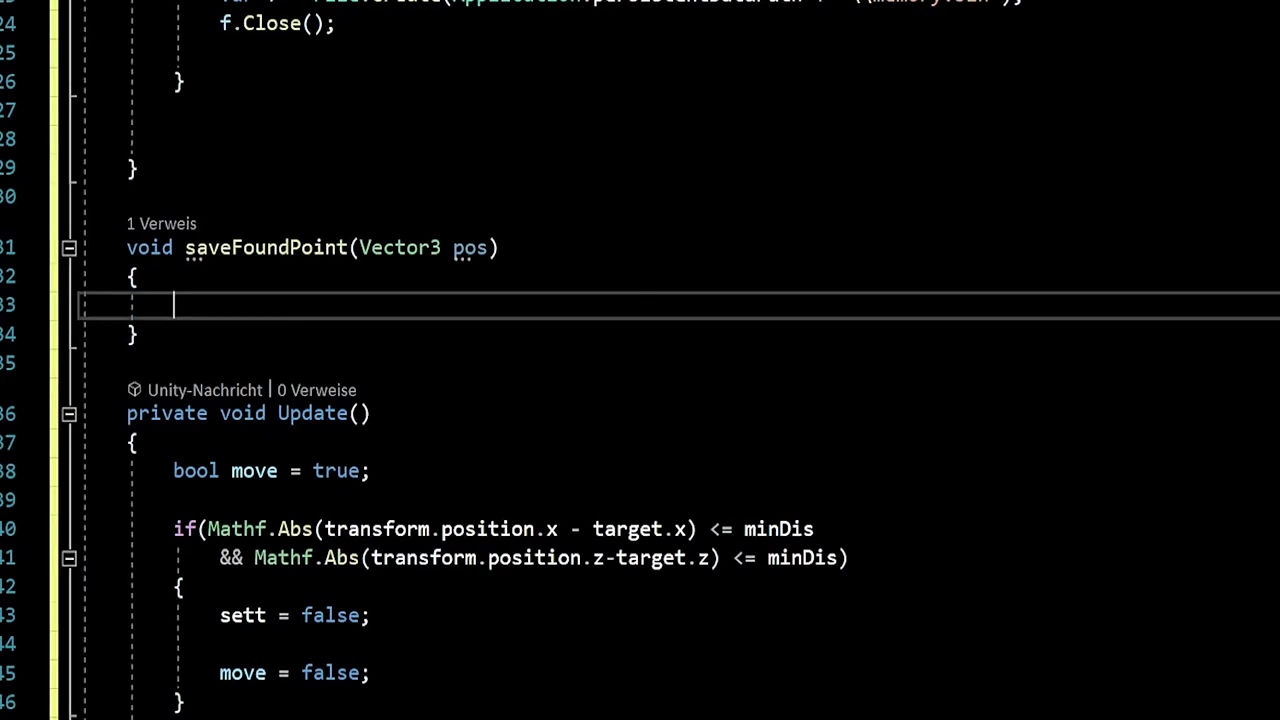
Insert blank lines between saveFoundPoint's closing brace and Update().
scroll(640, 360, "up", 1)
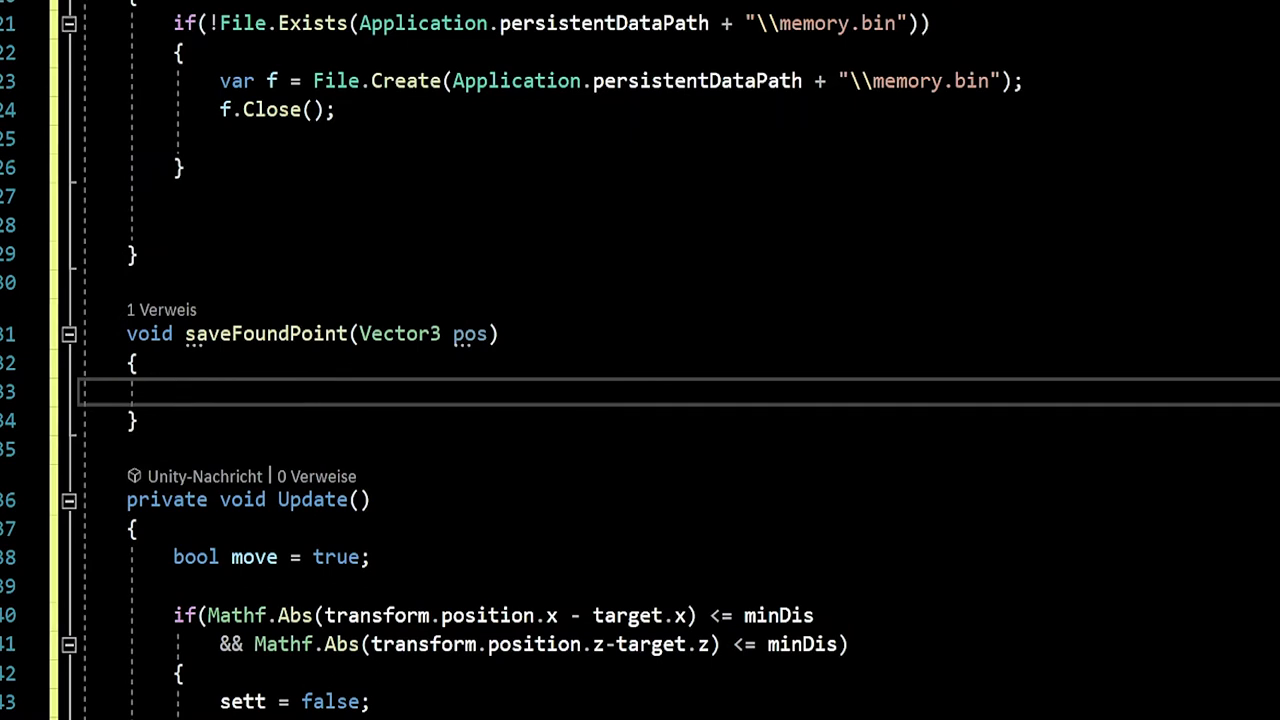
scroll(640, 360, "up", 1)
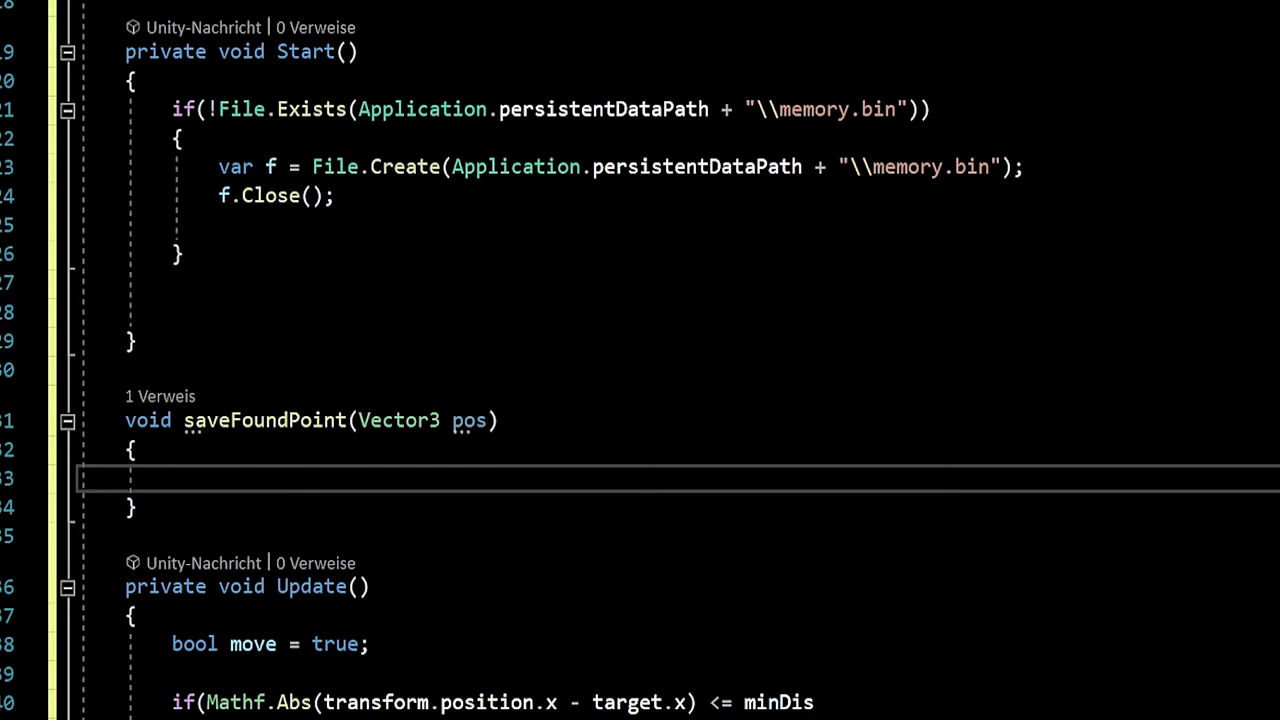
left_click(125, 536)
key("Return")
key("Return")
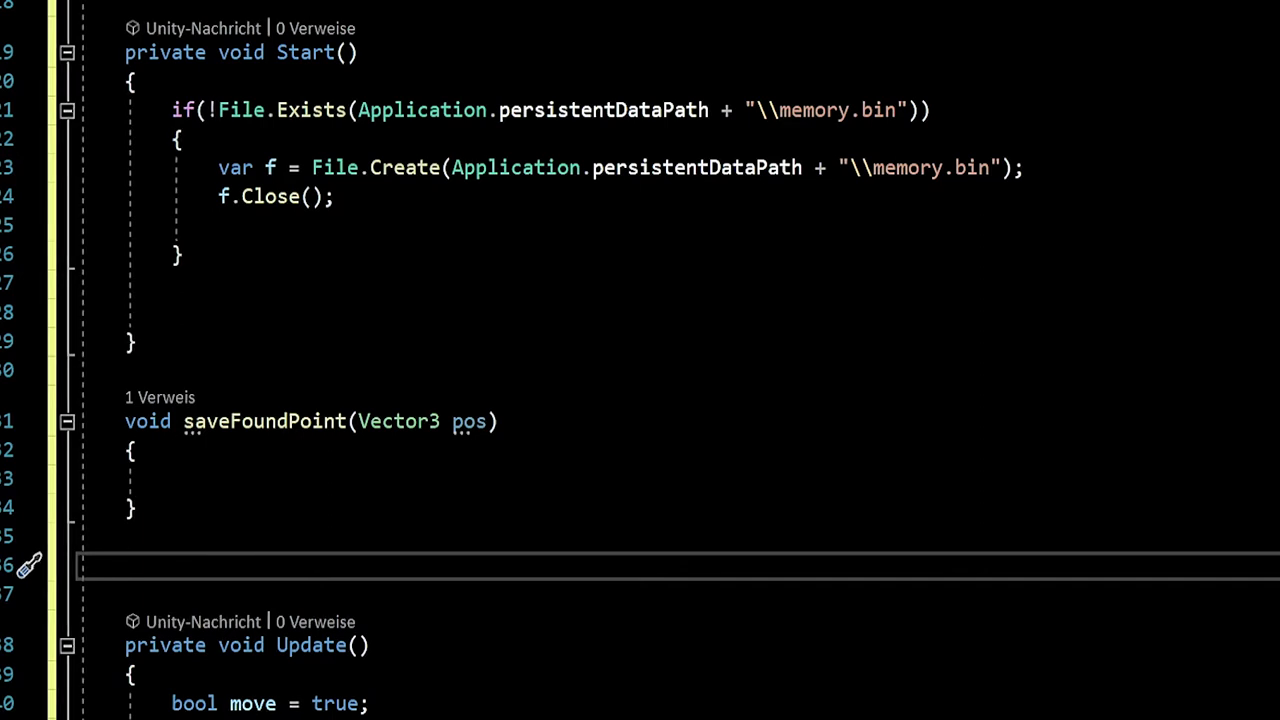
Create an addPoints() method whose first line returns early if the memory.bin path doesn't exist.
type("void ")
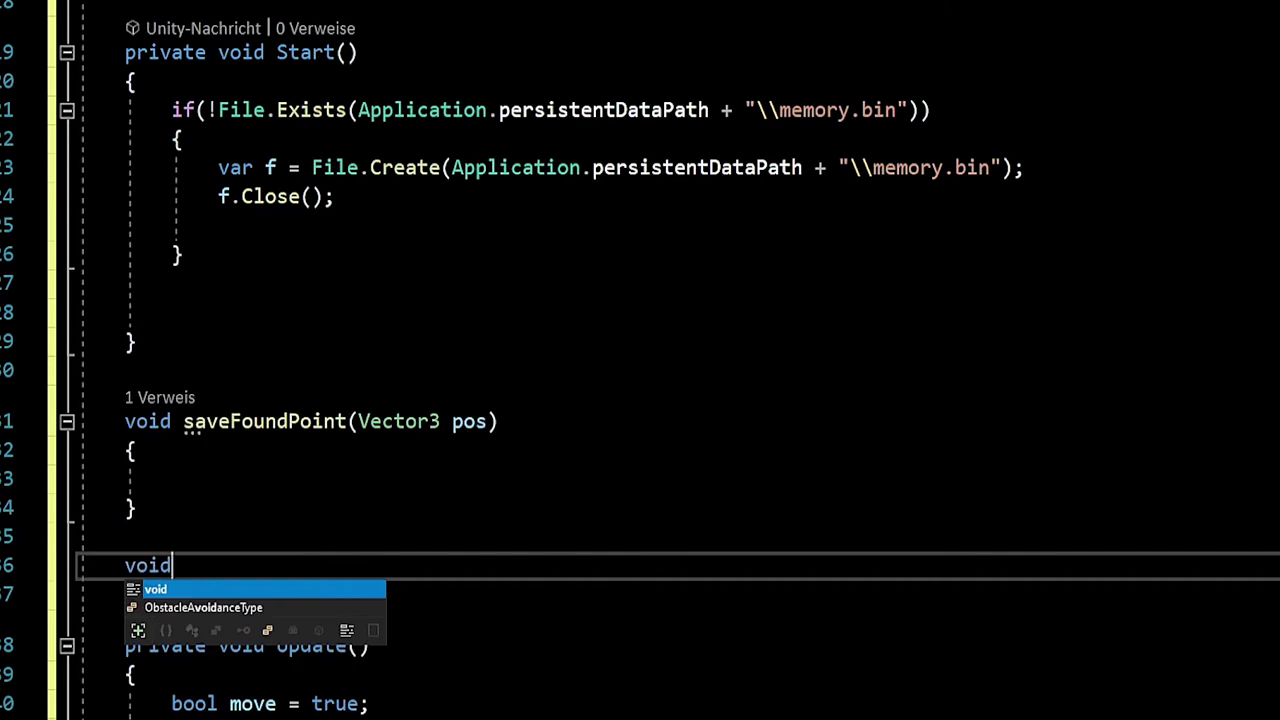
type("ad")
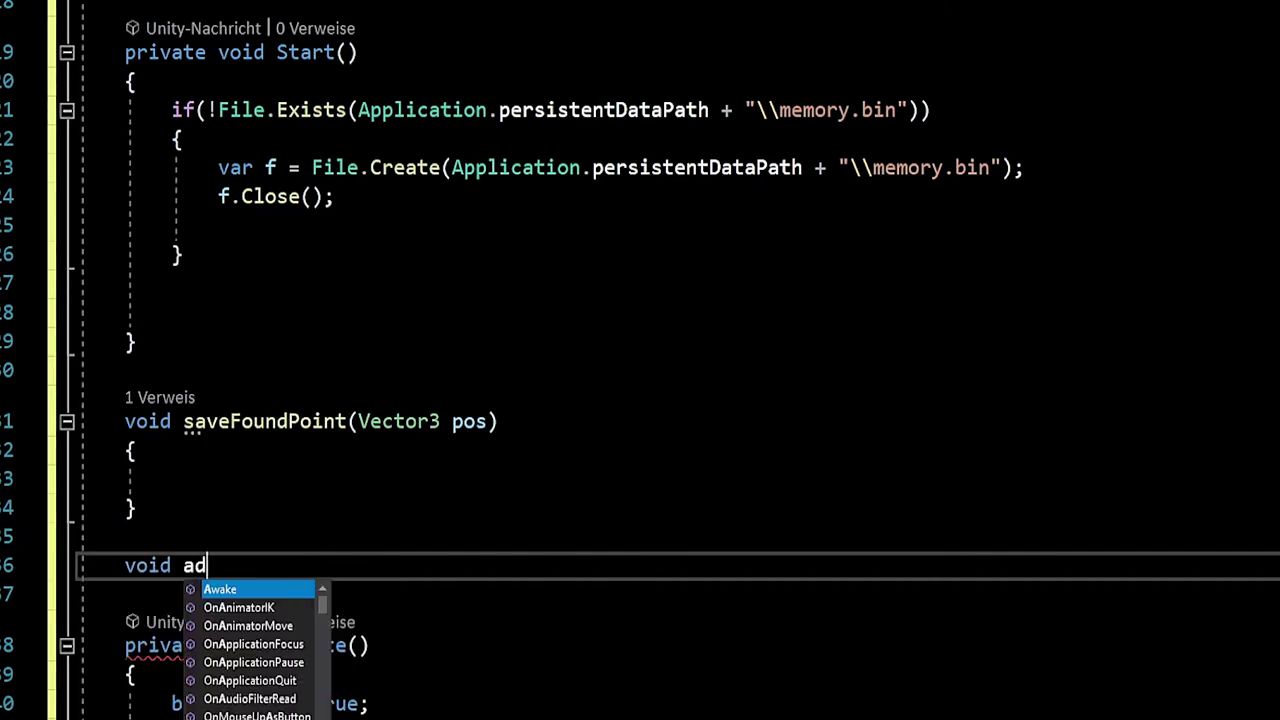
type("dPoiunt")
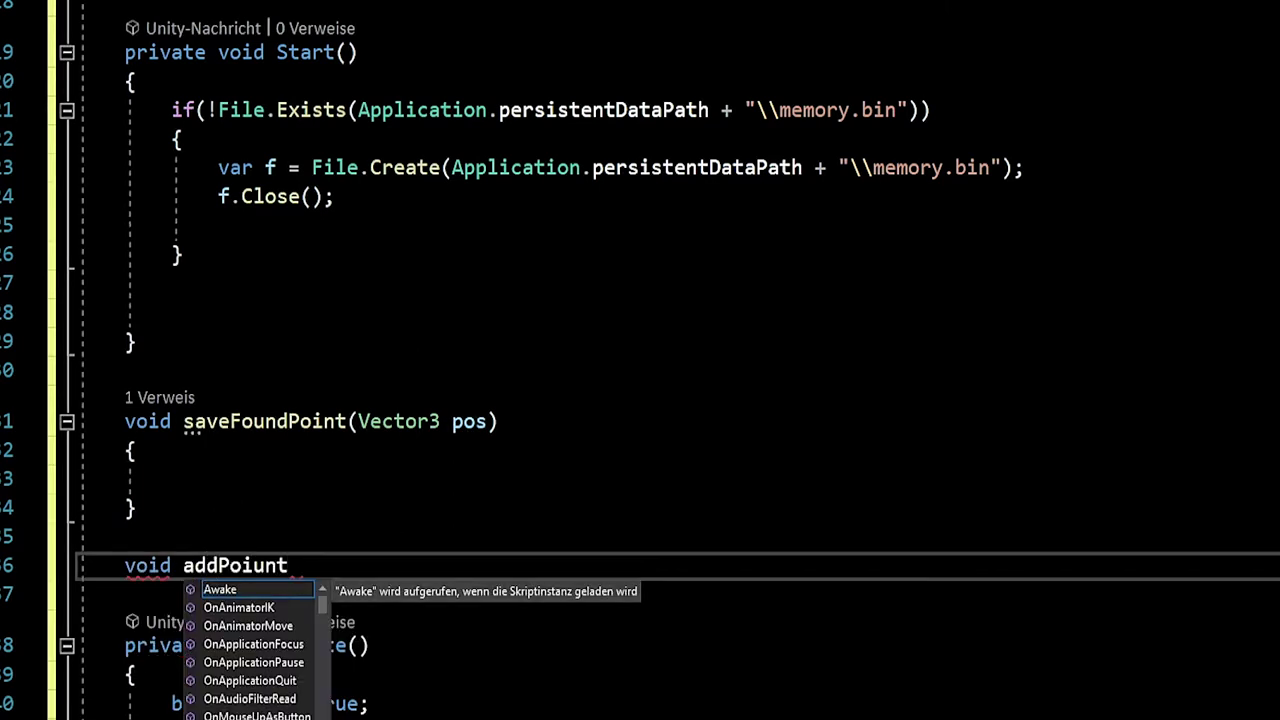
key("BackSpace")
key("BackSpace")
key("BackSpace")
type("nt")
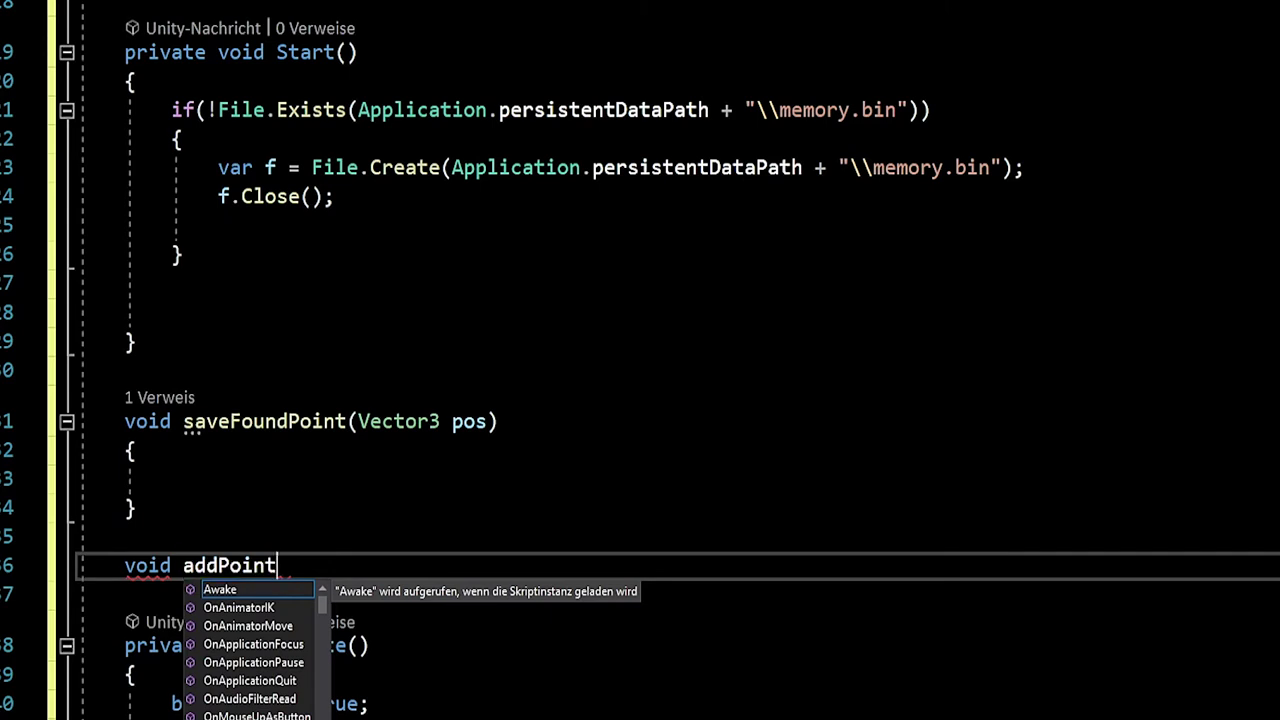
type("s(")
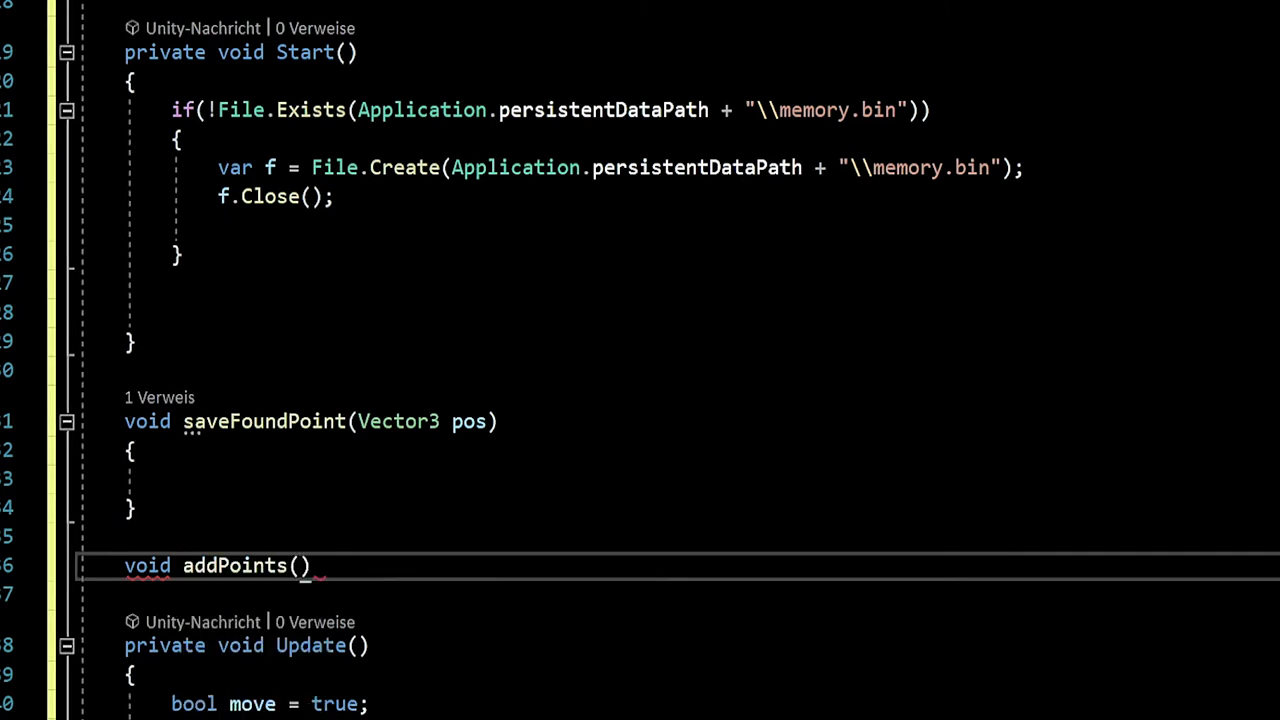
type(") {")
key("Return")
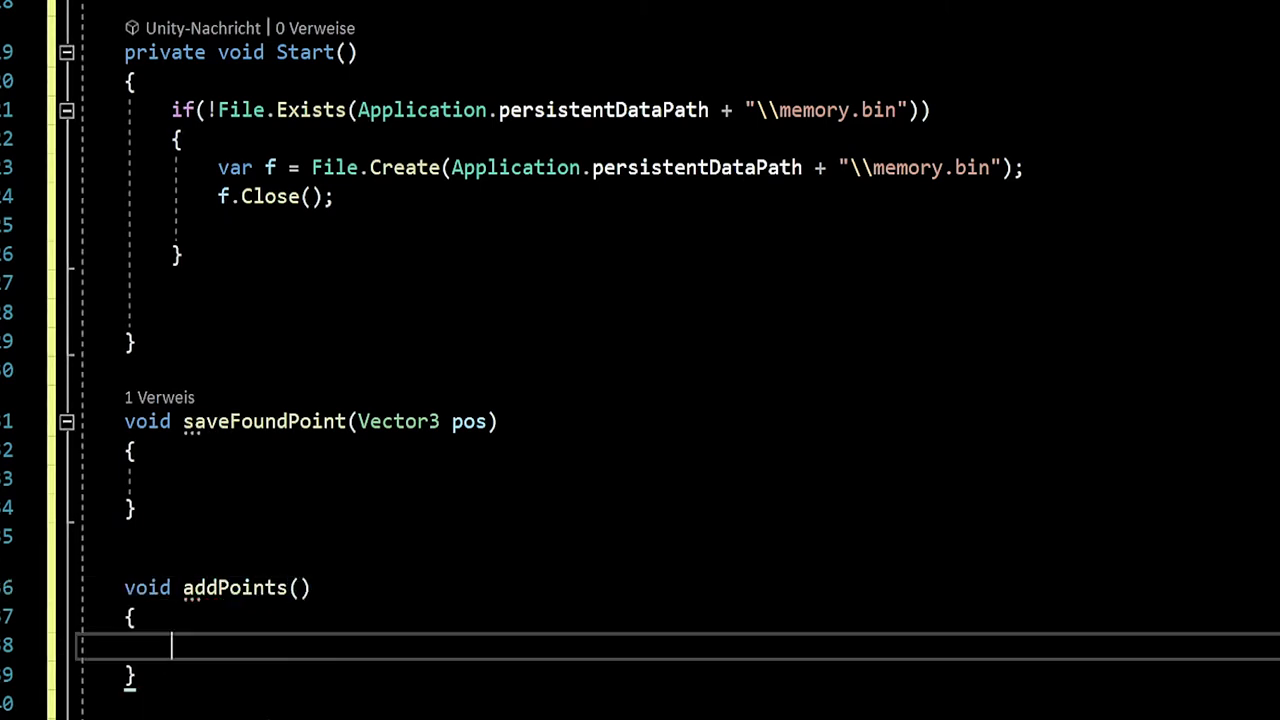
scroll(640, 400, "down", 2)
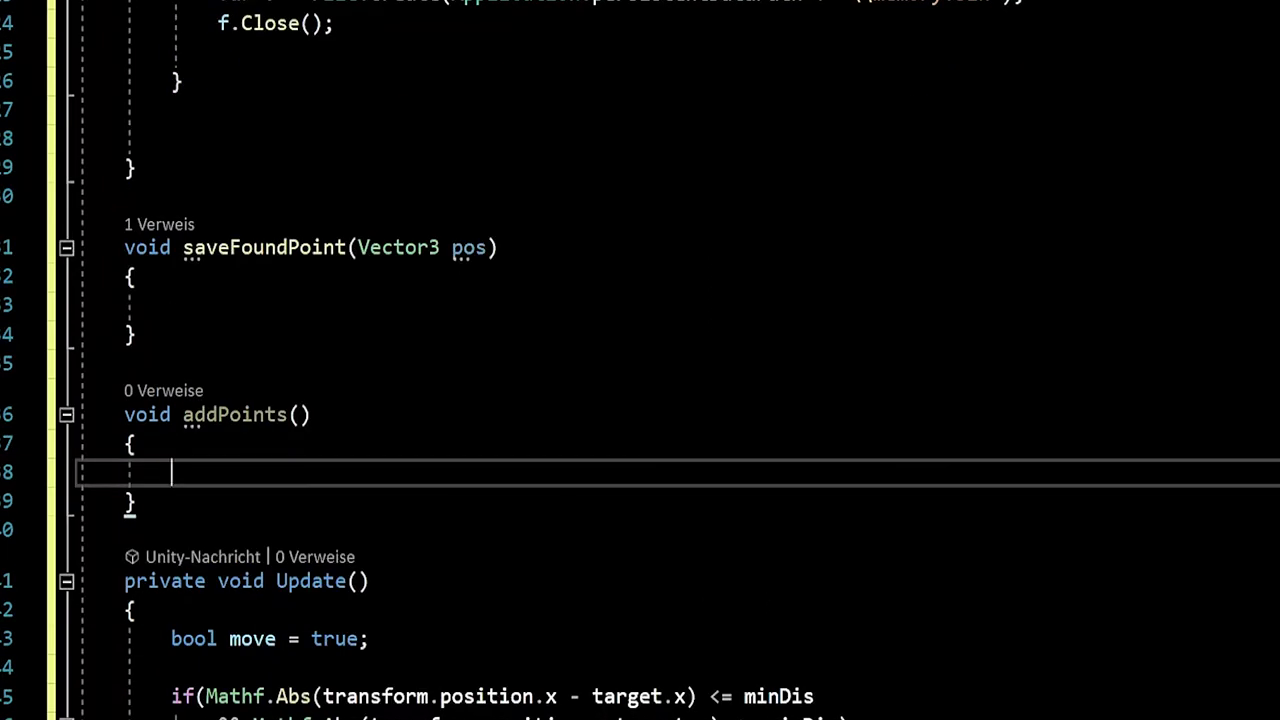
type("if(")
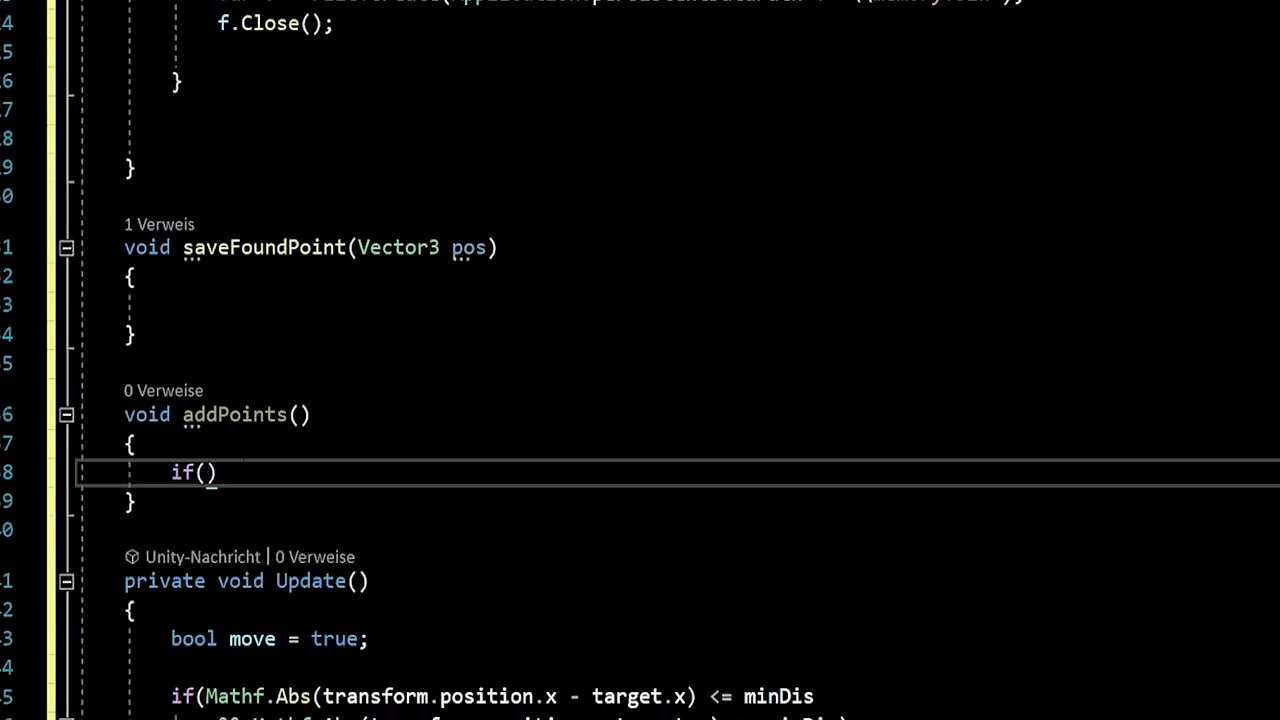
type("!Filee")
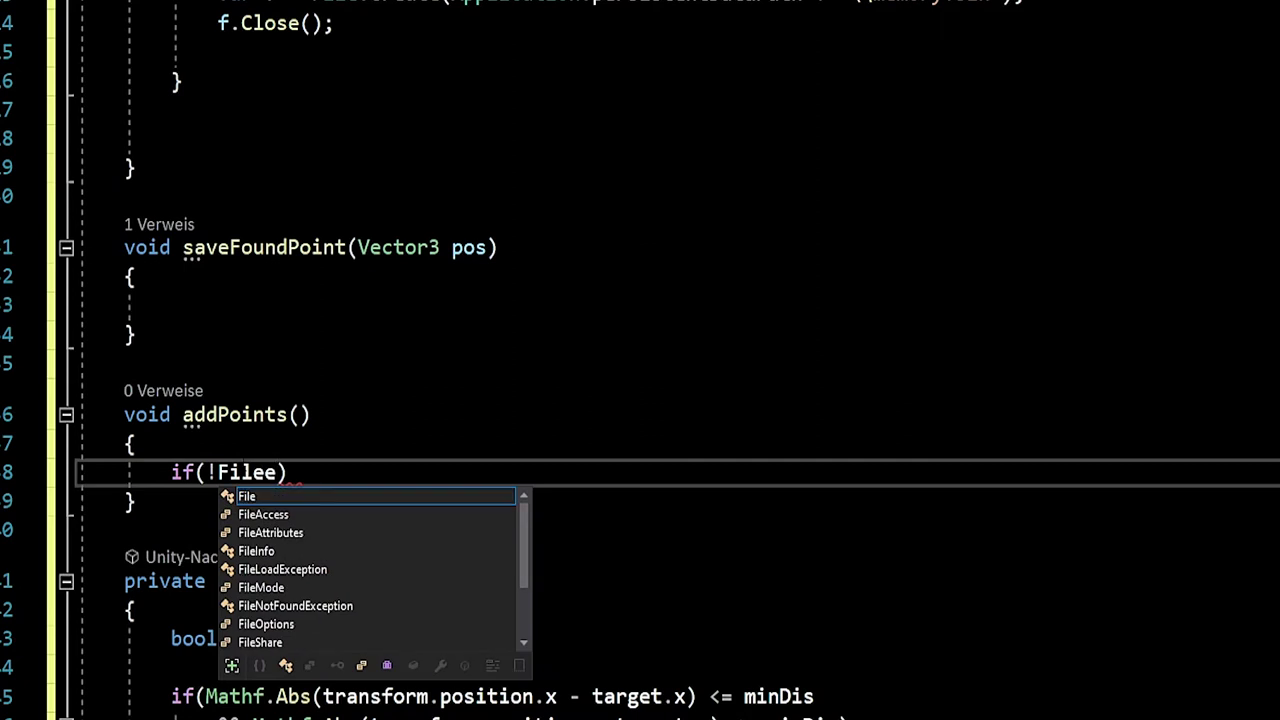
type(".e")
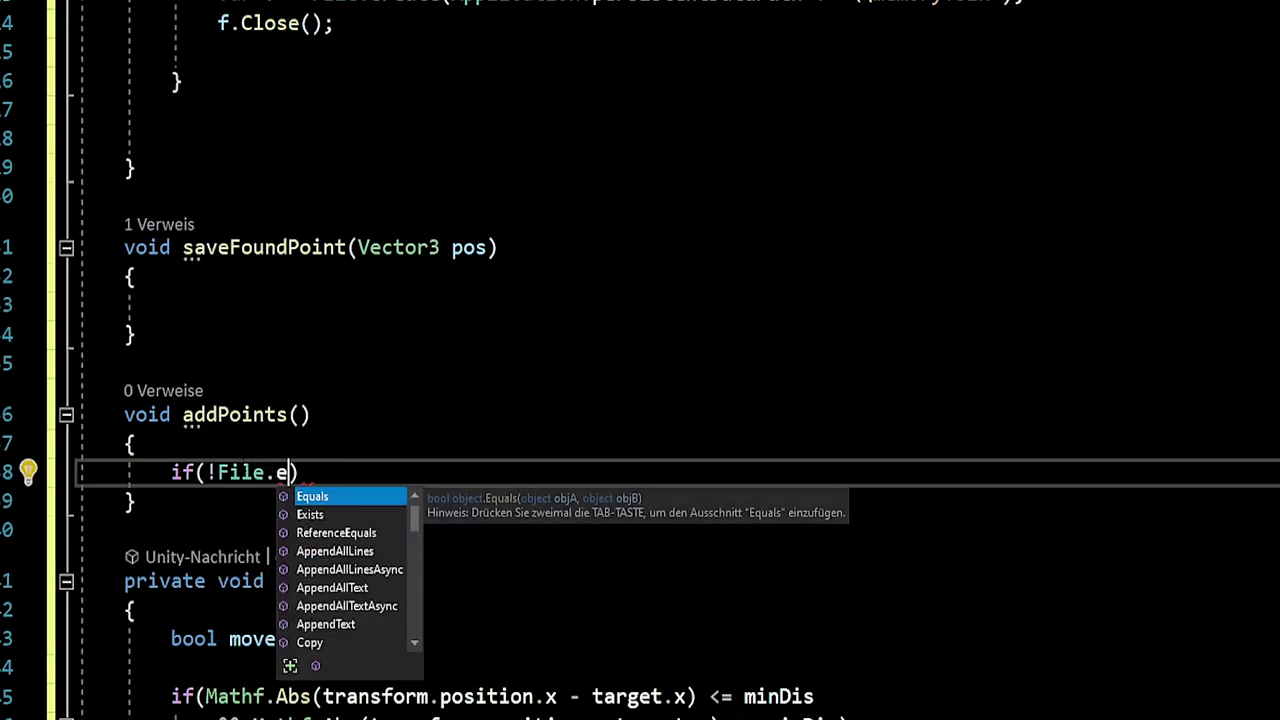
key("Down")
key("Tab")
type("(")
type("Application.persistentDataPath + \"\\\\memory.bin\"")
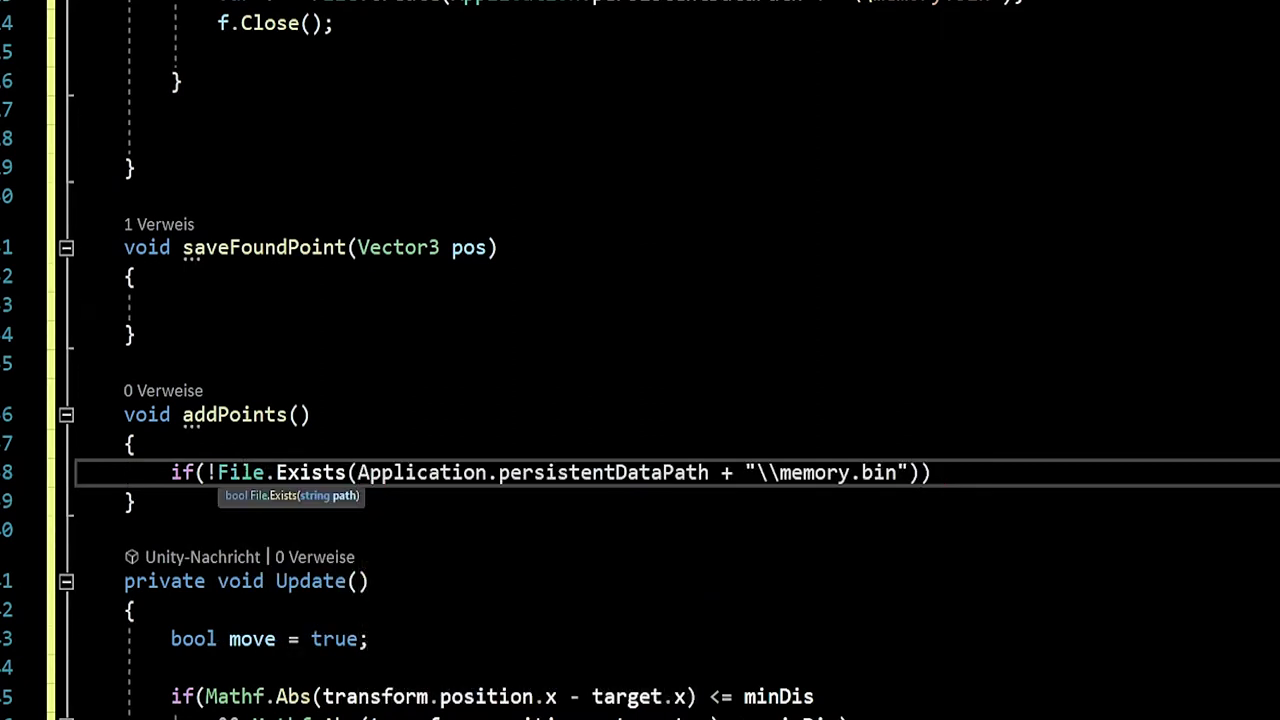
key("Right")
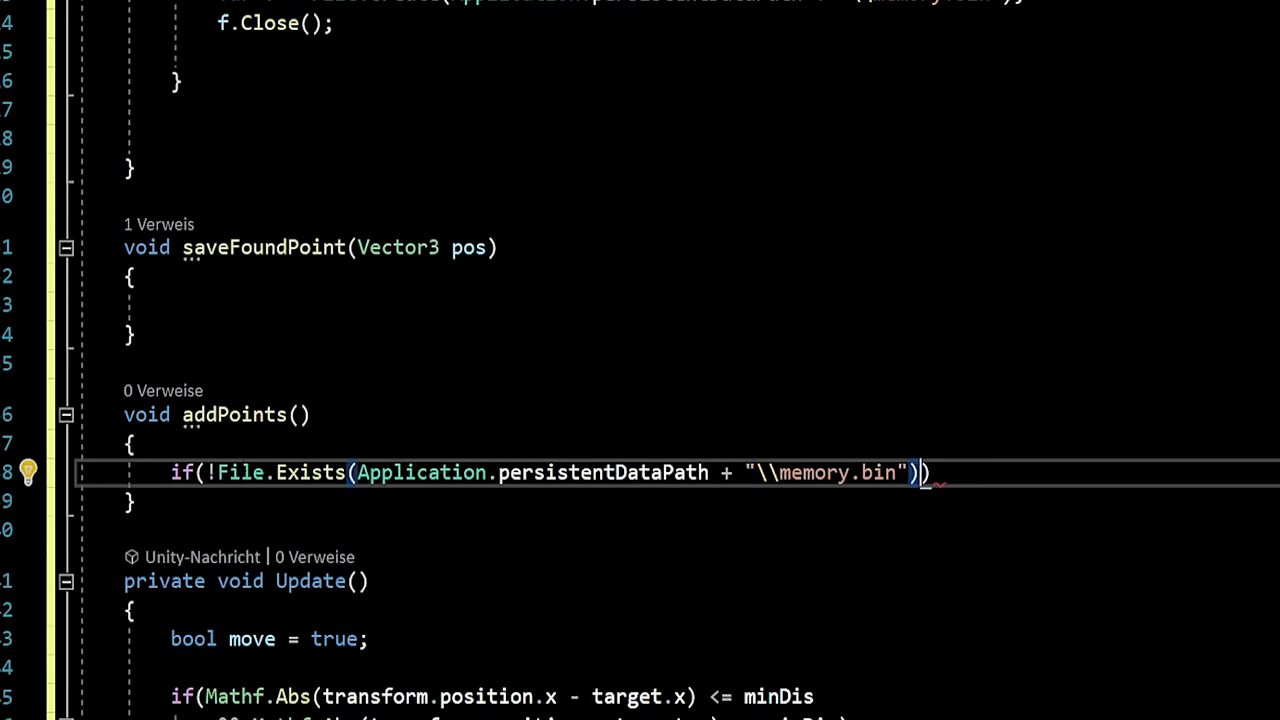
key("Right")
type("r")
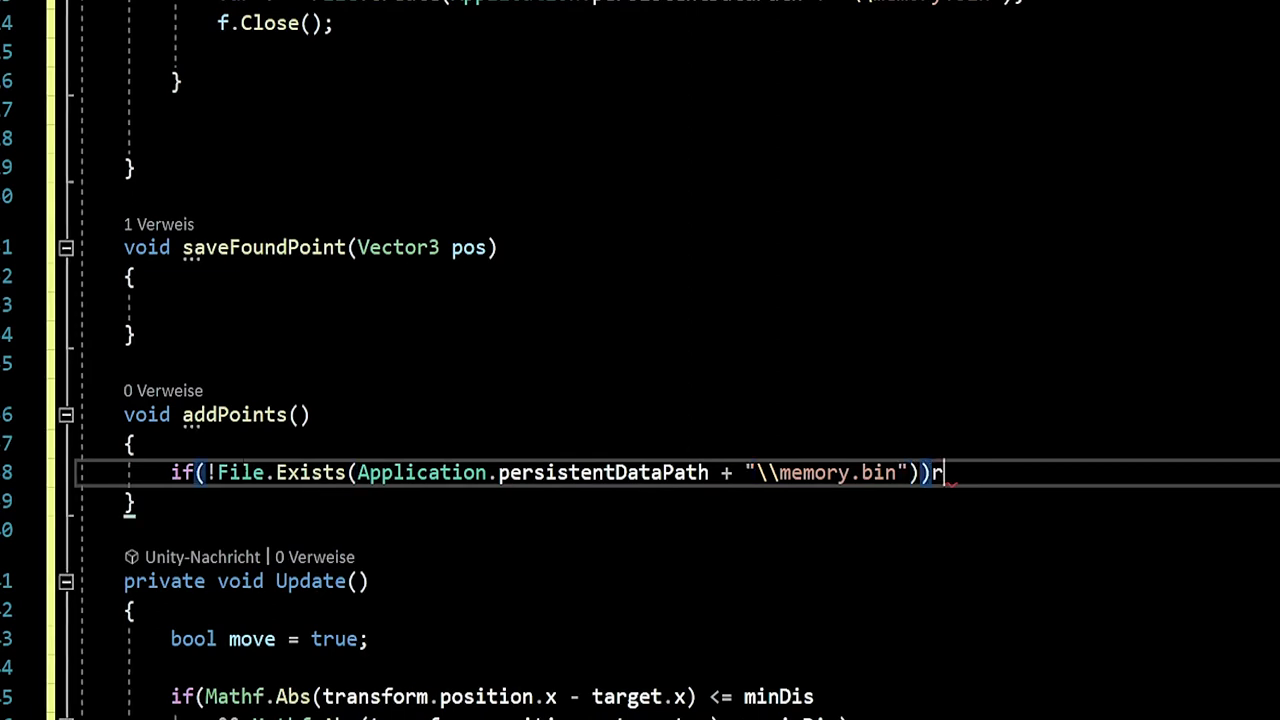
type(" return;")
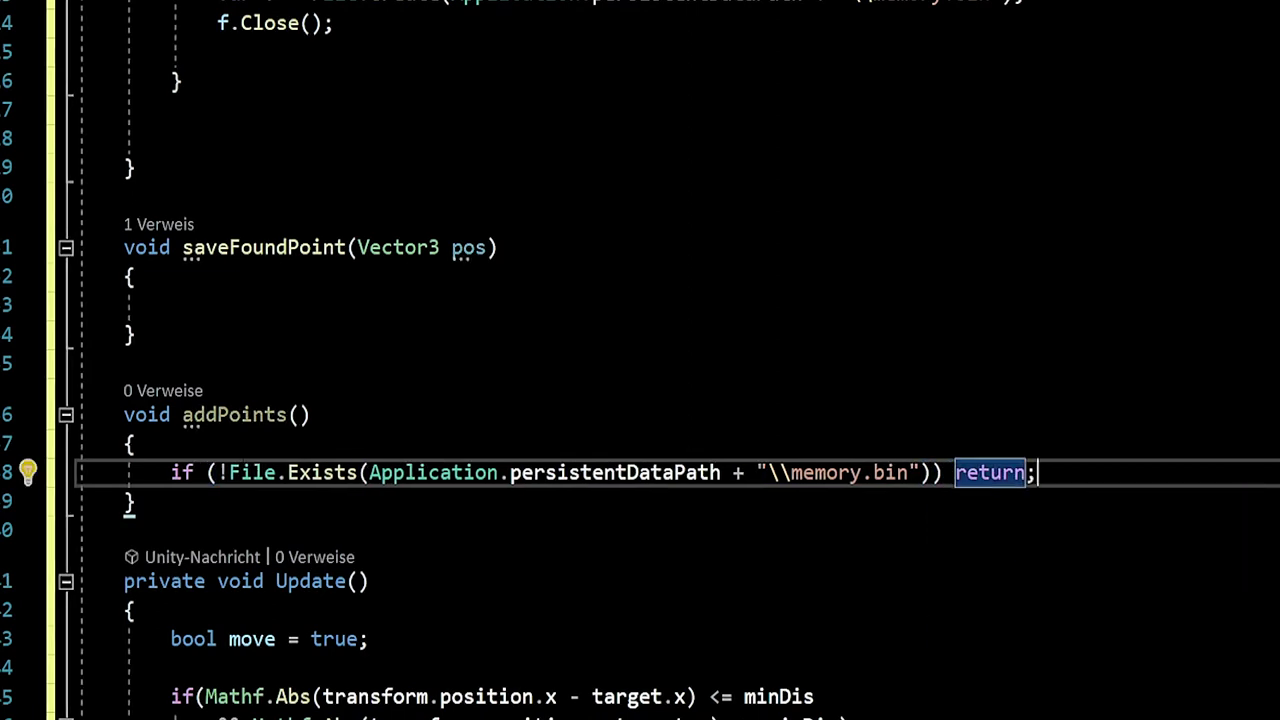
key("Return")
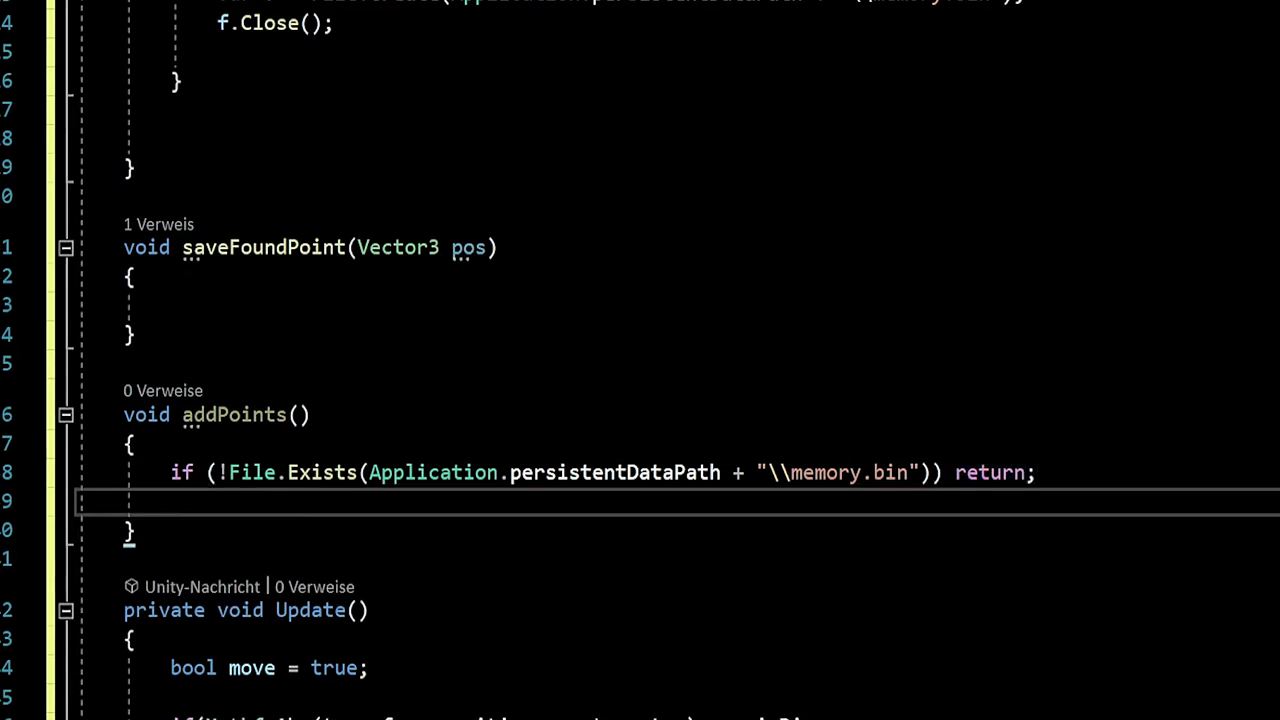
key("Return")
Add string[] points = File.ReadAllText(path).Split('\n') to load memory.bin's lines.
type("stri")
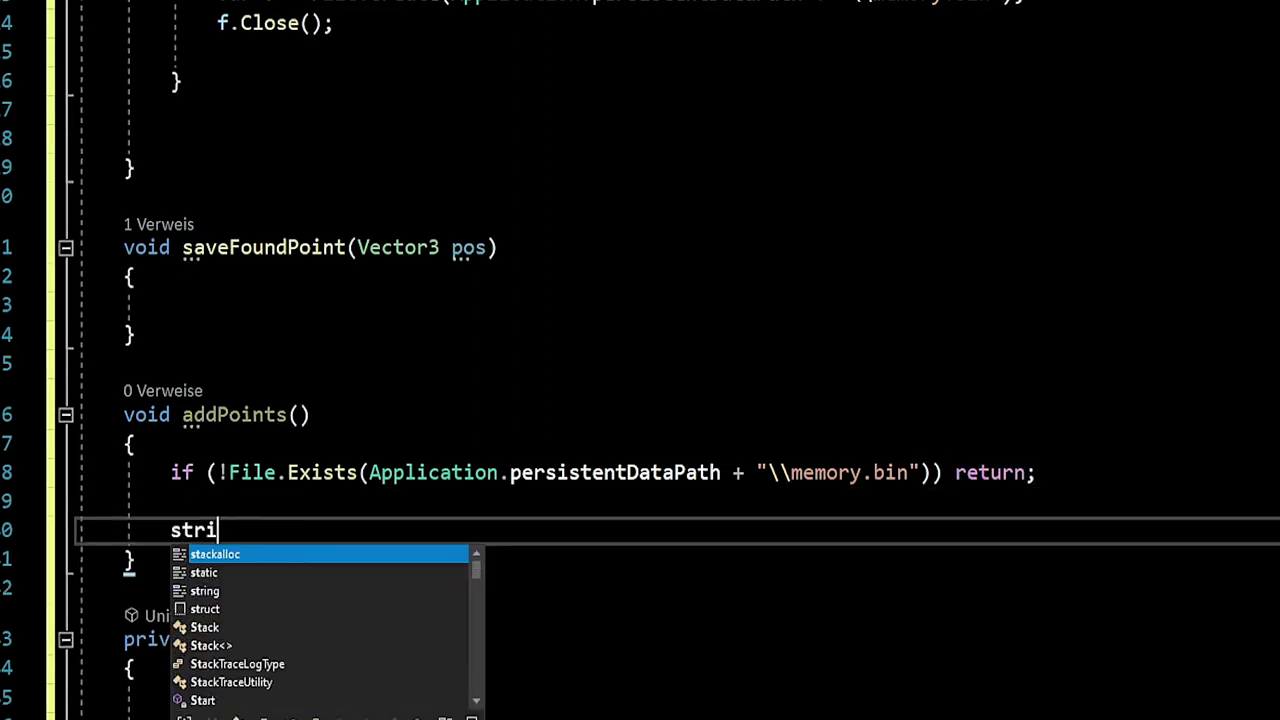
type("ng[")
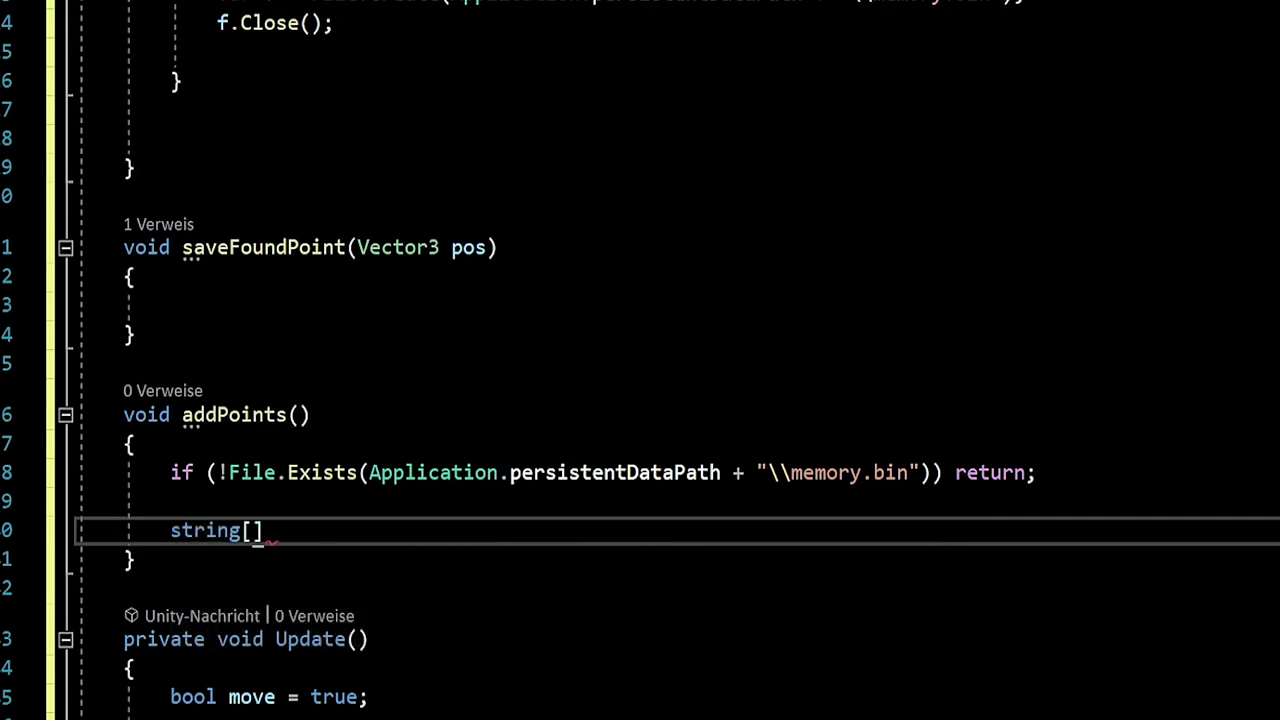
type("] ")
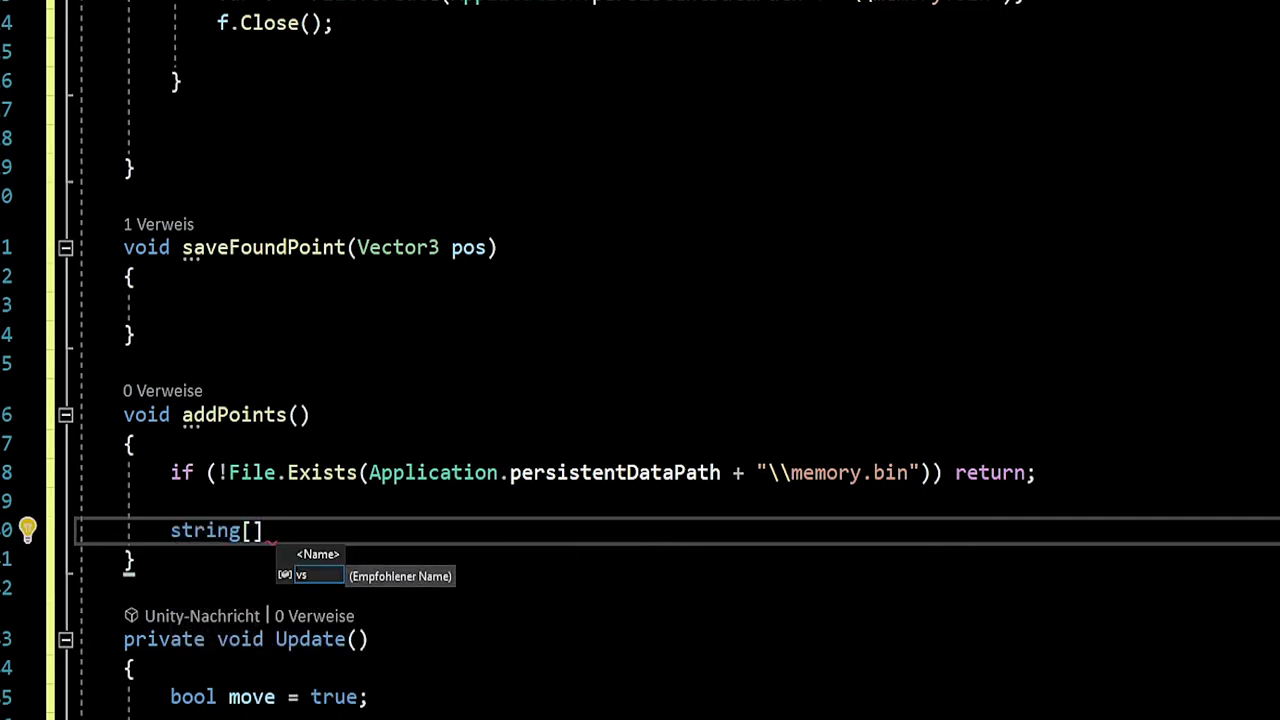
type("point")
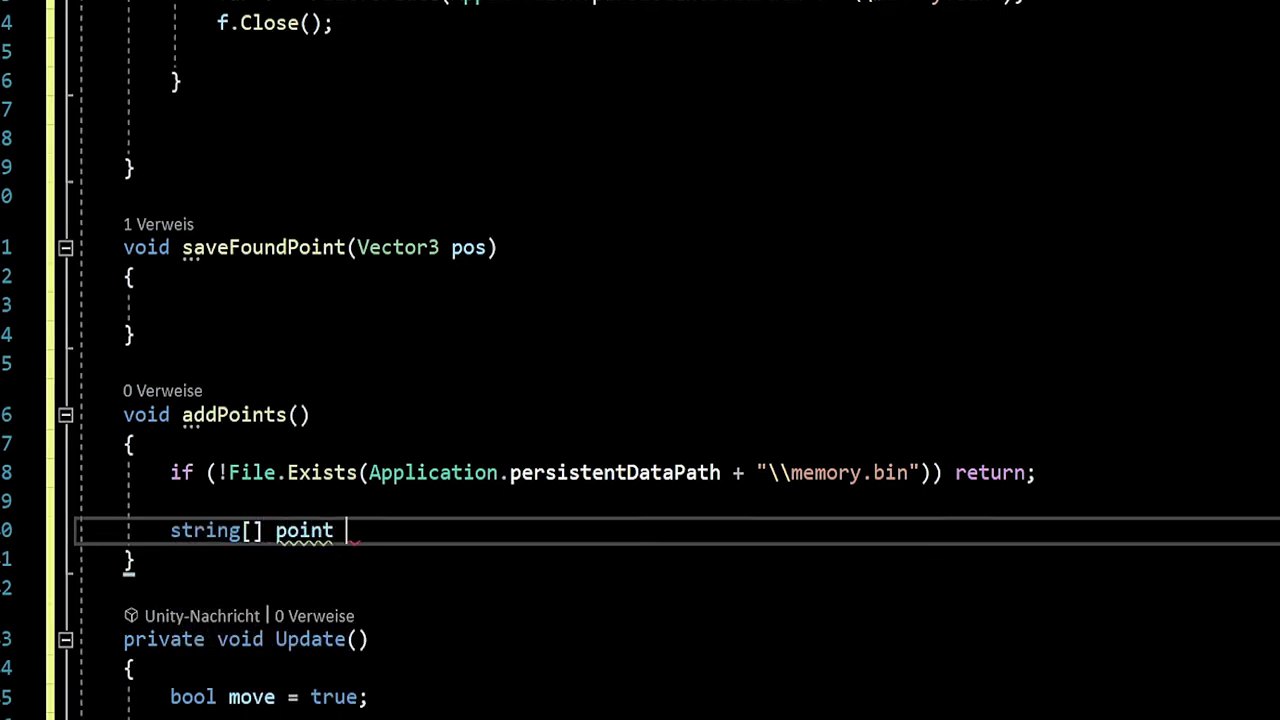
key("BackSpace")
type("s = ")
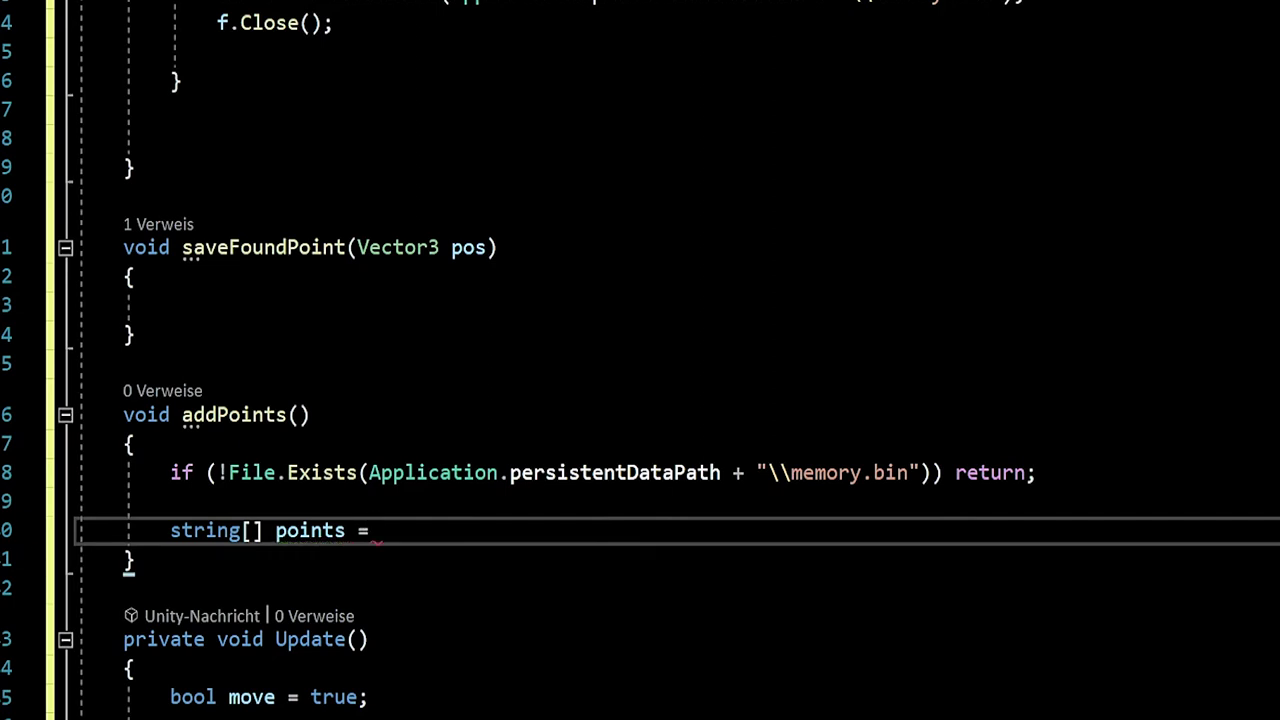
type("File.")
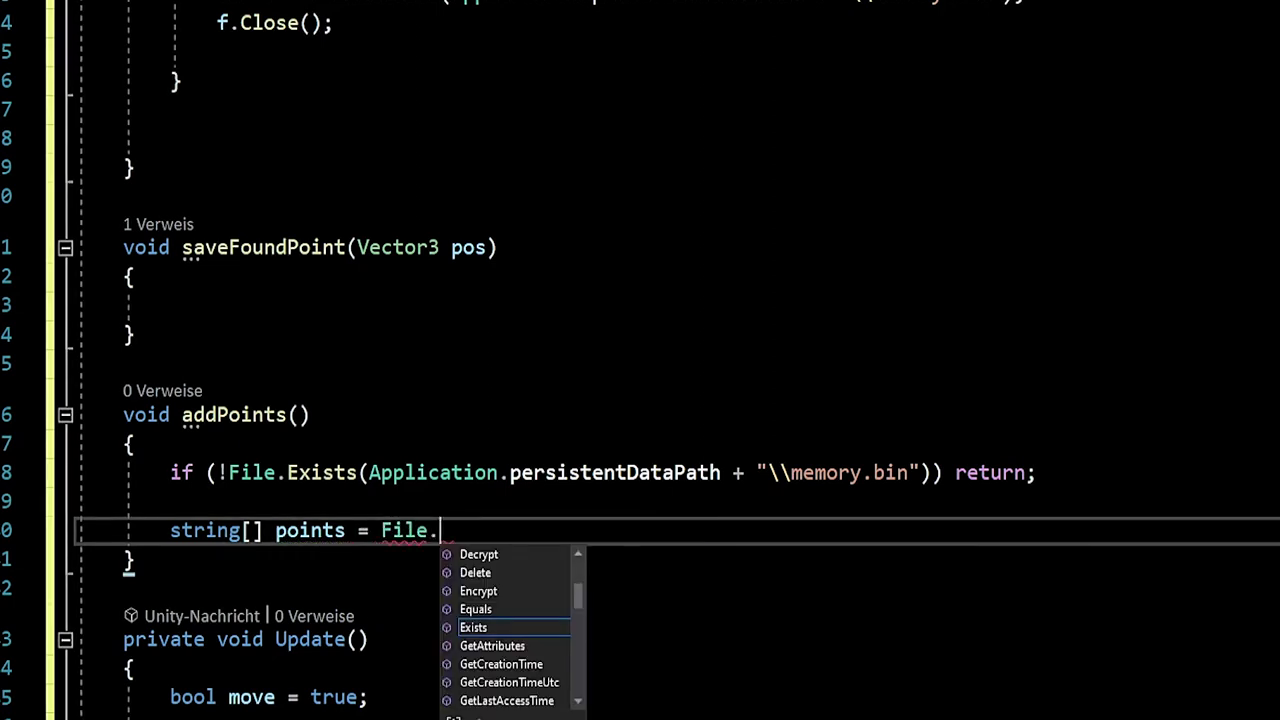
type("Re")
key("Down")
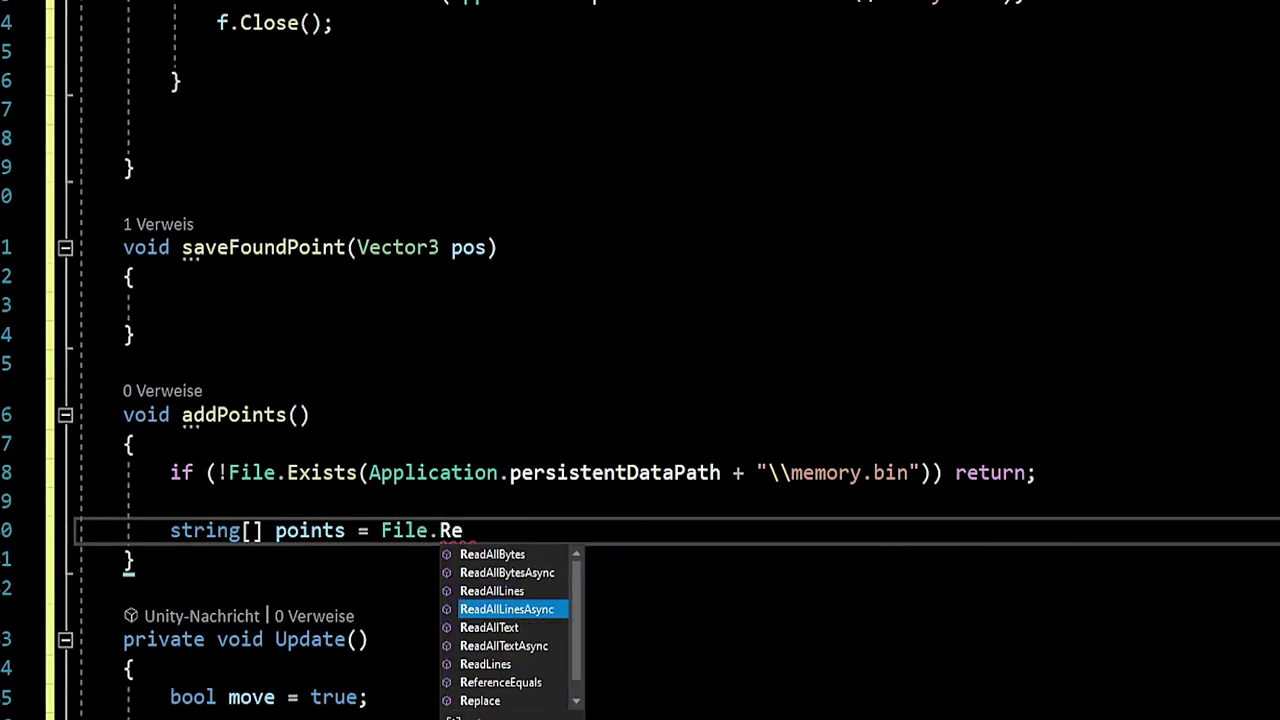
key("Down")
key("Tab")
type("(")
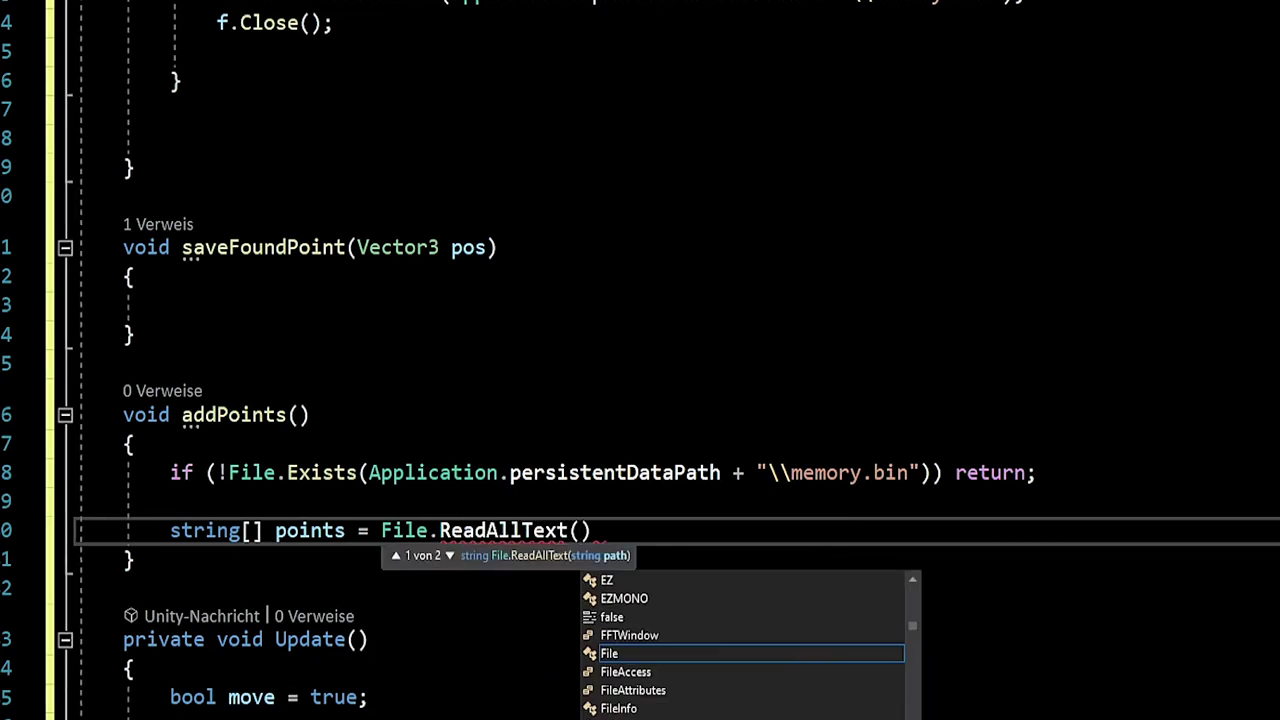
type("Application.persistentDataPath + \"\\\\memory.bin\"")
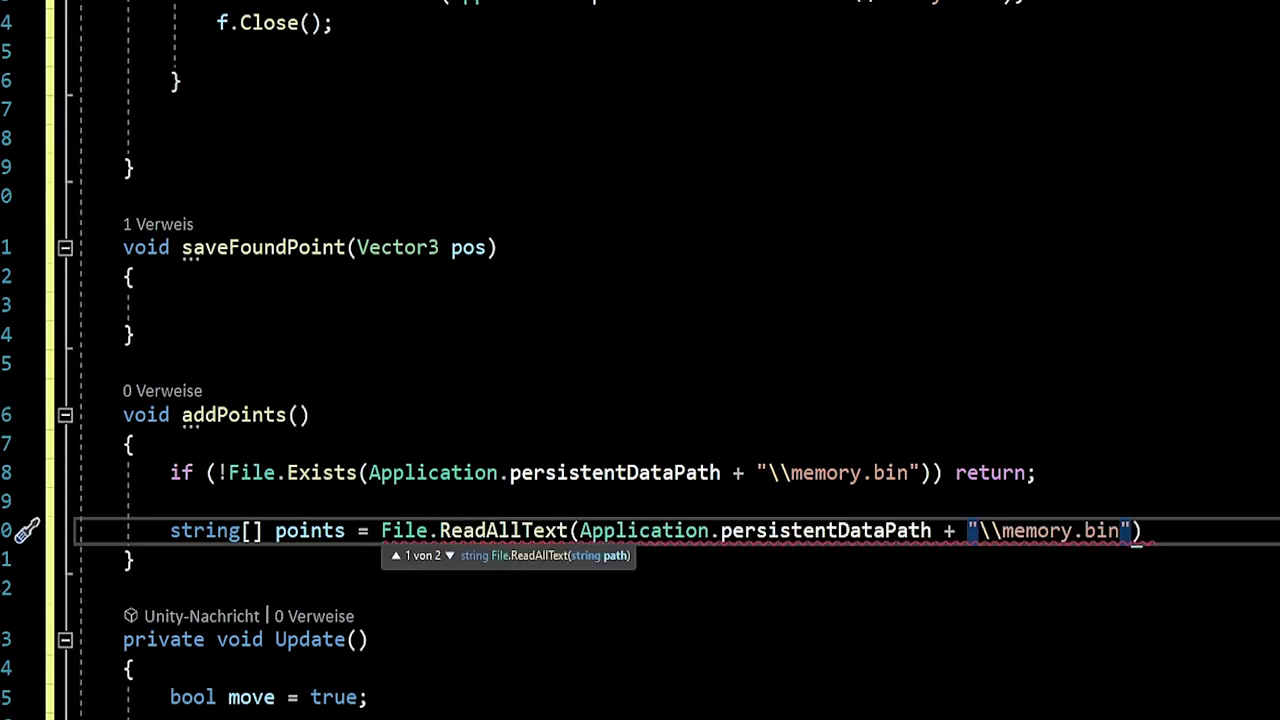
type(")")
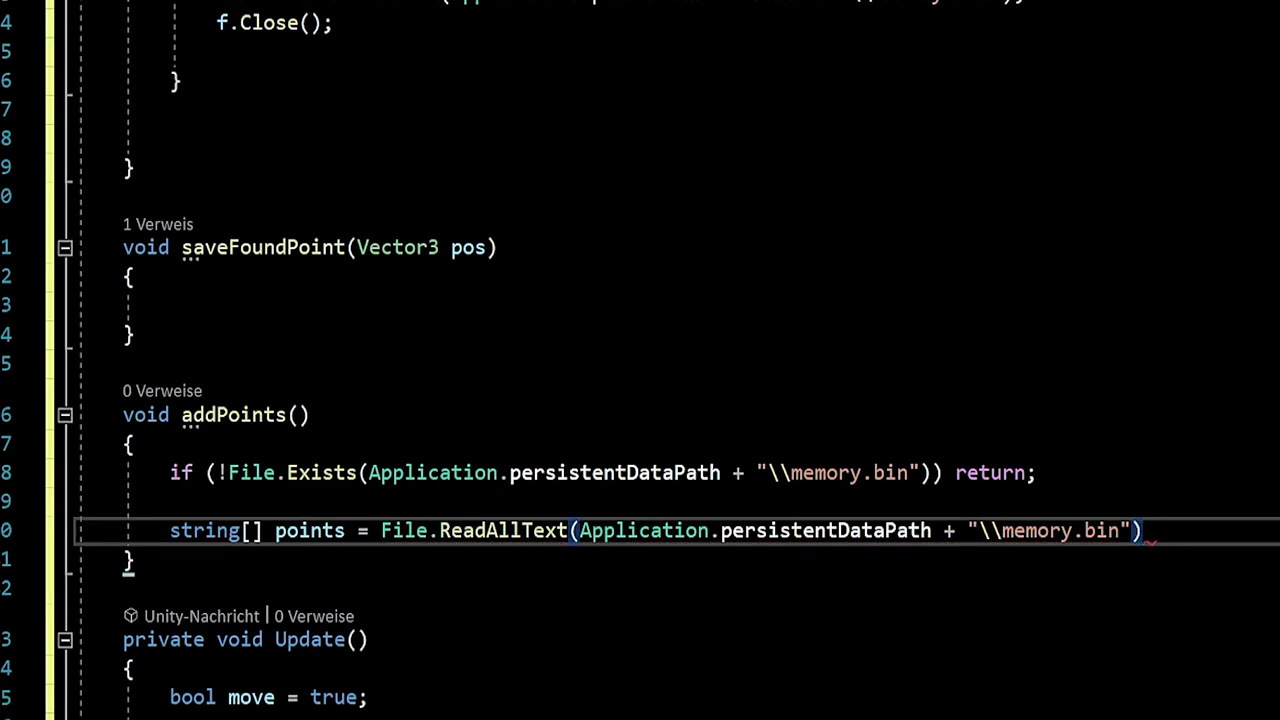
type(".s")
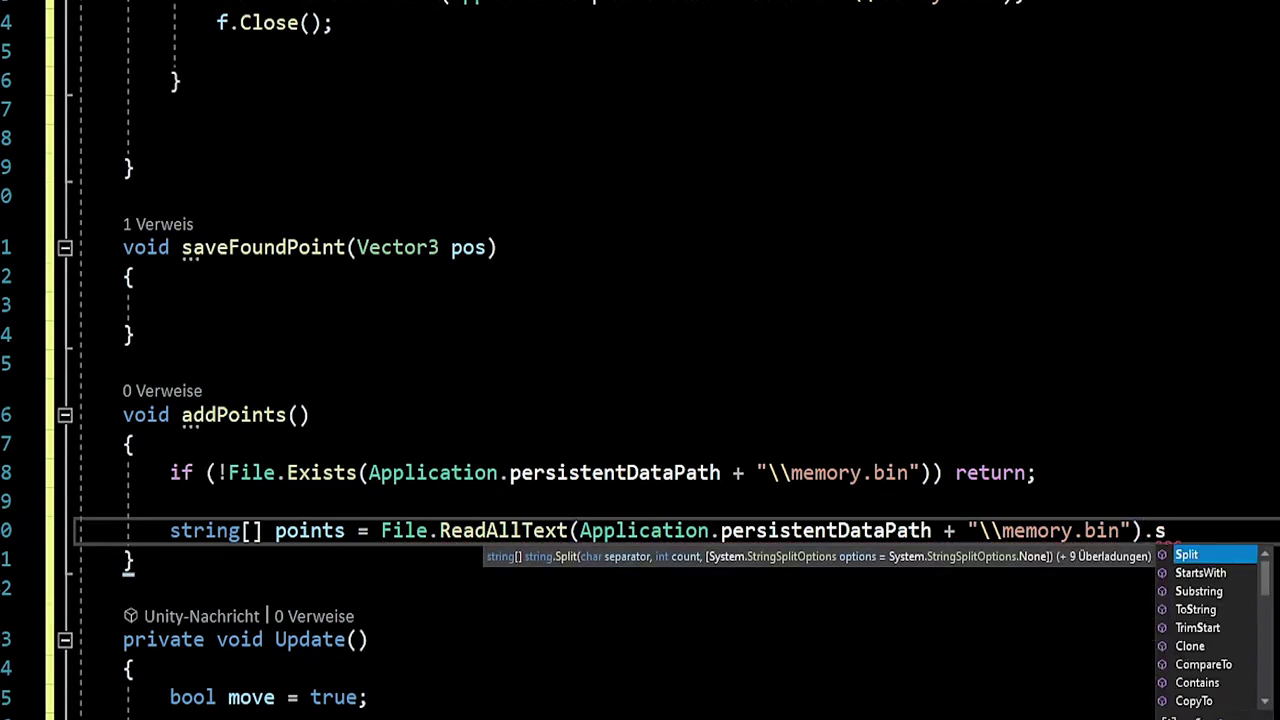
key("Tab")
type("('")
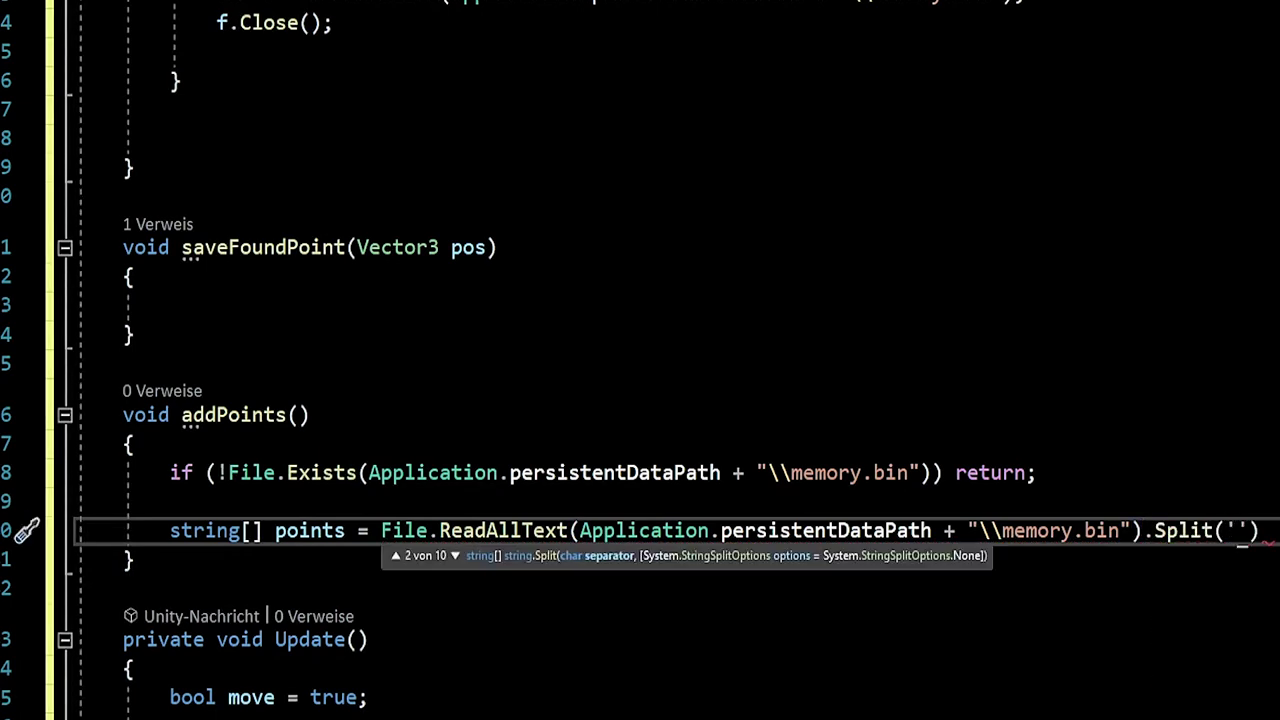
type("\\n")
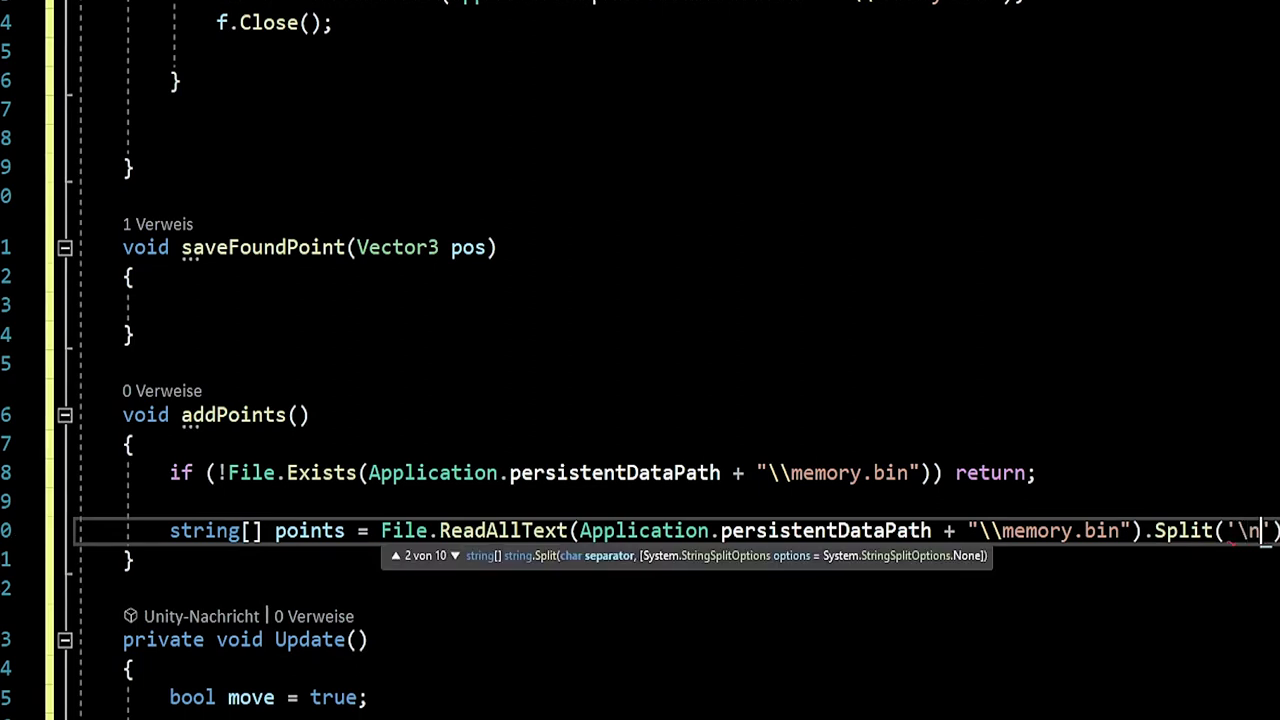
key("End")
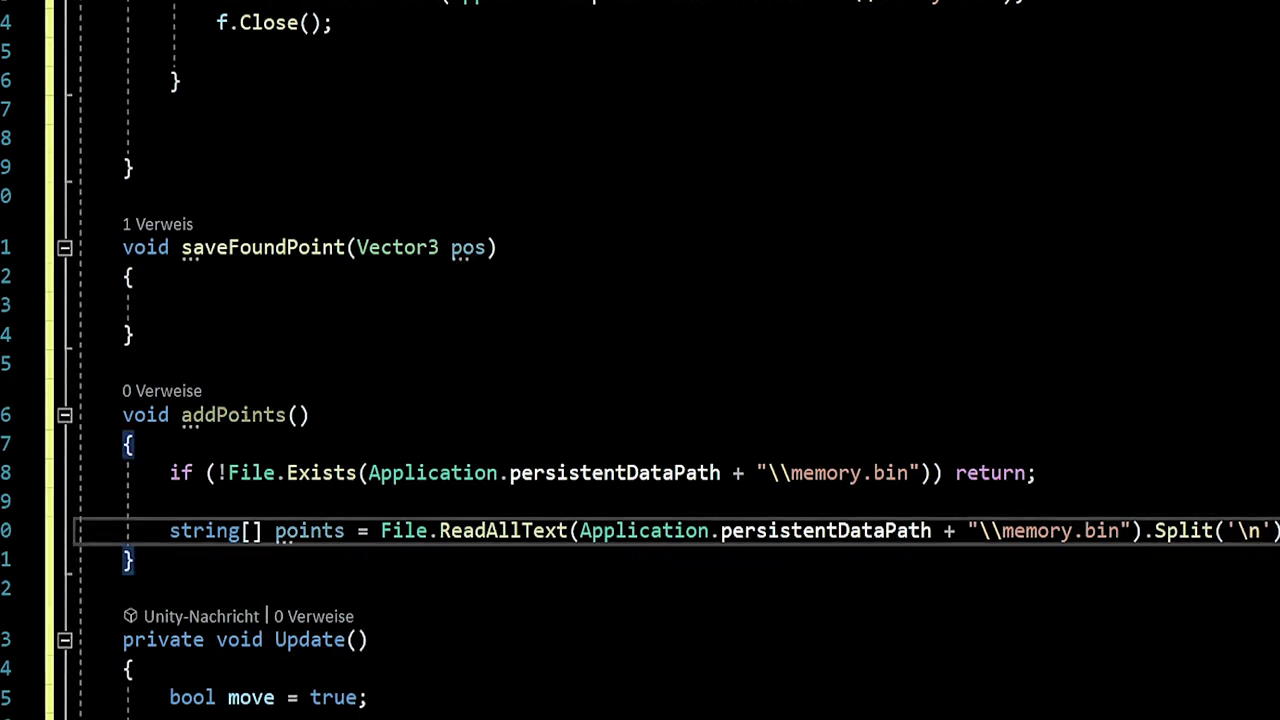
key("Return")
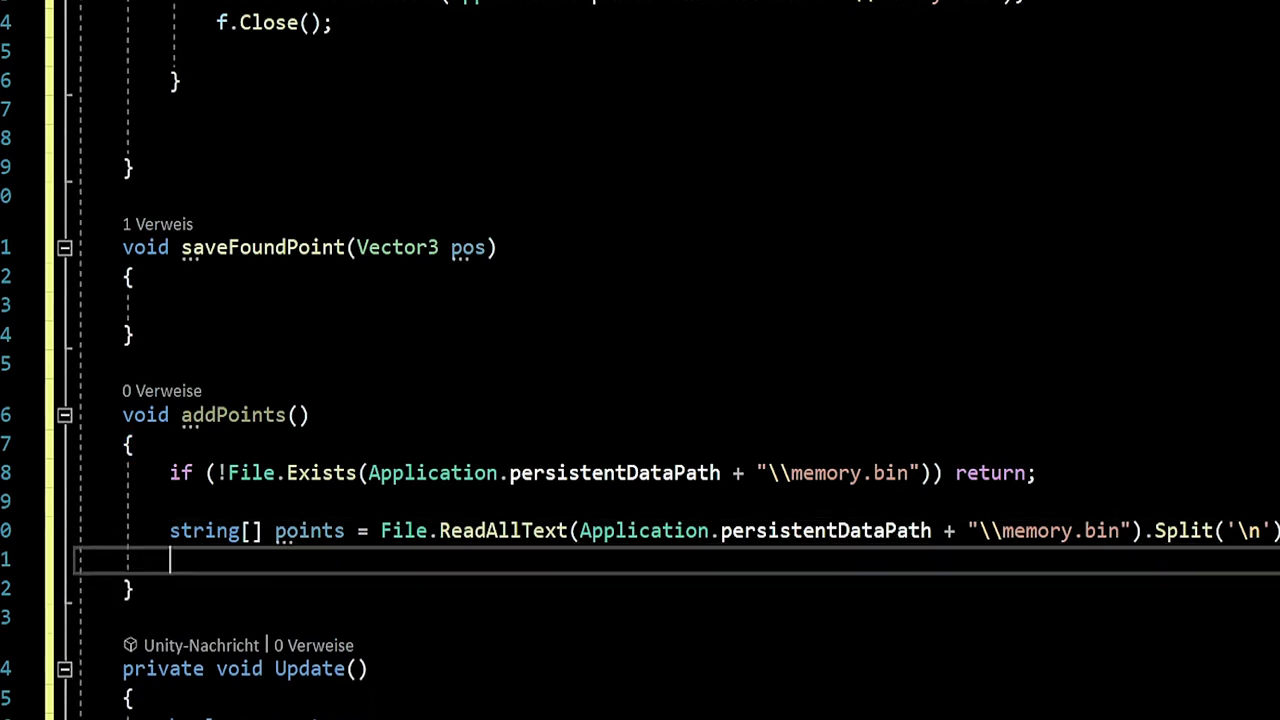
key("alt+Tab")
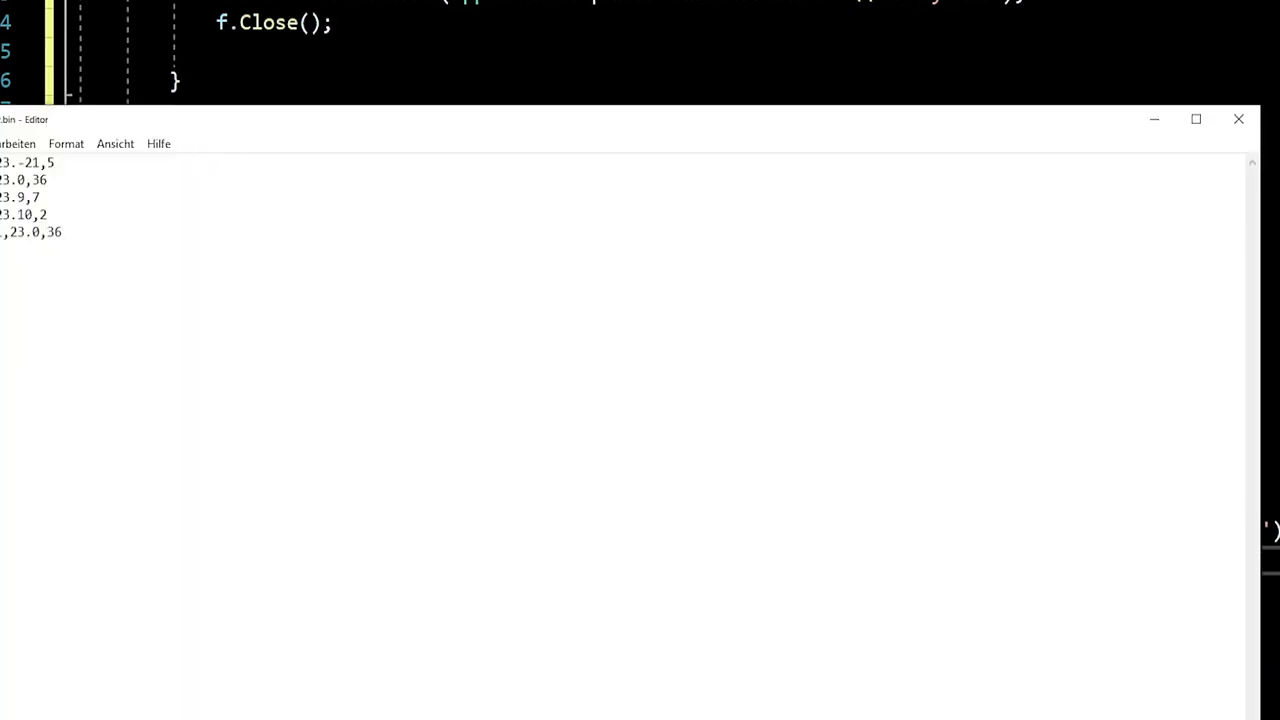
left_click_drag(268, 123, 400, 141)
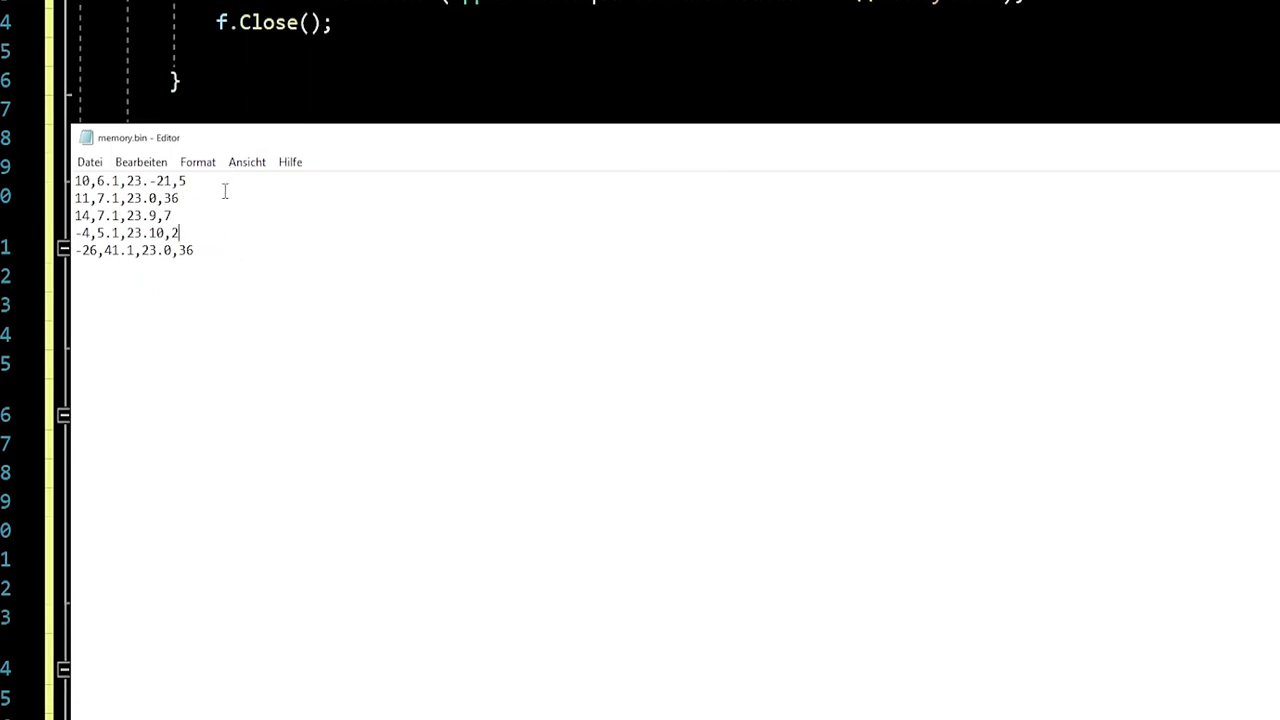
left_click(1272, 138)
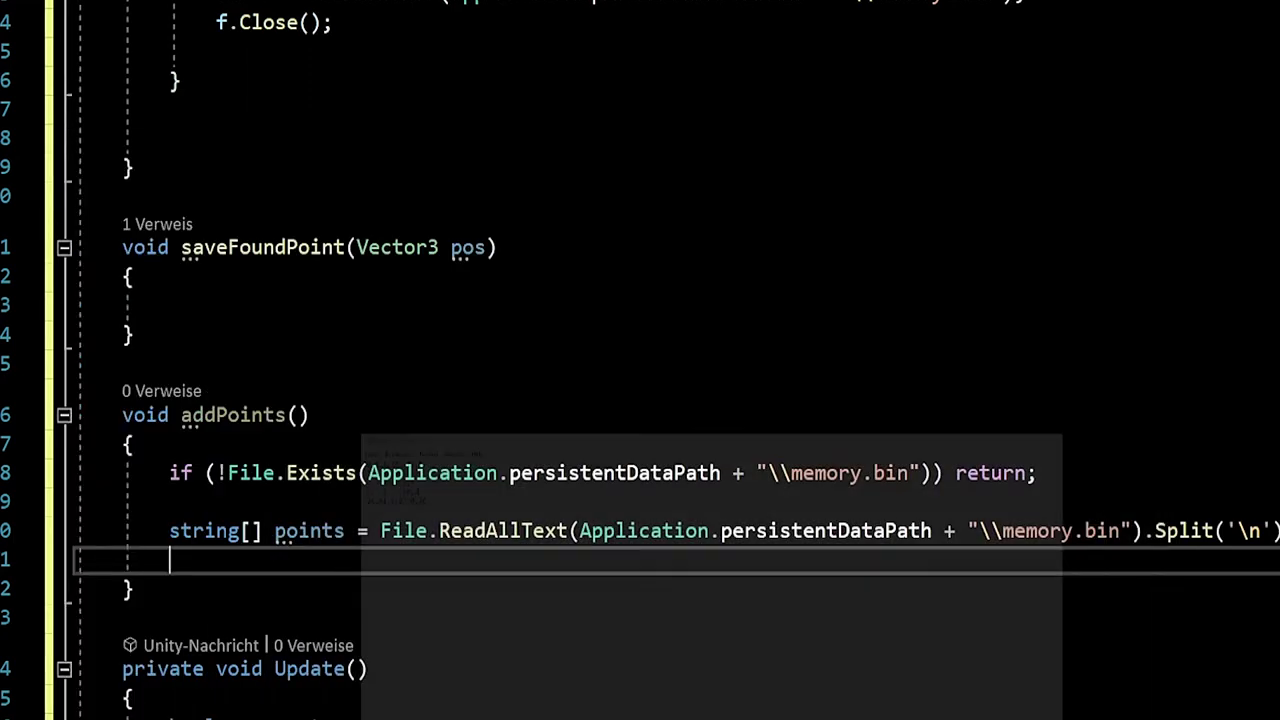
Insert a for loop running i from 0 while i < points.Length-1, with the caret in its empty body.
scroll(640, 400, "down", 3)
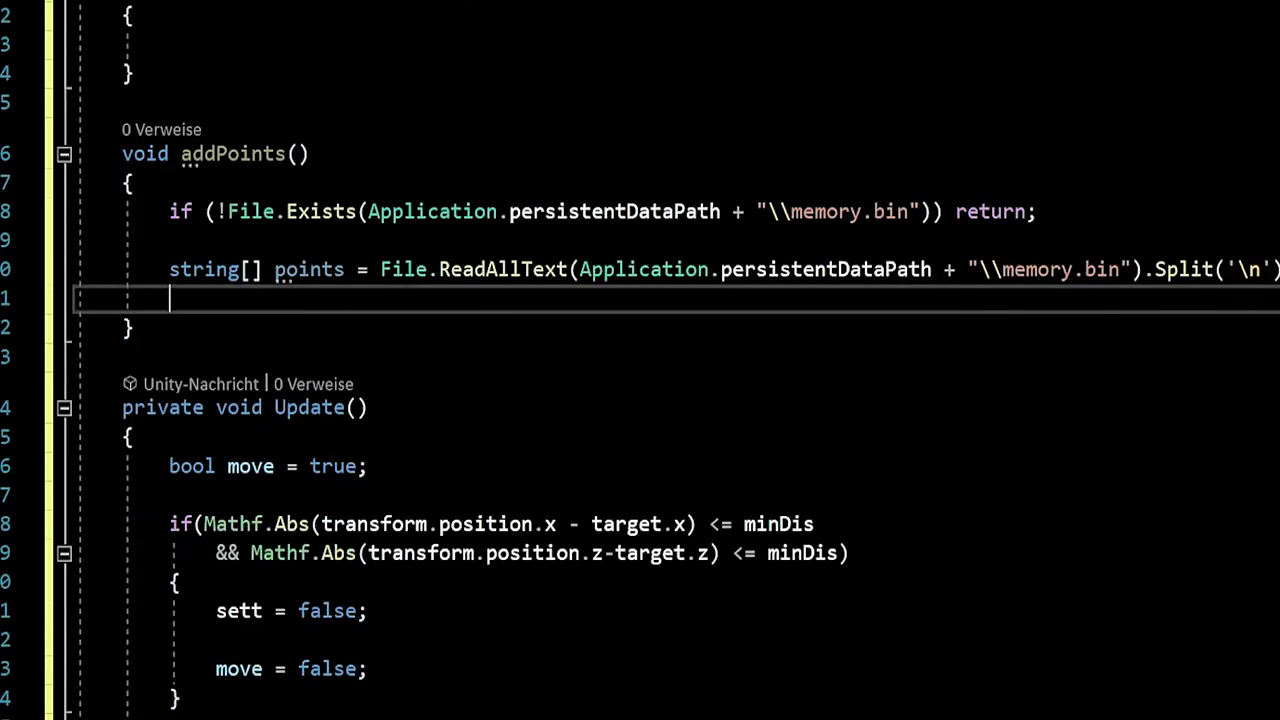
type("for")
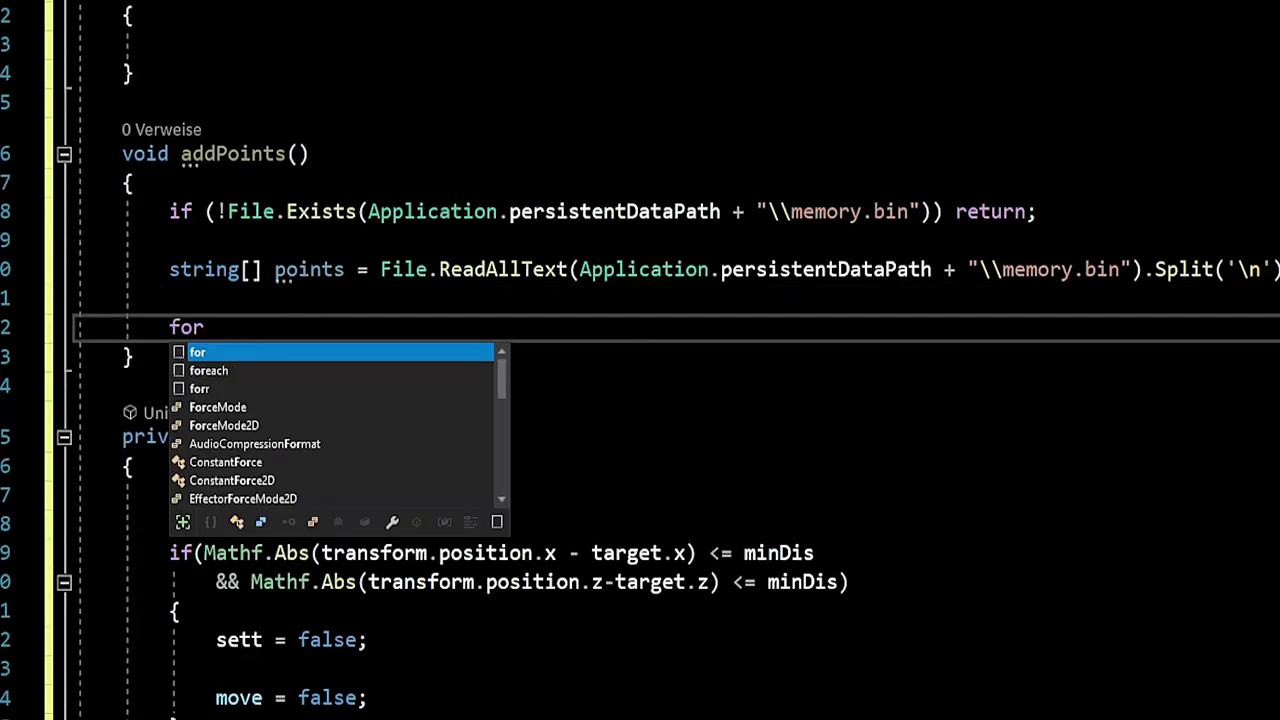
key("Tab")
key("Tab")
key("Tab")
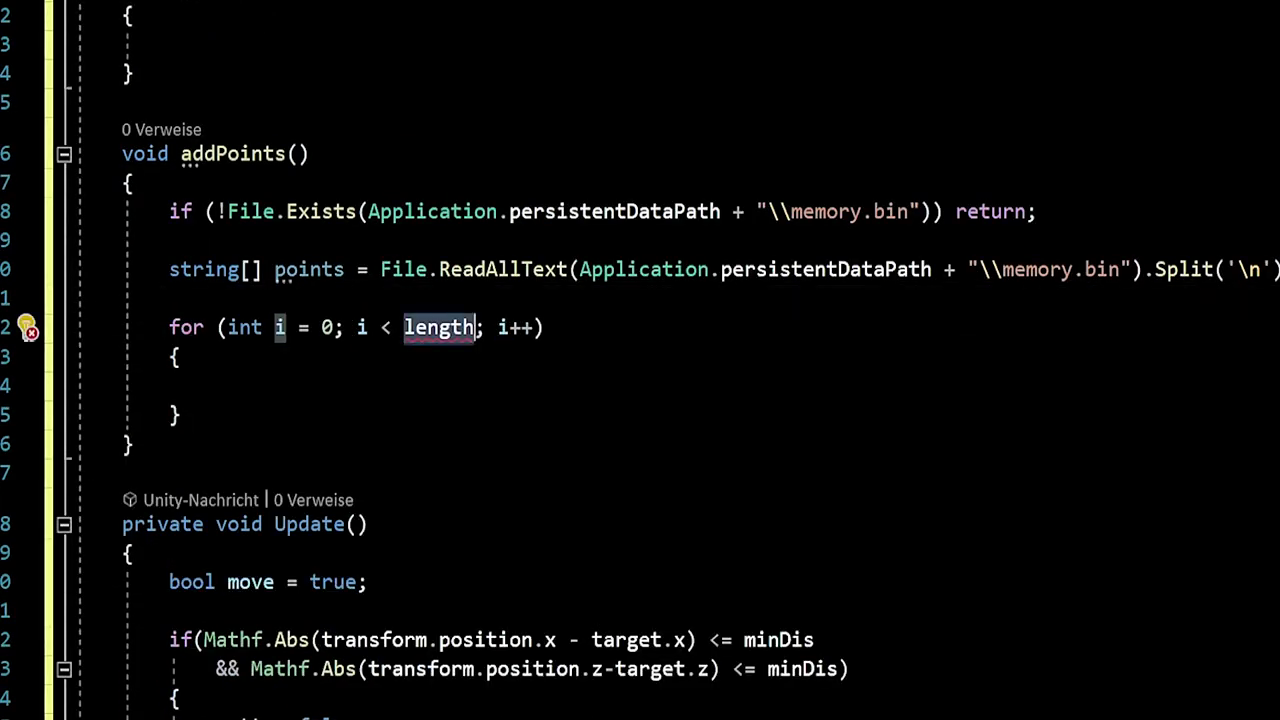
key("Escape")
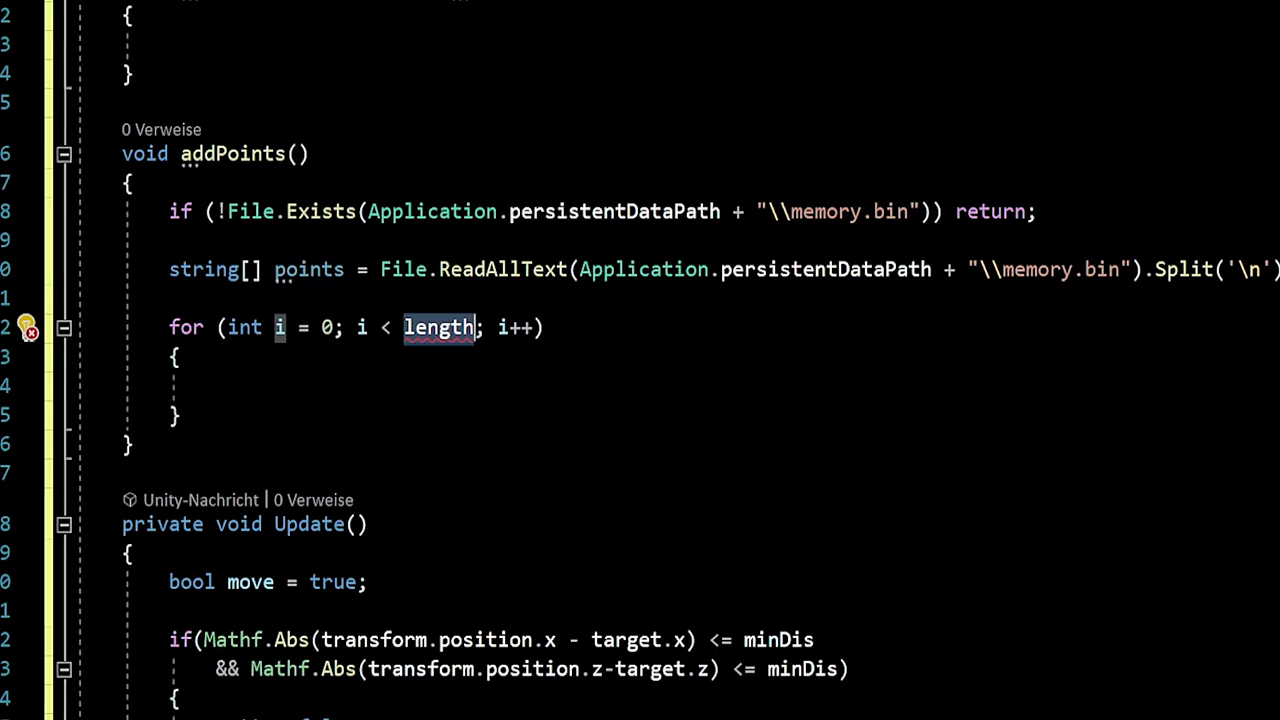
type("po")
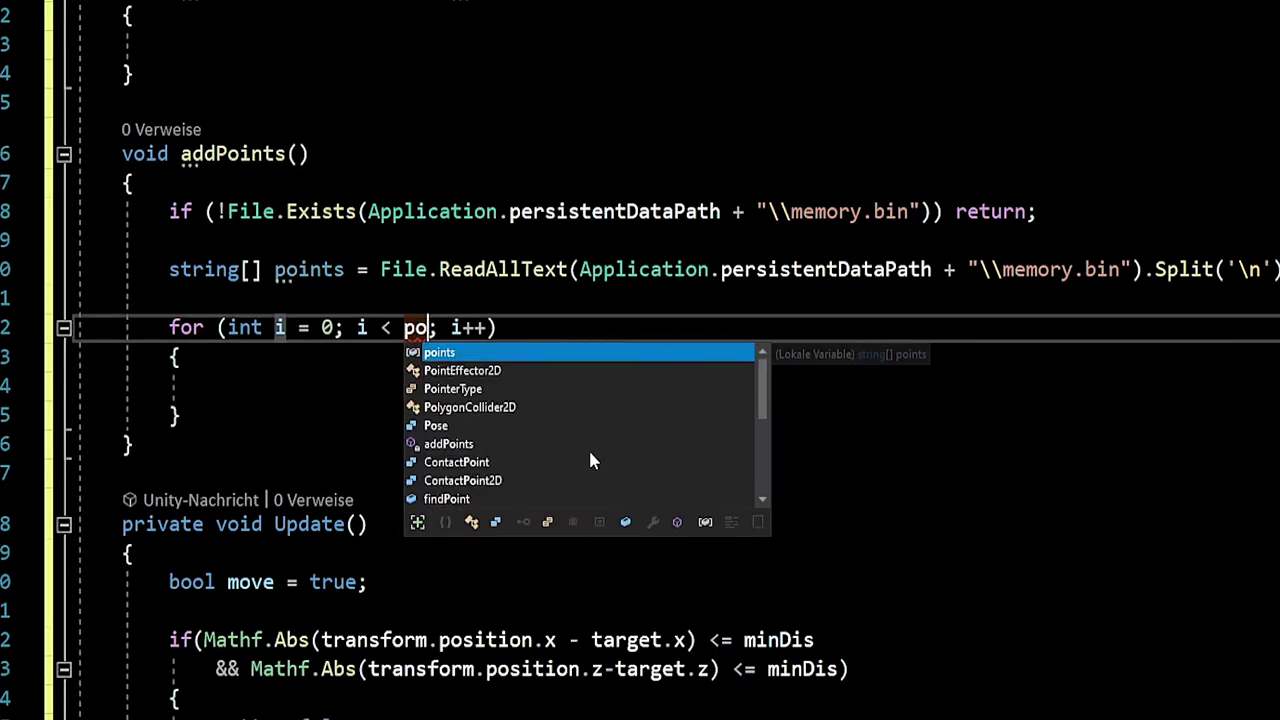
type("ints.")
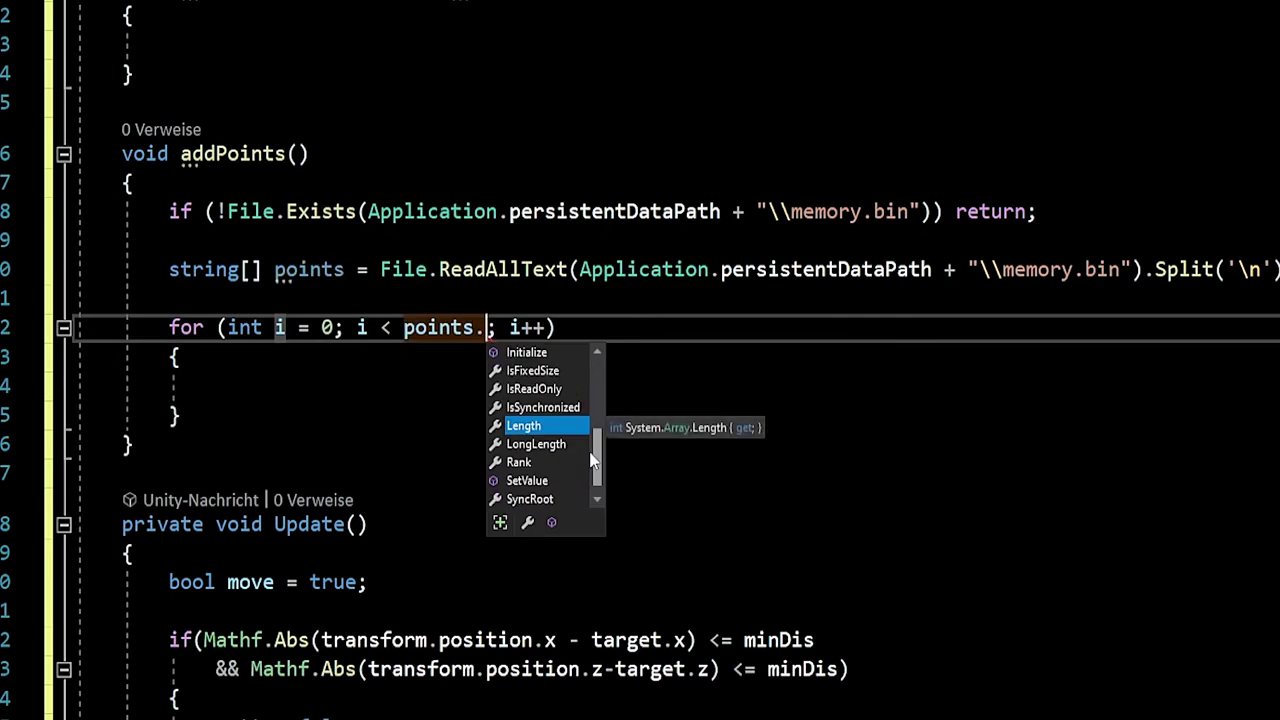
type("l")
key("Tab")
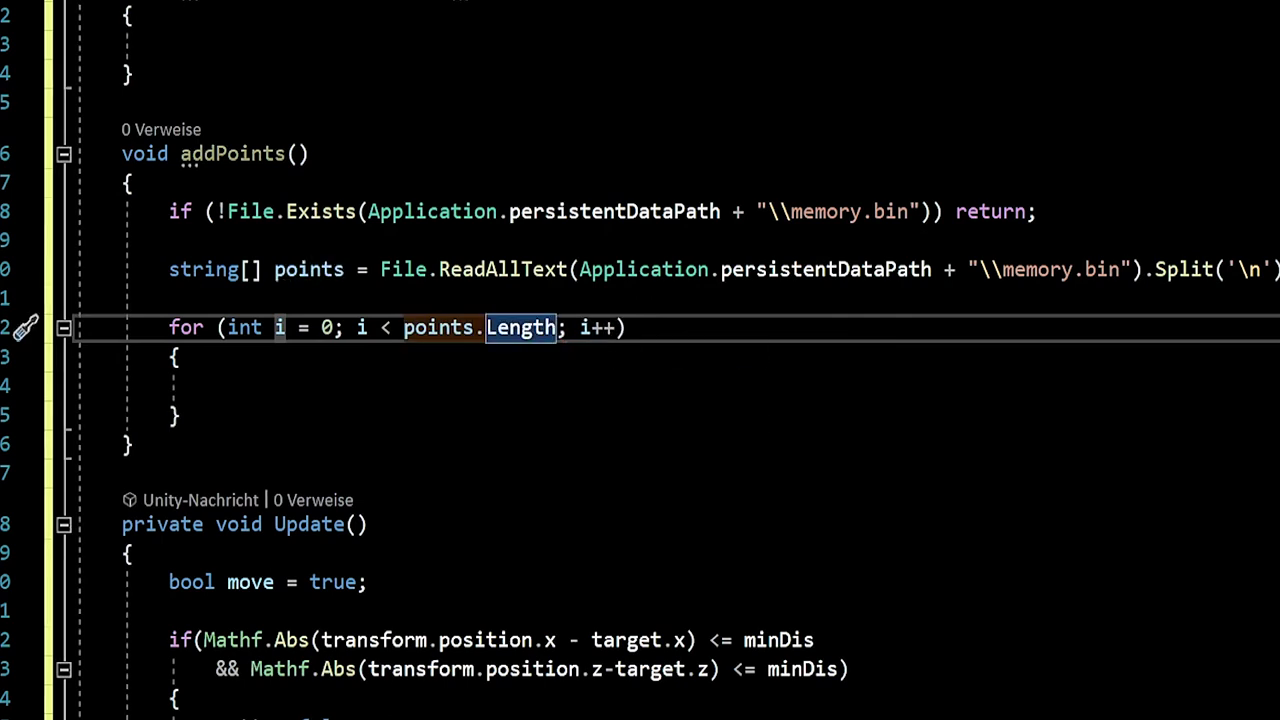
type(".")
key("BackSpace")
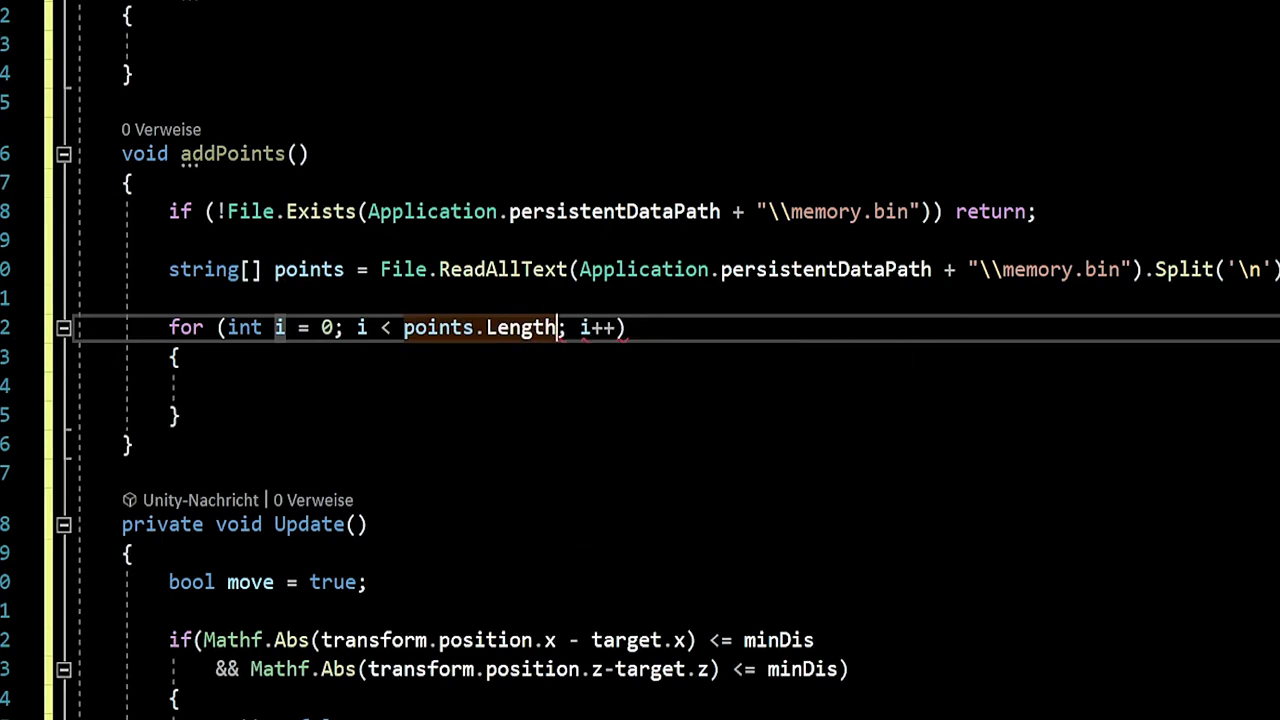
type("-1")
key("Up")
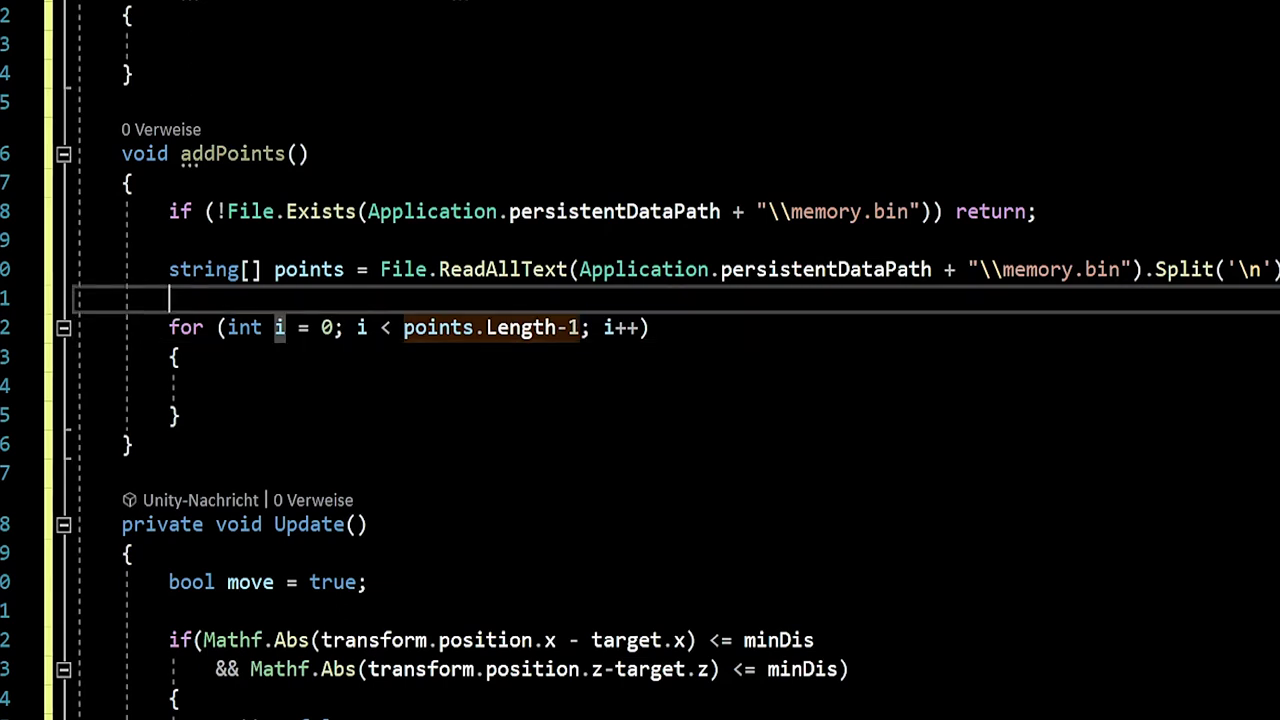
key("Down")
key("Down")
left_click(216, 385)
key("Down")
key("Down")
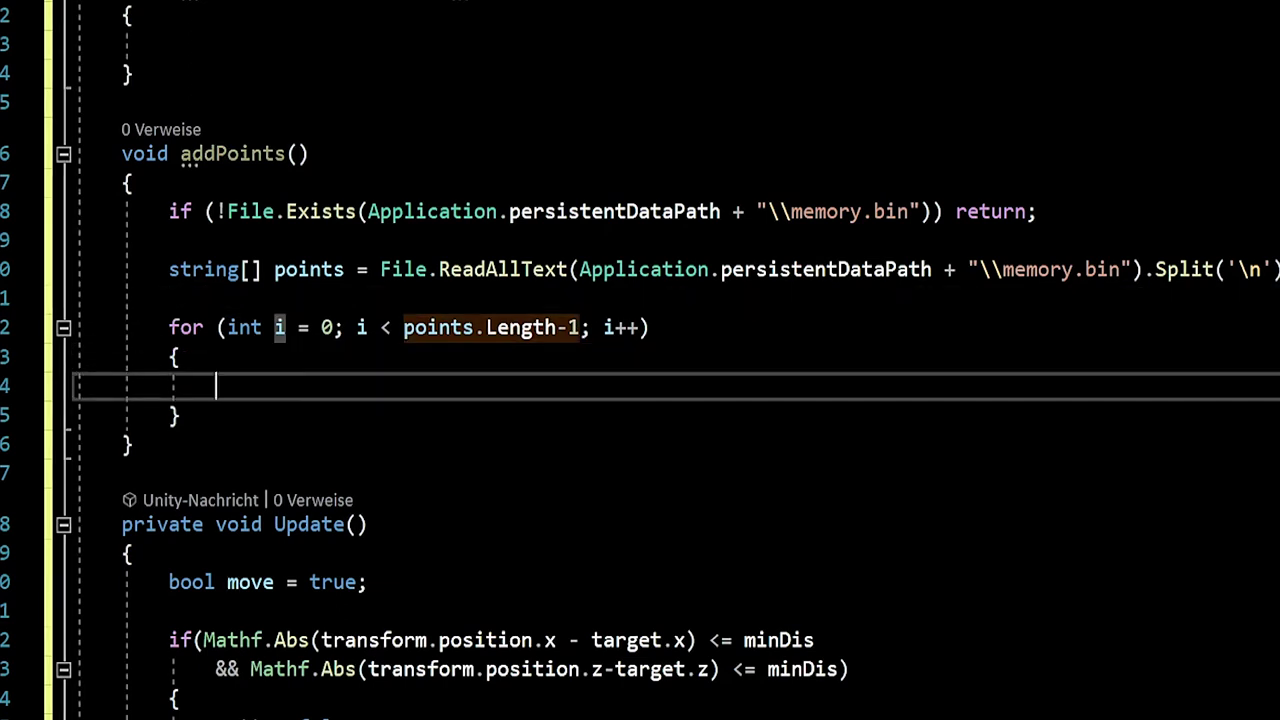
key("Up")
key("Up")
key("Down")
key("Down")
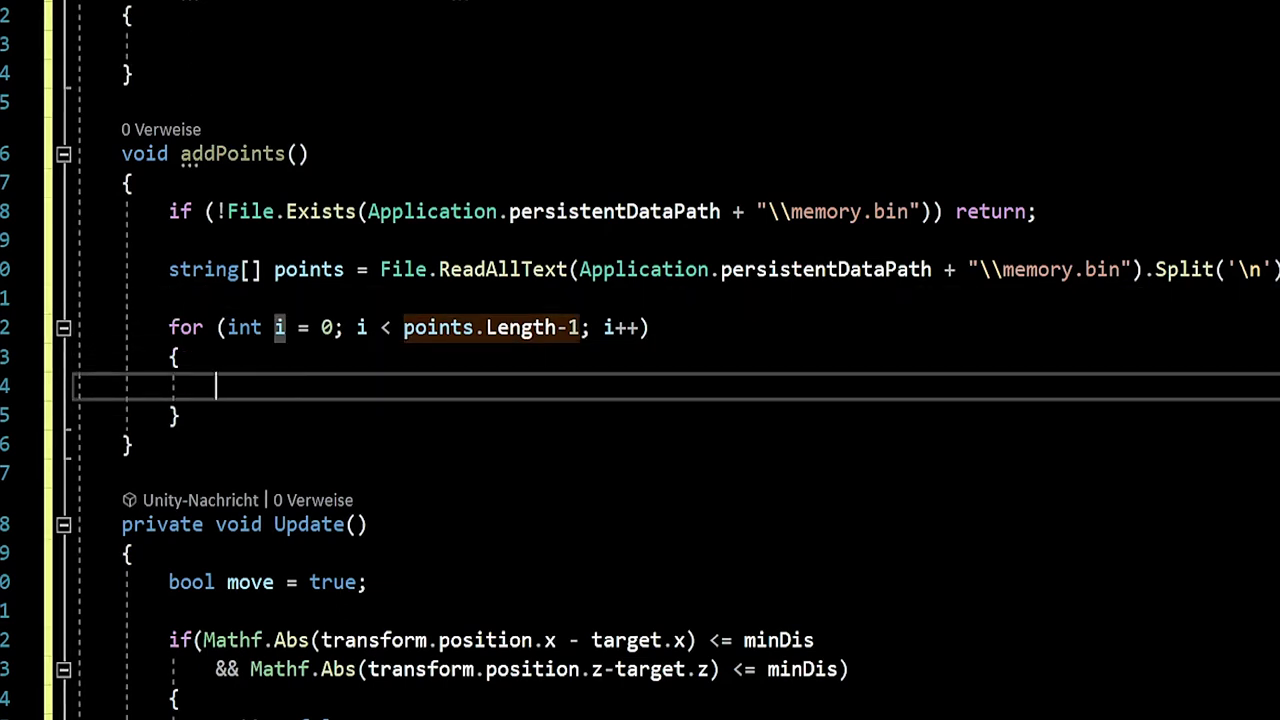
Inside the loop, split each line into string[] p = points[i].Split('.').
type("st")
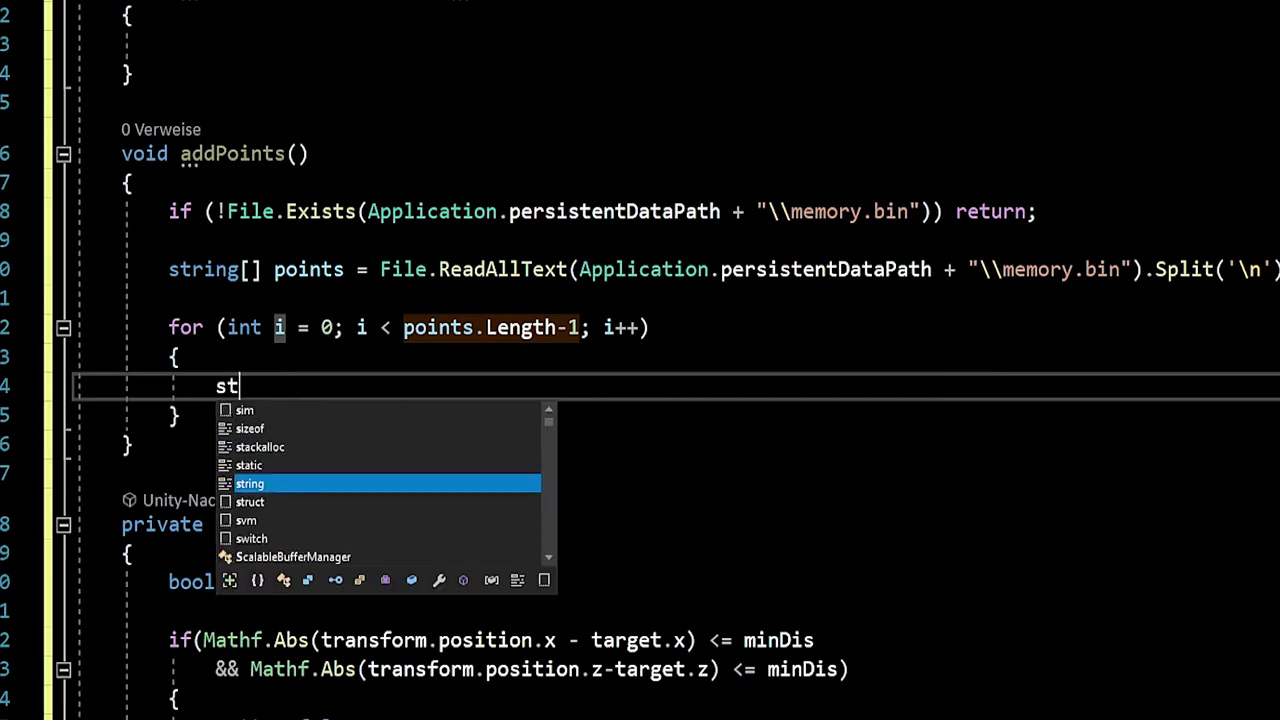
type("ring[")
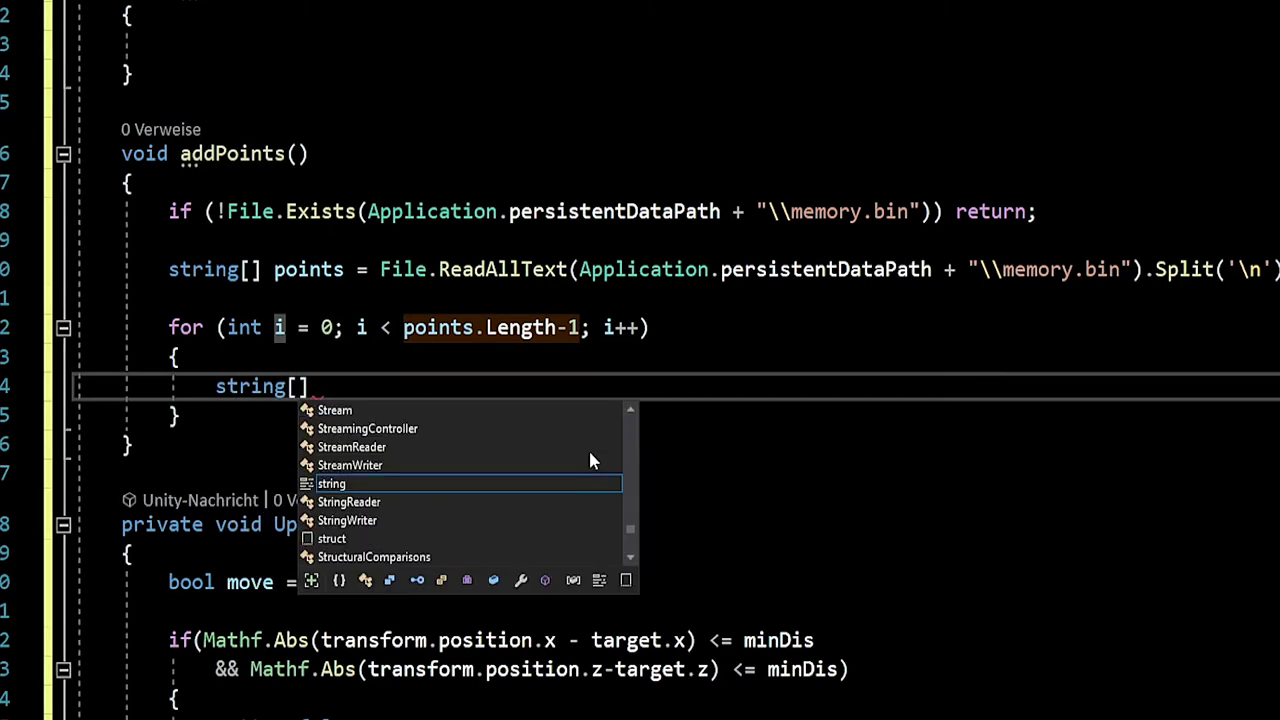
type("] p ")
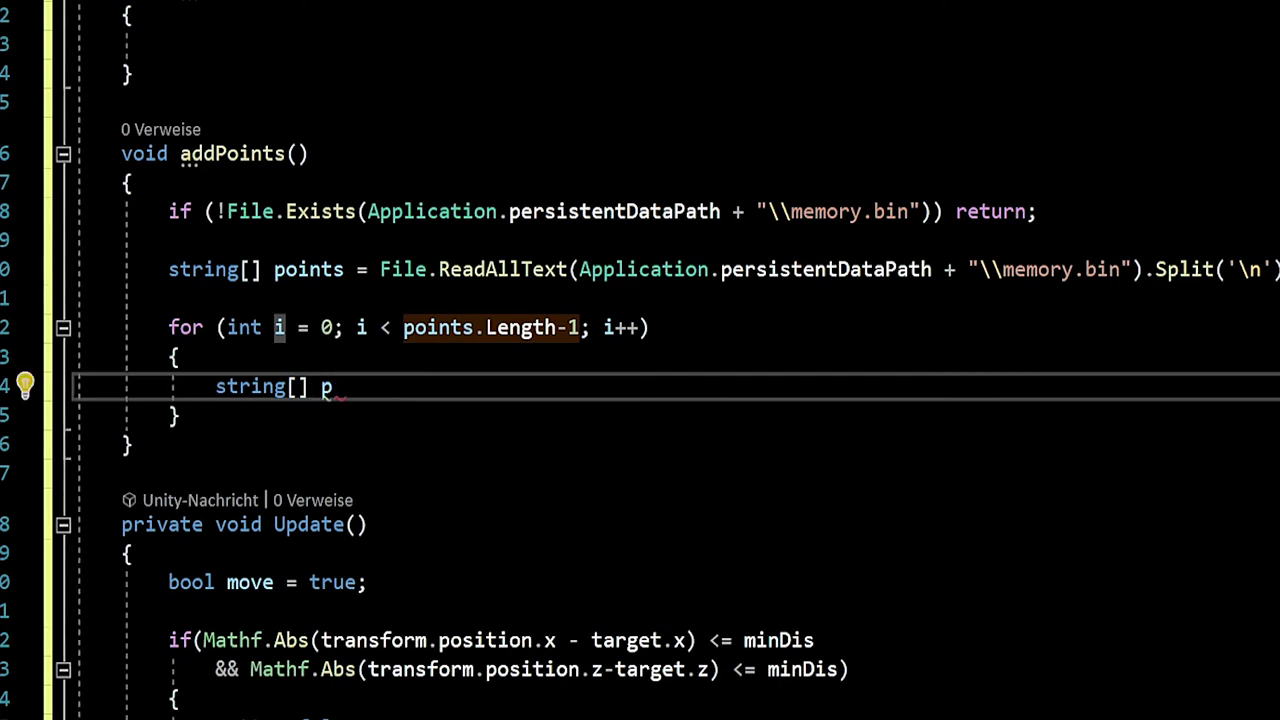
type("poin")
key("BackSpace")
key("BackSpace")
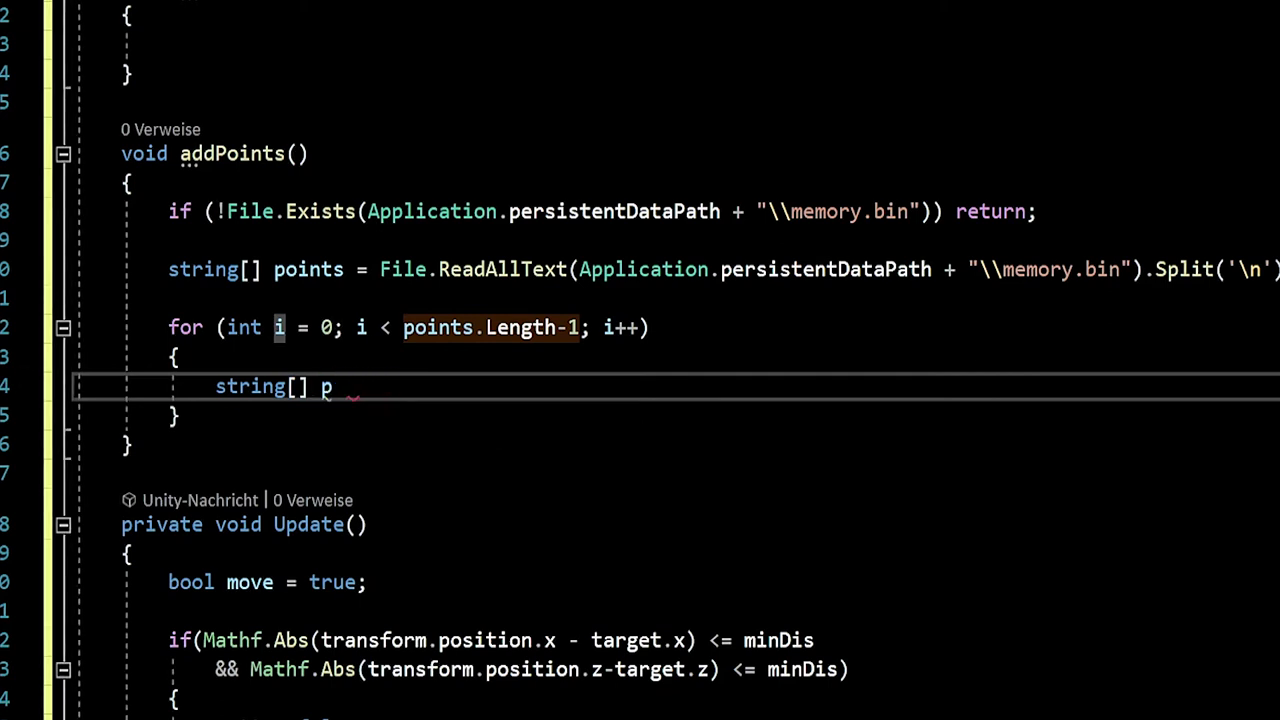
type("oints")
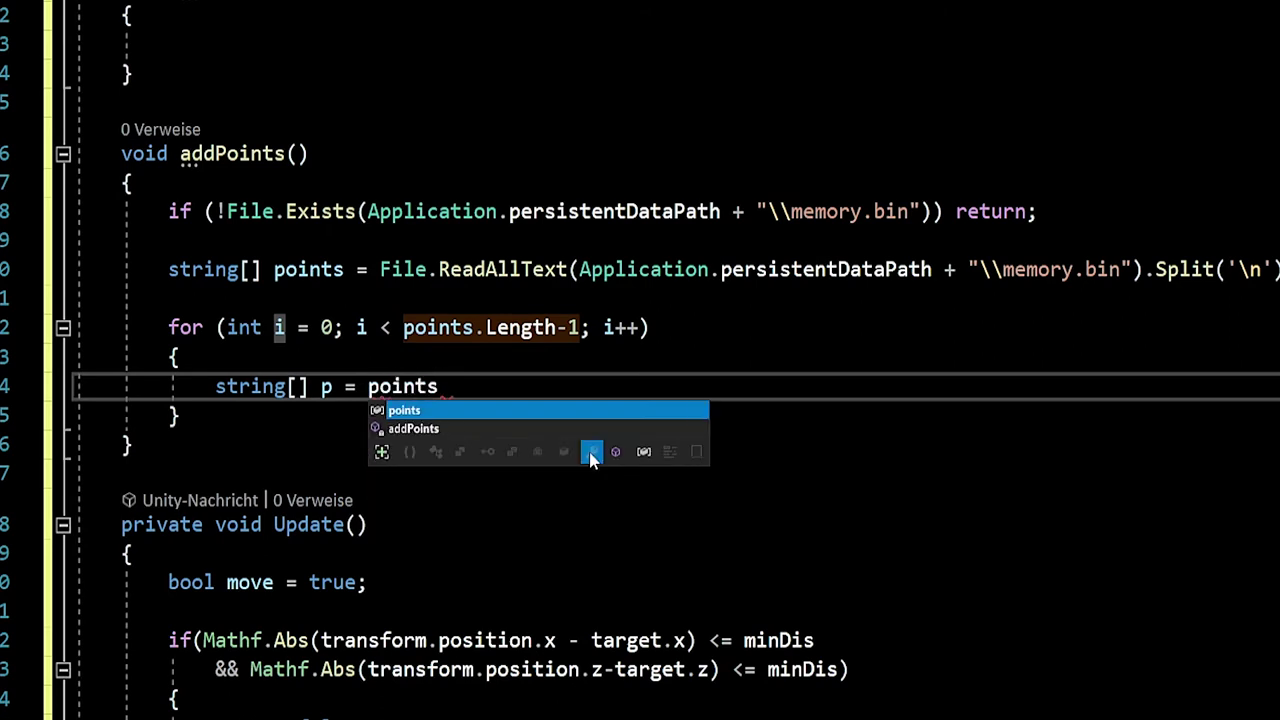
type("[i].")
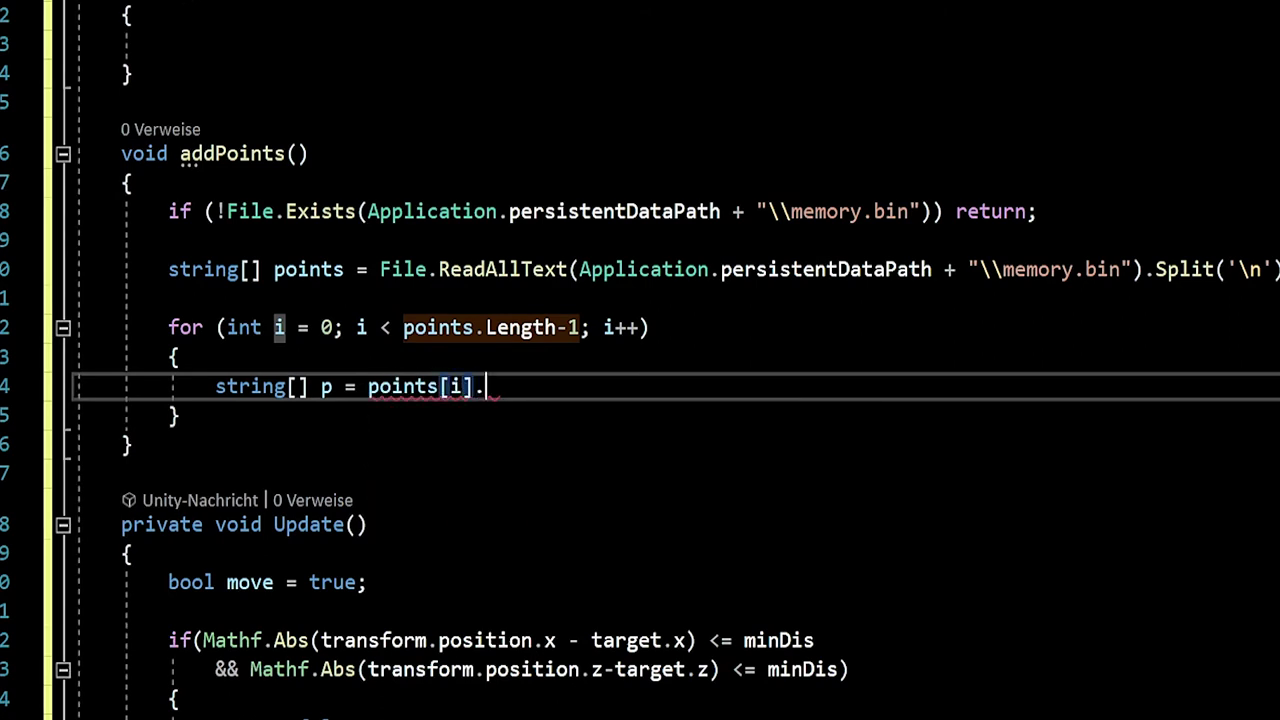
type("sp")
key("Tab")
type("(")
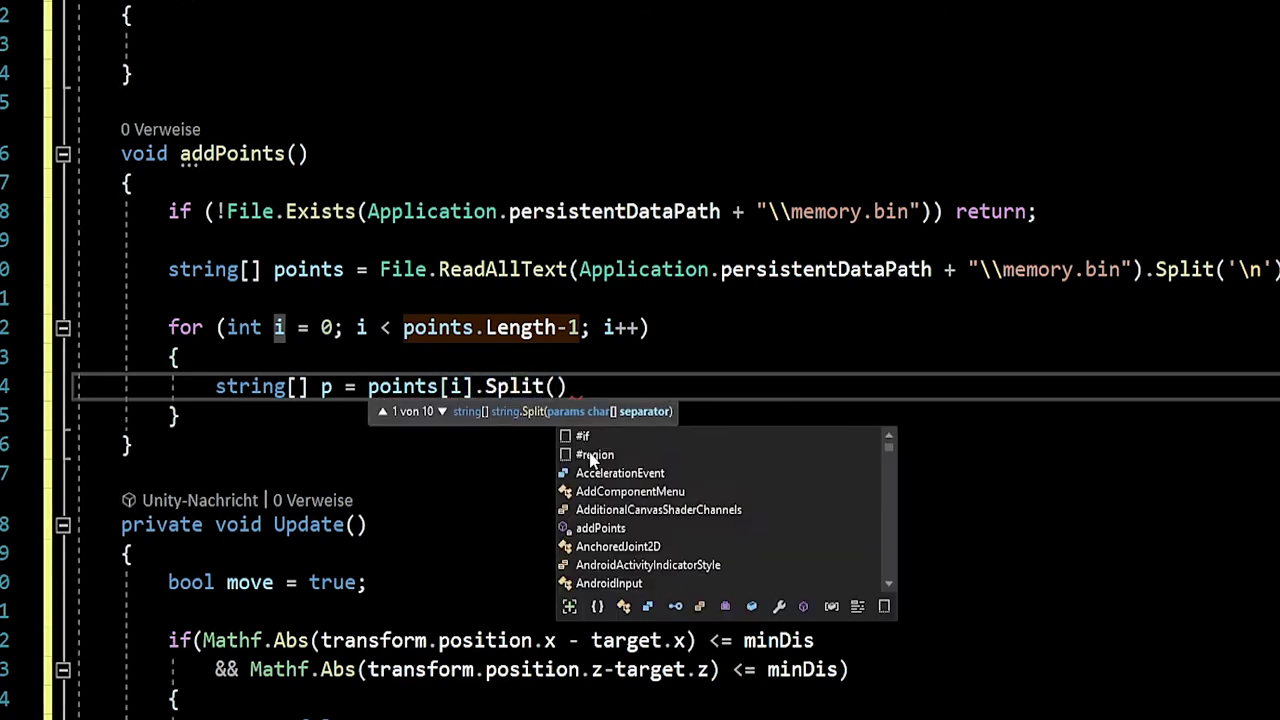
type("'.")
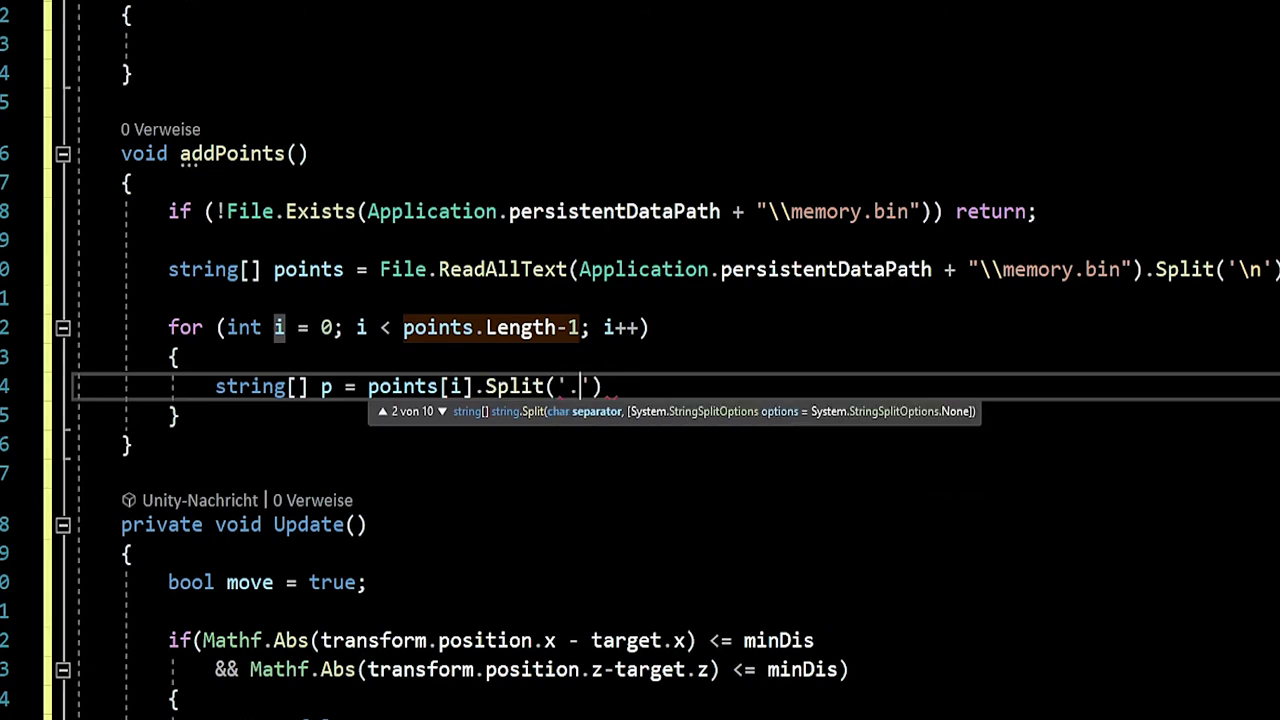
type("');")
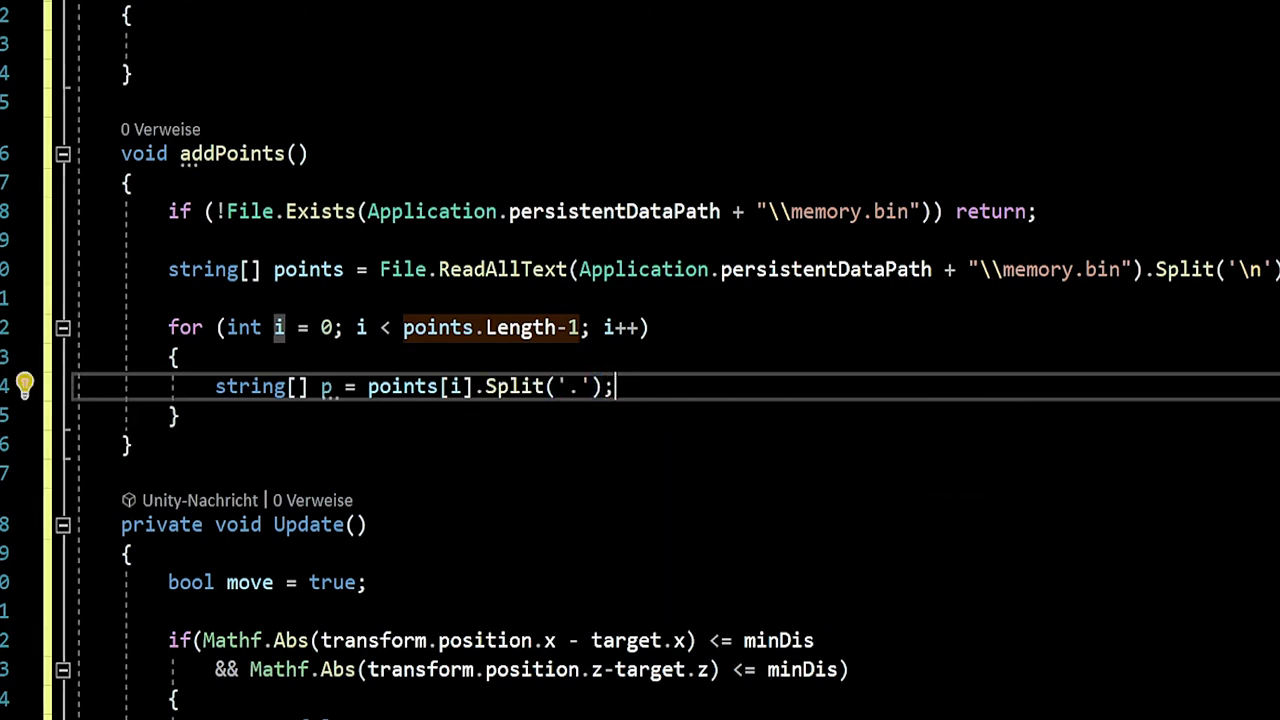
key("Return")
Build var v = new Vector3 from float.Parse of p[0], p[1] and p[2].
type("var ")
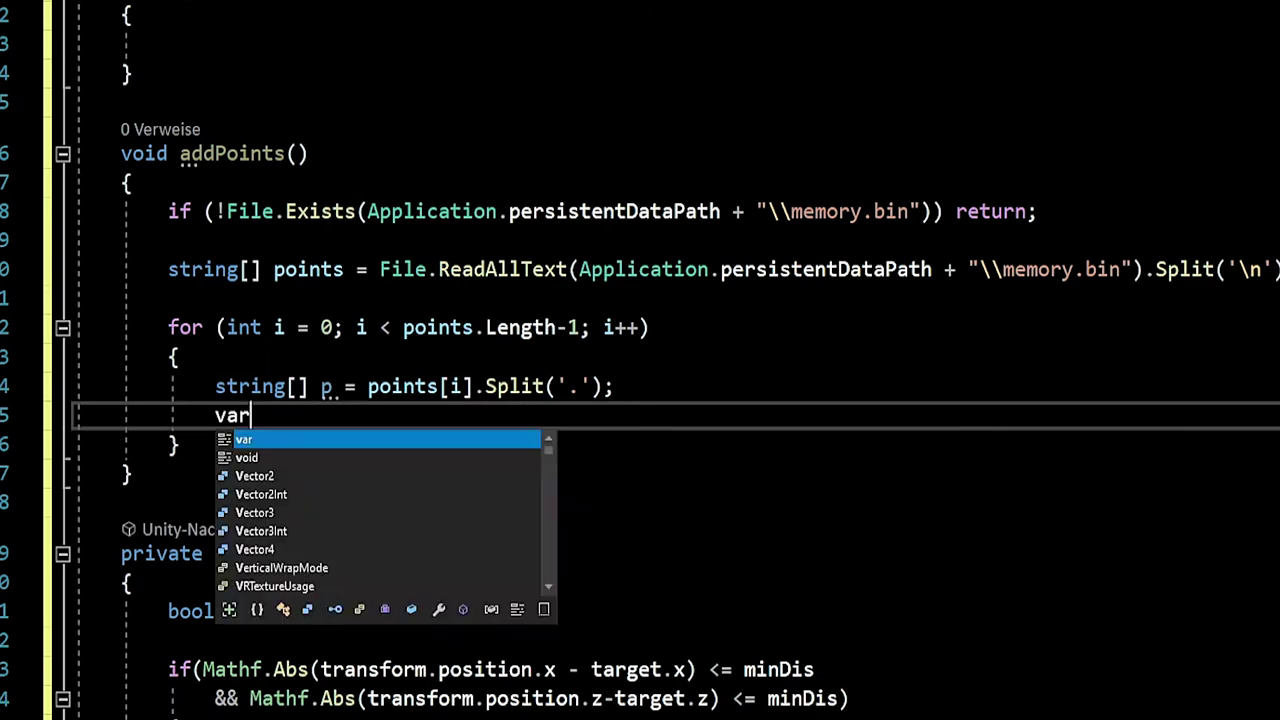
type("v")
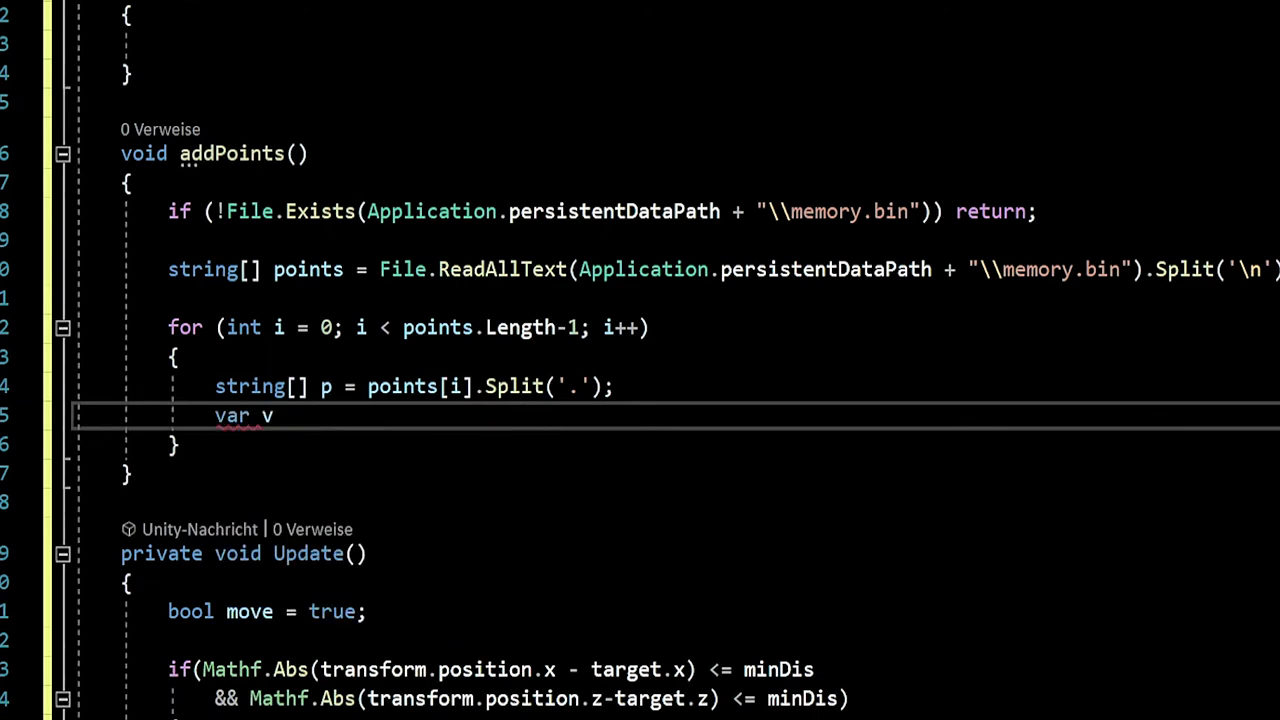
type(" = new Vec")
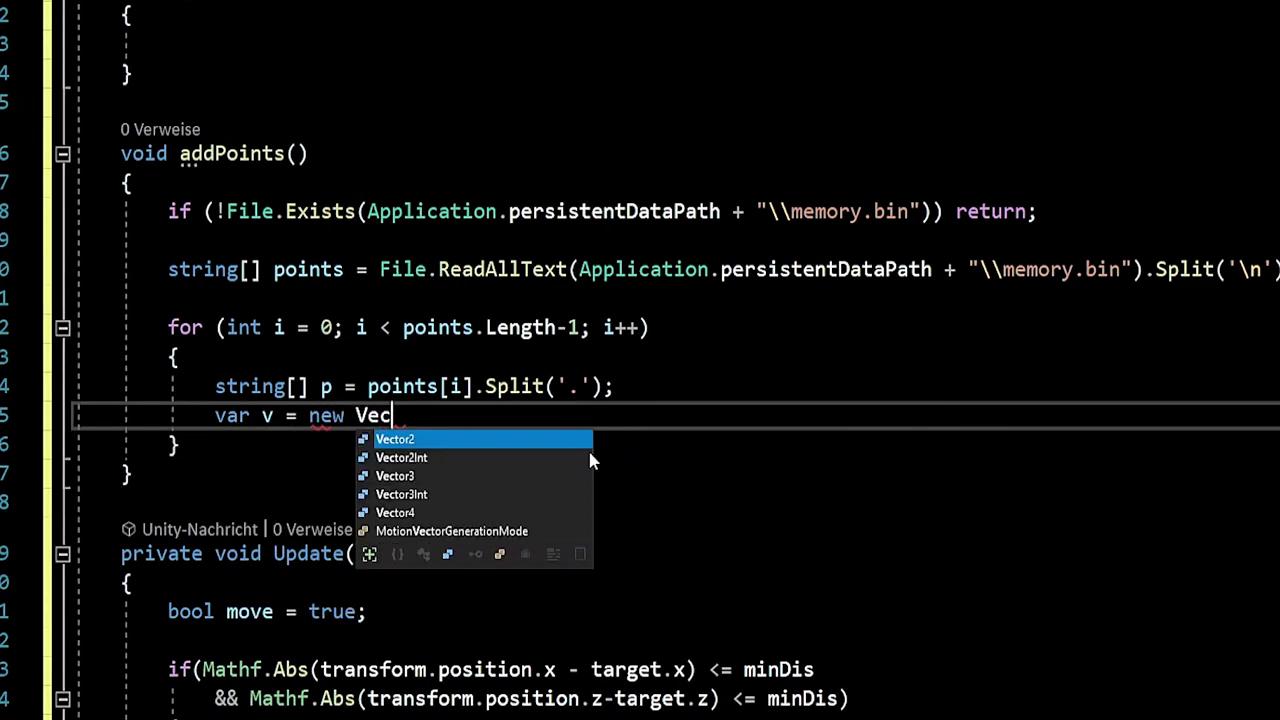
key("Down")
key("Down")
key("Tab")
type("(")
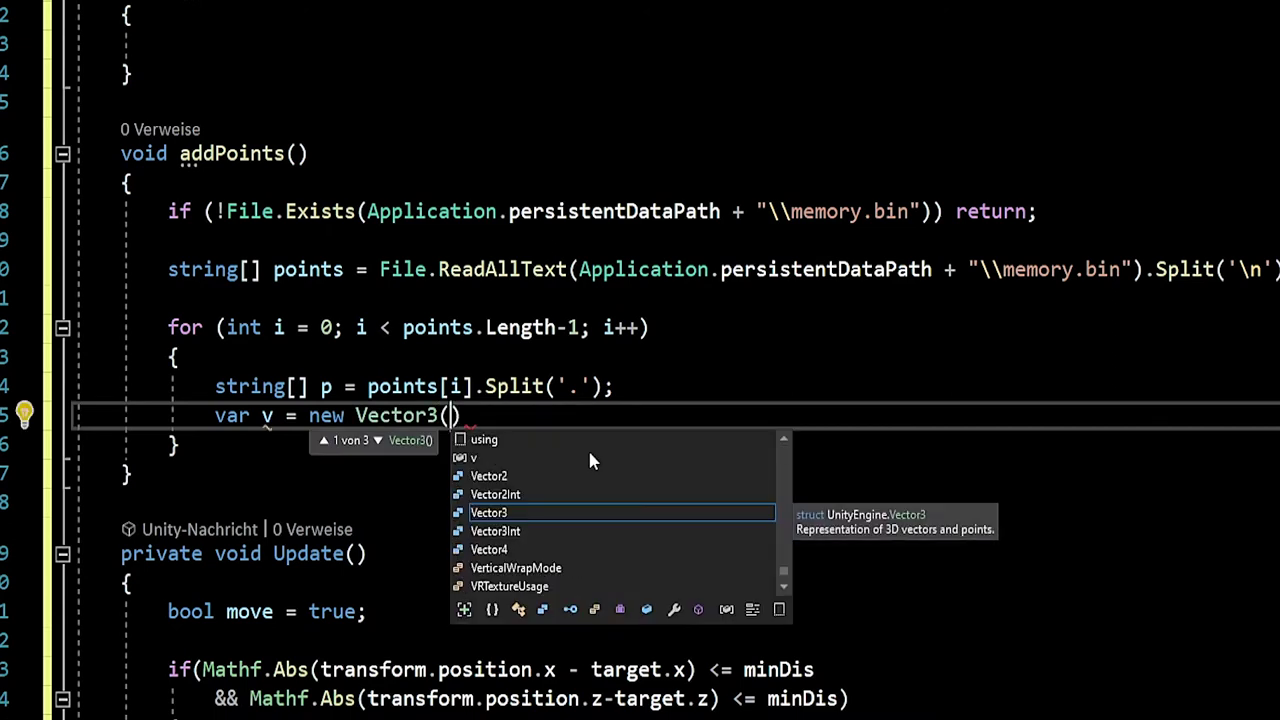
type("float.")
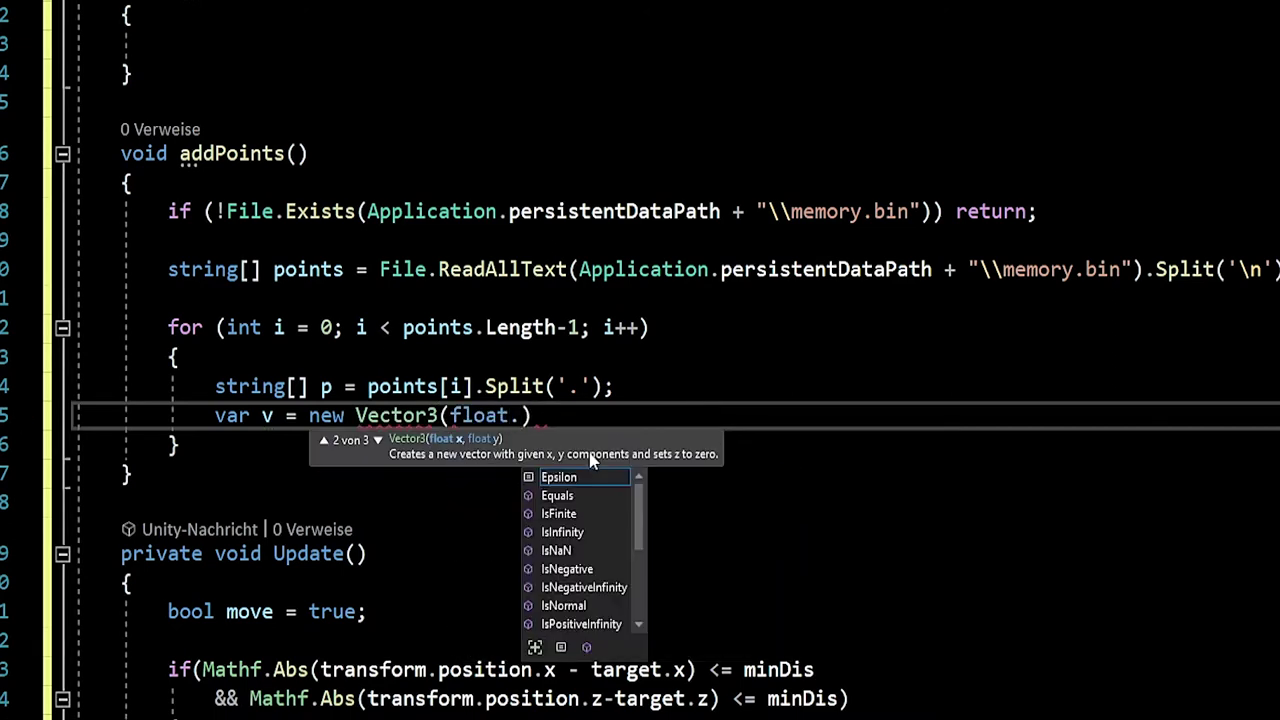
type("Pa")
key("Tab")
type("(")
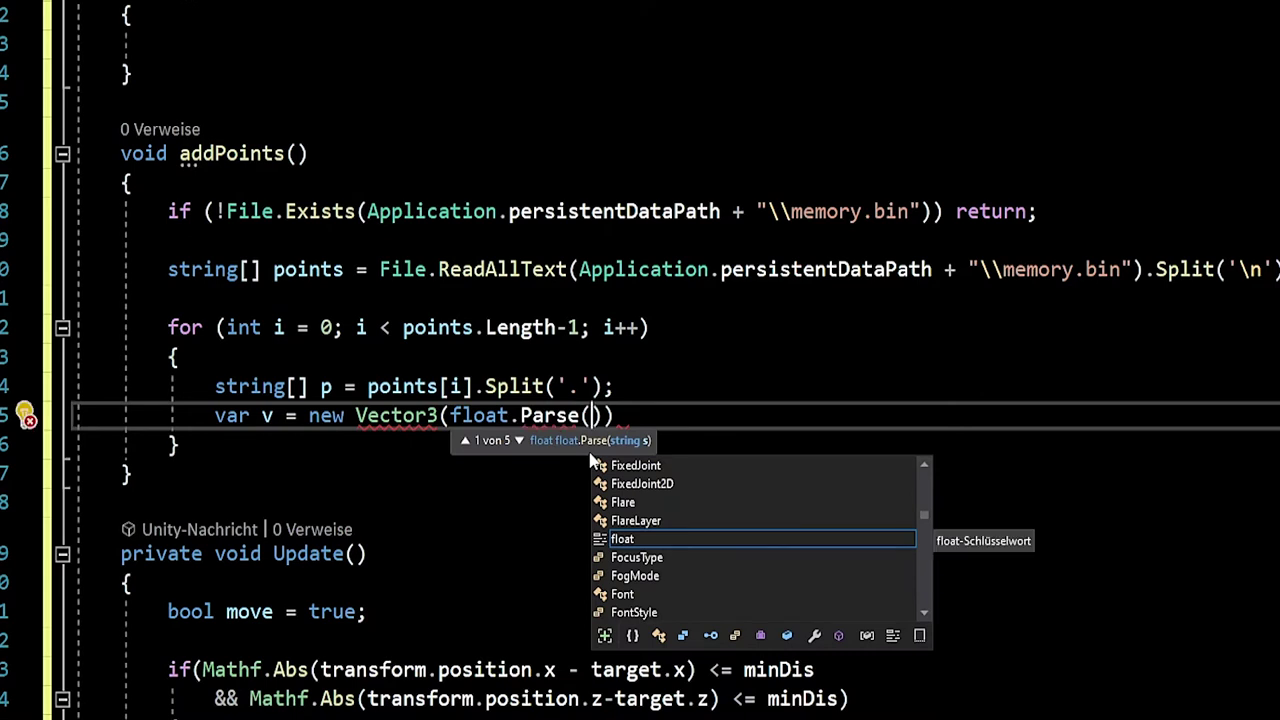
type("p")
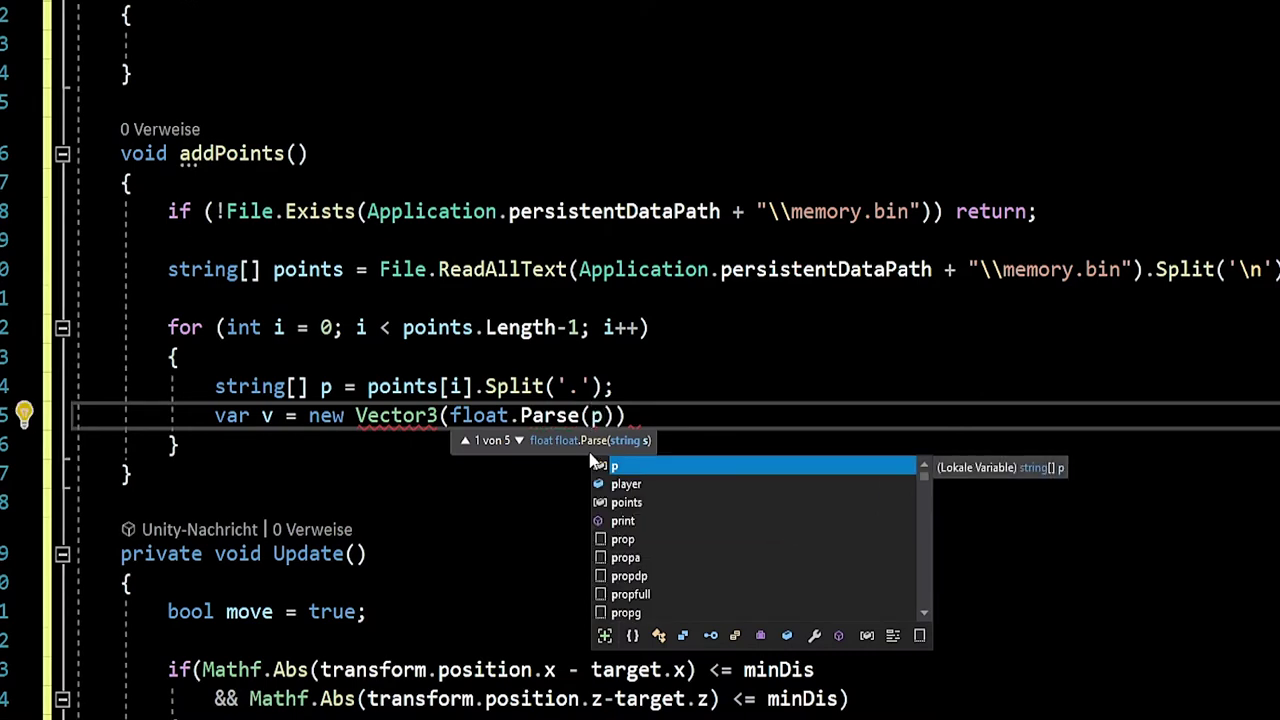
type("[0")
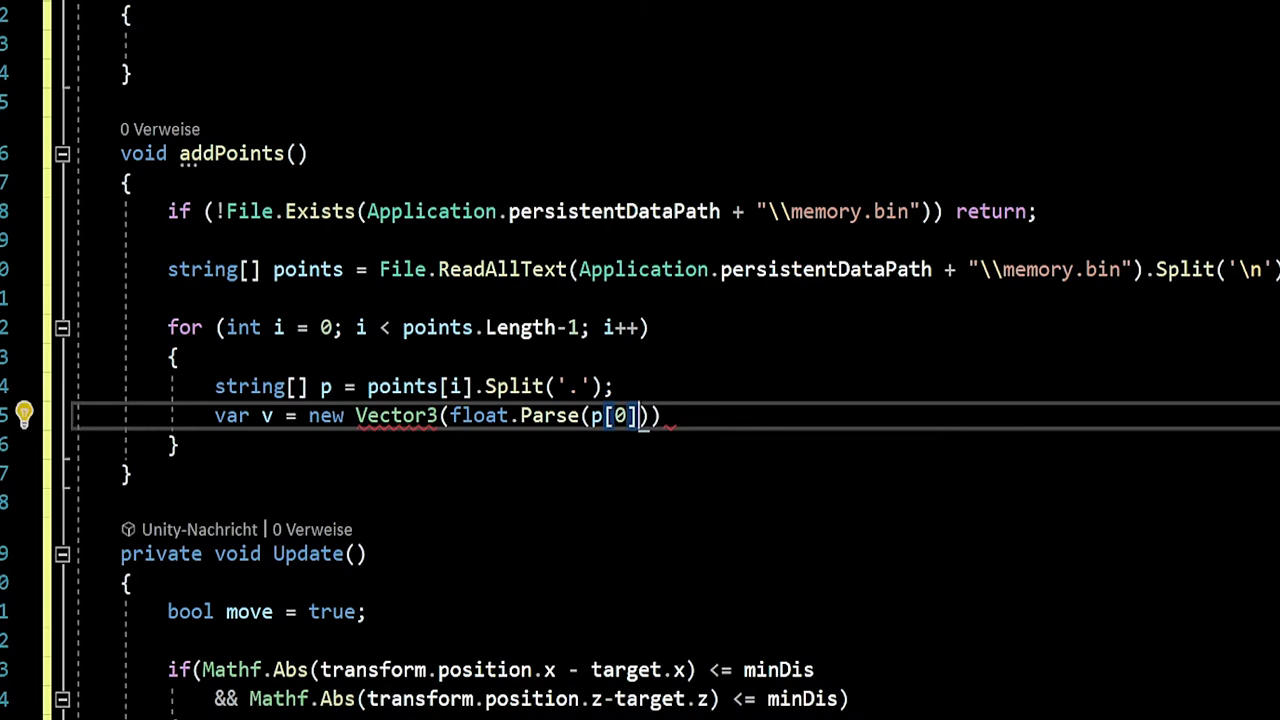
key("Right")
key("Right")
key("shift+Left")
key("shift+Left")
key("shift+Left")
key("shift+Left")
key("shift+Left")
key("shift+Left")
key("ctrl+c")
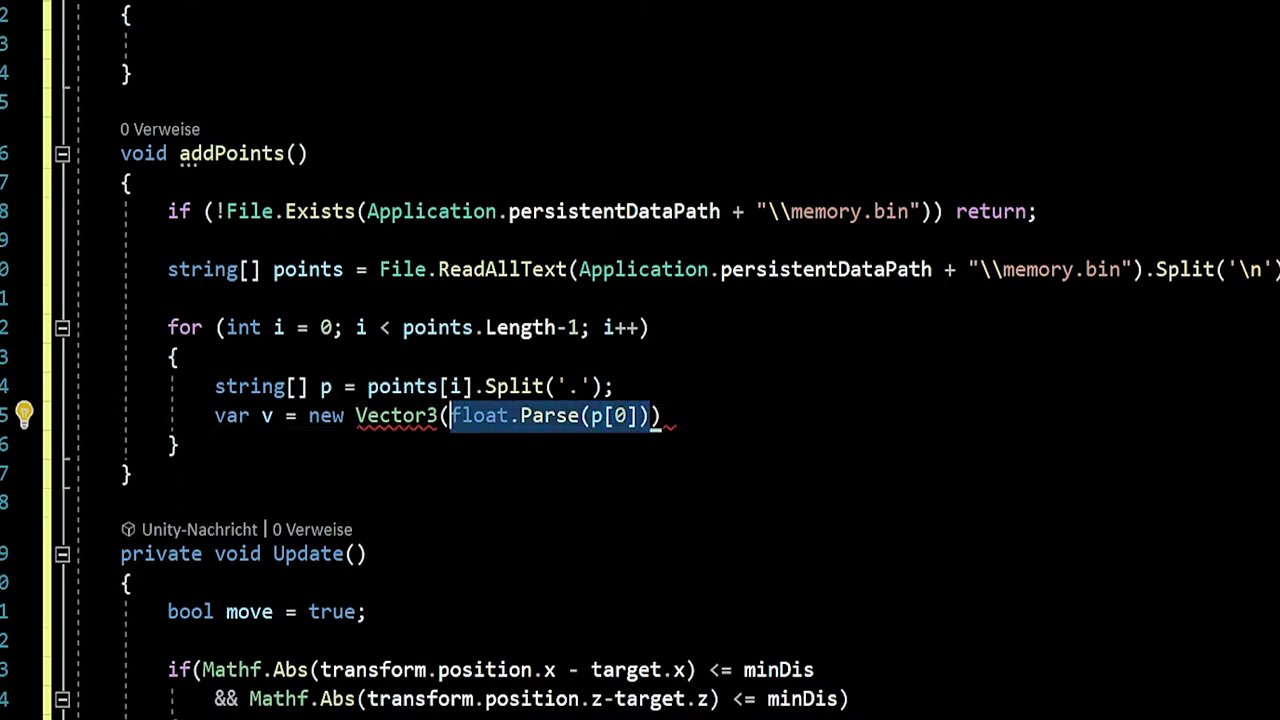
key("Right")
type(",")
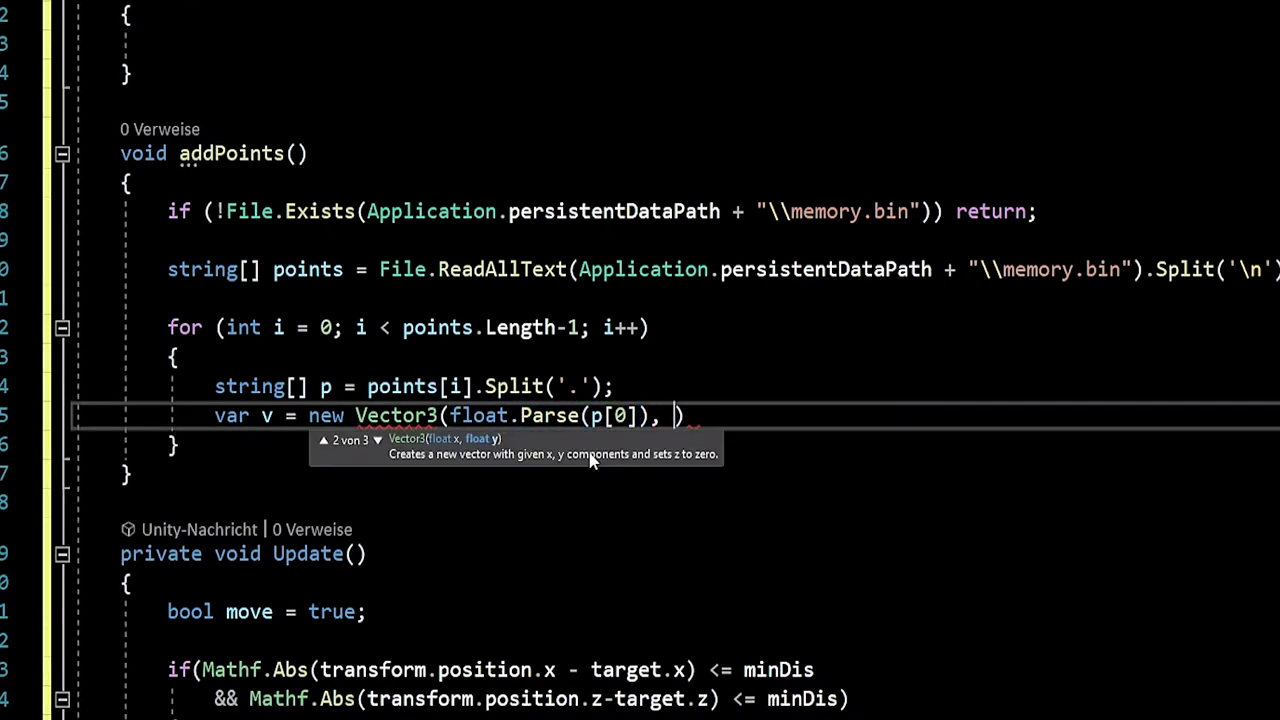
key("ctrl+v")
key("Left")
key("Left")
key("BackSpace")
type("1")
key("Right")
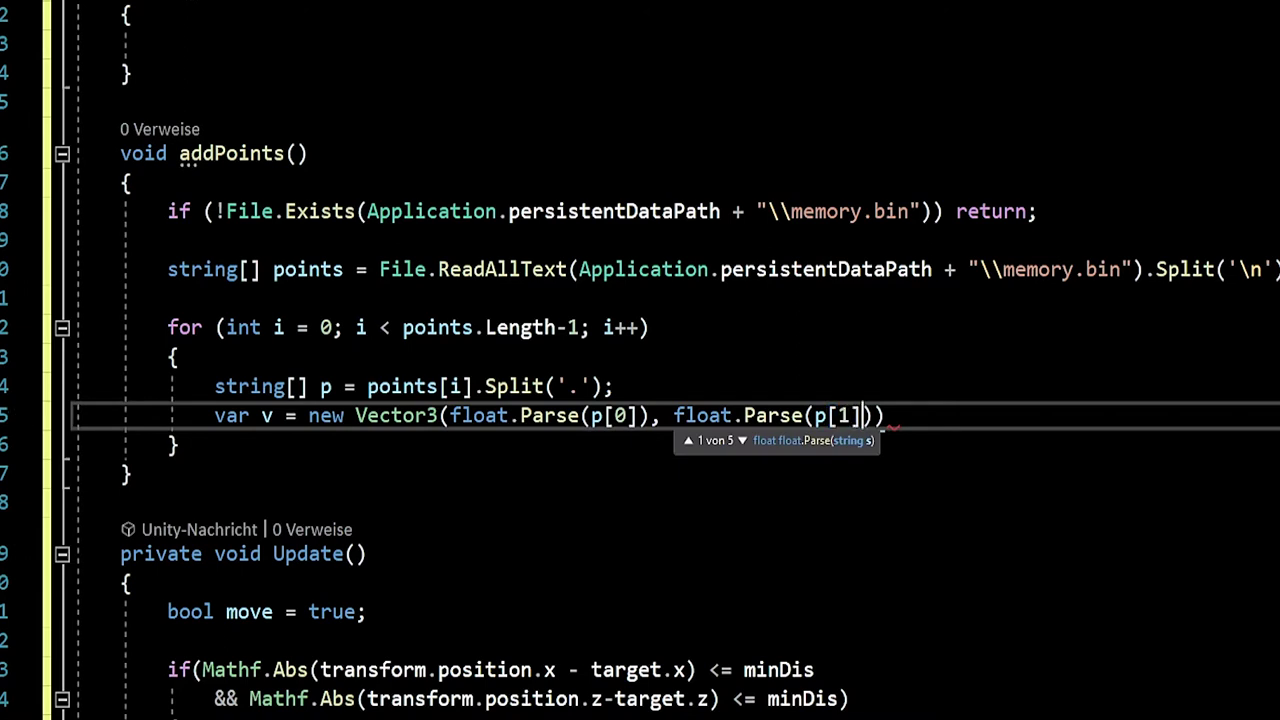
key("Right")
type(",")
key("ctrl+v")
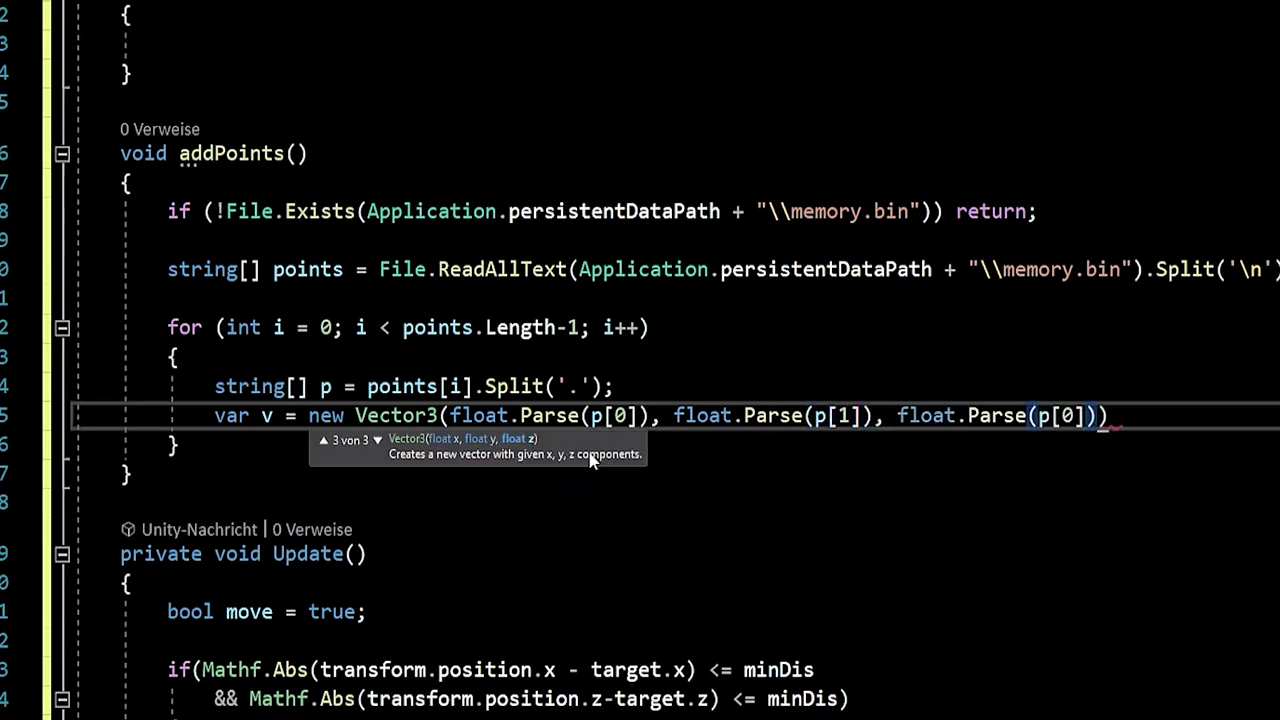
key("Left")
key("Left")
key("BackSpace")
type("2")
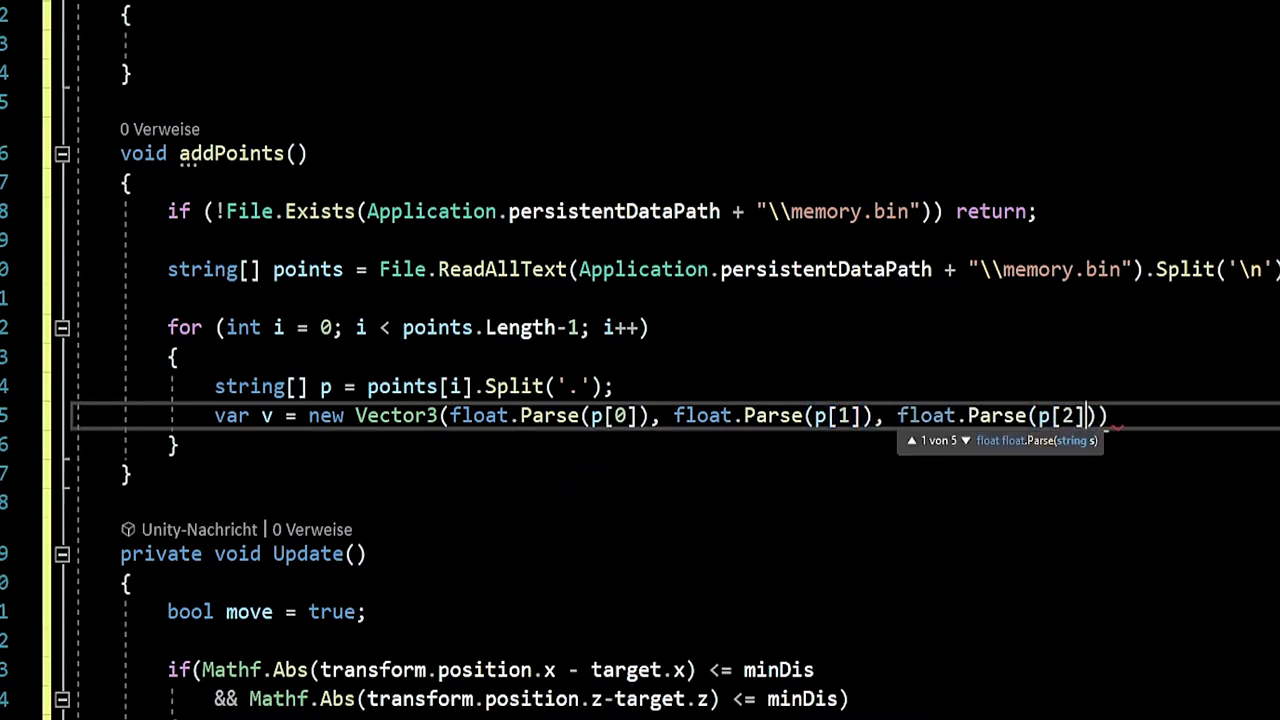
key("End")
type(";")
key("Return")
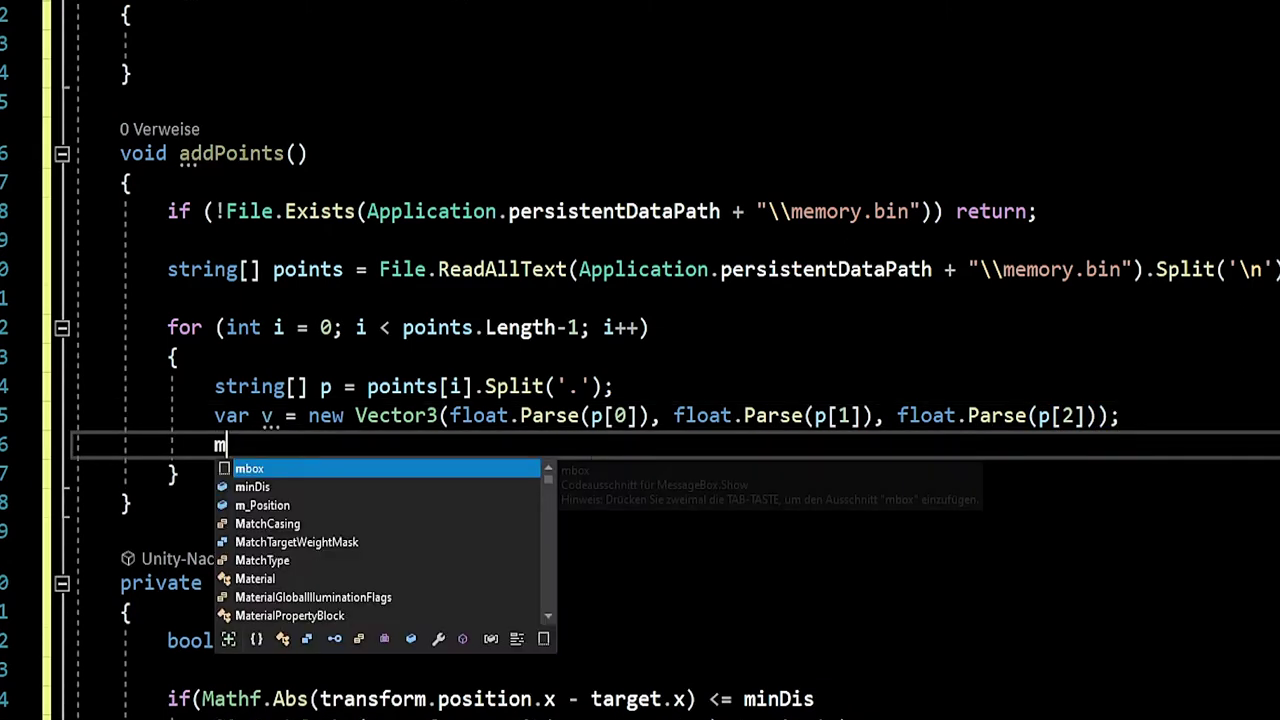
Add the parsed vector with m_Position.Add(v);.
type("_p")
key("Tab")
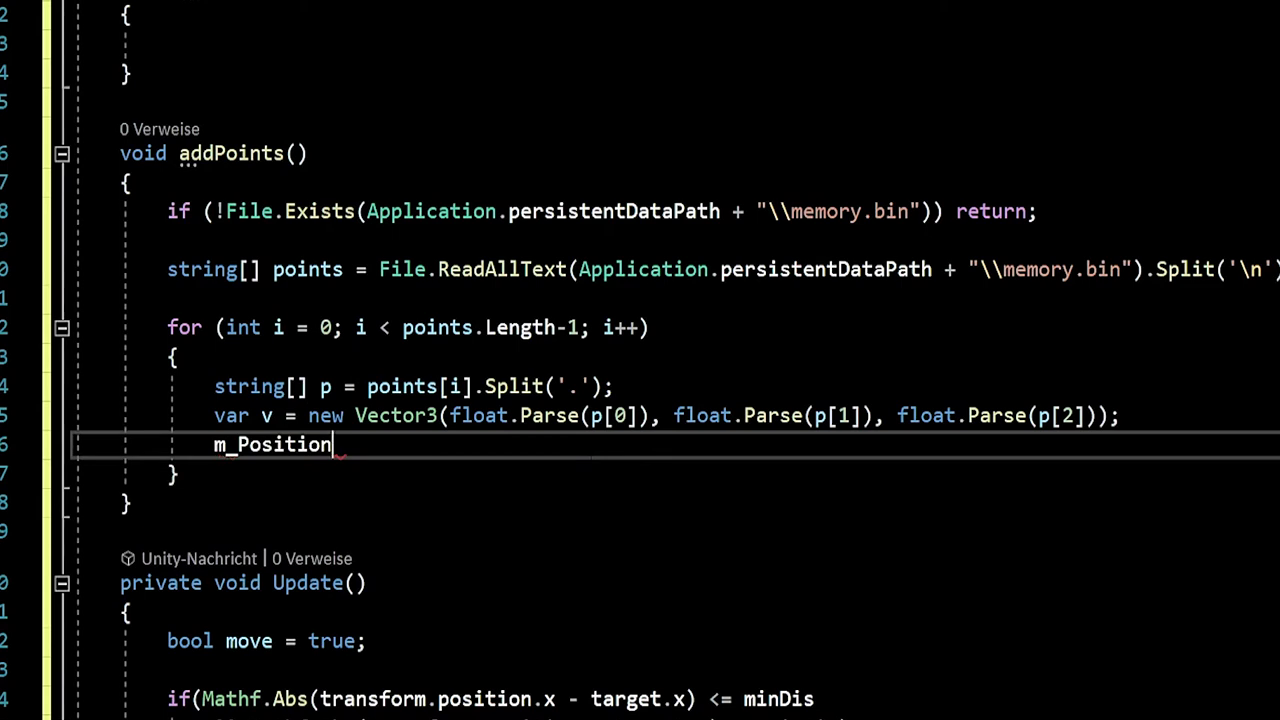
type("=")
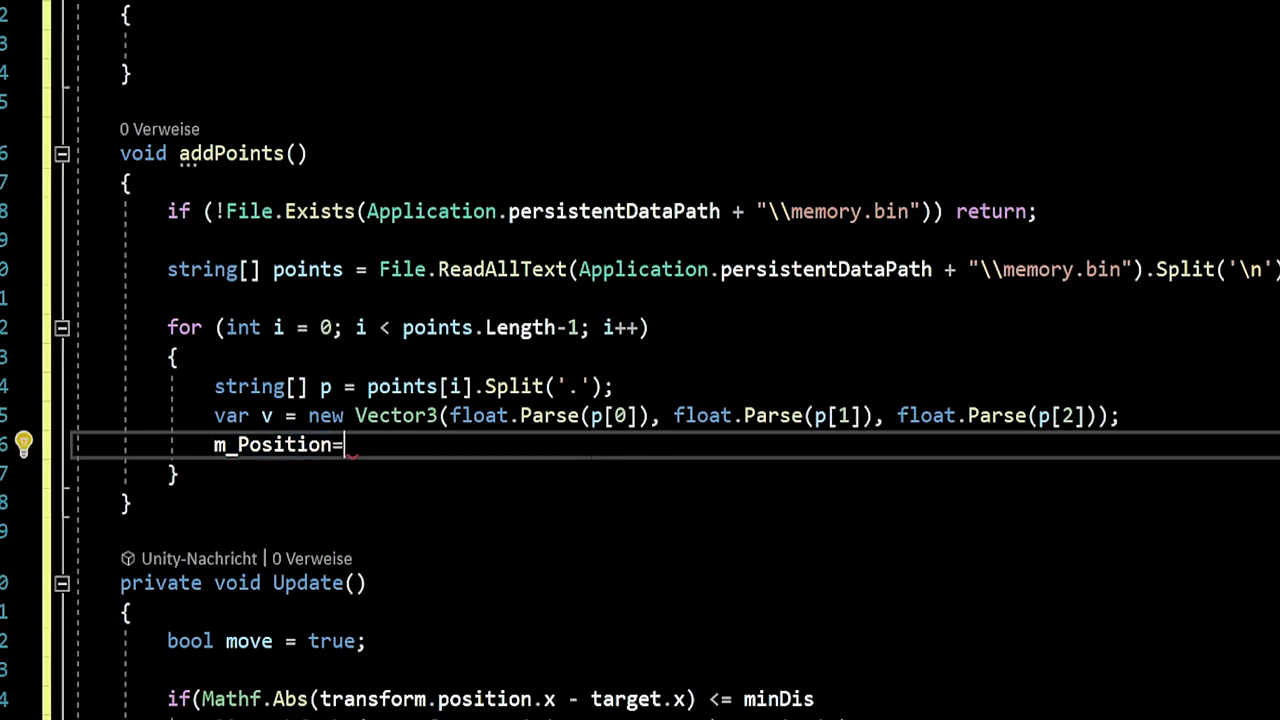
key("BackSpace")
type(".a")
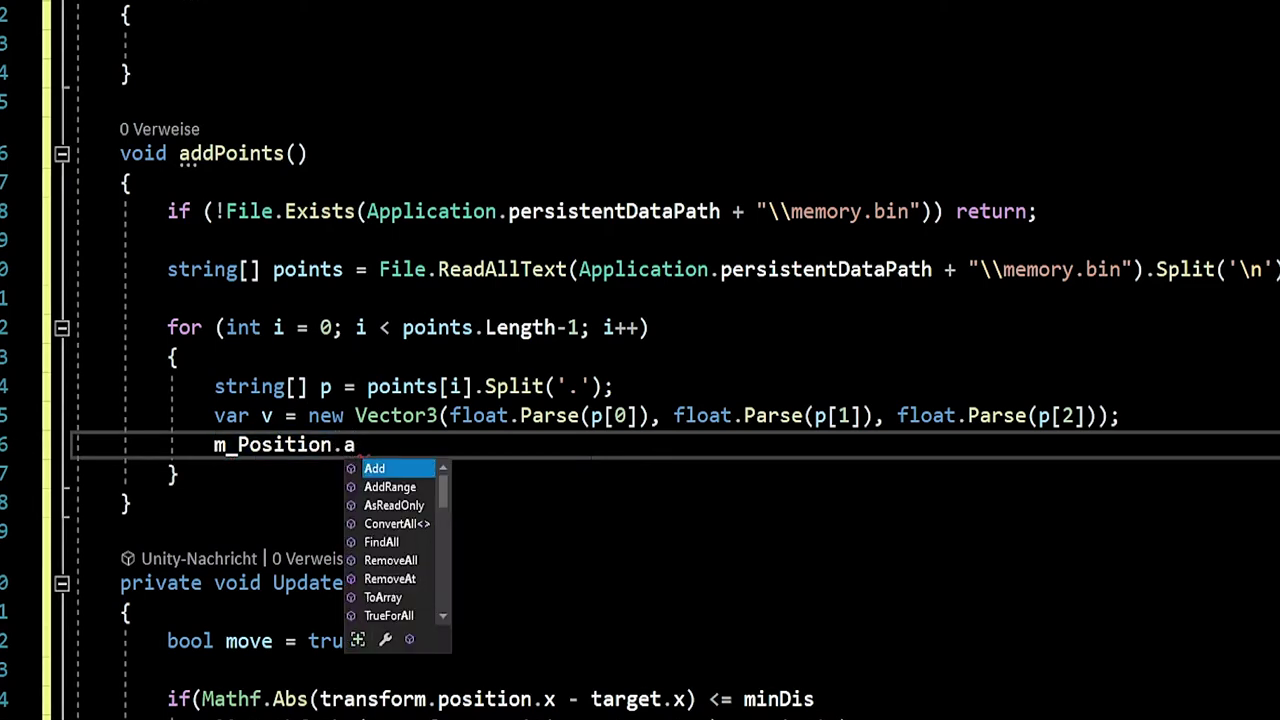
key("Tab")
type("(v)")
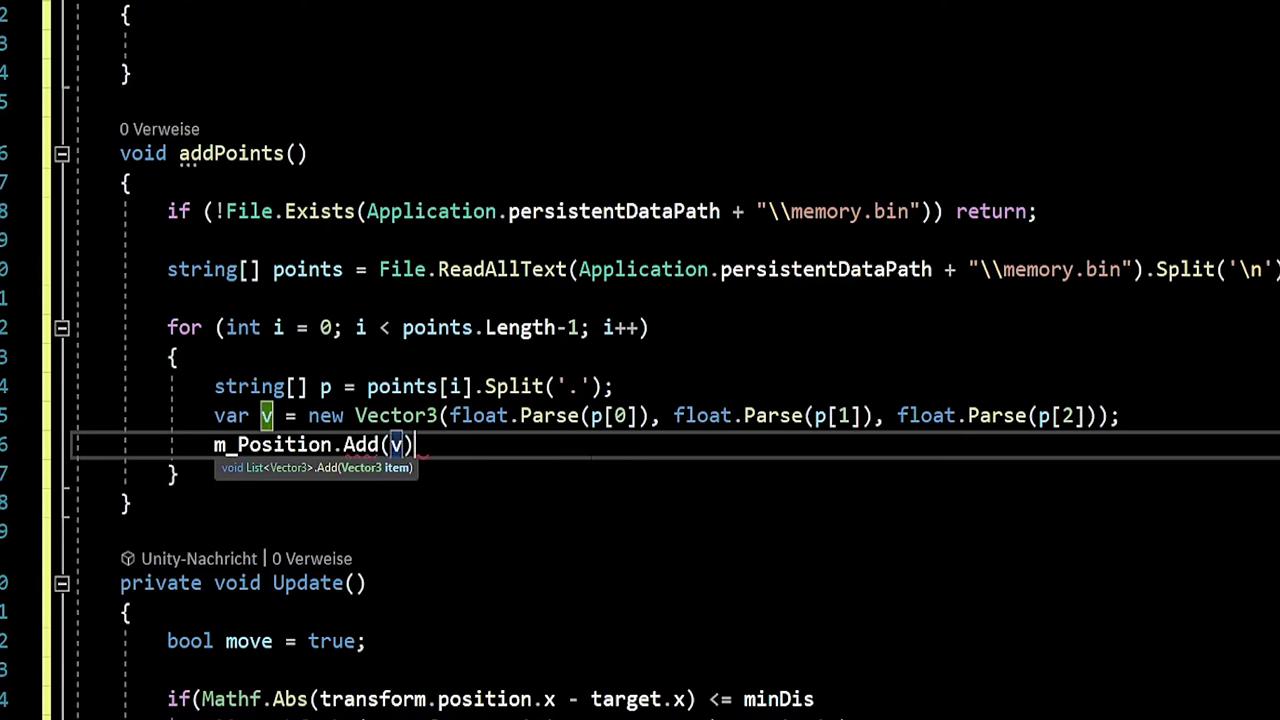
type(";")
Open blank lines below the loop and settle on the lower one.
key("Down")
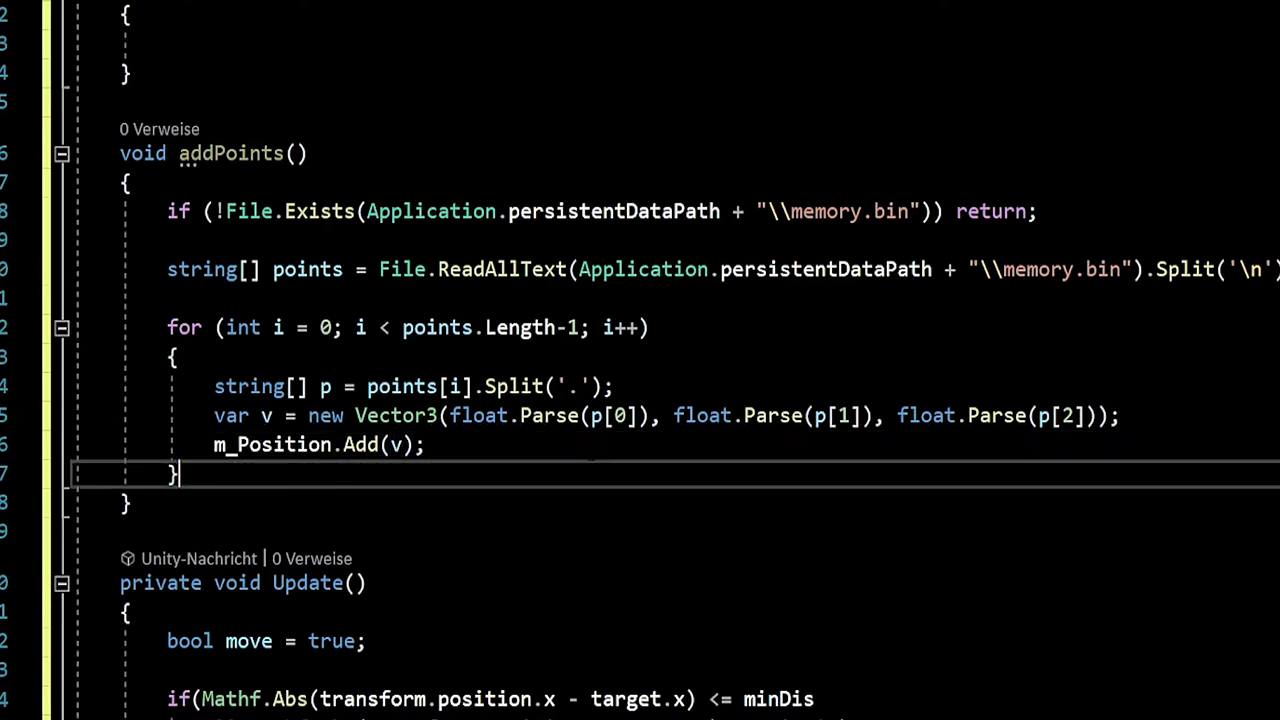
key("Return")
key("Return")
key("Up")
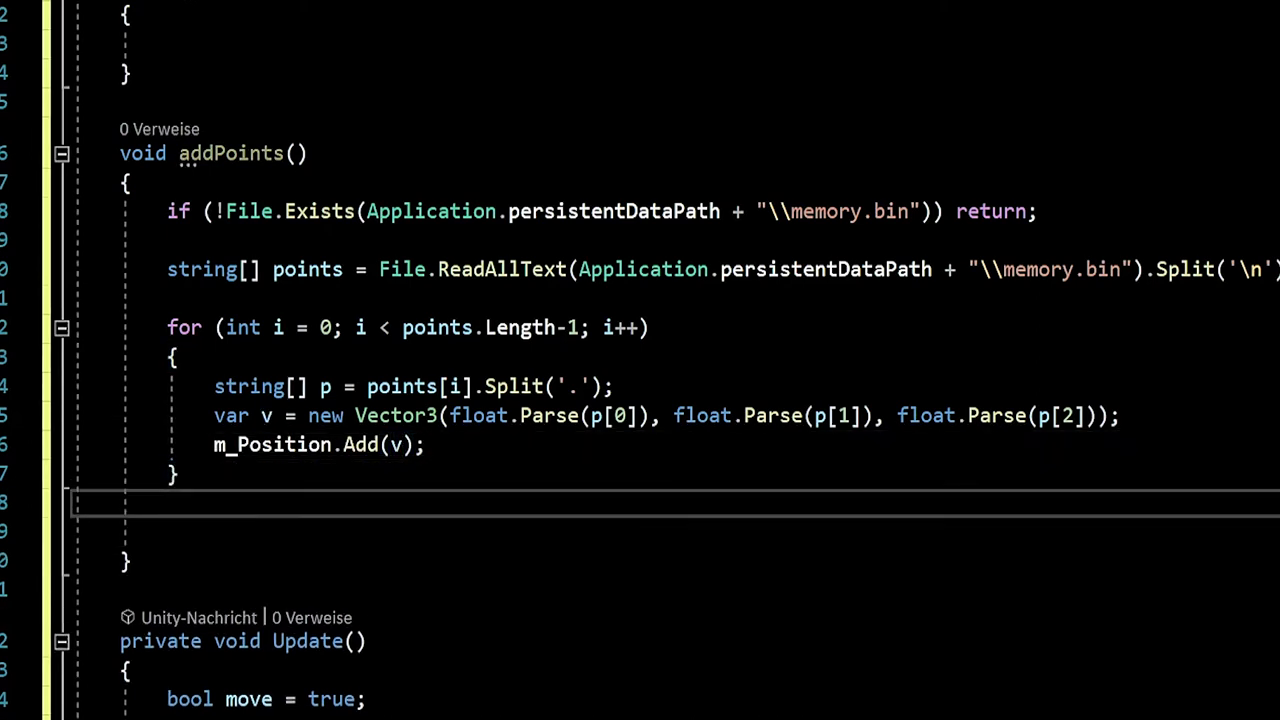
key("Down")
key("Up")
key("Down")
key("Up")
key("Down")
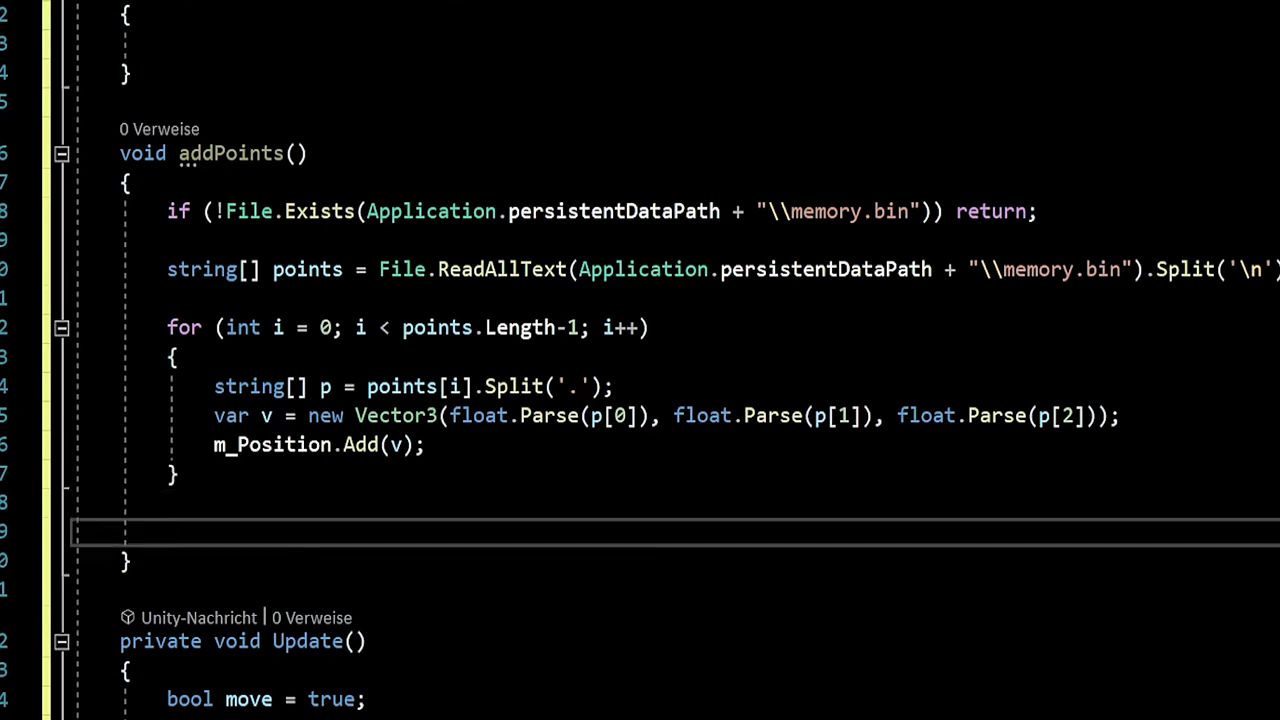
key("Up")
key("Down")
key("Up")
key("Down")
key("Up")
key("Down")
key("Up")
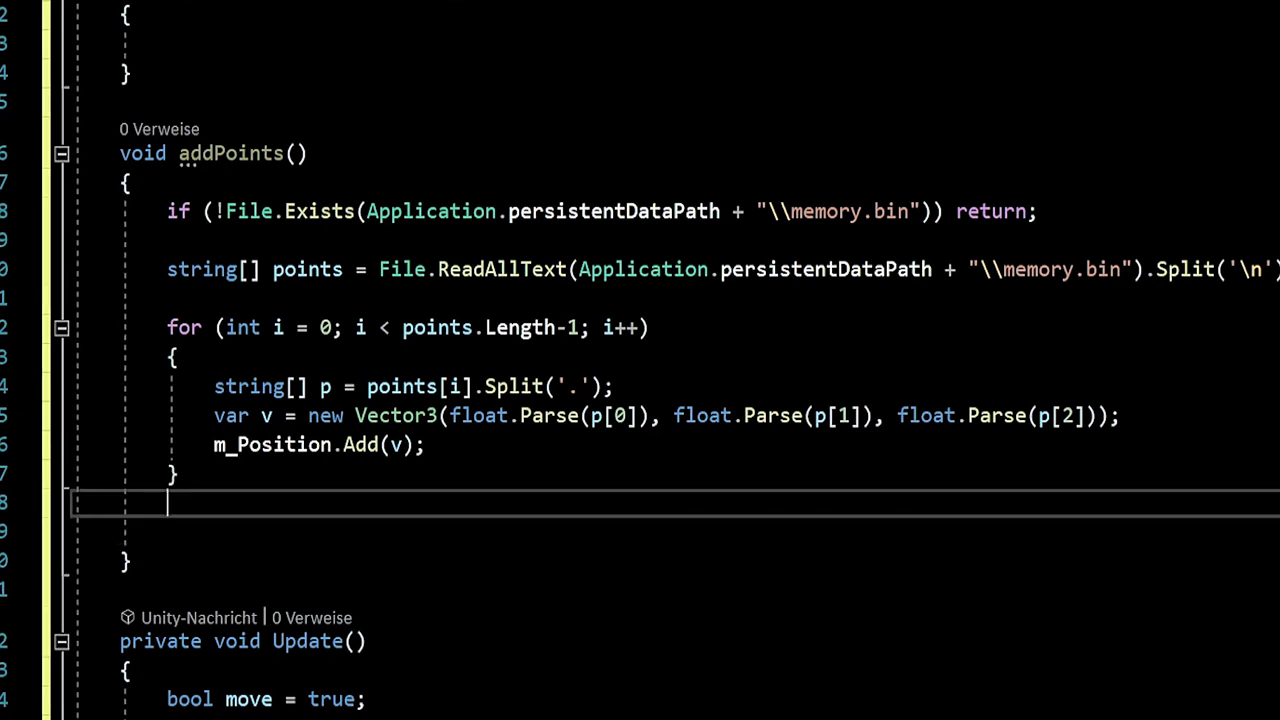
key("Down")
key("Up")
key("Down")
key("Up")
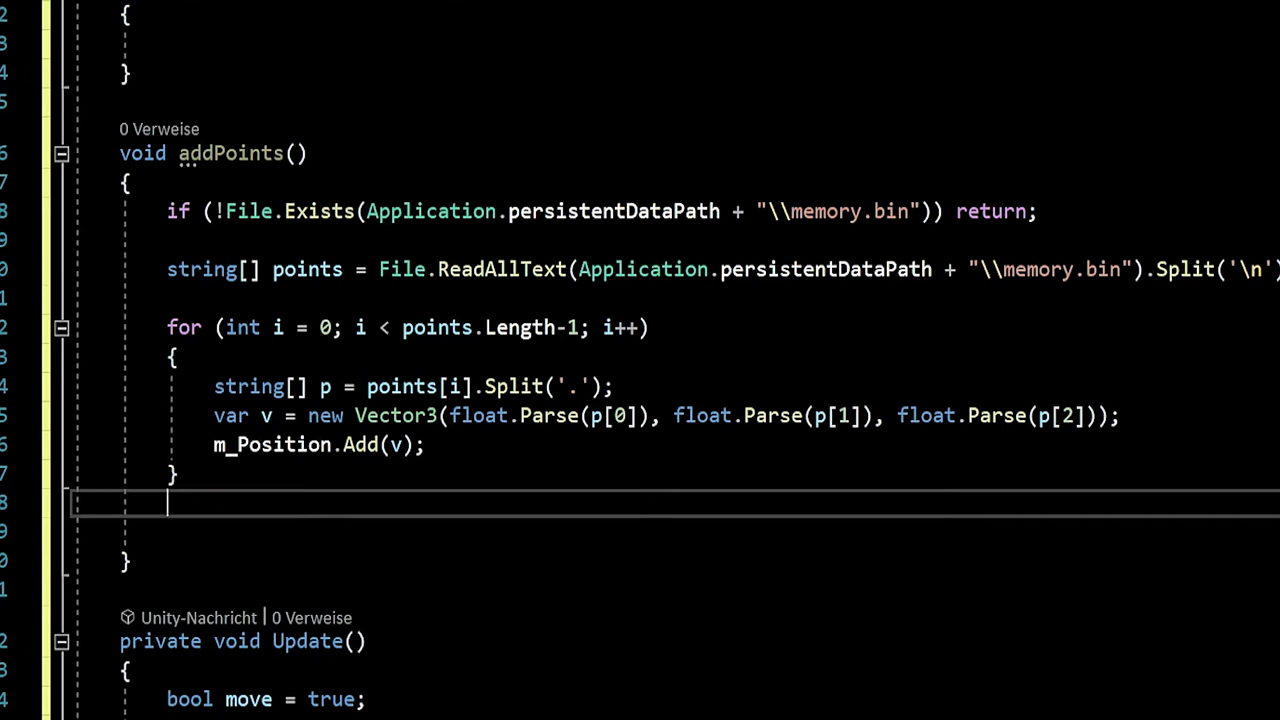
key("Down")
Set on_memory = true; after the loading loop.
type("on_")
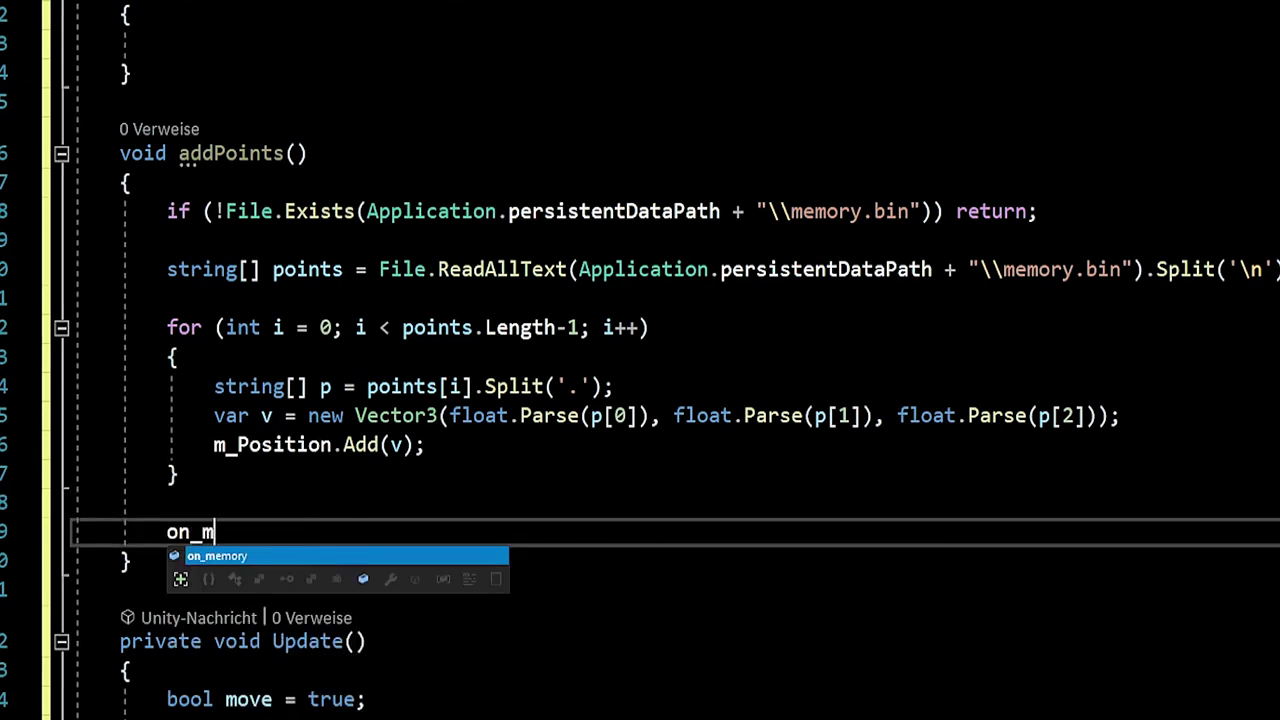
key("Tab")
type("= true;")
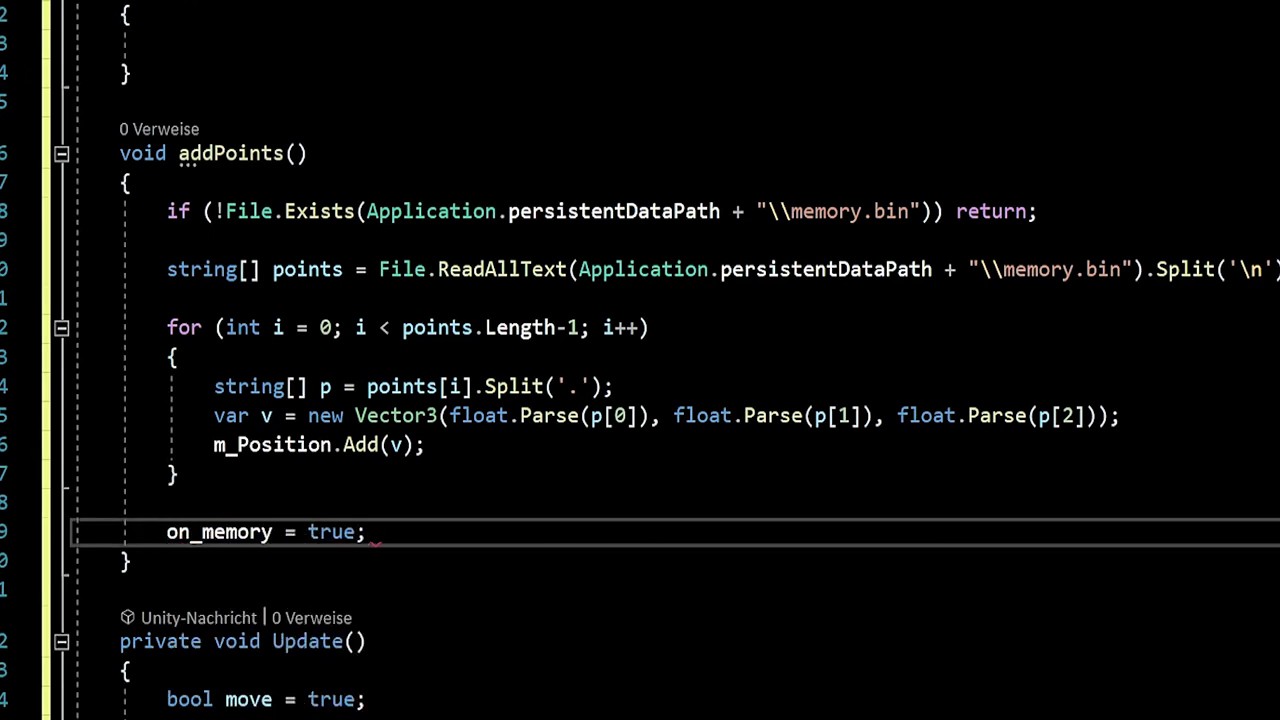
key("Return")
key("Return")
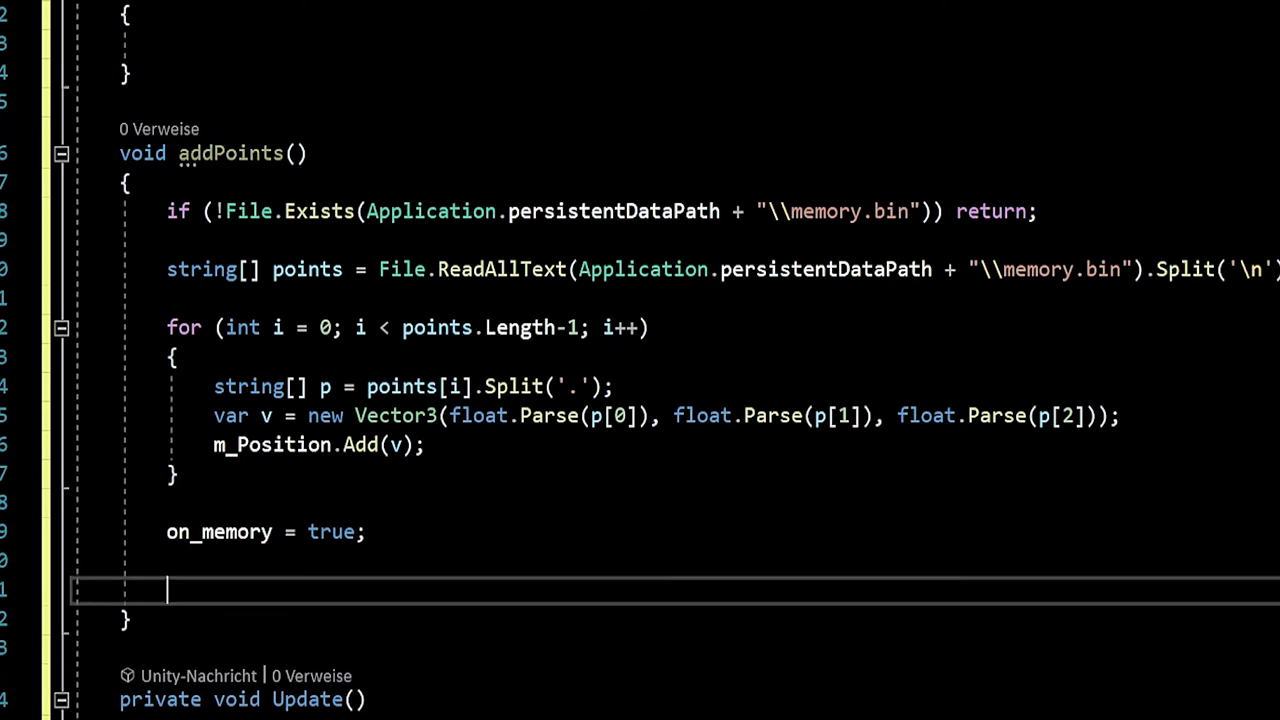
Add a for loop over m_Position.Count that calls p_buffer.Add(m_Position[i]);.
type("for")
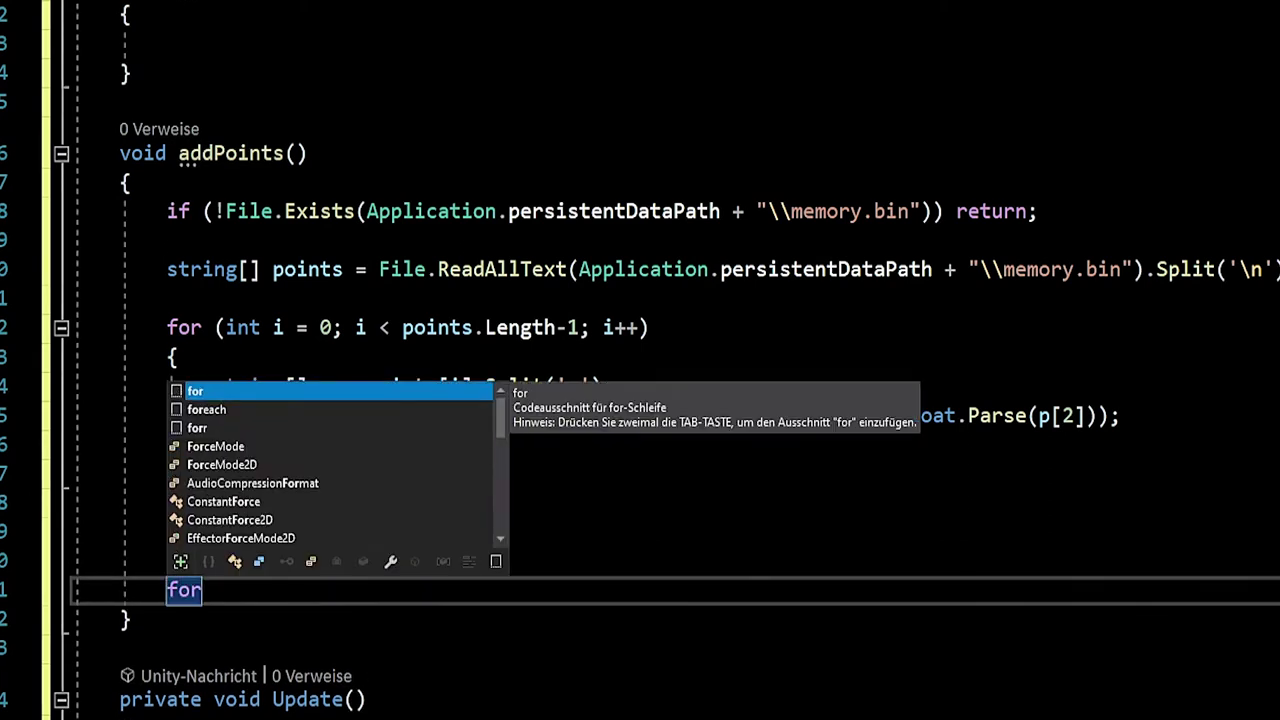
key("Tab")
key("Tab")
key("Tab")
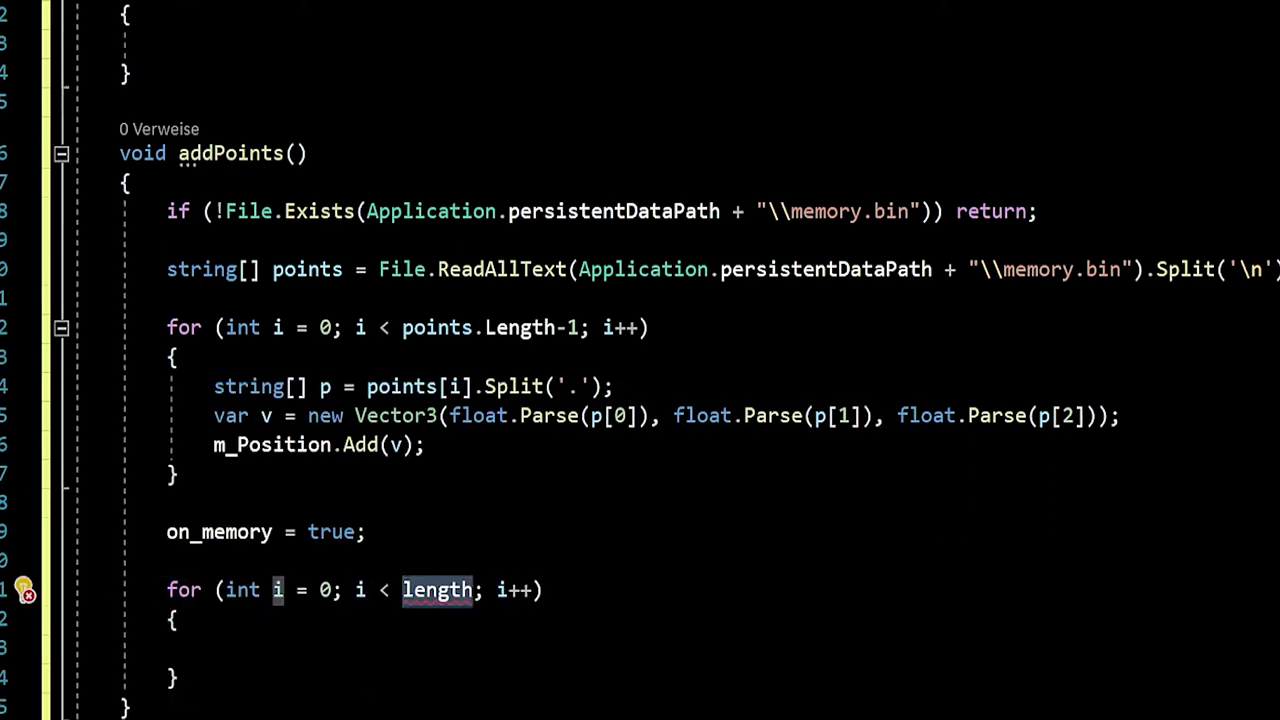
type("m")
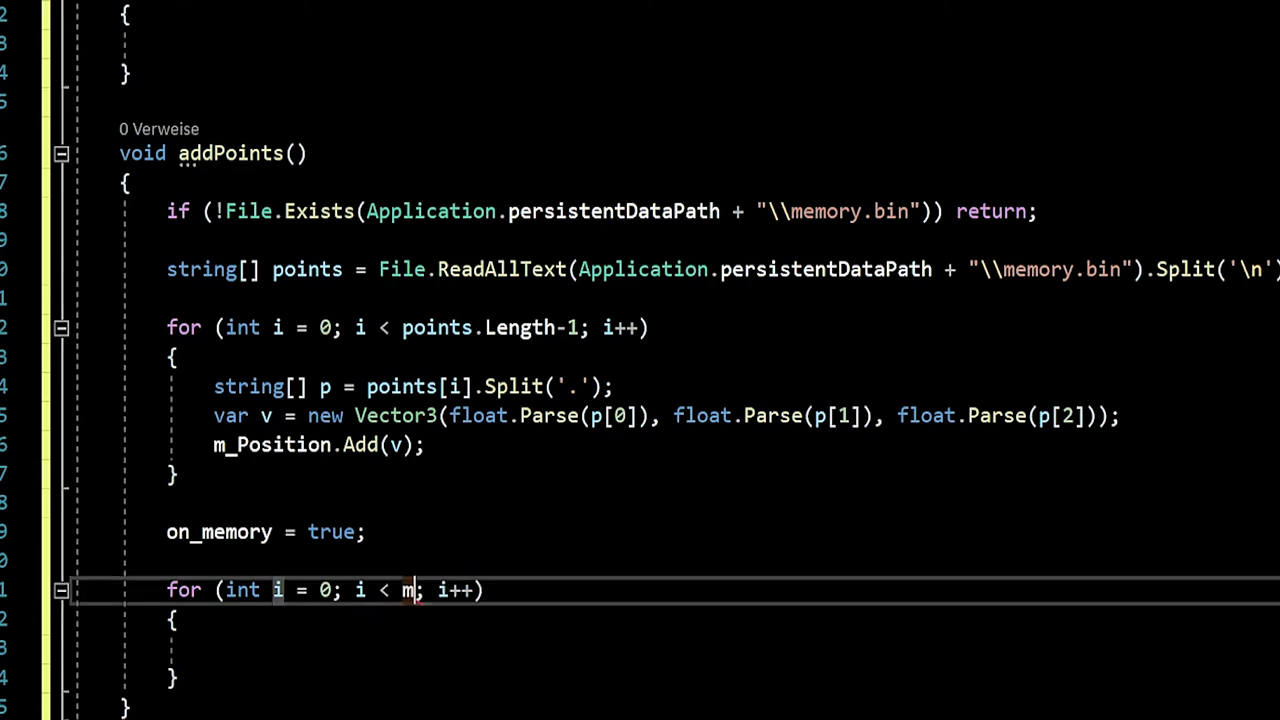
type("_p")
key("Tab")
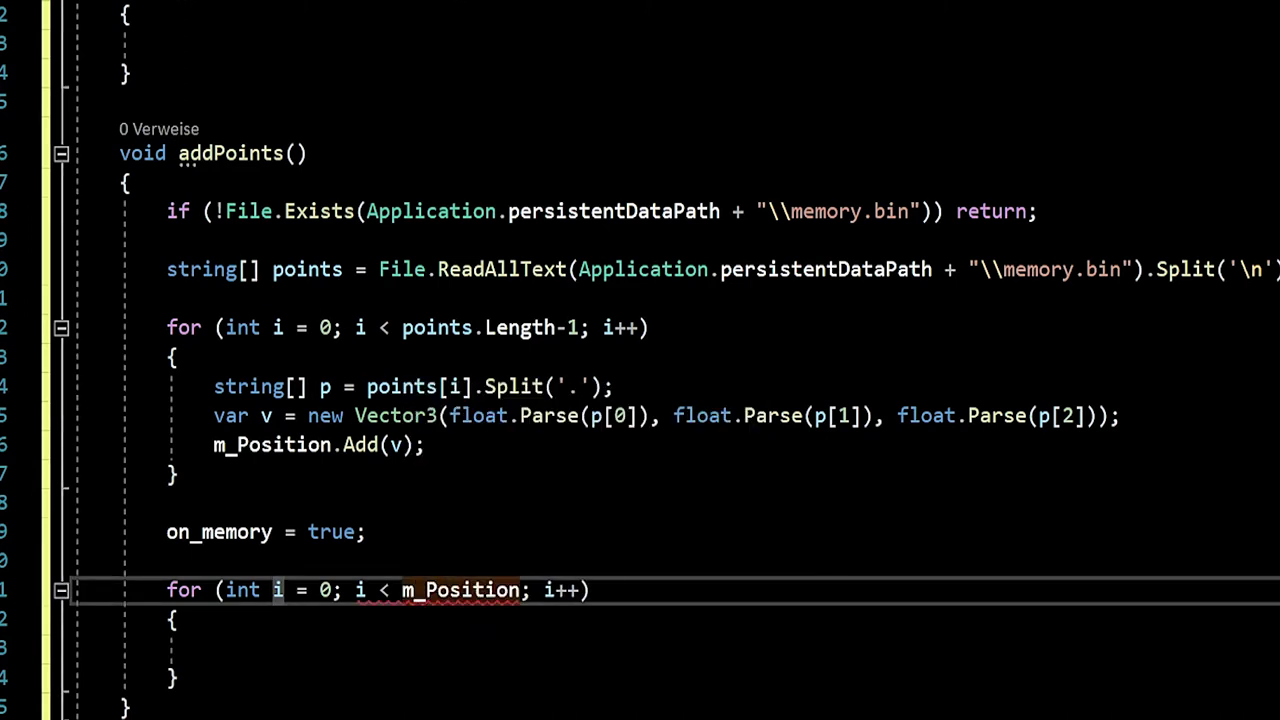
type(".Cou")
key("Tab")
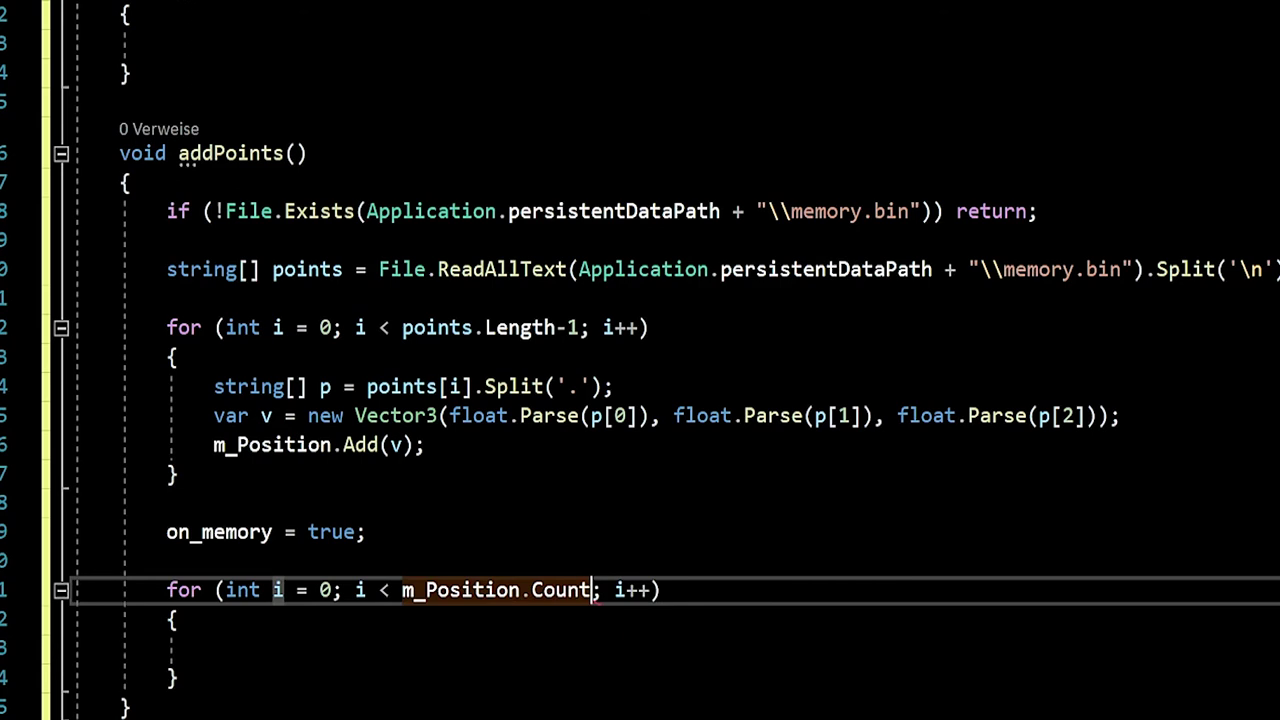
key("Return")
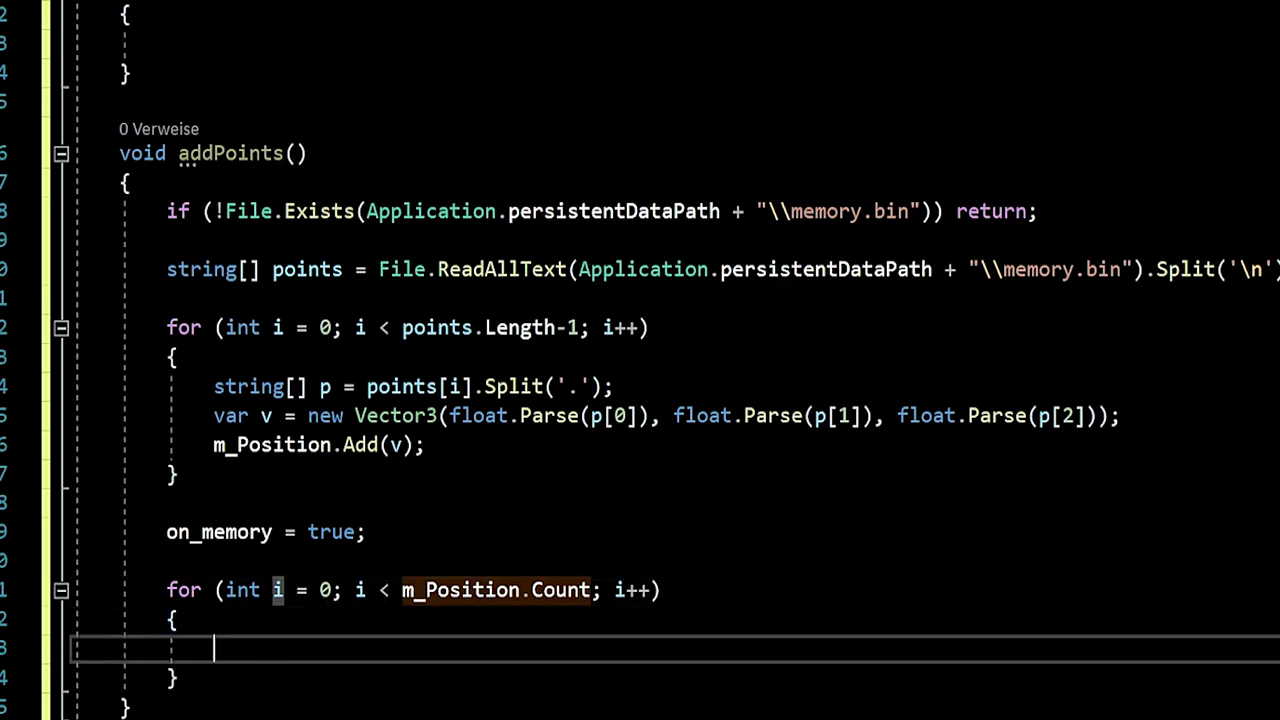
type("p_")
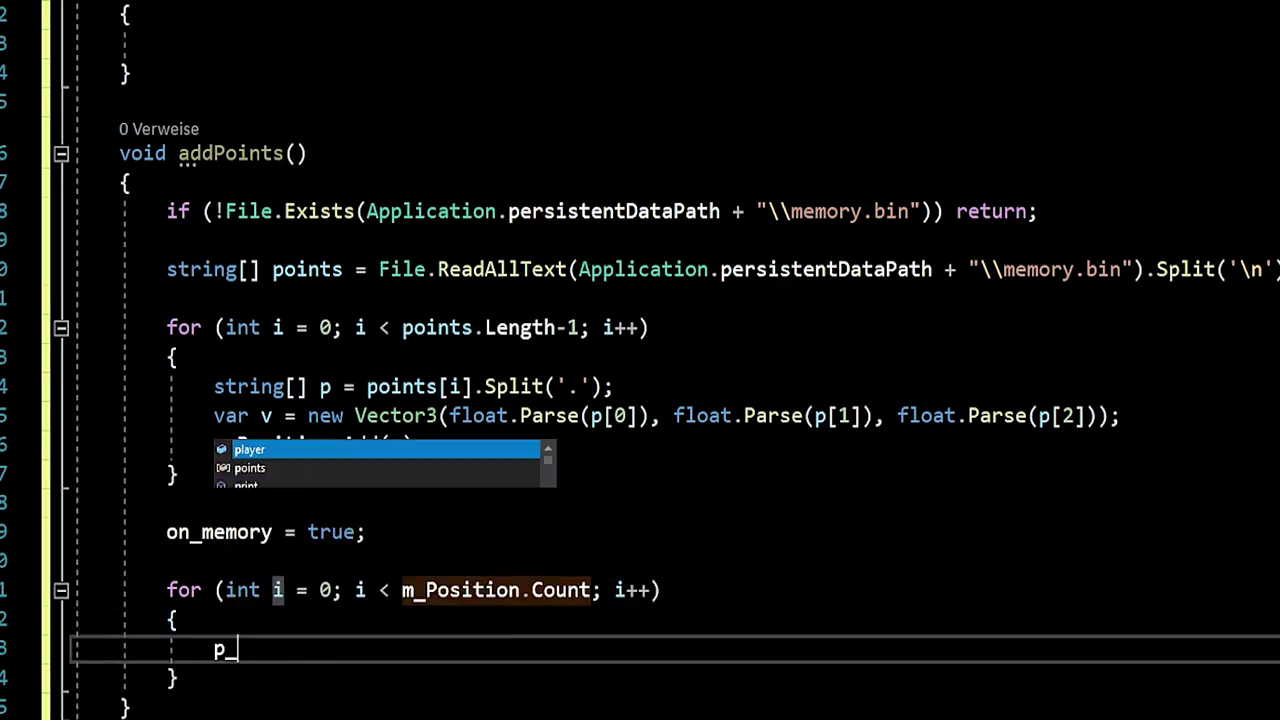
type("b")
key("Tab")
type(".")
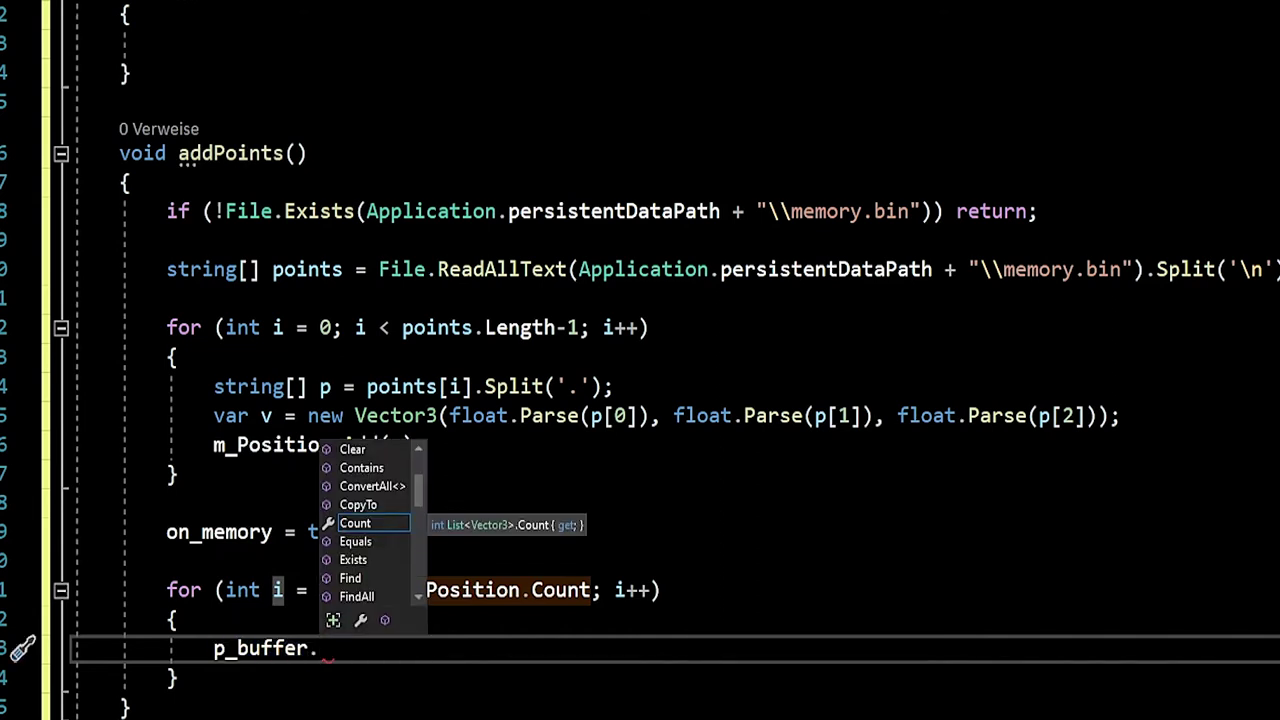
type("add(")
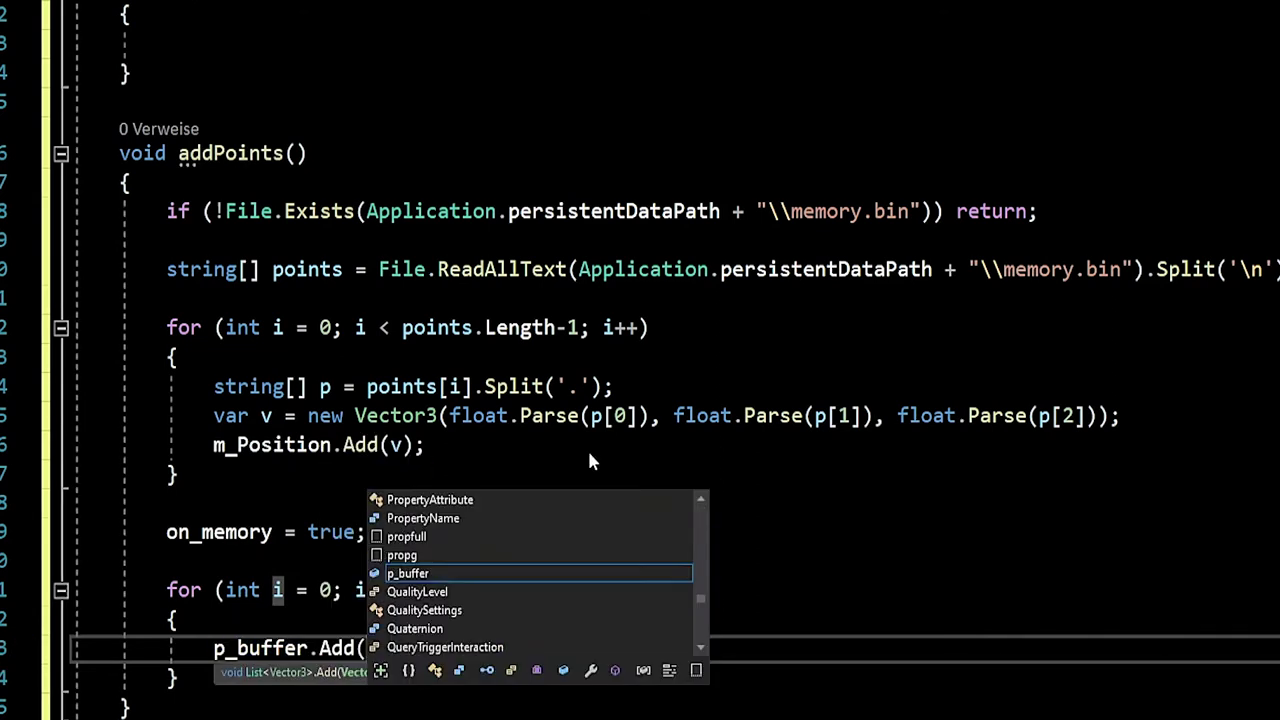
type("m_p")
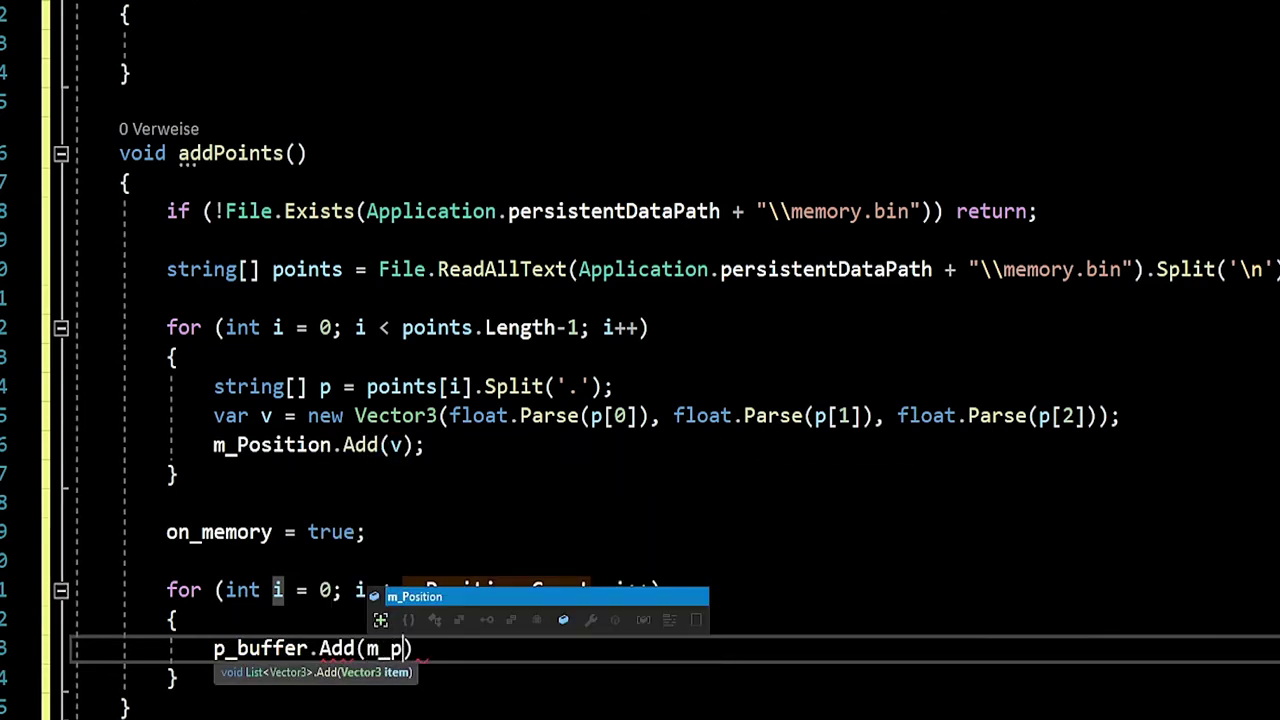
key("Tab")
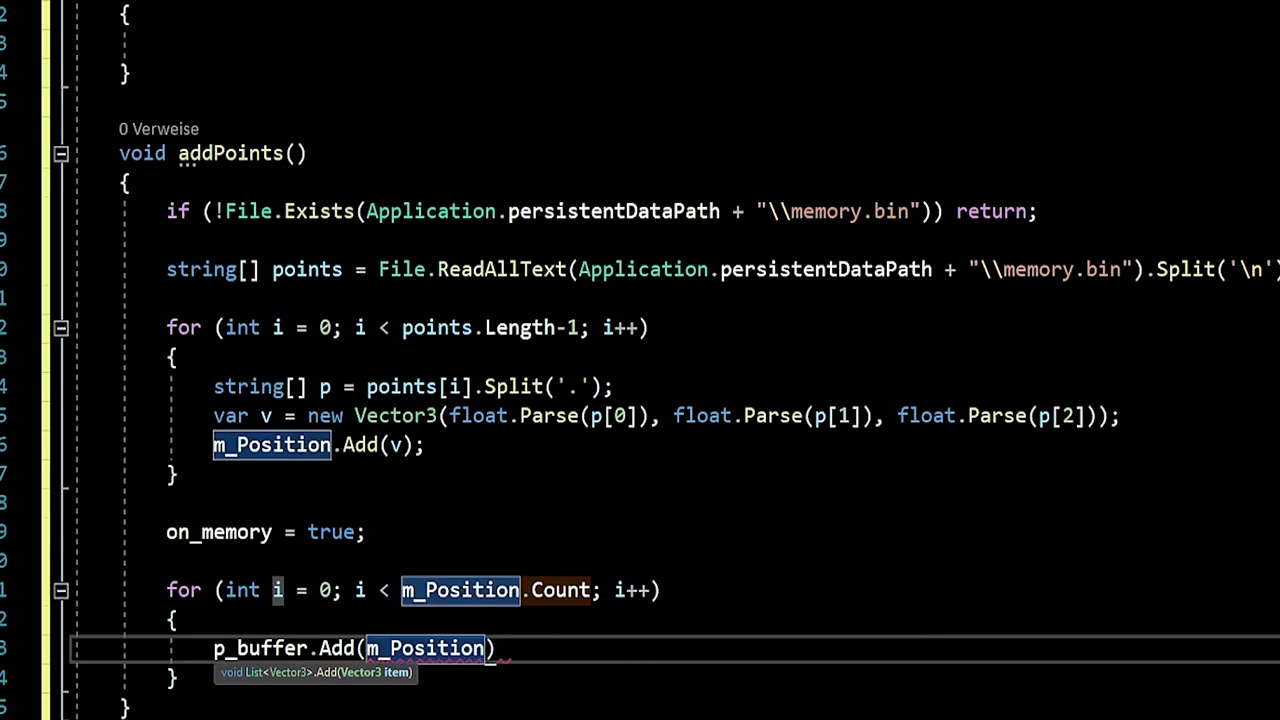
type("[o")
key("BackSpace")
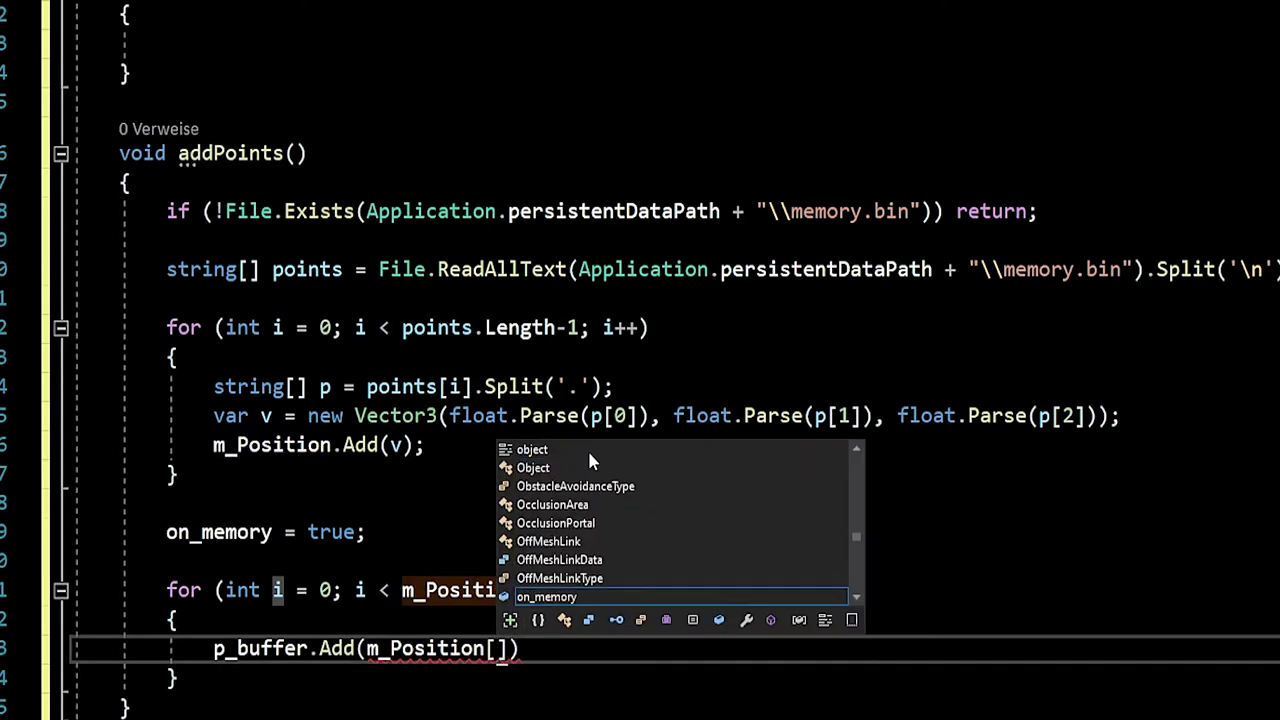
type("i]);")
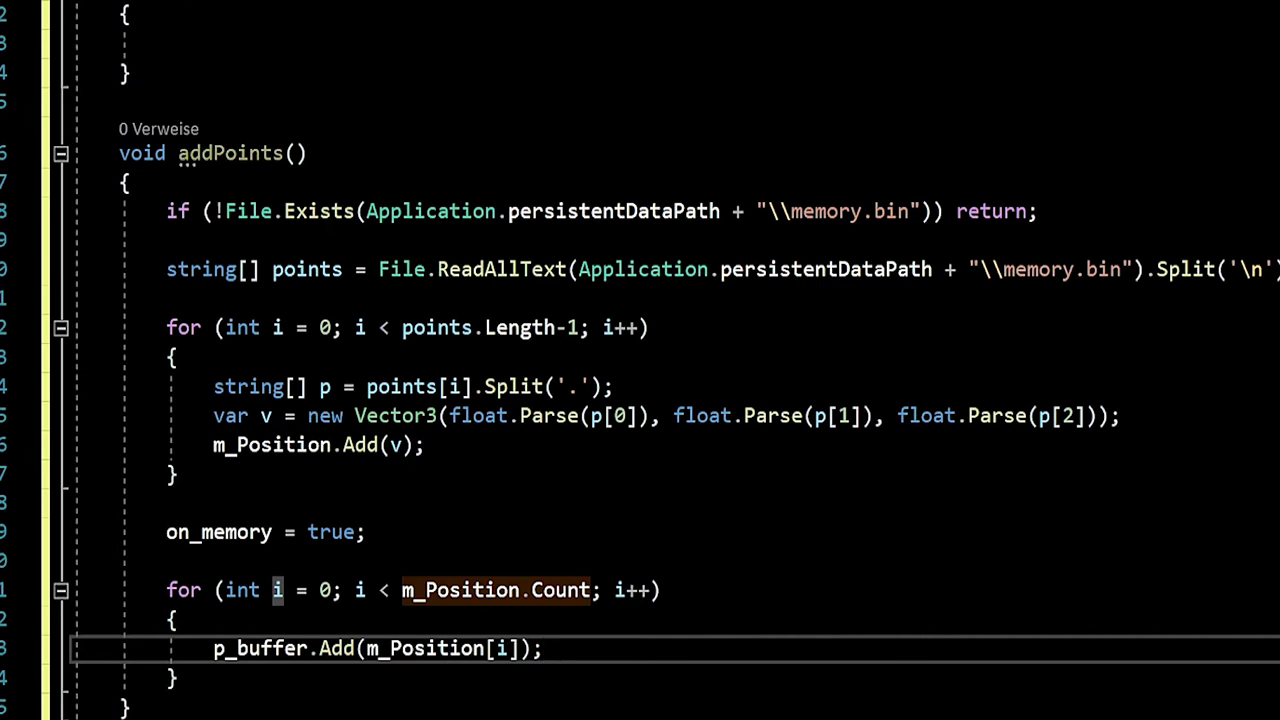
key("Up")
key("Up")
key("ctrl+Return")
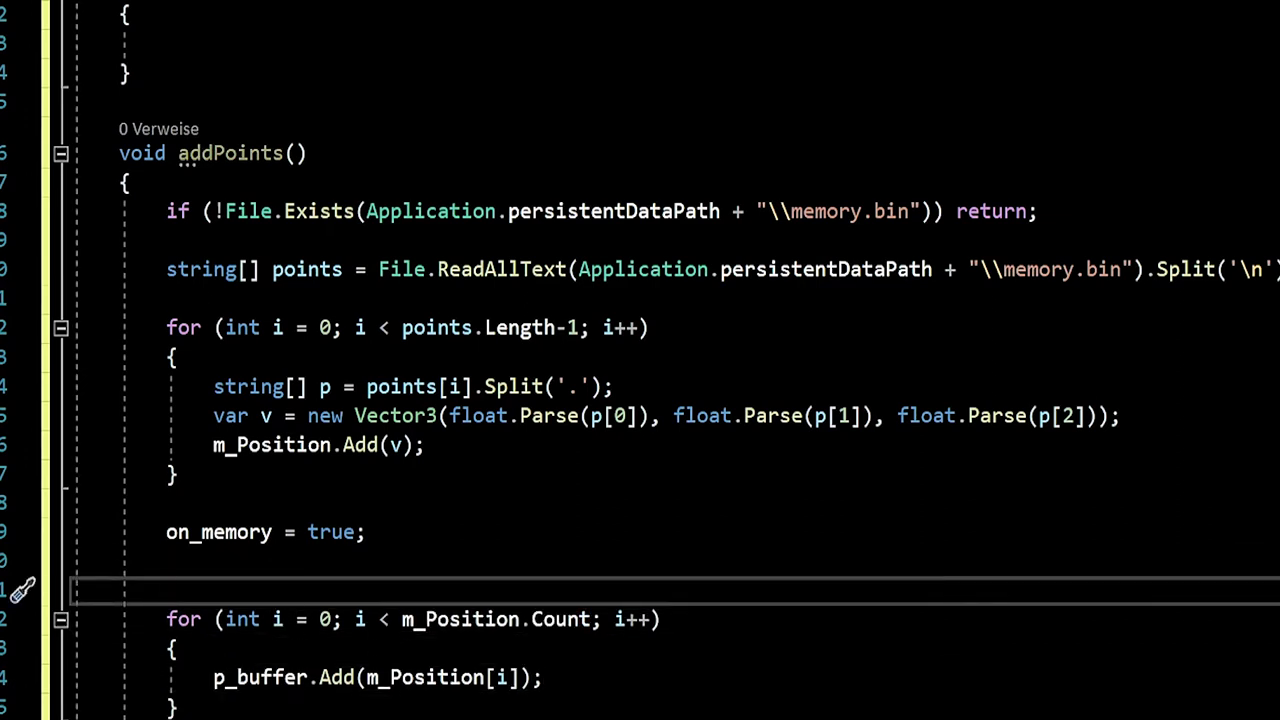
Write the assignment p_buffer = m_Position; in addPoints.
type("p_b")
key("Tab")
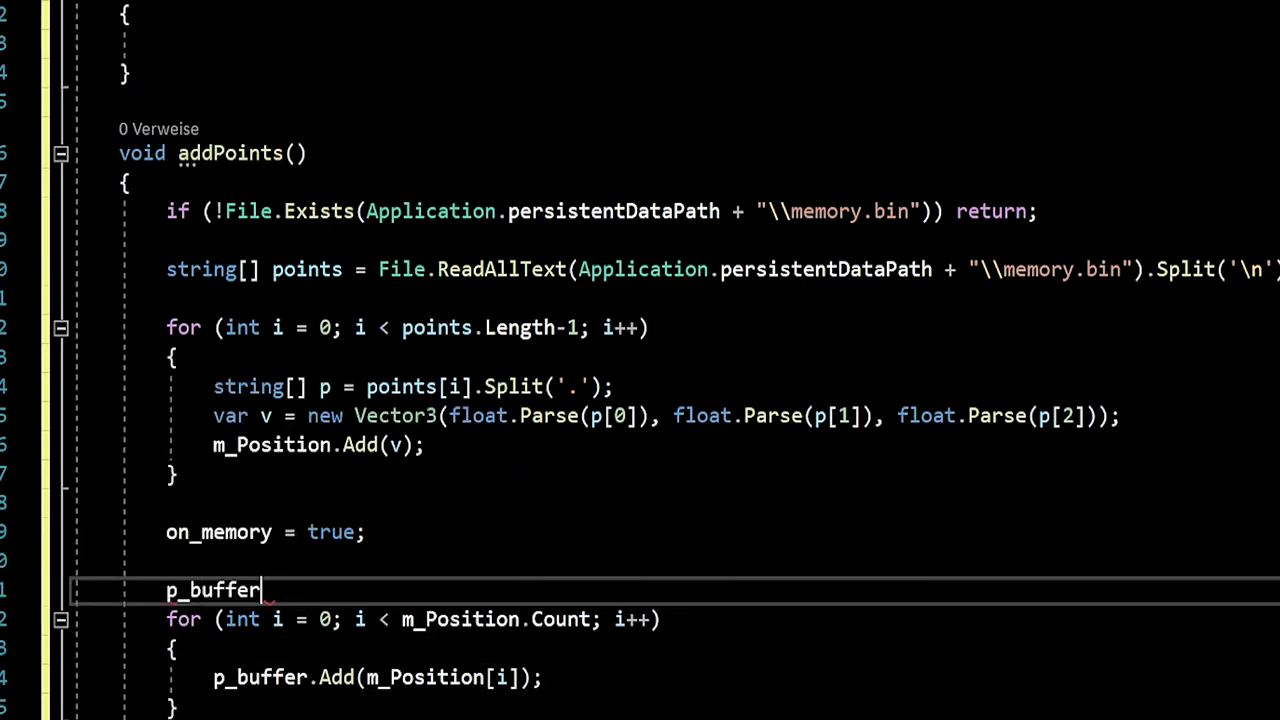
type("= m_p")
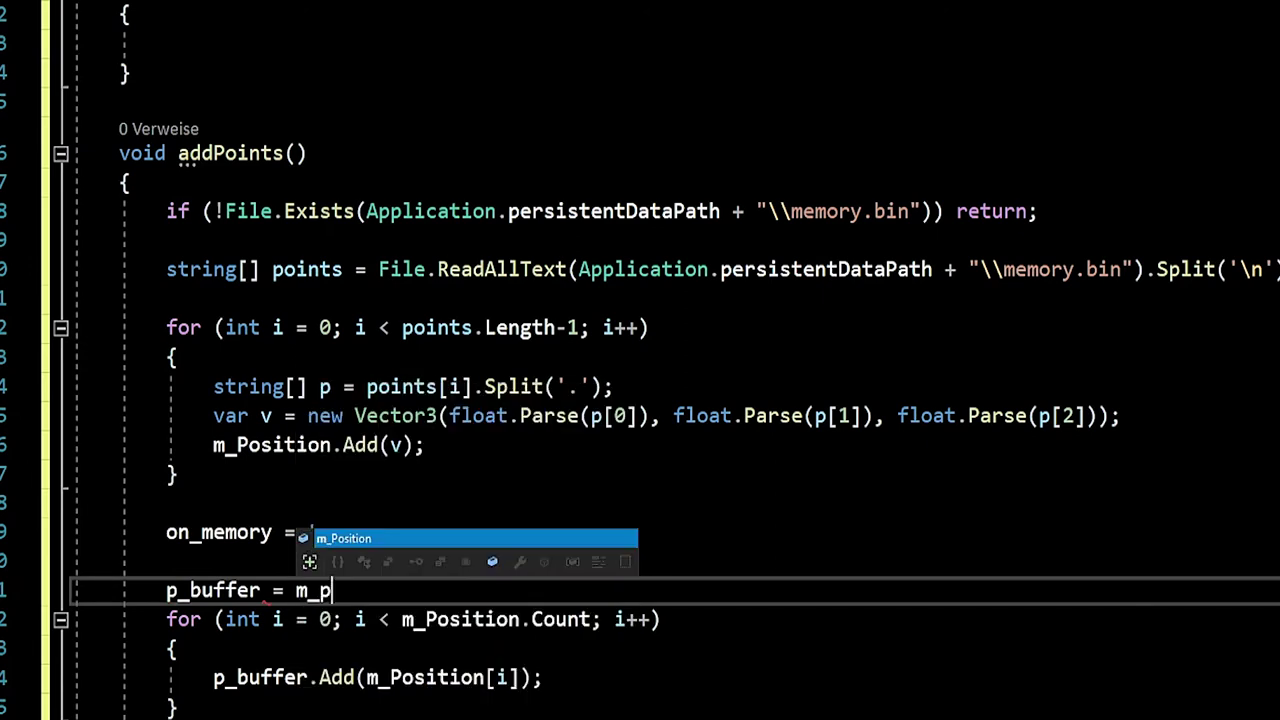
key("Tab")
type(";")
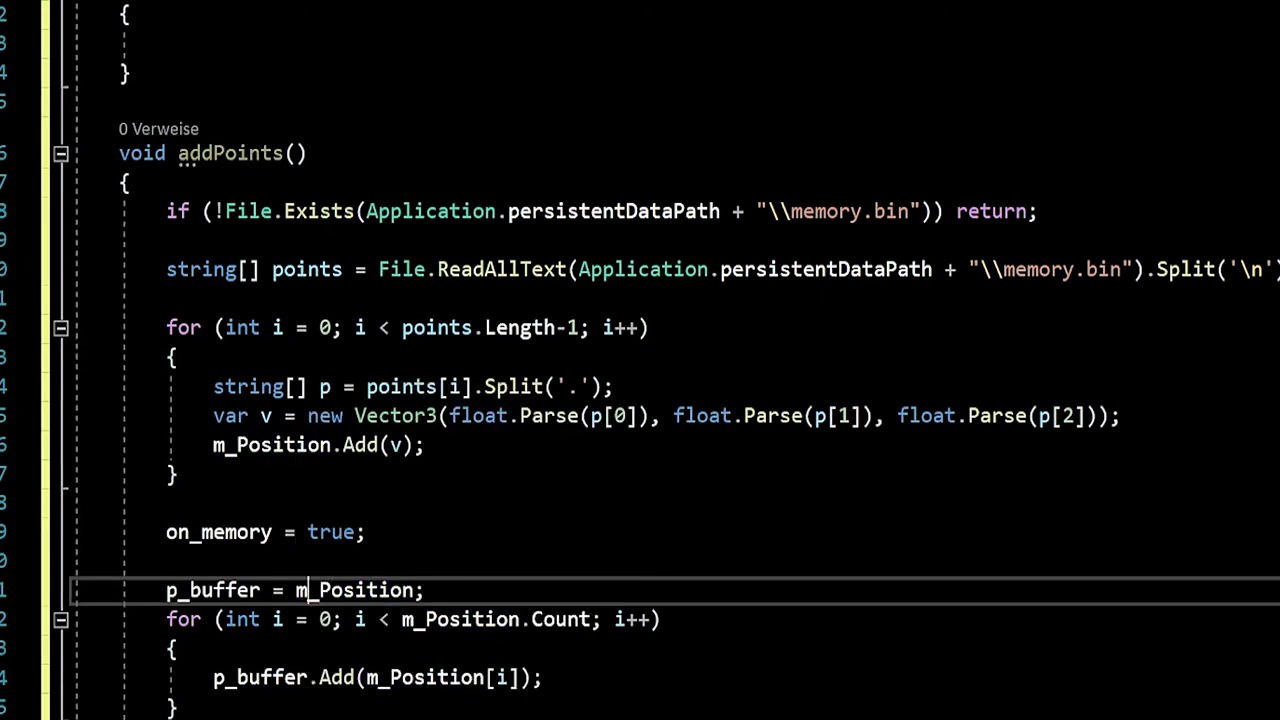
Delete the p_buffer = m_Position line and remove the leftover blank line.
key("Left")
key("Left")
key("Left")
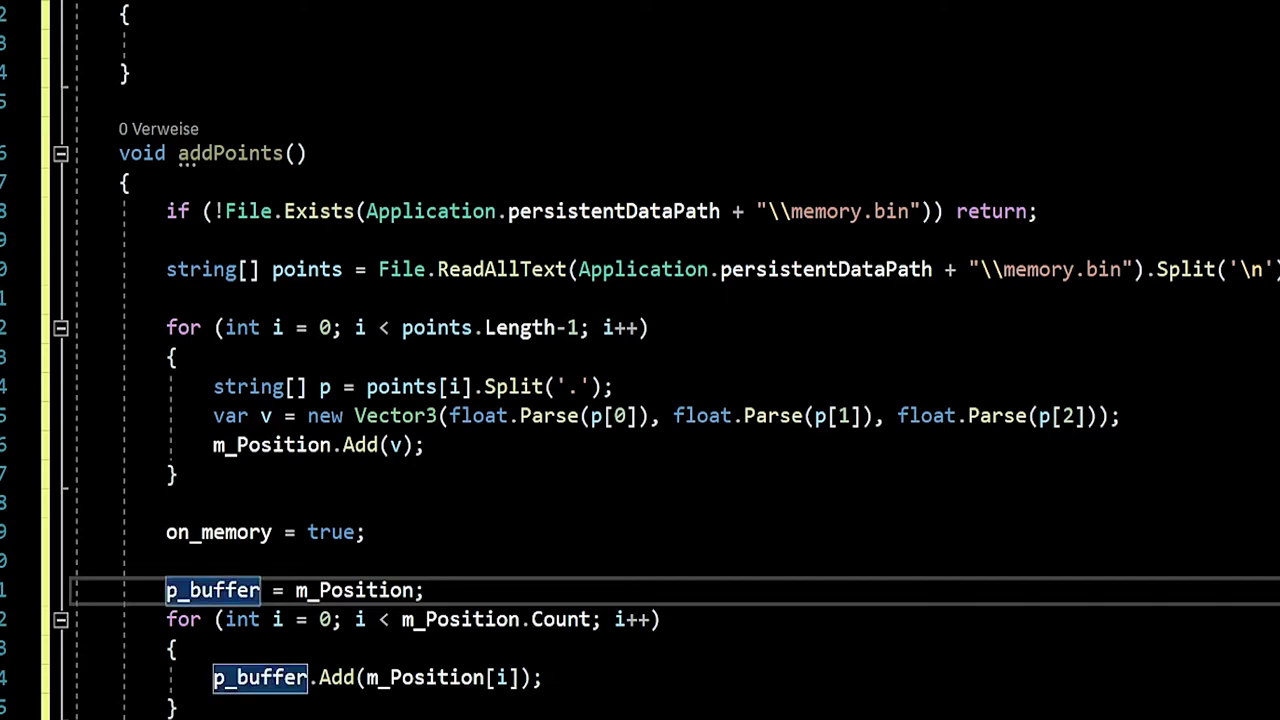
key("Right")
key("Right")
key("Right")
key("Right")
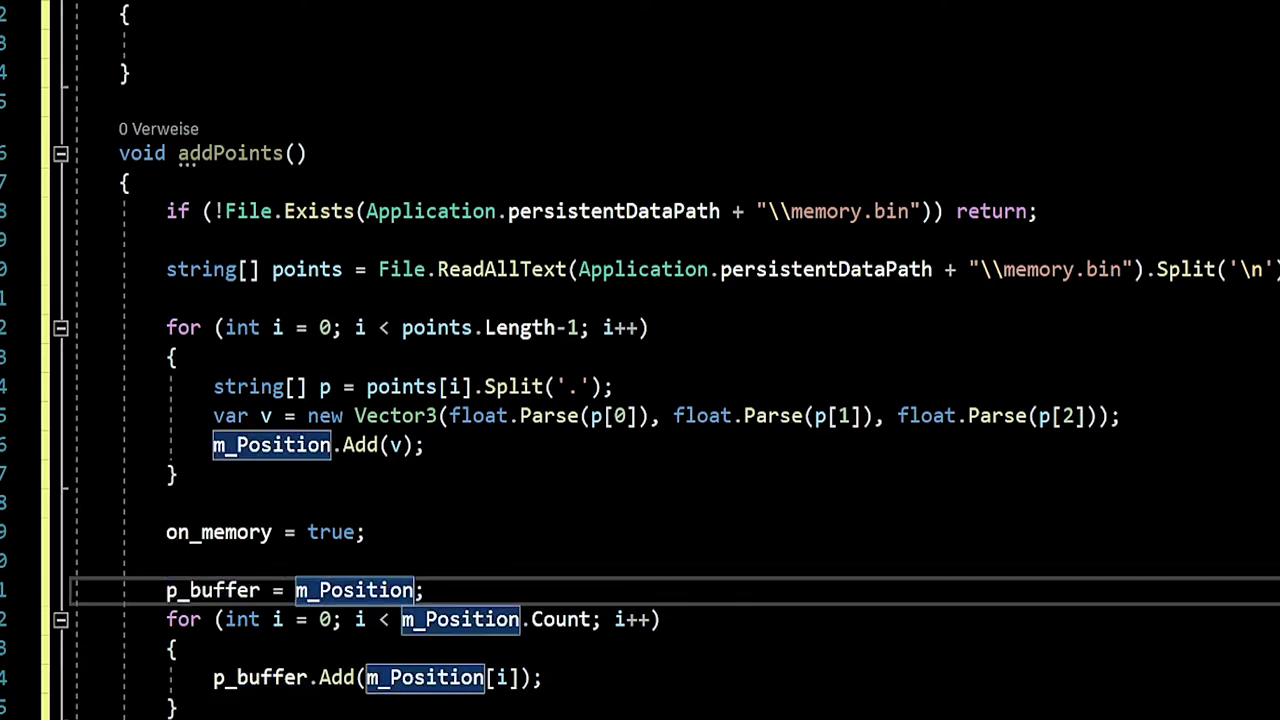
key("Left")
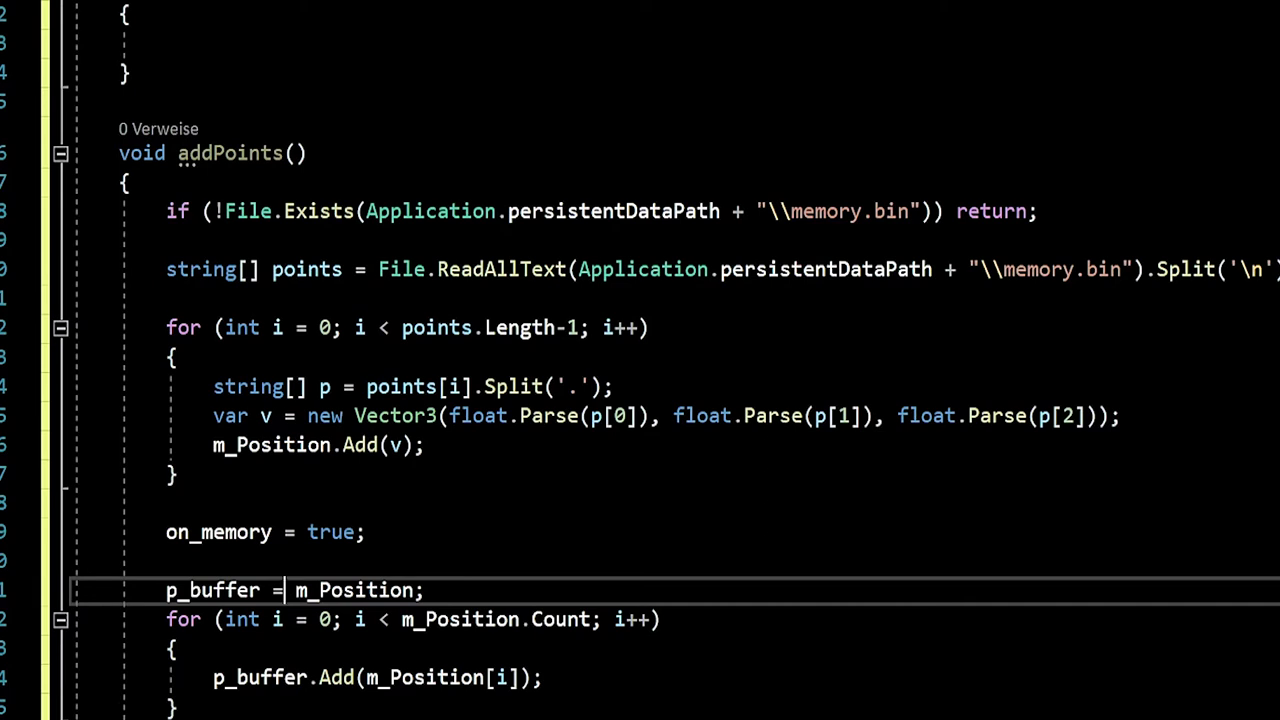
key("Left")
key("Left")
key("Left")
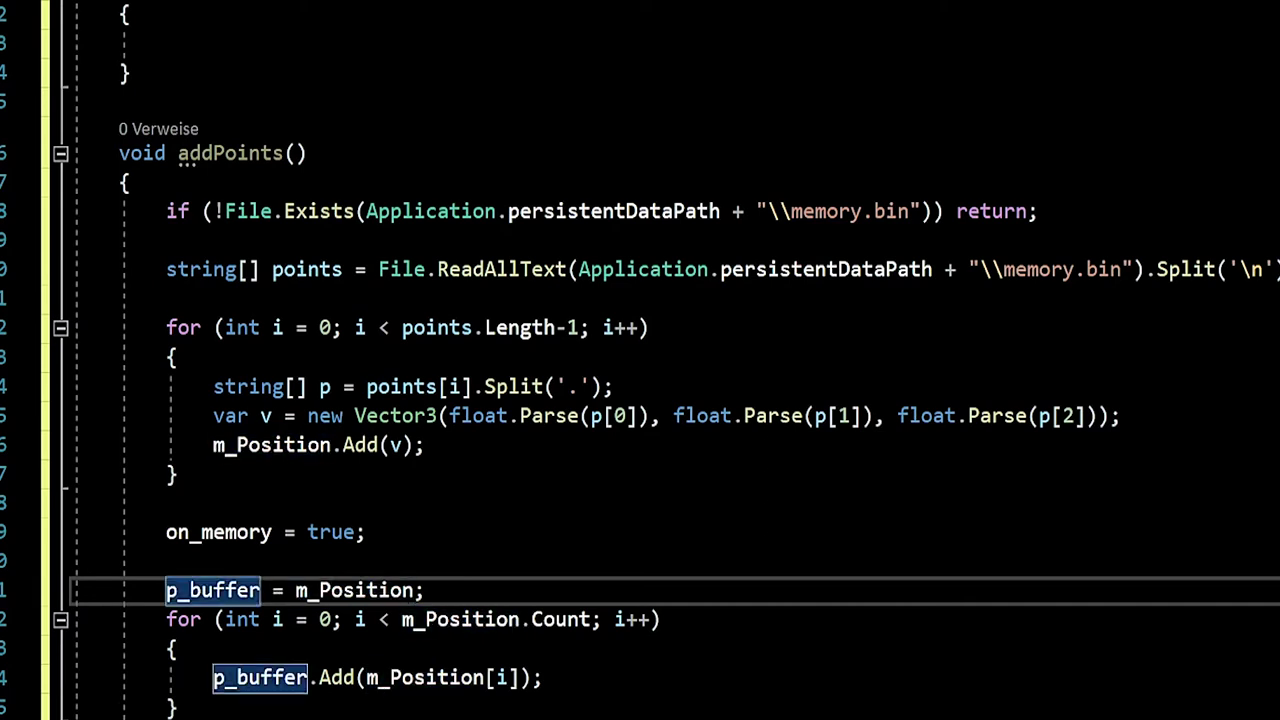
key("Right")
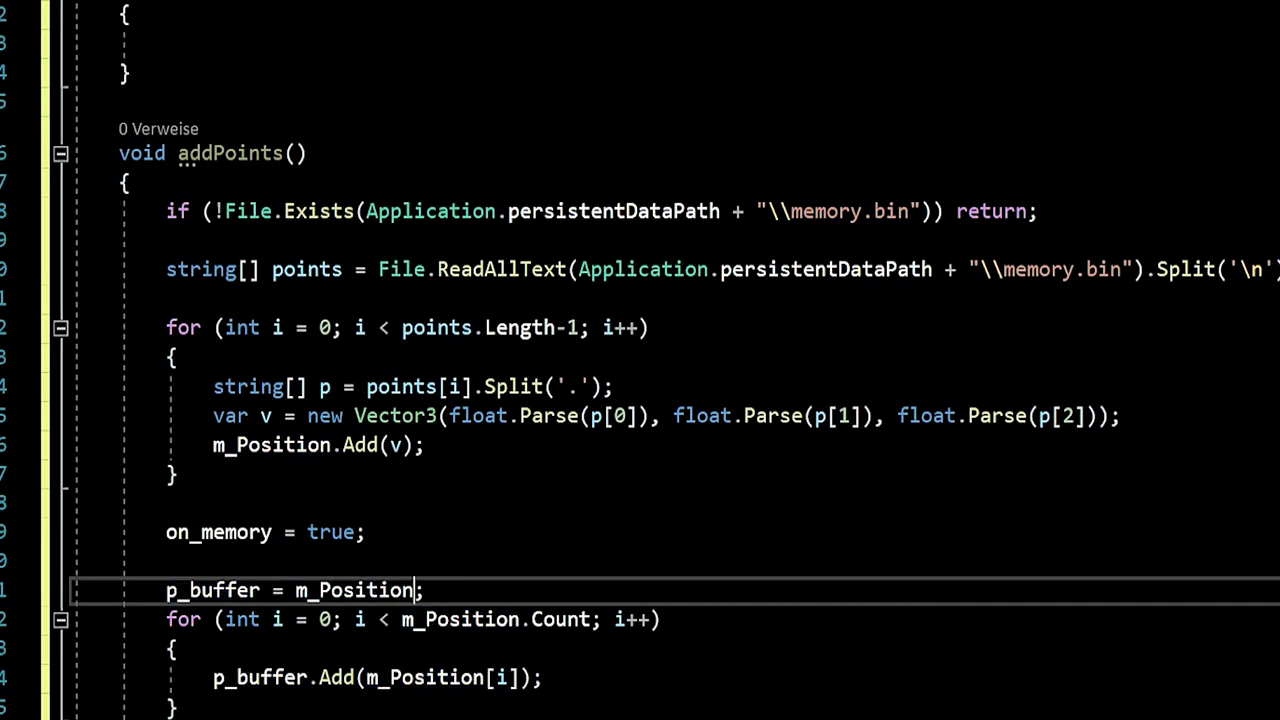
key("End")
key("shift+Home")
key("BackSpace")
key("BackSpace")
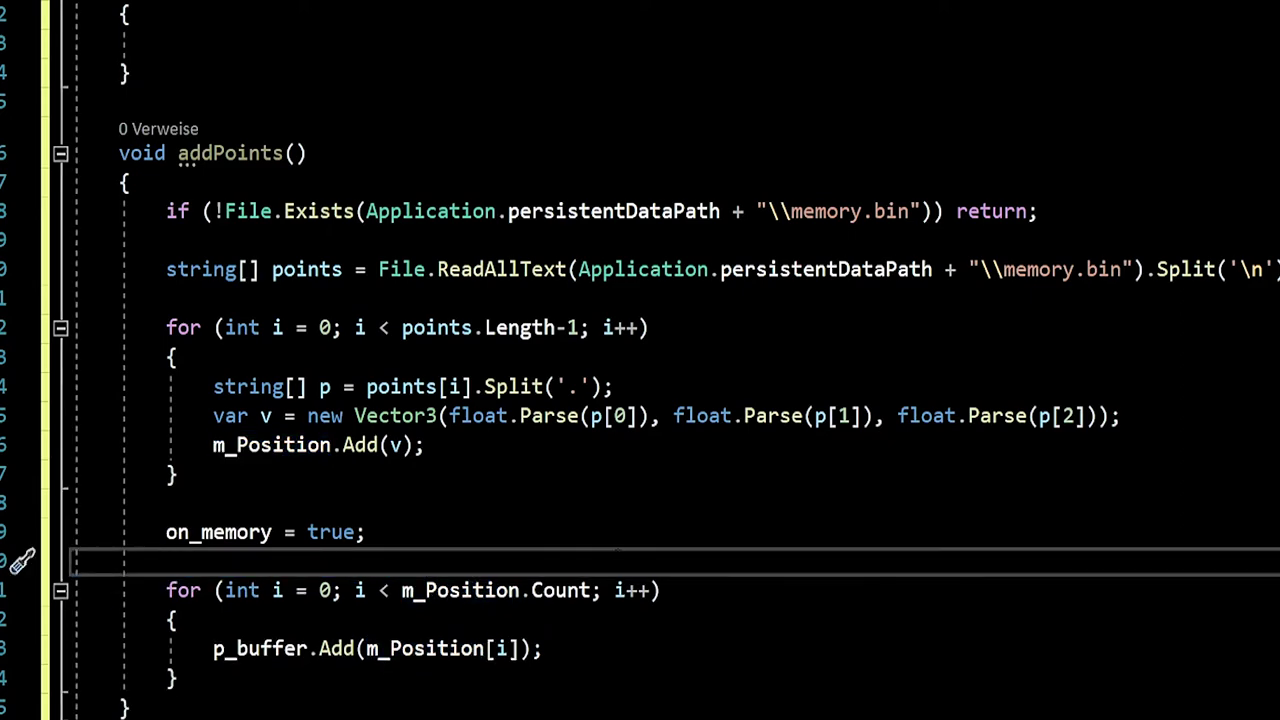
scroll(640, 400, "down", 1)
scroll(640, 400, "up", 2)
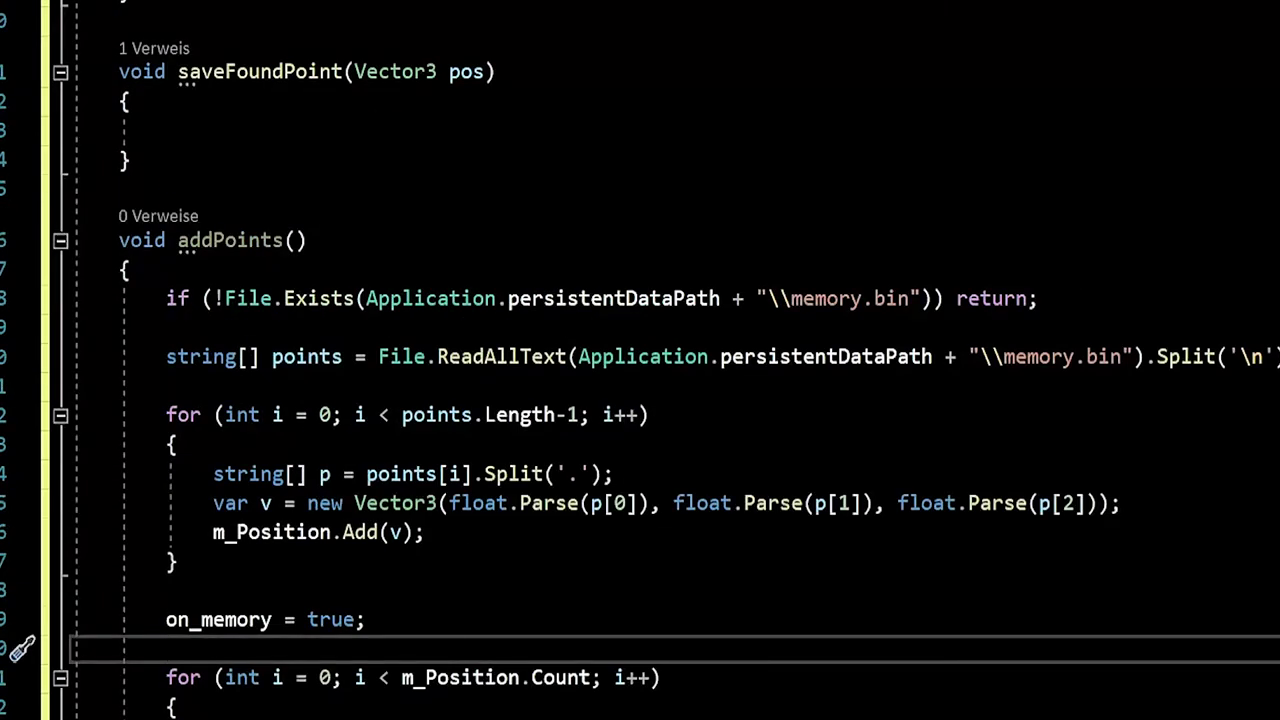
scroll(640, 400, "down", 1)
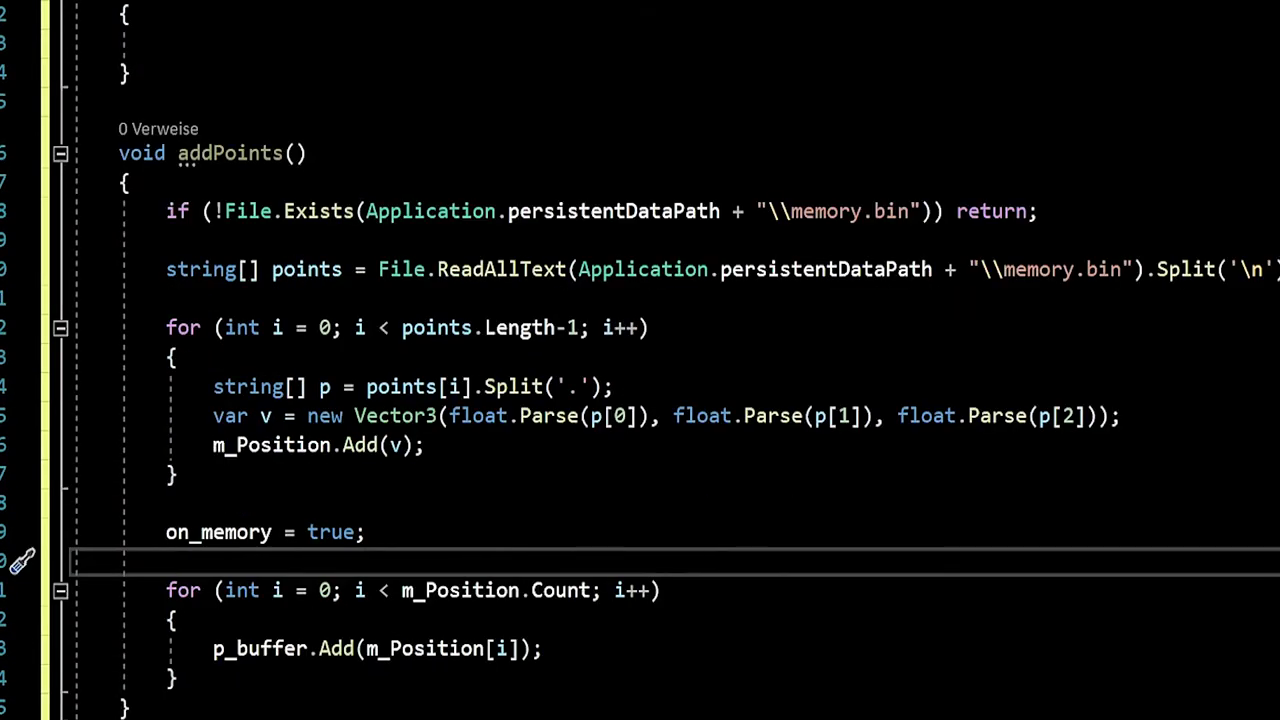
key("BackSpace")
scroll(640, 400, "up", 1)
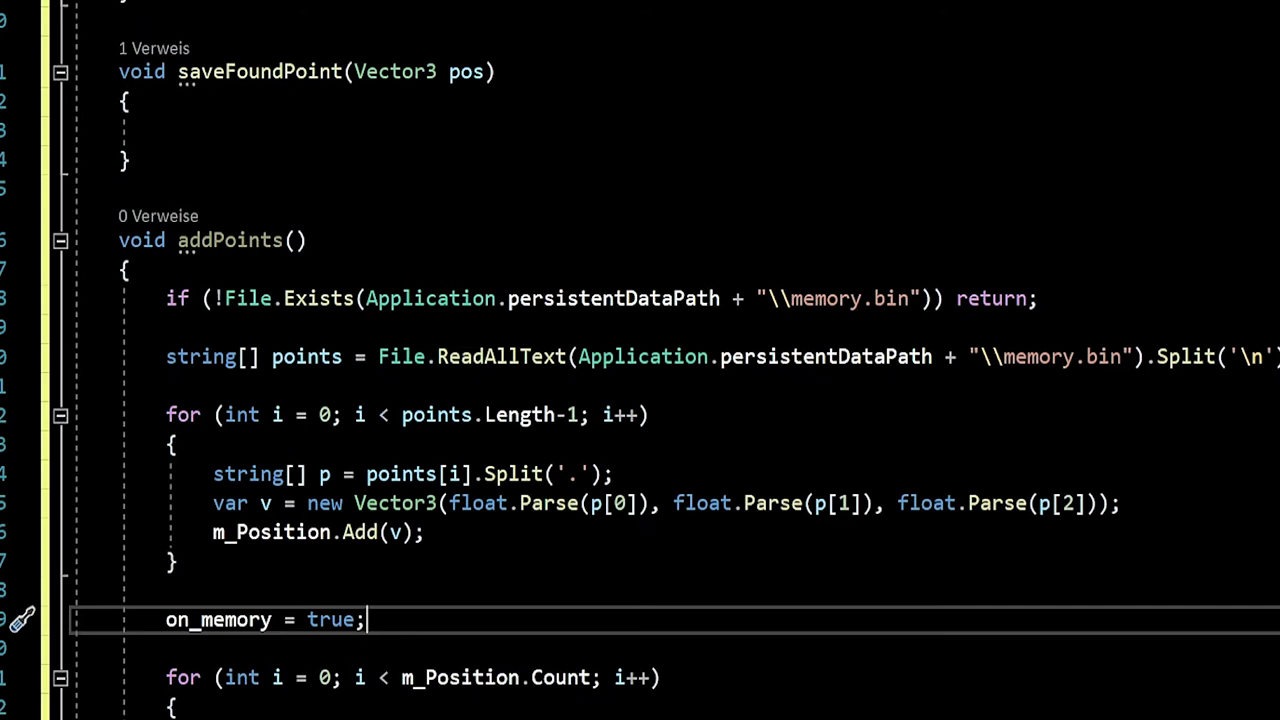
scroll(640, 400, "up", 2)
scroll(640, 400, "up", 1)
Open saveFoundPoint's body with an if (p_buffer.Contains(pos)) condition and block.
left_click(166, 393)
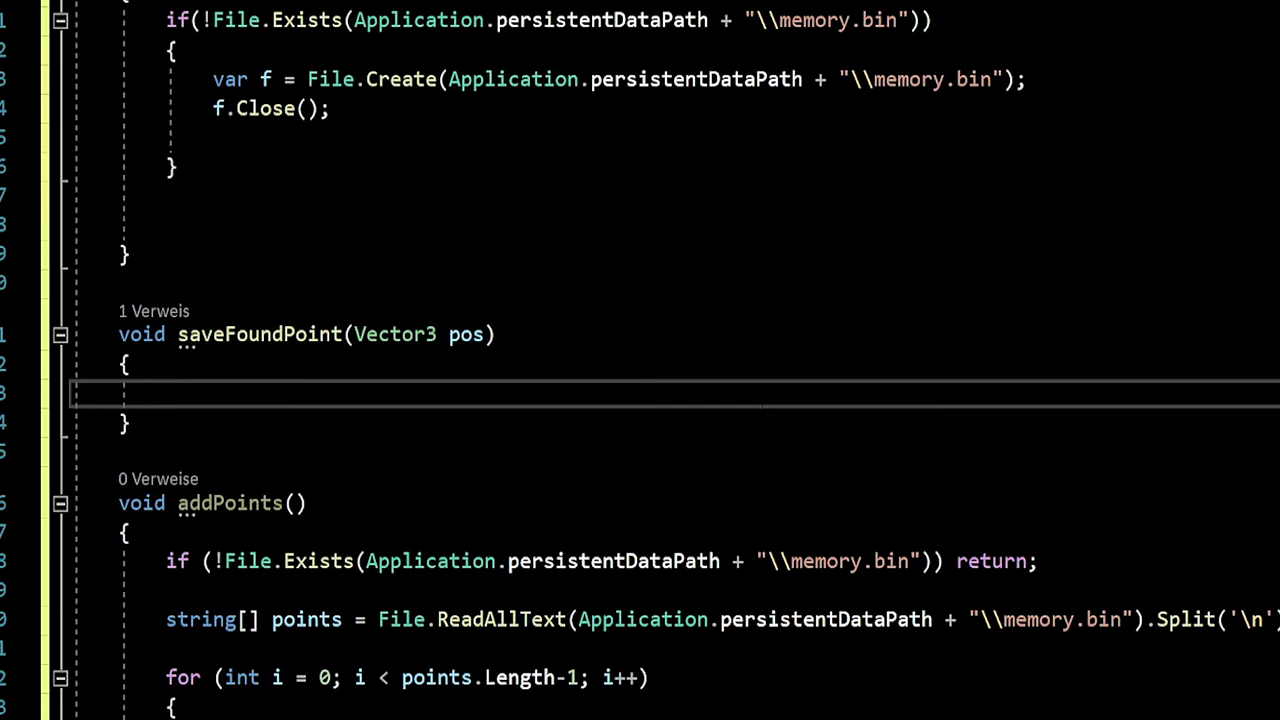
type("if")
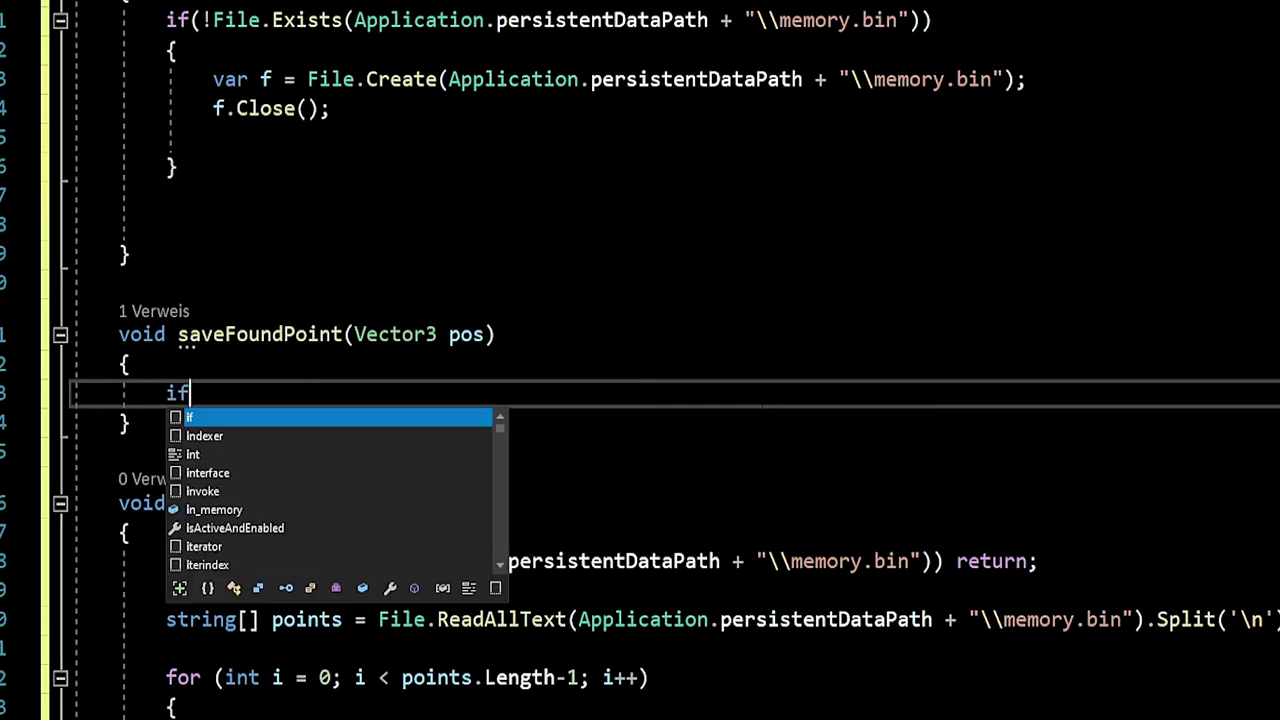
type("(p_")
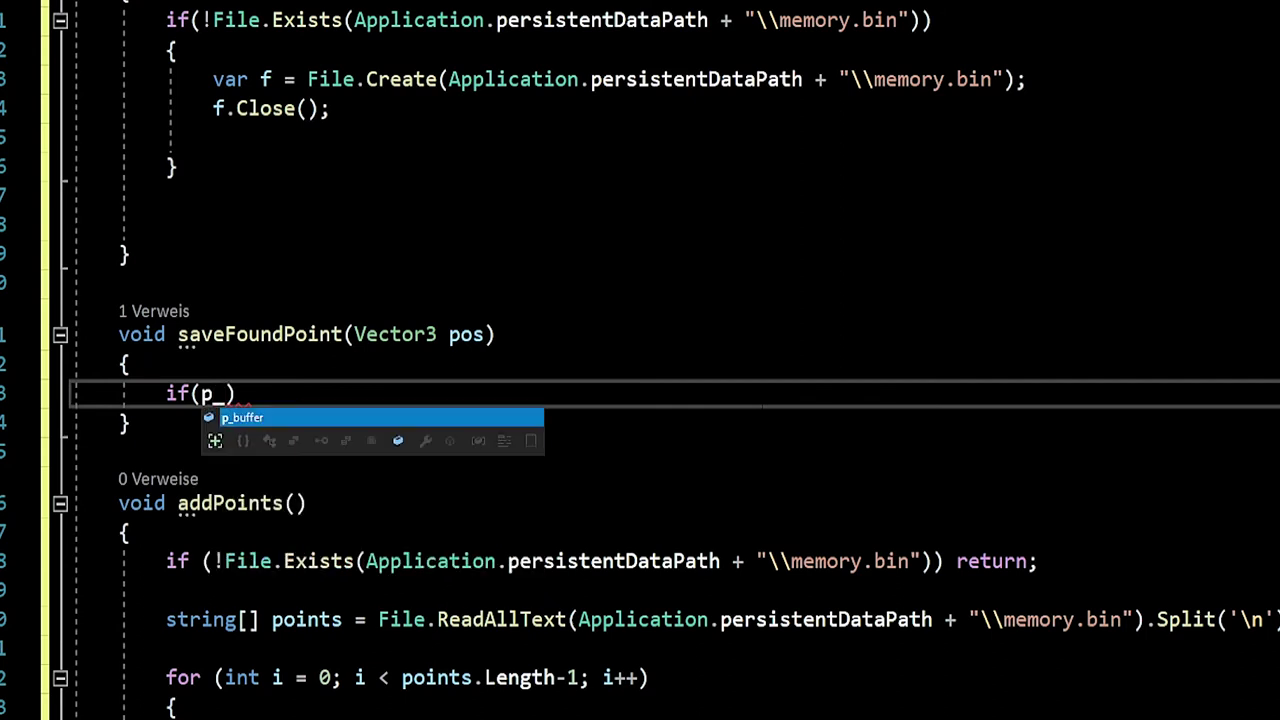
key("Tab")
type(".")
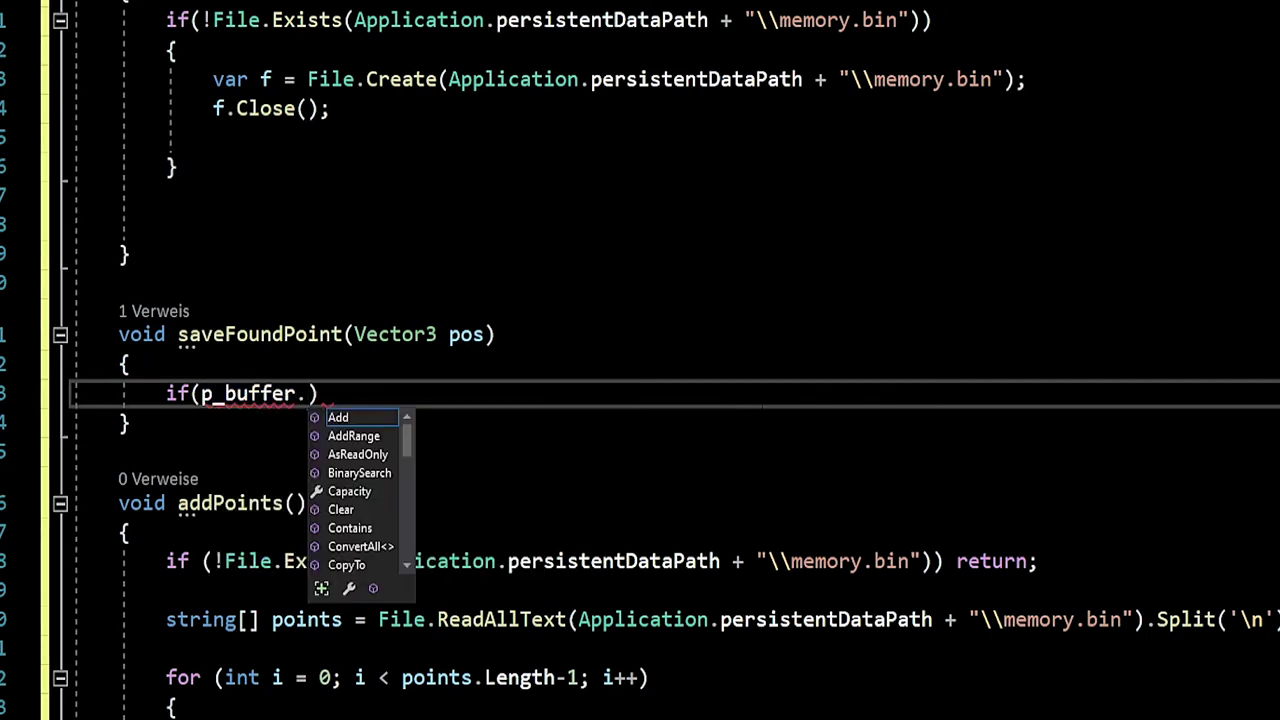
type("Co")
key("Up")
key("Up")
key("Up")
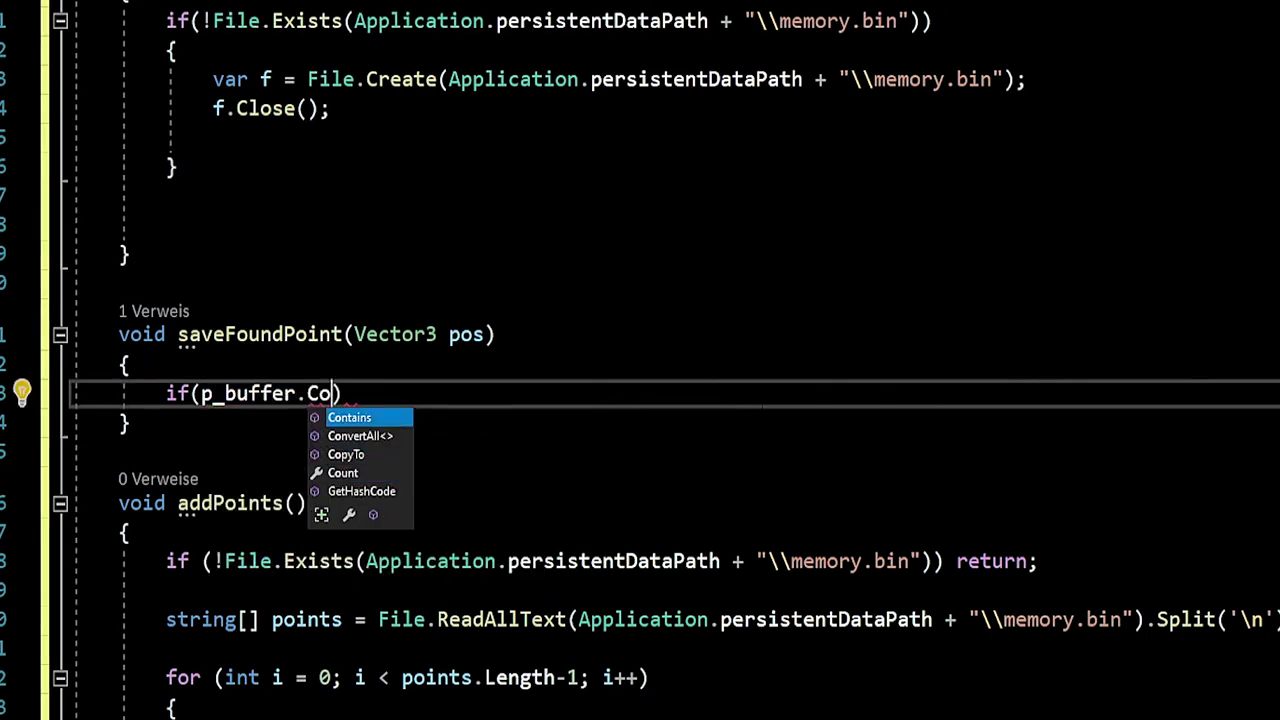
key("Tab")
type("(")
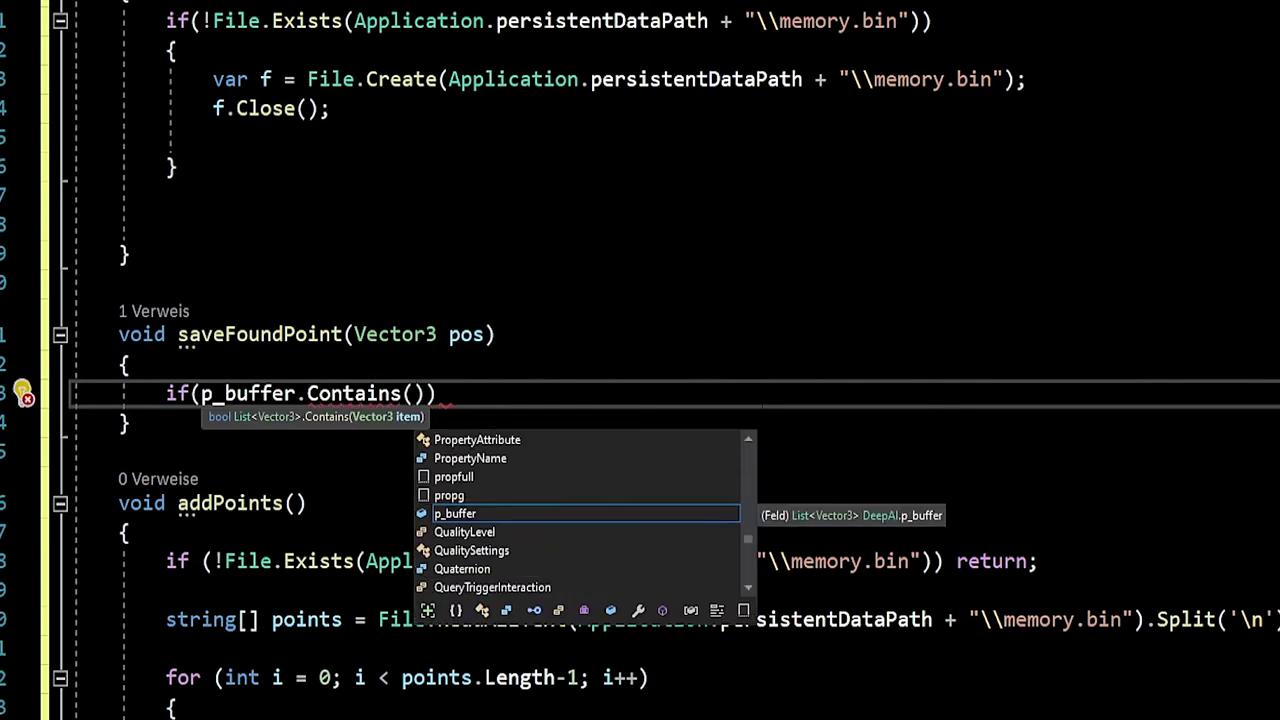
type("pos))")
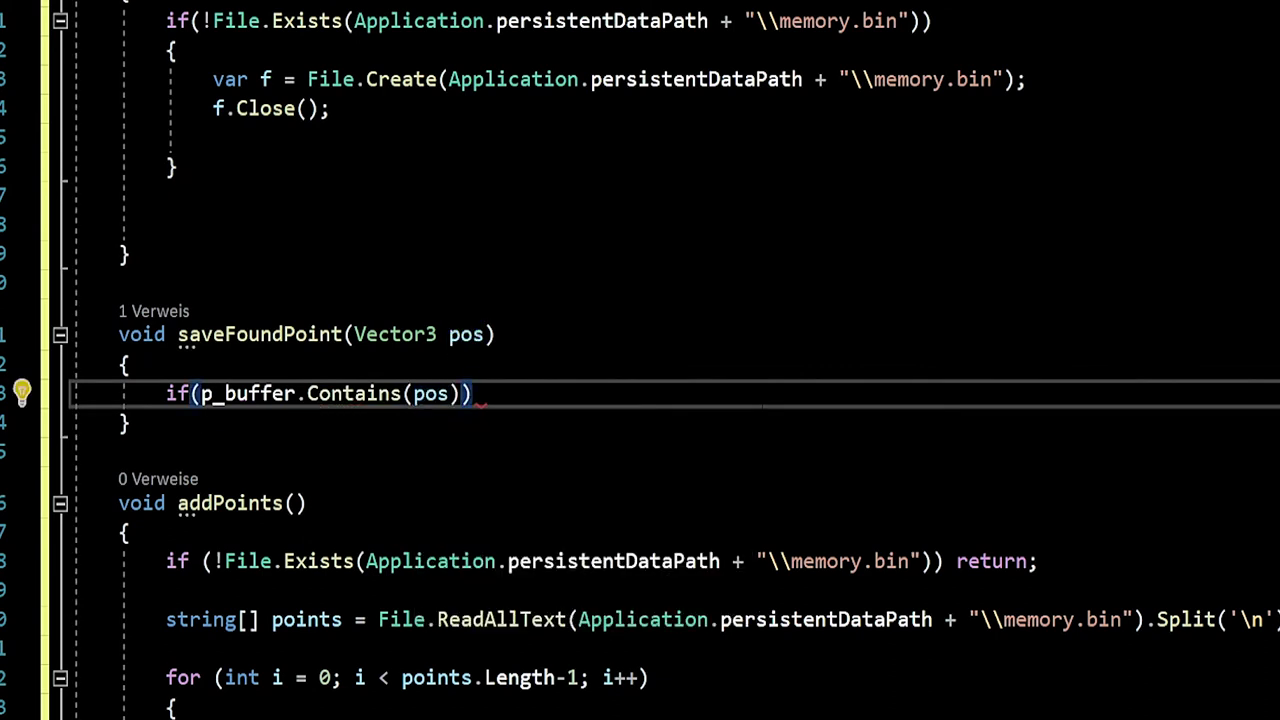
type("{")
key("Return")
Inside the if block, log "exist" with Debug.Log and return, then add blank lines below.
type("D")
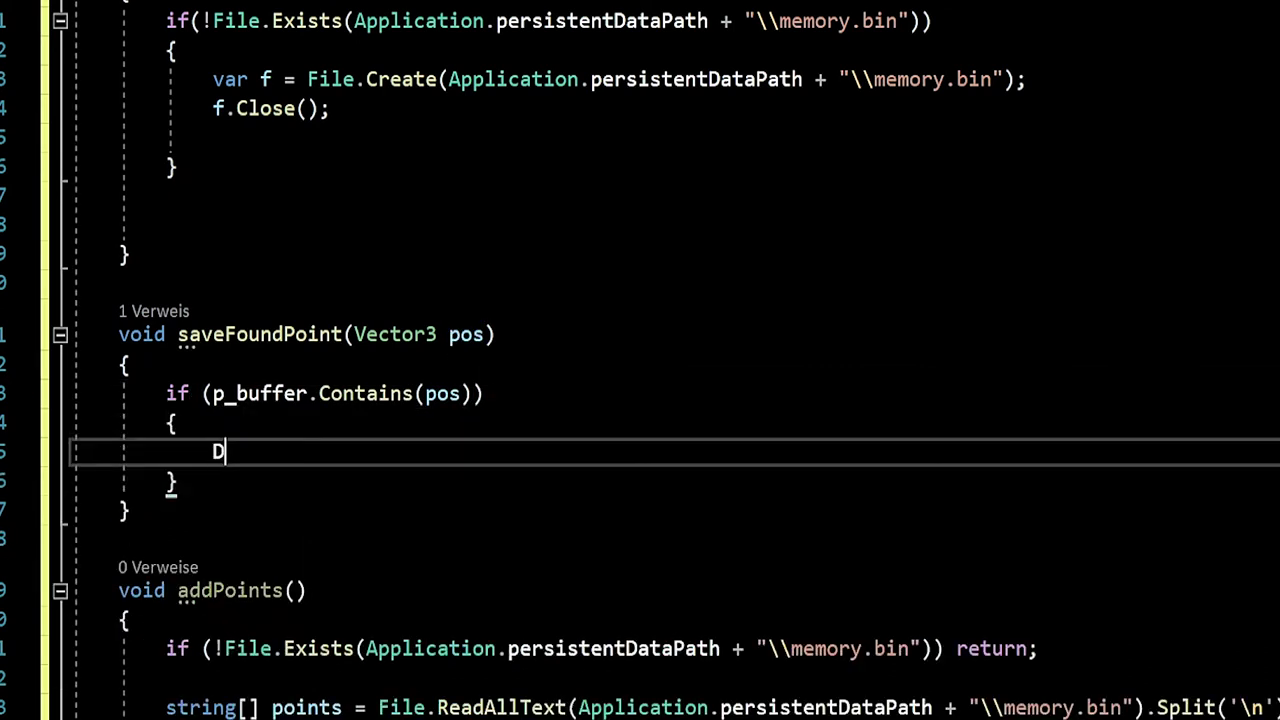
type("ebug.l")
key("Tab")
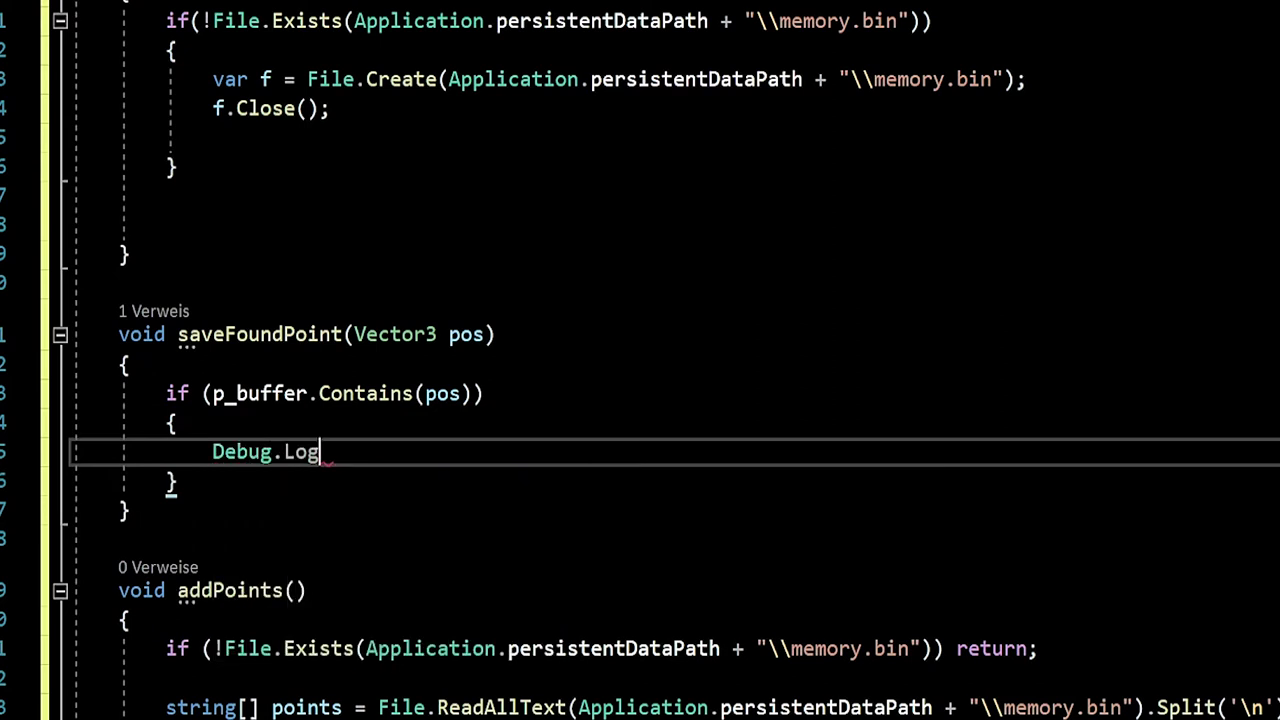
type("(\"exi")
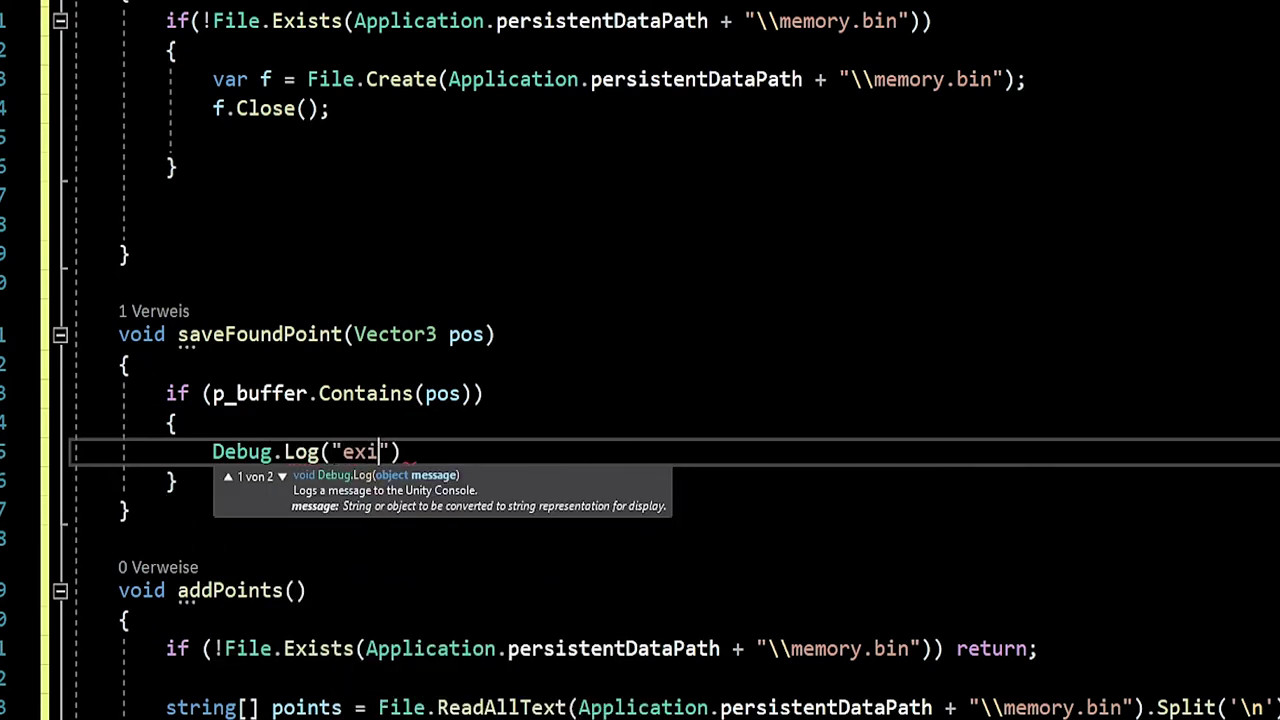
type("st\");")
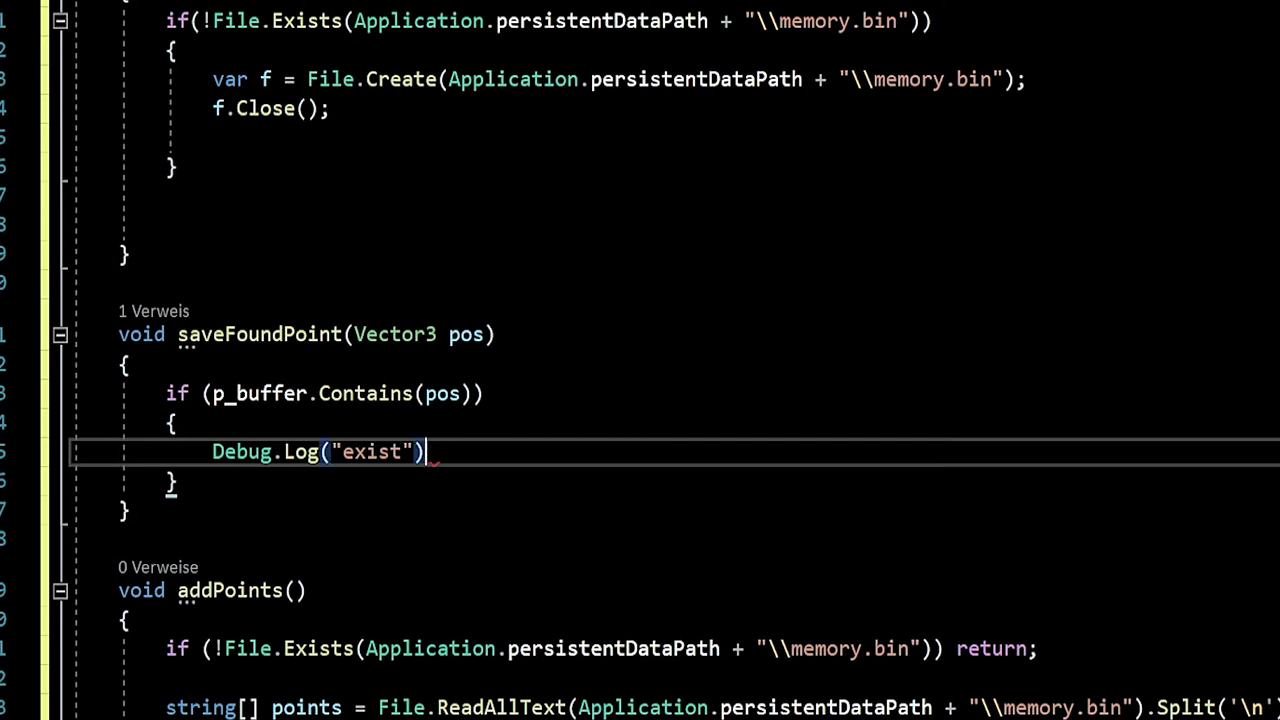
key("Return")
type("return")
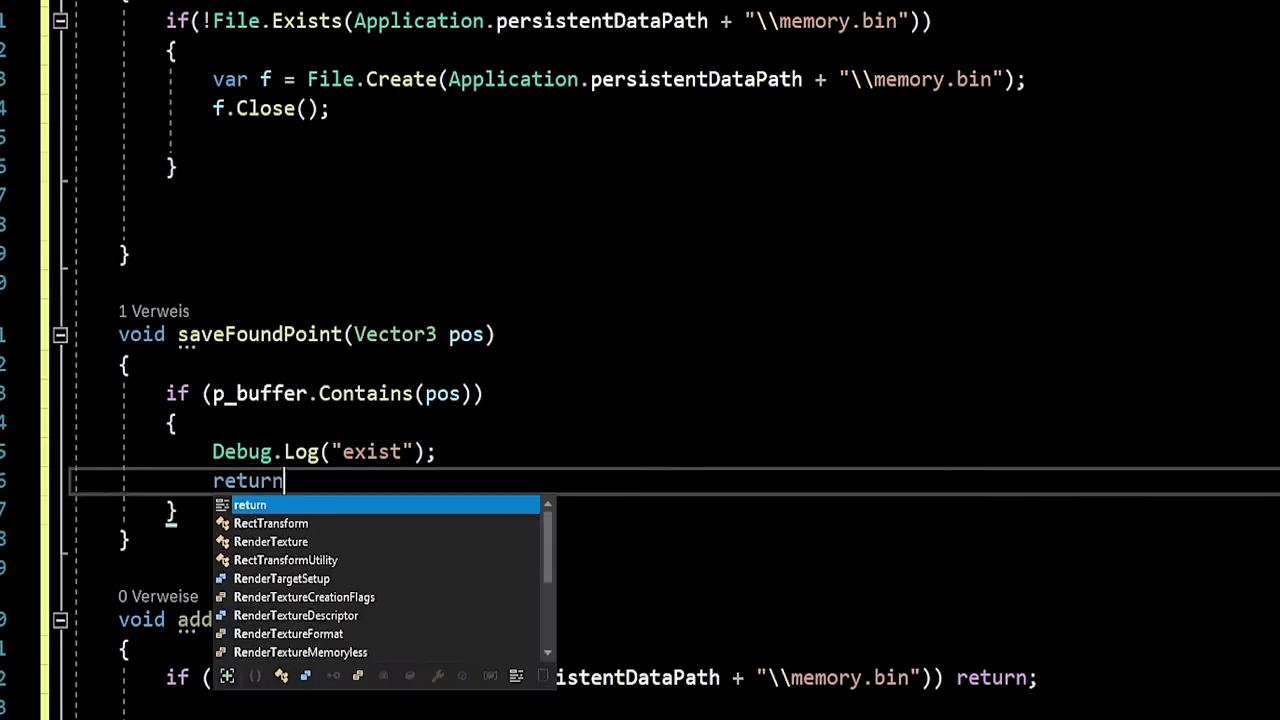
type(";:")
key("BackSpace")
key("Down")
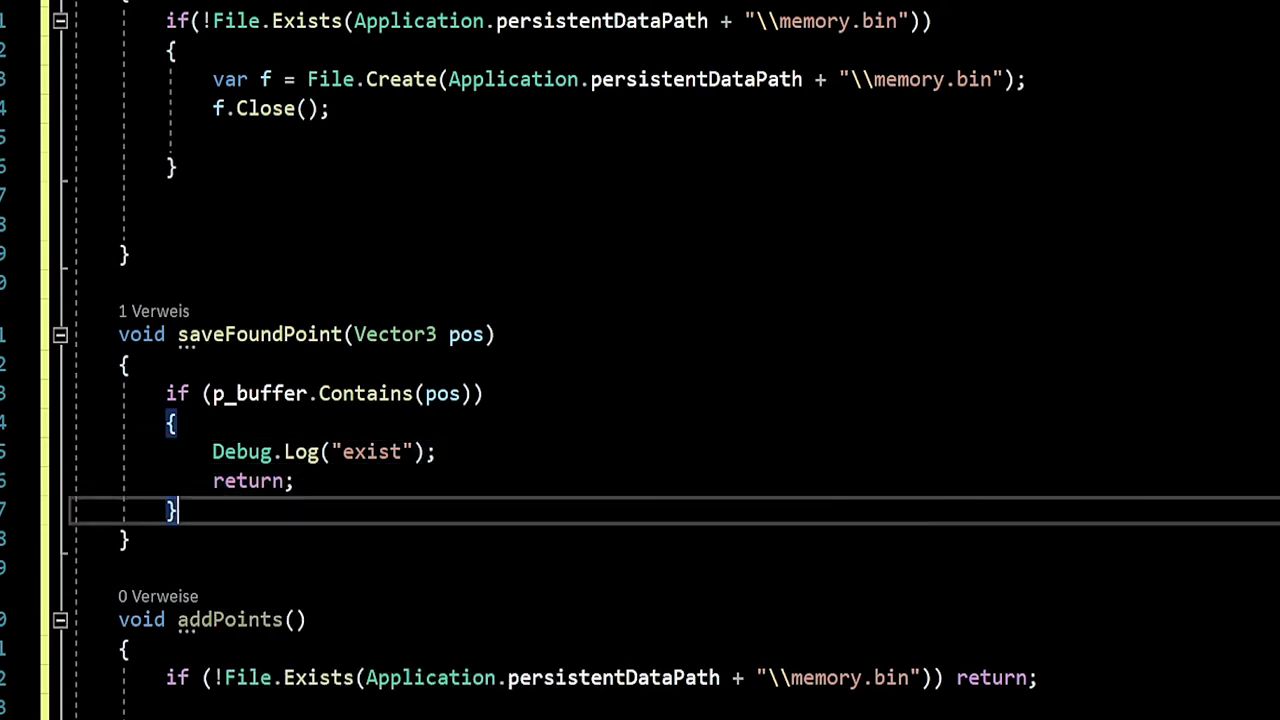
key("Return")
key("Return")
key("Up")
Declare string savePoint = pos.x + "." + pos.y + "." + pos.z + "\n".
key("Down")
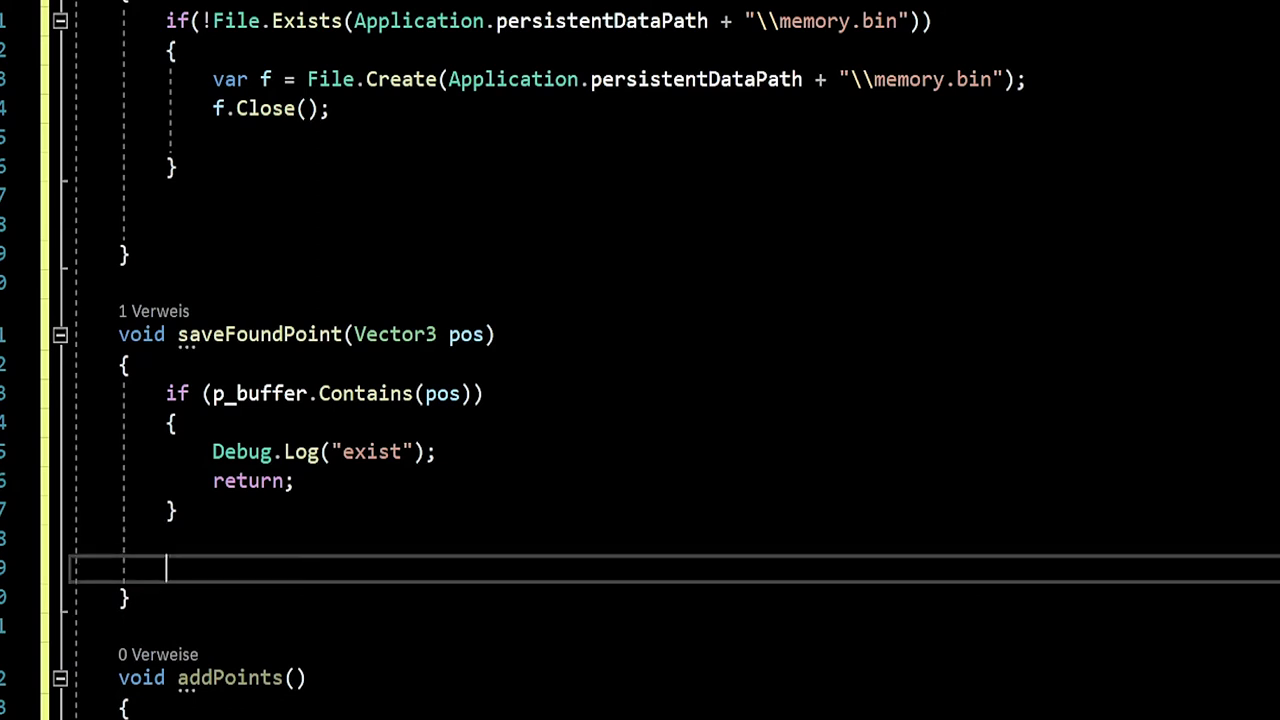
type("stri")
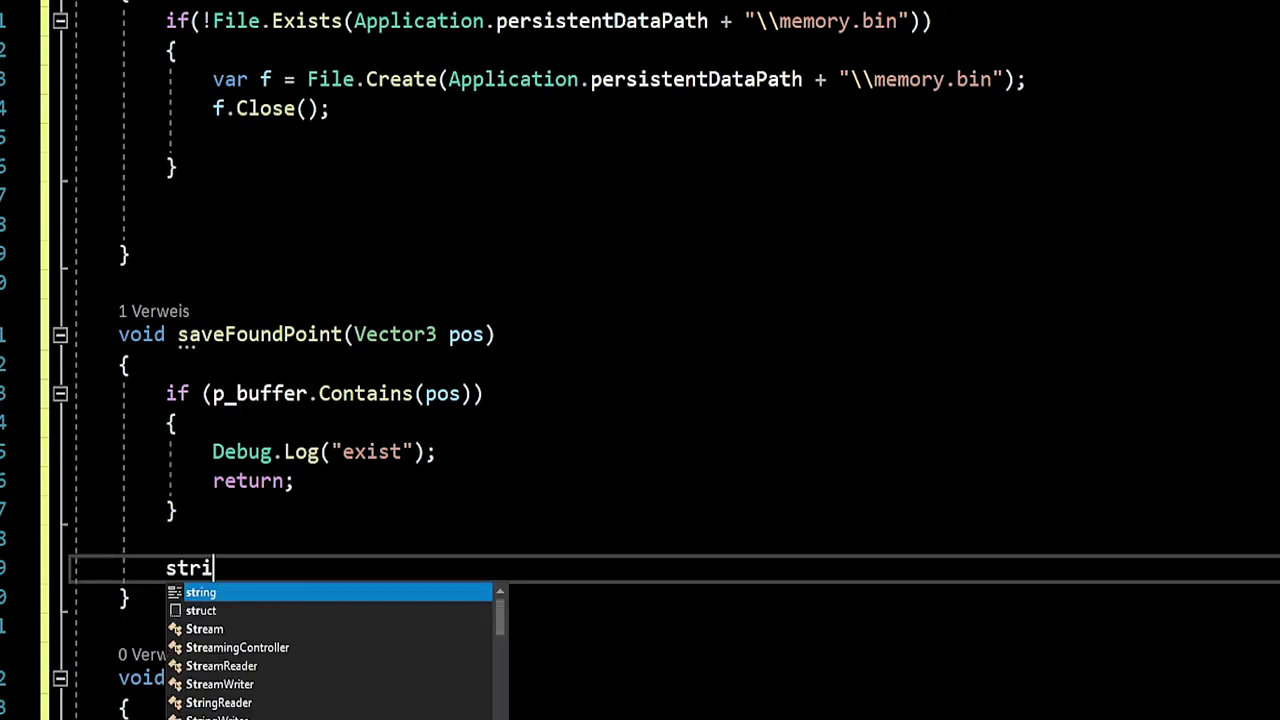
type("ng ")
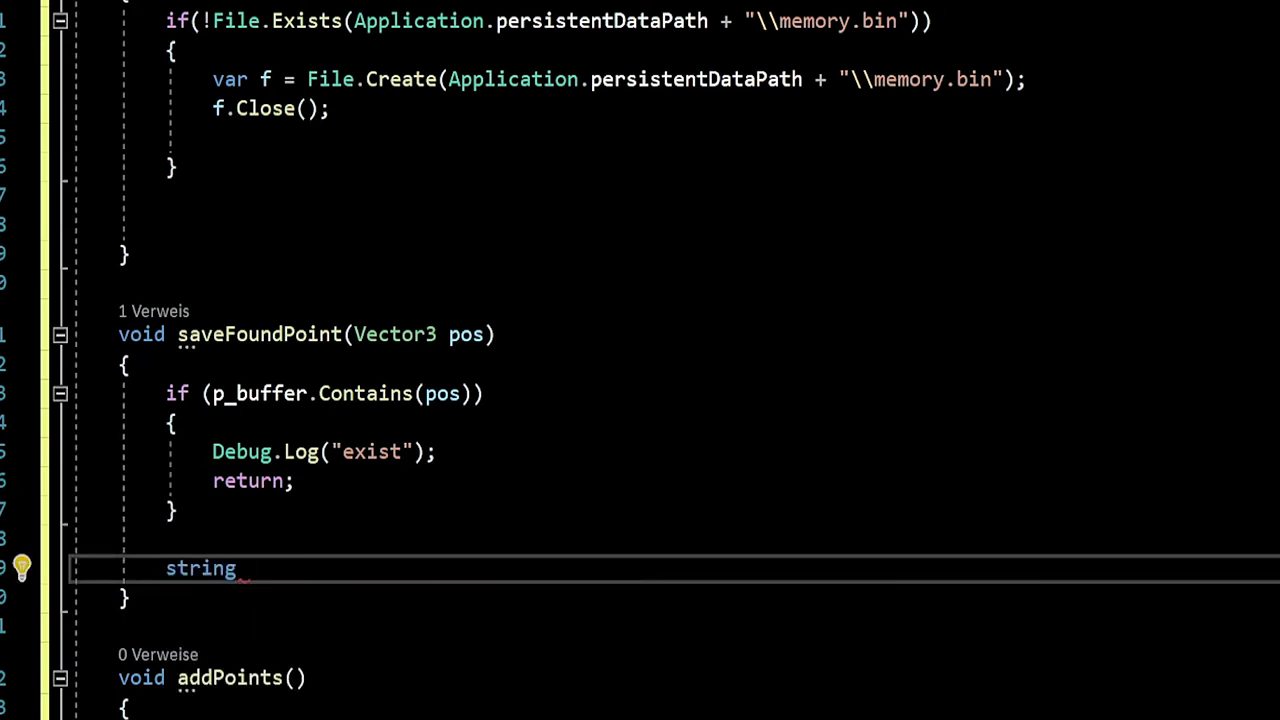
type("saveP")
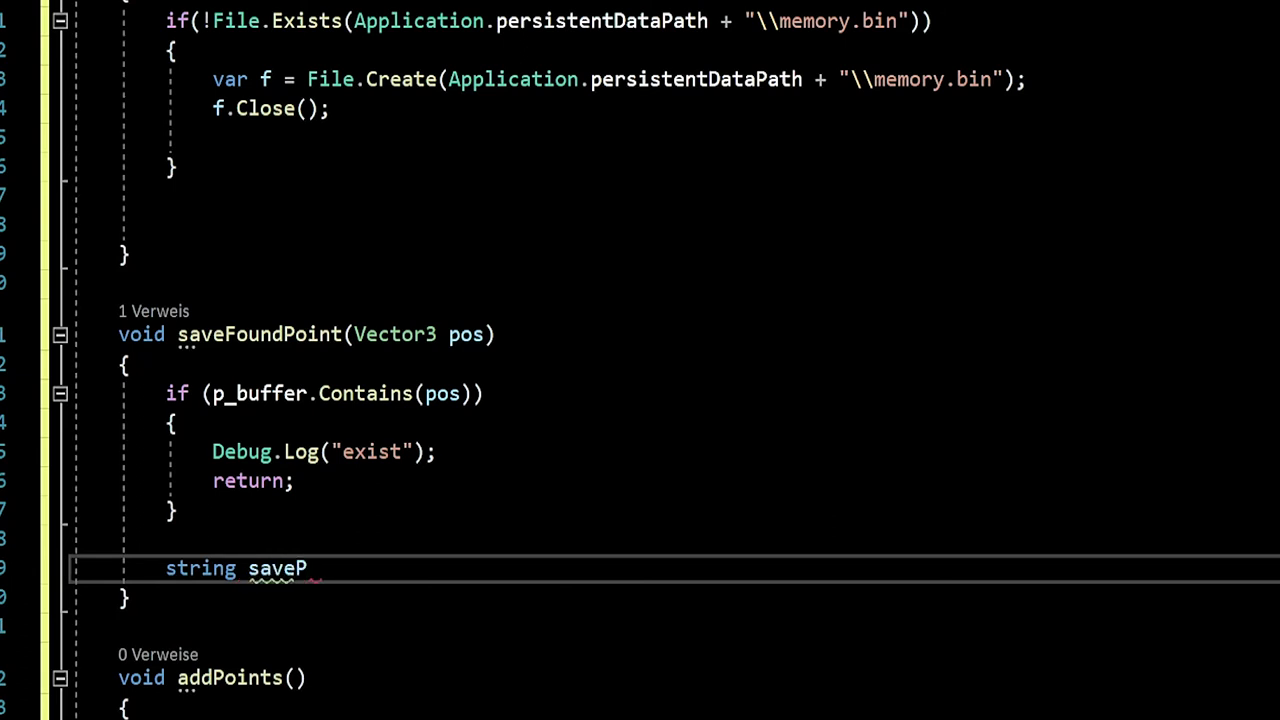
type("oint")
type(" = ")
type("pos.x")
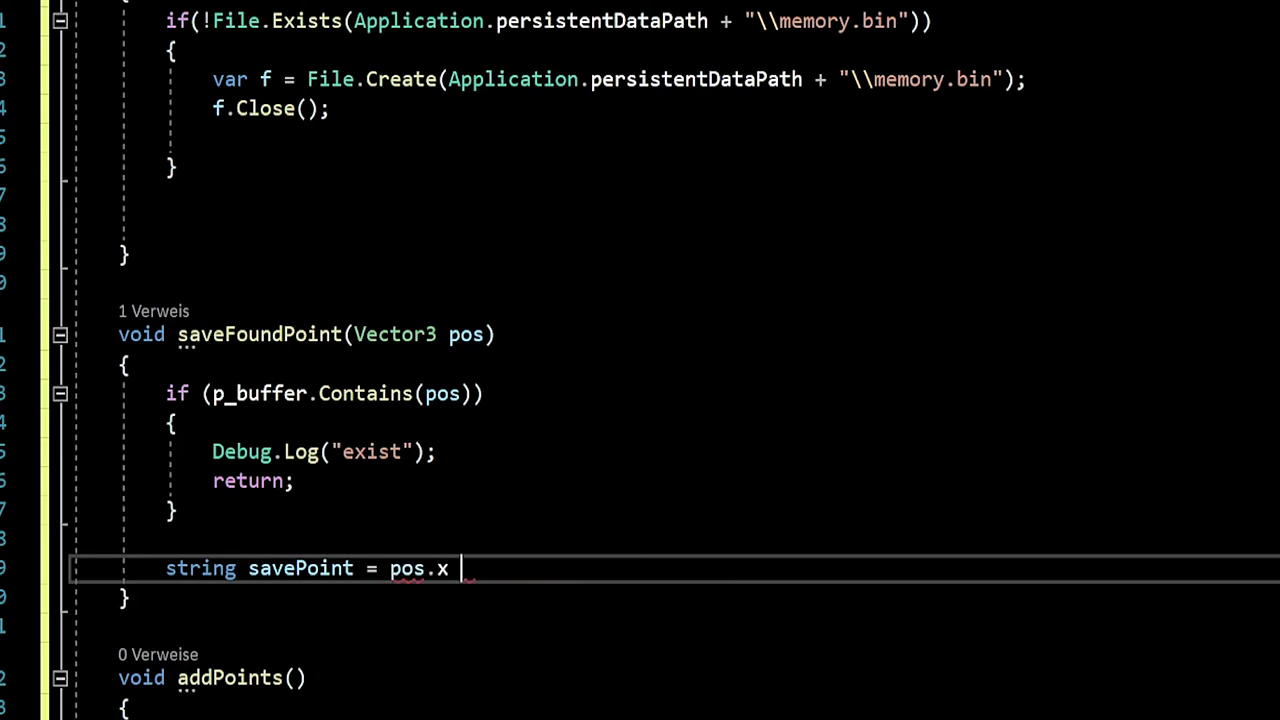
type(" + \"")
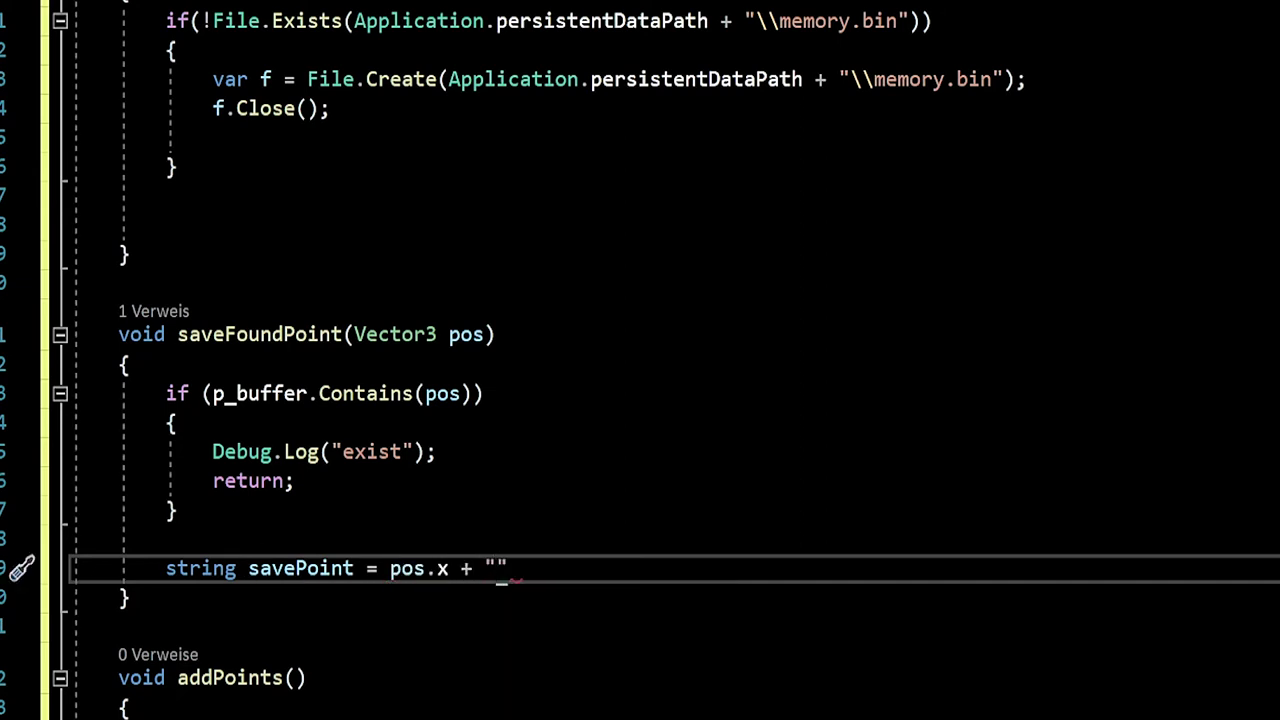
type(". +")
key("BackSpace")
key("BackSpace")
type("\" + ")
type("pos.y")
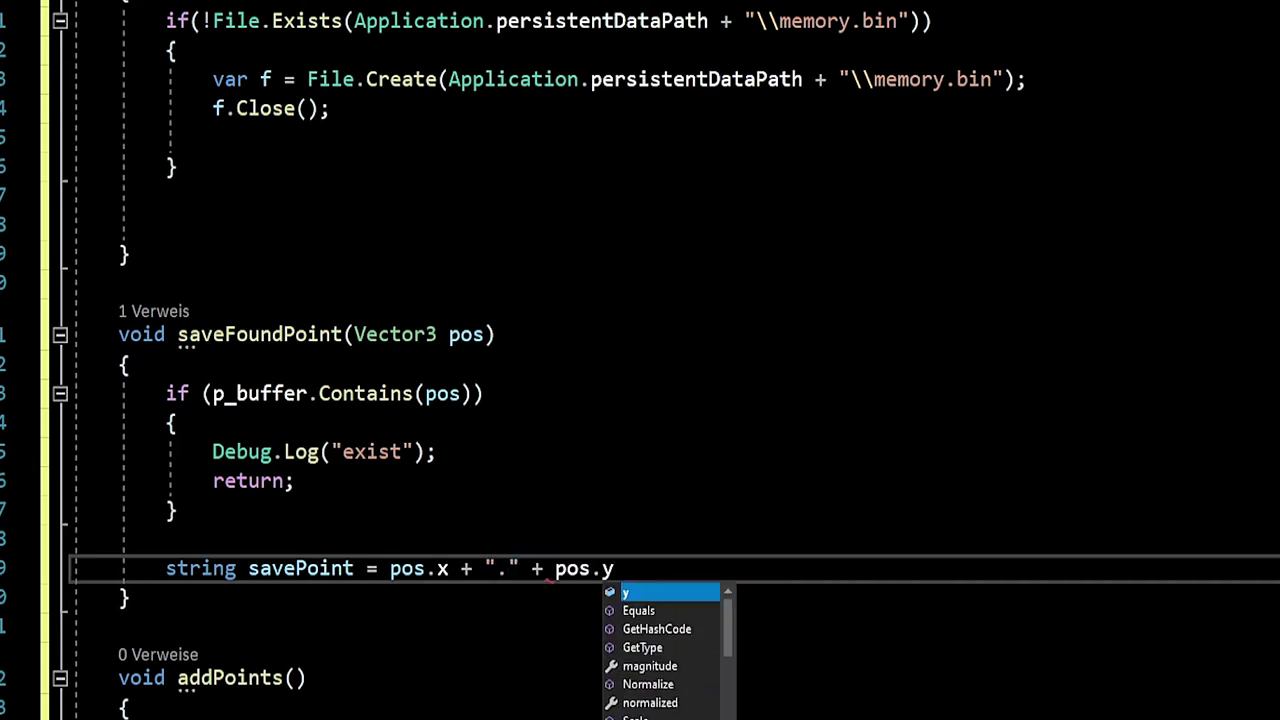
type(" +\"")
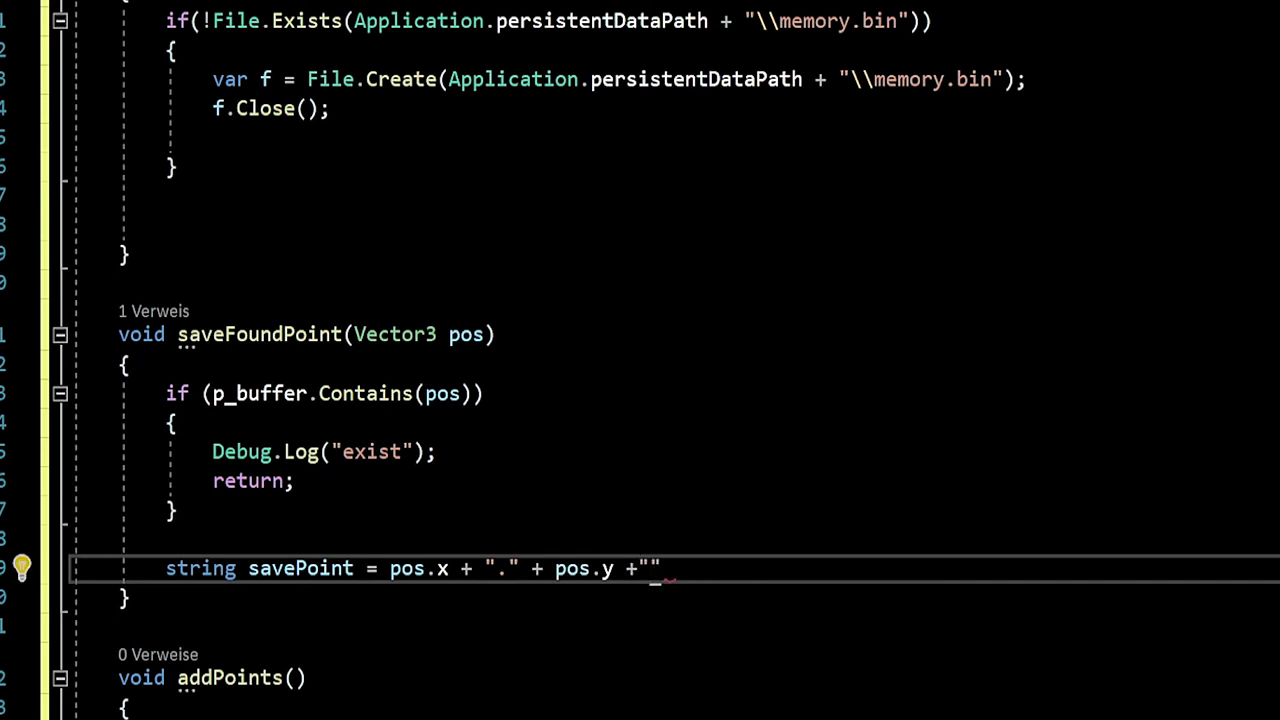
type(".\"+")
type("pos")
type(".")
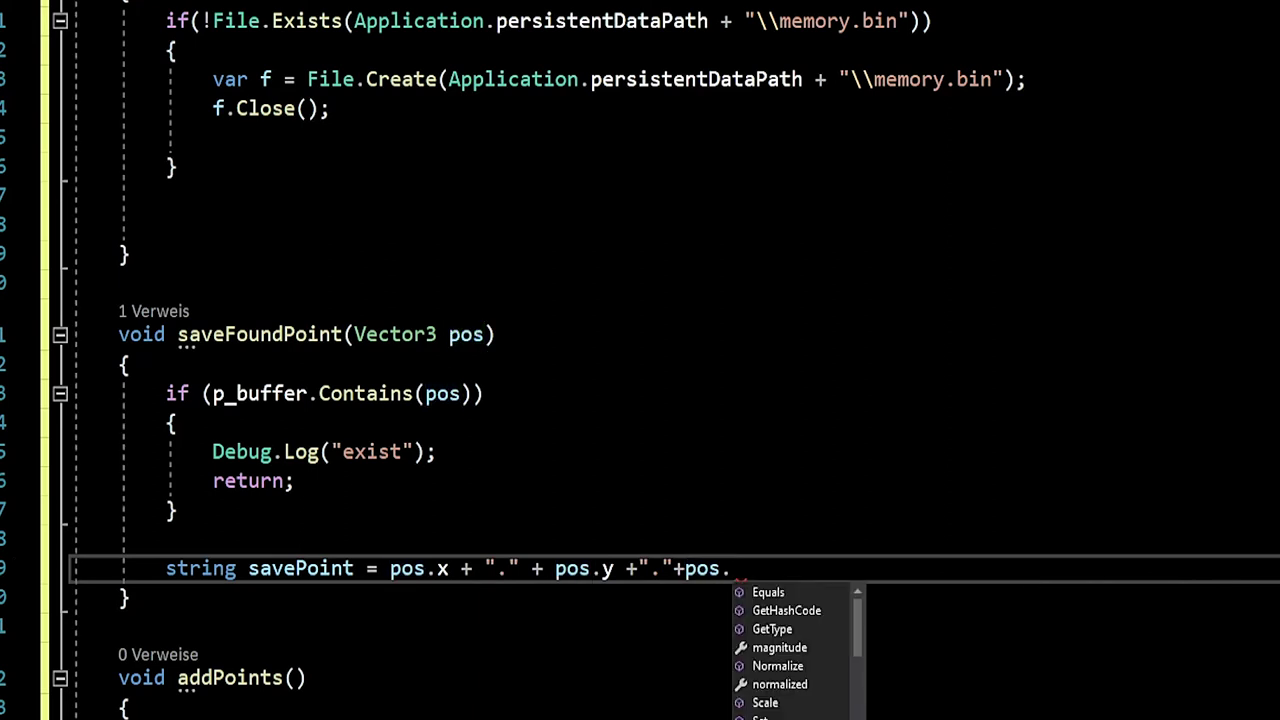
type("z")
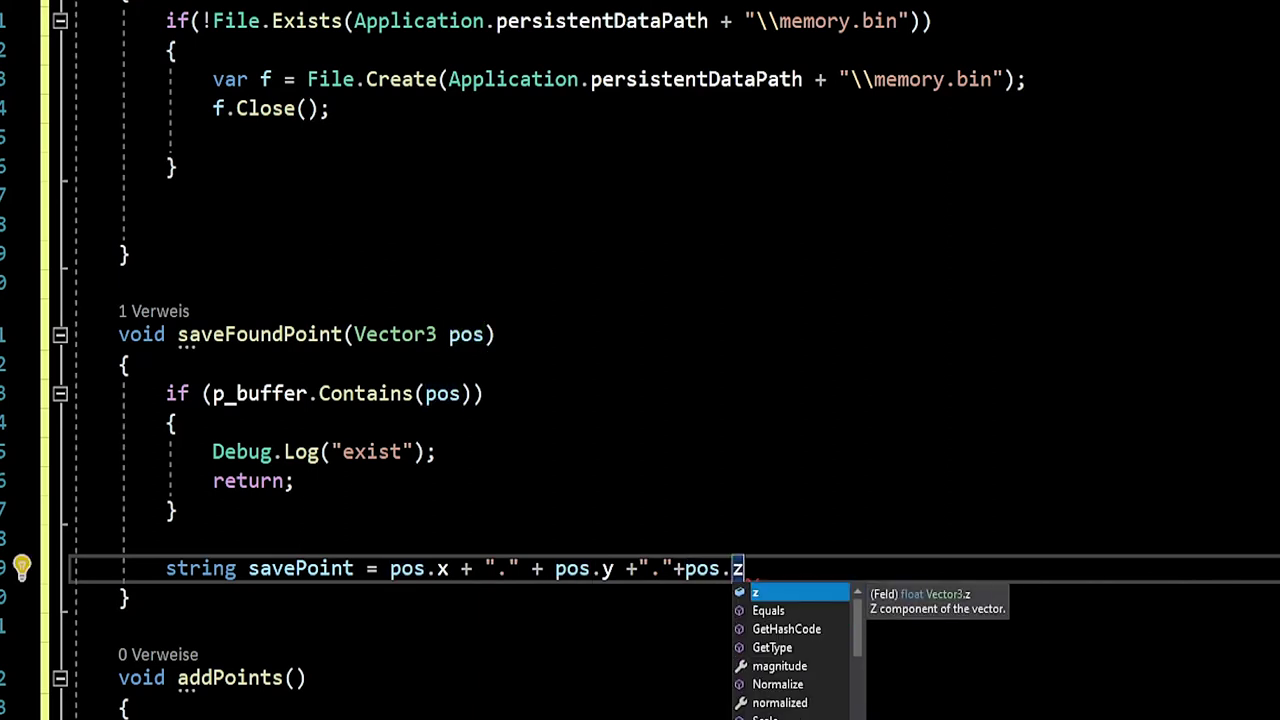
type("+")
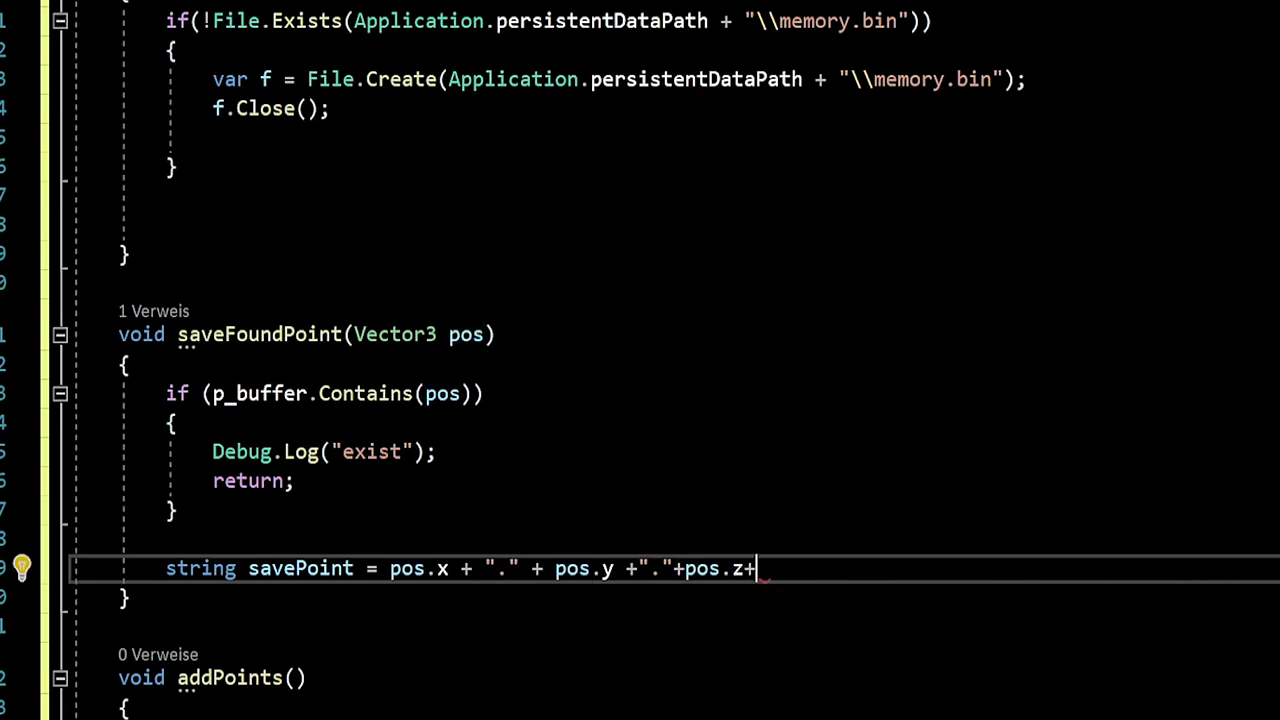
type("\"\\n")
End the savePoint statement with a semicolon and leave a blank line below it.
key("Down")
key("Up")
key("End")
type(";")
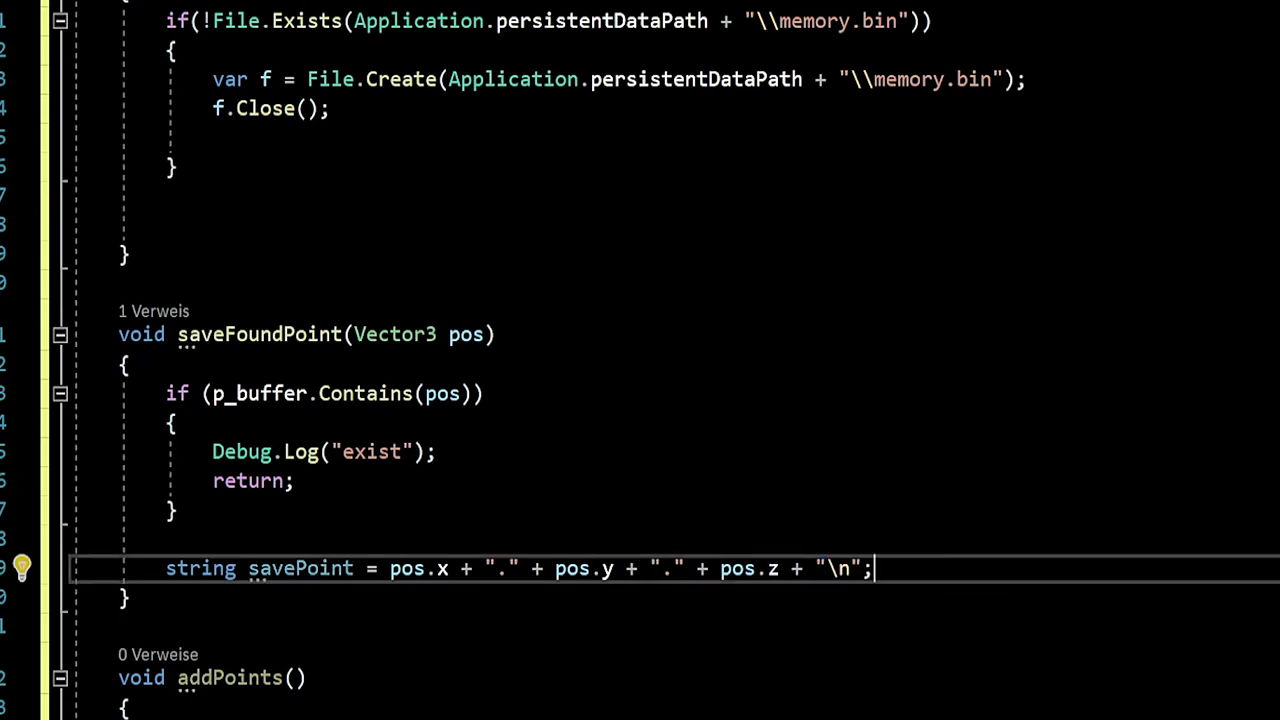
key("Return")
key("Down")
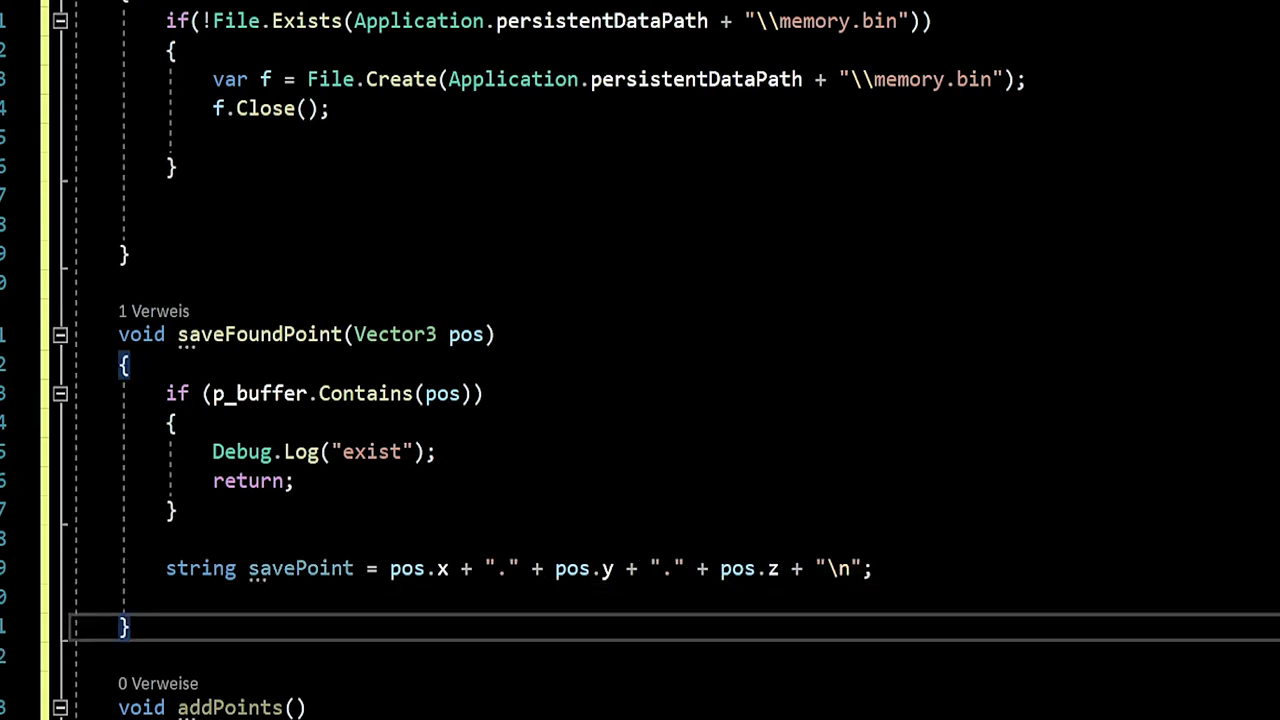
key("Up")
key("Down")
key("Up")
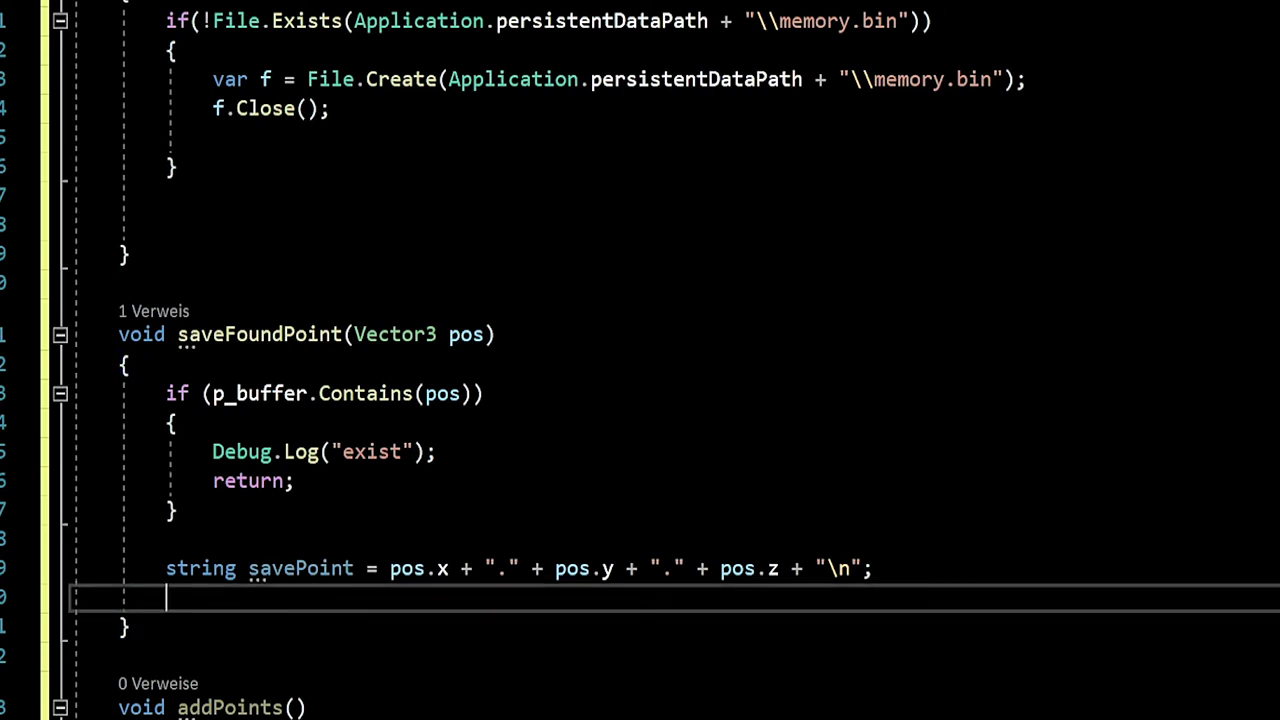
Start a File.AppendAllText call using the copied persistentDataPath + "\\memory.bin" path as first argument.
type("File")
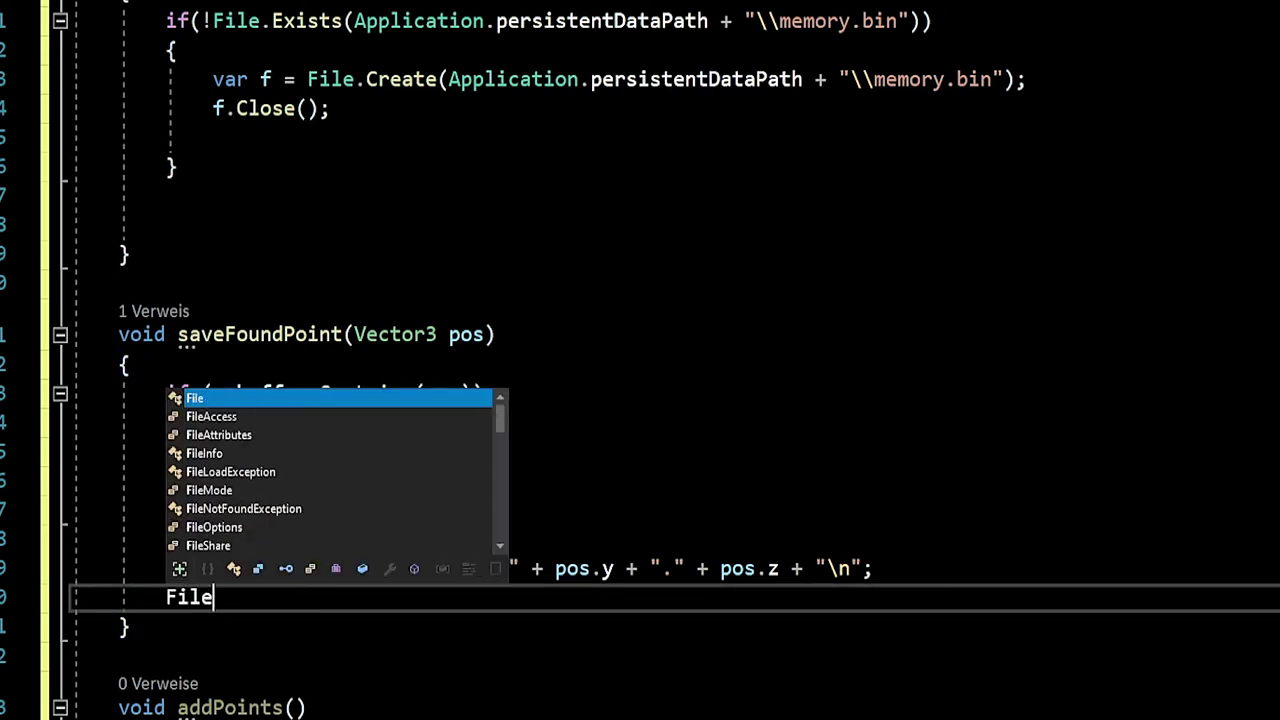
type(".app")
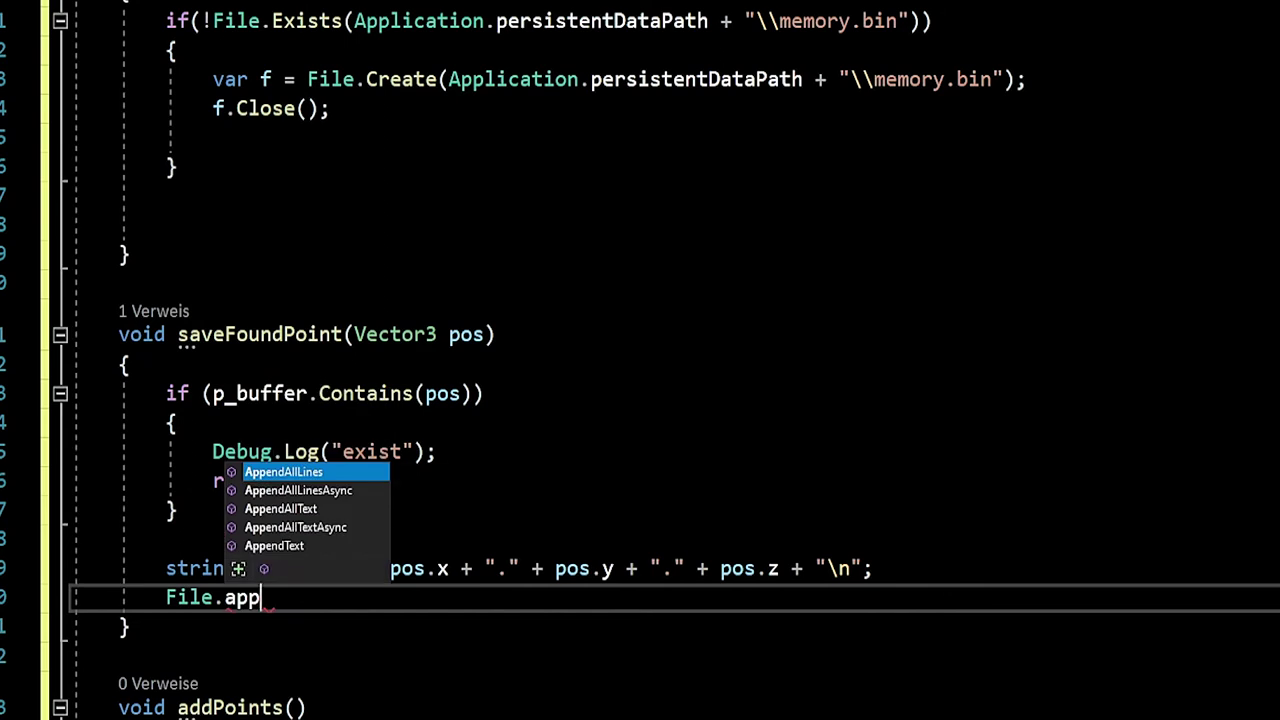
key("Down")
key("Down")
key("Tab")
type("(f")
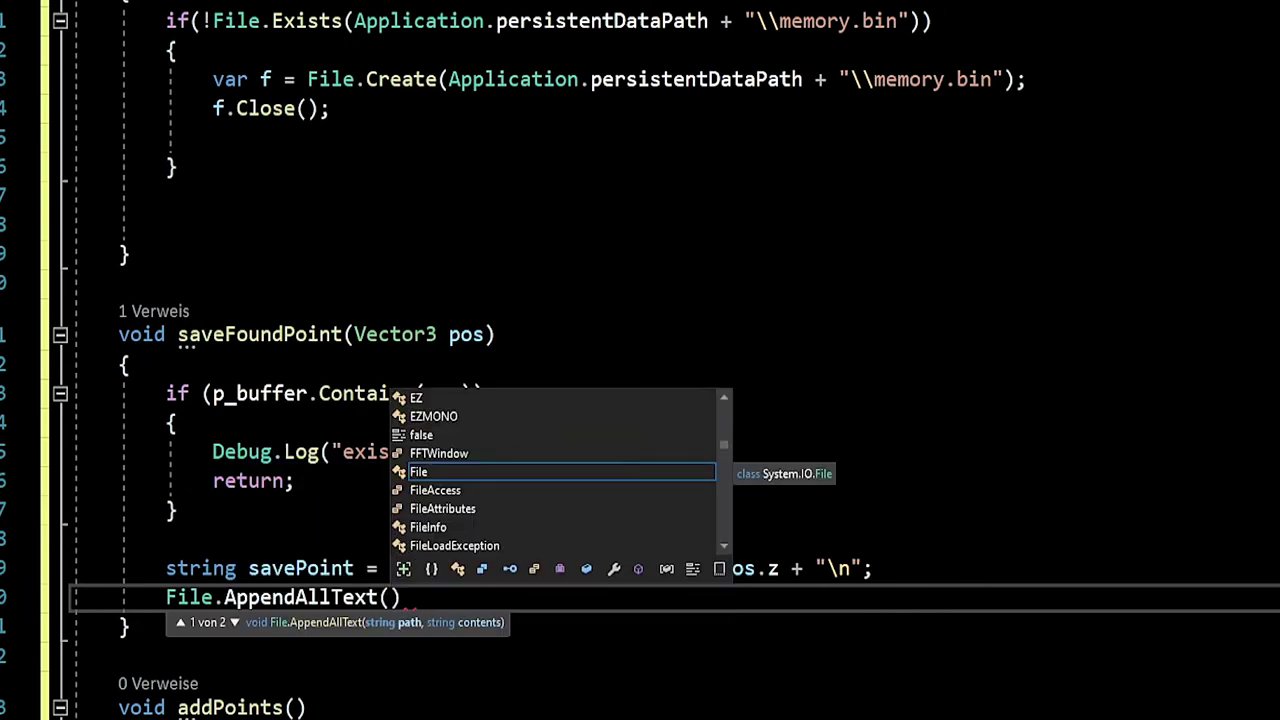
type("loat.Parse(p[0])")
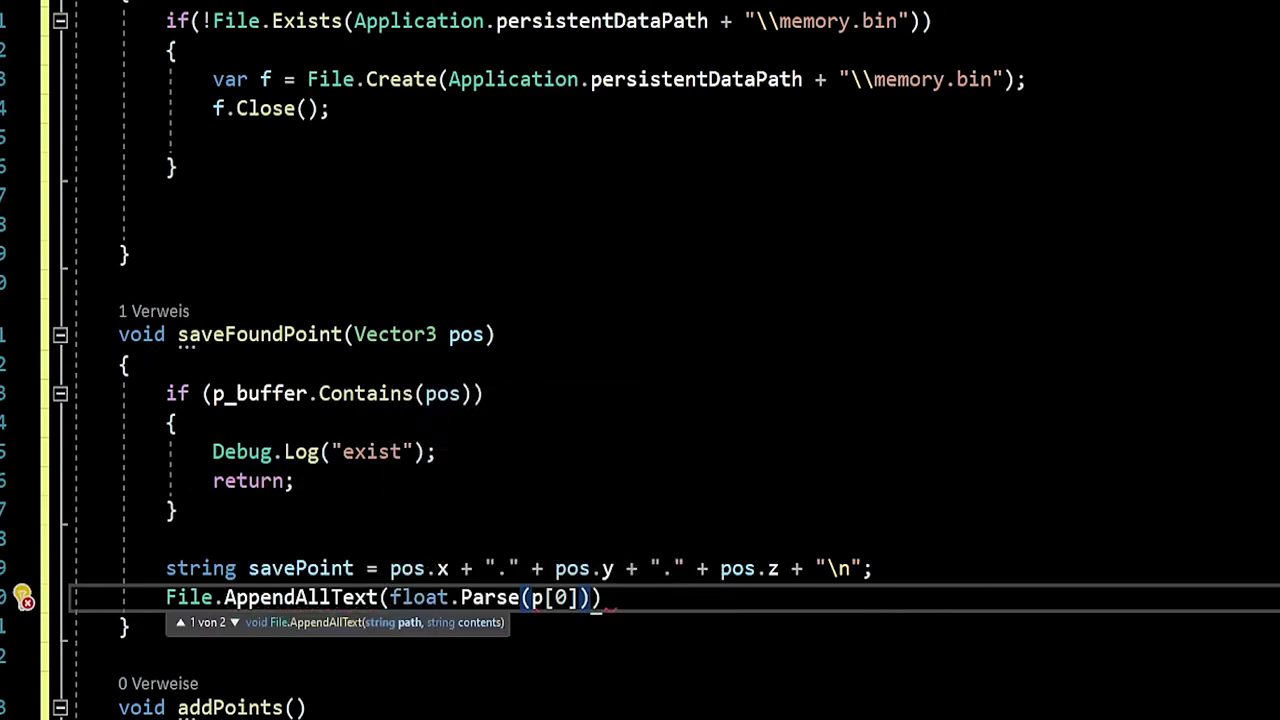
key("BackSpace")
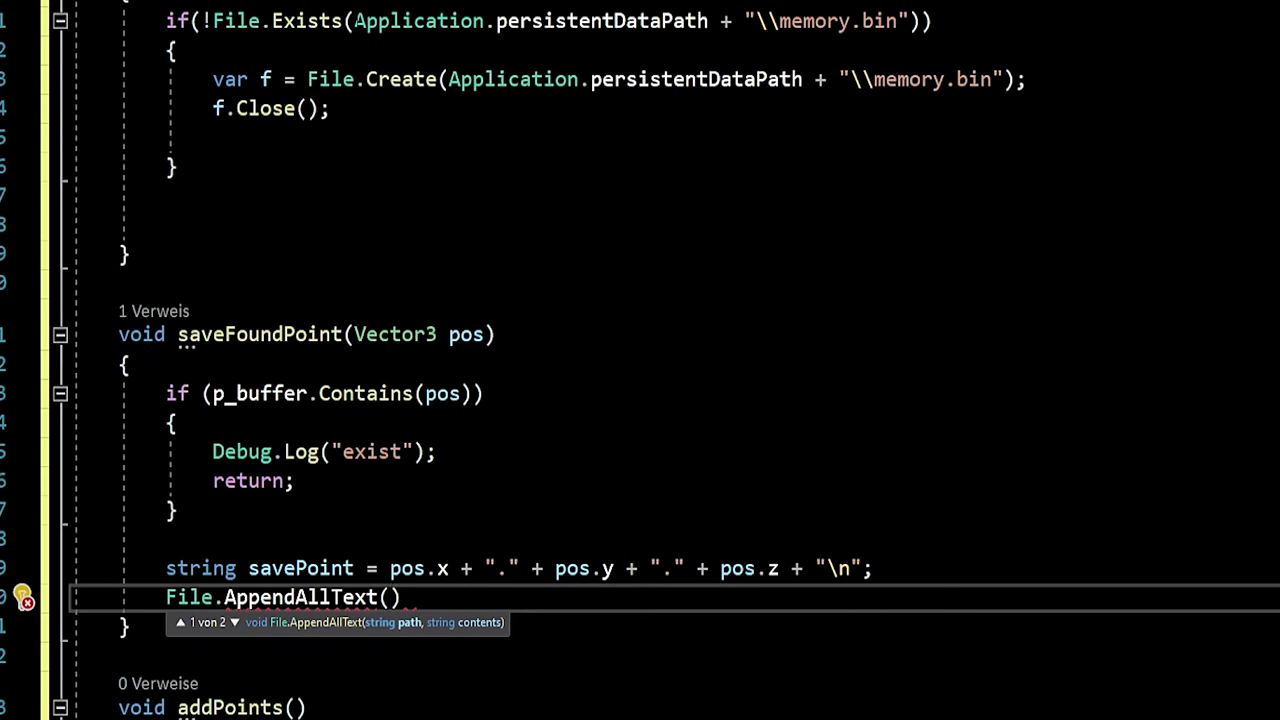
left_click_drag(354, 21, 920, 21)
key("ctrl+c")
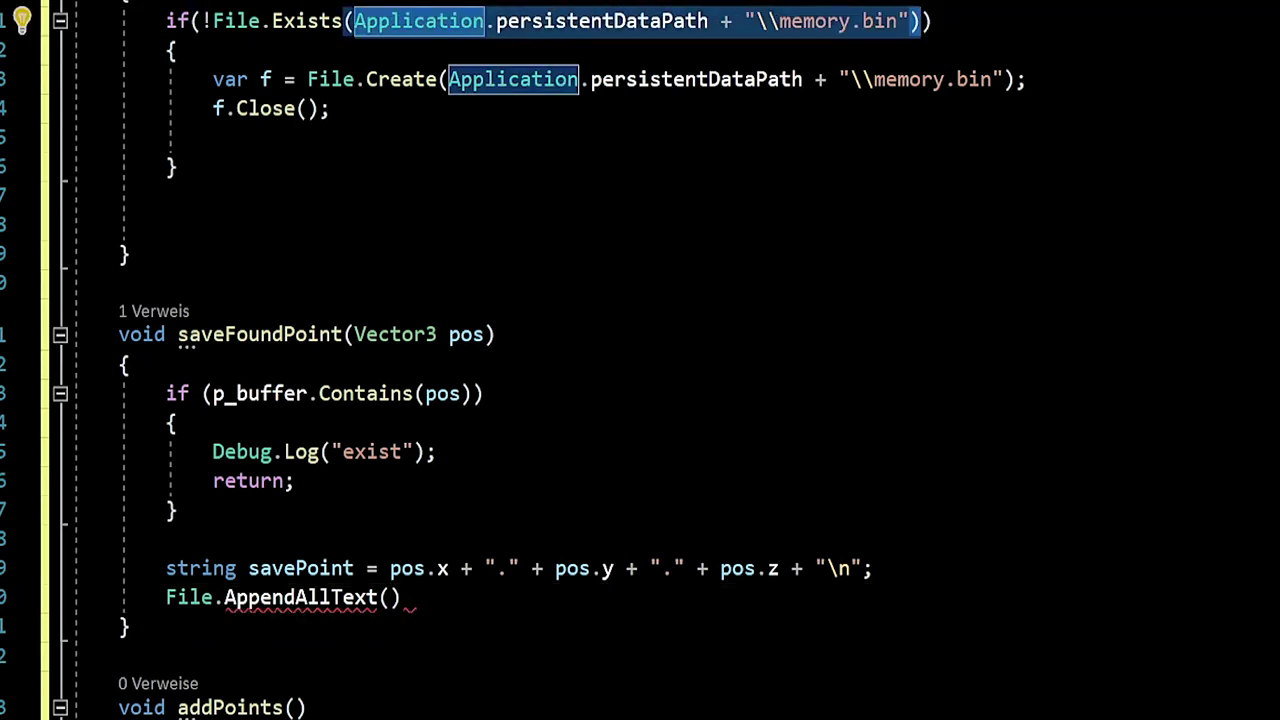
left_click(389, 597)
key("ctrl+v")
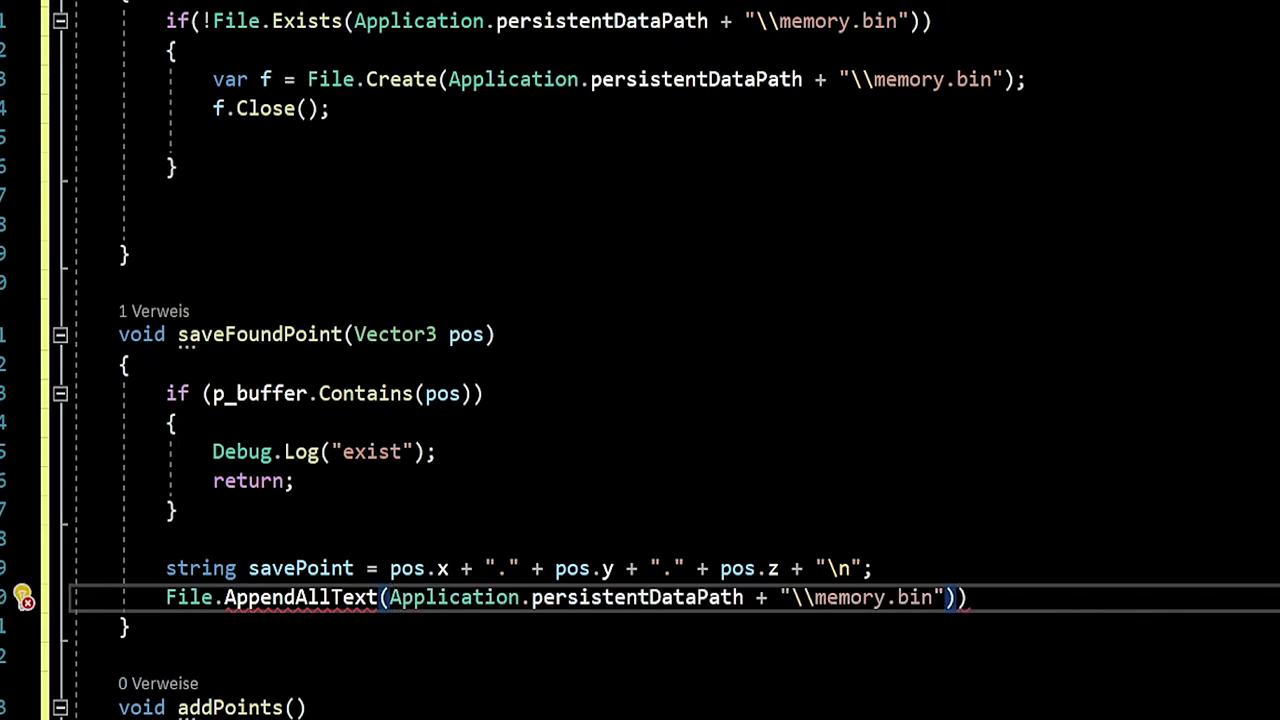
Pass savePoint as the text to append and terminate the call with a semicolon.
type(",")
key("BackSpace")
key("BackSpace")
type(",")
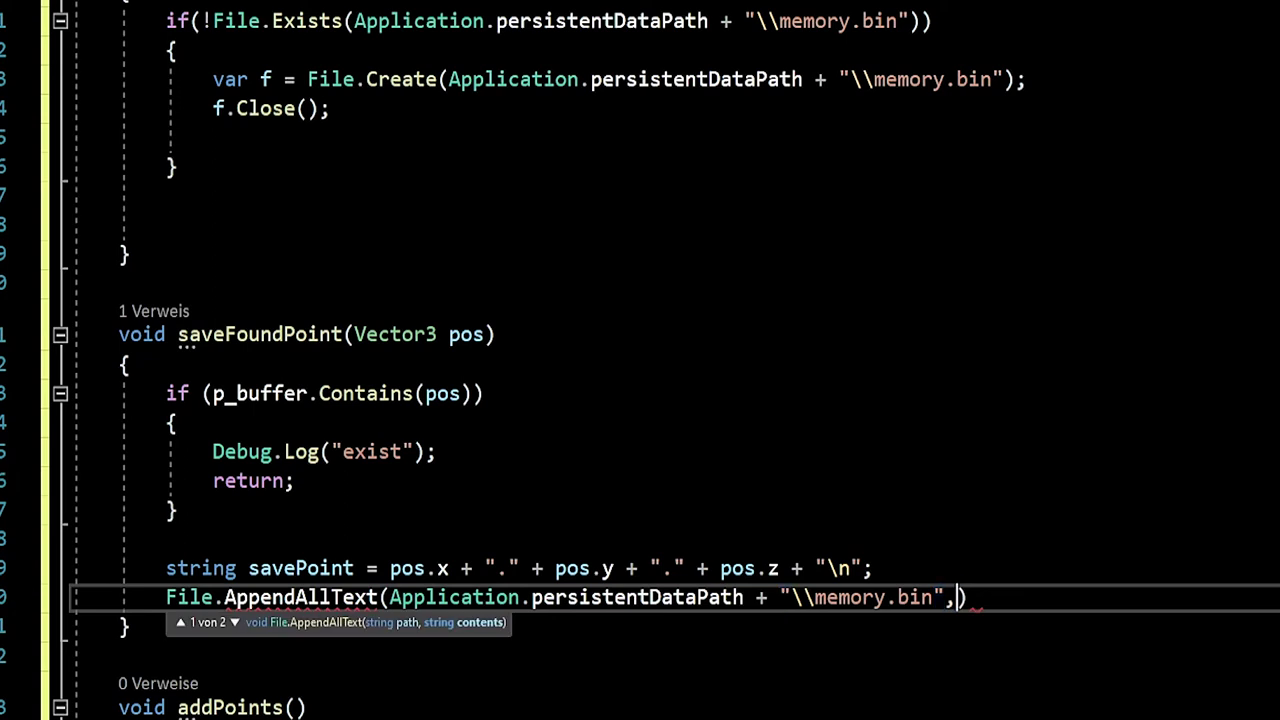
type(" save")
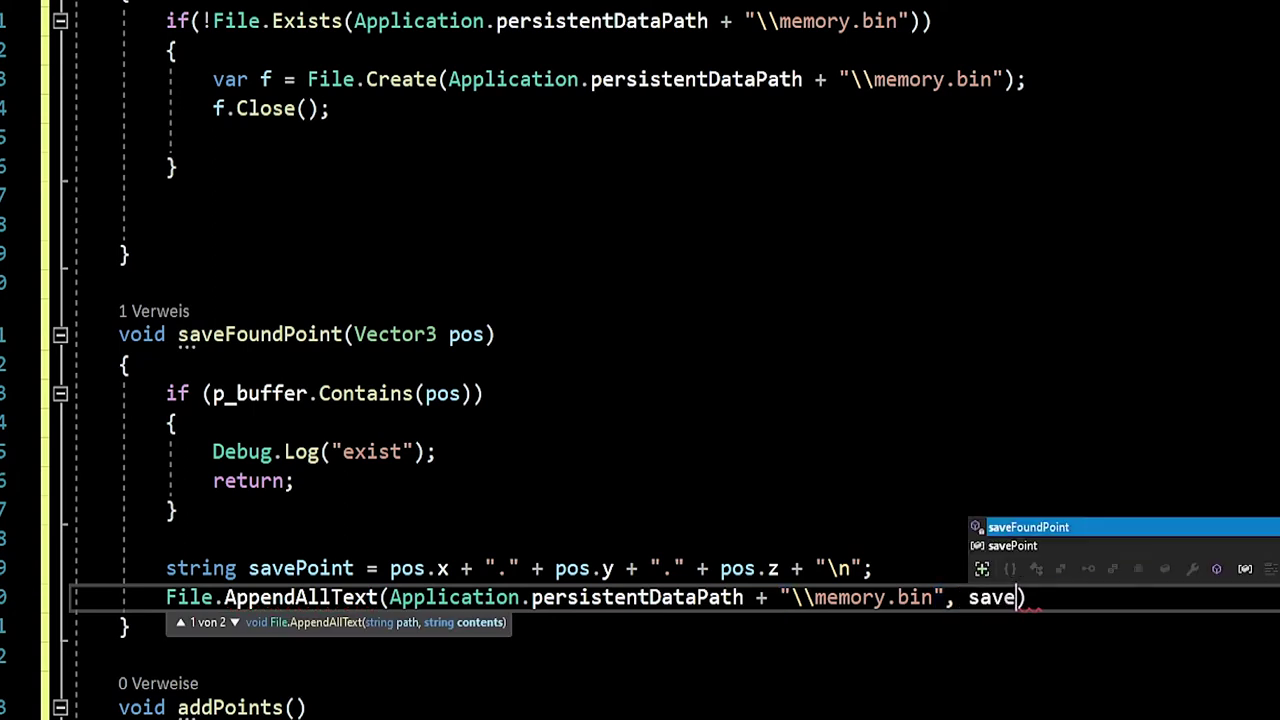
key("Down")
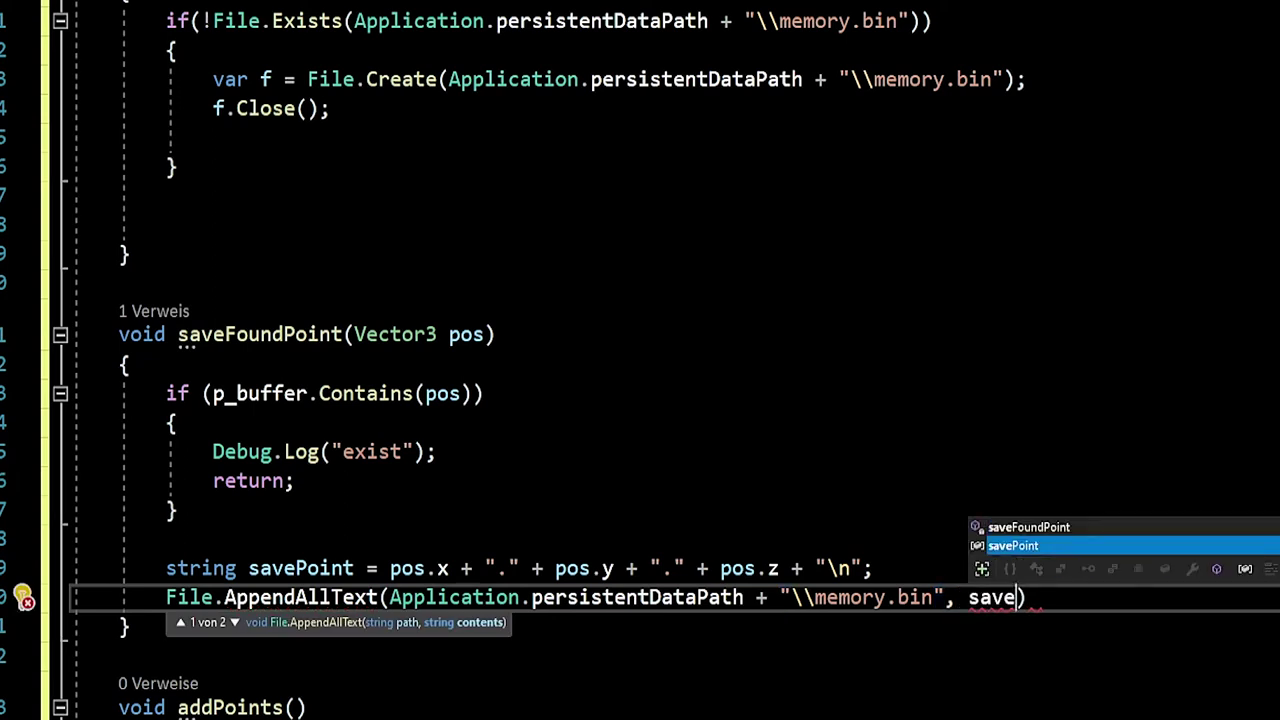
key("Tab")
key("End")
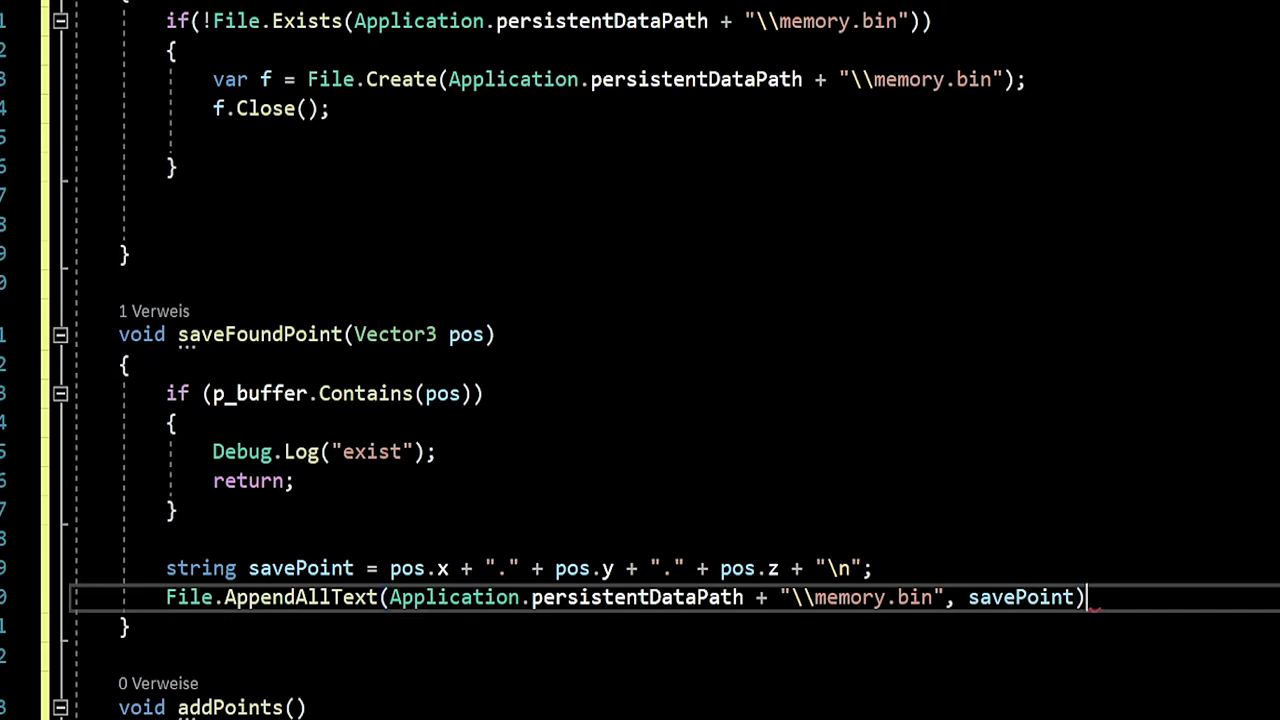
type(";")
key("Return")
type("f")
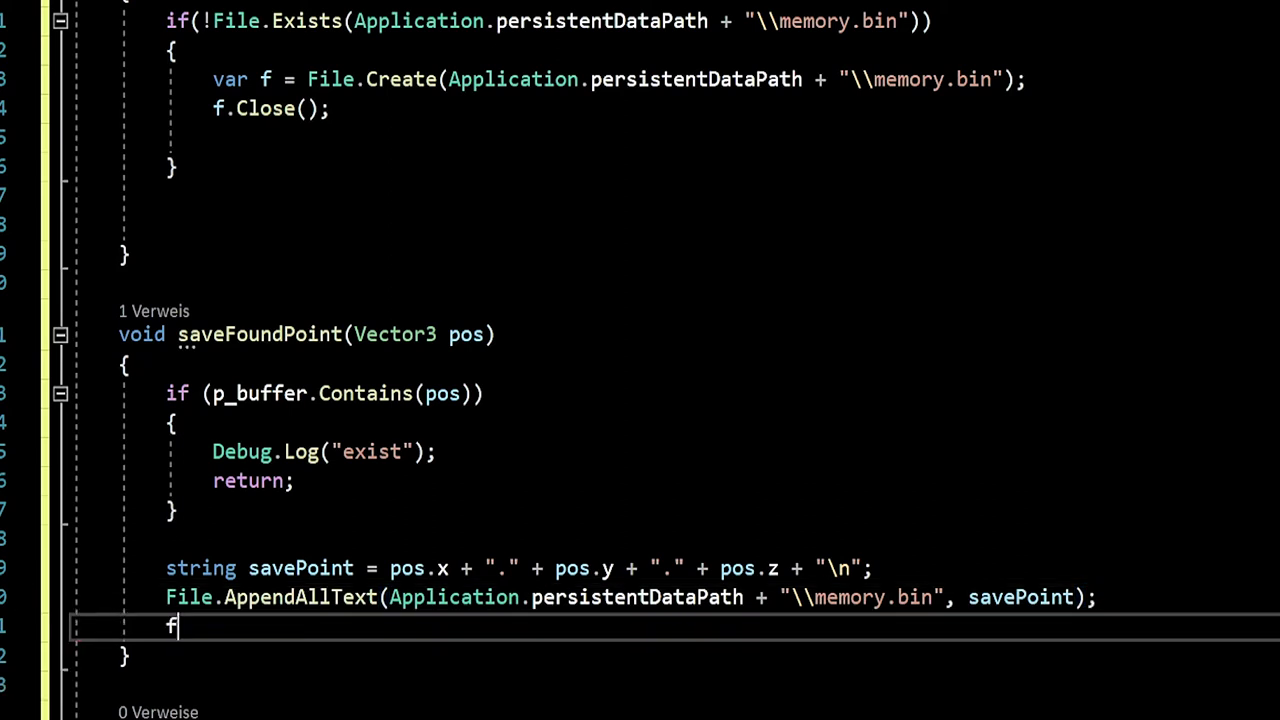
Add findPoint = true; as the final line of saveFoundPoint.
type("indo")
key("Tab")
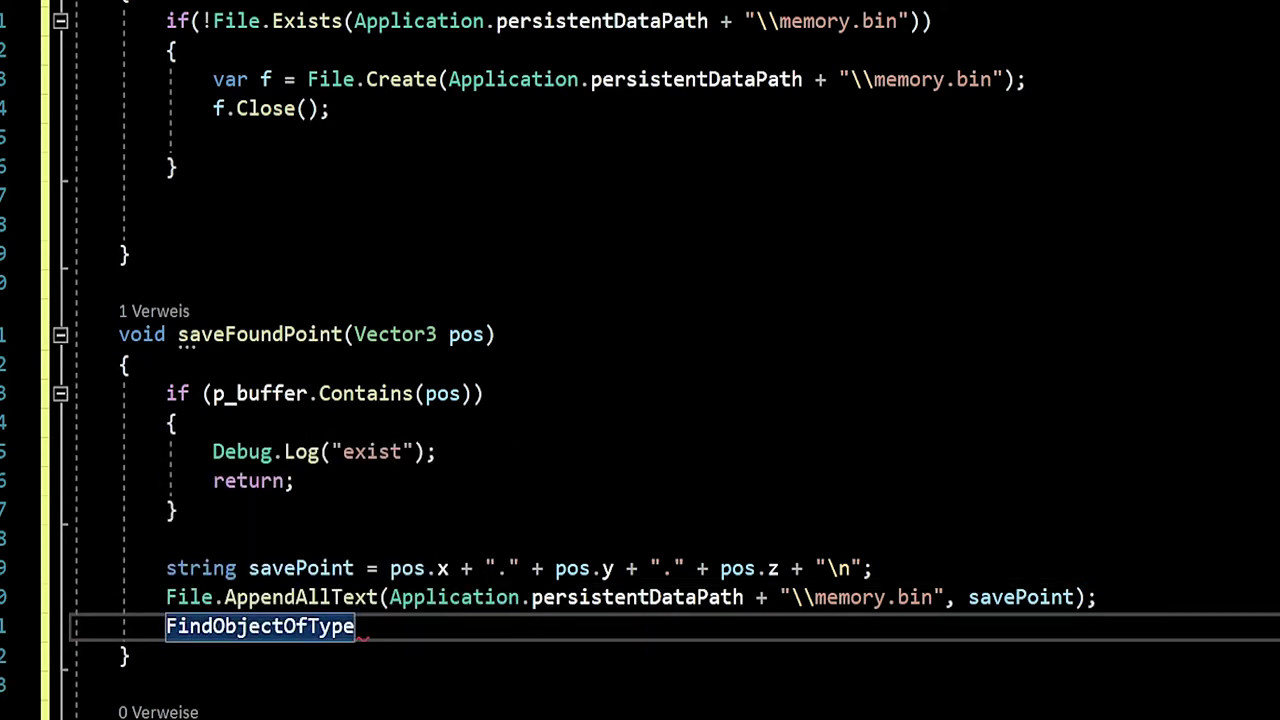
key("ctrl+z")
key("BackSpace")
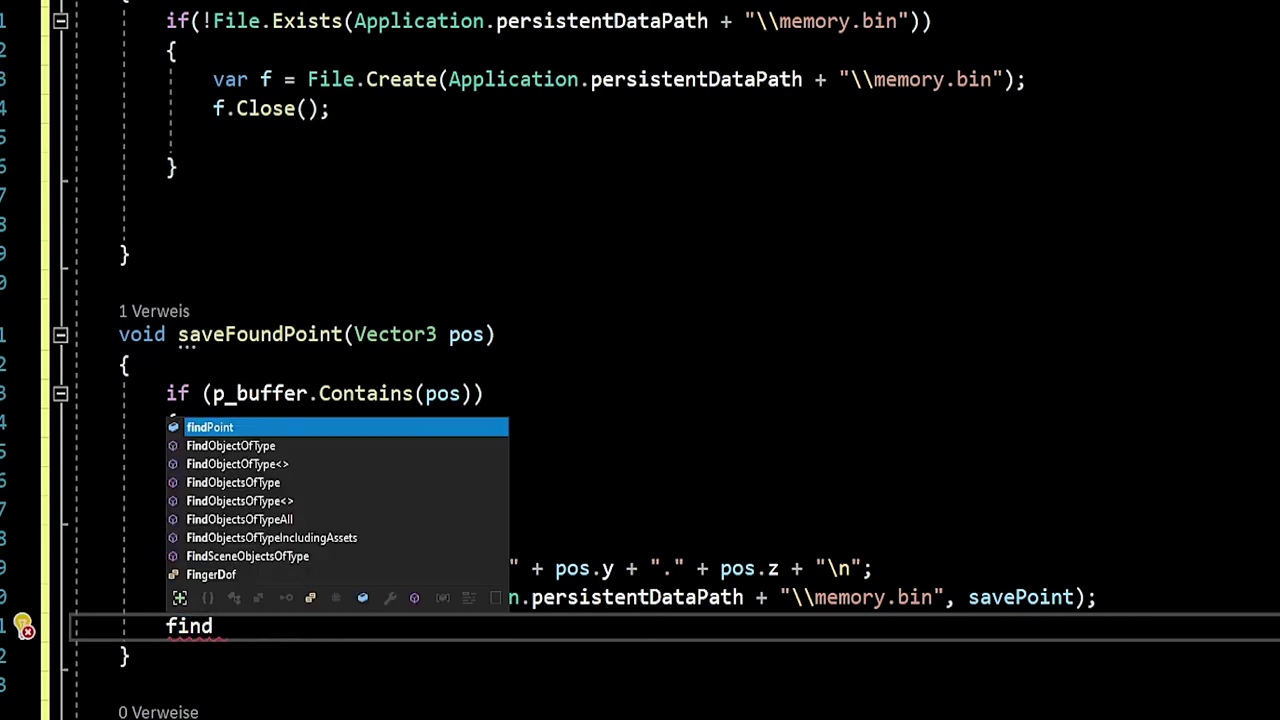
key("ctrl+space")
key("Tab")
type("= t")
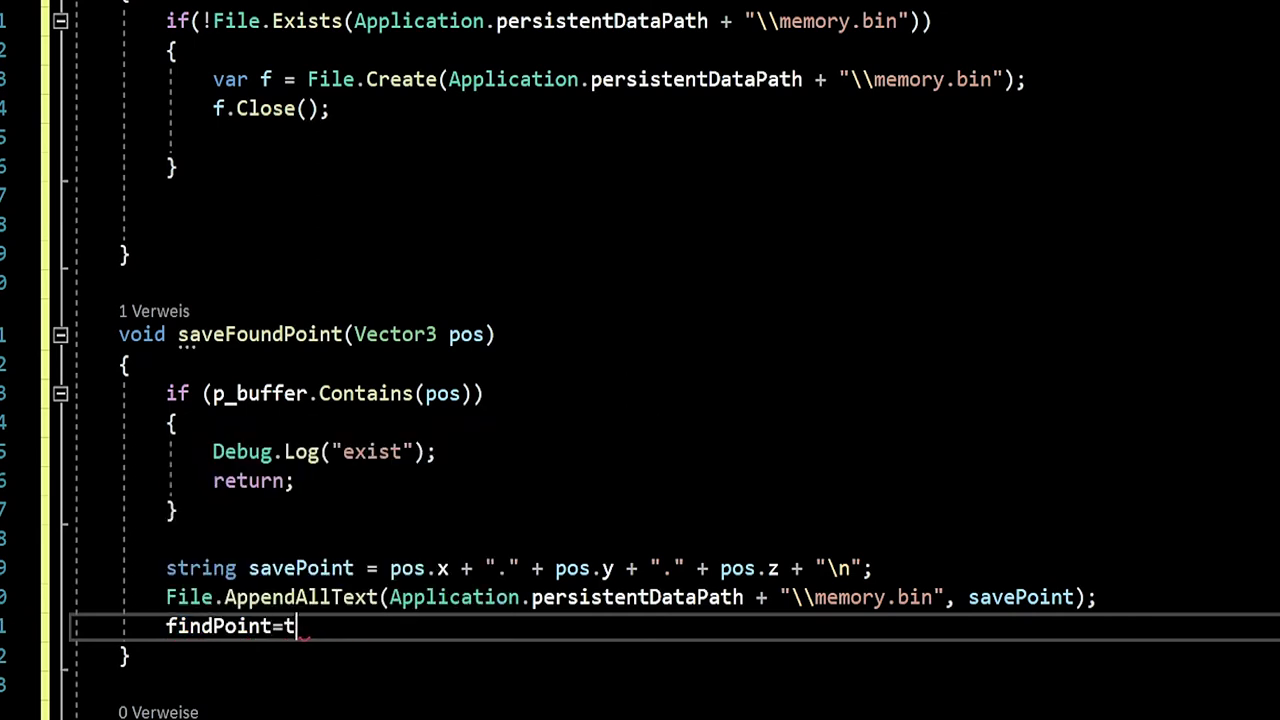
type("rue;")
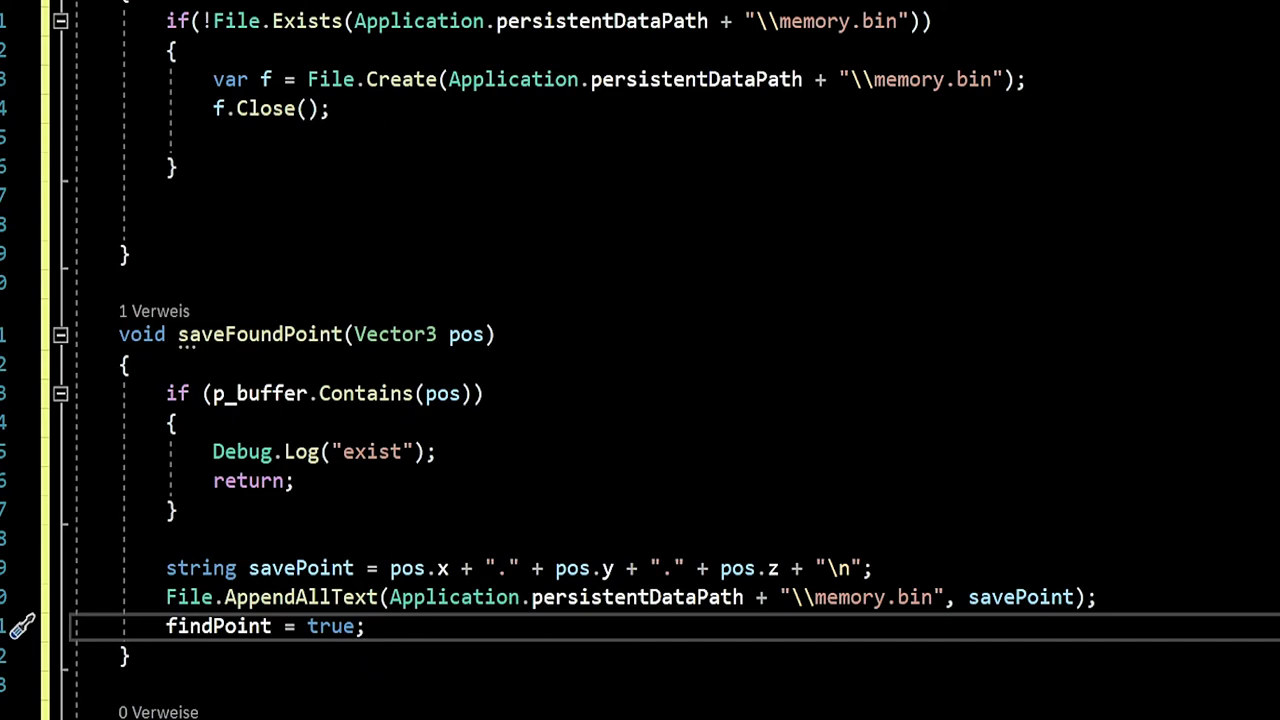
scroll(640, 360, "down", 5)
Inspect the Update() raycast code, checking the braces of the if (!findPoint) and Player tag blocks.
scroll(640, 360, "down", 3)
scroll(640, 360, "down", 6)
scroll(640, 360, "down", 4)
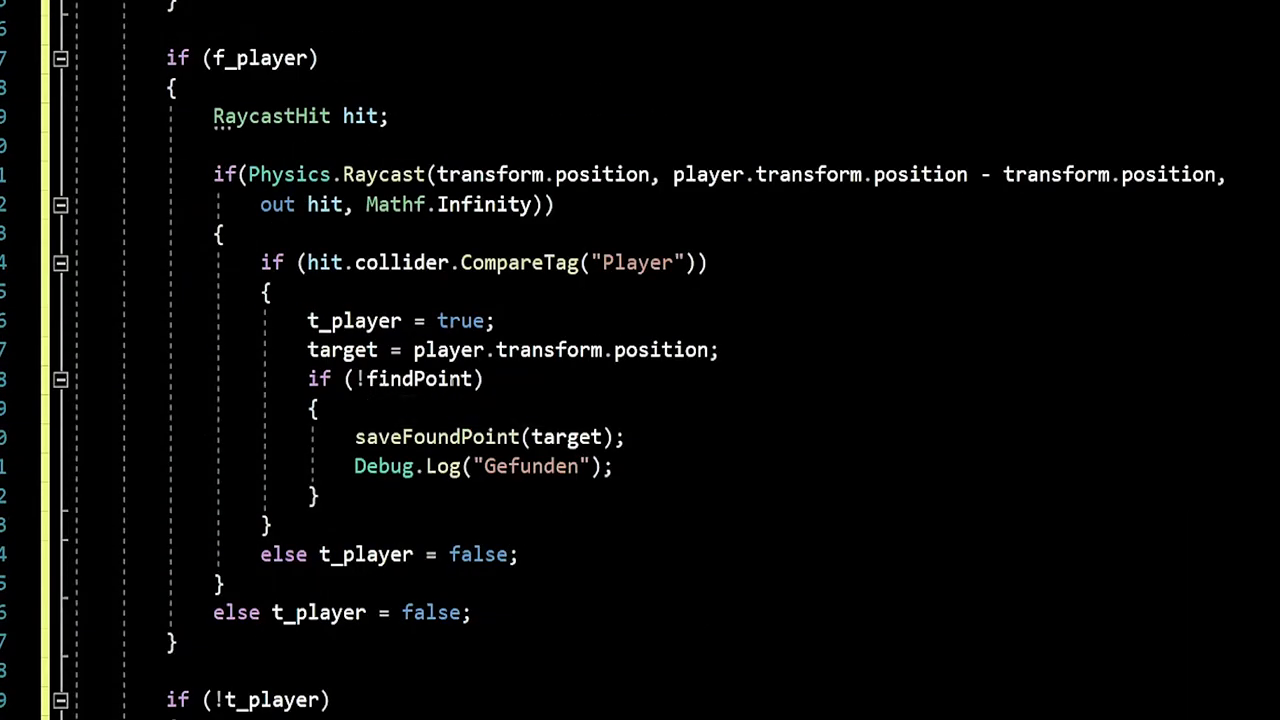
left_click(320, 408)
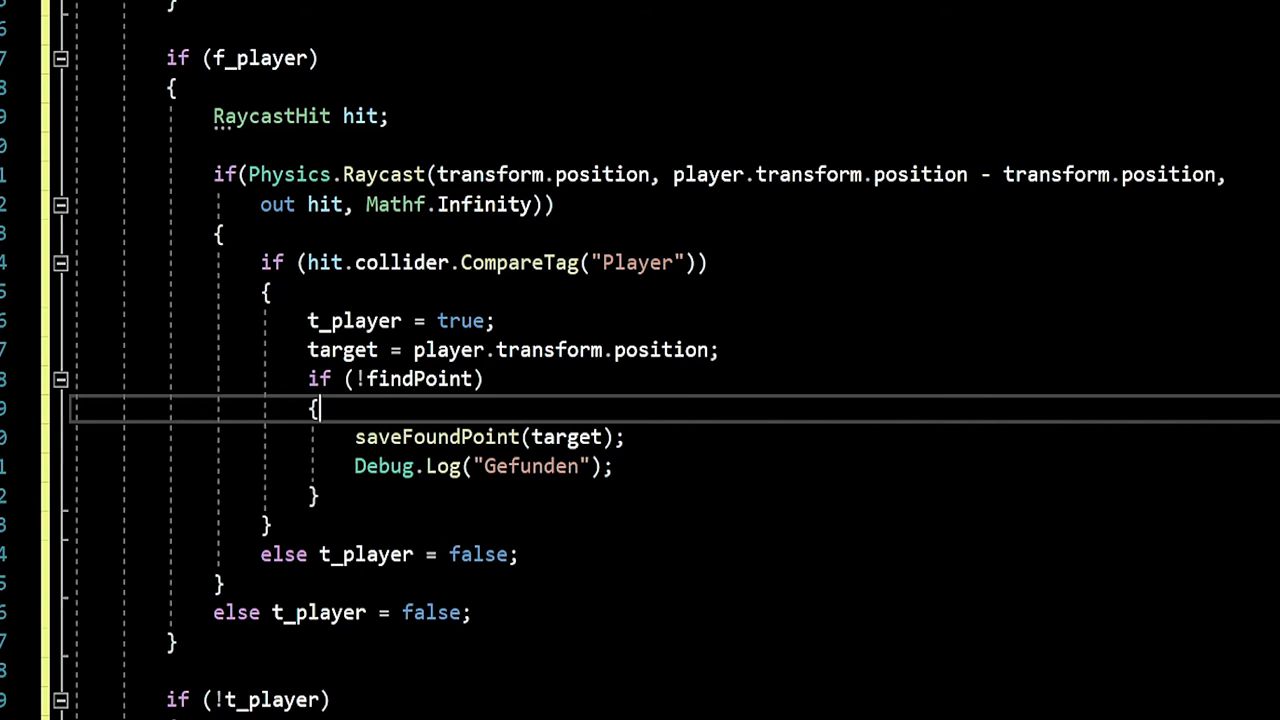
left_click(272, 525)
left_click(318, 495)
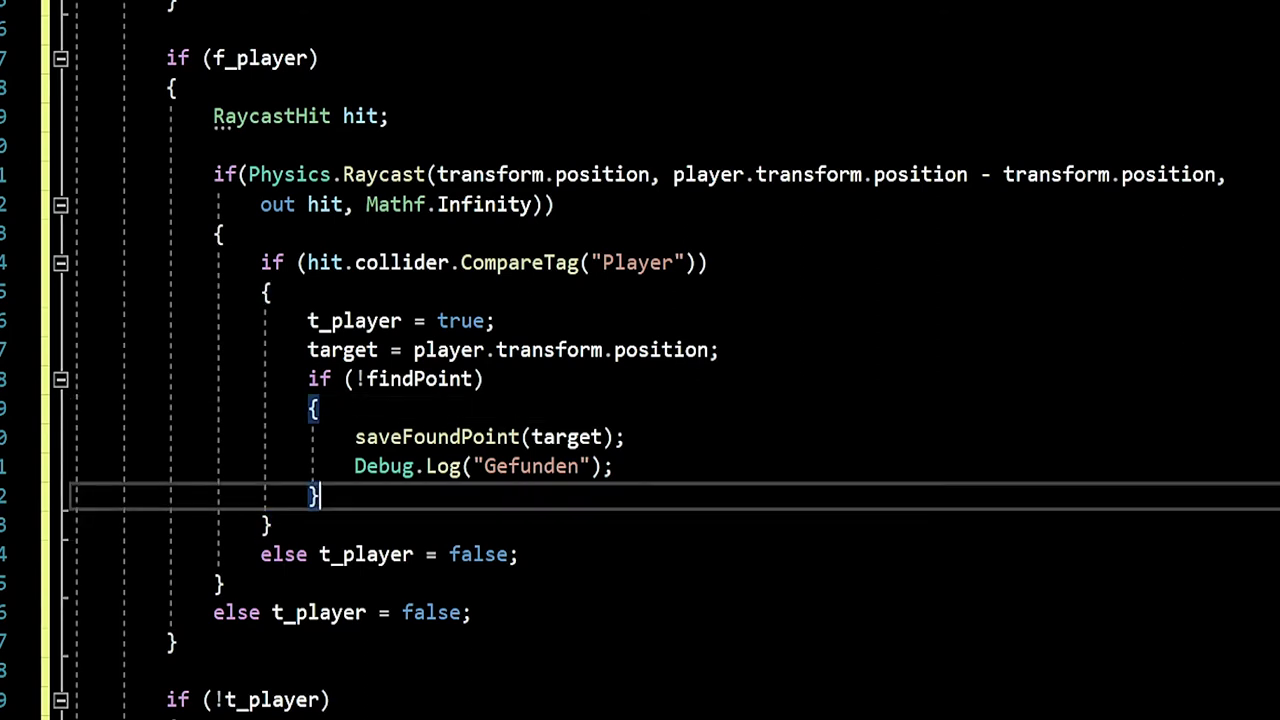
left_click(272, 525)
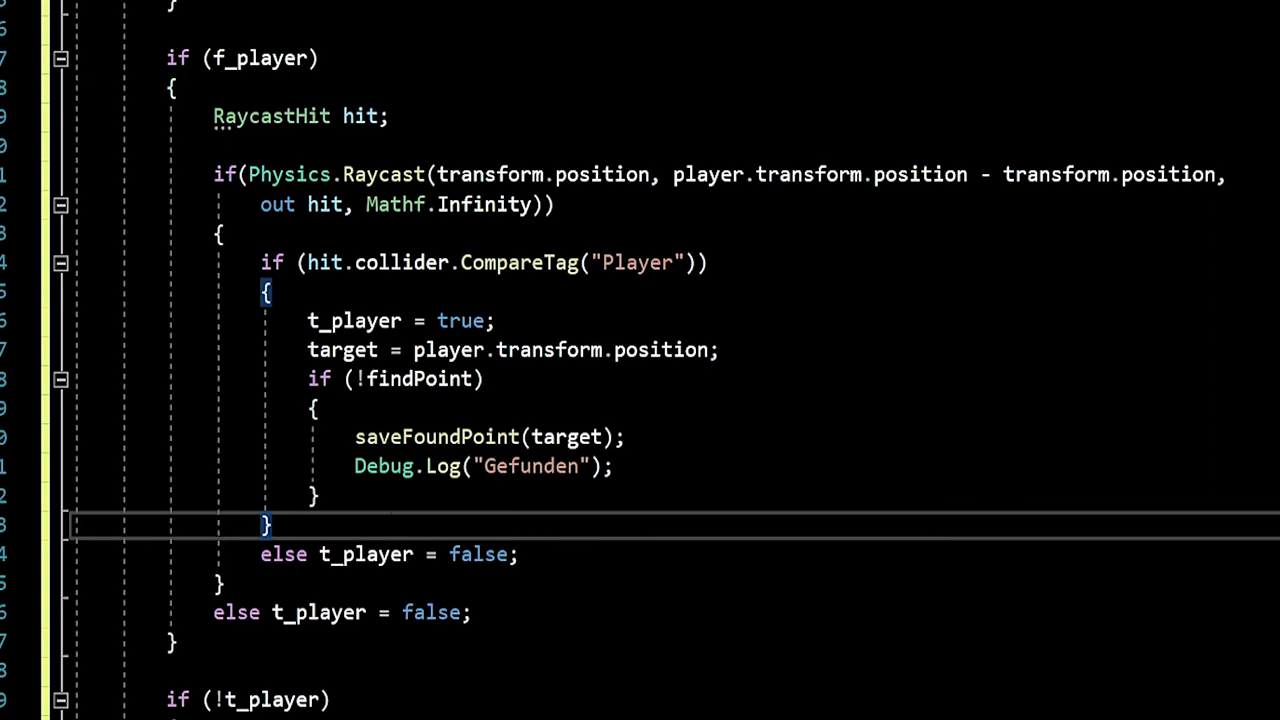
left_click(318, 495)
left_click(272, 525)
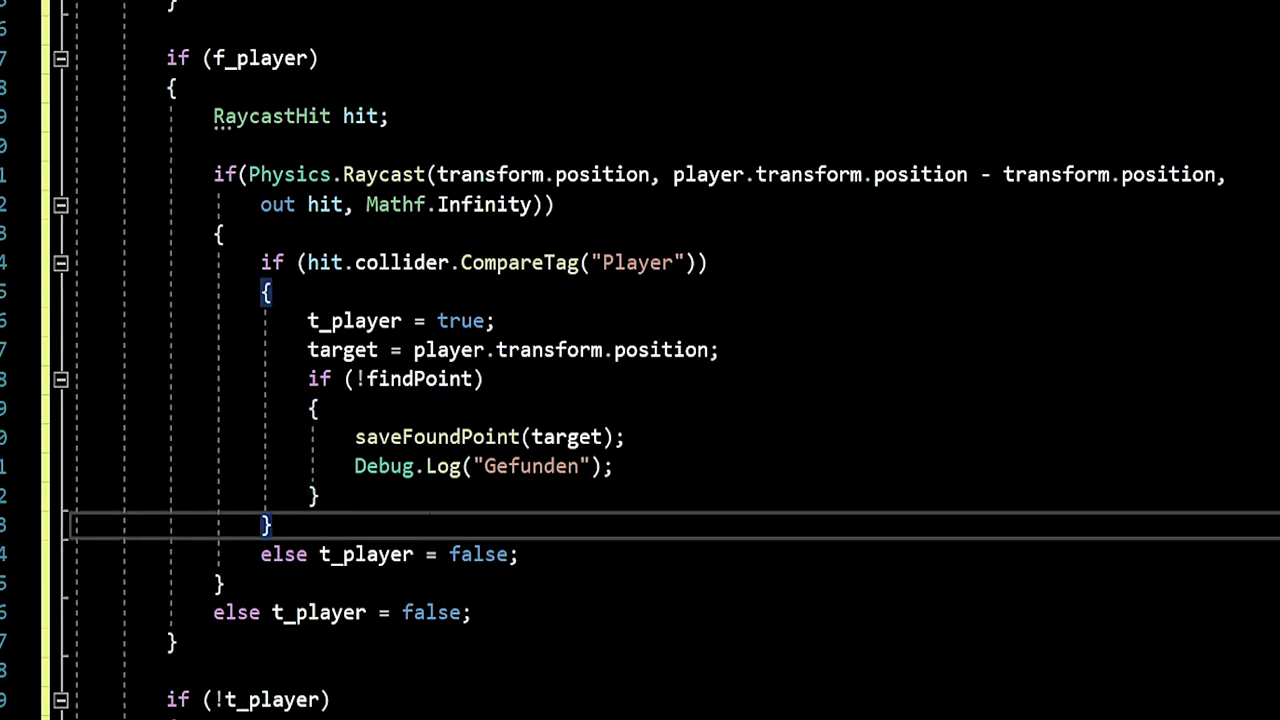
scroll(640, 360, "up", 5)
scroll(640, 360, "down", 3)
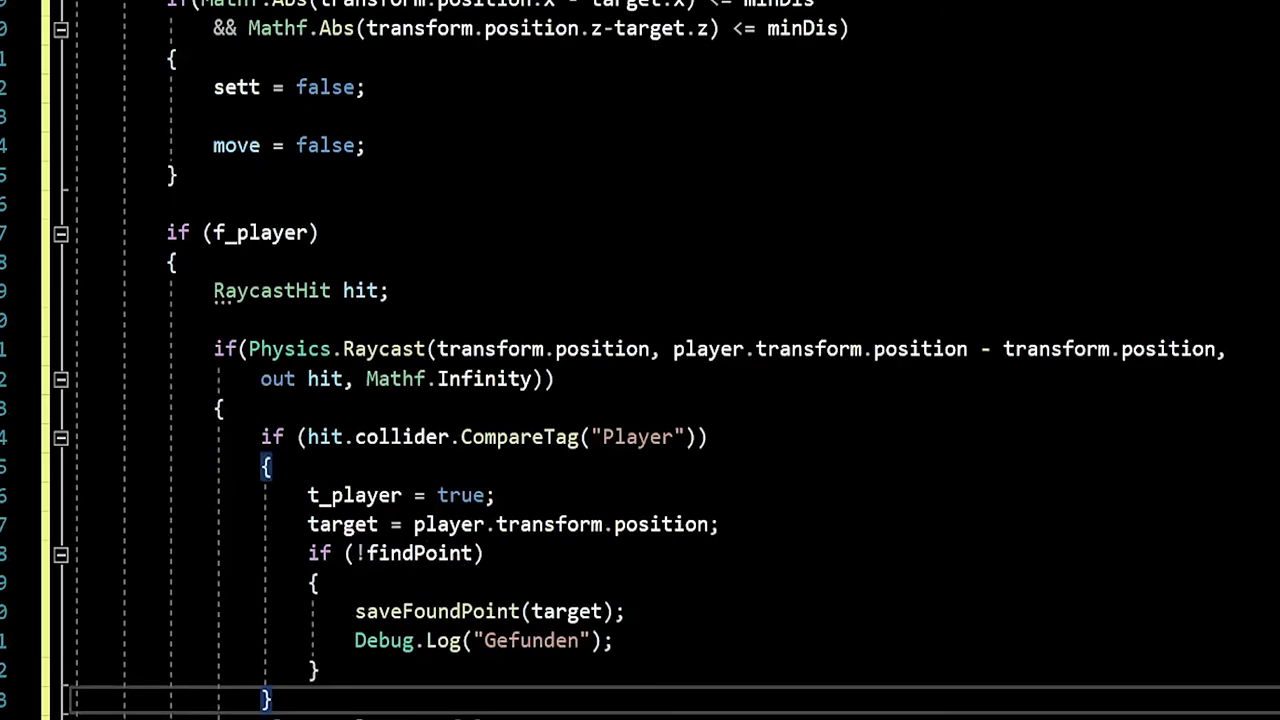
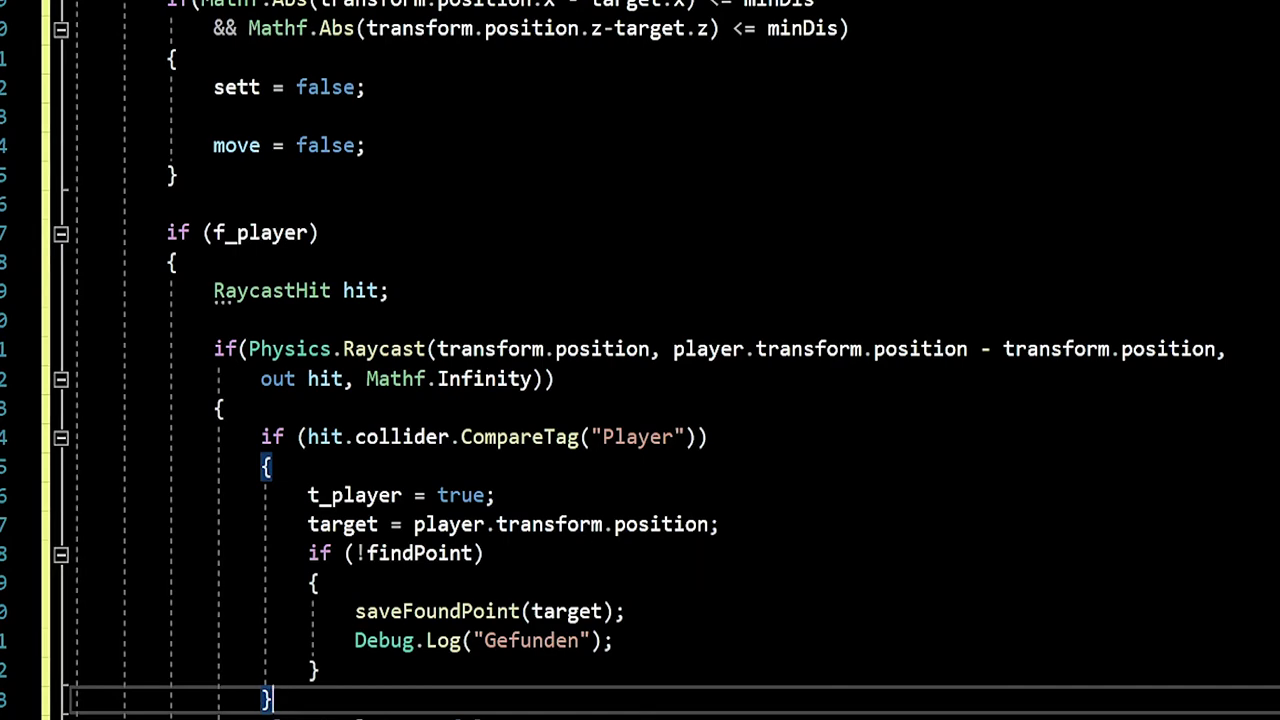
Scroll up and place the cursor after the closing brace of the method above saveFoundPoint.
scroll(640, 360, "up", 6)
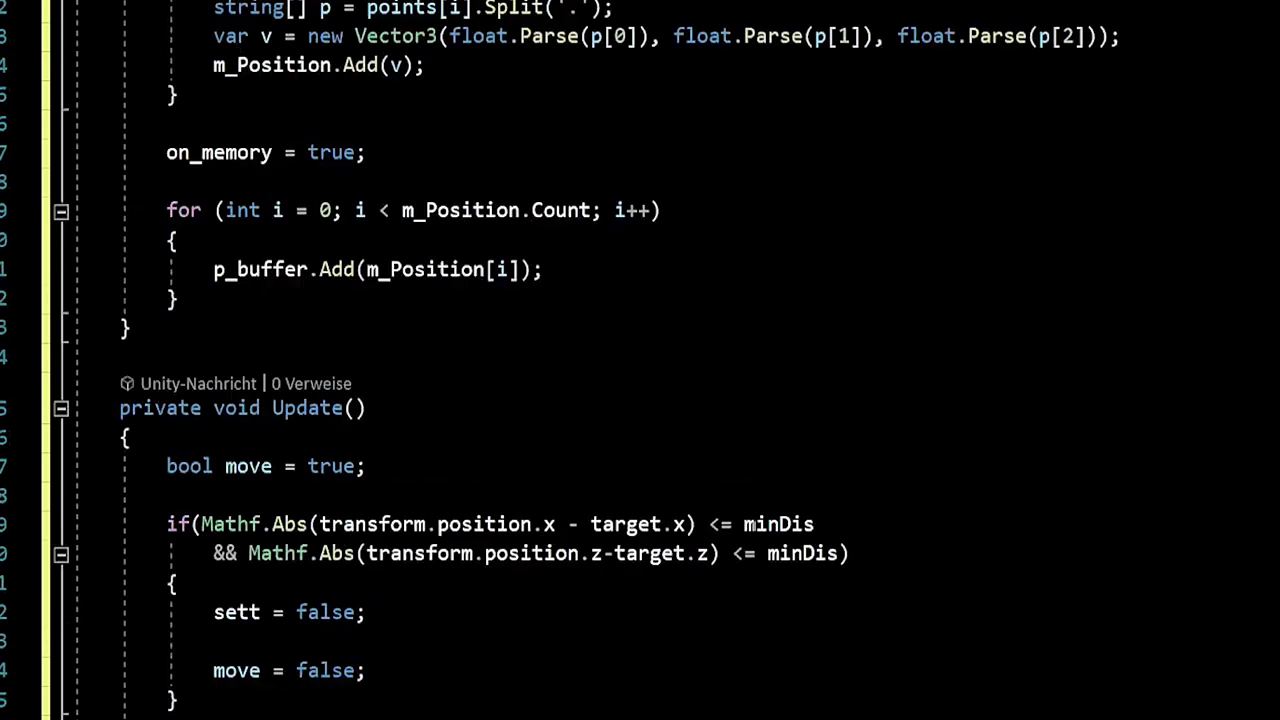
scroll(640, 360, "up", 2)
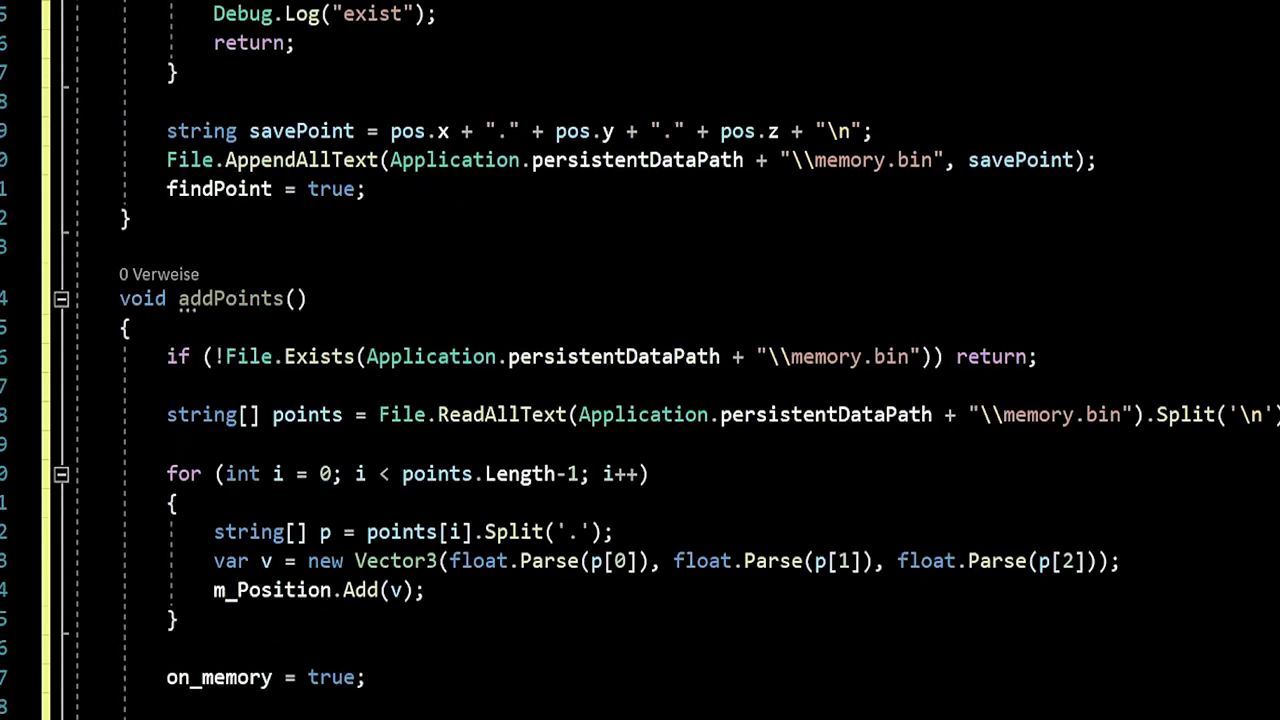
left_click(167, 444)
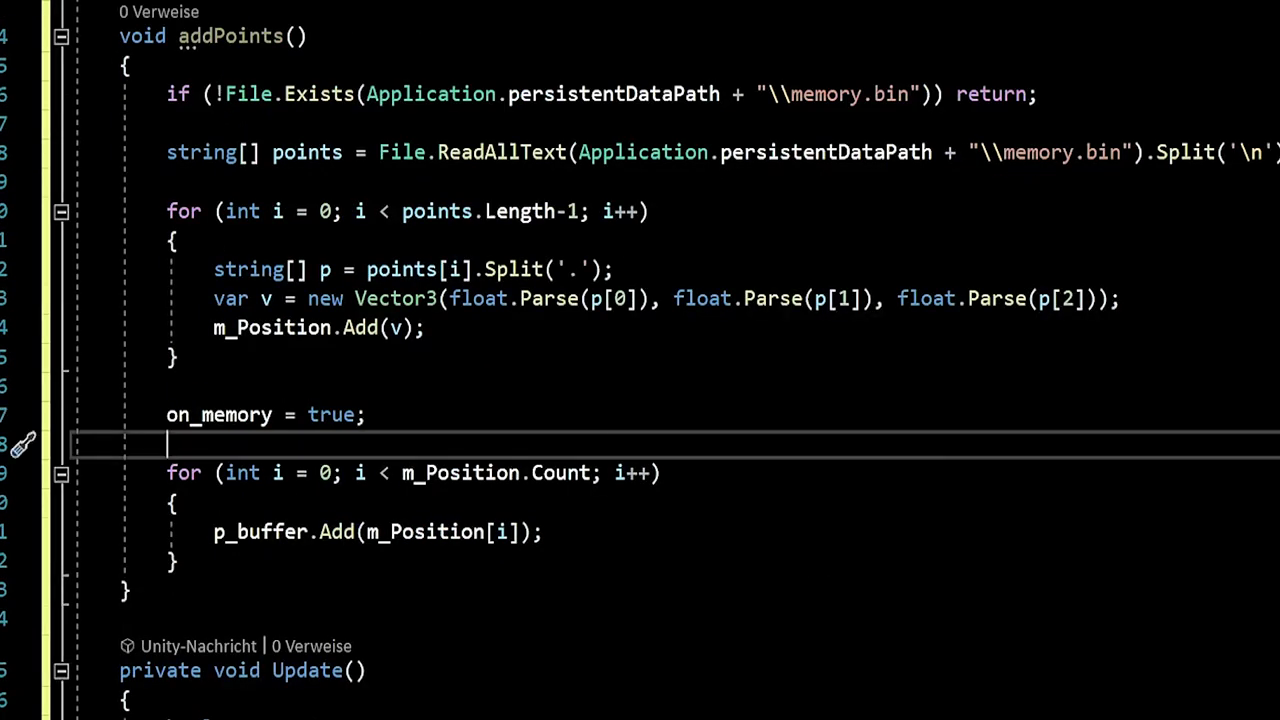
scroll(700, 460, "up", 1)
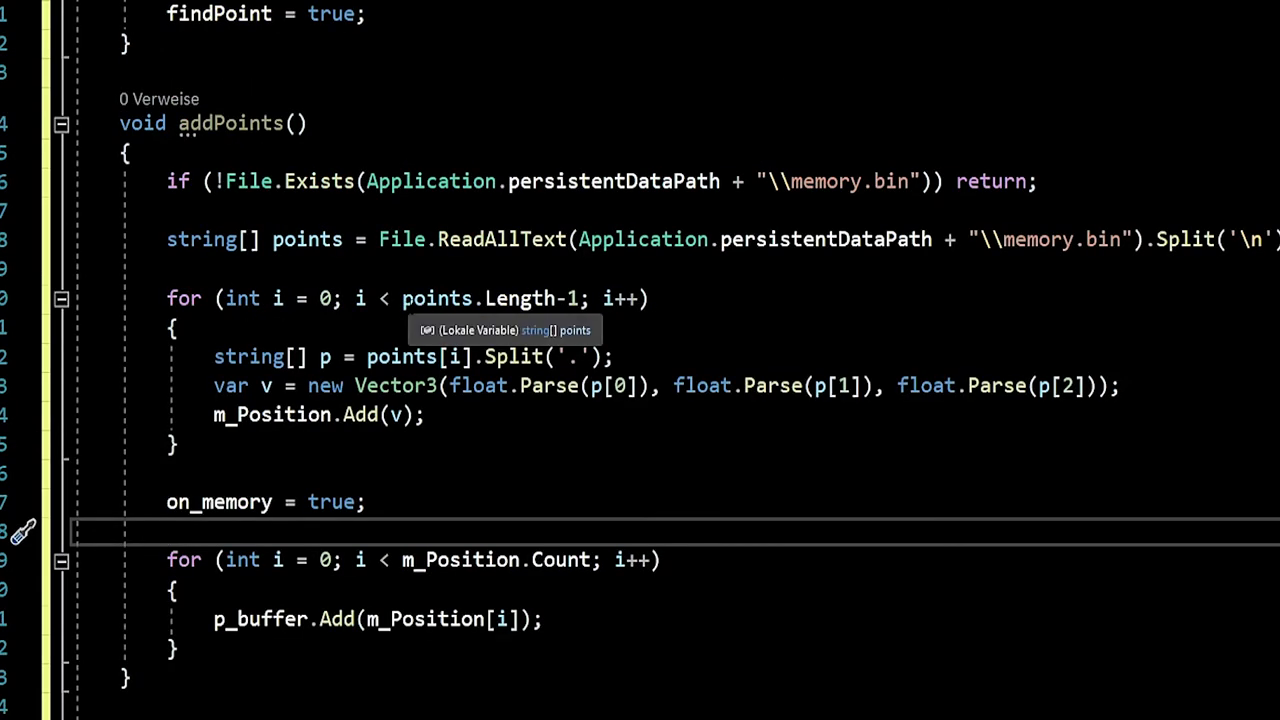
scroll(700, 460, "up", 3)
scroll(640, 360, "up", 2)
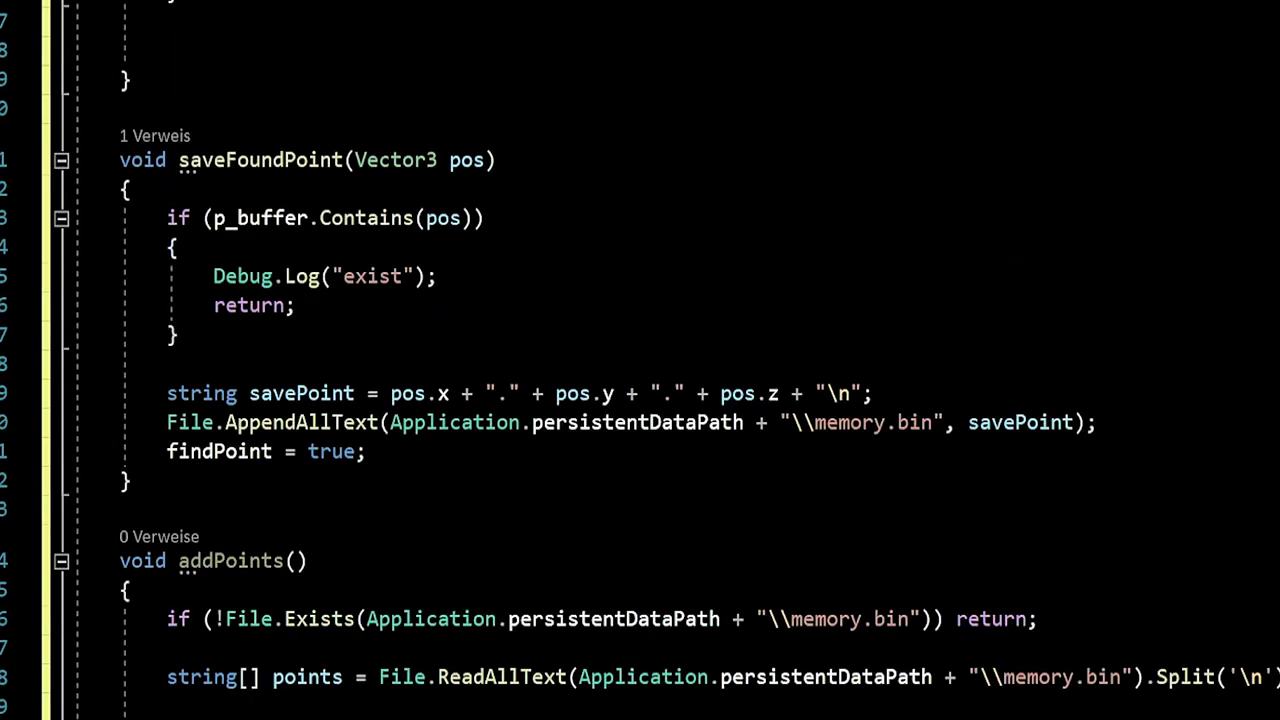
left_click(128, 80)
Insert blank lines and start a new method void calculateFindPoint() { with an open body.
key("Return")
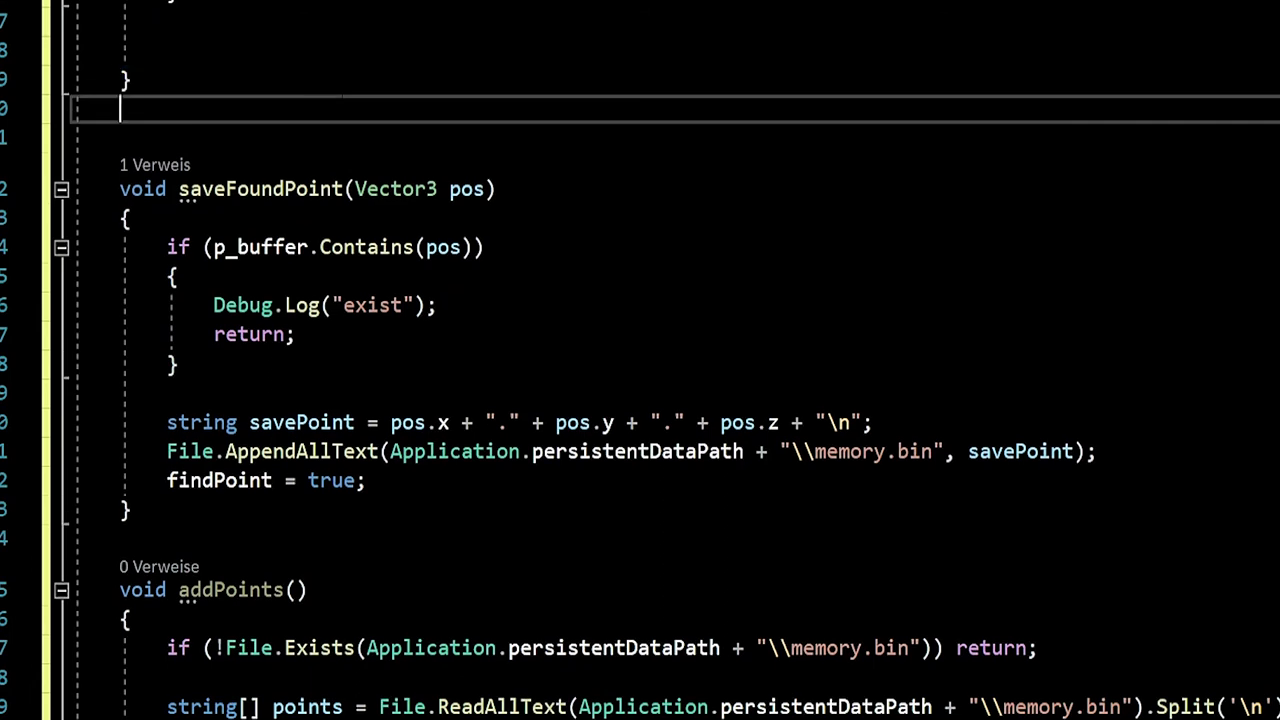
key("Return")
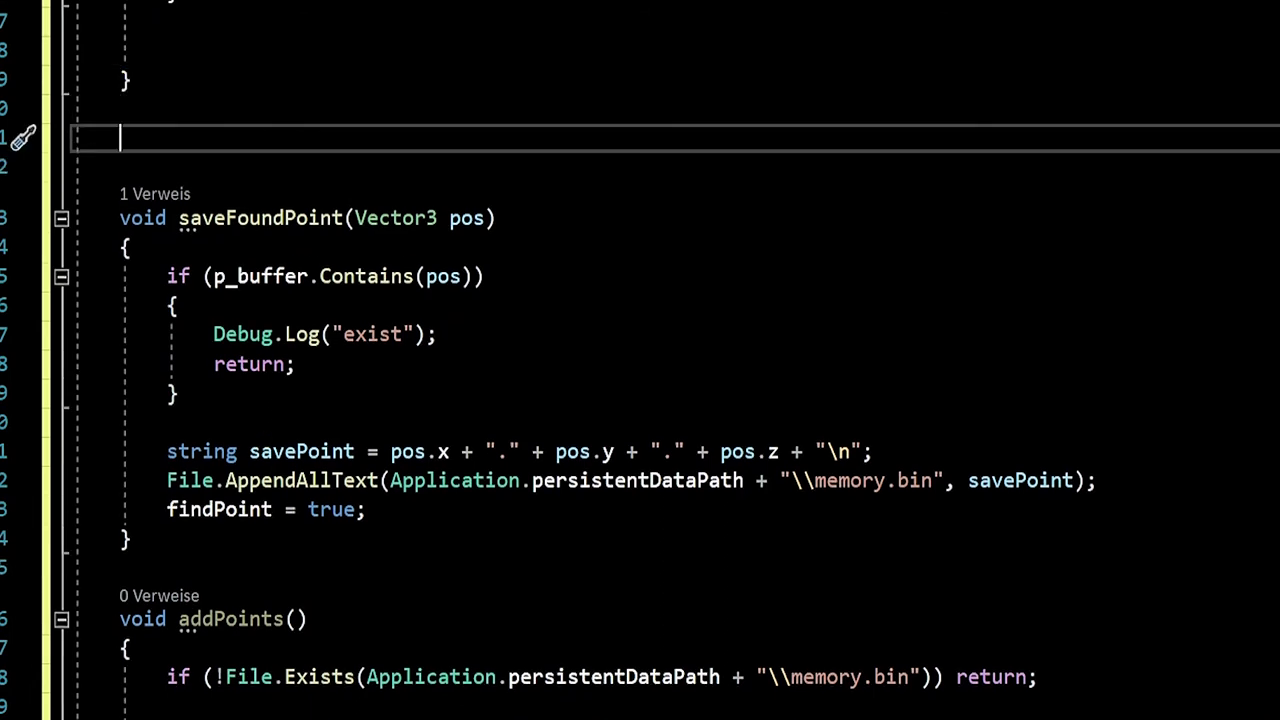
key("Down")
key("Up")
key("Down")
key("Up")
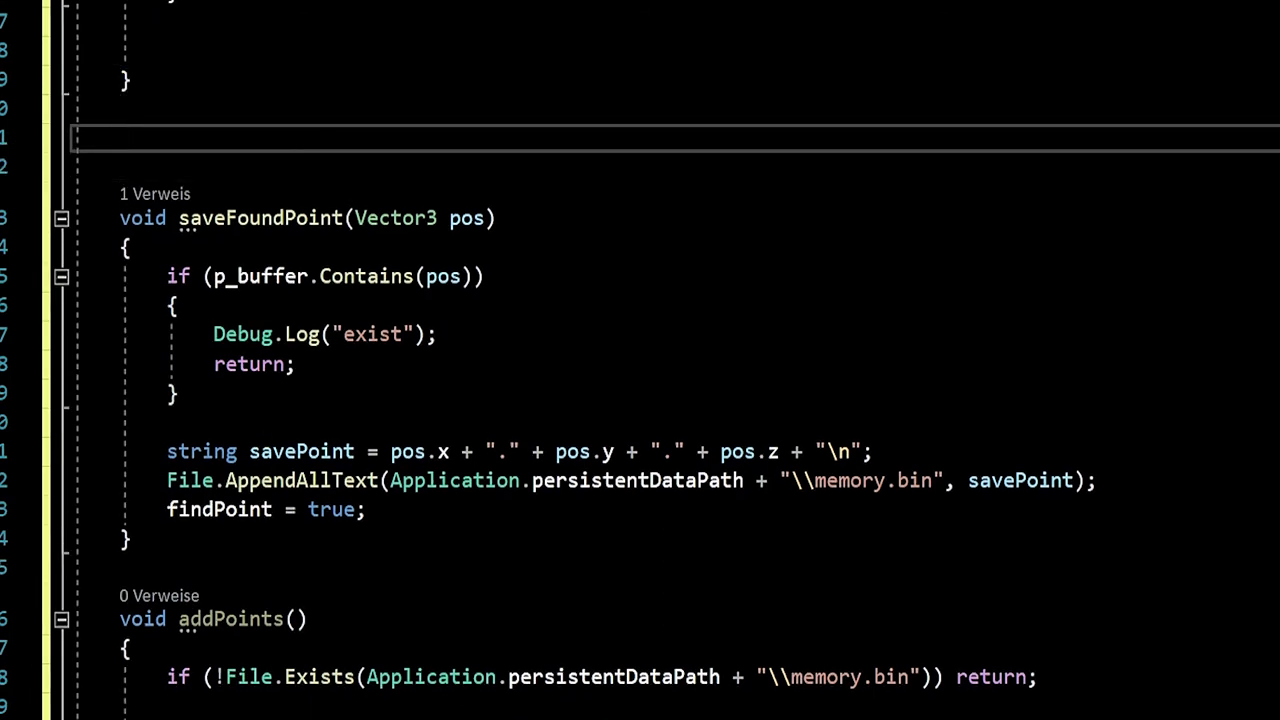
key("Up")
key("Down")
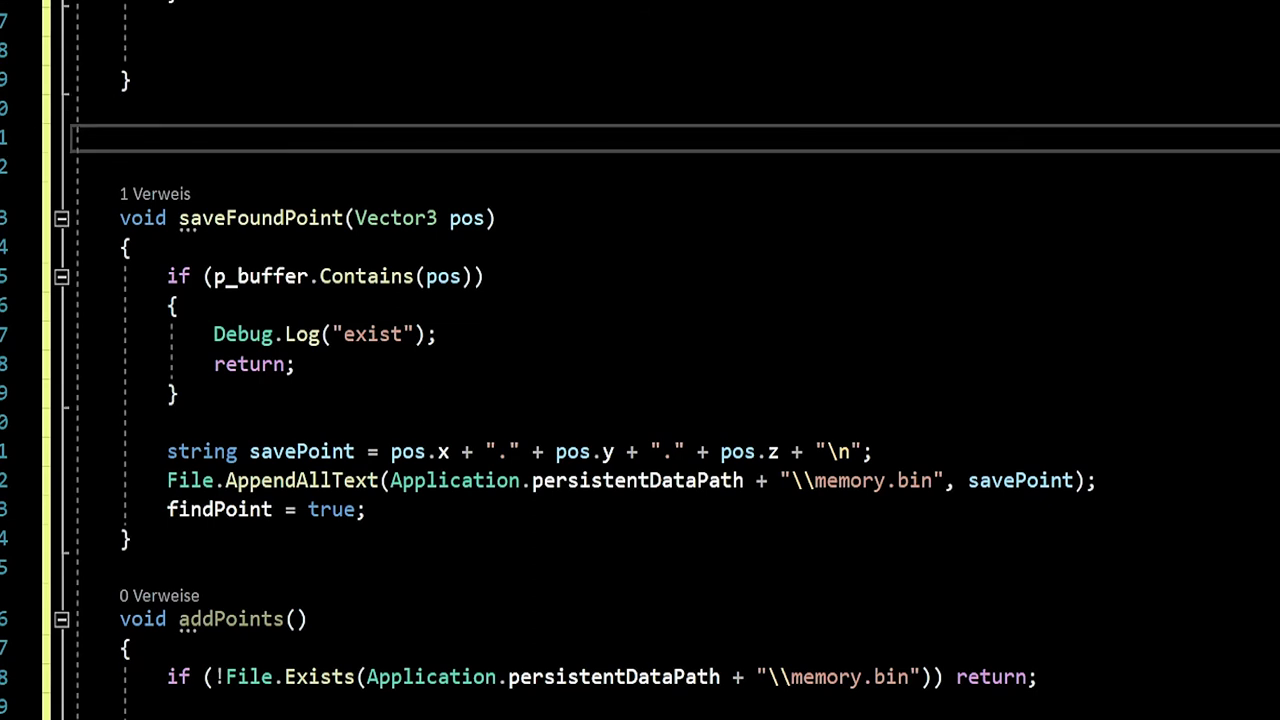
type("void ")
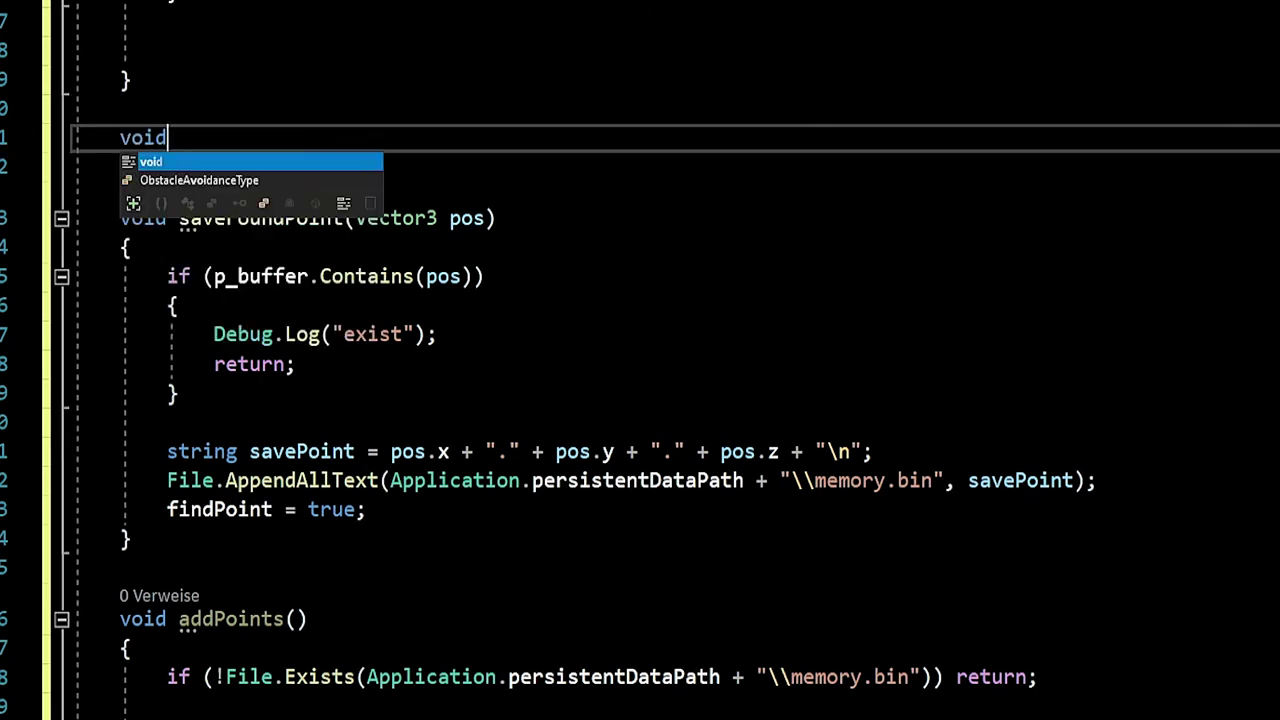
type("calcu")
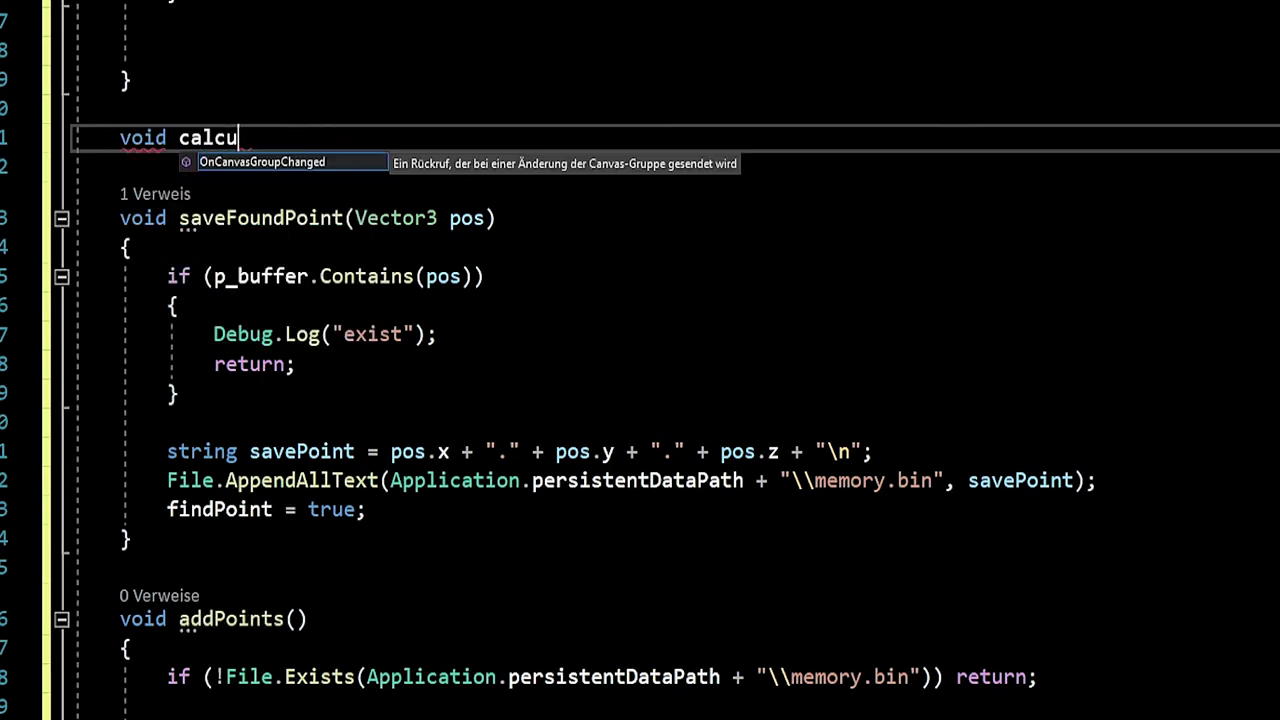
type("lateFi")
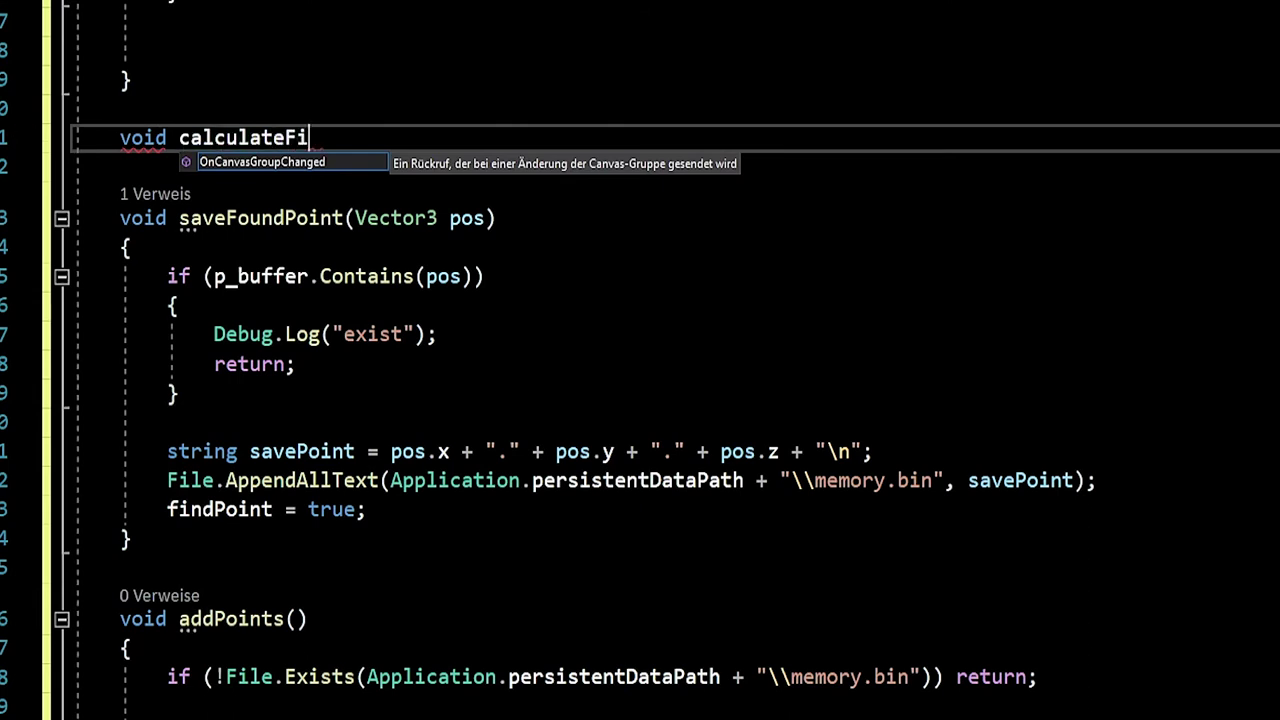
type("ndPoint(")
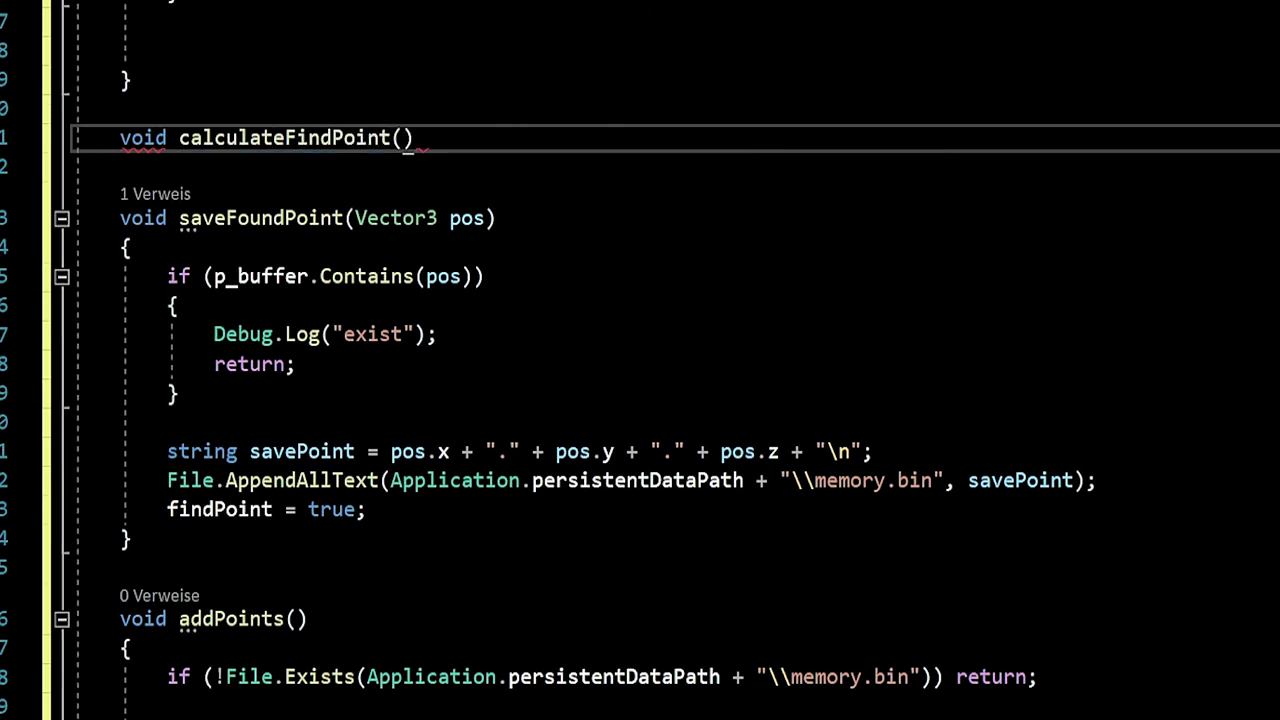
type(") {")
key("Return")
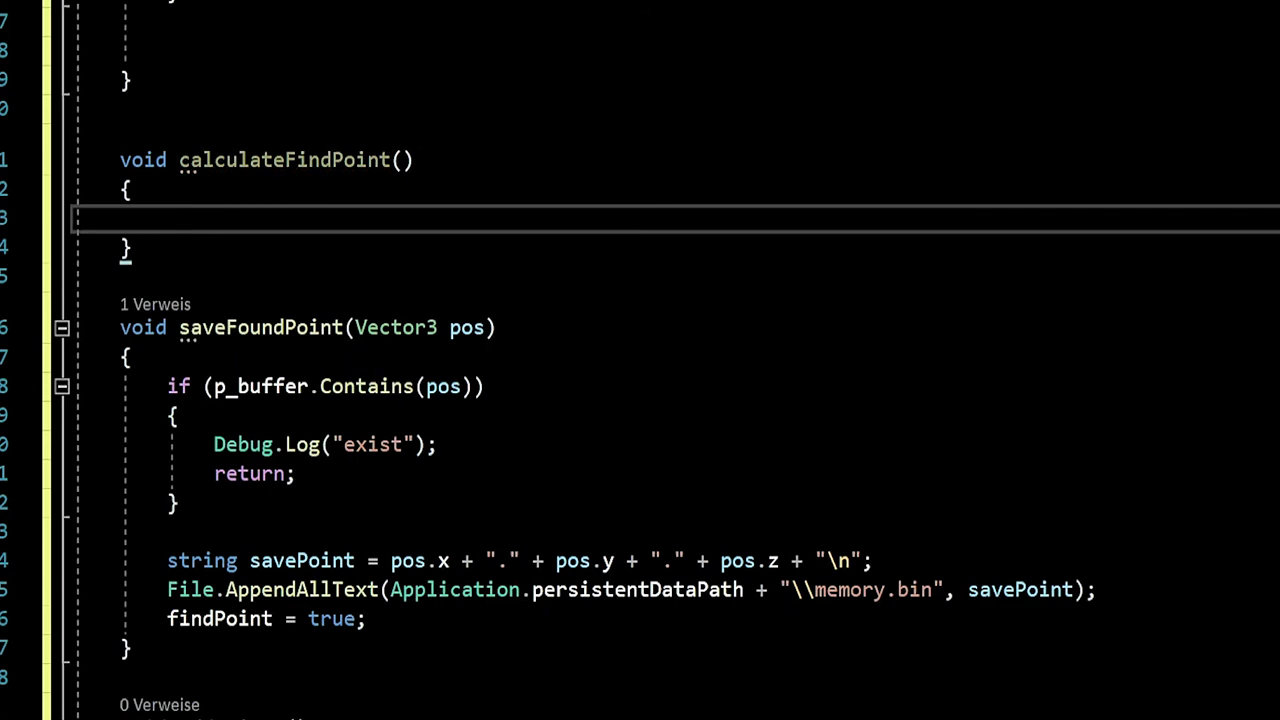
Add if (m_Position.Count > 0) in_memory = true; as the method's first statement.
type("if(m")
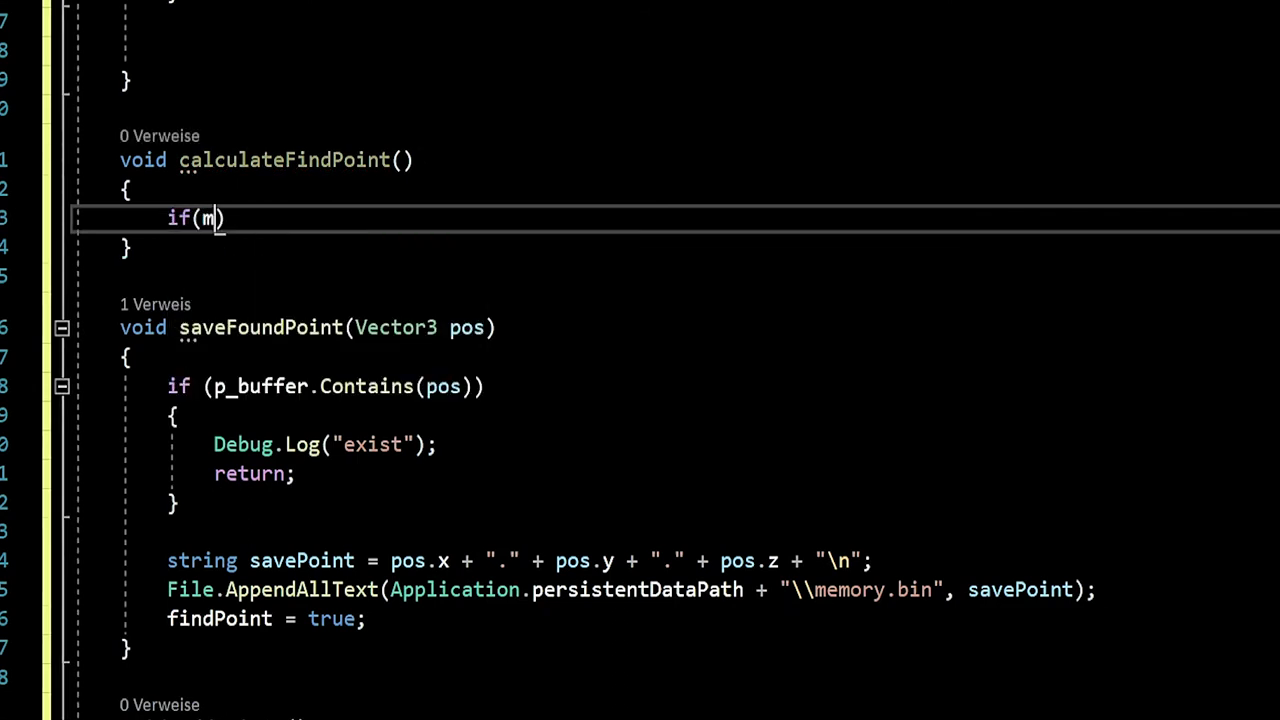
type("_p")
key("Tab")
type(".")
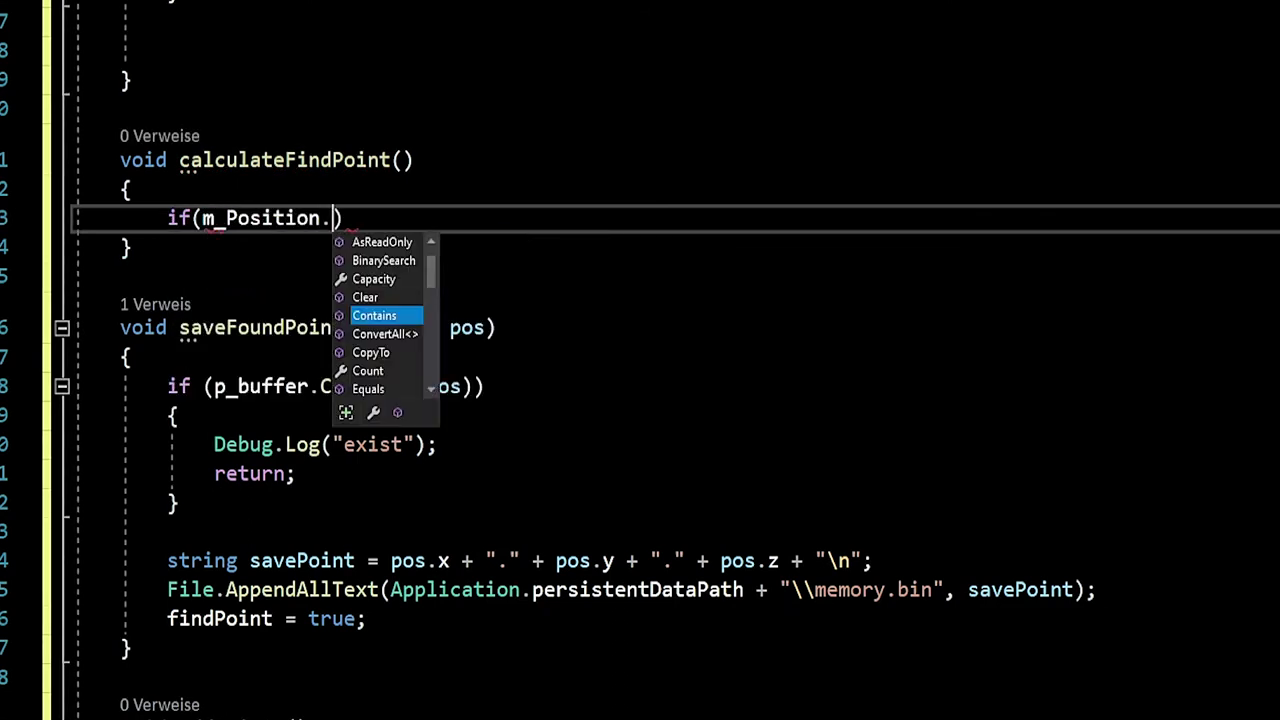
type("co")
key("Down")
key("Down")
key("Down")
key("Tab")
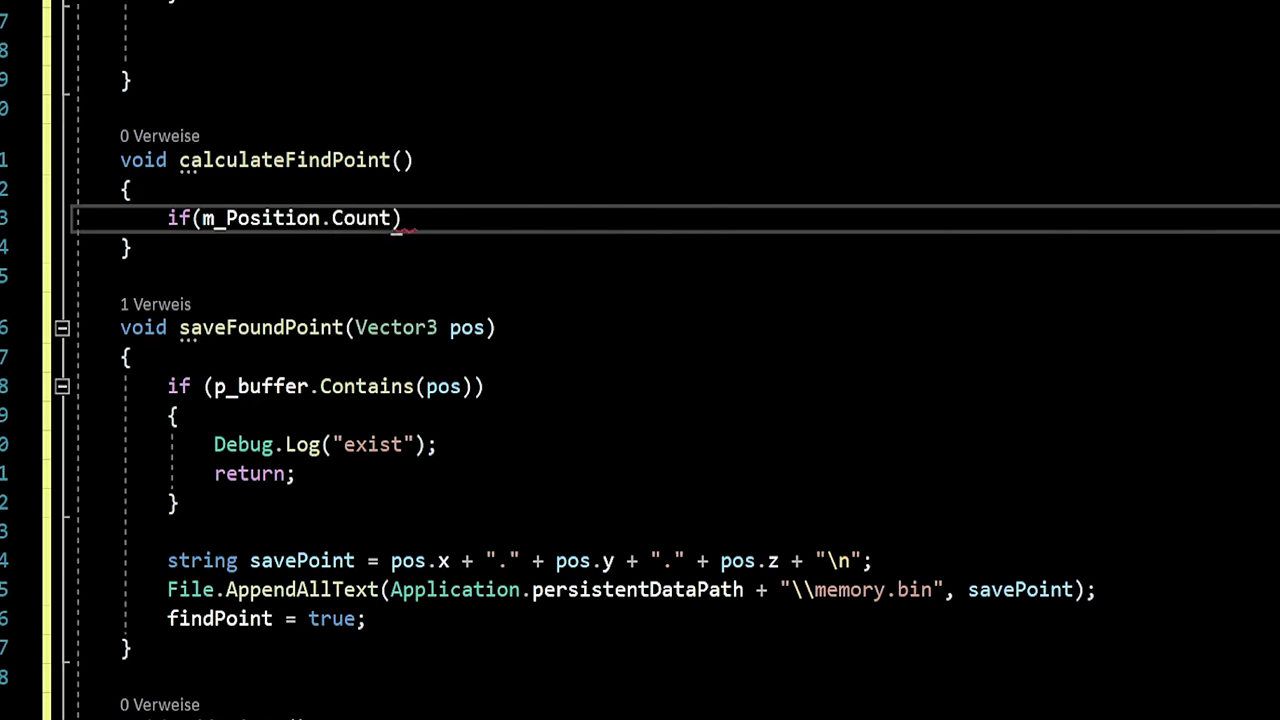
type("> 0)")
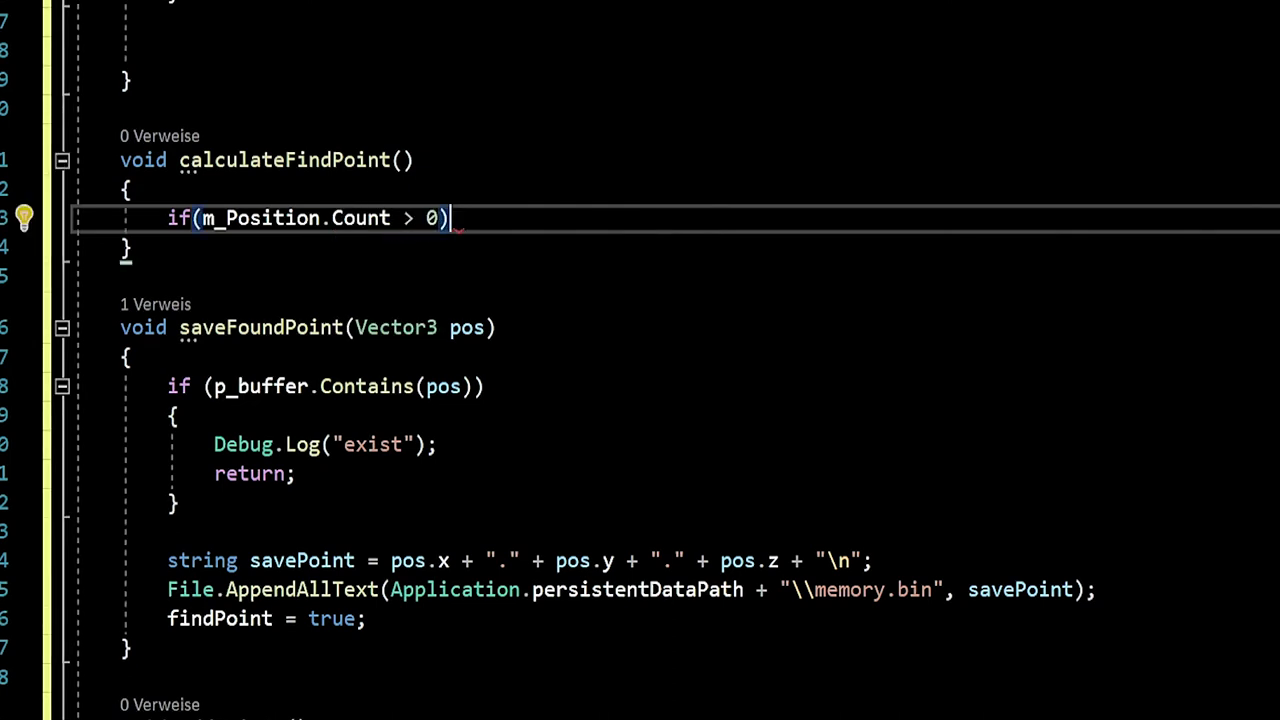
type("in")
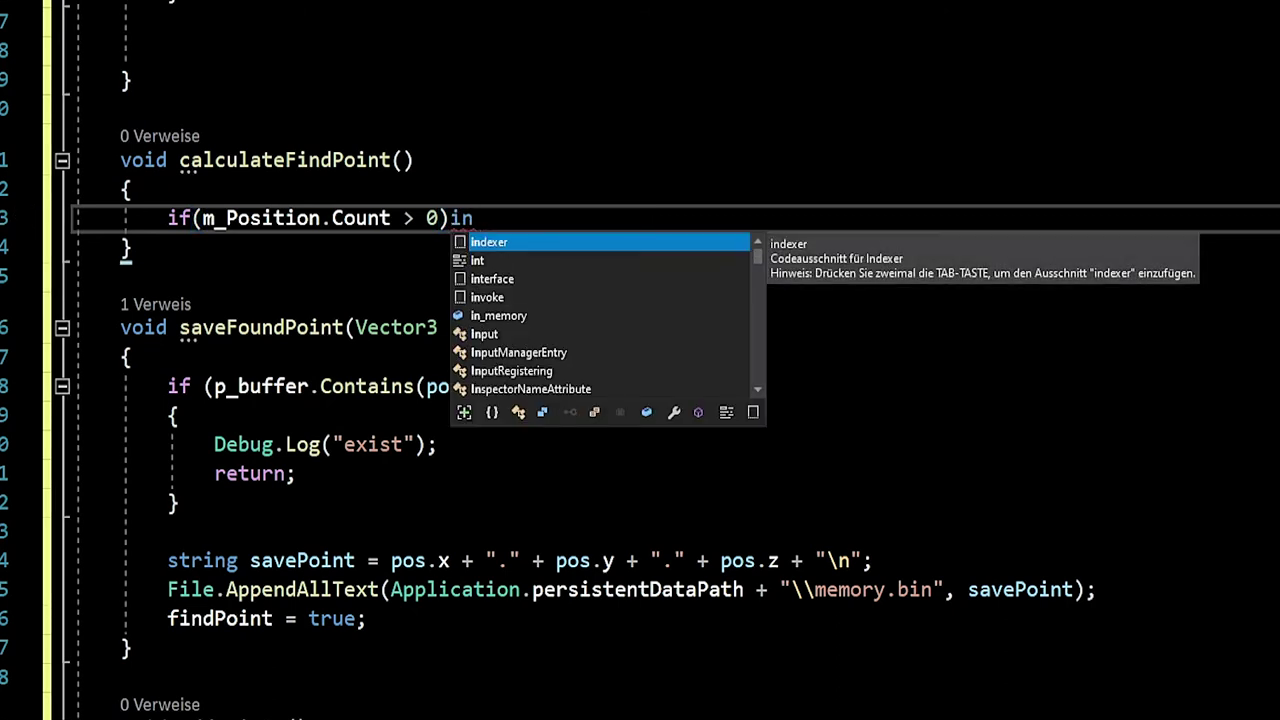
key("Down")
key("Down")
key("Down")
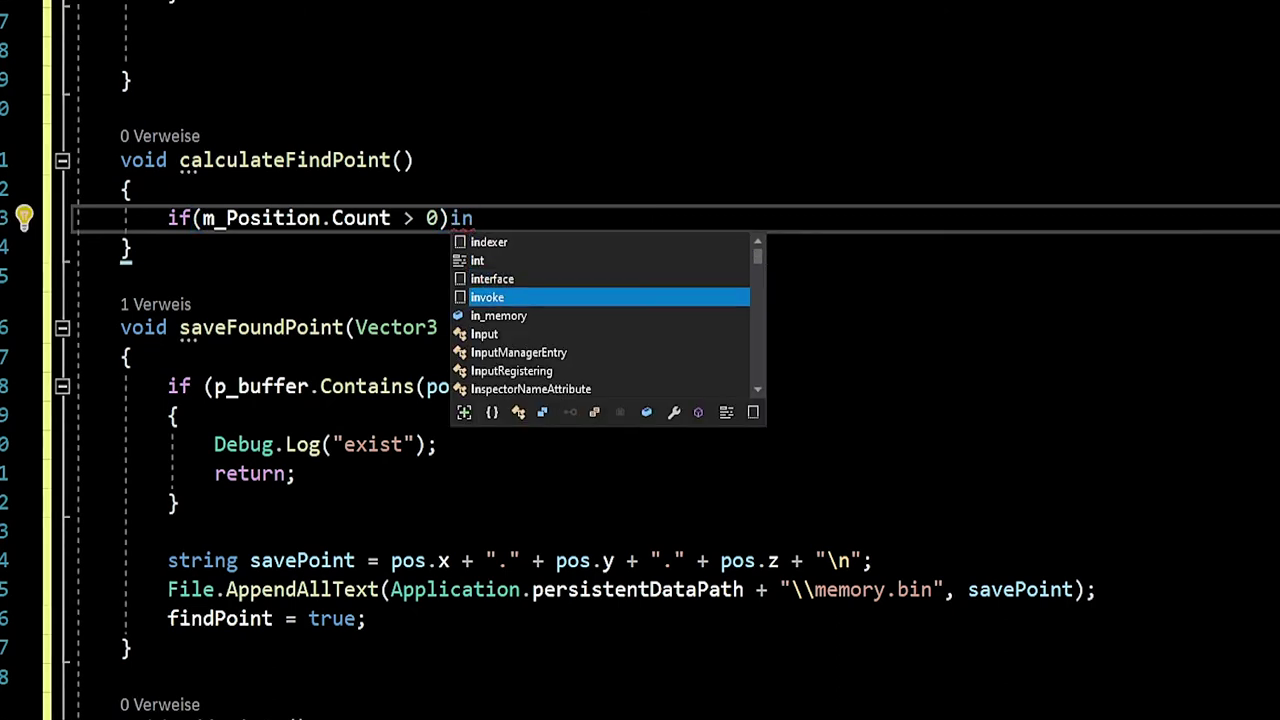
key("Down")
key("Tab")
type("= true")
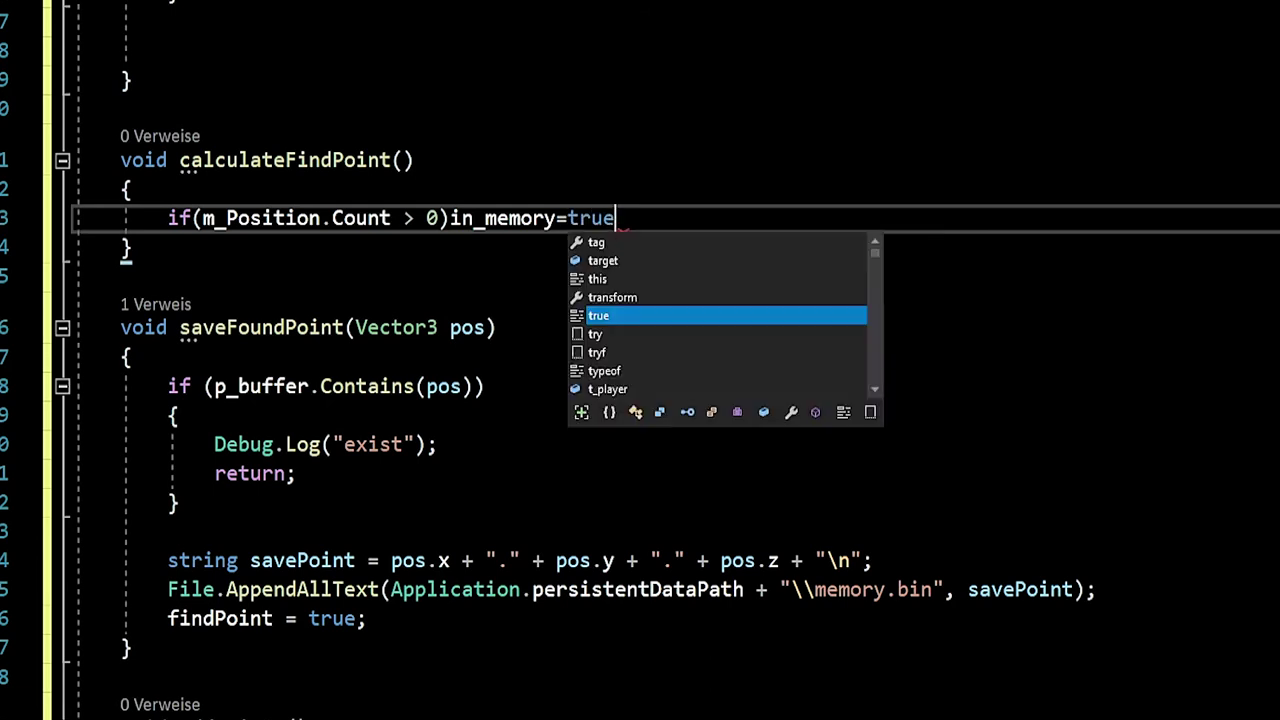
type(";")
key("Return")
Add an else block that sets in_memory = false; and returns.
type("els")
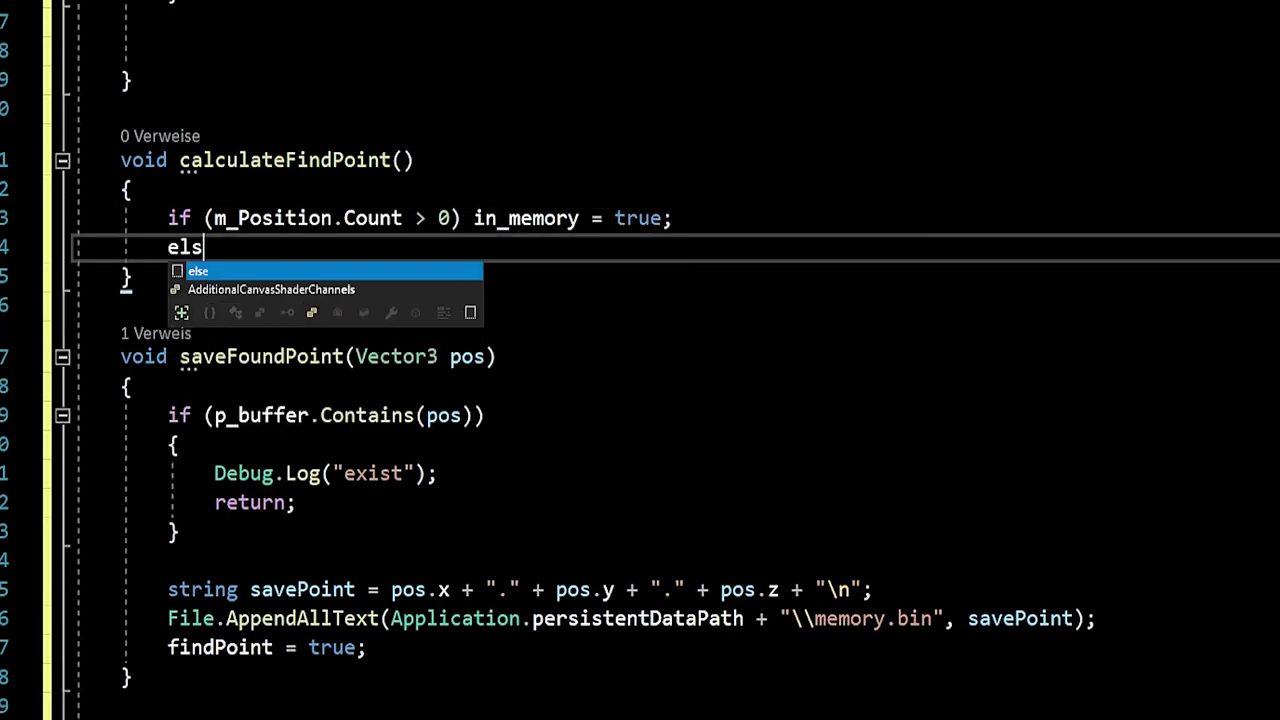
type("e {")
key("Return")
type("in")
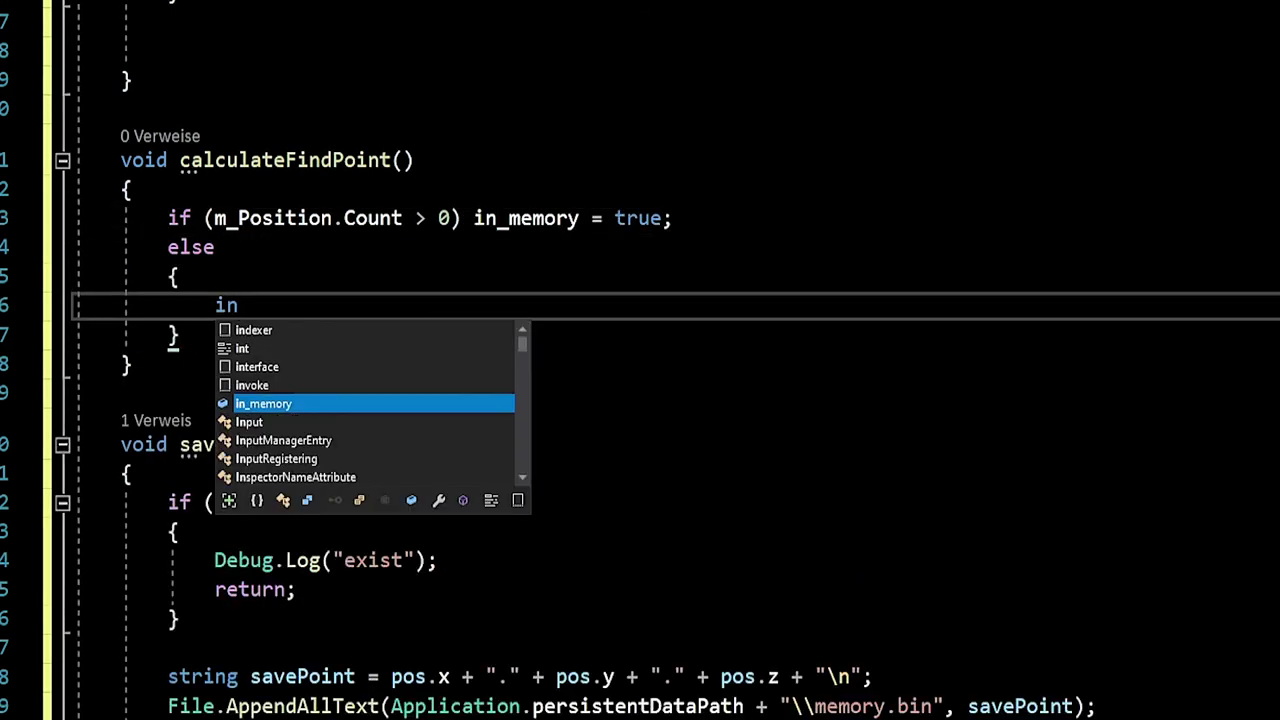
type("_m")
key("Tab")
type("= f")
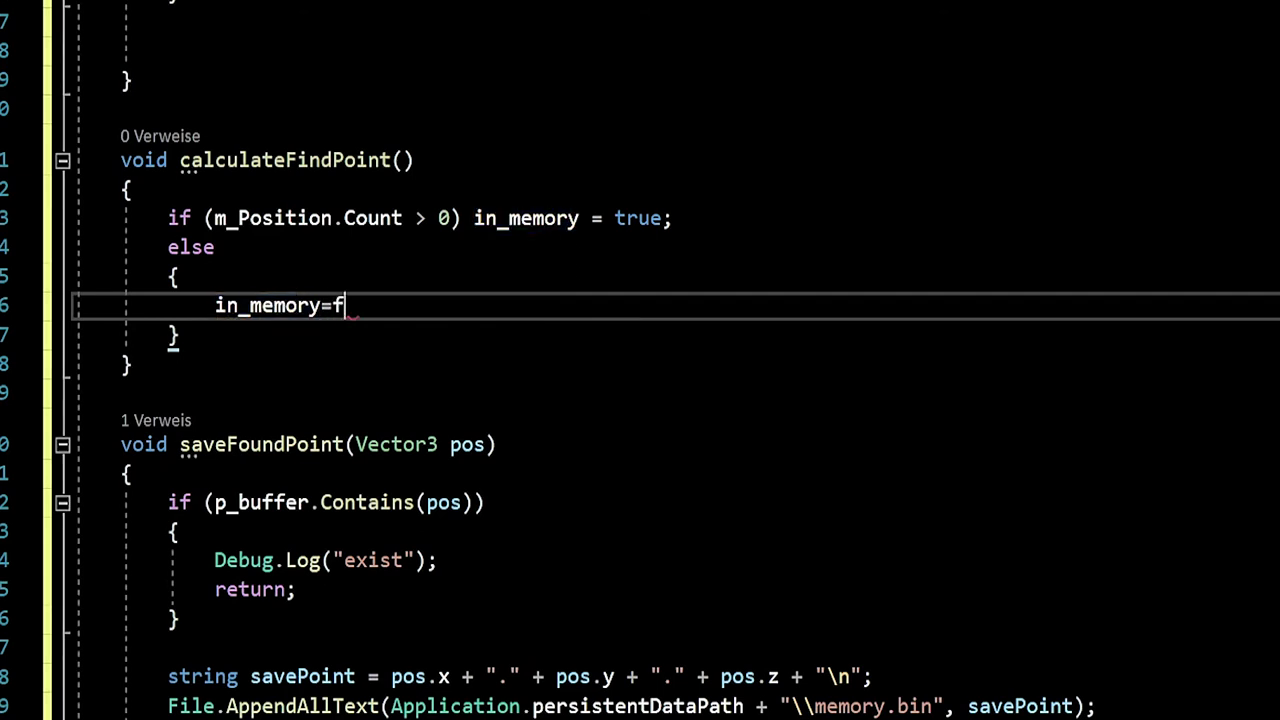
type("alse;")
key("Return")
type("ret")
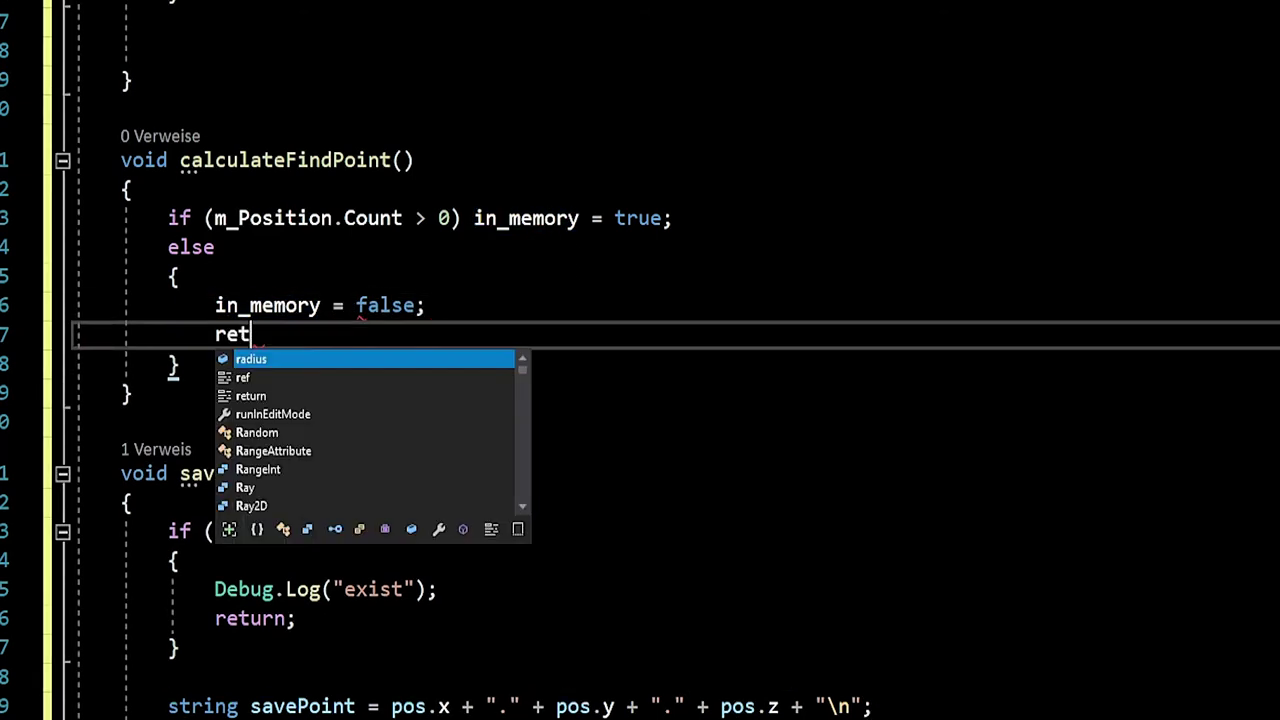
key("Tab")
type(";")
key("Return")
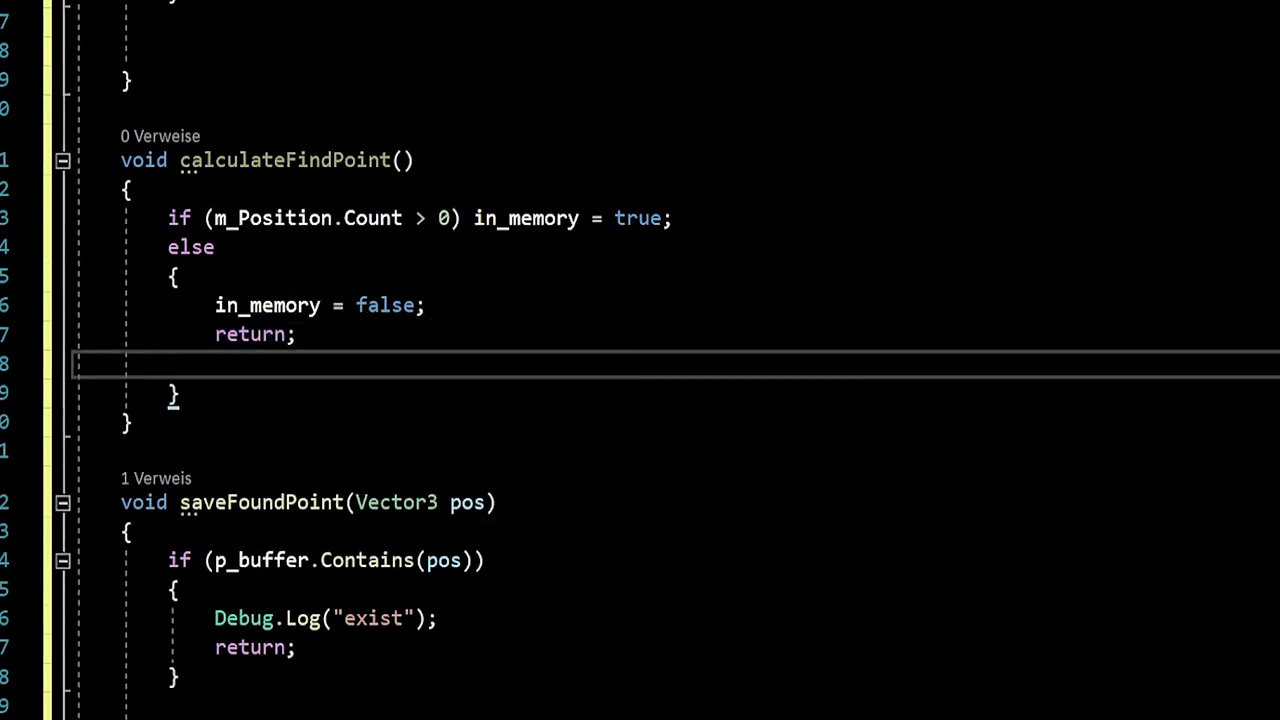
key("BackSpace")
key("BackSpace")
key("Down")
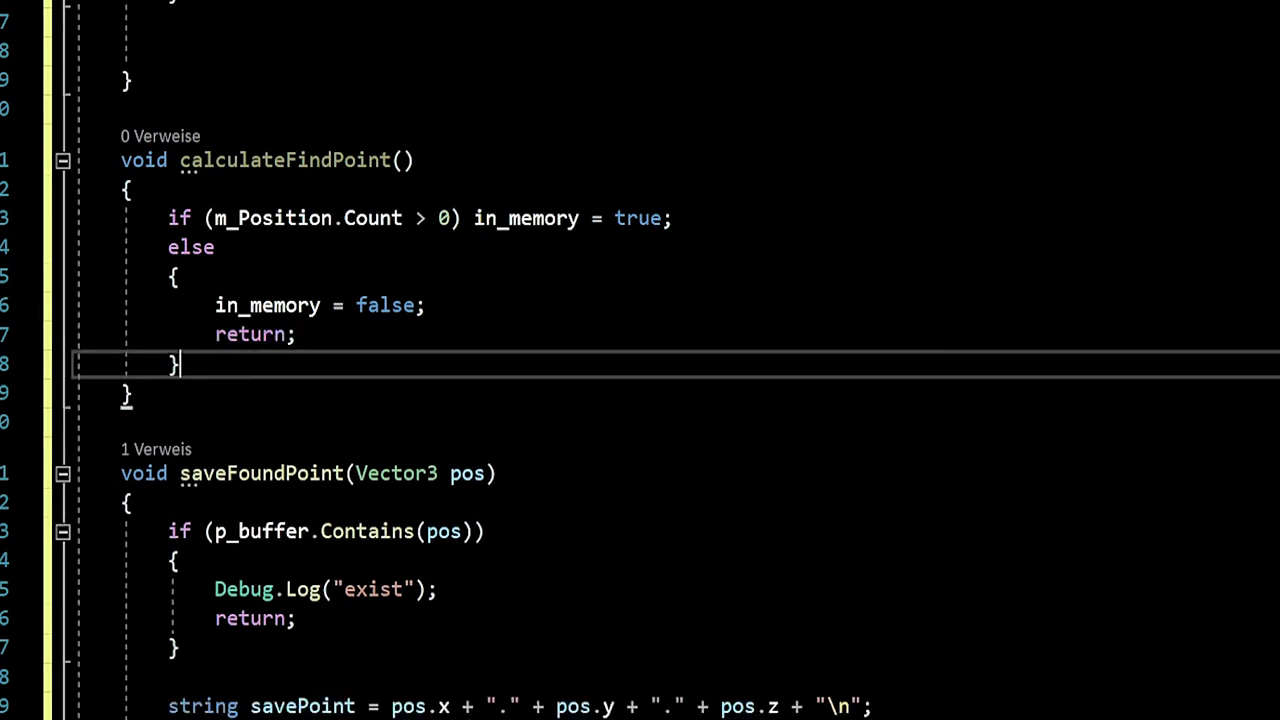
key("Return")
key("Return")
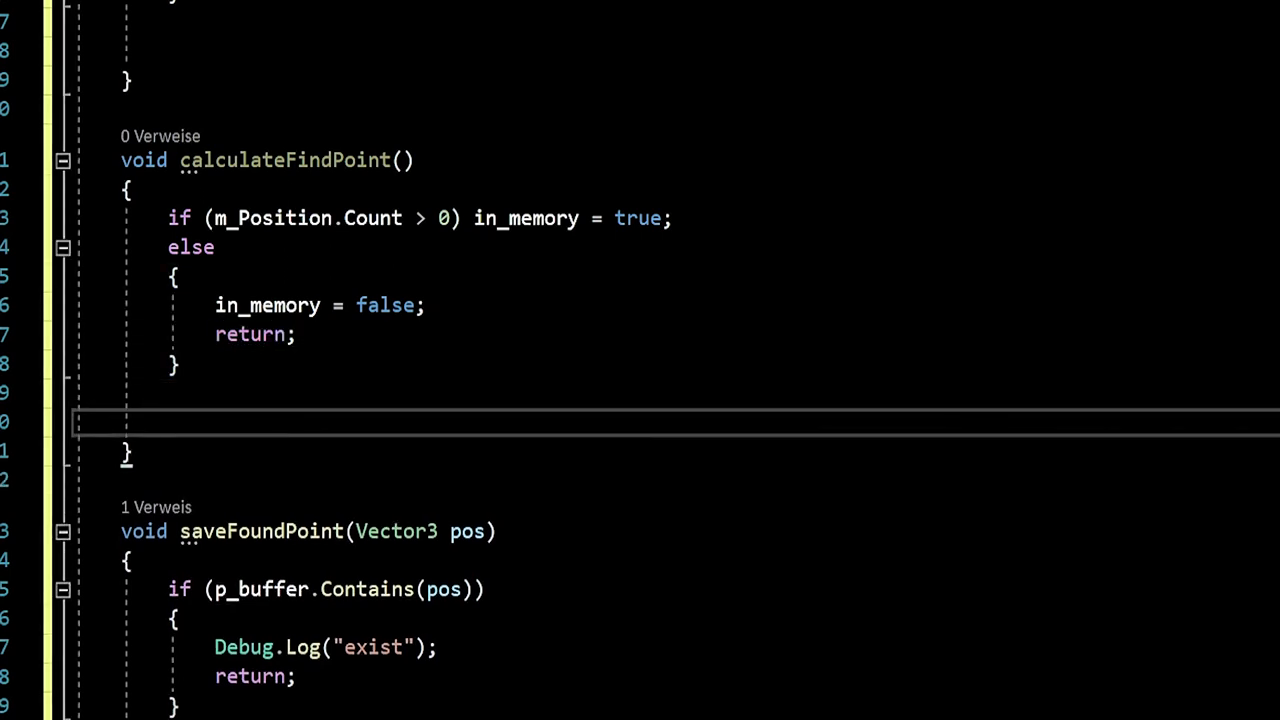
Add an if (on_memory) block declaring var closet = m_Position[0];.
type("if(o")
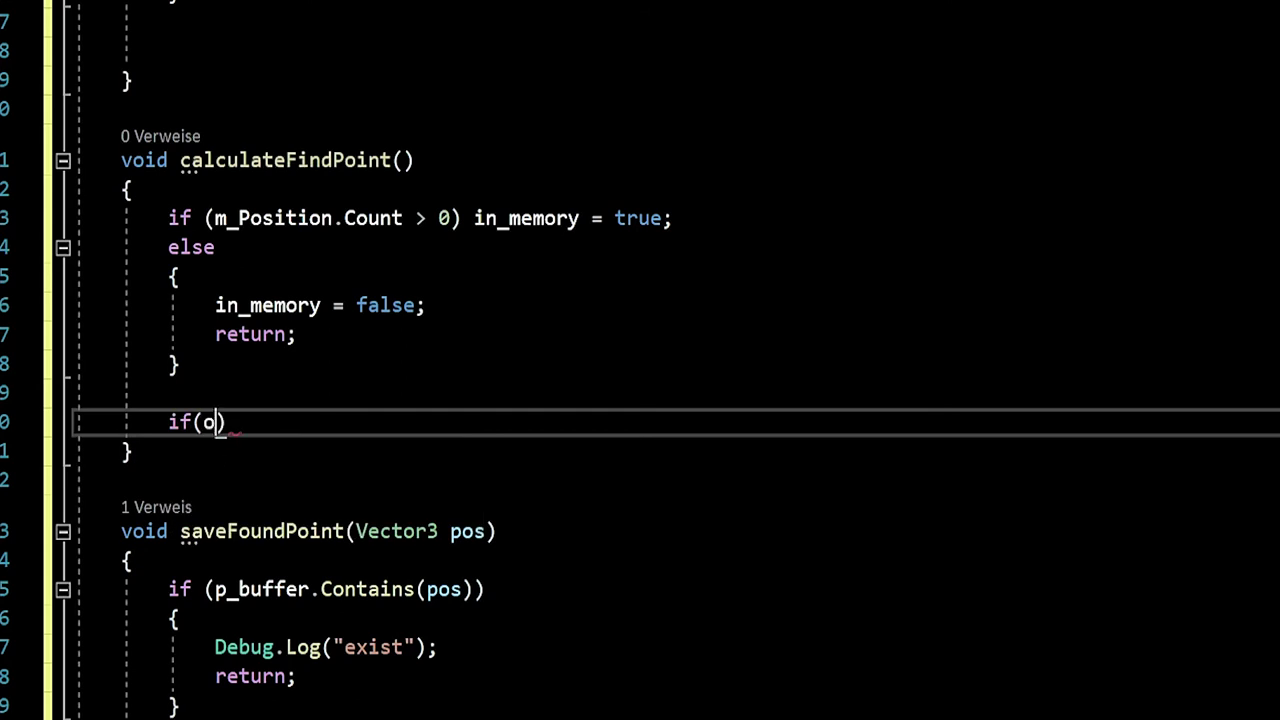
type("n")
type(")")
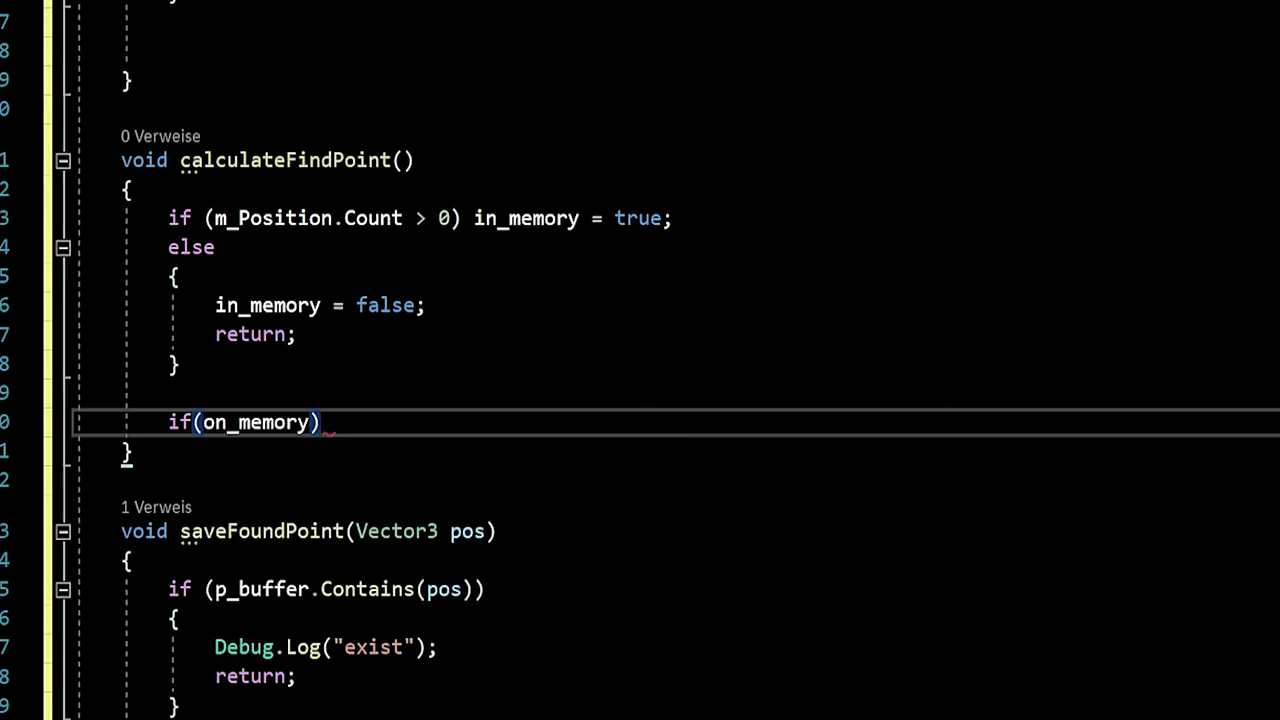
type("{")
key("Return")
type("v")
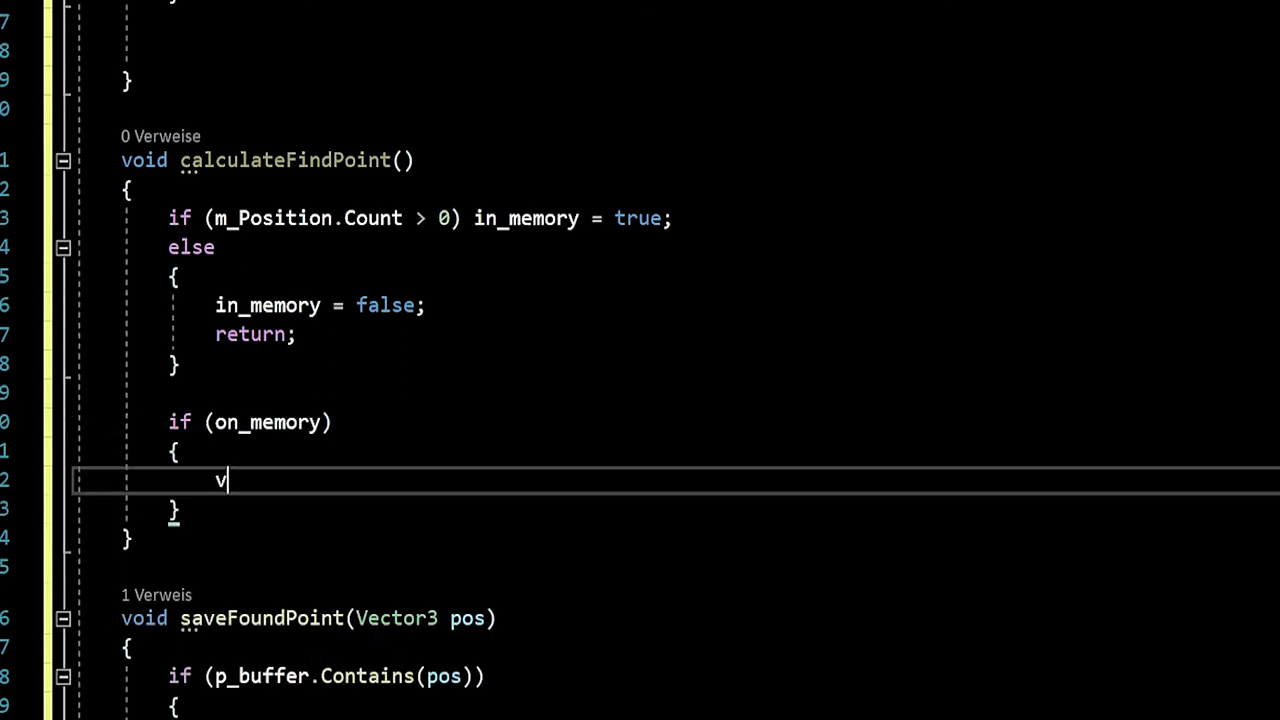
type("ar c")
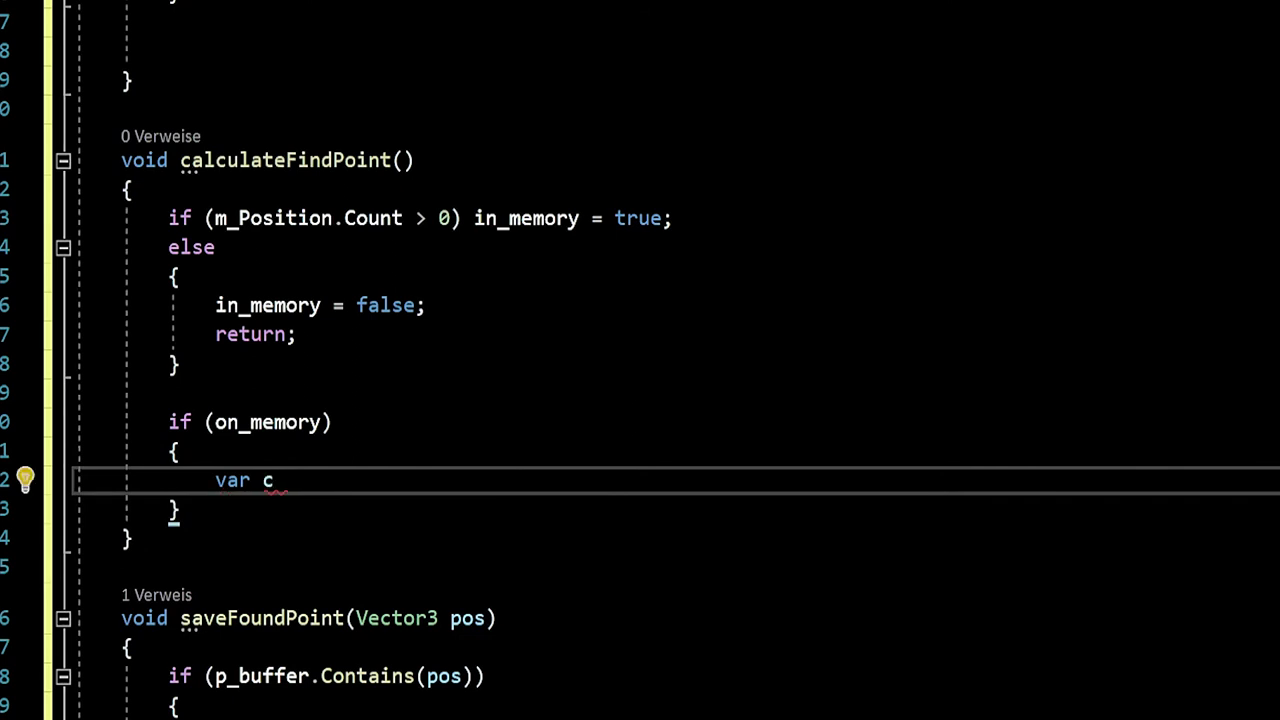
type("los")
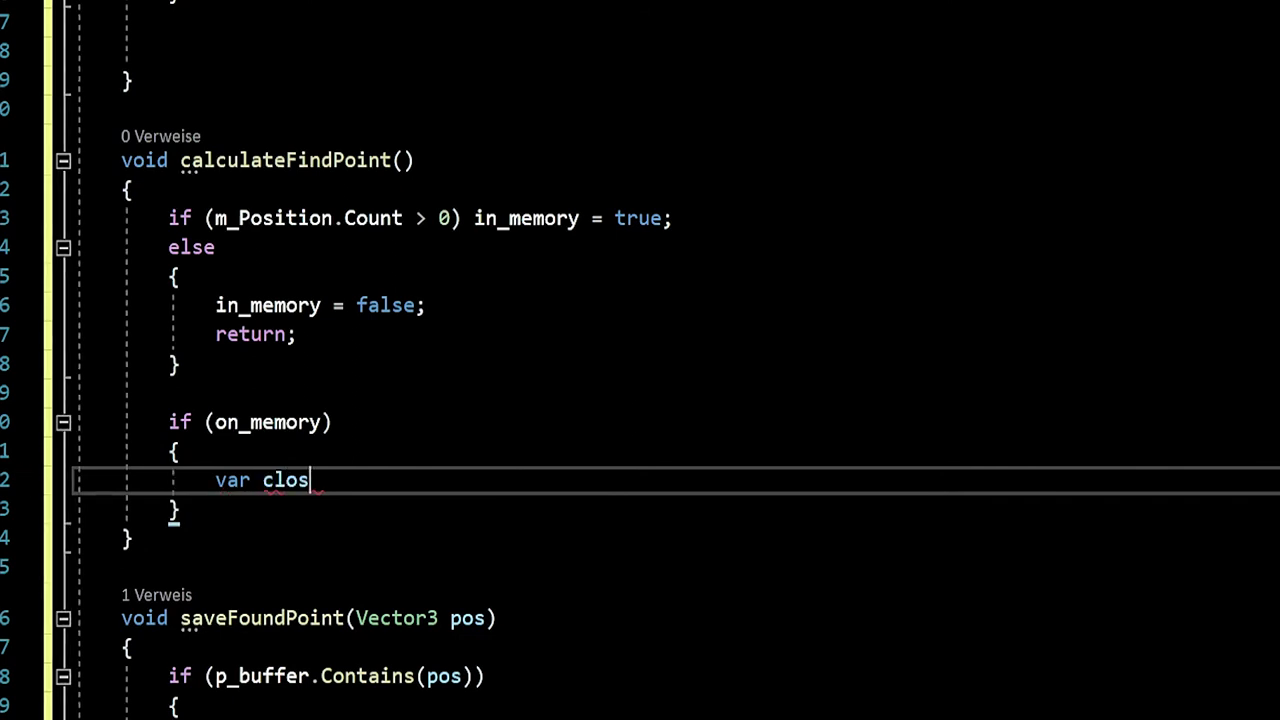
type("et = ")
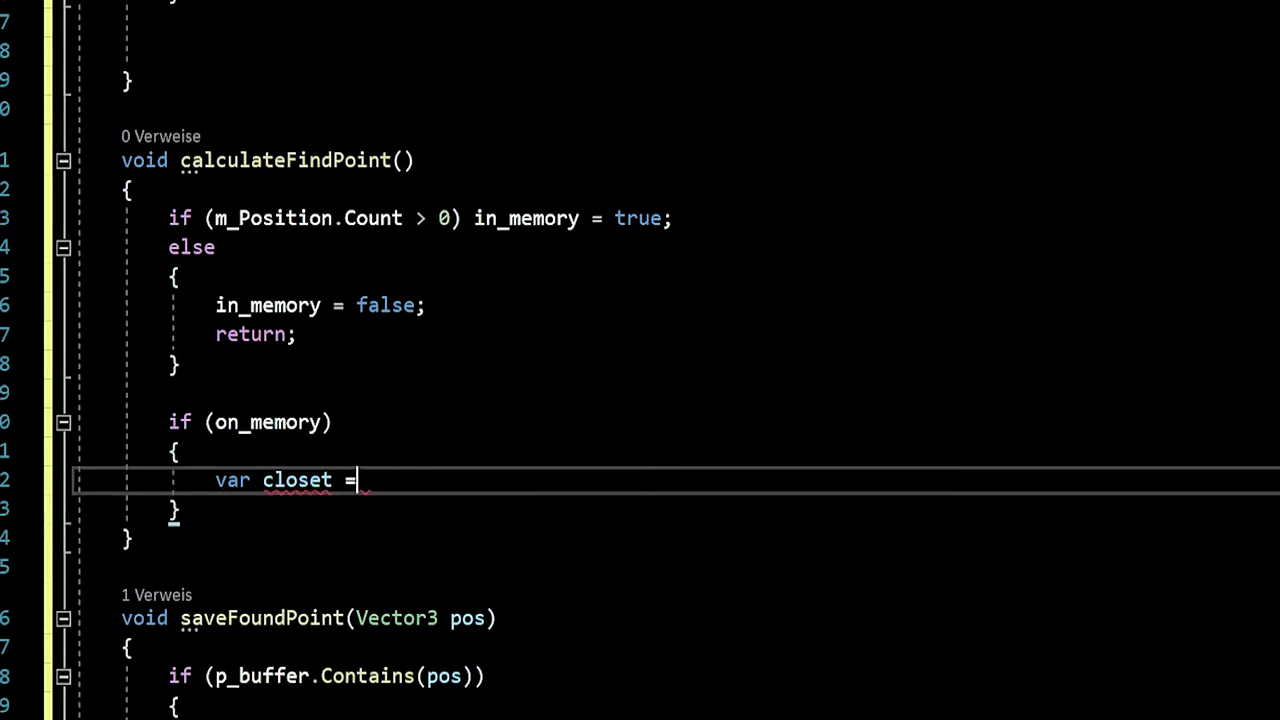
type("m_p")
key("Tab")
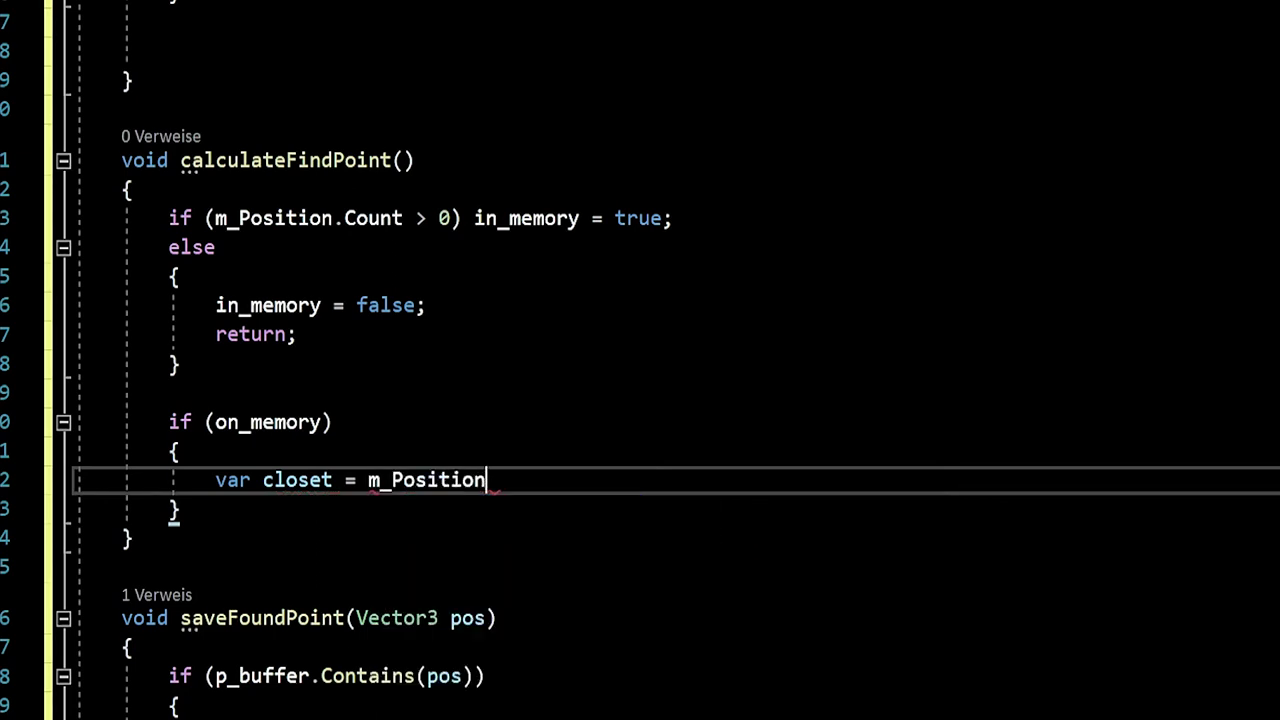
type("[0];")
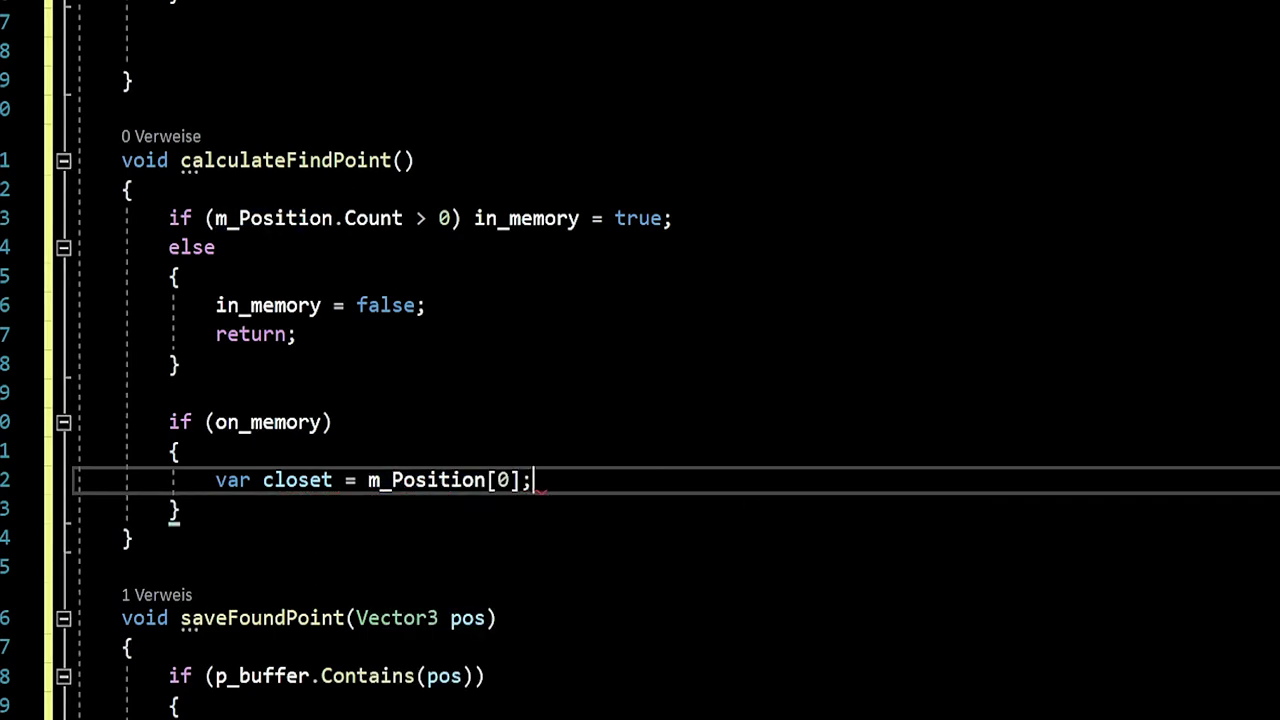
scroll(640, 400, "down", 1)
scroll(640, 400, "down", 1)
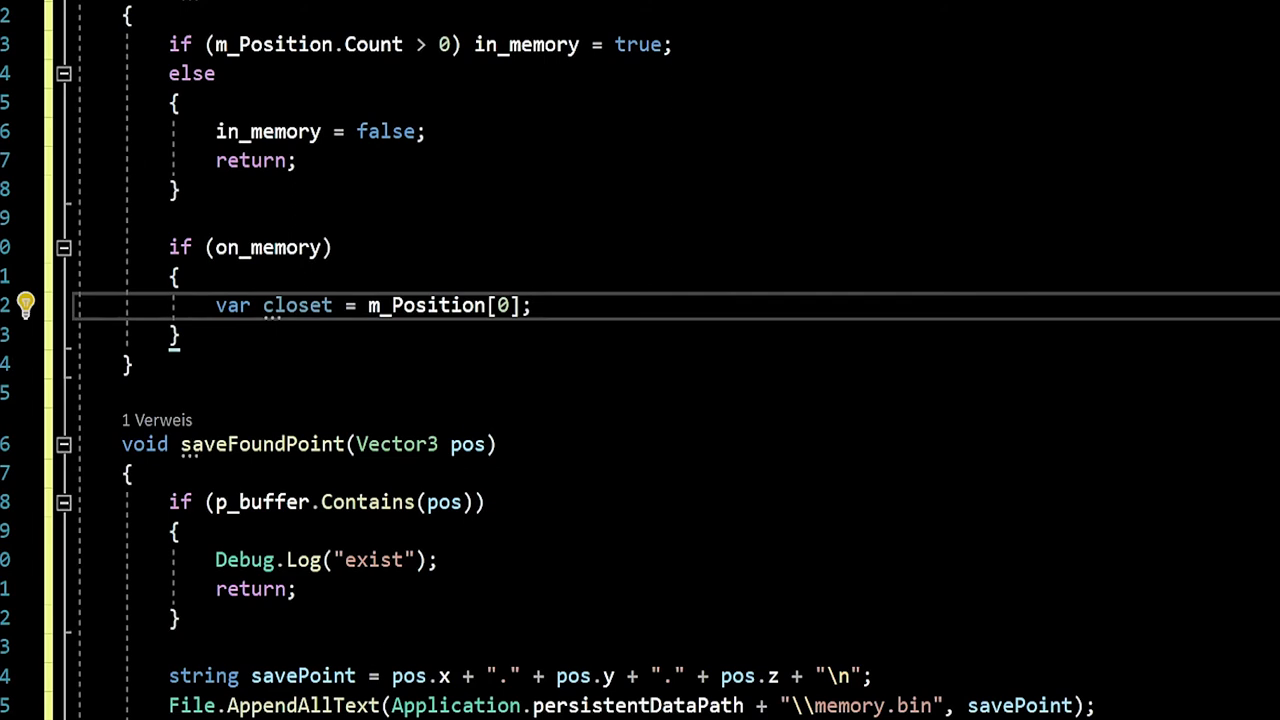
Add a for loop from i = 0 to m_Position.Count below the closet declaration.
key("Return")
key("Return")
type("for")
key("Tab")
key("Tab")
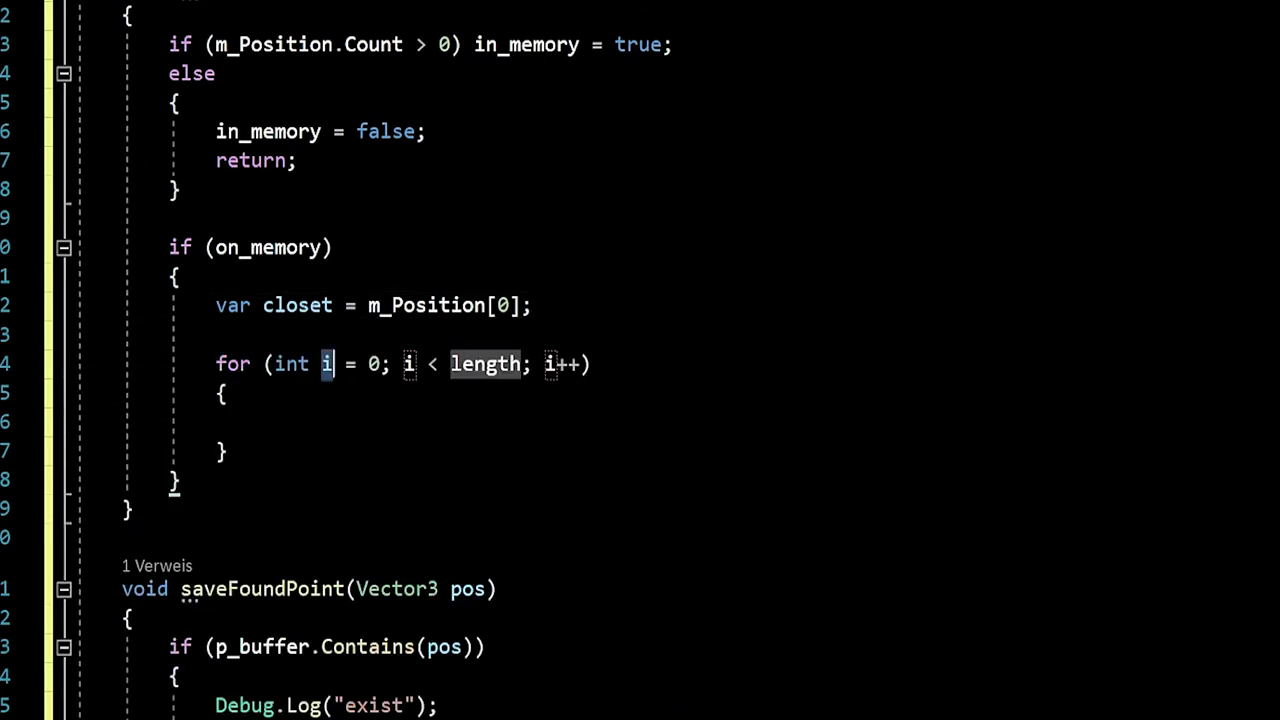
key("Tab")
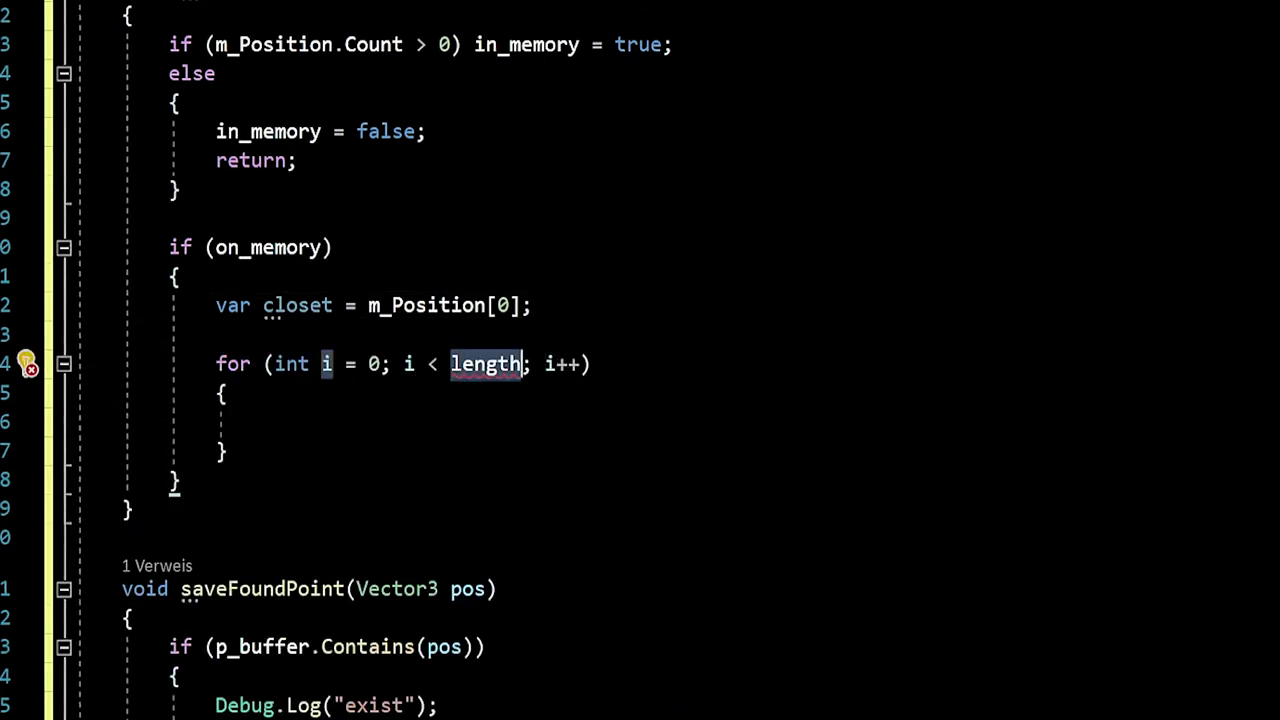
type("m_p")
key("Tab")
type(".")
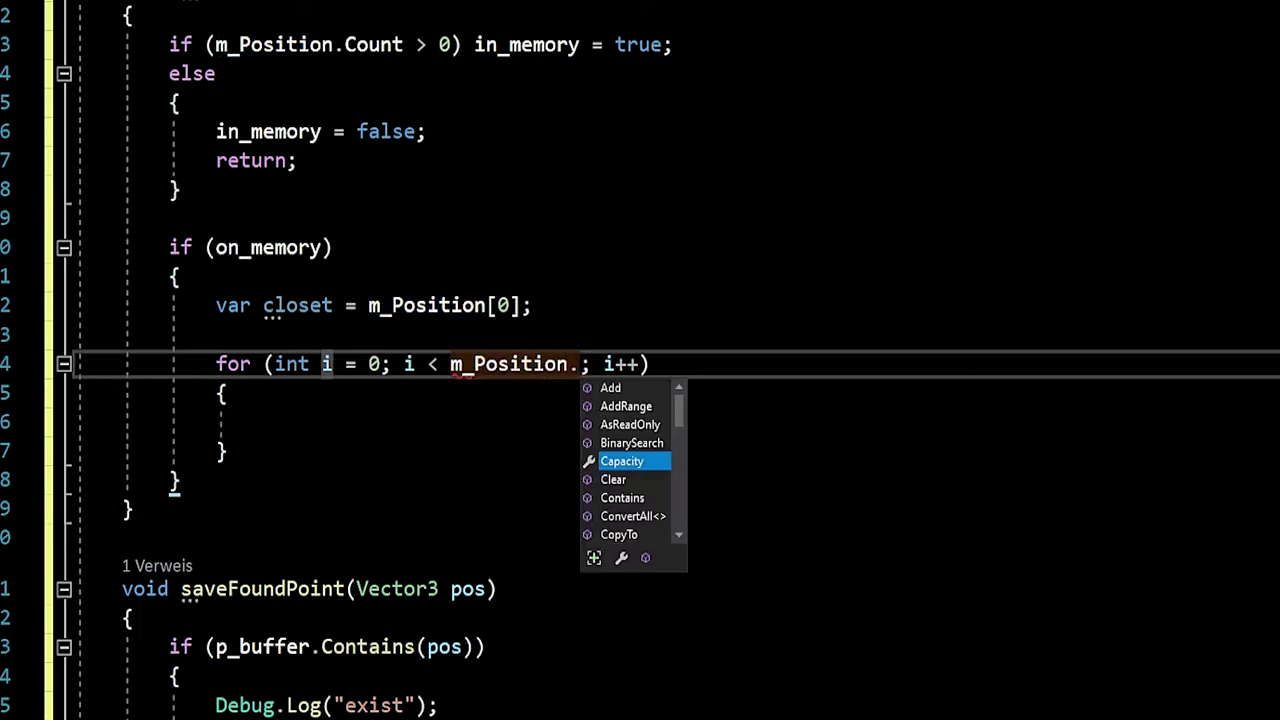
type("co")
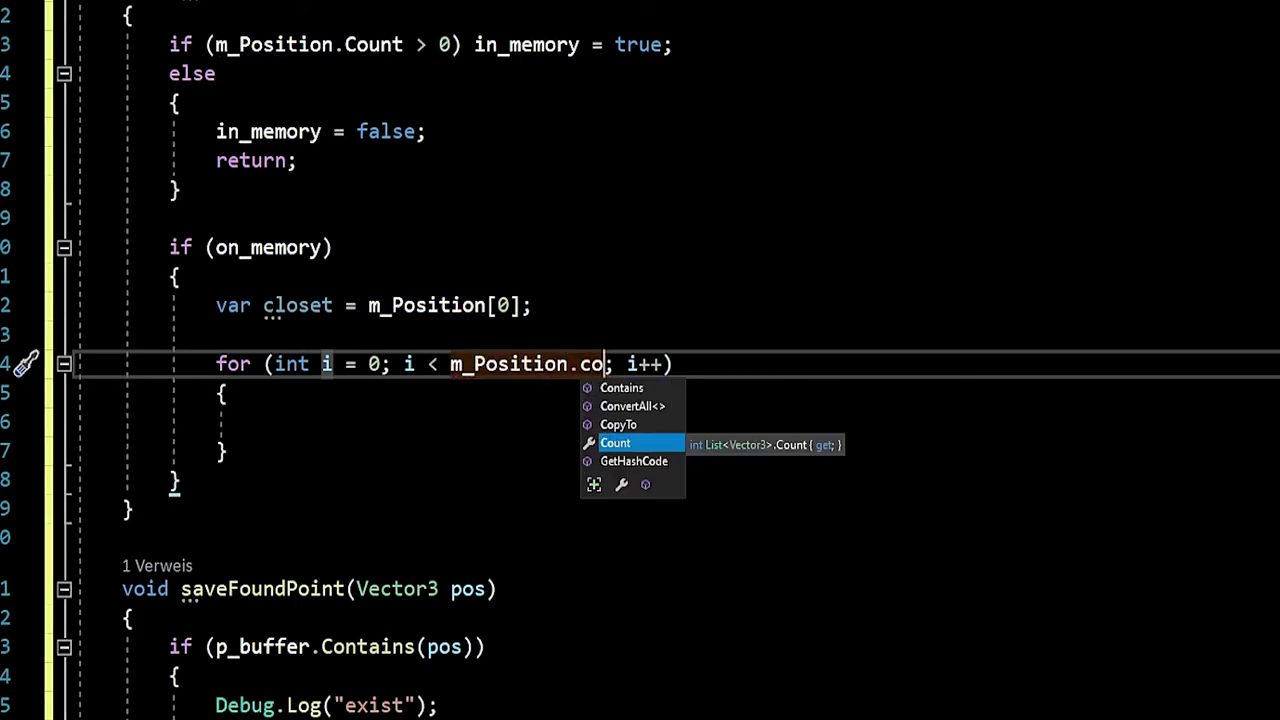
key("Tab")
left_click(262, 421)
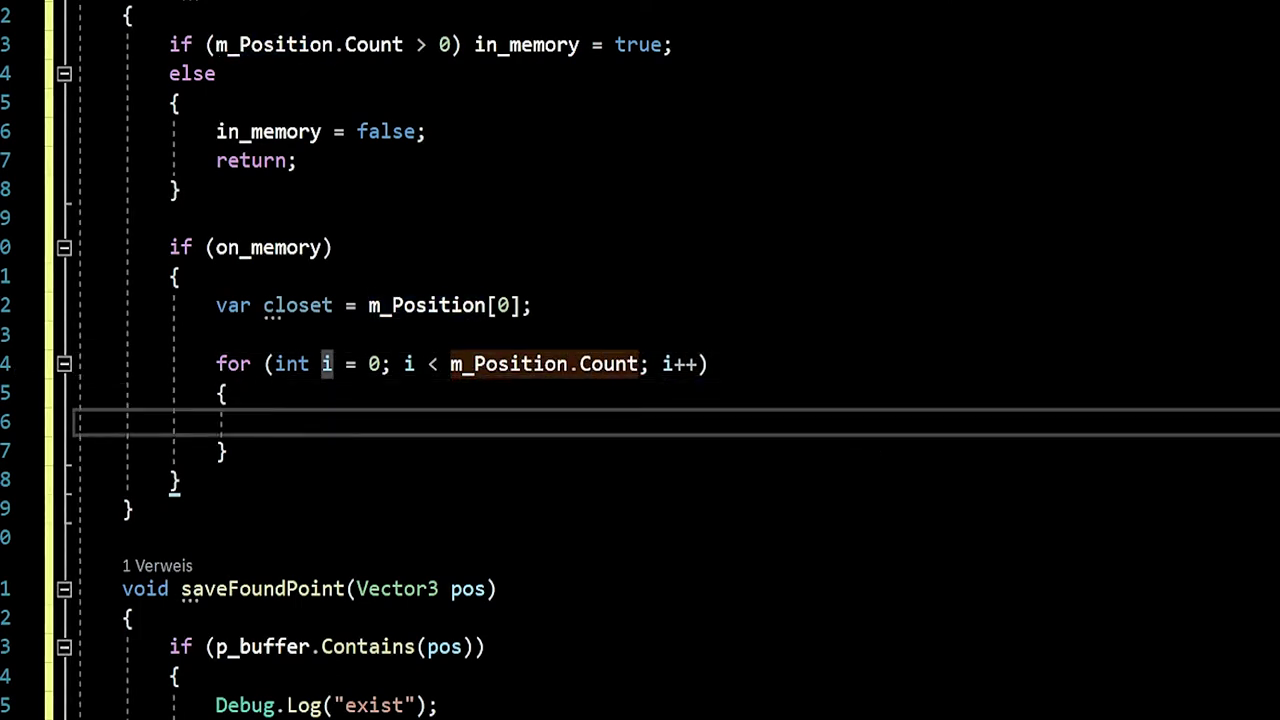
Inside the loop, start an if condition with Vector3.Distance(transform.position, closet).
type("if(")
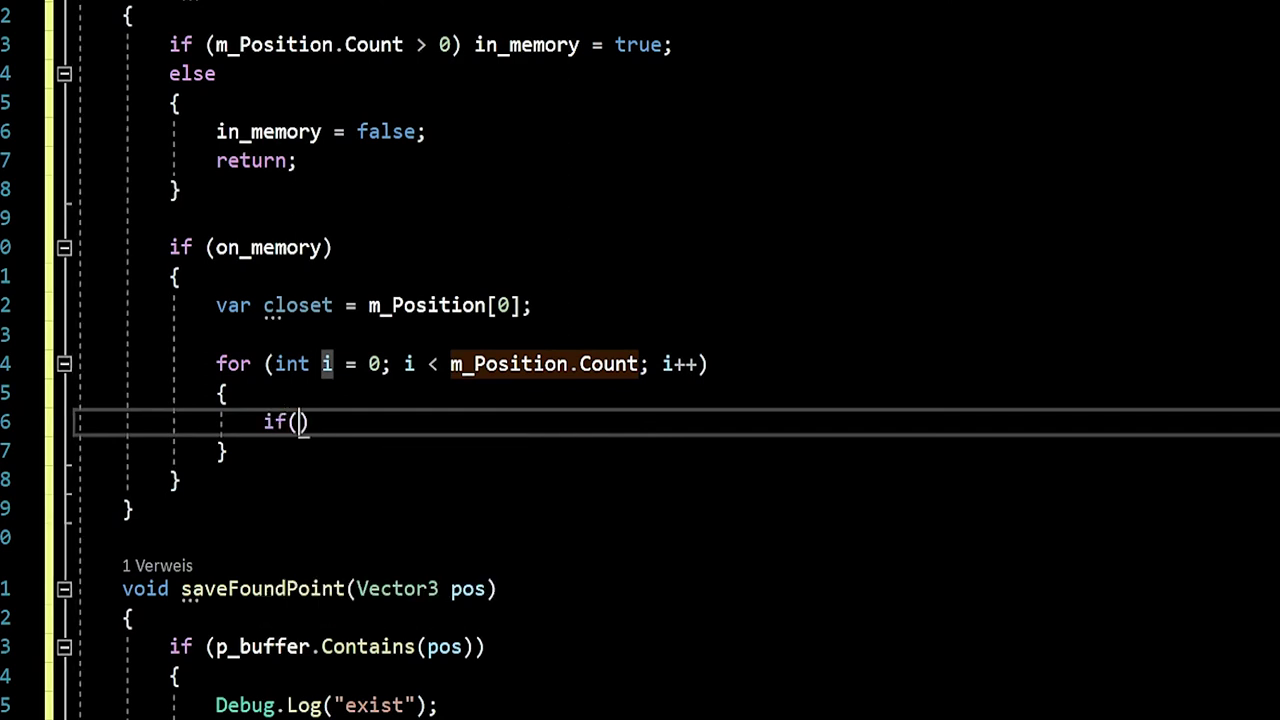
type("vec")
key("Down")
key("Down")
type(".")
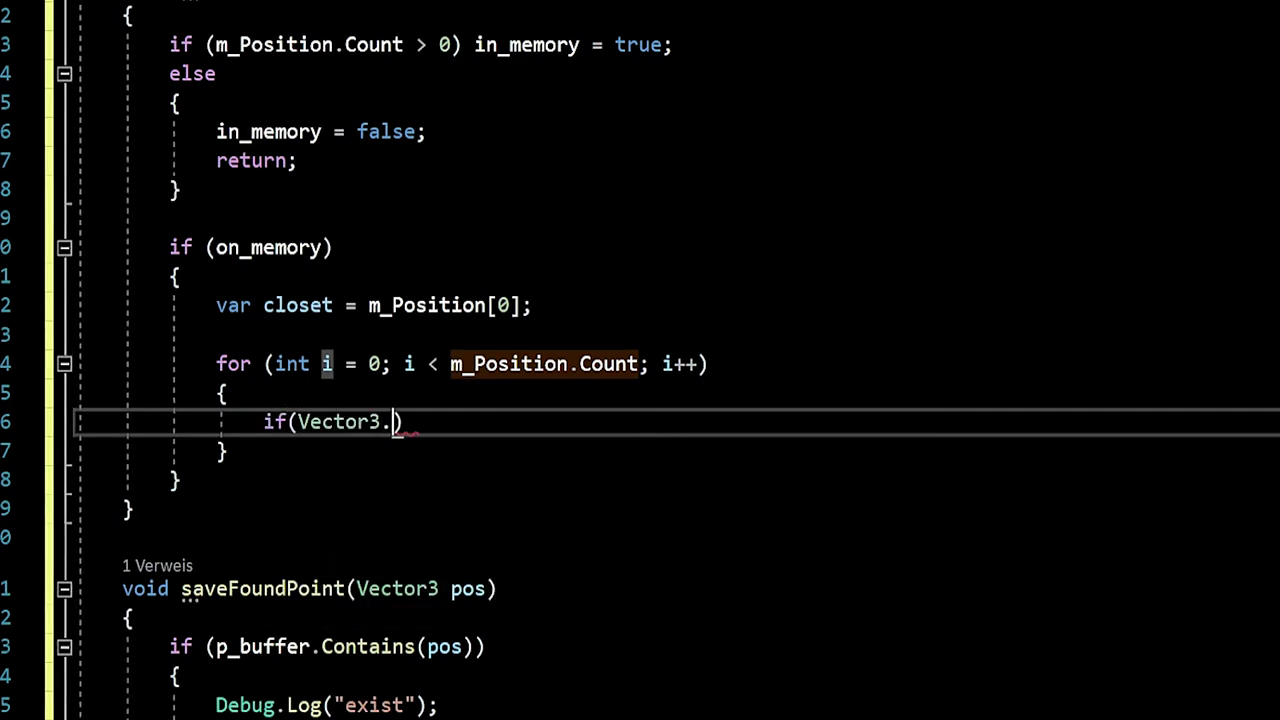
type("di")
key("Tab")
type("(")
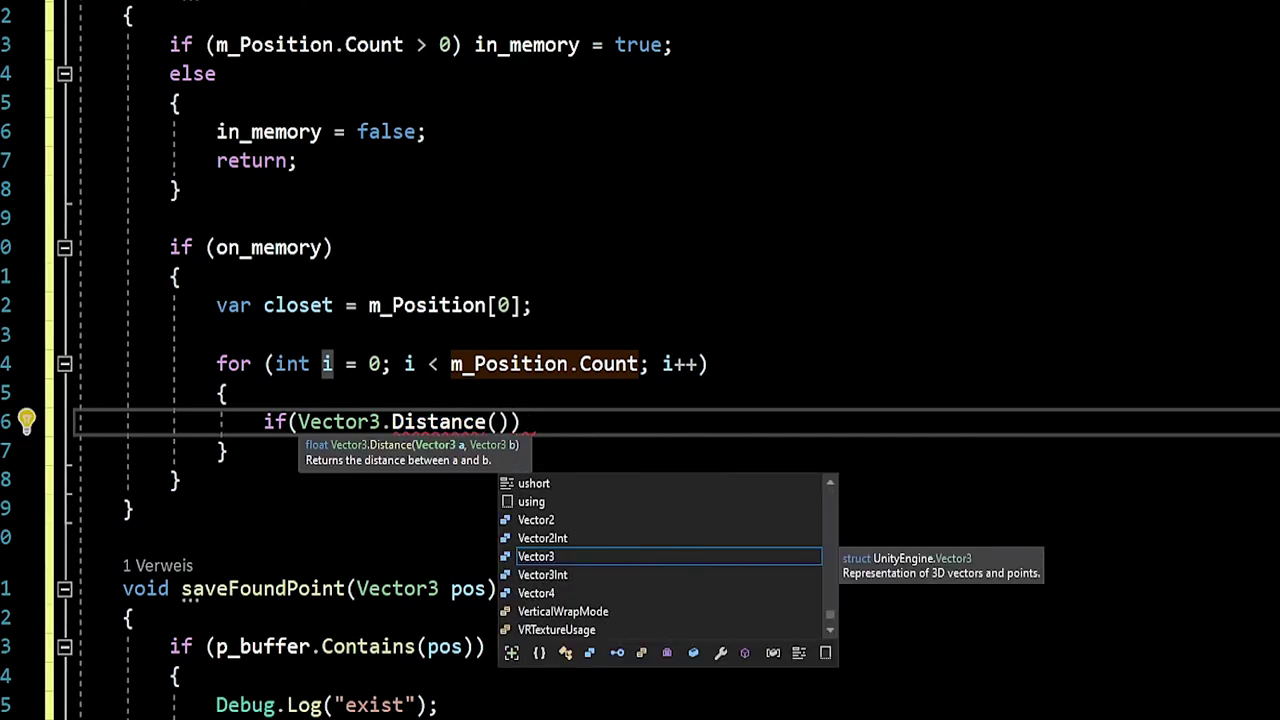
type("t")
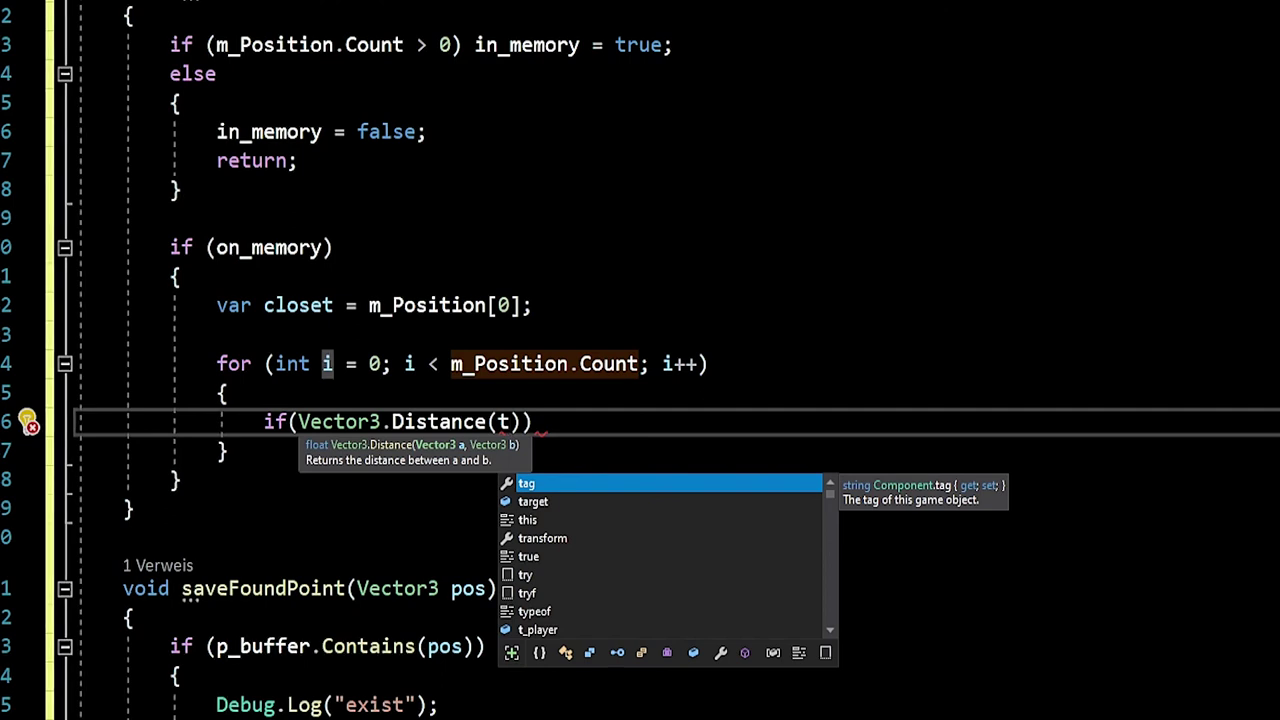
type("r")
key("Tab")
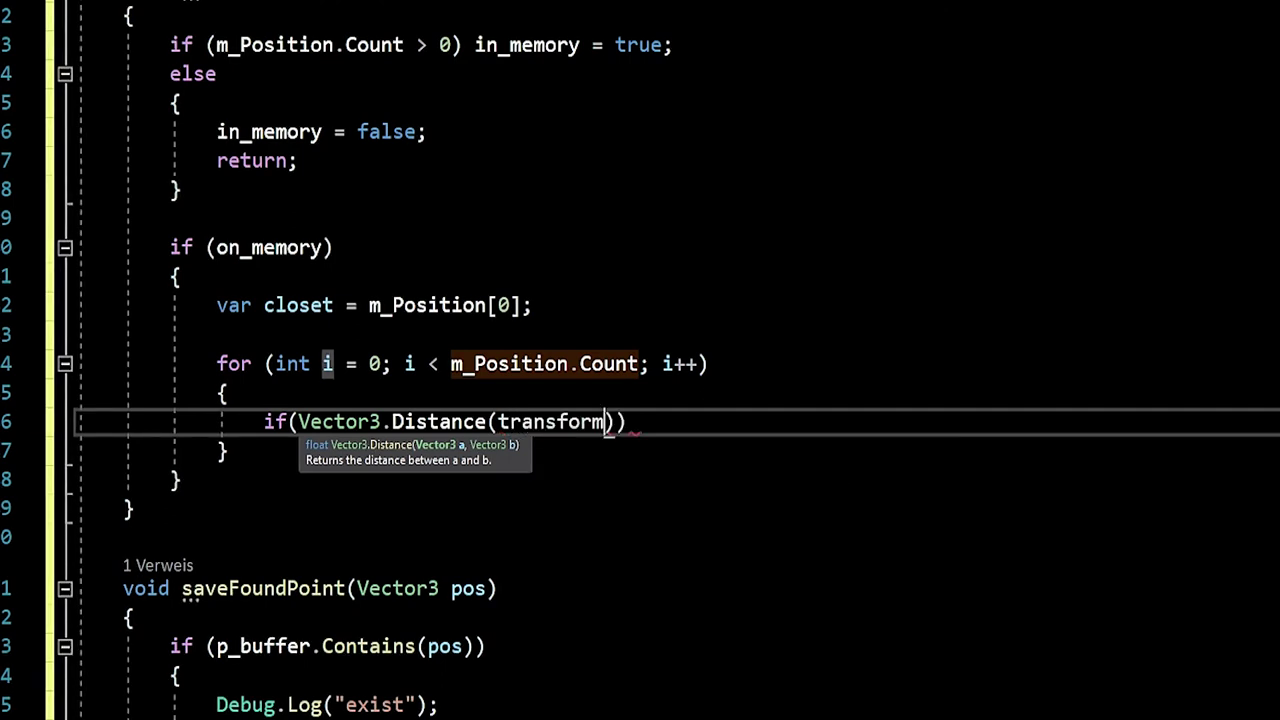
type(".p")
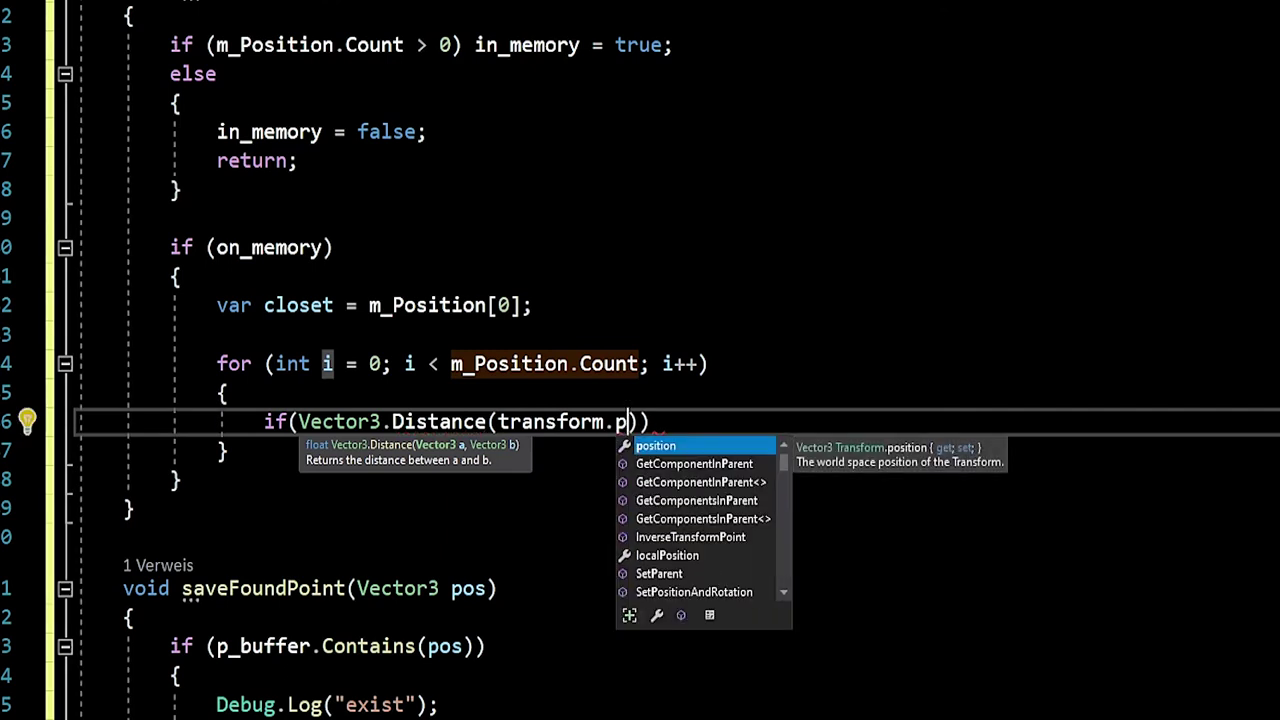
key("Tab")
type(", ")
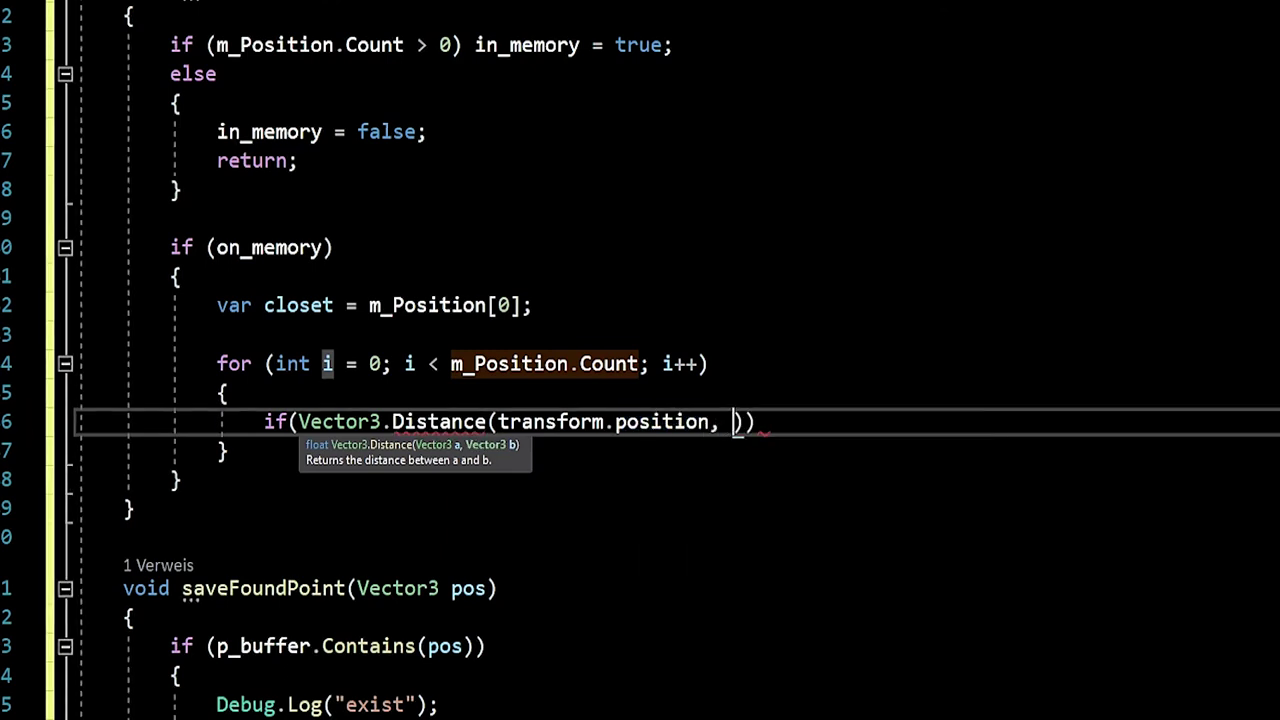
type("clo")
key("Tab")
Compare it against Vector3.Distance(transform.position, m_Position[i]), wrapping the condition onto two lines.
type(")")
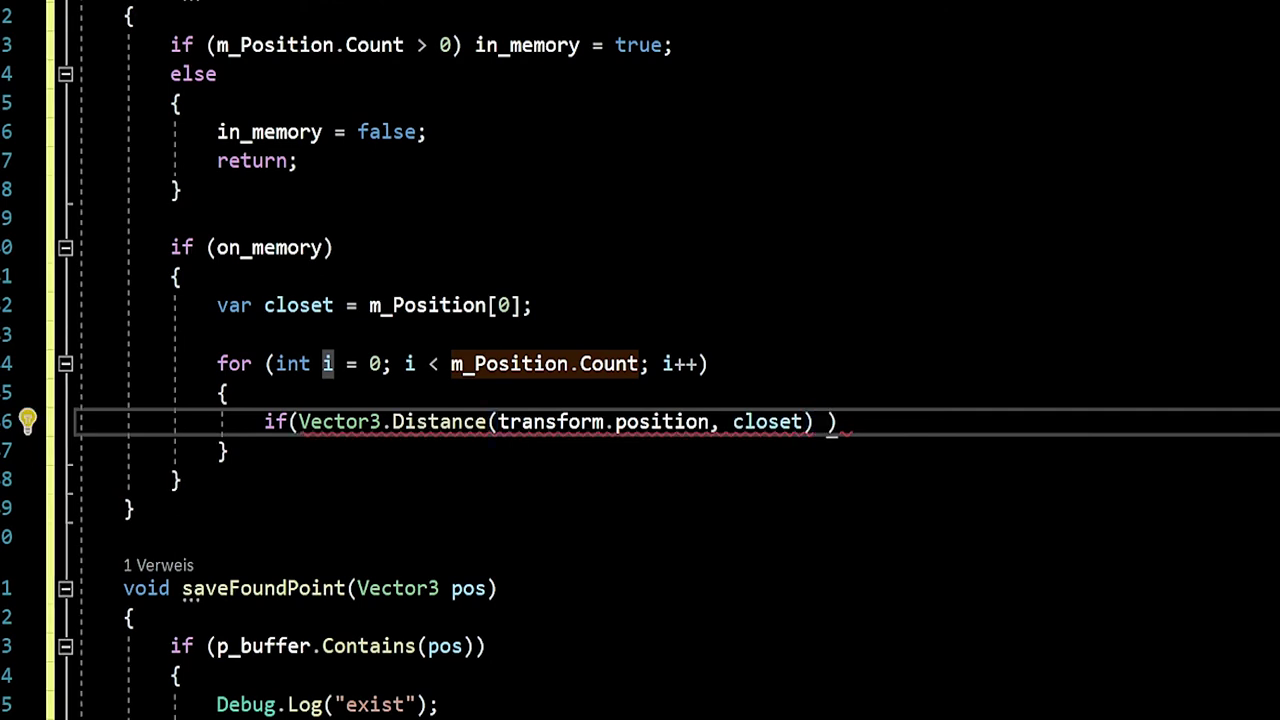
type(" > V")
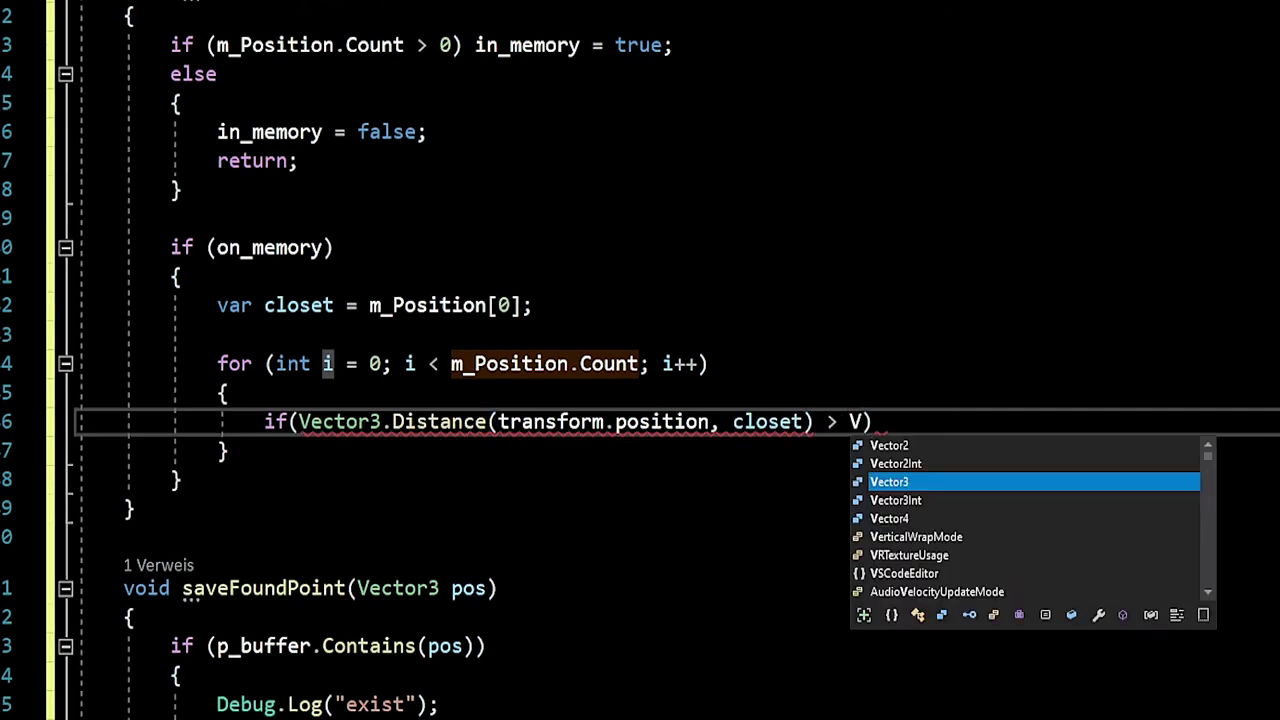
type("ec")
key("Tab")
type(".dis")
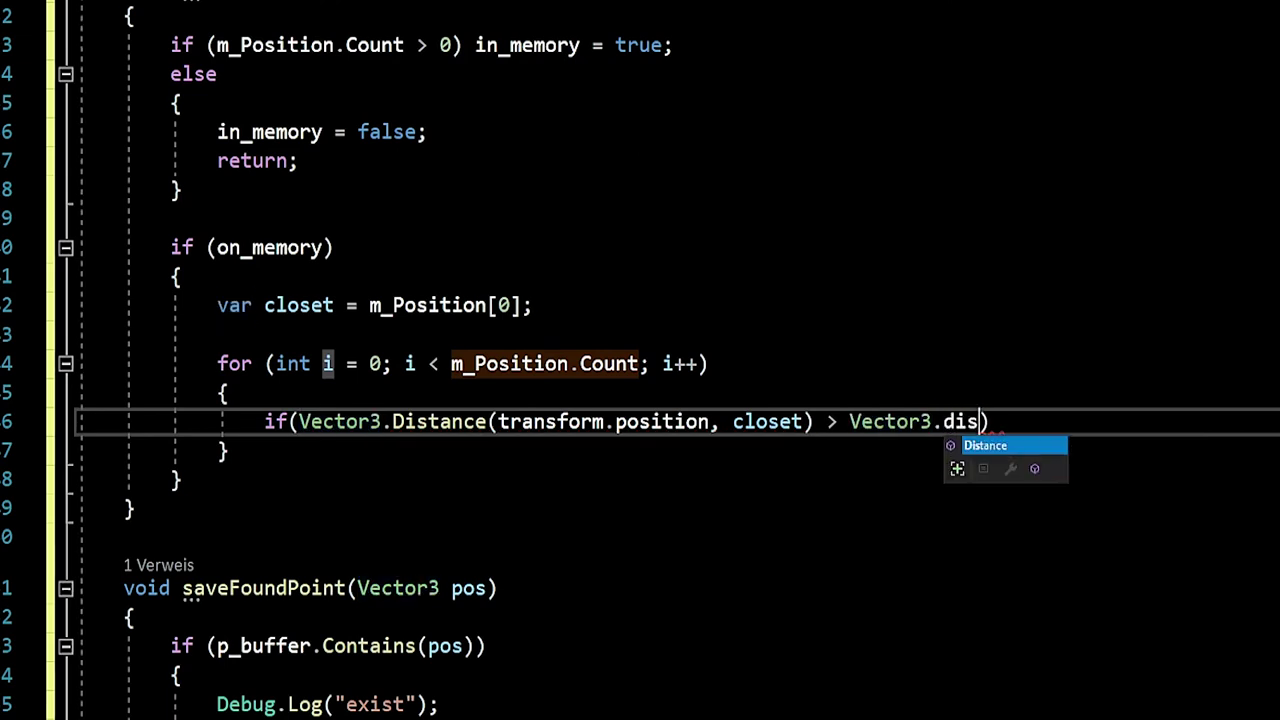
key("Tab")
type("(")
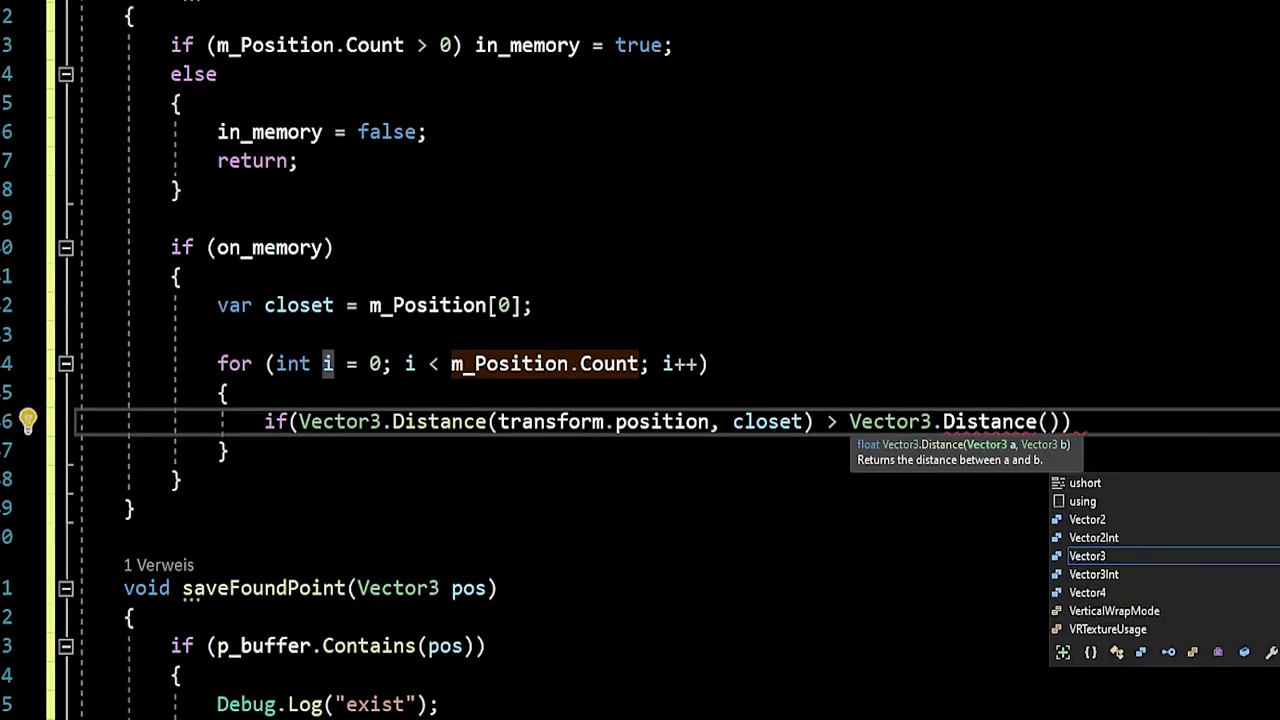
type("transform.p")
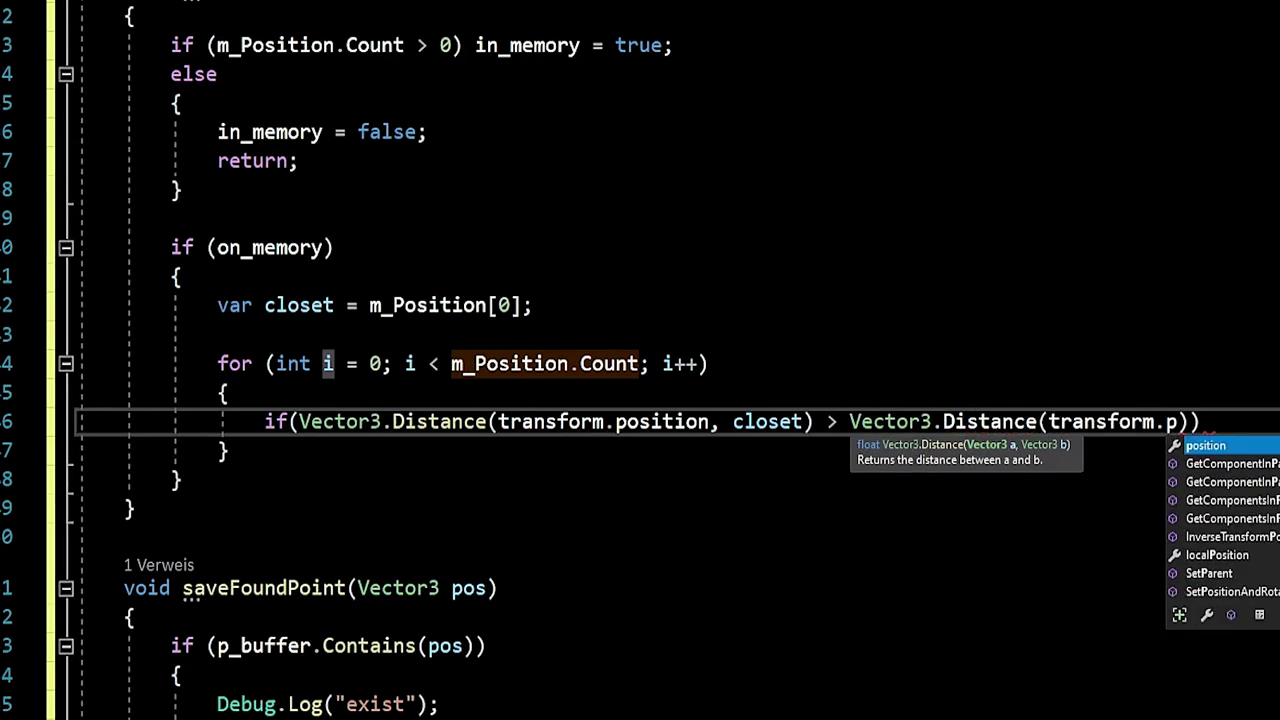
key("Tab")
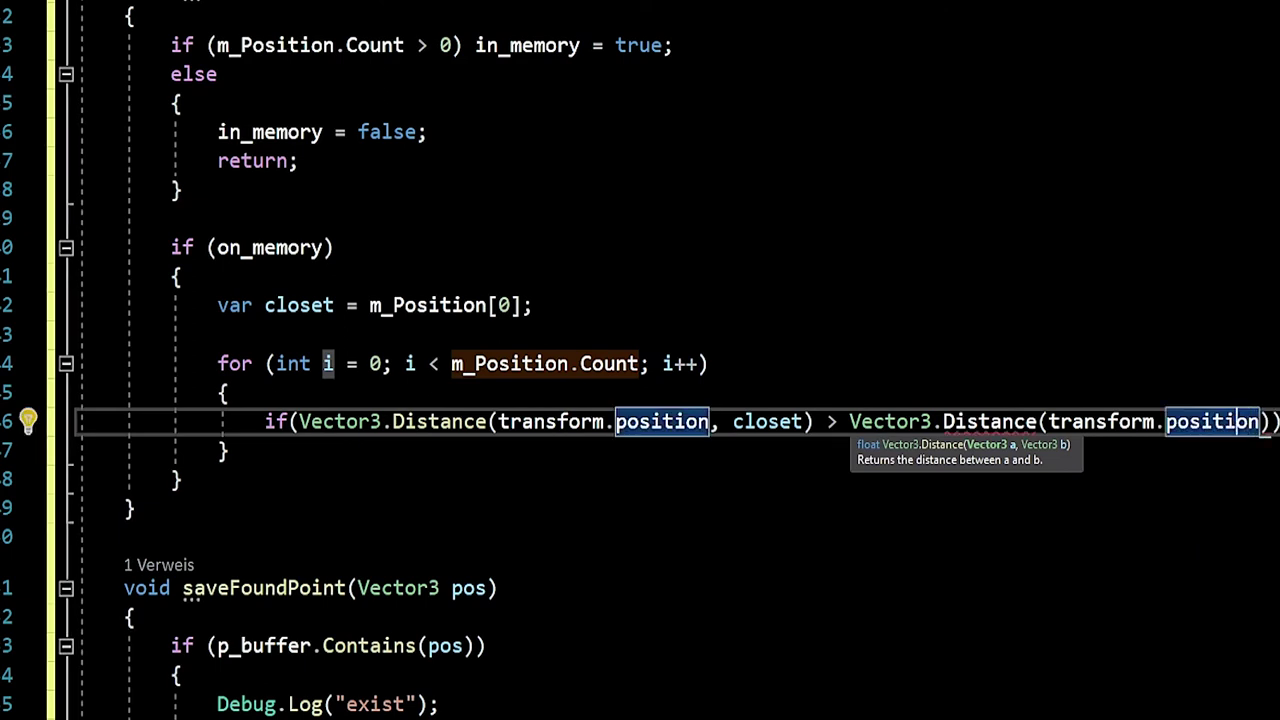
left_click(873, 421)
key("Left")
key("Return")
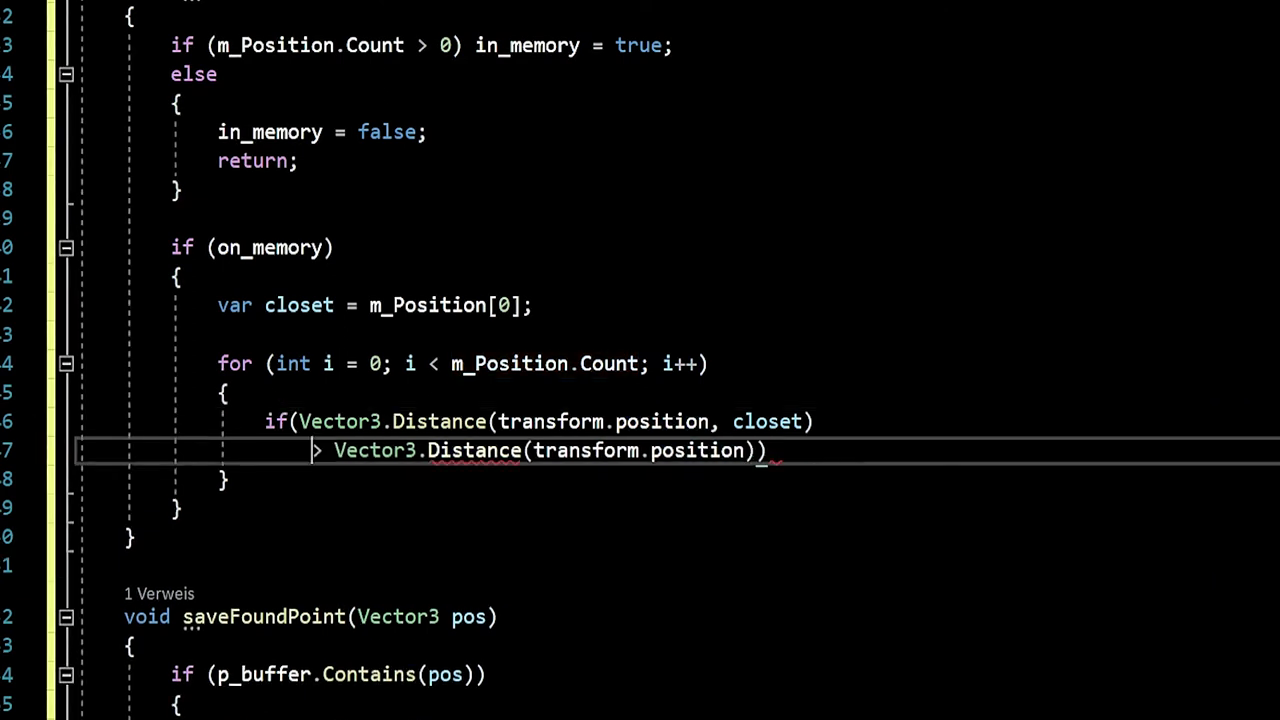
left_click(520, 450)
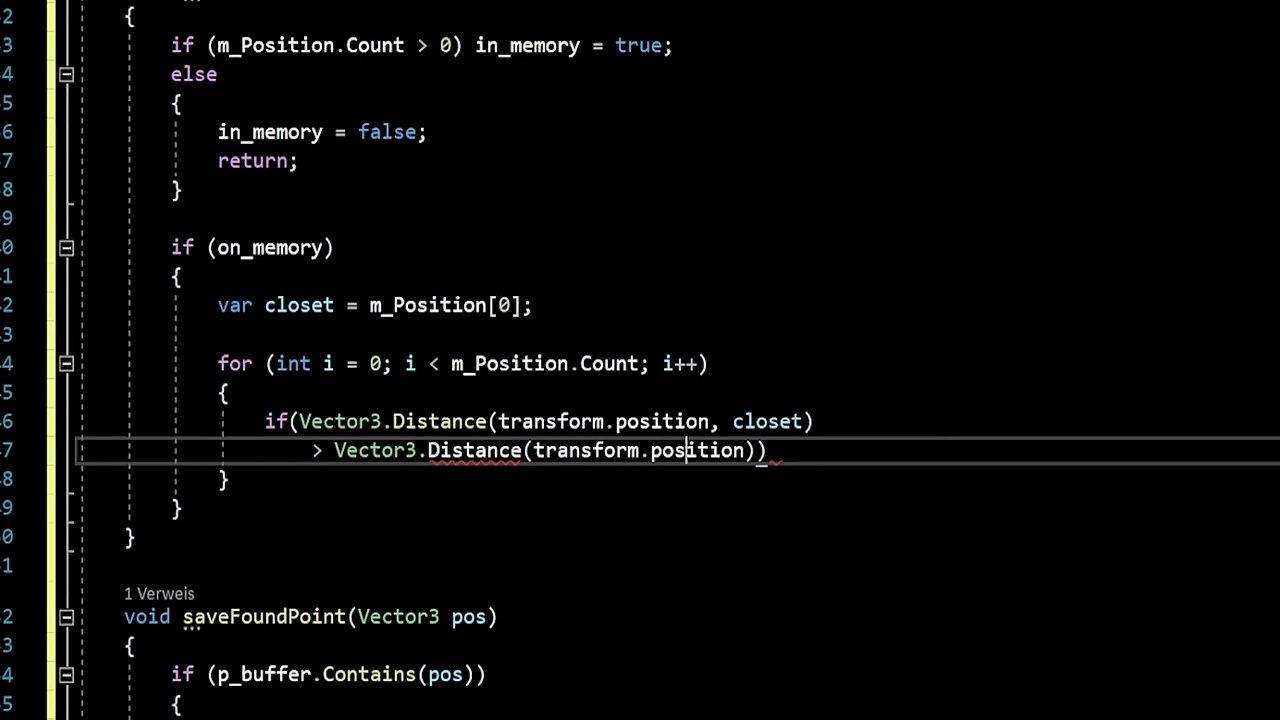
type(", ")
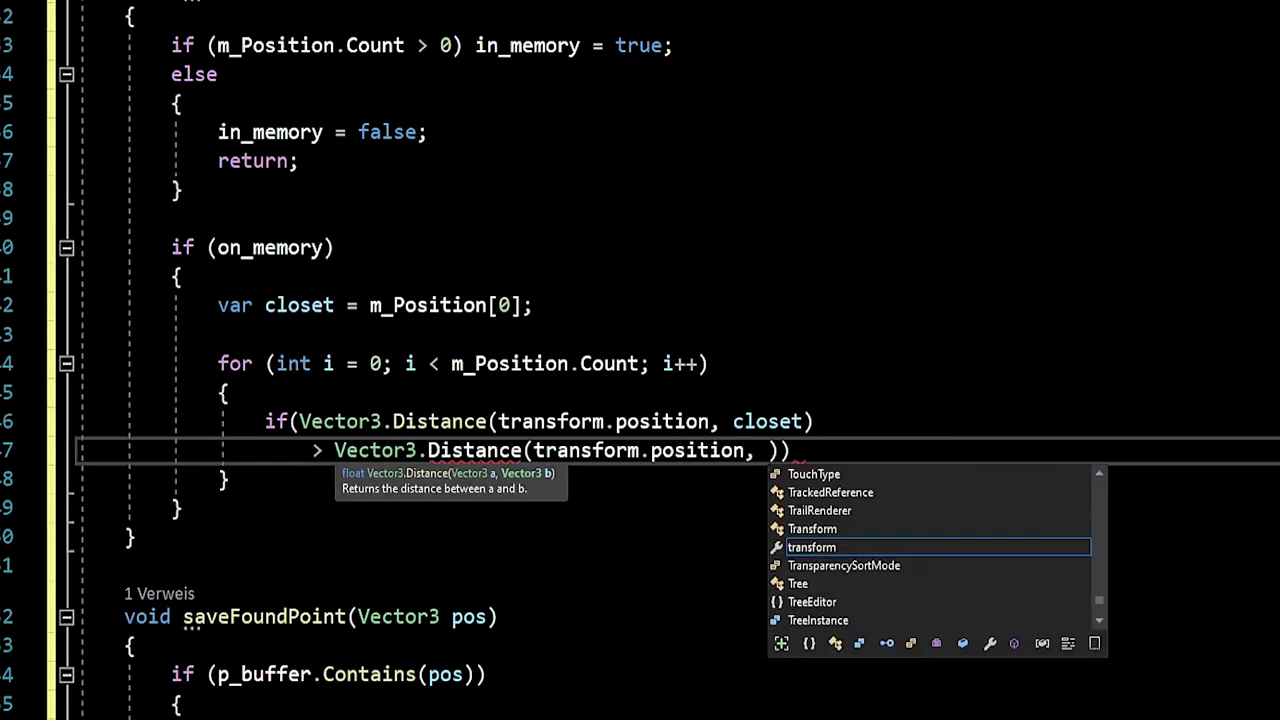
type("m_p")
key("Tab")
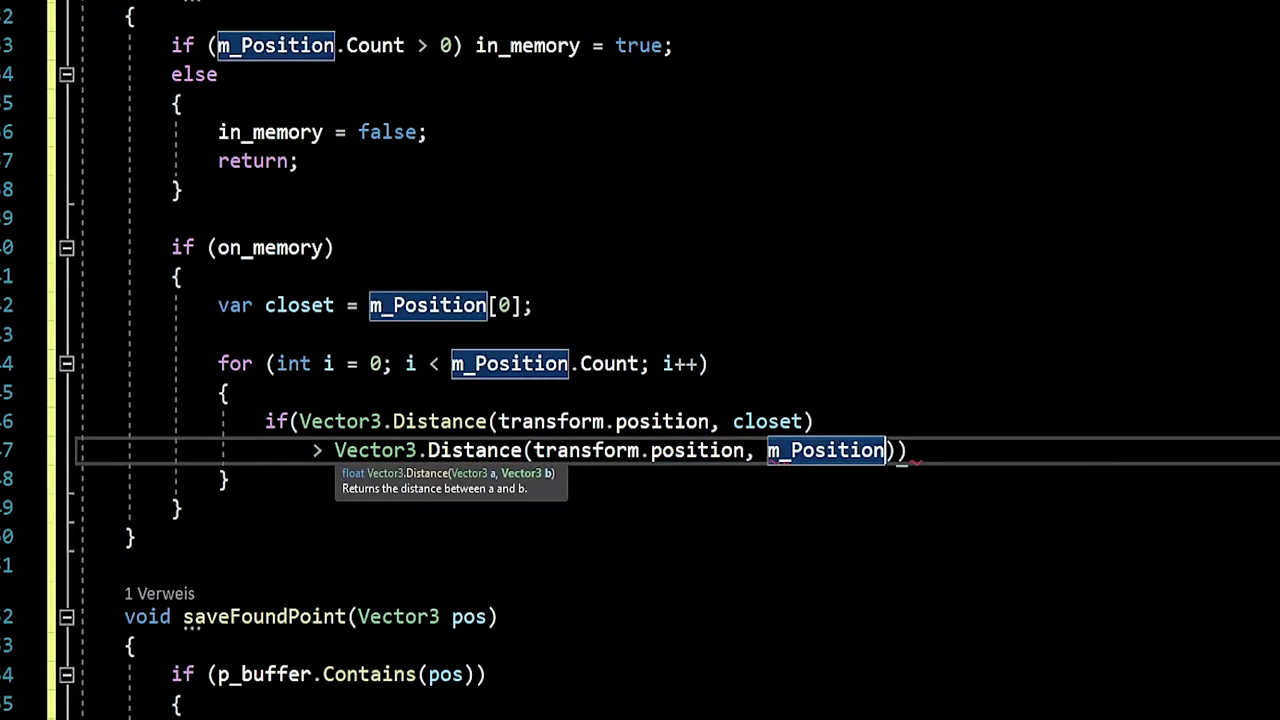
type("[i")
type("]")
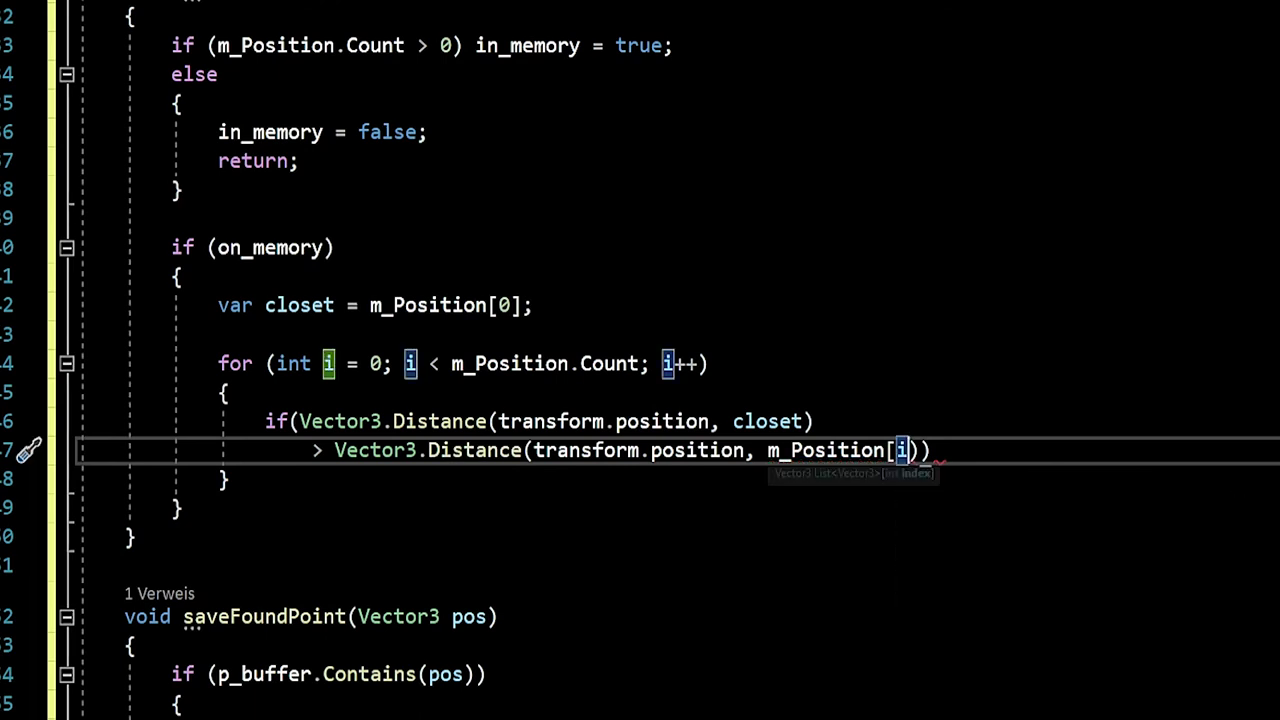
type("])")
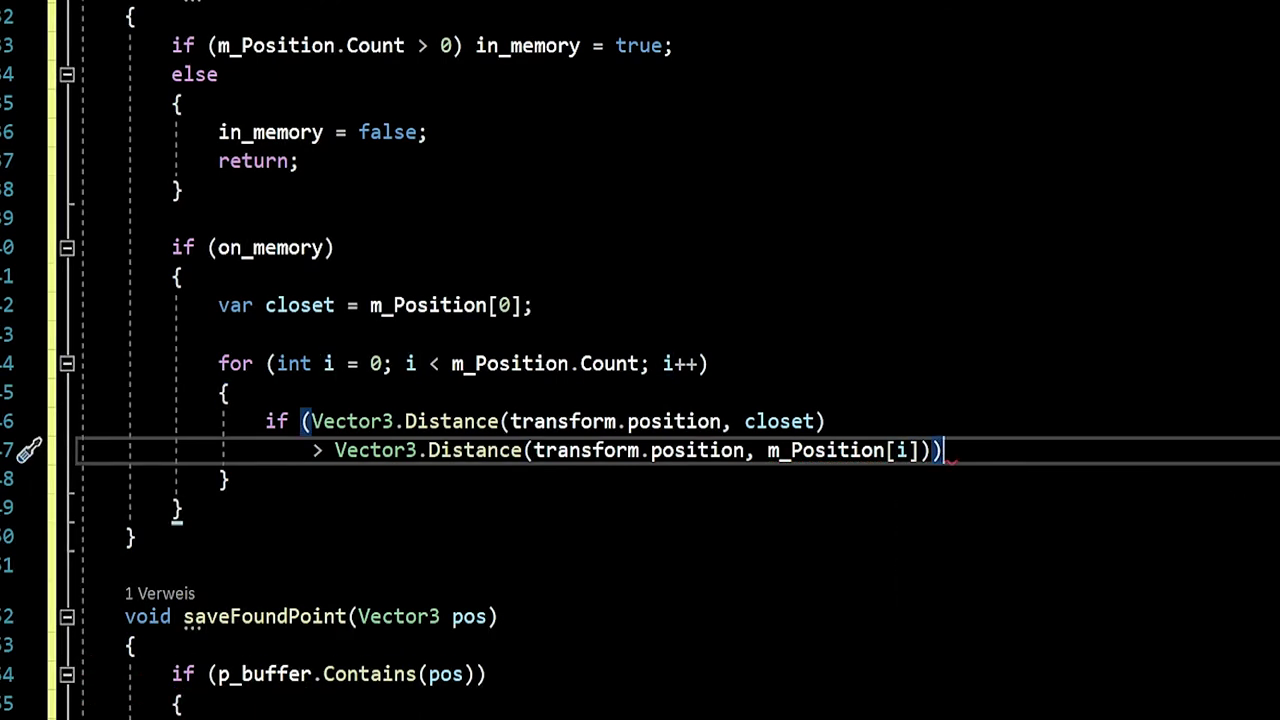
Review the condition's closet reference and place the cursor at the condition's end.
left_click(826, 421)
left_click(803, 421)
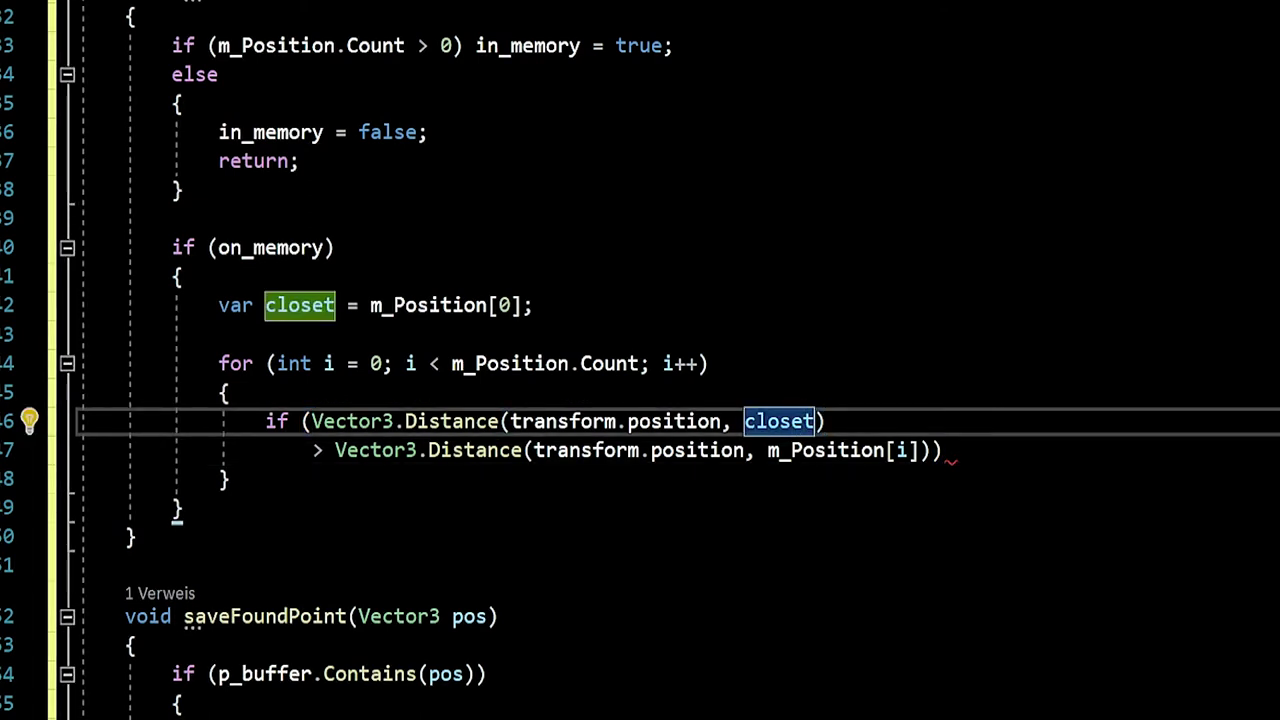
left_click(804, 450)
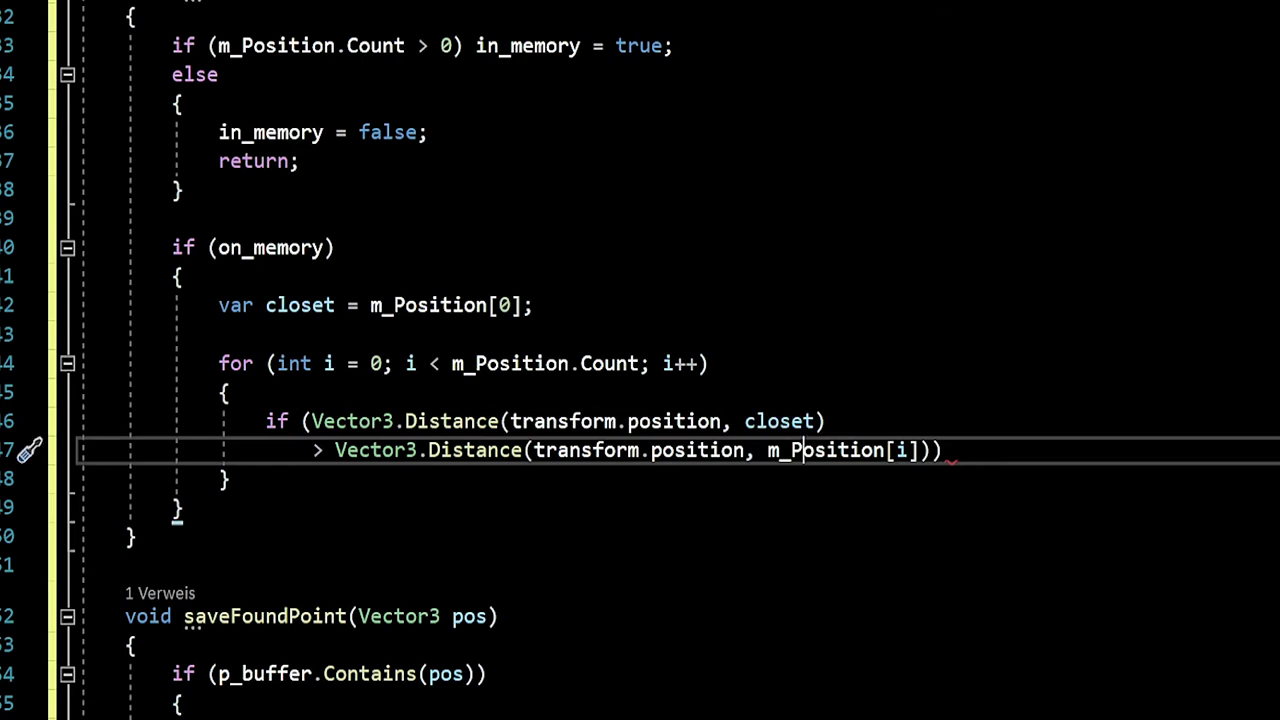
left_click(230, 479)
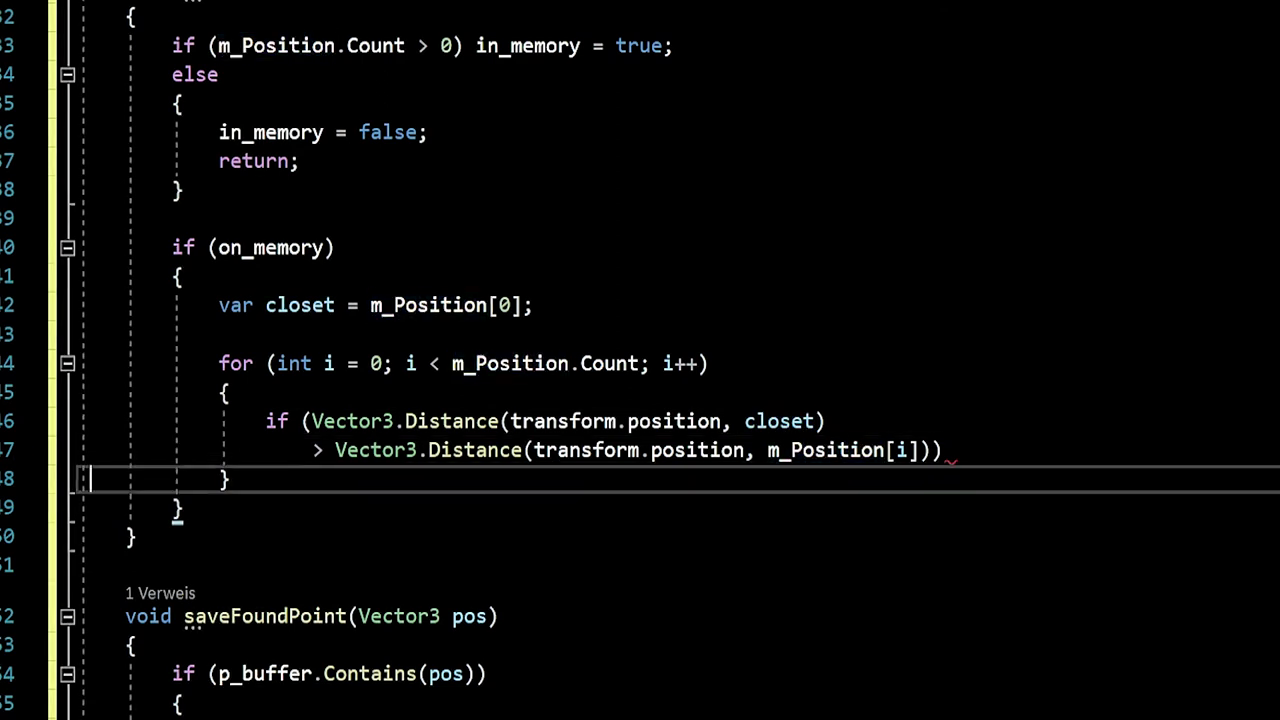
left_click(944, 450)
Open the if block and set closet = m_Position[i]; inside it.
type("{")
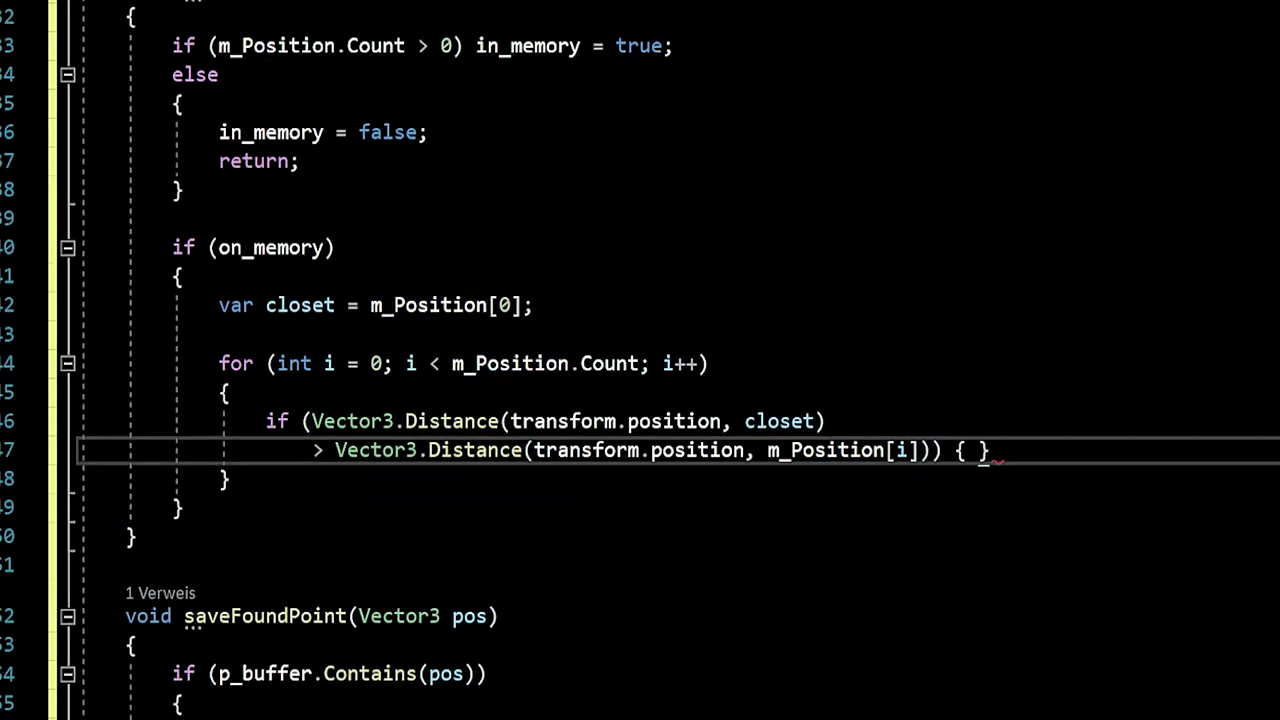
key("Return")
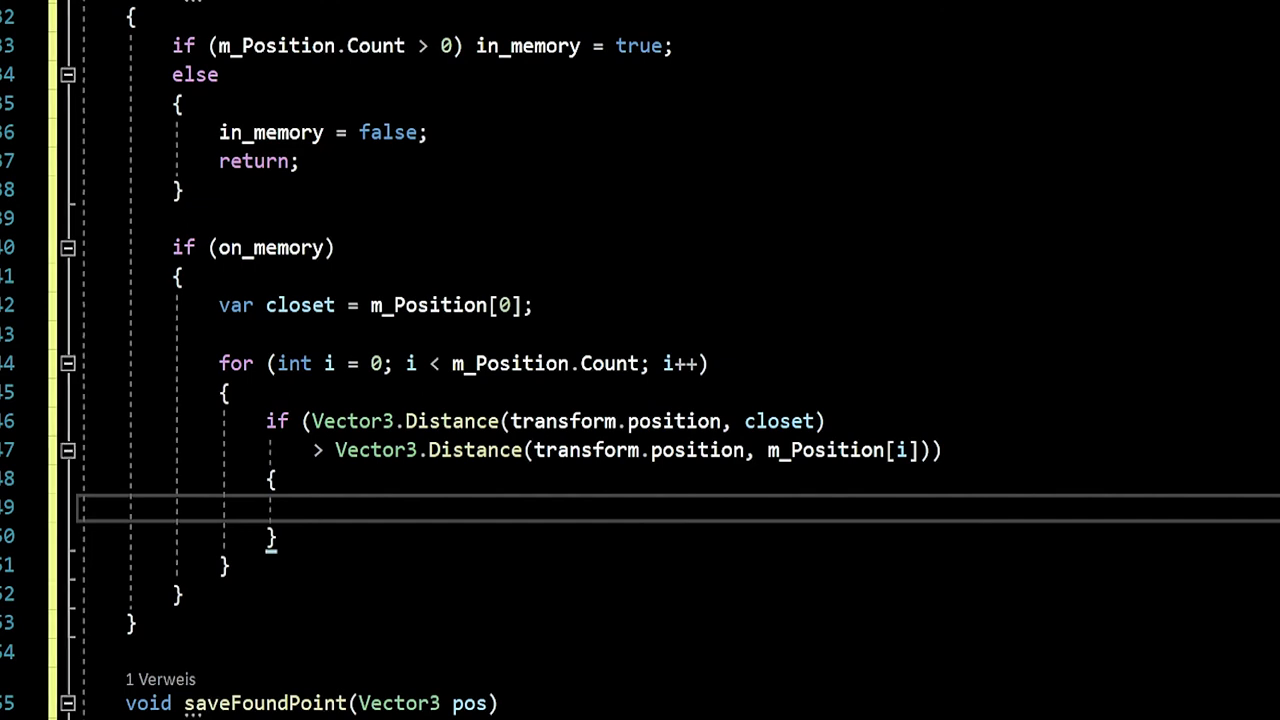
type("closet ")
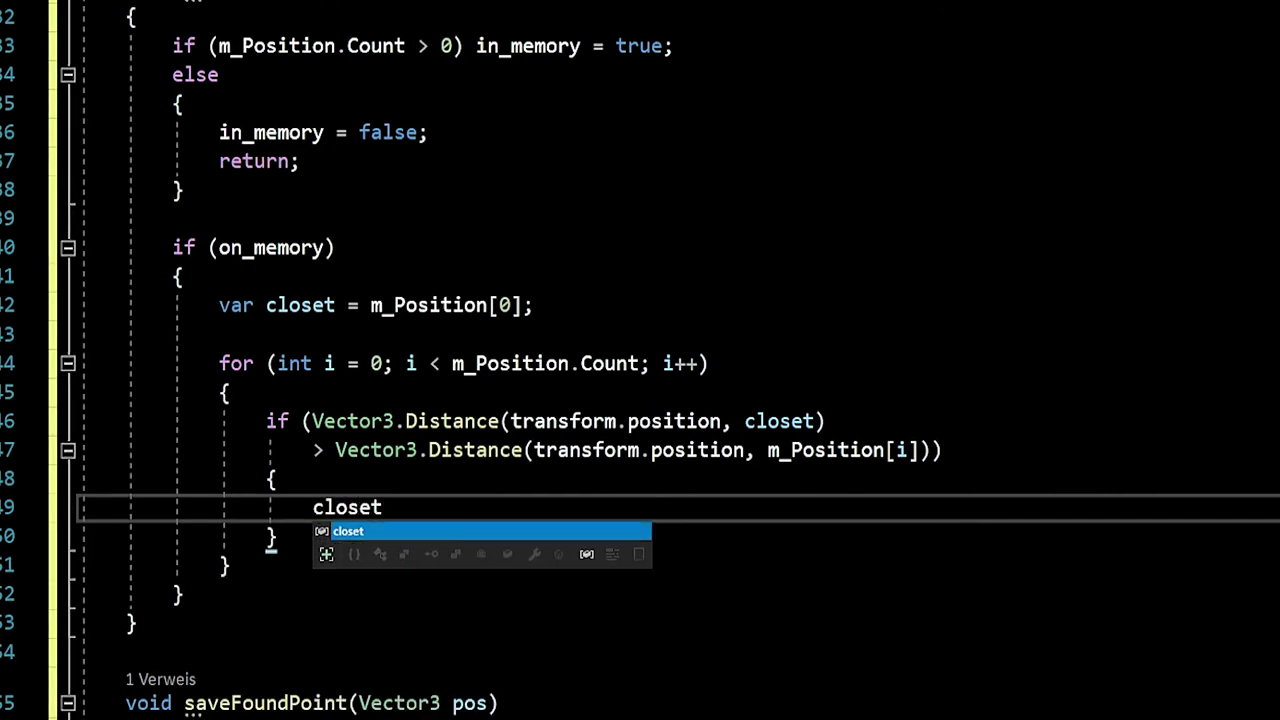
type("=")
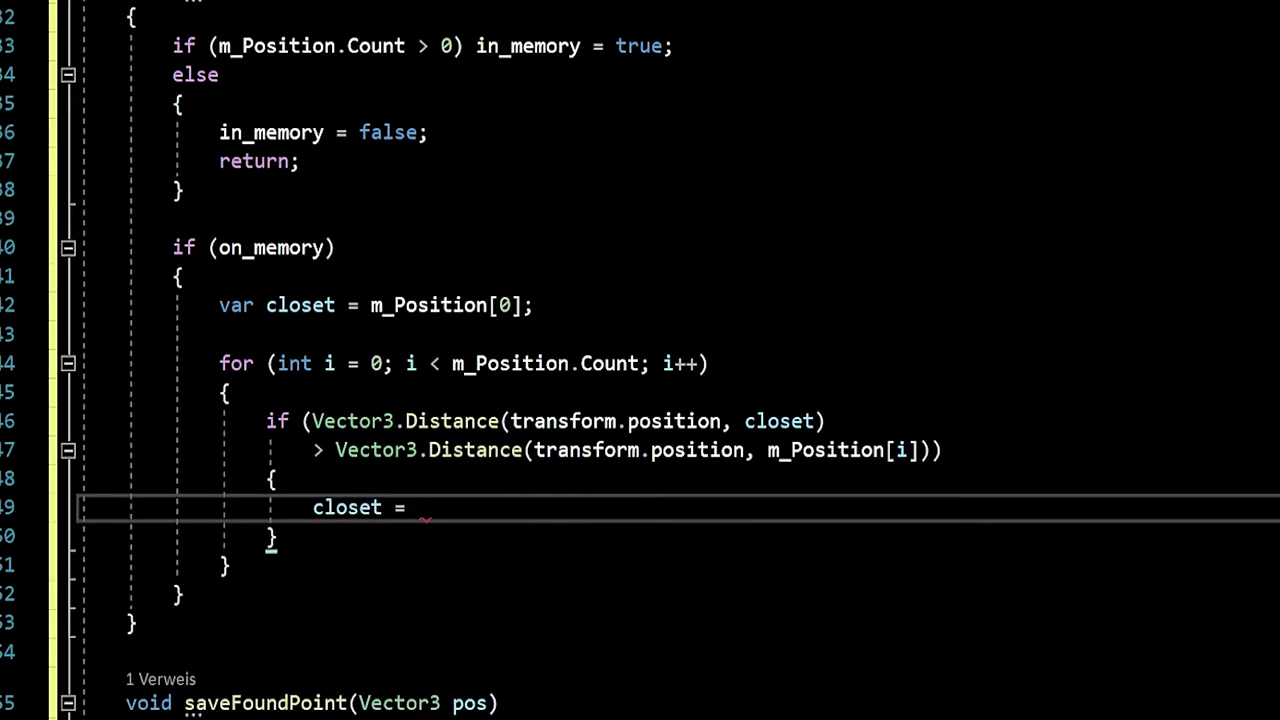
type("m_p")
key("Tab")
type("[")
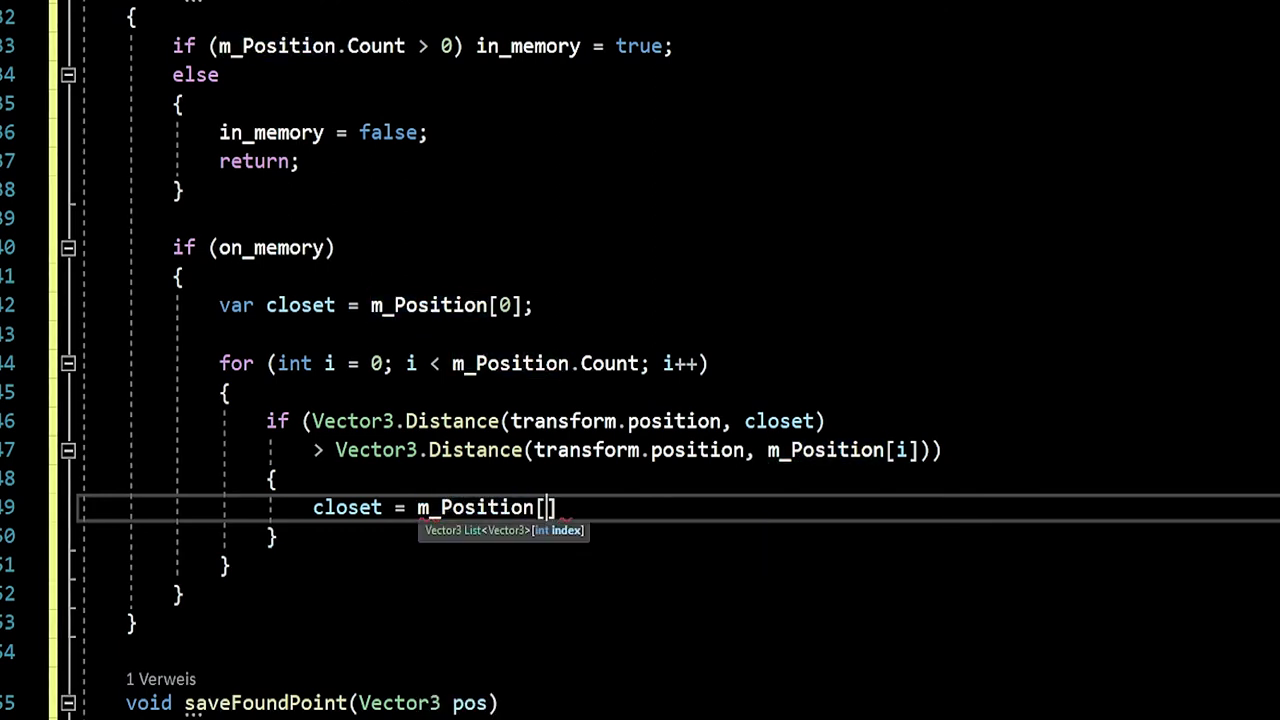
type("i];")
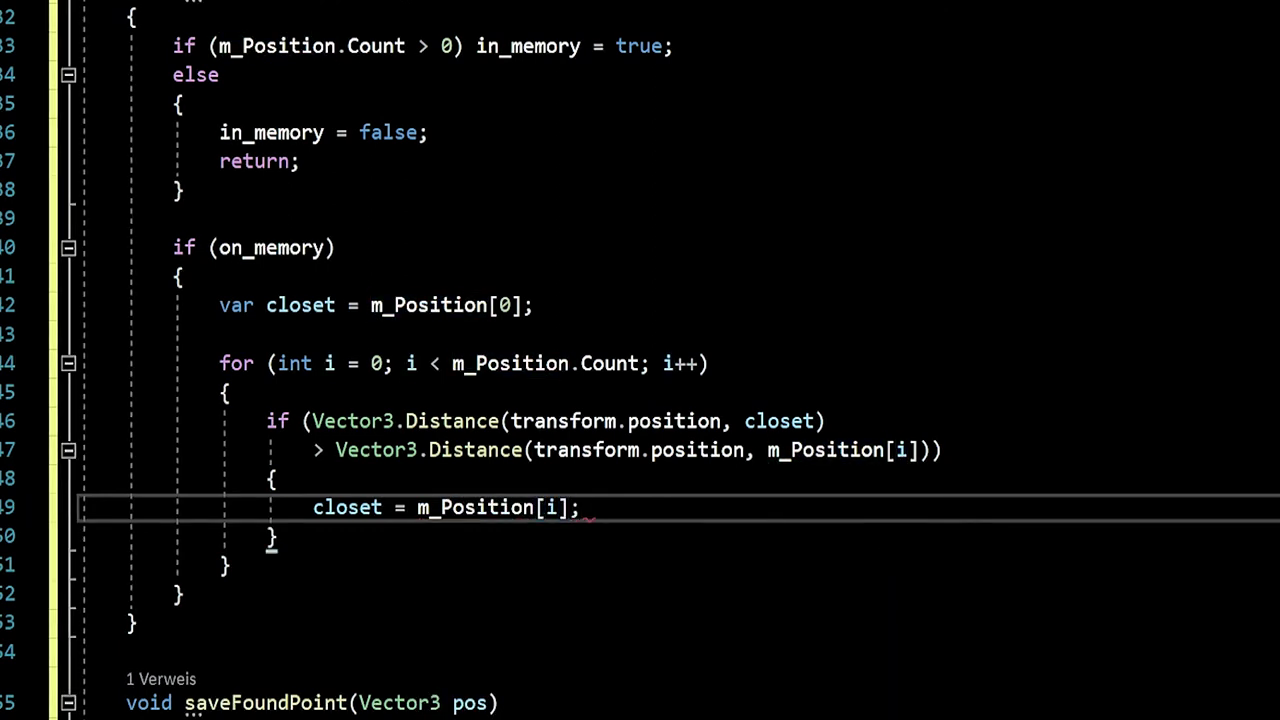
After the loop, add m_Position.Remove(closet);.
left_click(230, 565)
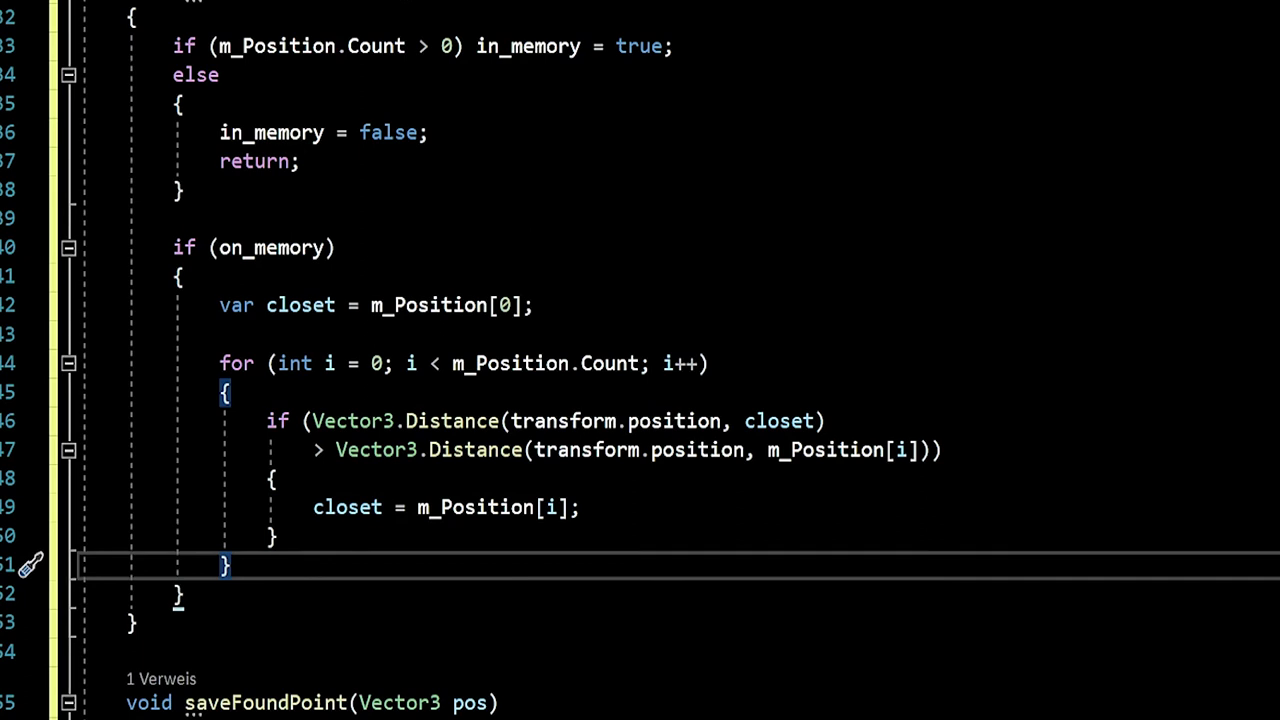
key("Return")
key("Return")
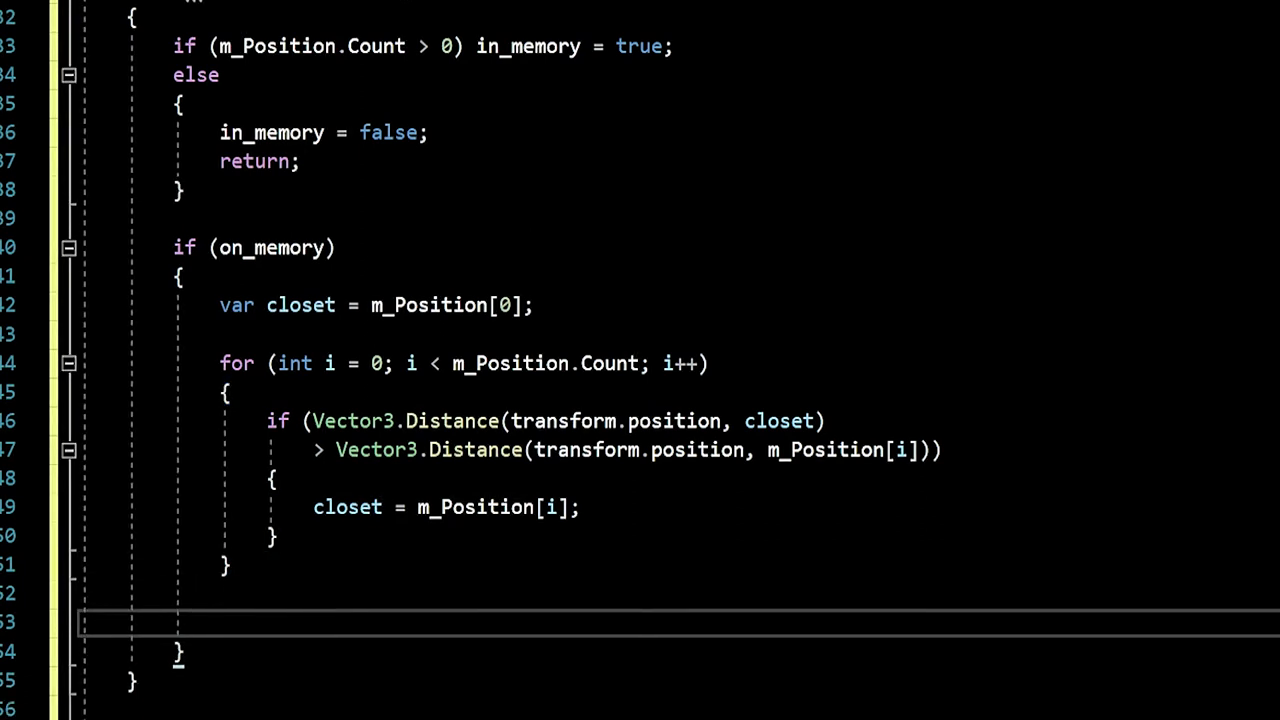
type("m_")
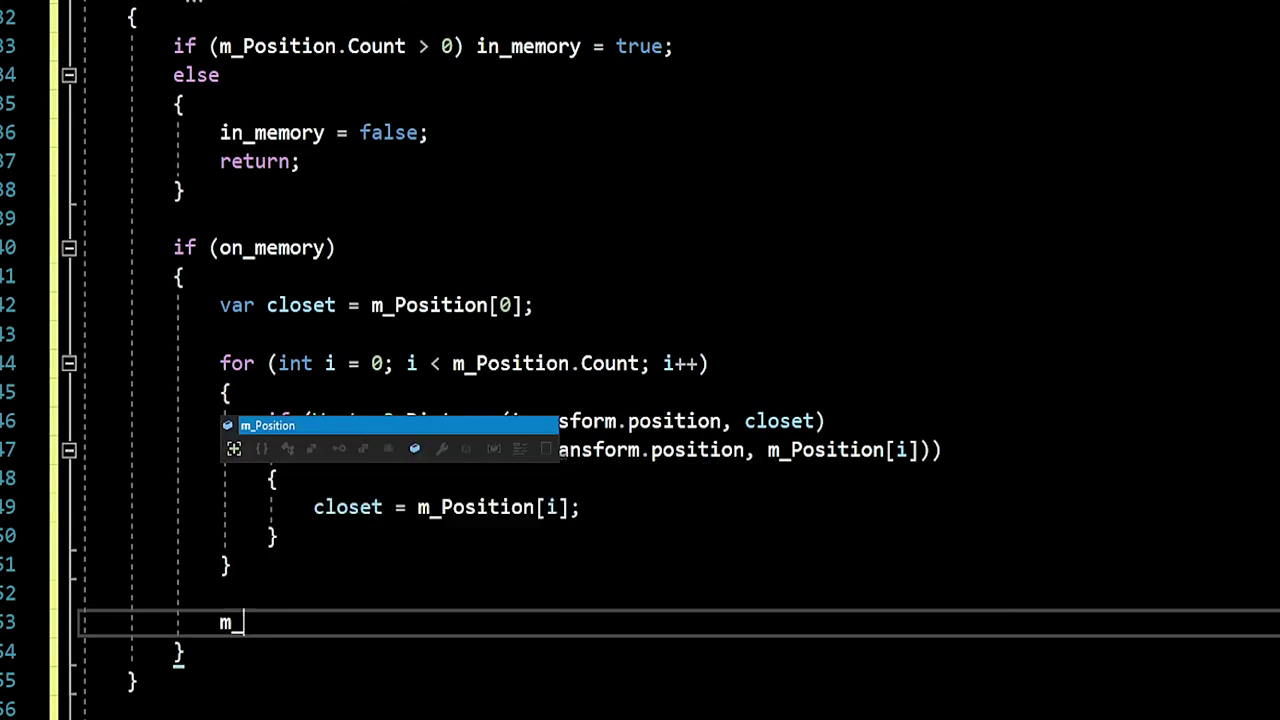
type("po")
key("Tab")
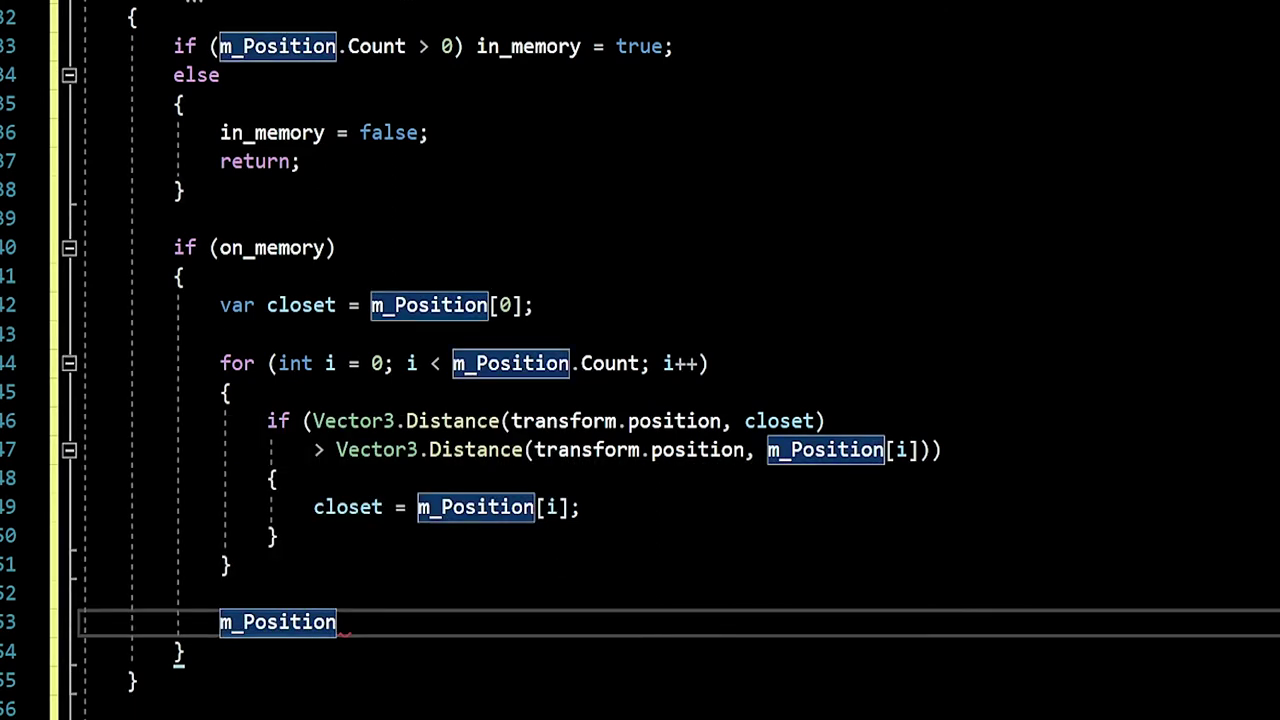
type(".rem")
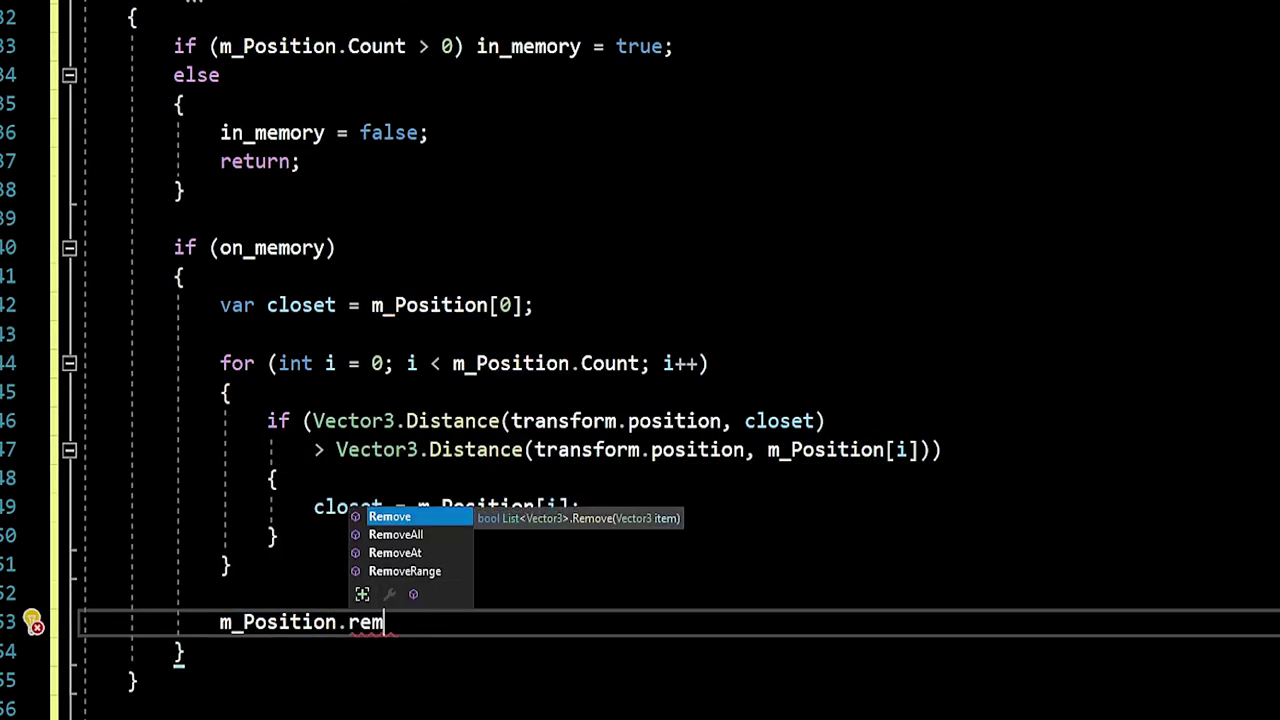
key("Tab")
type("(")
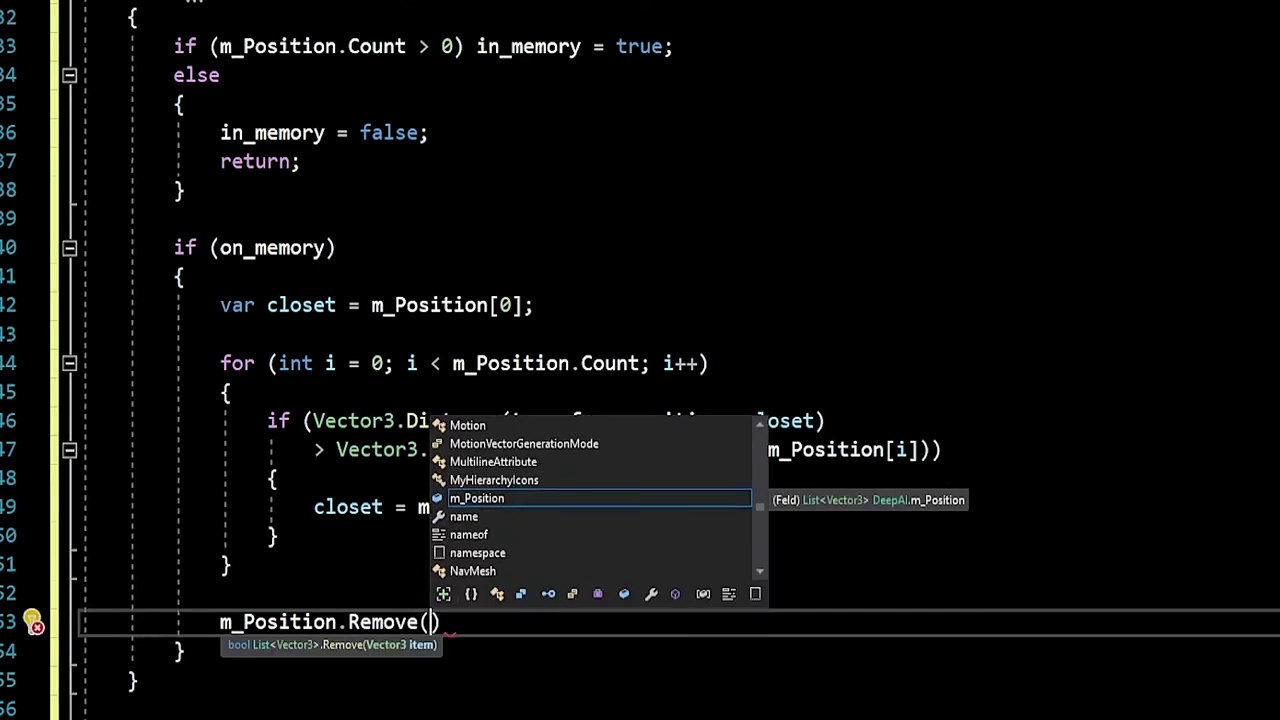
type("clo")
key("Tab")
type(";")
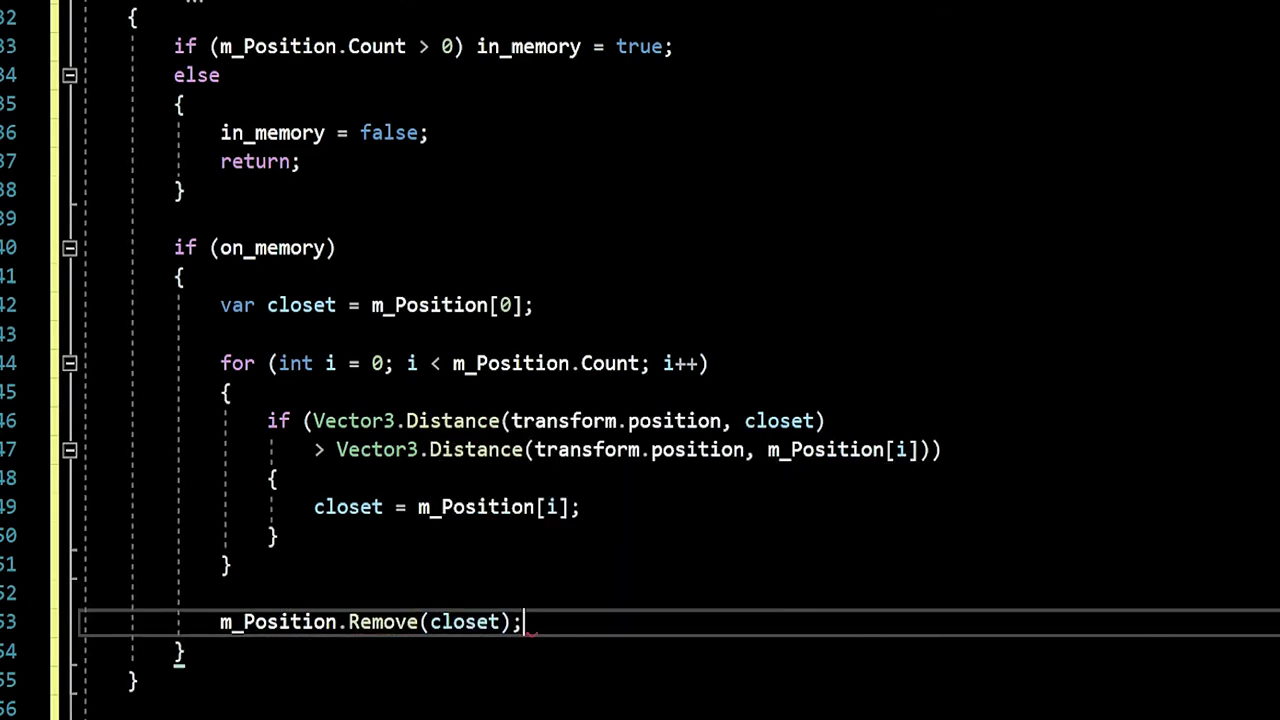
key("Return")
type("t")
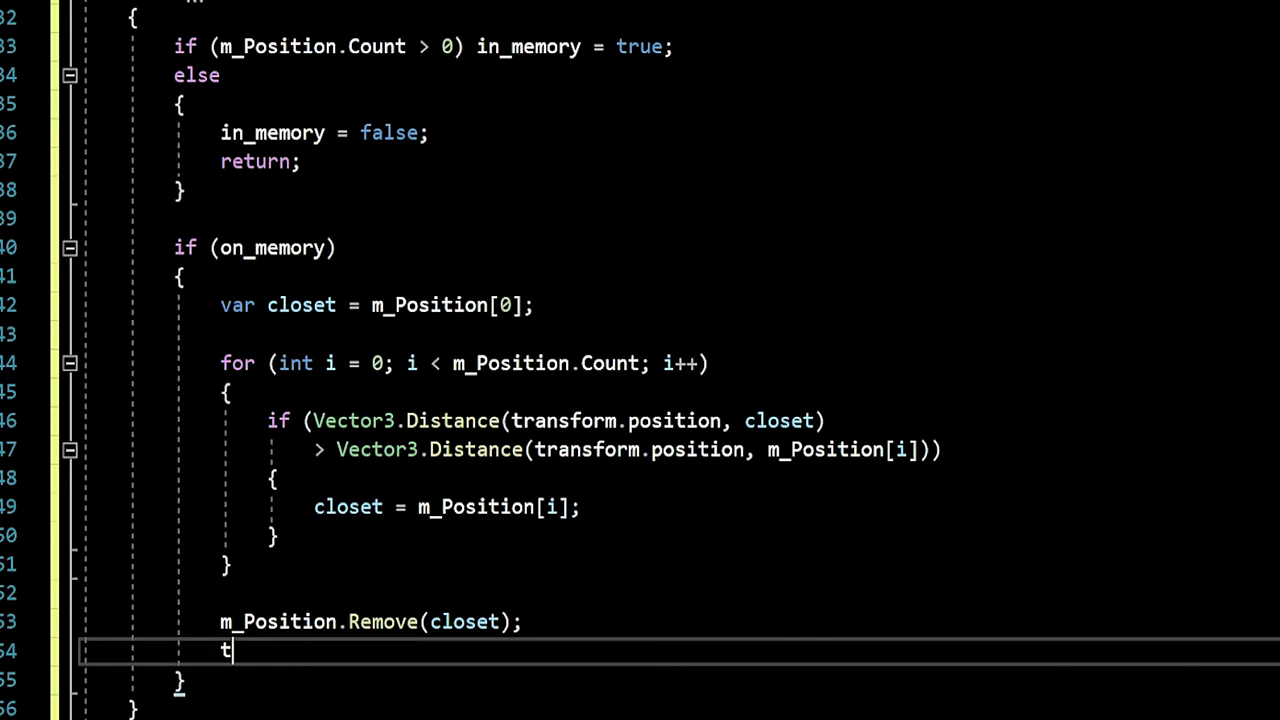
Add target = closet; and on_memory = false;, then check where on_memory is used.
type("arget = ")
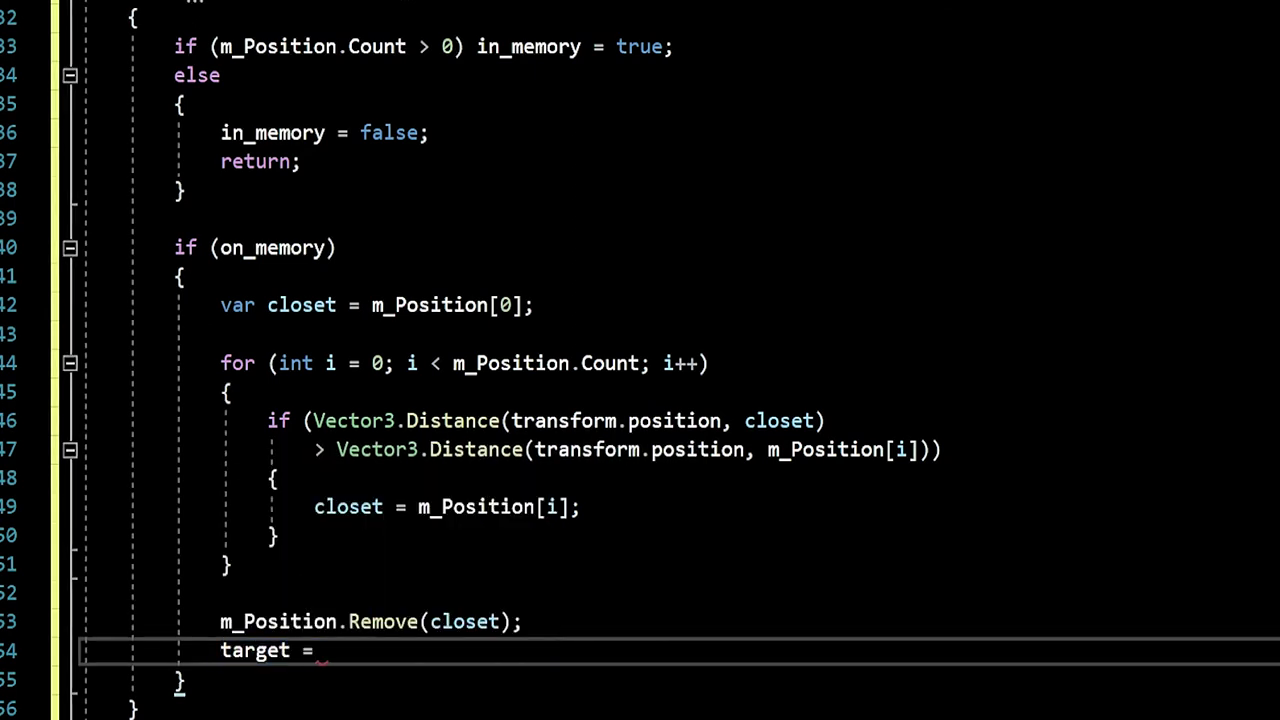
type("clo")
key("Tab")
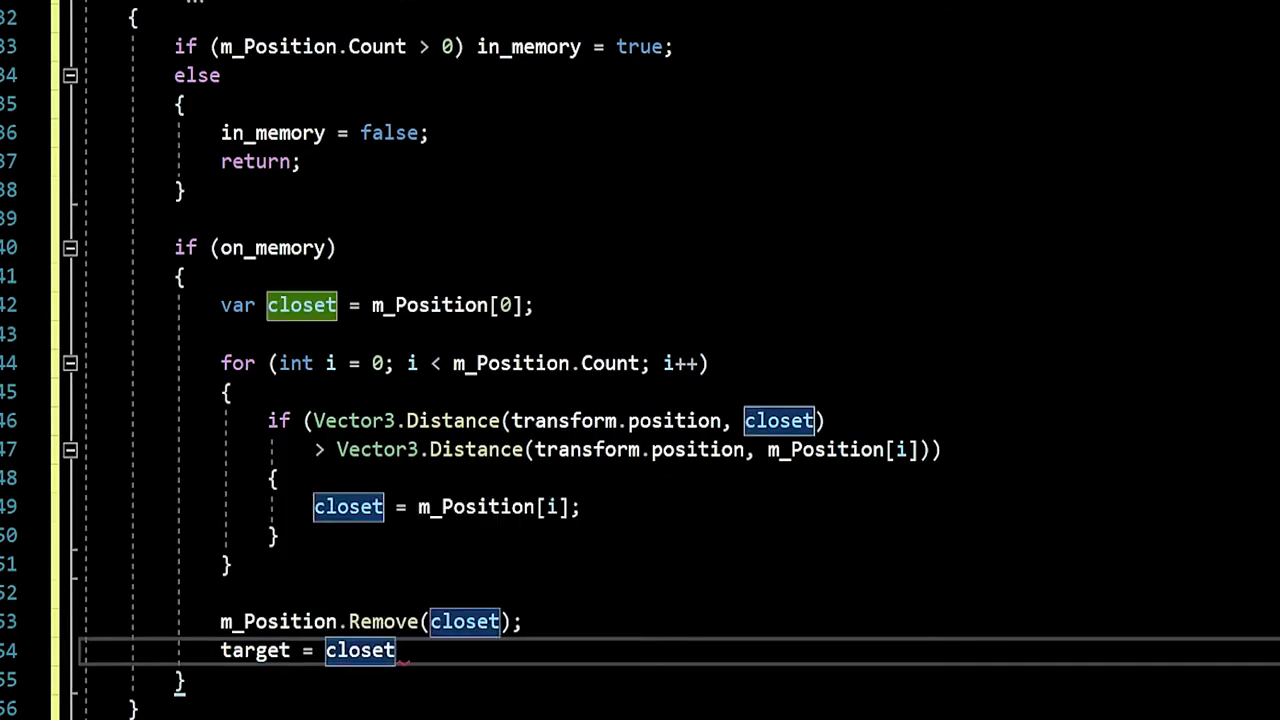
type(";")
key("Return")
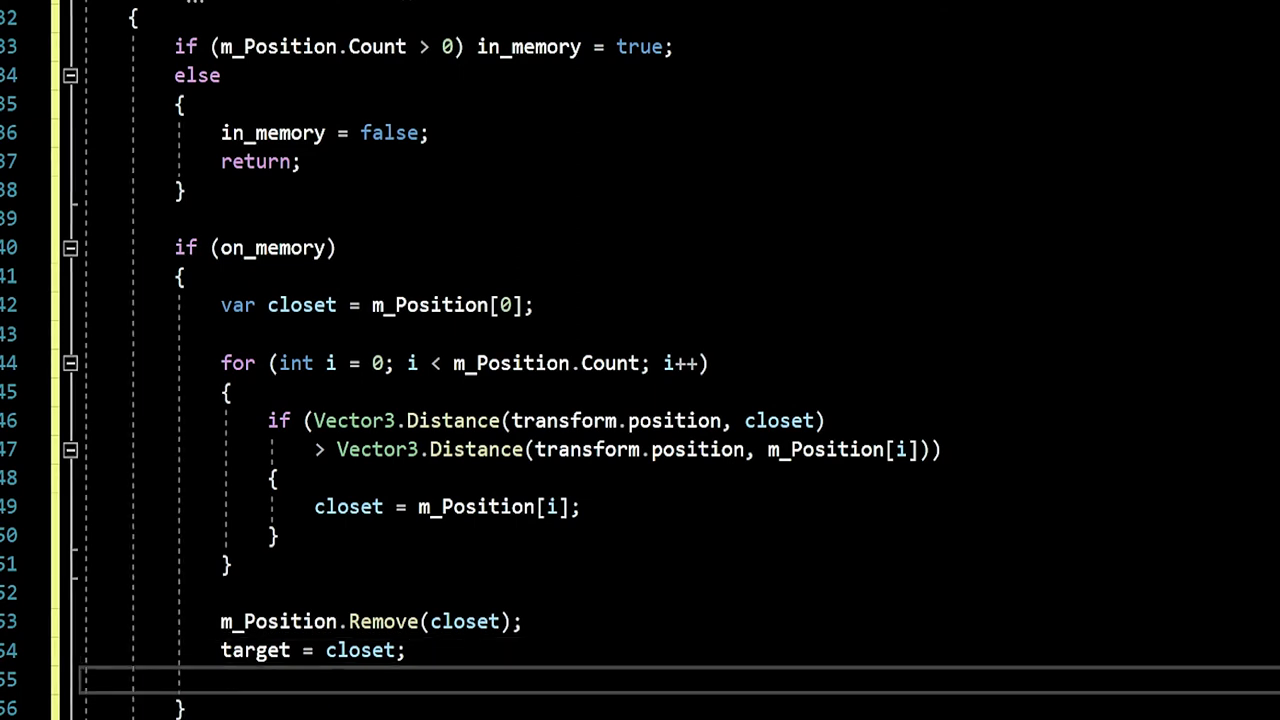
scroll(640, 400, "down", 1)
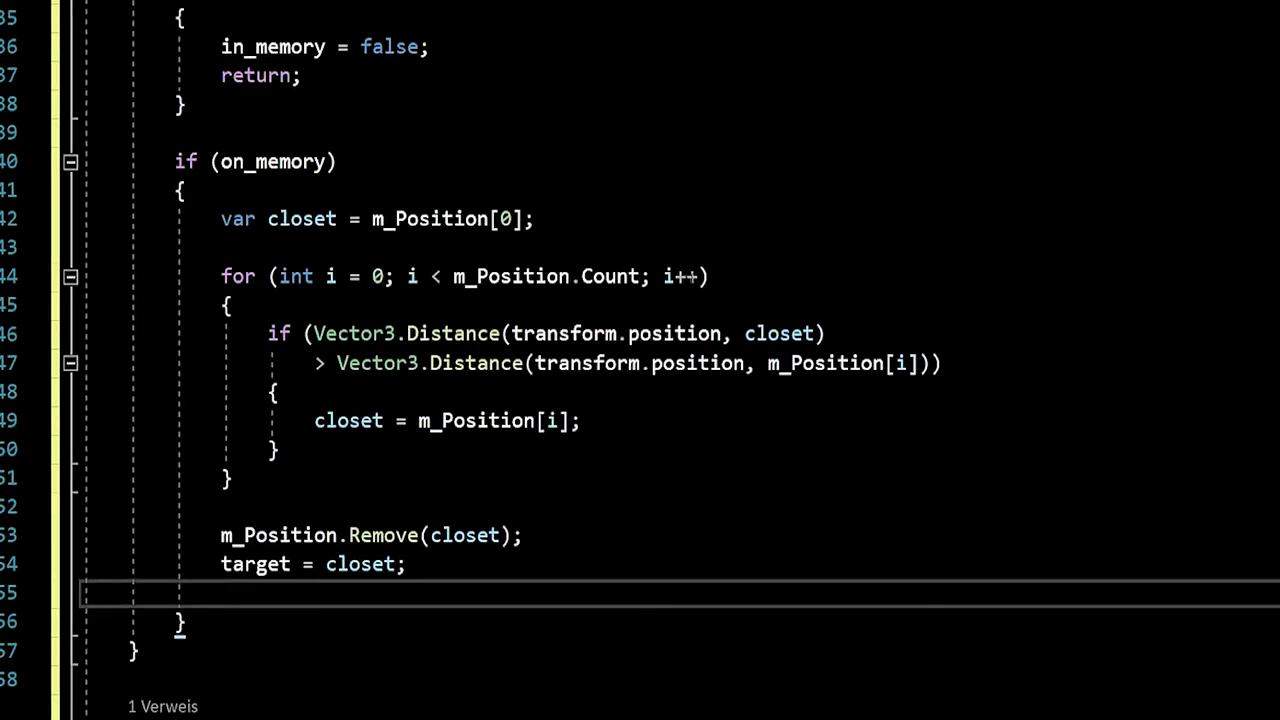
type("on_m")
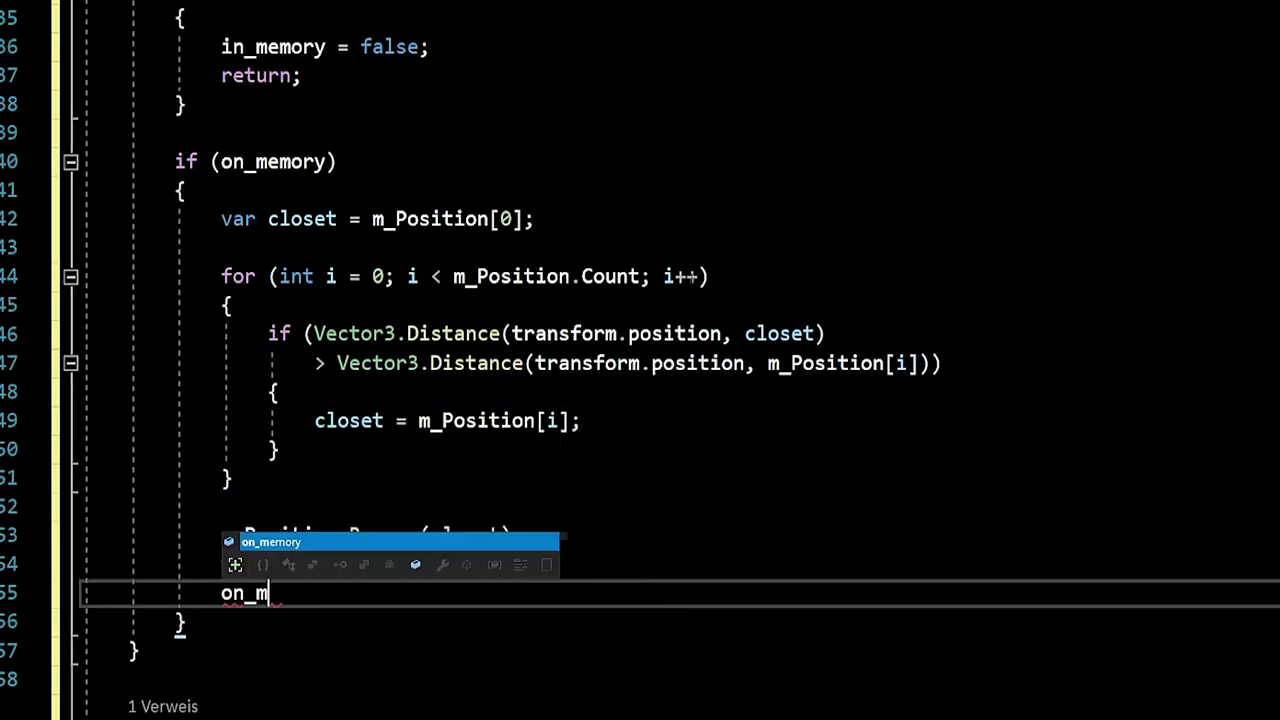
key("Tab")
type("= f")
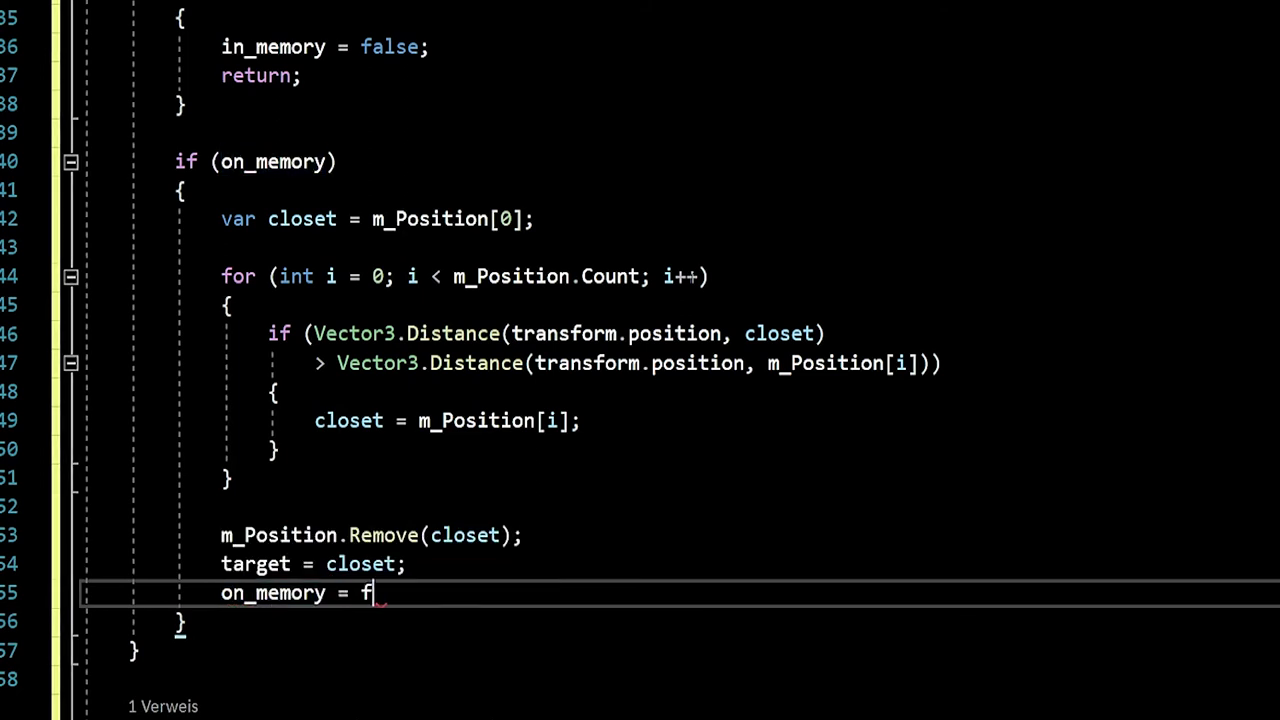
type("alse;")
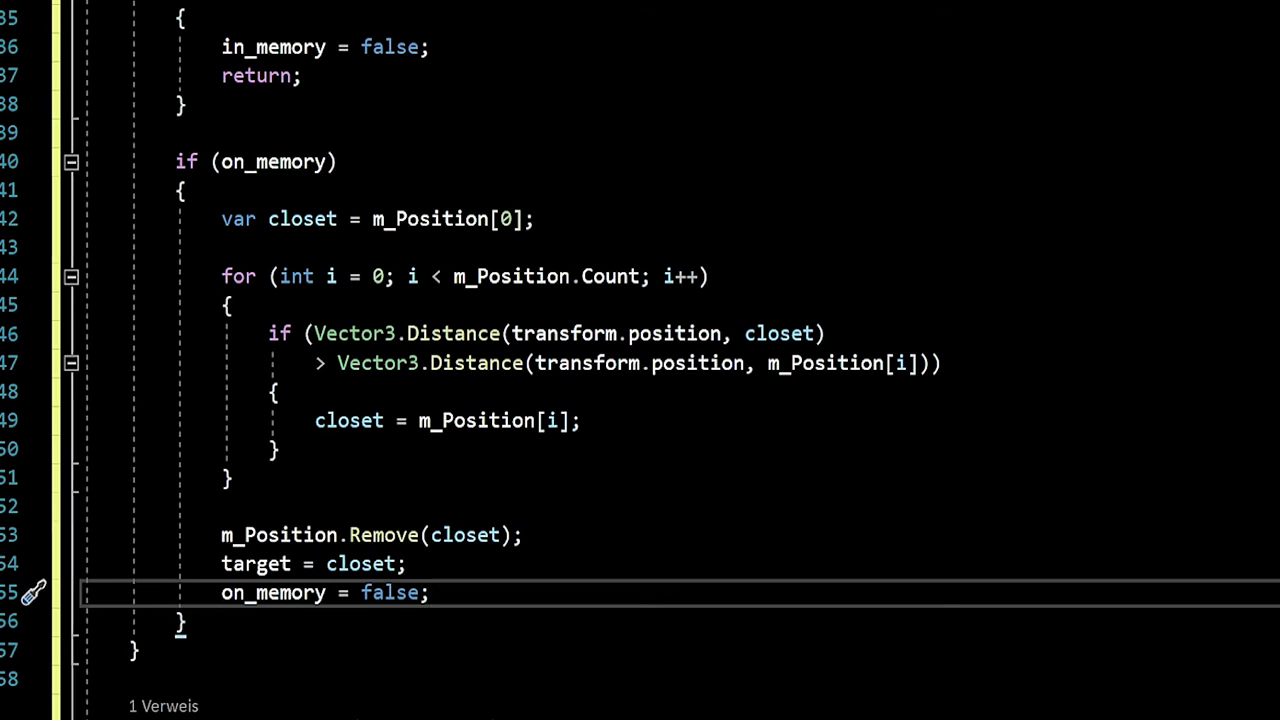
left_click(233, 305)
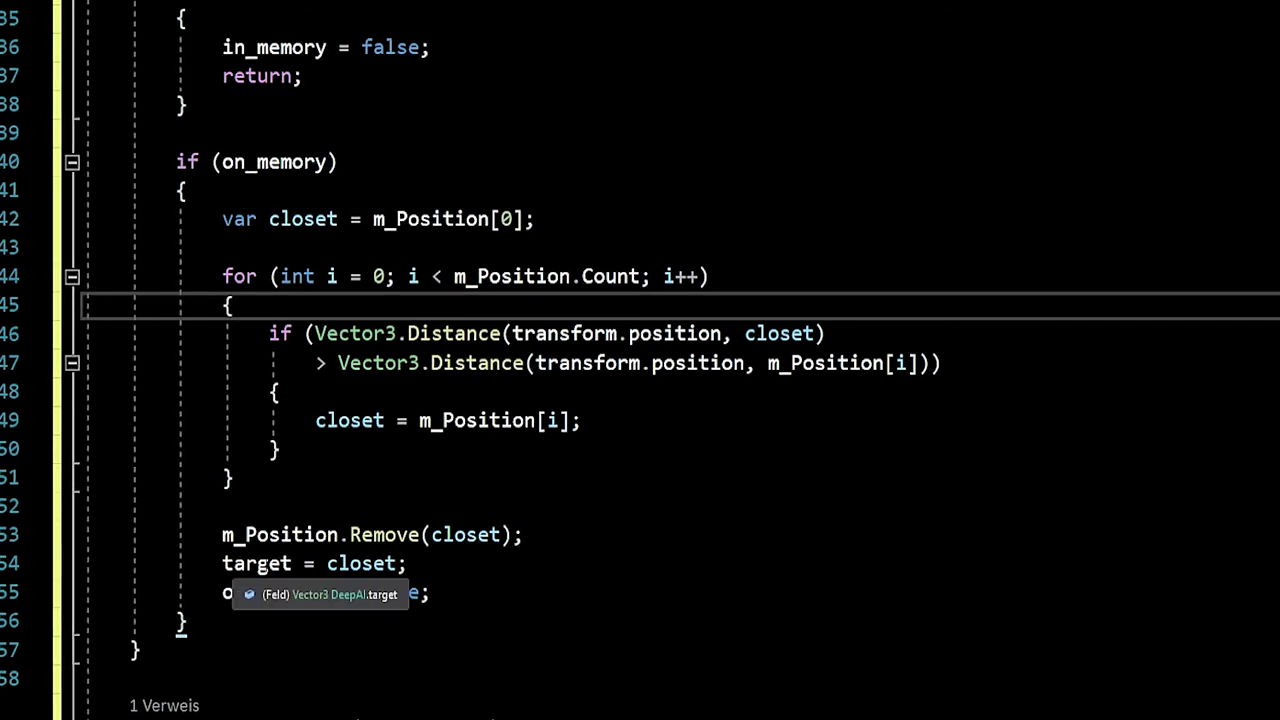
left_click(224, 592)
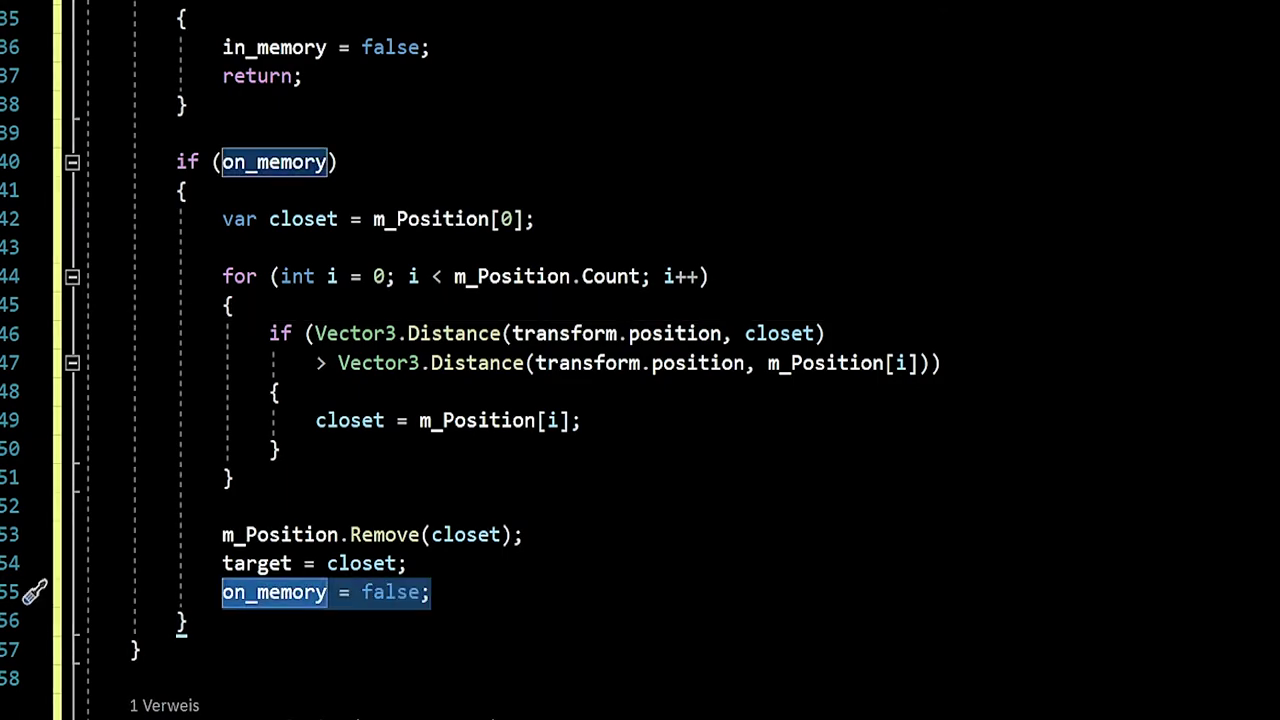
scroll(640, 360, "down", 6)
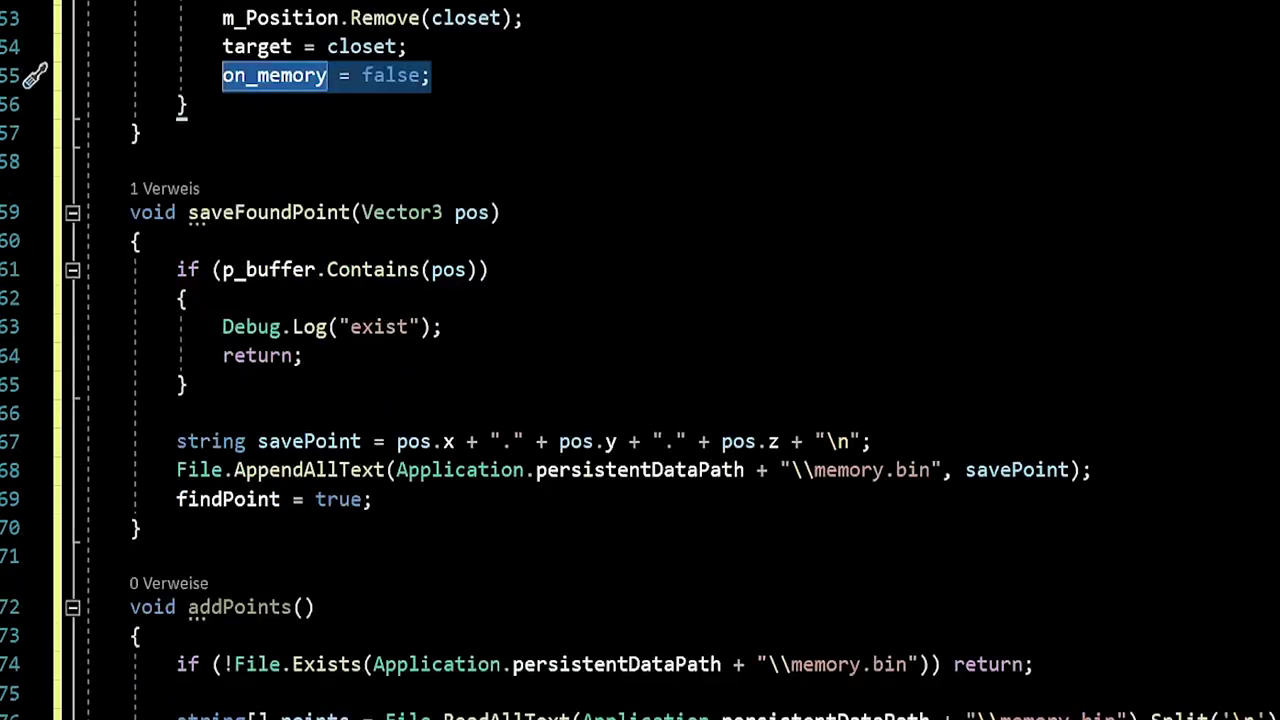
scroll(640, 360, "down", 3)
scroll(640, 360, "down", 4)
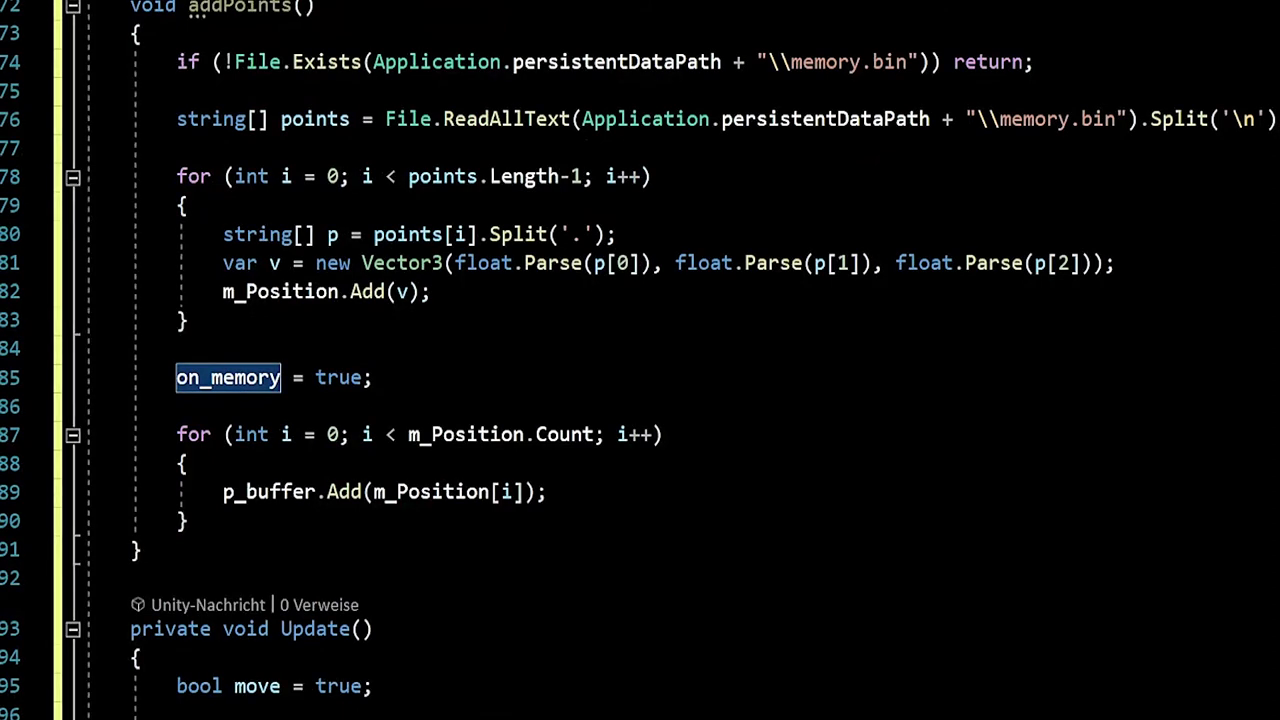
left_click(35, 377)
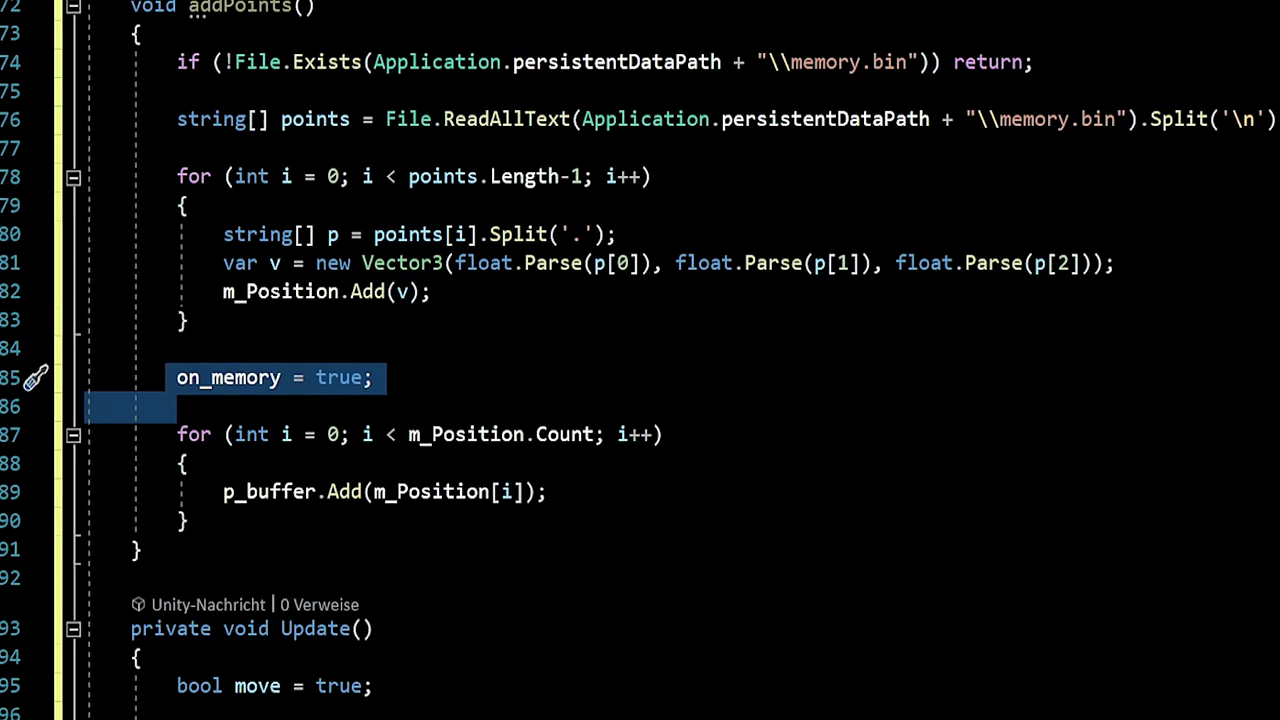
scroll(640, 360, "down", 6)
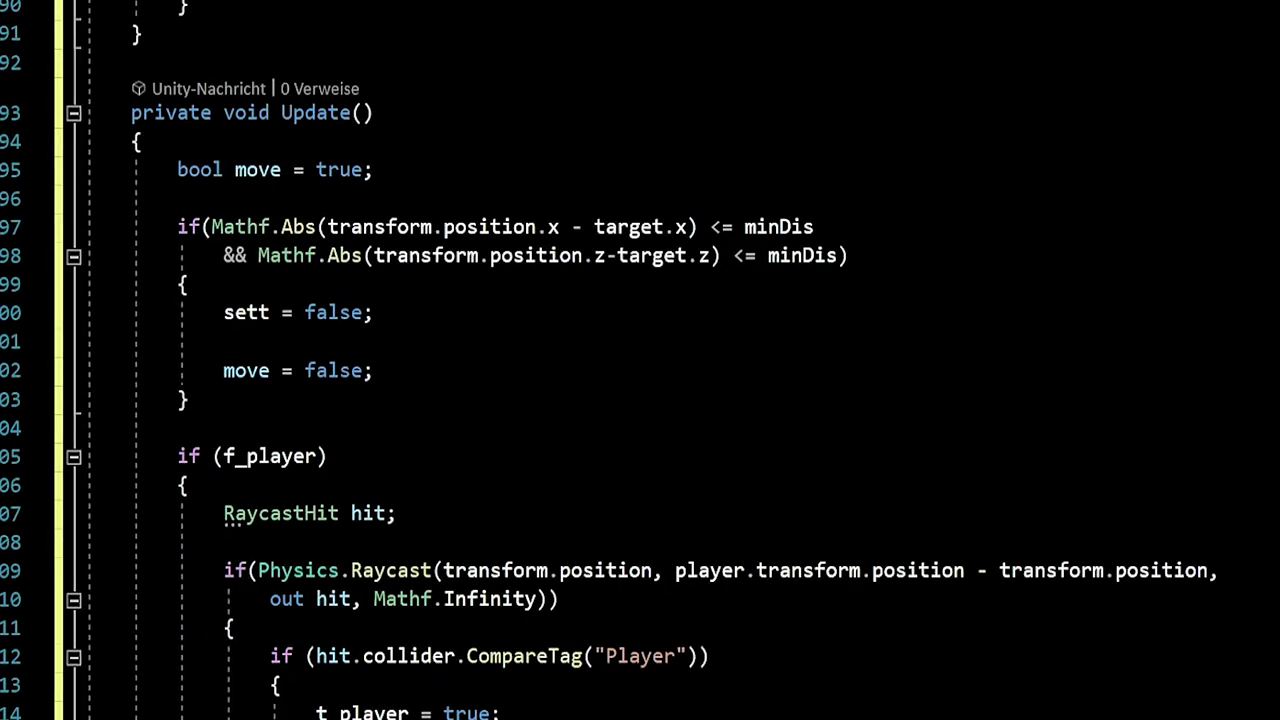
In the minDis arrival block, add if (in_memory) { on_memory = true; }.
scroll(640, 360, "down", 1)
scroll(640, 360, "down", 5)
scroll(640, 360, "up", 4)
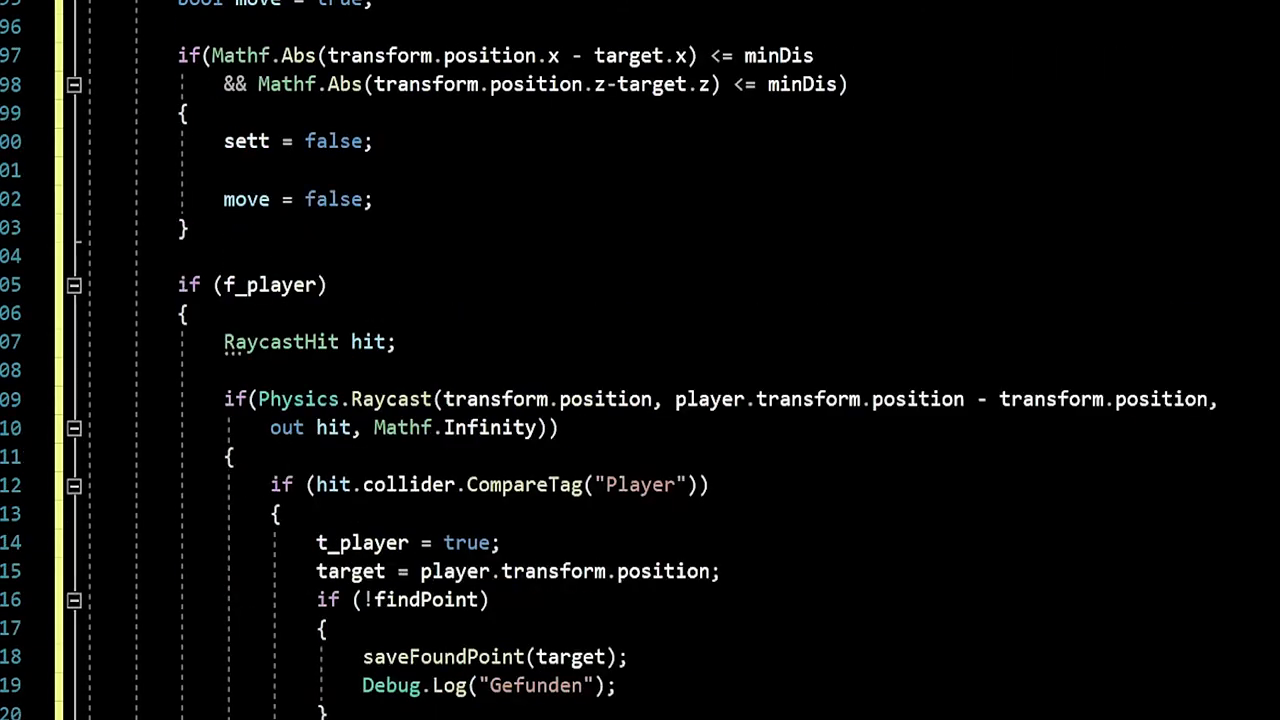
left_click(225, 170)
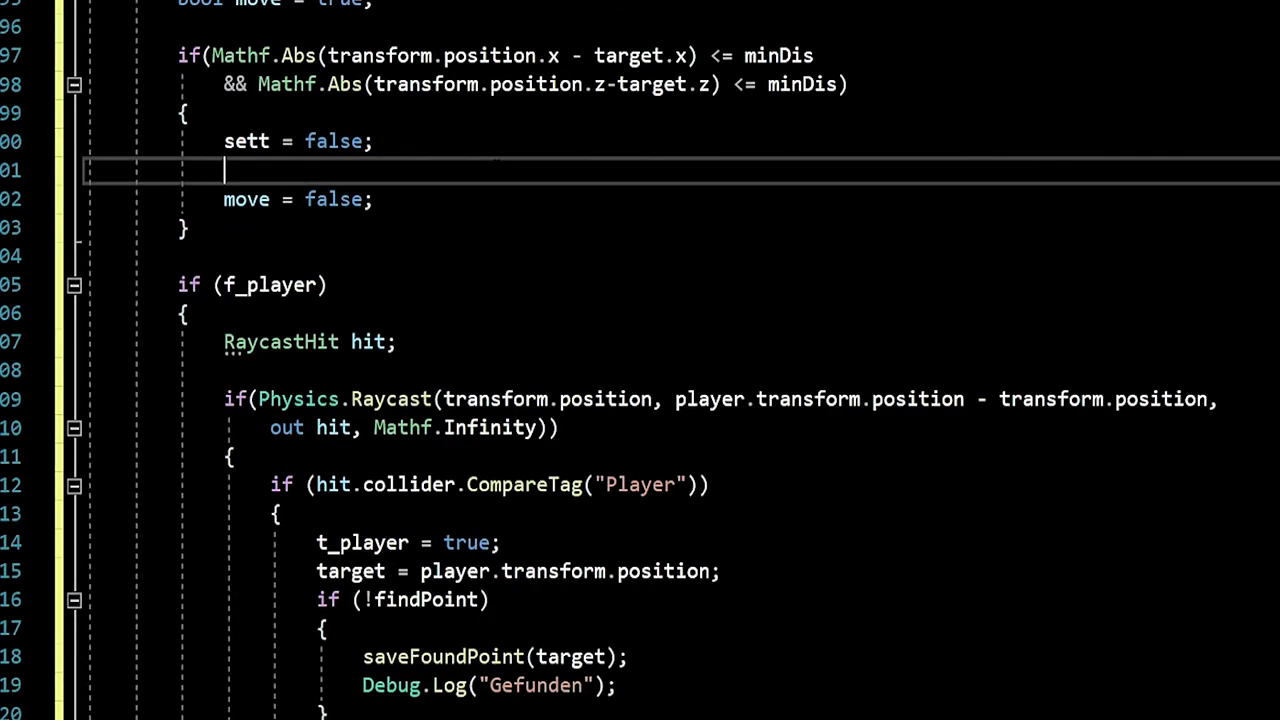
type("if")
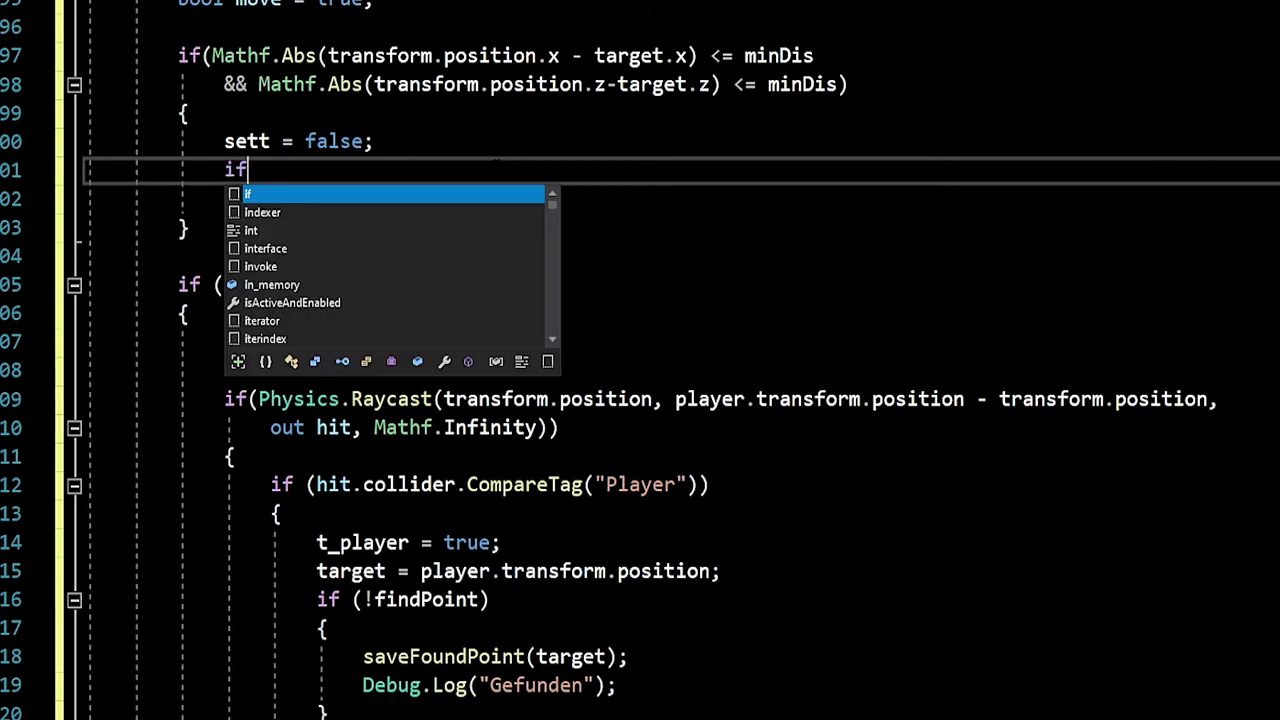
type("(in_")
key("Tab")
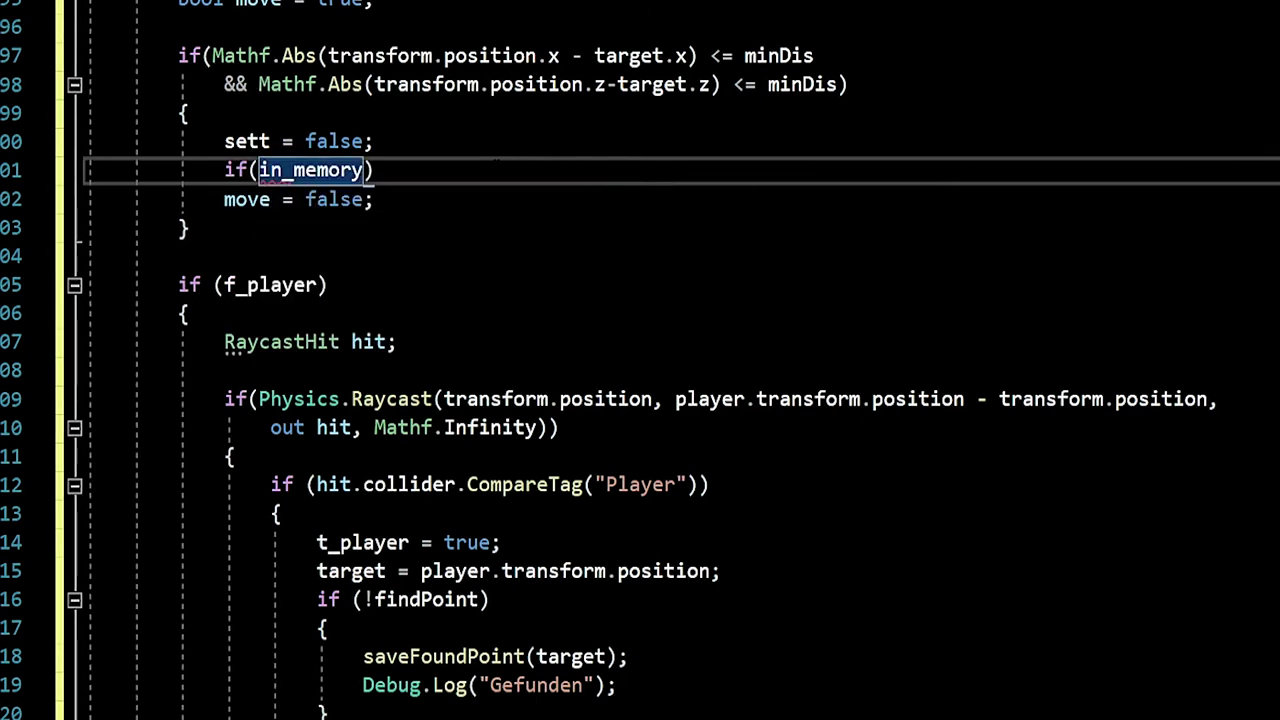
type(") {")
key("Return")
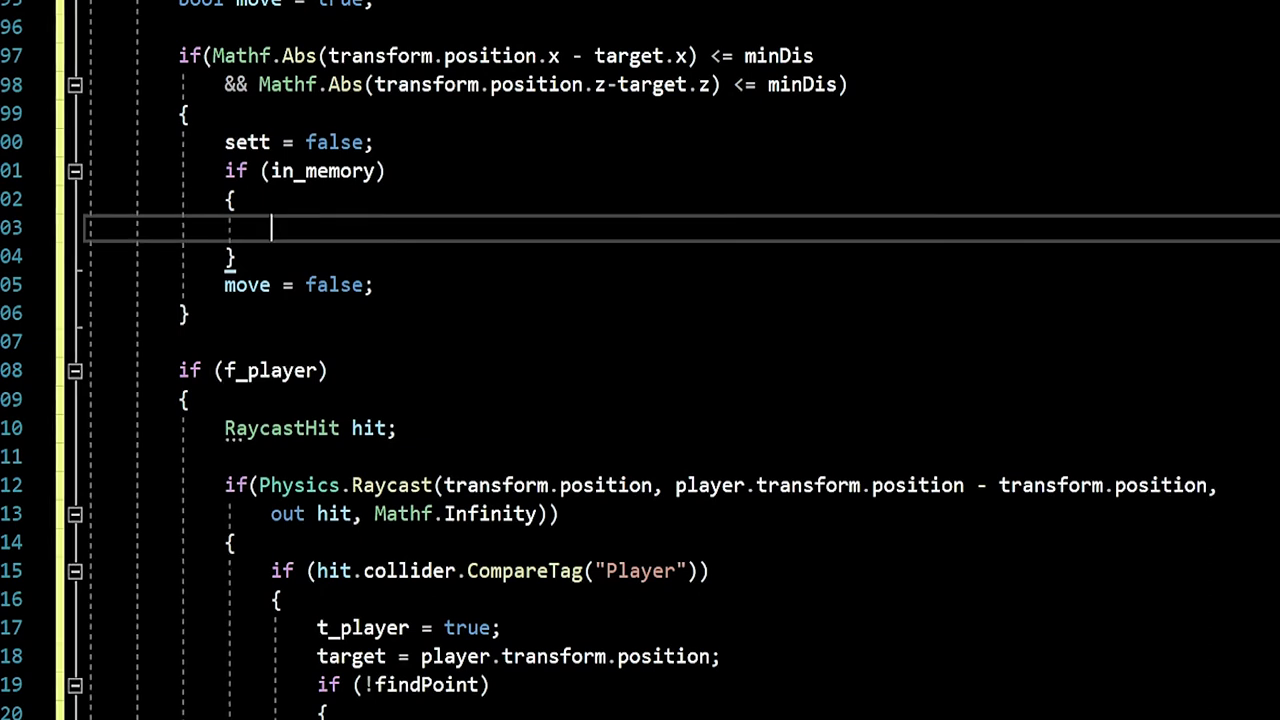
type("on")
key("Tab")
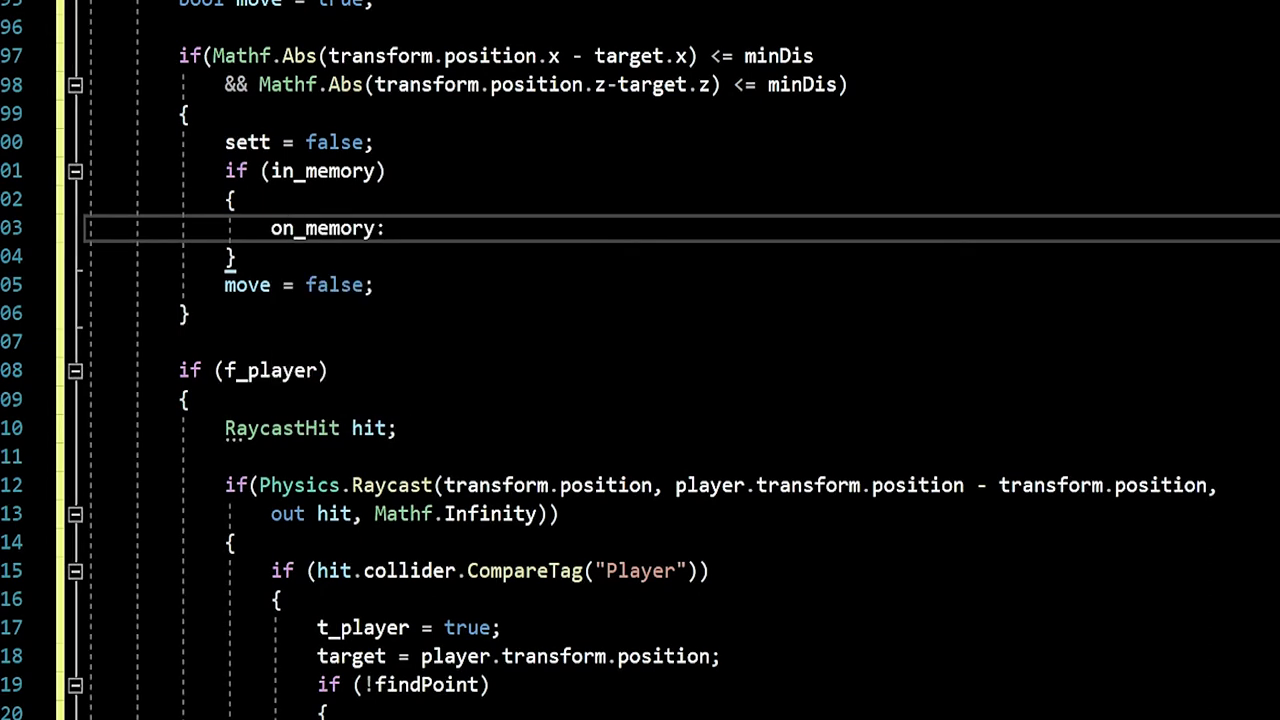
type("tr")
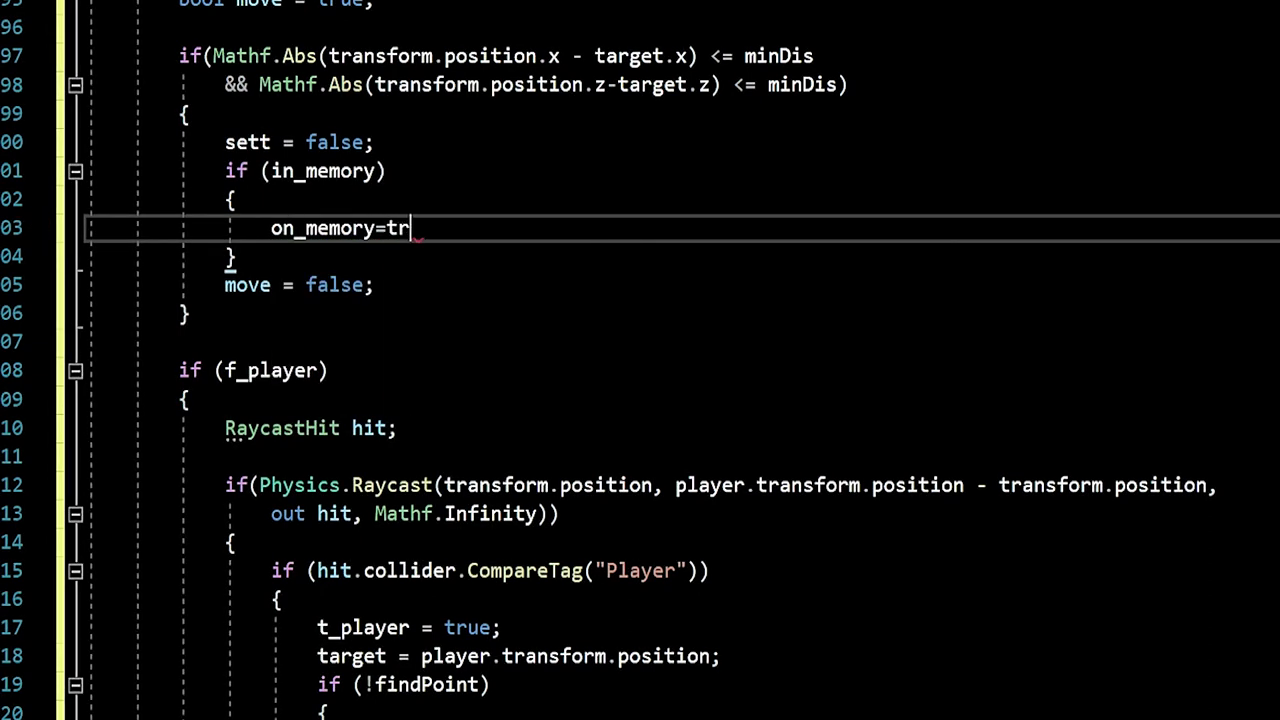
type(" true;")
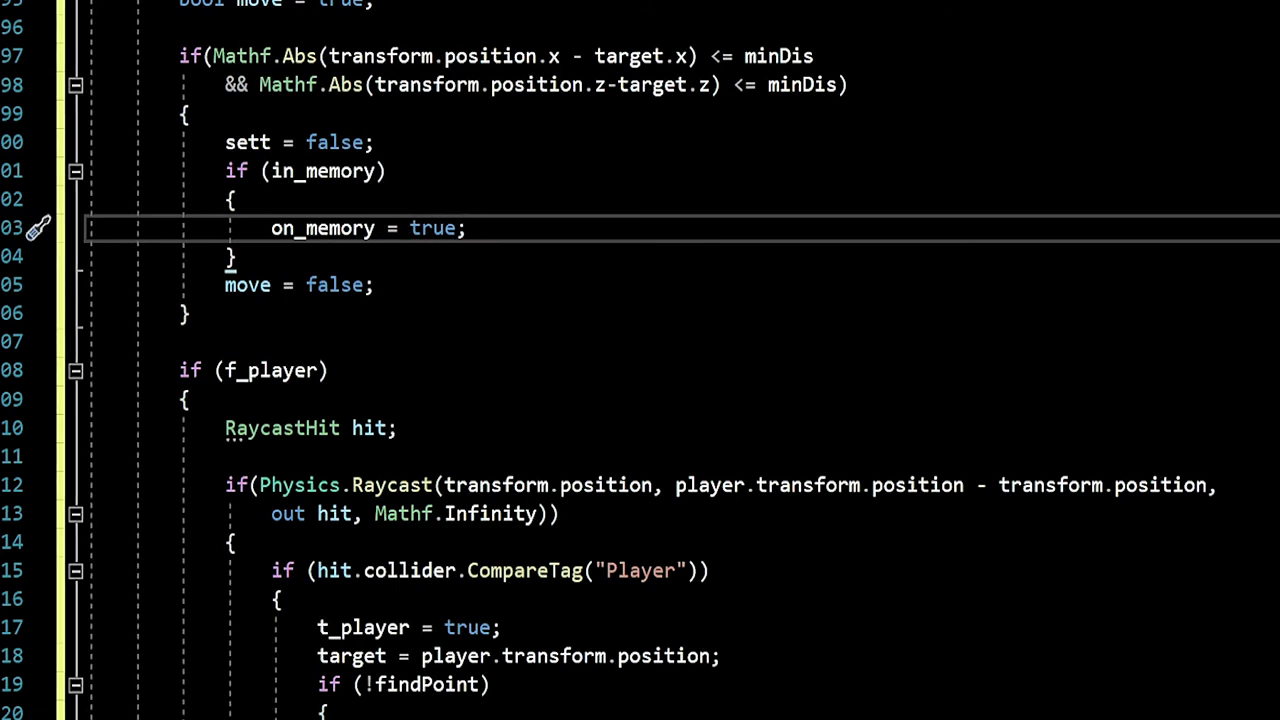
left_click(236, 257)
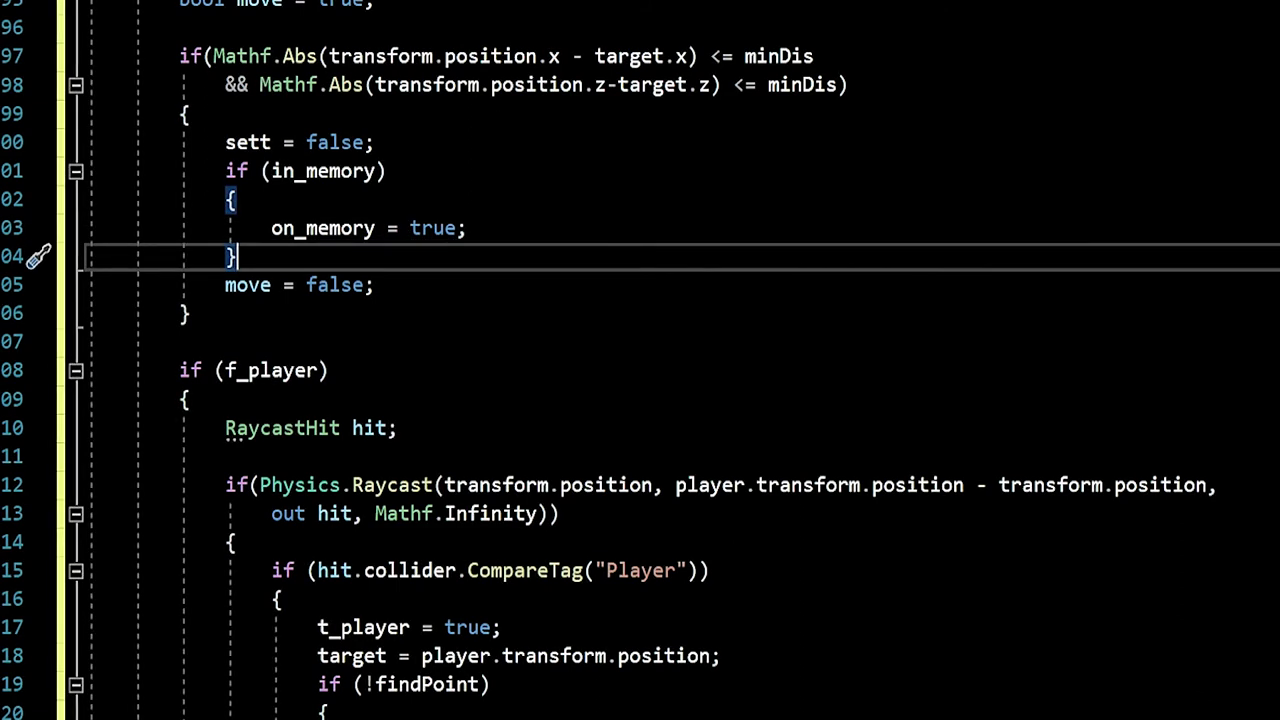
scroll(640, 360, "up", 1)
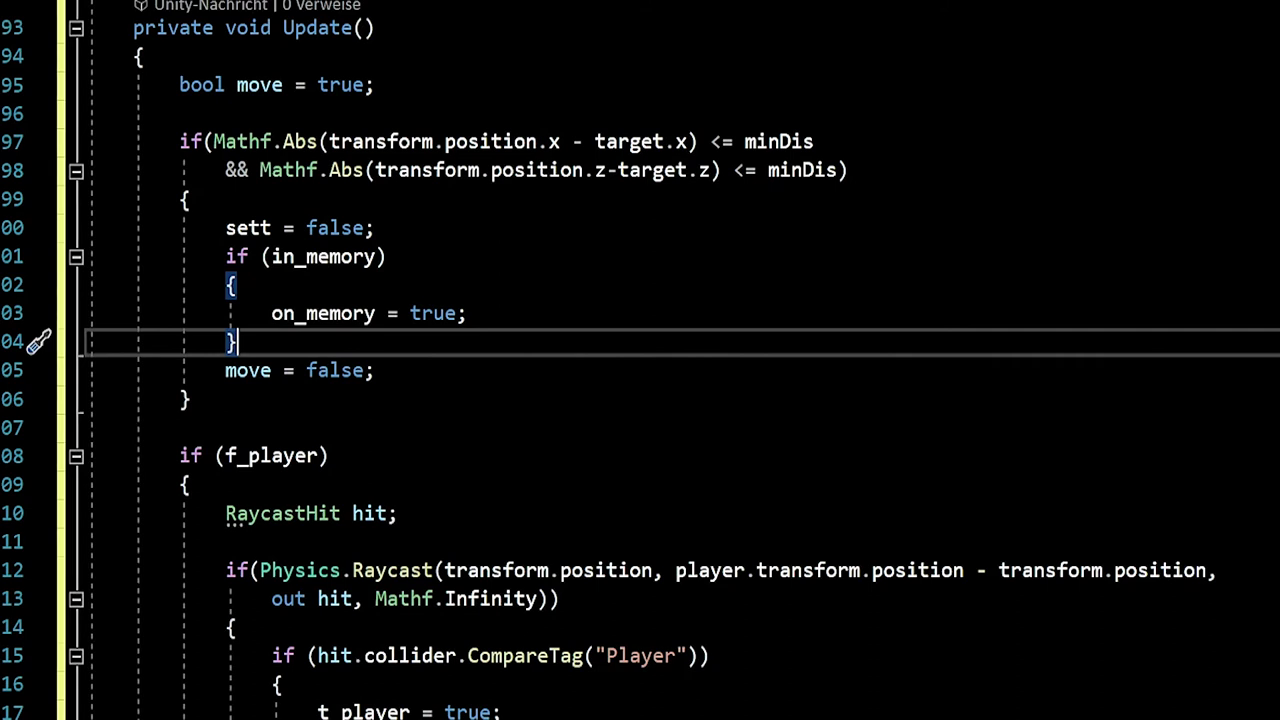
left_click(375, 85)
After bool move = true;, call calculateFindPoint() and add if (in_memory) nma.SetDestination(target);.
key("Return")
key("Return")
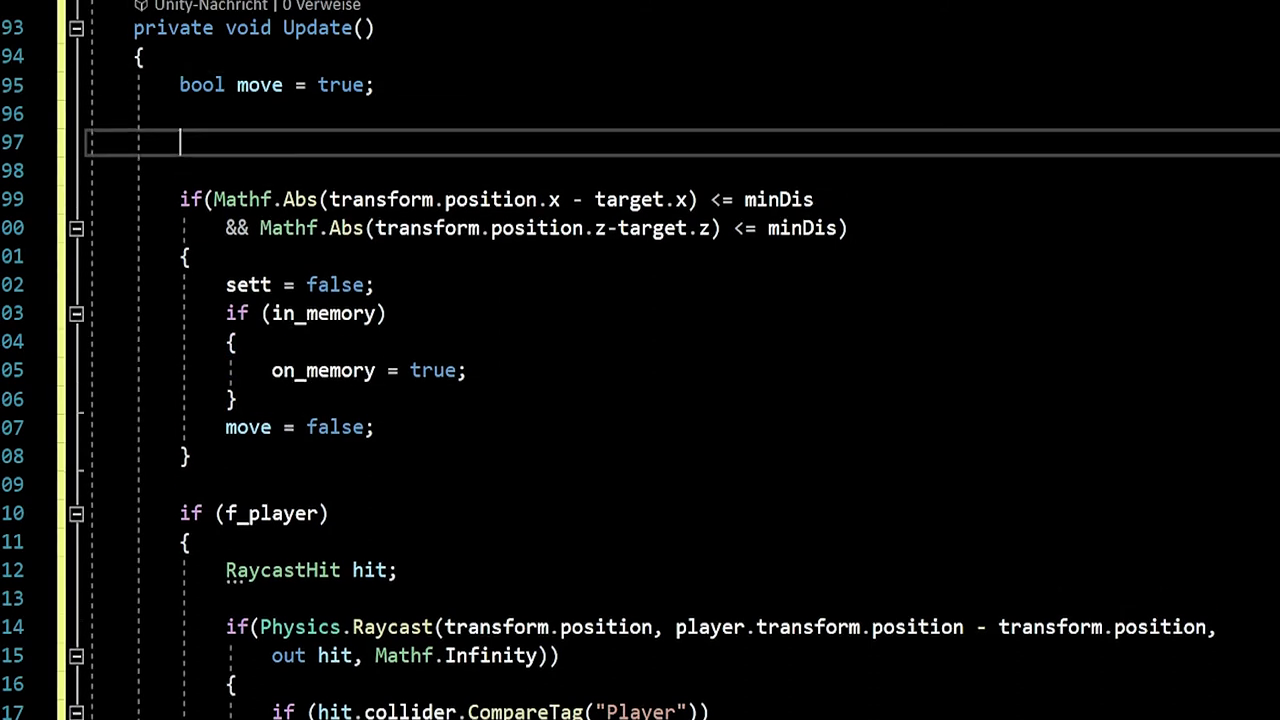
type("cl")
key("BackSpace")
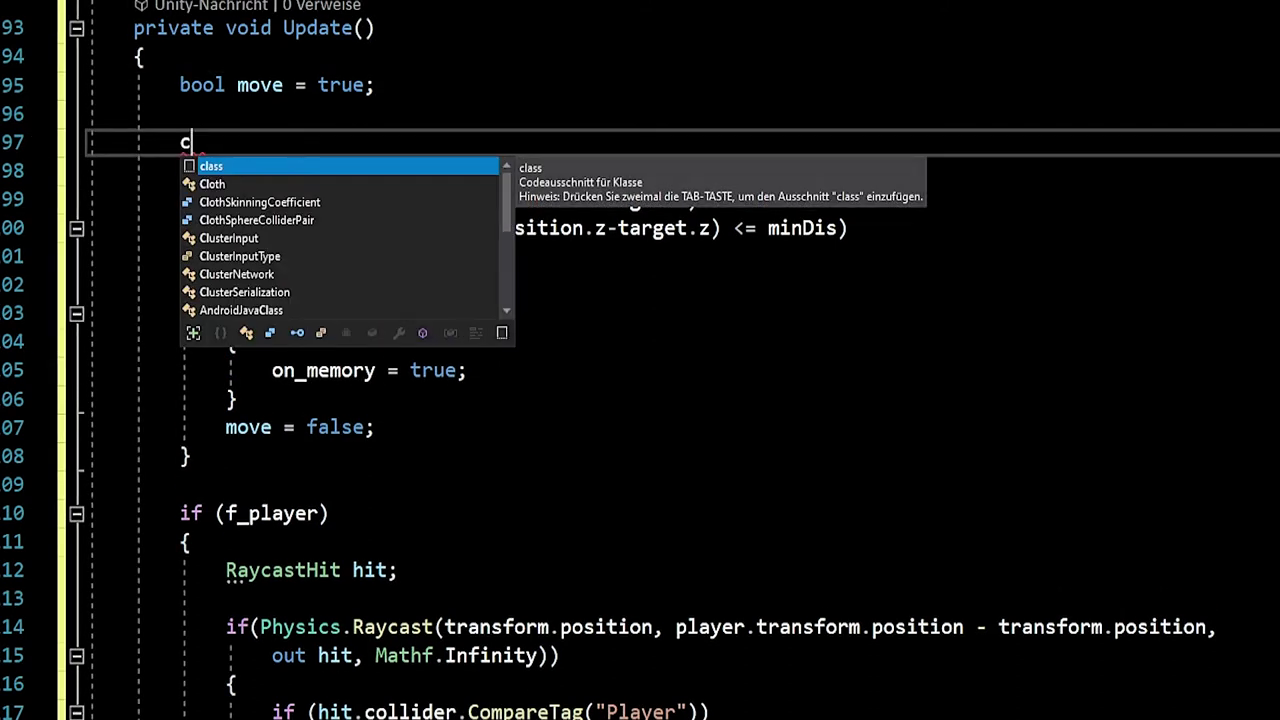
type("alculateFindPoint();")
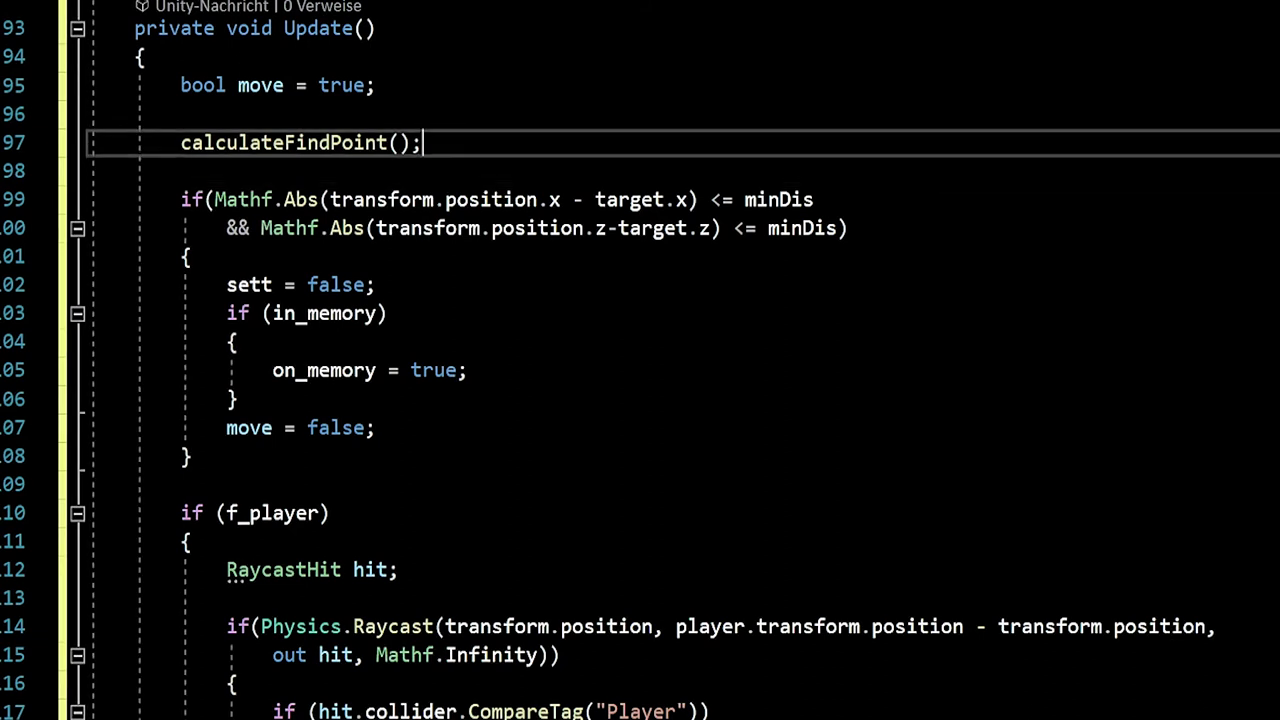
key("Return")
key("Return")
type("if")
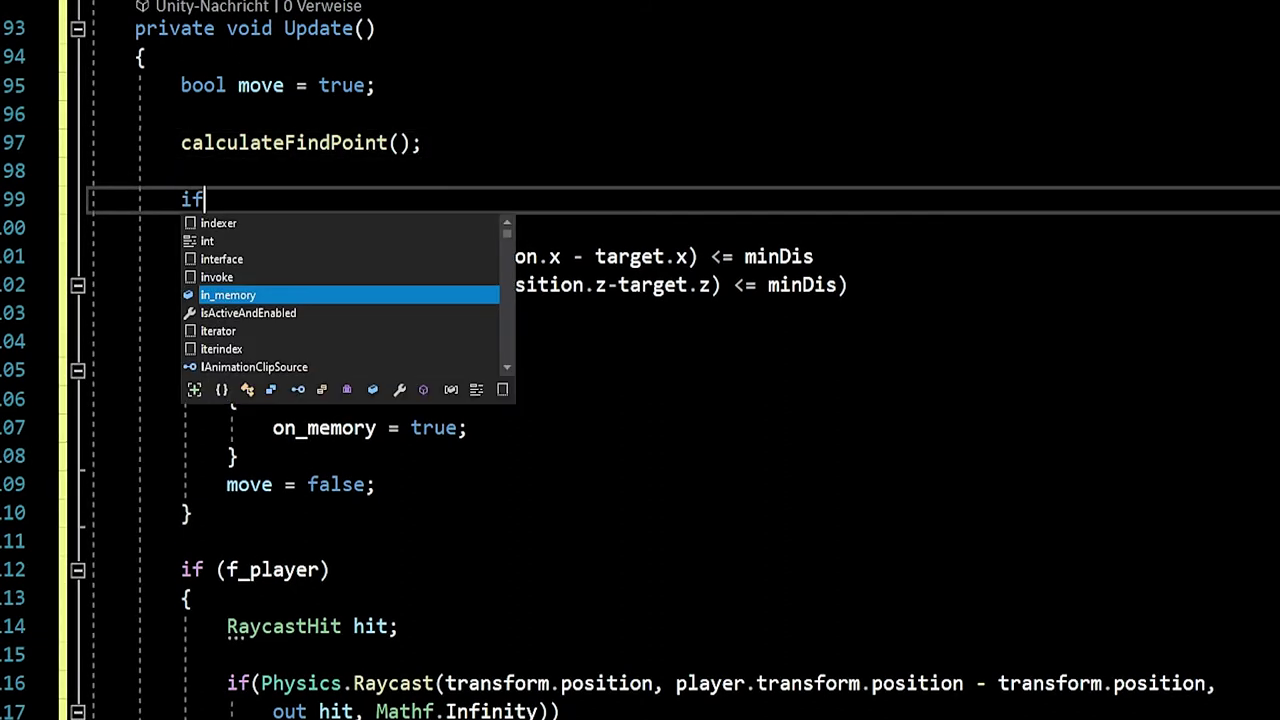
type("(in_m")
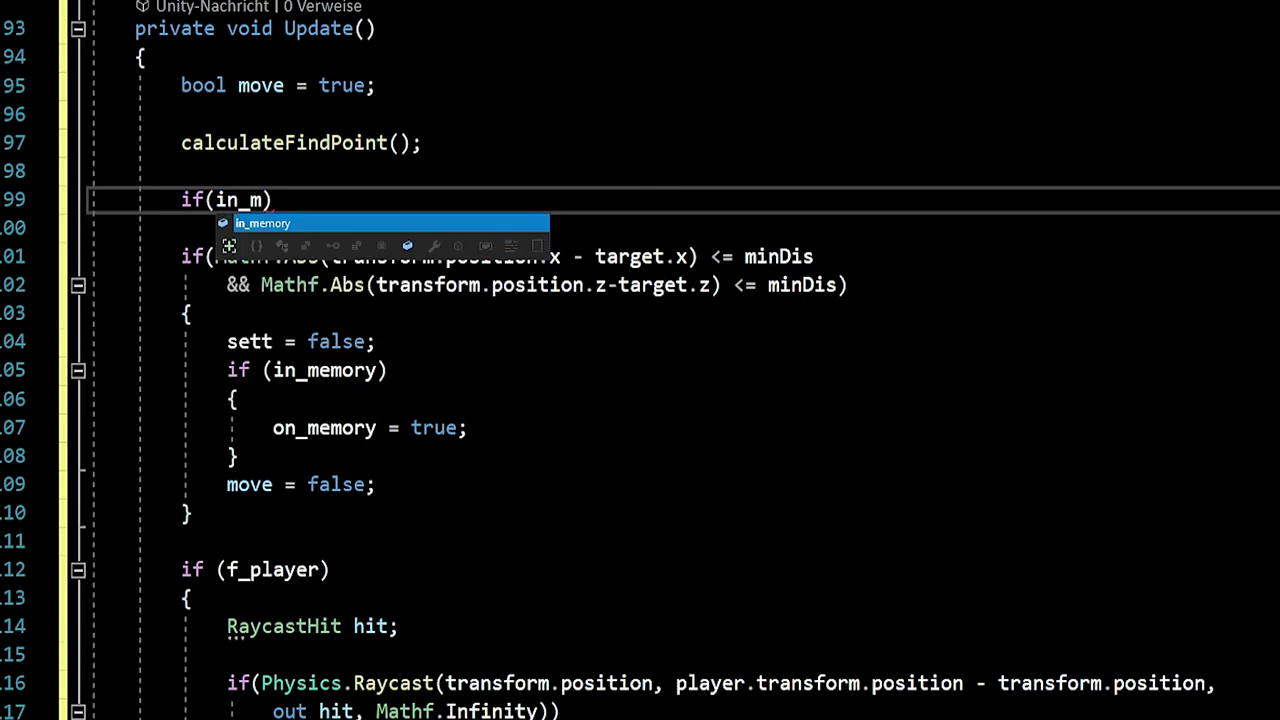
key("Tab")
type(")nm")
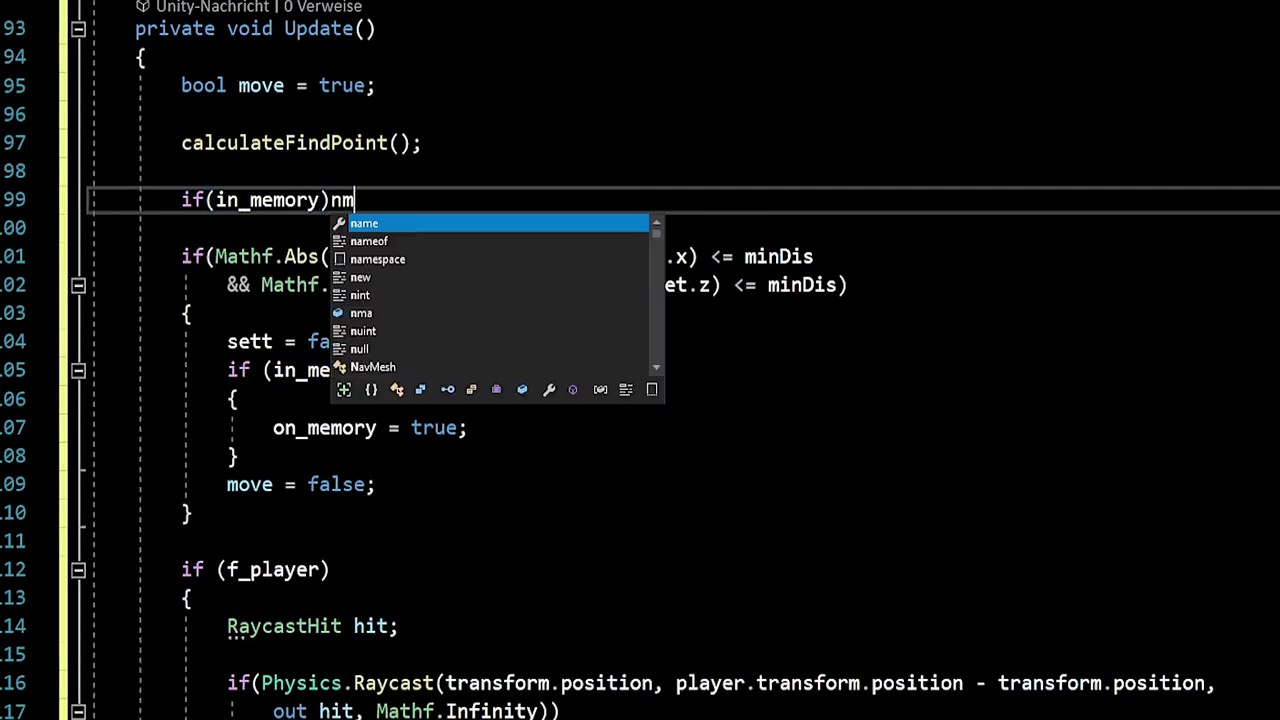
type("a.set")
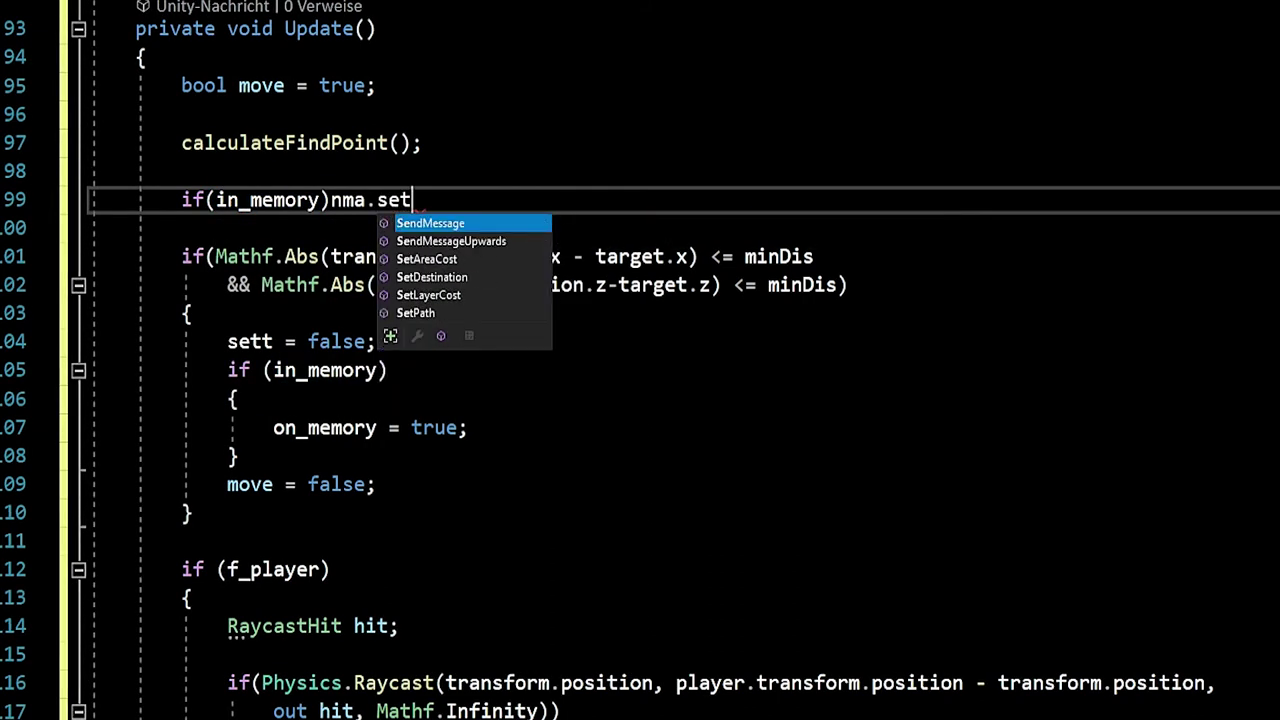
type("d")
key("Tab")
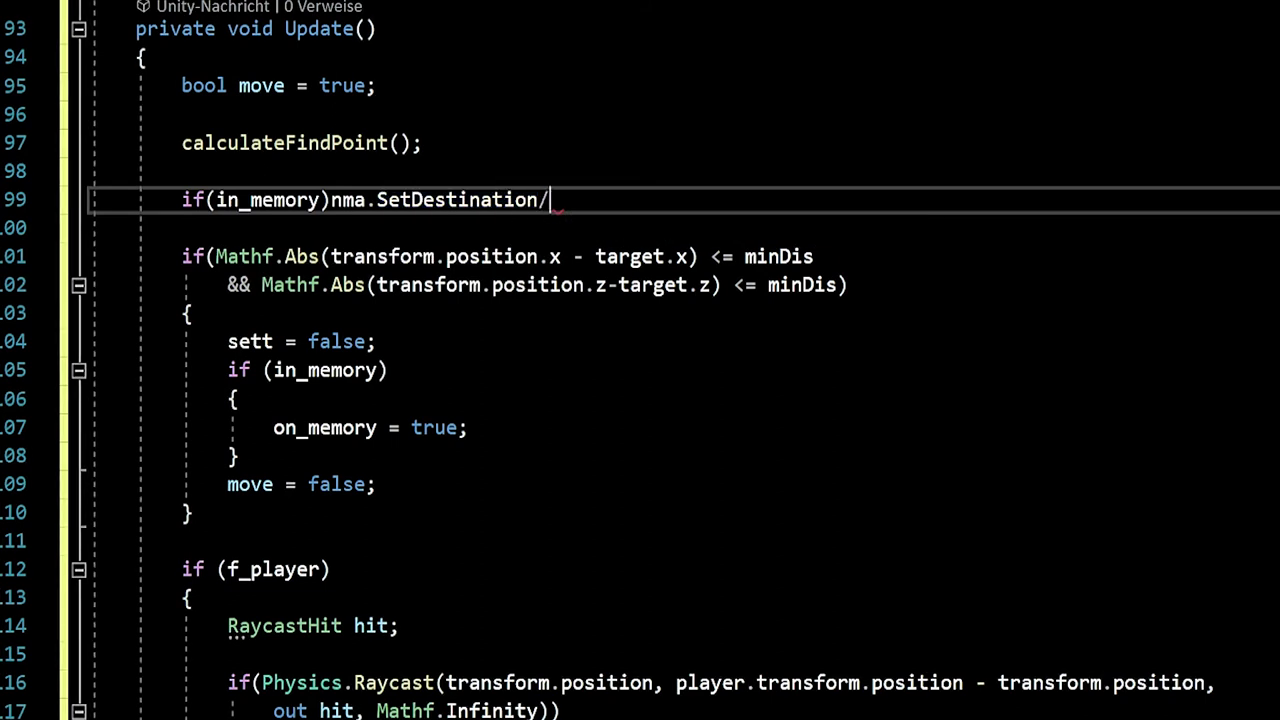
type("(")
type("target")
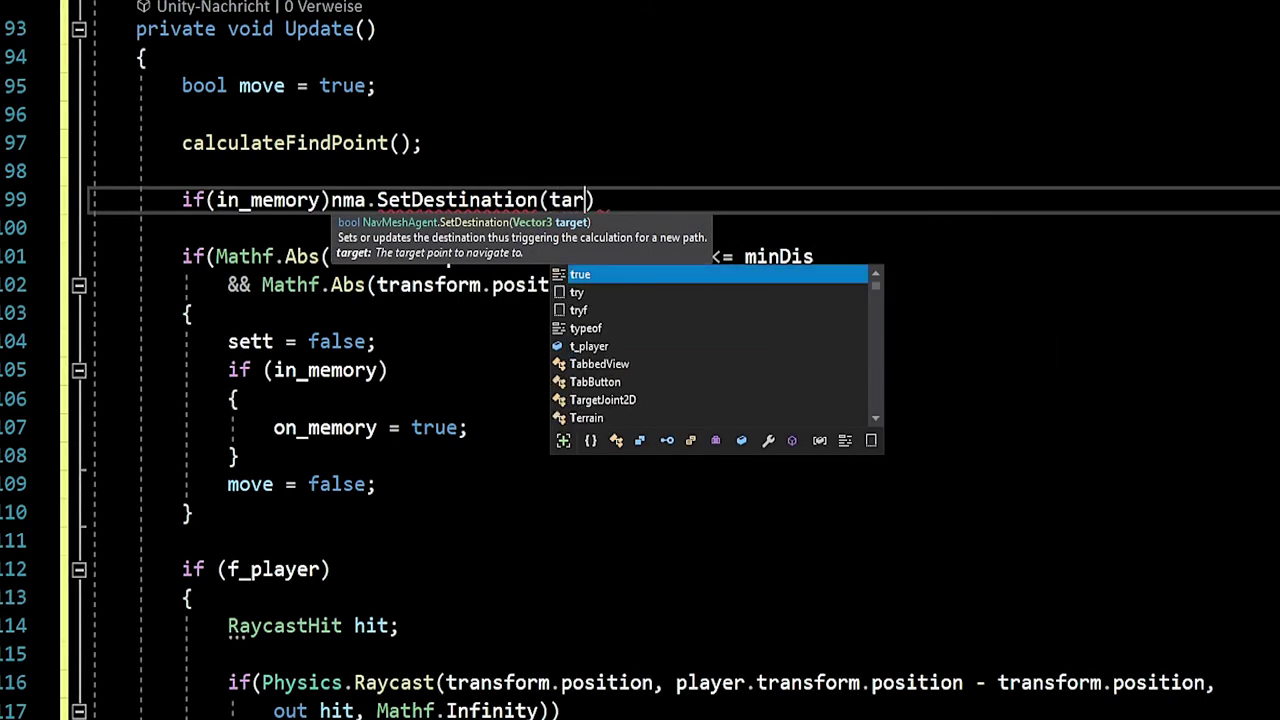
type(");")
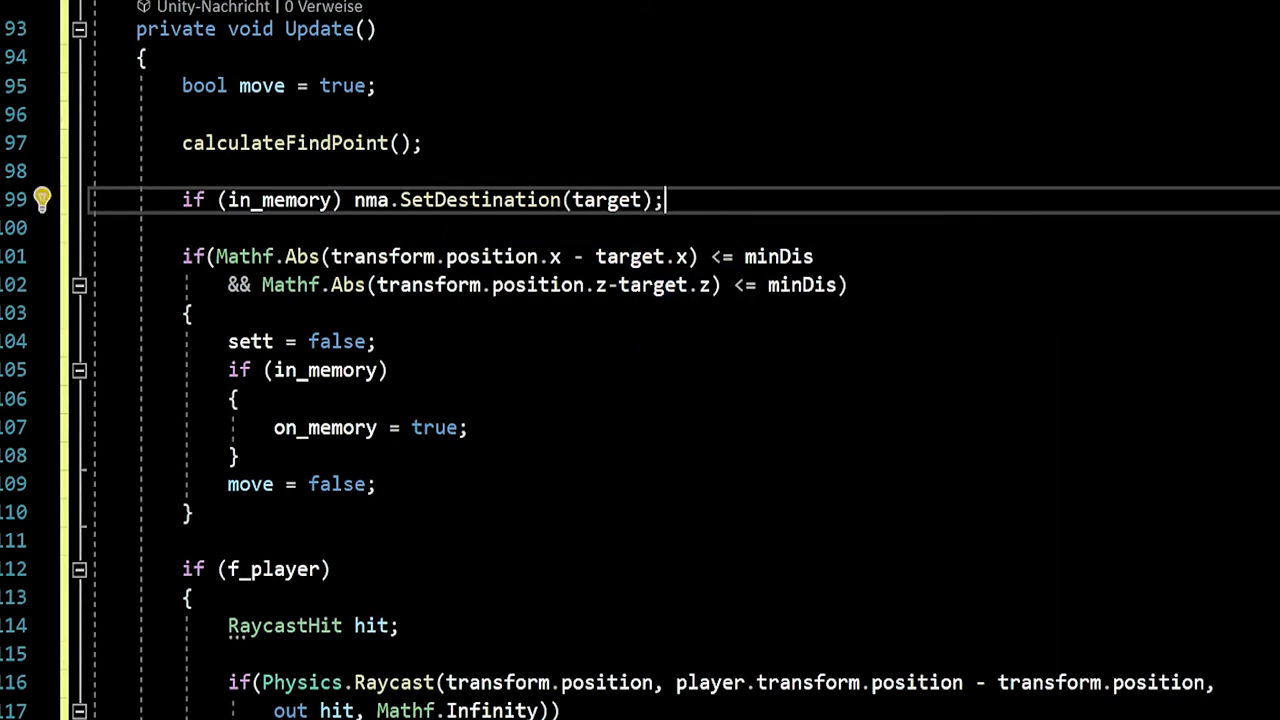
scroll(640, 360, "down", 5)
scroll(640, 360, "down", 2)
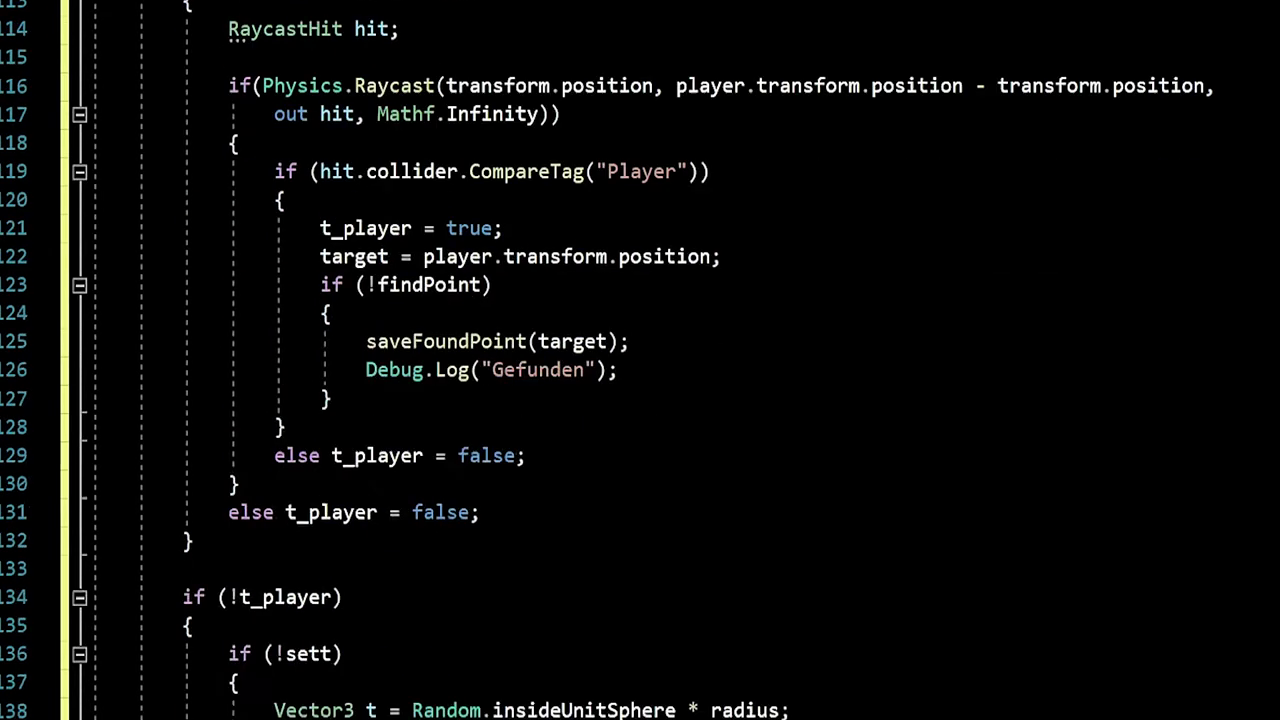
scroll(640, 360, "down", 3)
scroll(640, 360, "down", 5)
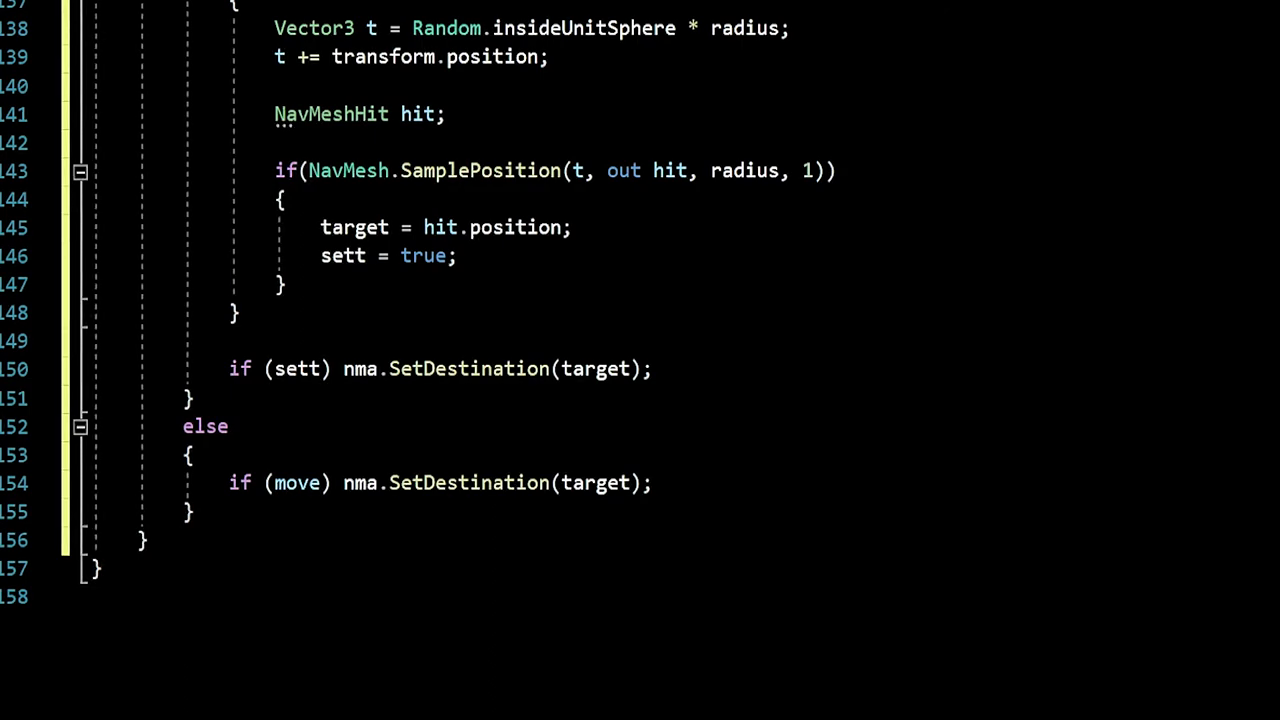
scroll(640, 360, "up", 6)
scroll(640, 360, "up", 4)
scroll(640, 360, "up", 6)
scroll(640, 360, "up", 3)
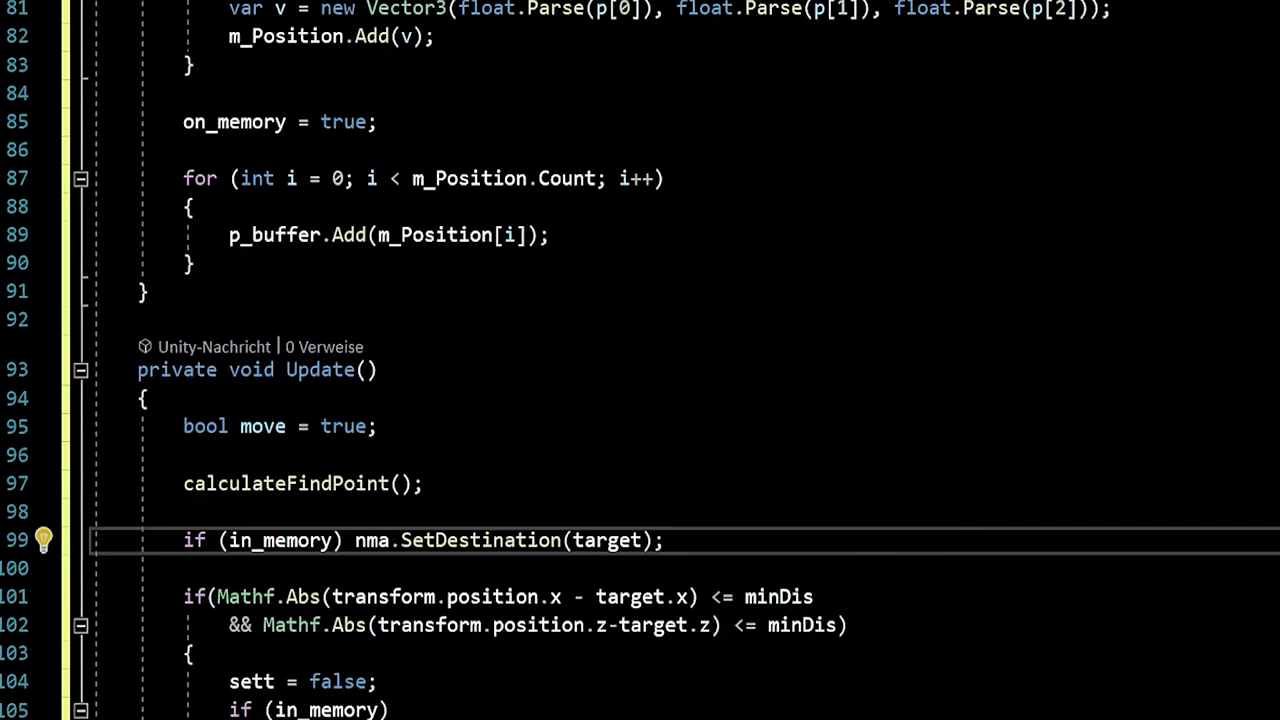
scroll(640, 360, "up", 3)
scroll(640, 360, "up", 3)
scroll(640, 360, "up", 4)
scroll(640, 360, "up", 2)
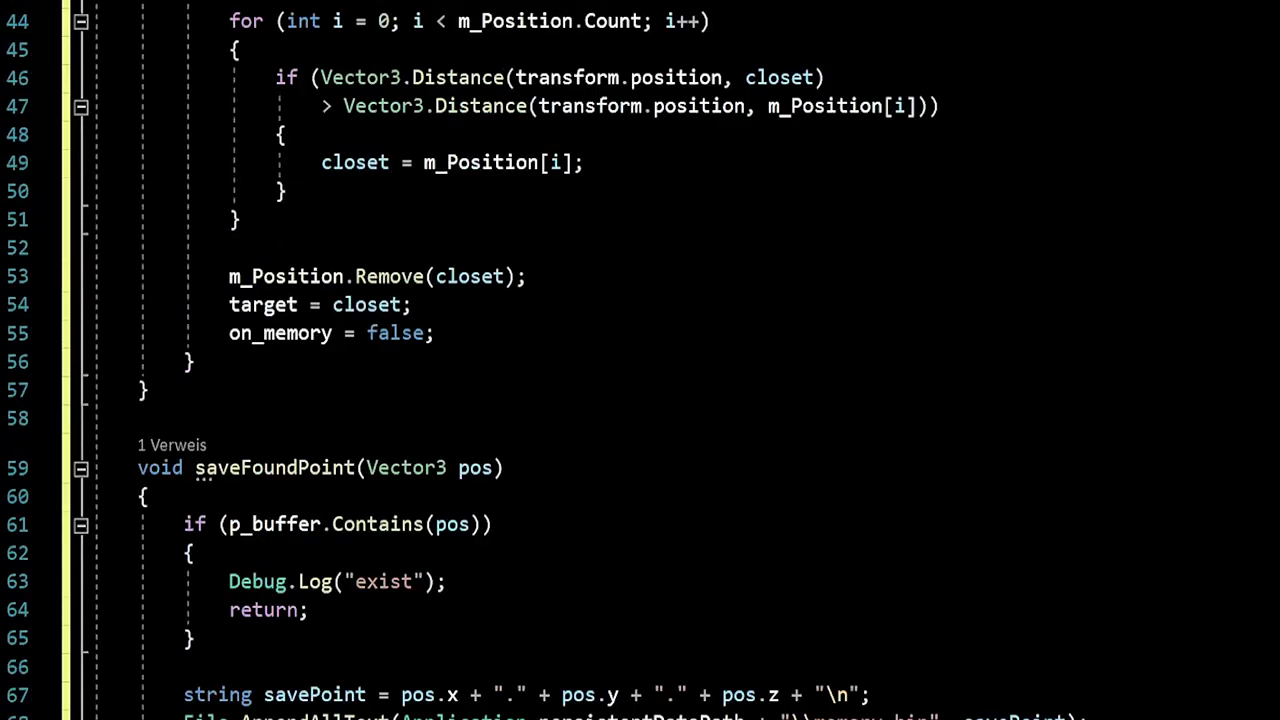
scroll(640, 360, "up", 1)
scroll(640, 360, "up", 6)
scroll(640, 360, "up", 4)
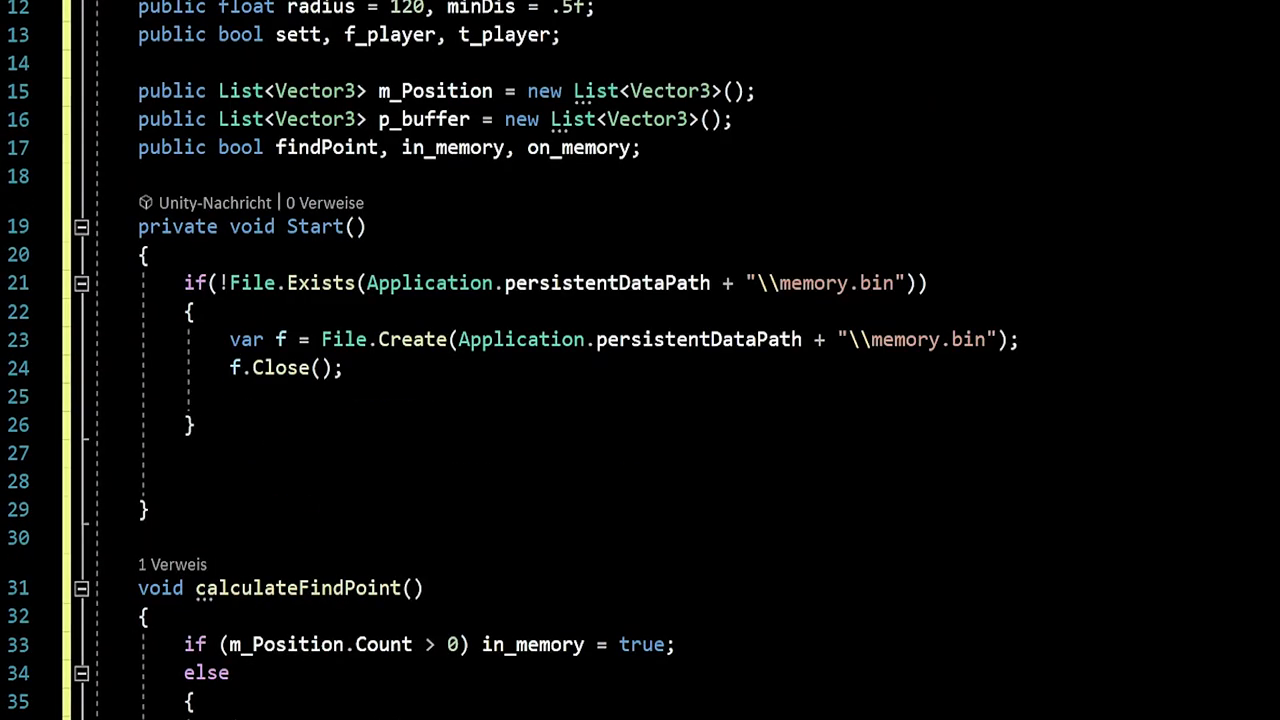
left_click(186, 453)
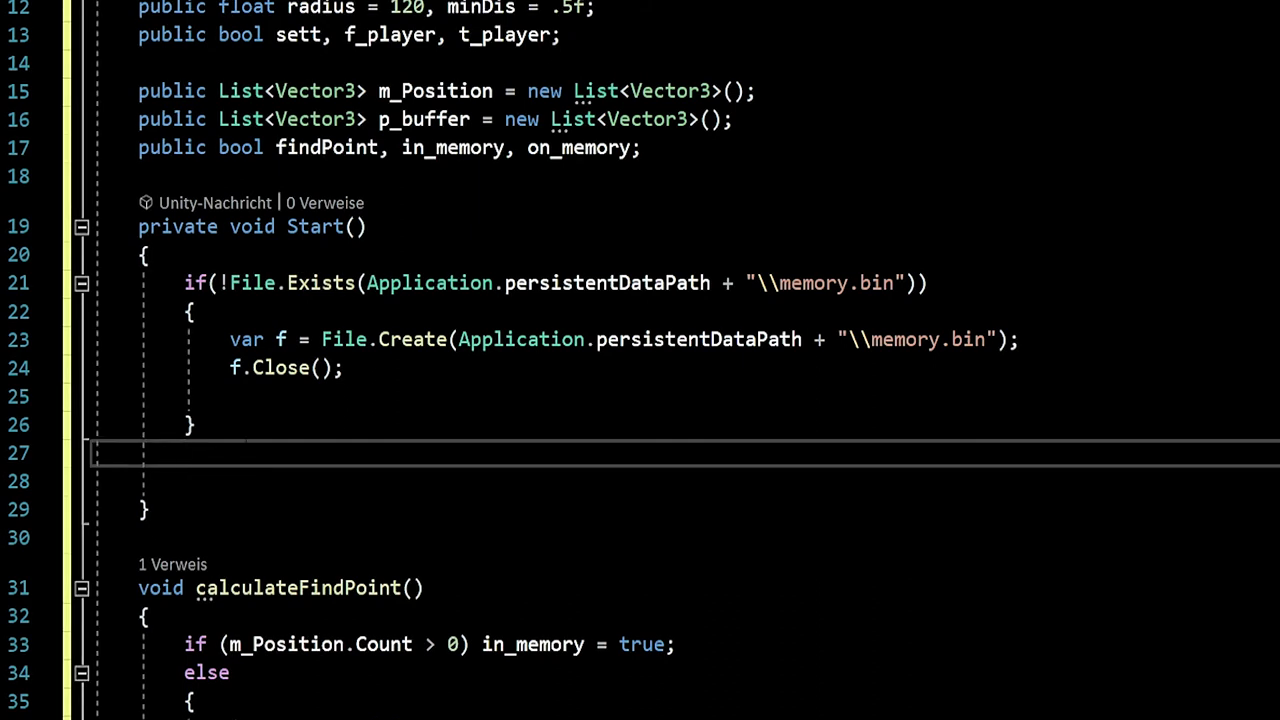
Add an addPoints(); call on line 27 of Start() and save the script.
type("add")
key("Tab")
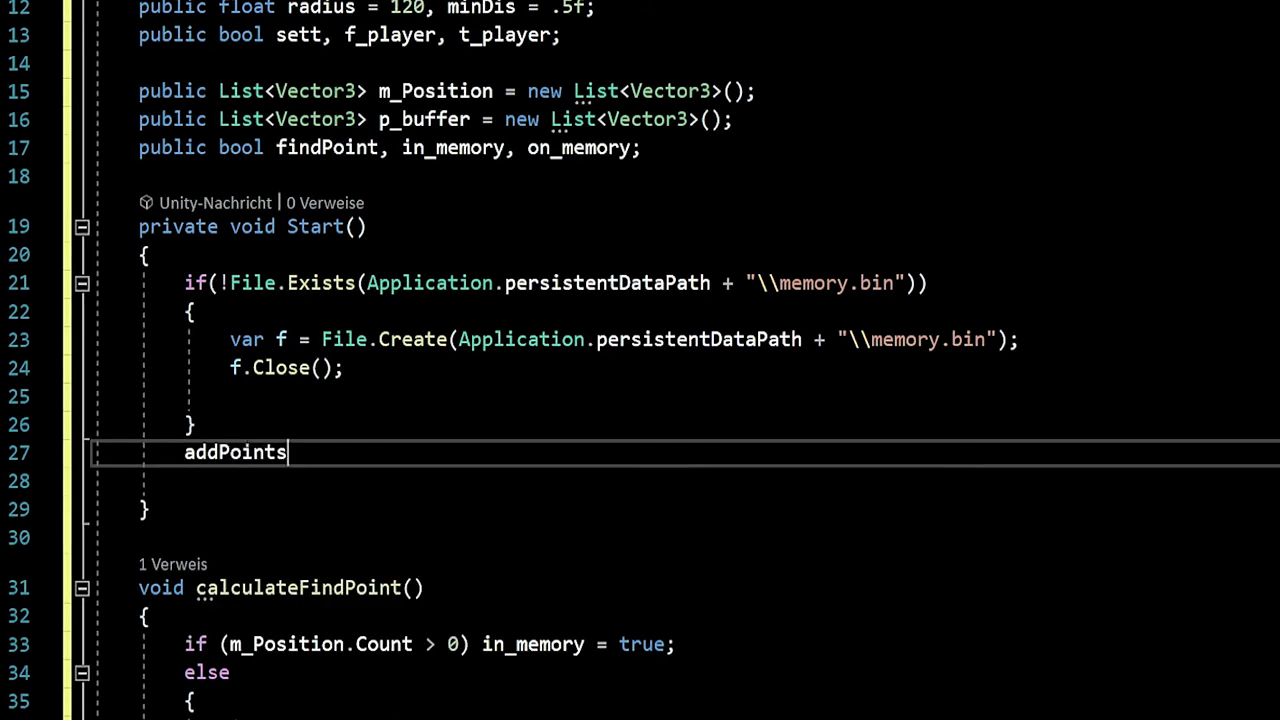
type("();")
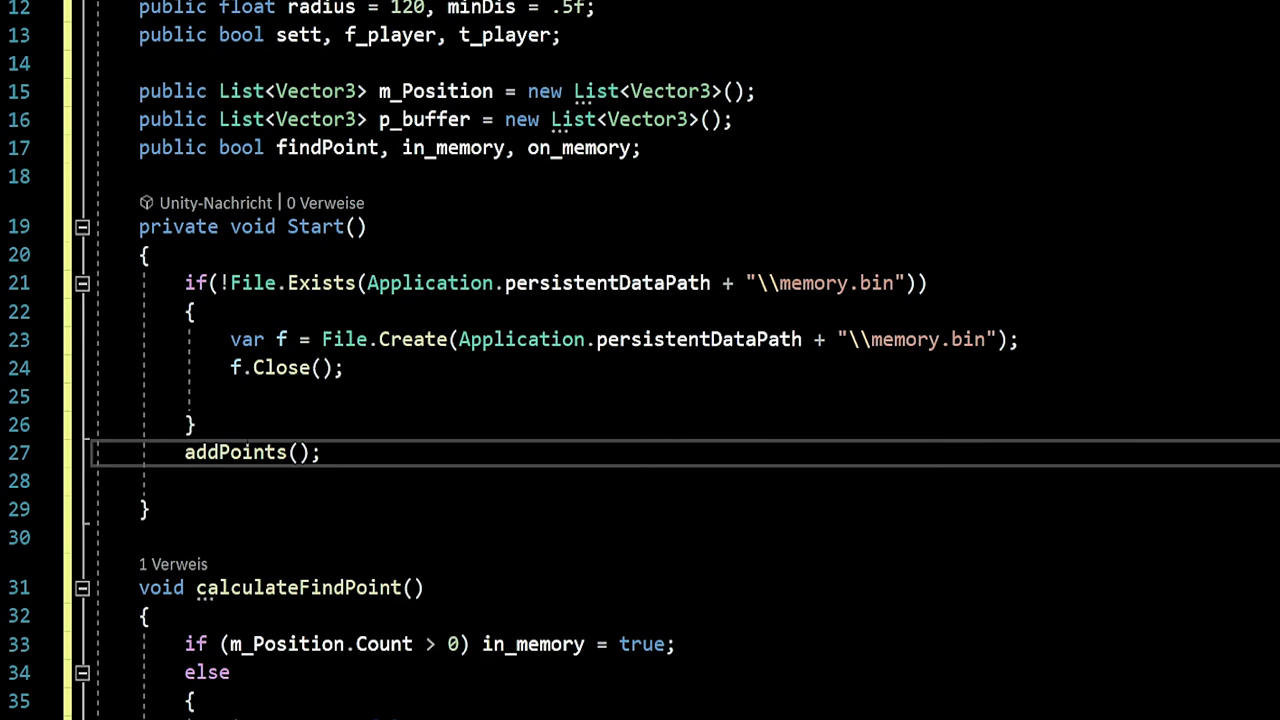
key("ctrl+s")
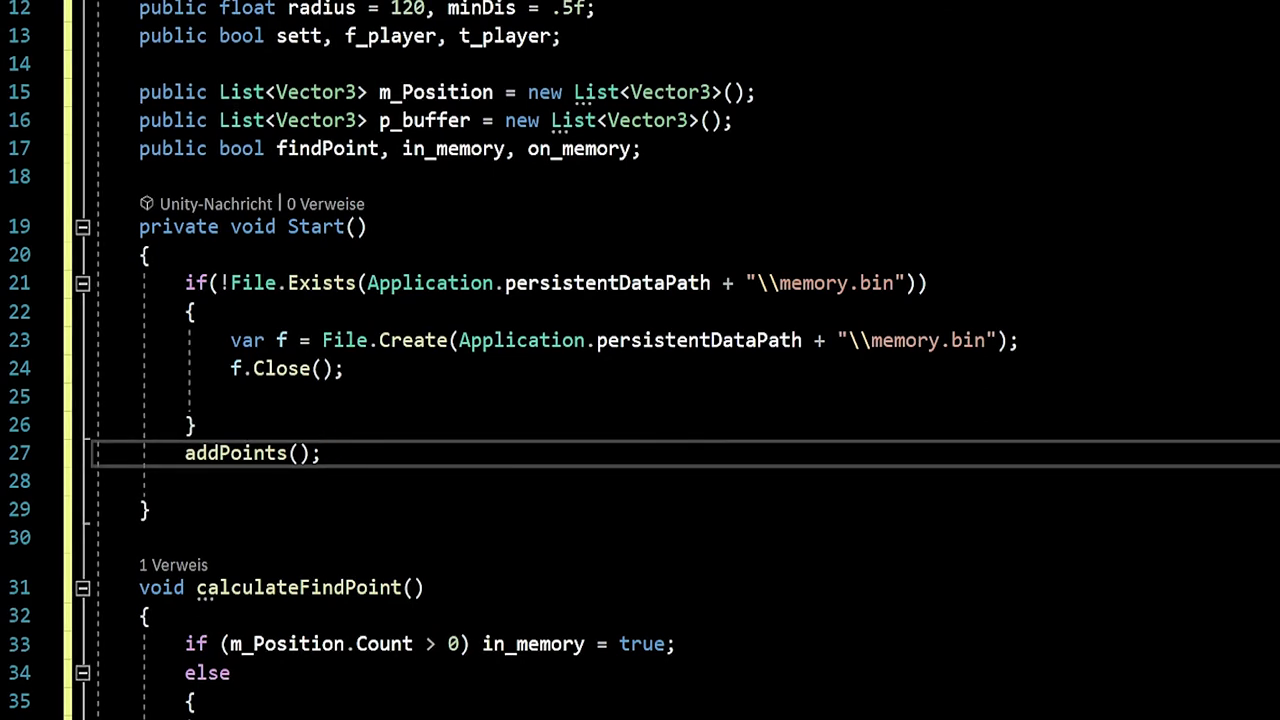
left_click(185, 481)
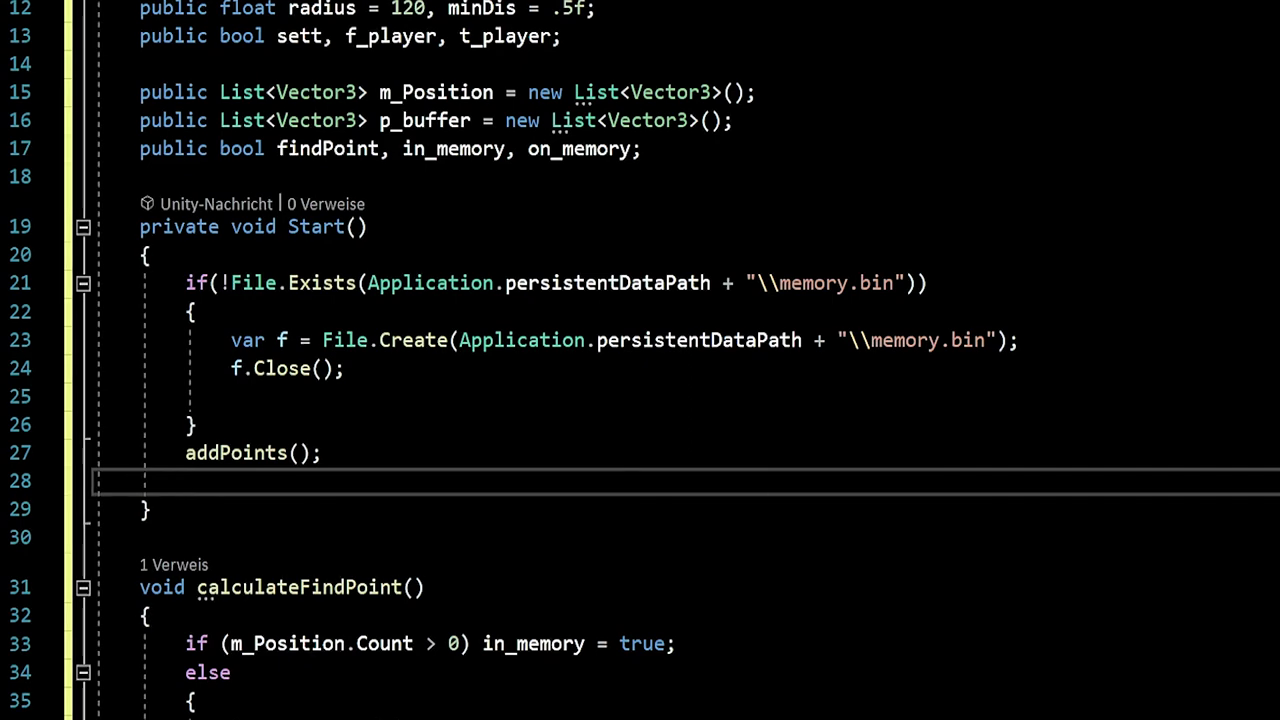
scroll(640, 400, "down", 3)
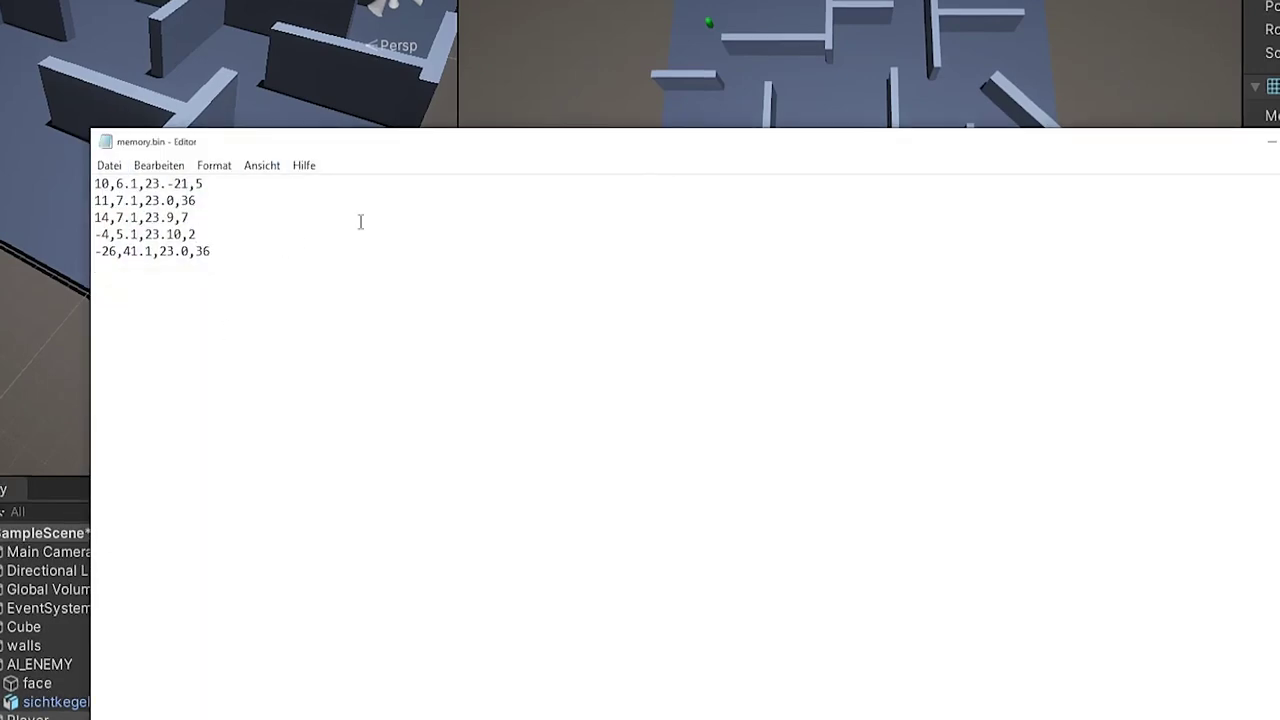
Delete memory.bin from the Tutorials2022 folder, move Notepad aside, and return to Unity.
left_click_drag(1094, 149, 1007, 179)
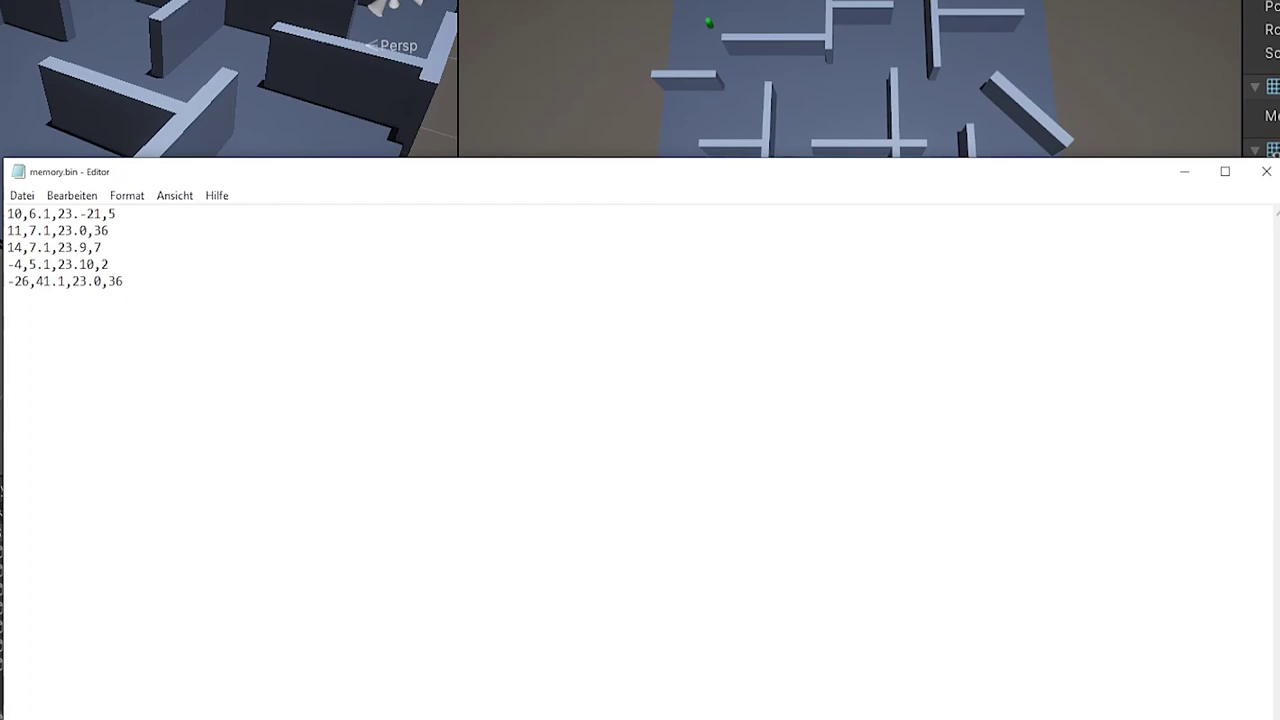
left_click(486, 700)
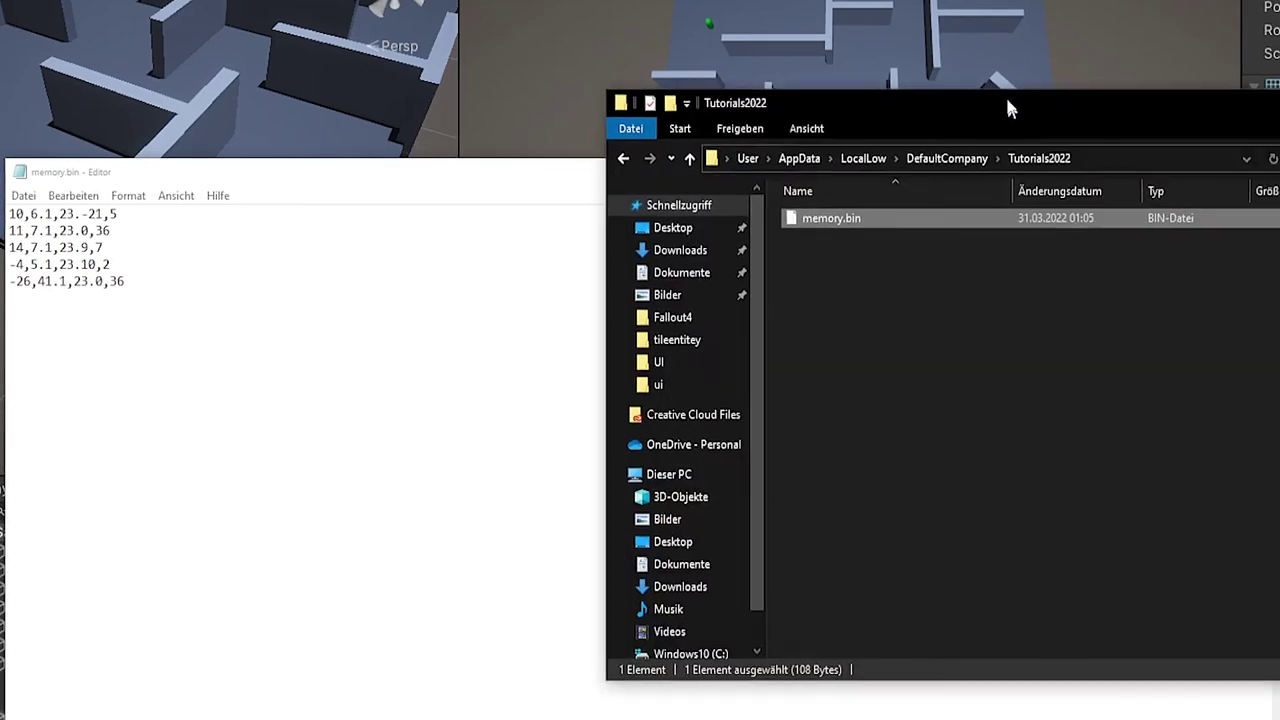
left_click_drag(1005, 95, 767, 88)
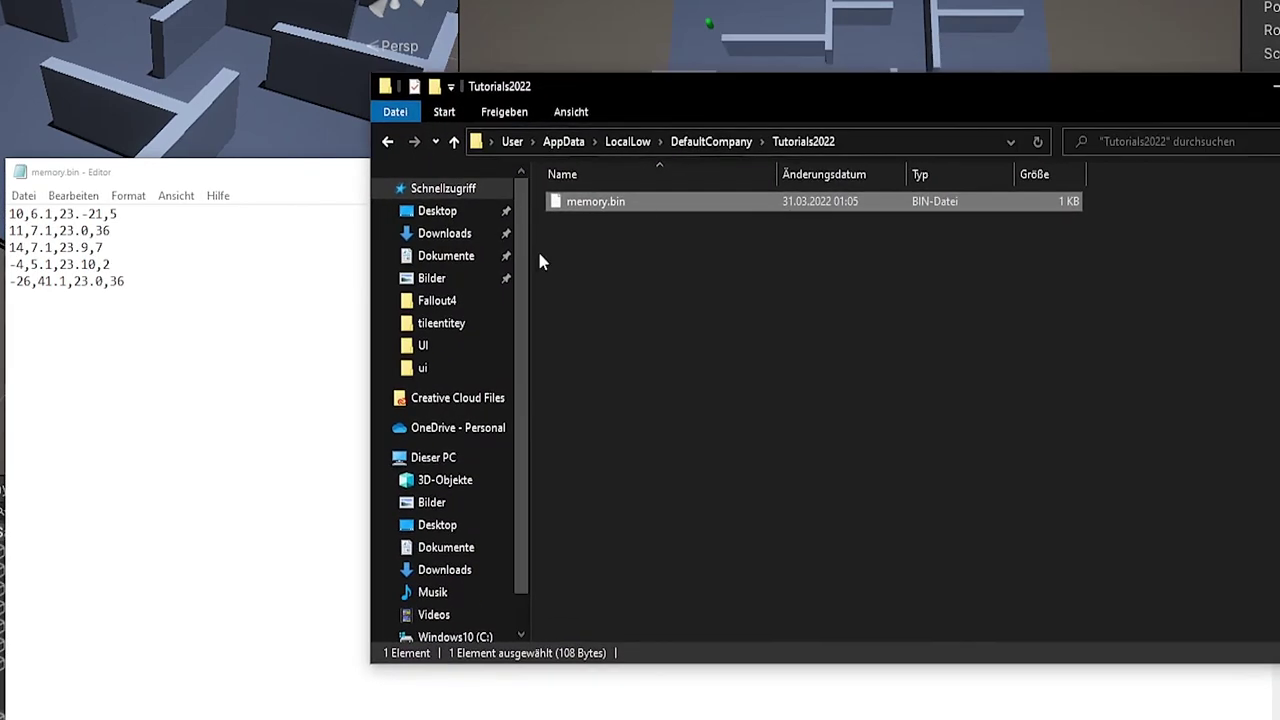
left_click(616, 216)
key("Return")
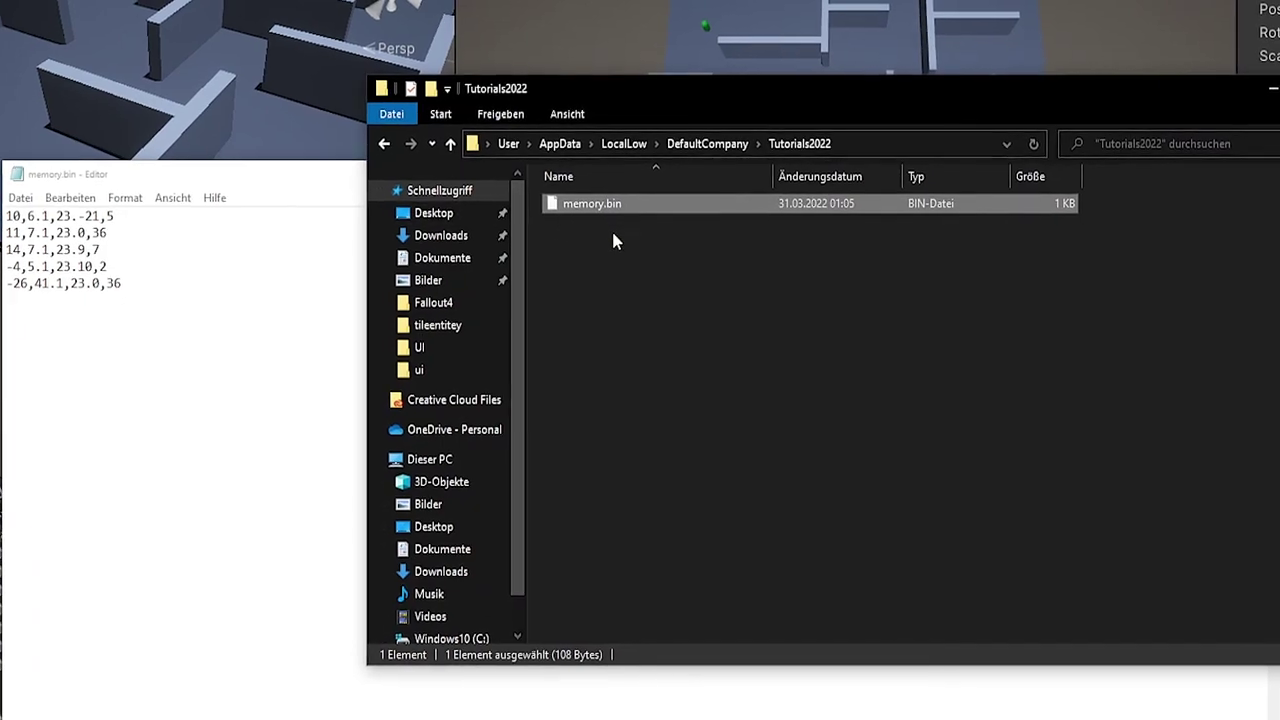
key("Delete")
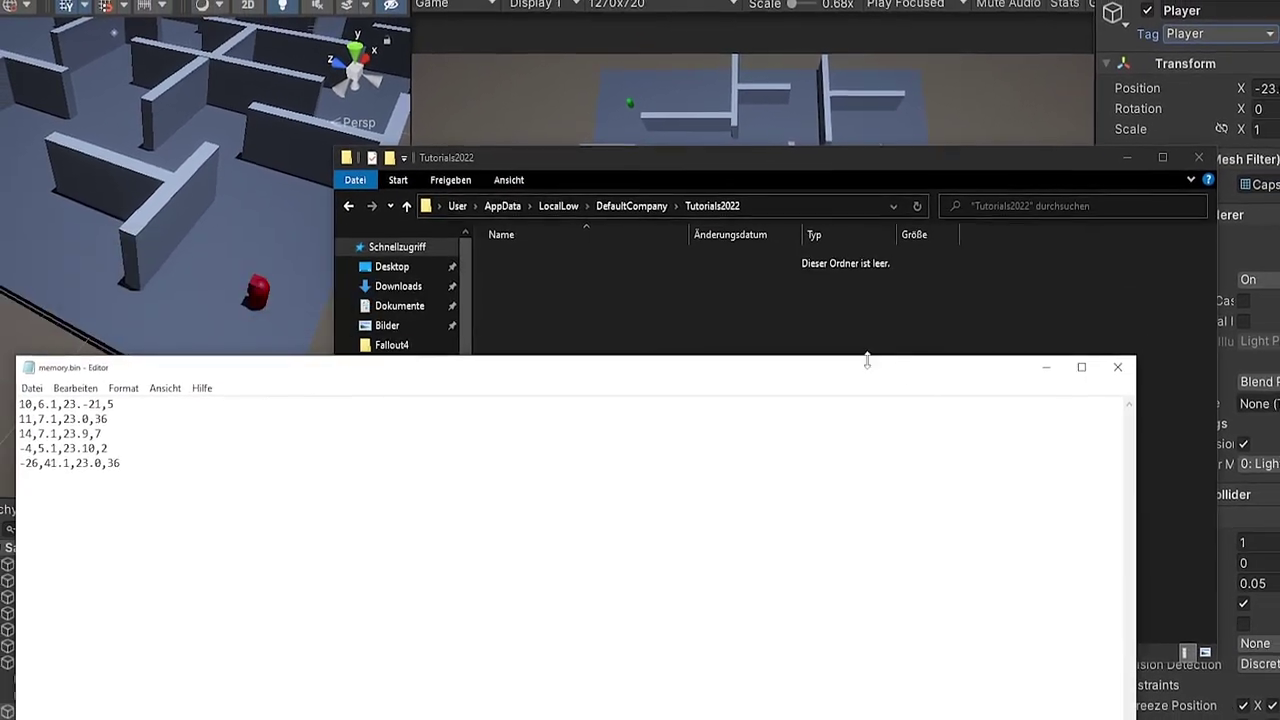
left_click_drag(900, 245, 893, 702)
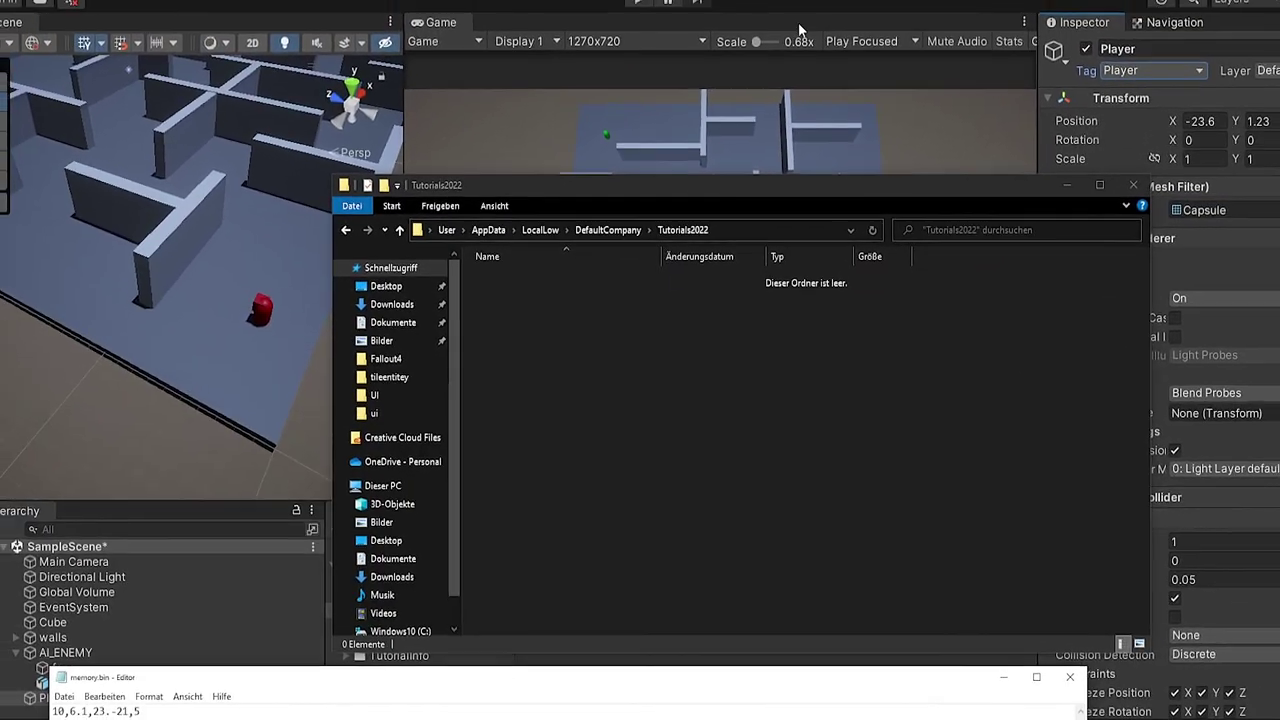
left_click(625, 25)
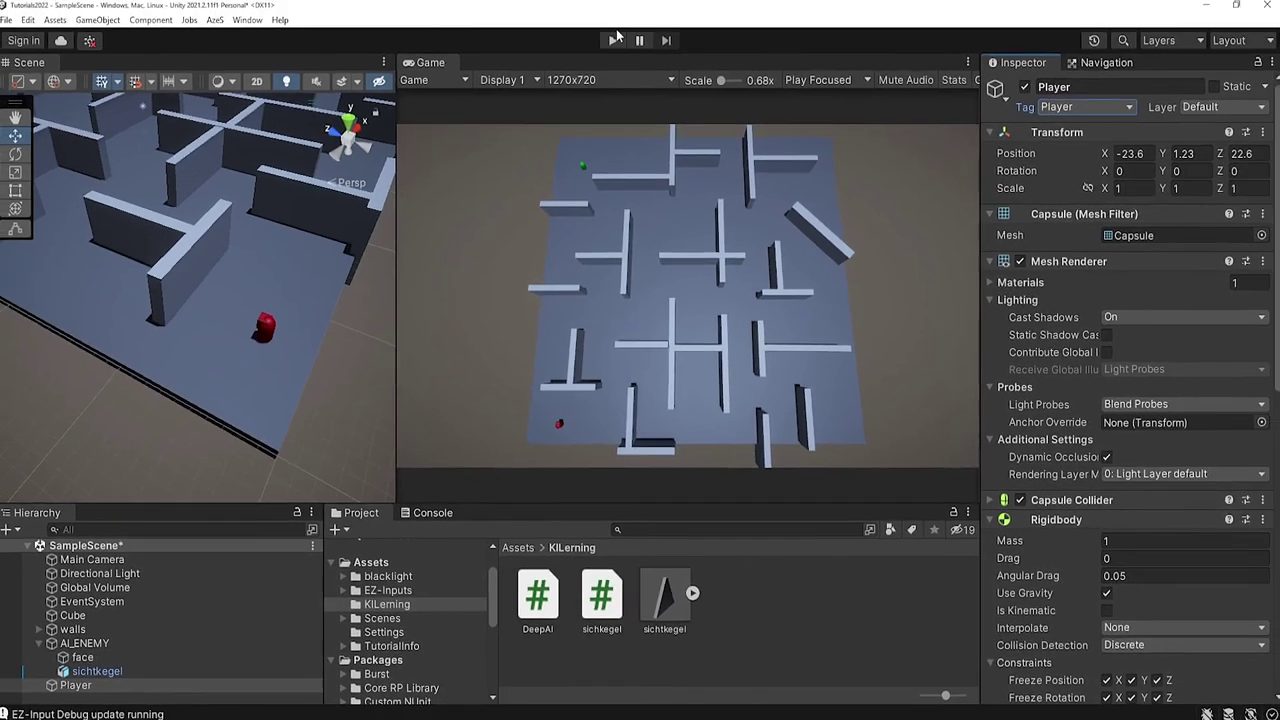
Run the maze game, zoom out the Scene view, and check Tutorials2022 for the new memory.bin.
left_click(621, 30)
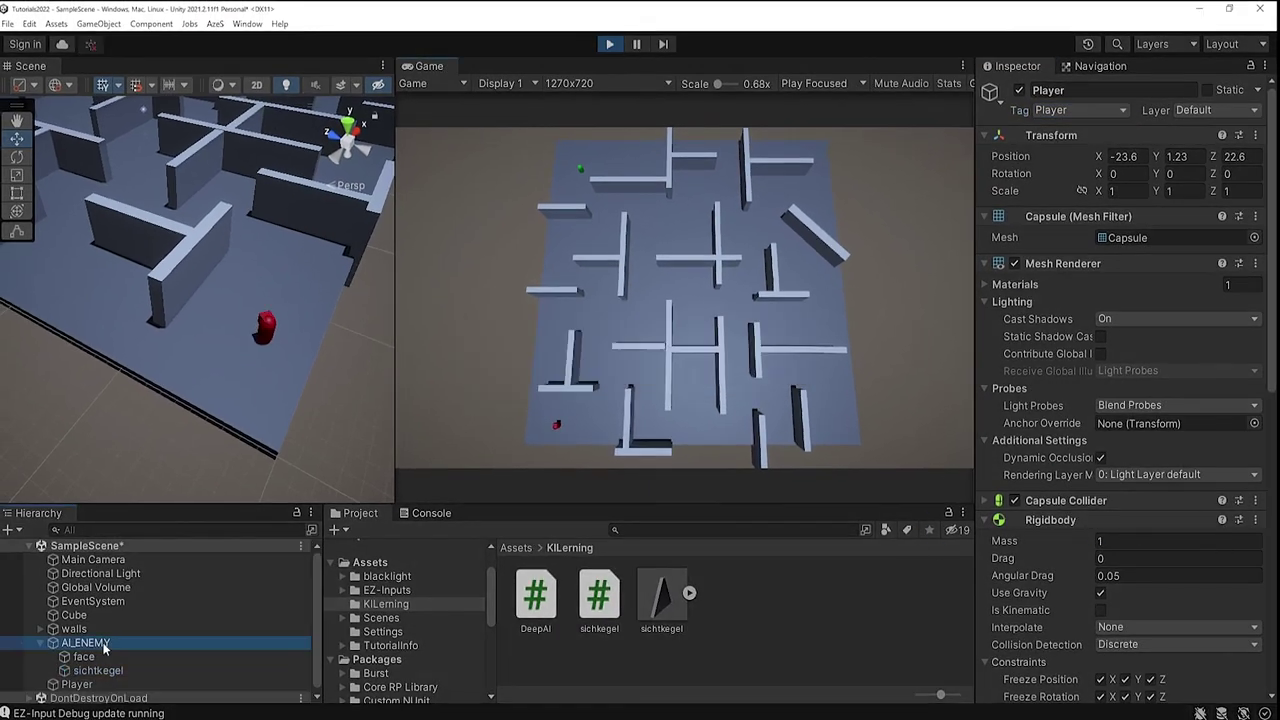
scroll(1125, 585, "down", 5)
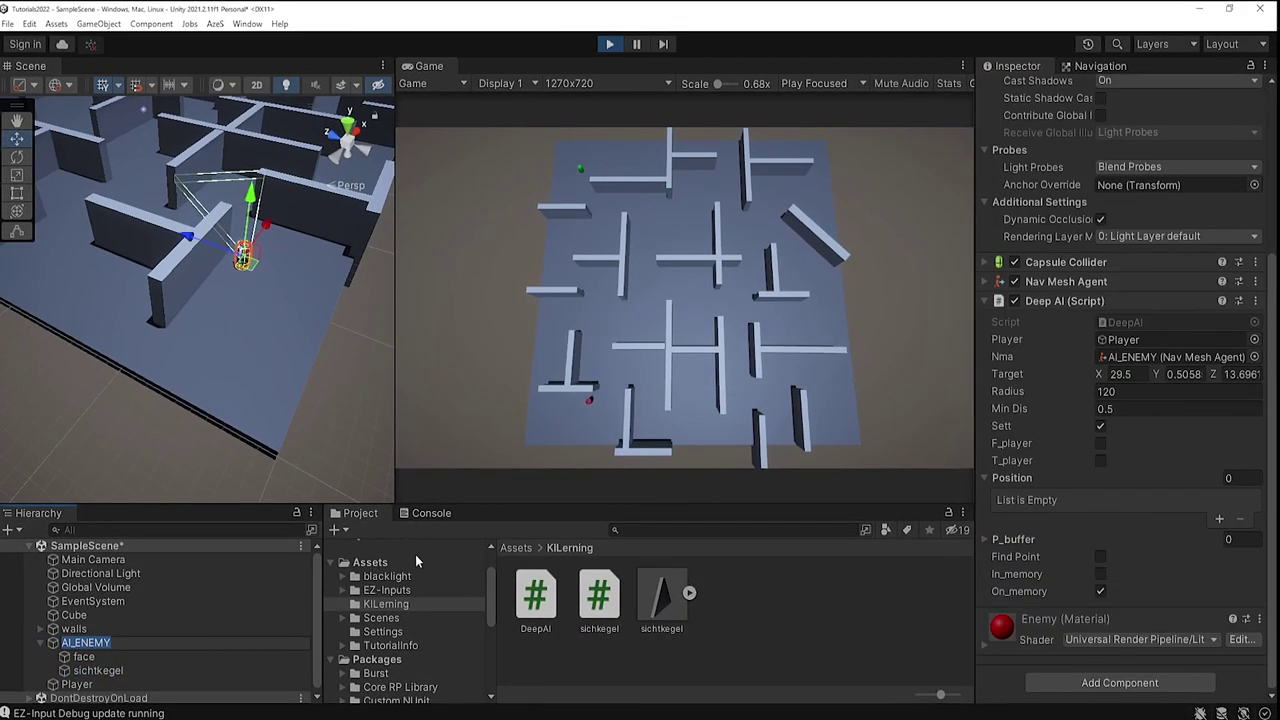
scroll(270, 335, "down", 5)
scroll(250, 350, "down", 2)
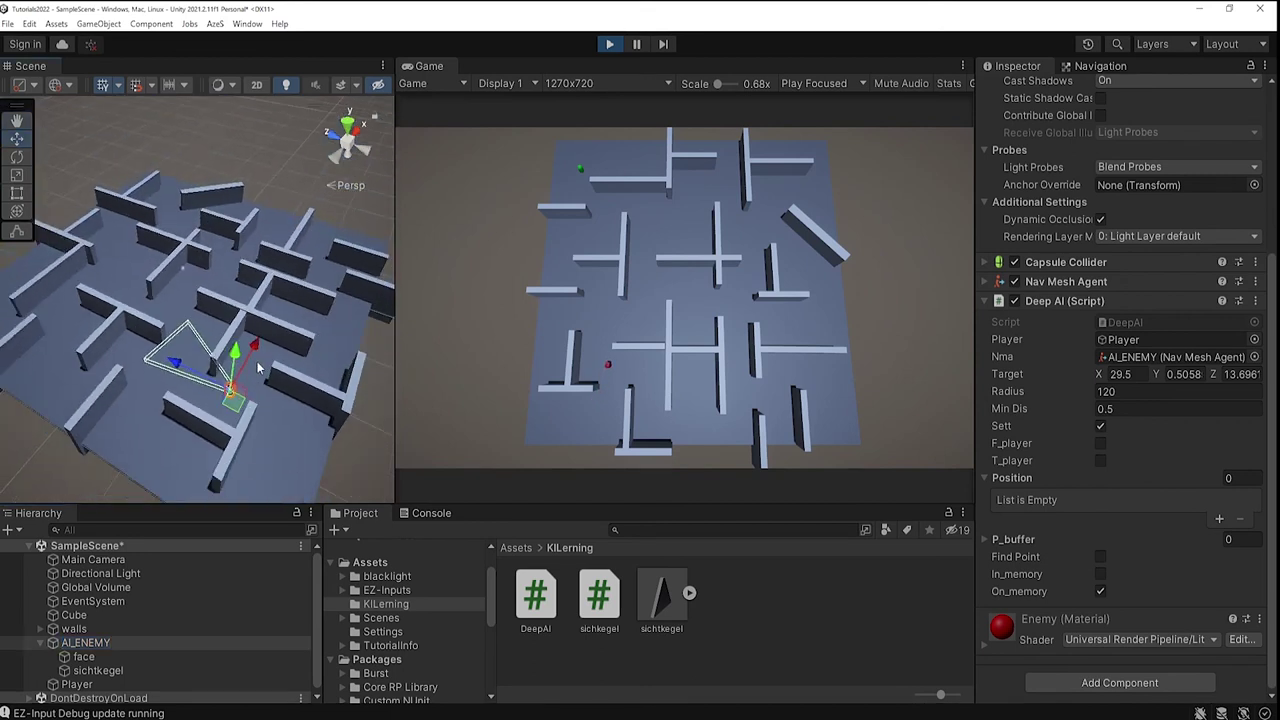
scroll(245, 365, "down", 3)
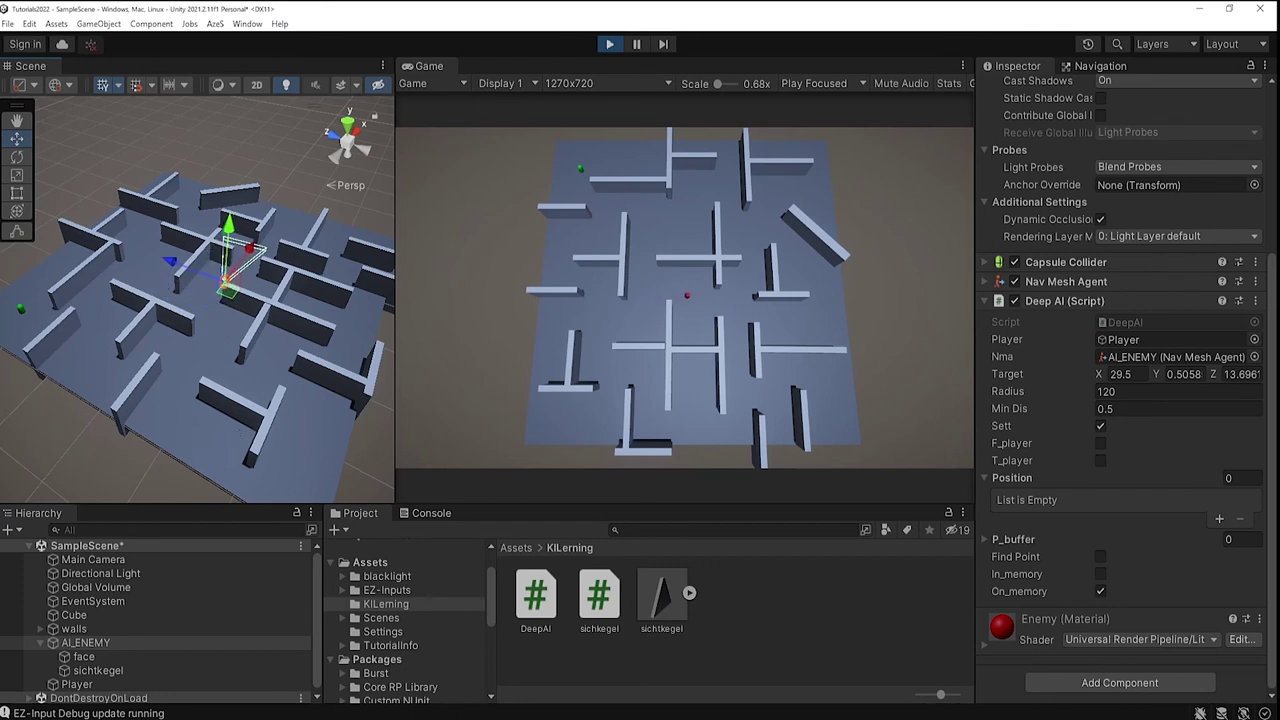
left_click(461, 681)
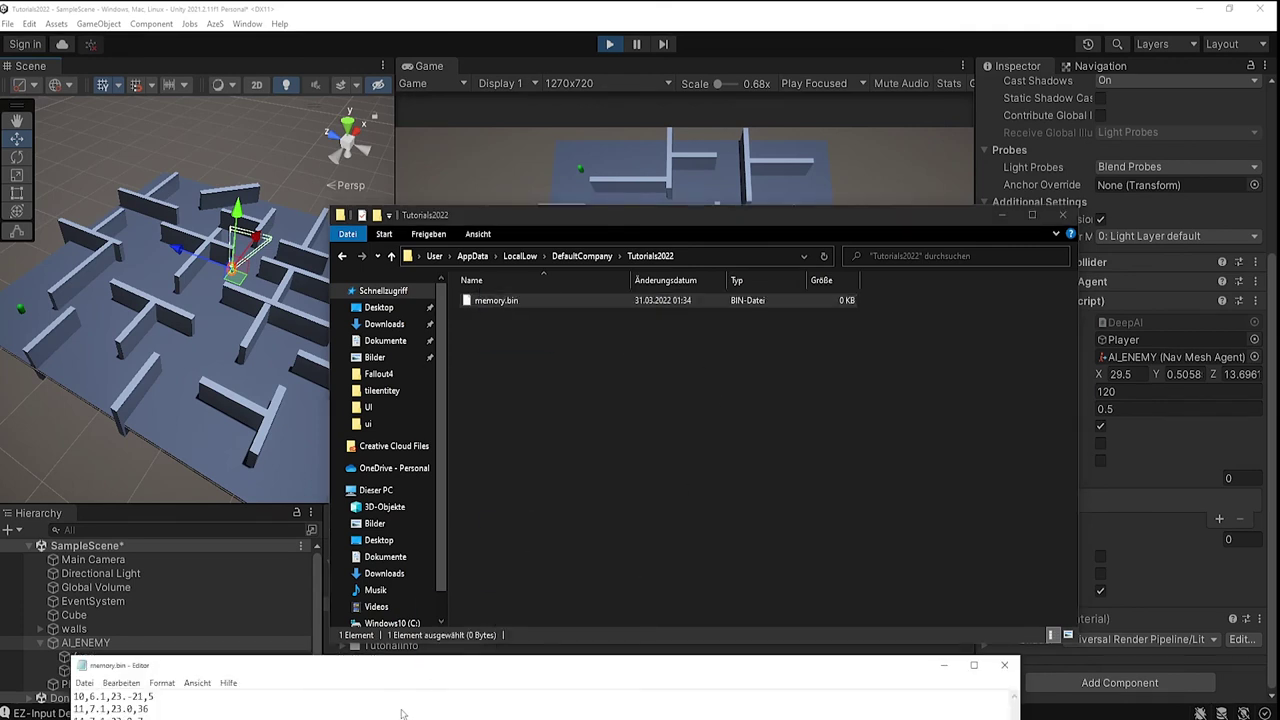
Confirm the recreated memory.bin is blank in Notepad, then return to the running game.
left_click_drag(296, 668, 334, 360)
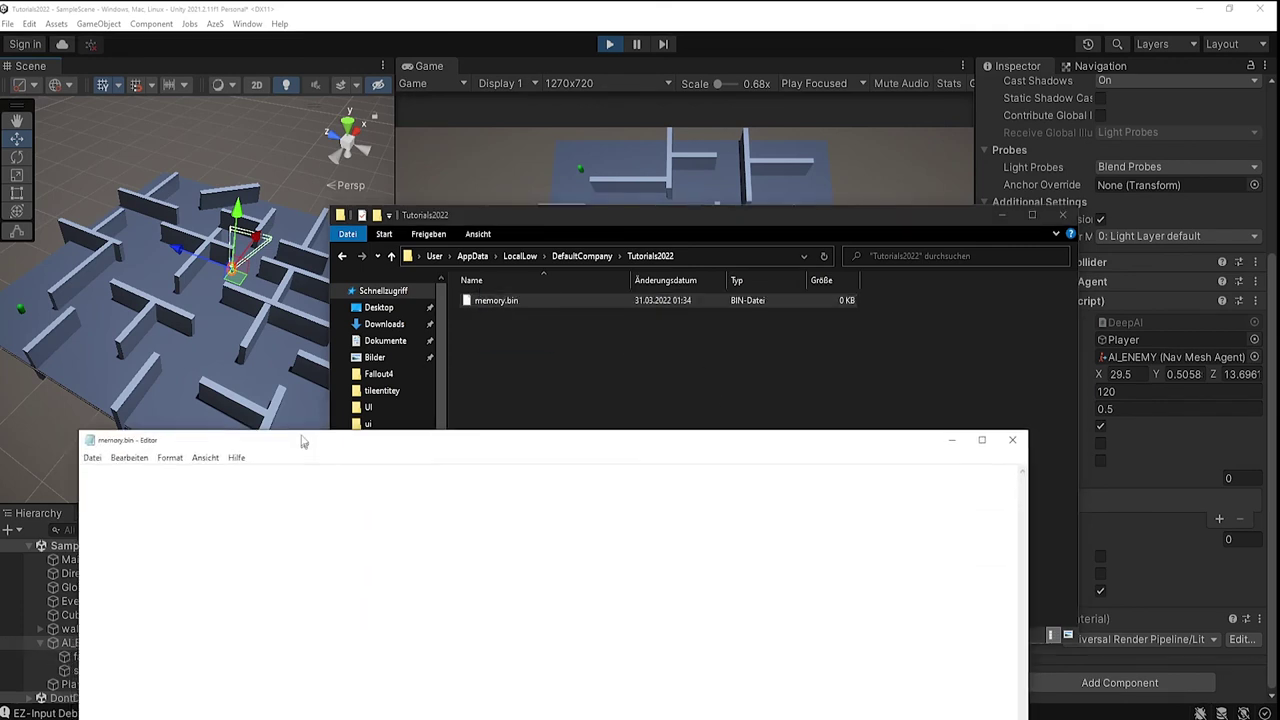
left_click(393, 14)
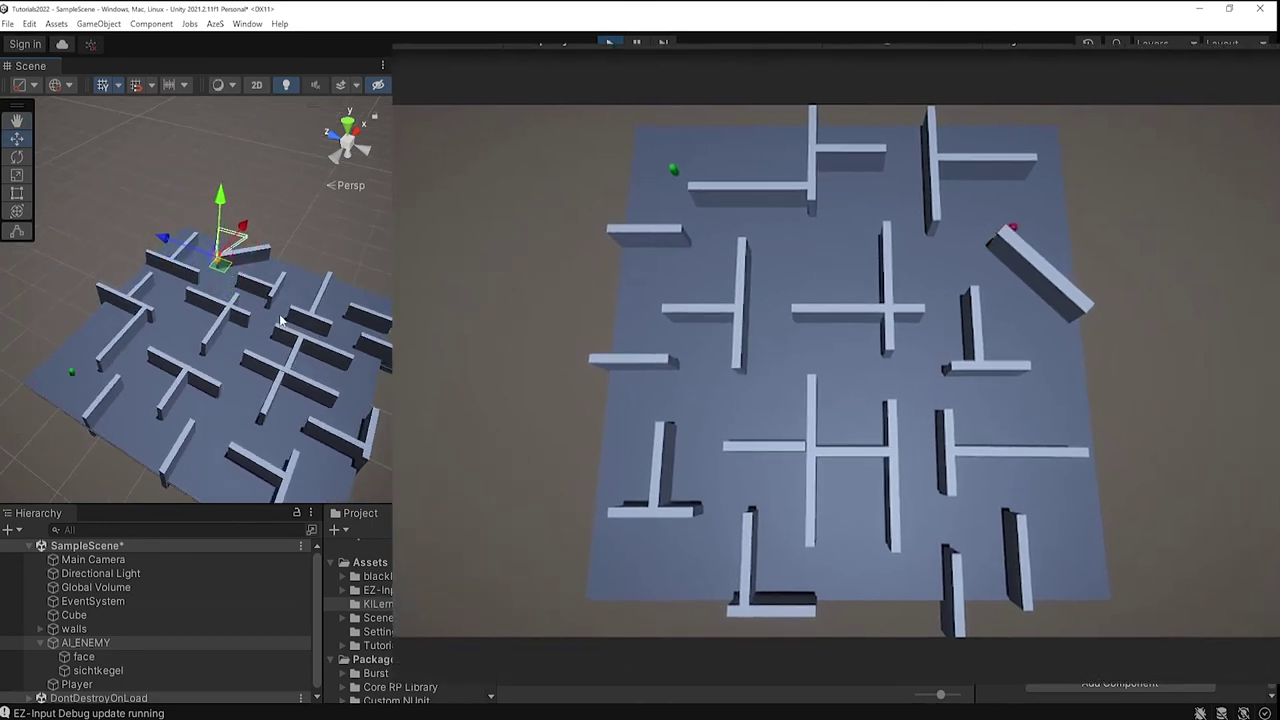
Reposition the Player along the X and Z axes with the move gizmo.
left_click(76, 372)
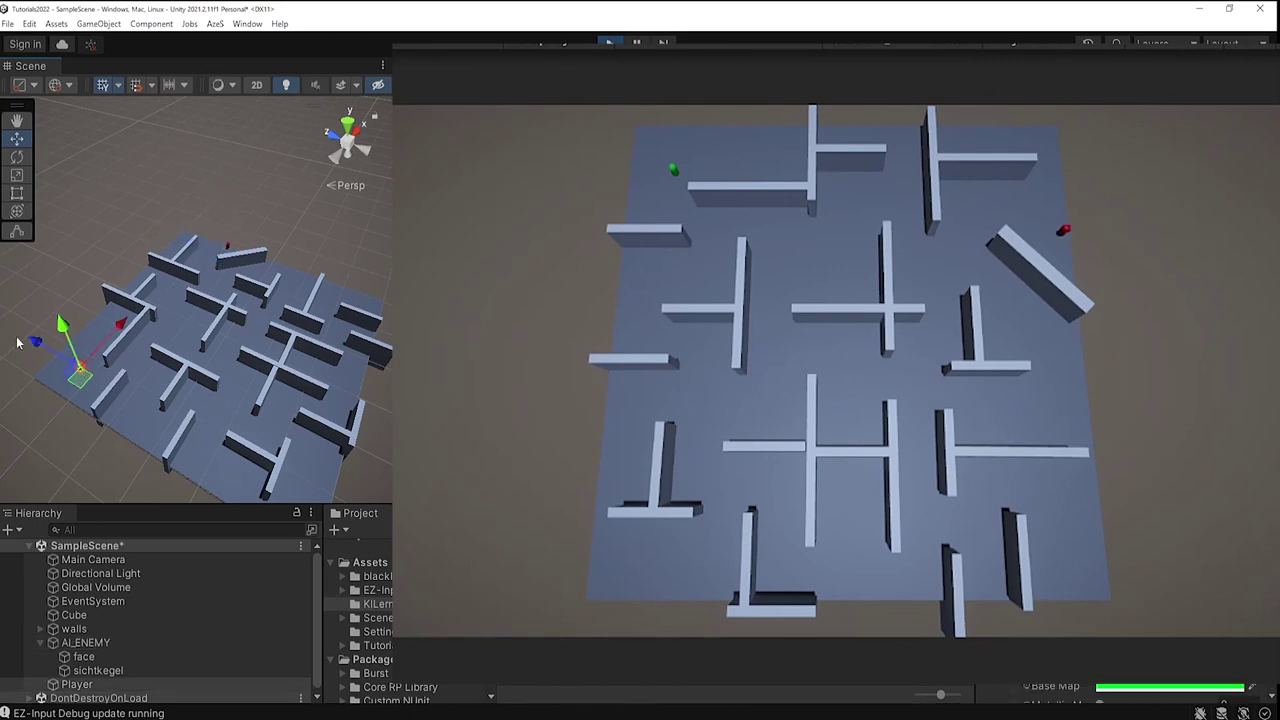
left_click(22, 344)
left_click(80, 368)
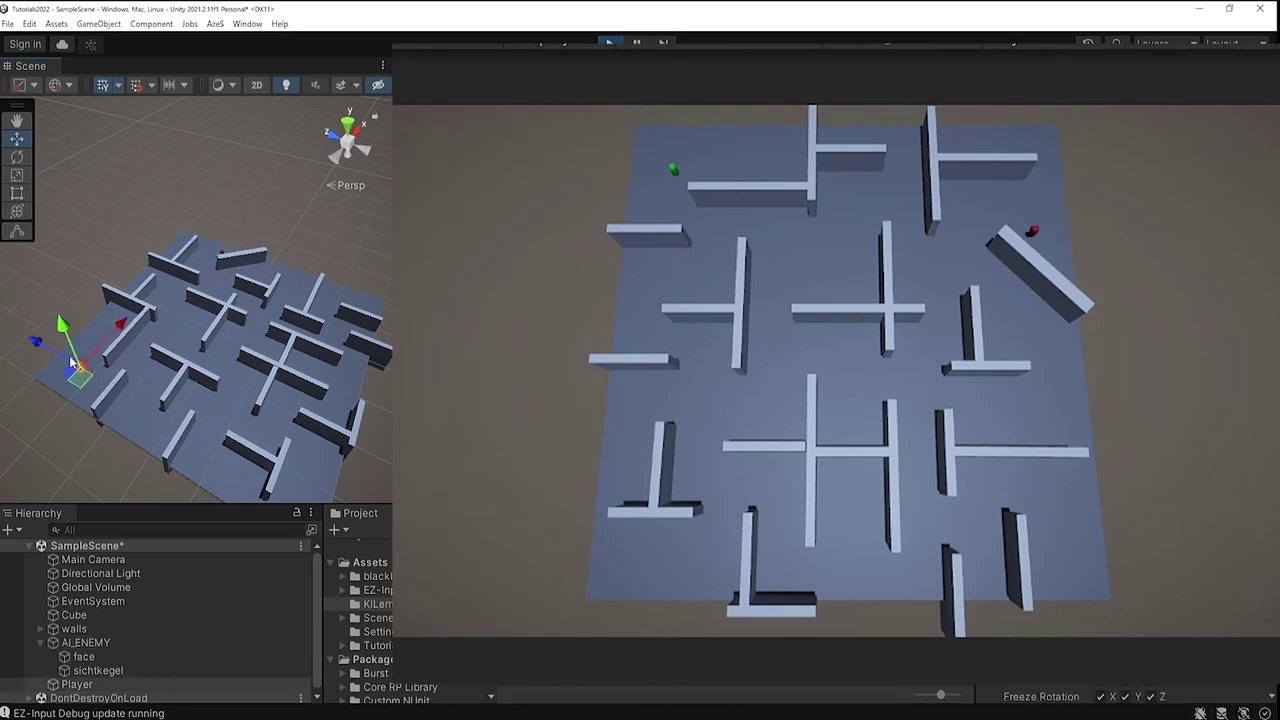
left_click_drag(167, 353, 214, 293)
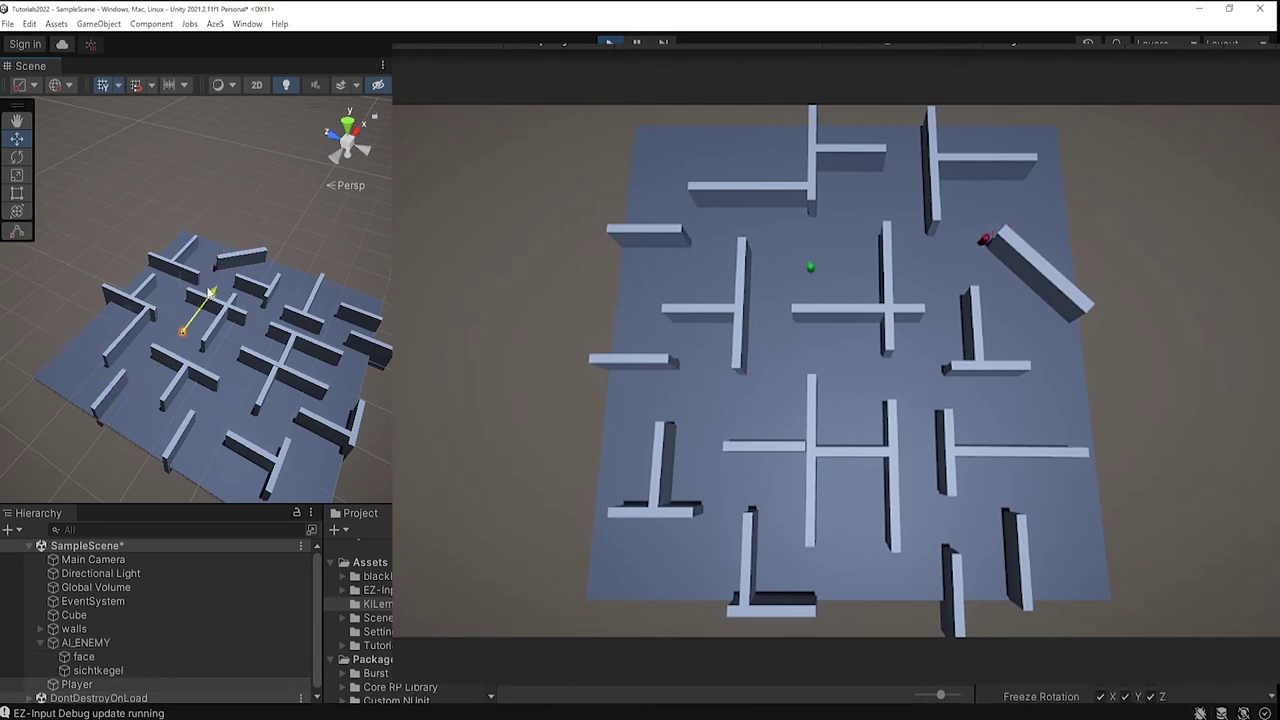
left_click_drag(127, 316, 180, 340)
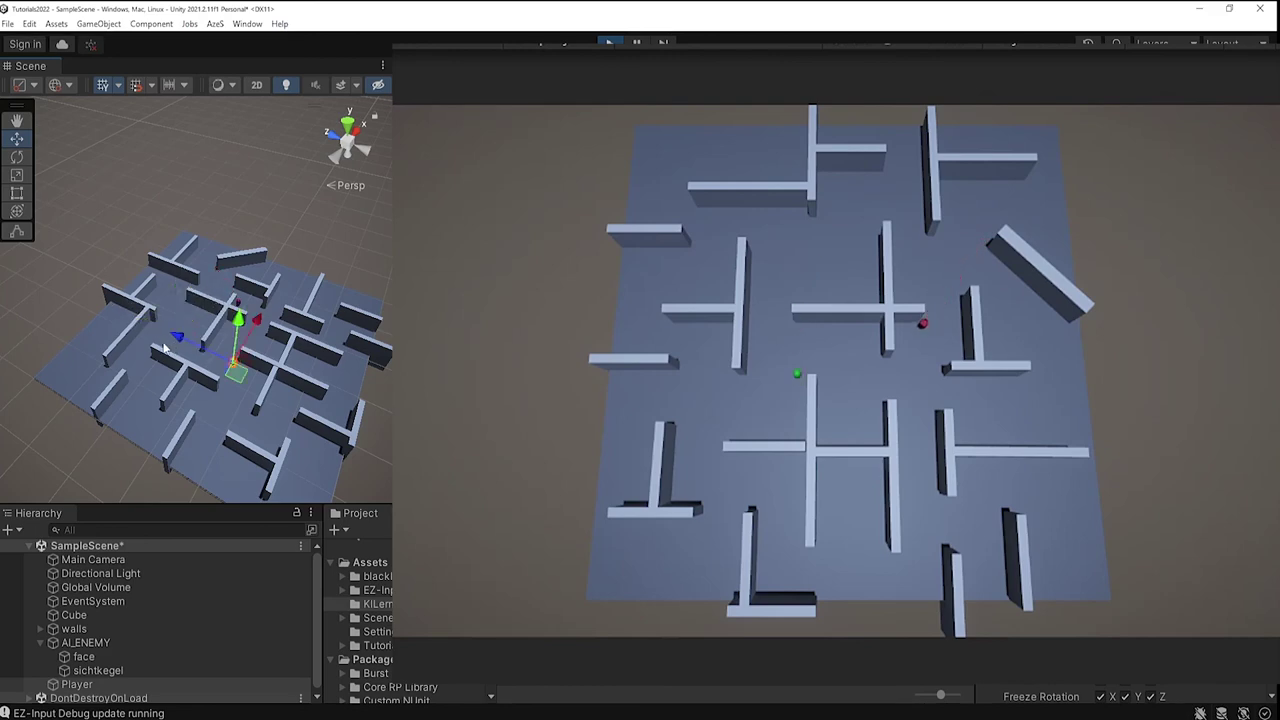
left_click(178, 344)
left_click(231, 368)
left_click_drag(175, 345, 166, 333)
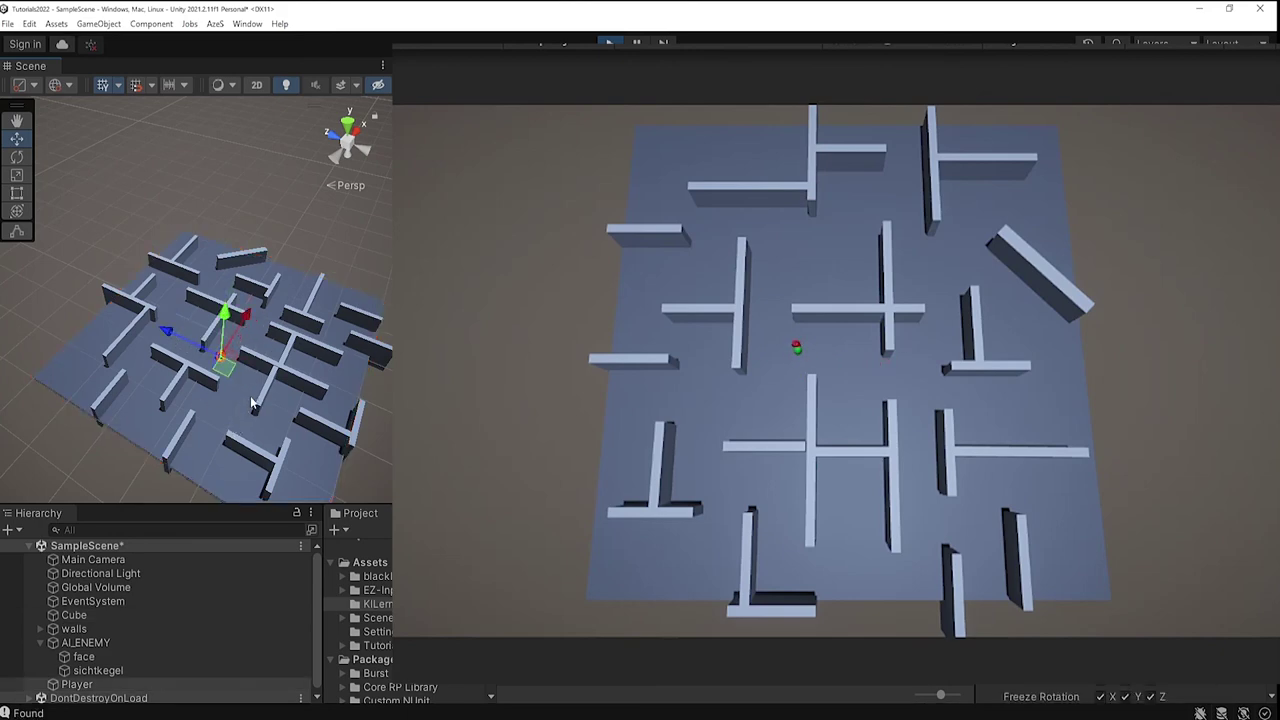
Restart Play mode with the green player ball moved near the maze's top.
key("ctrl+p")
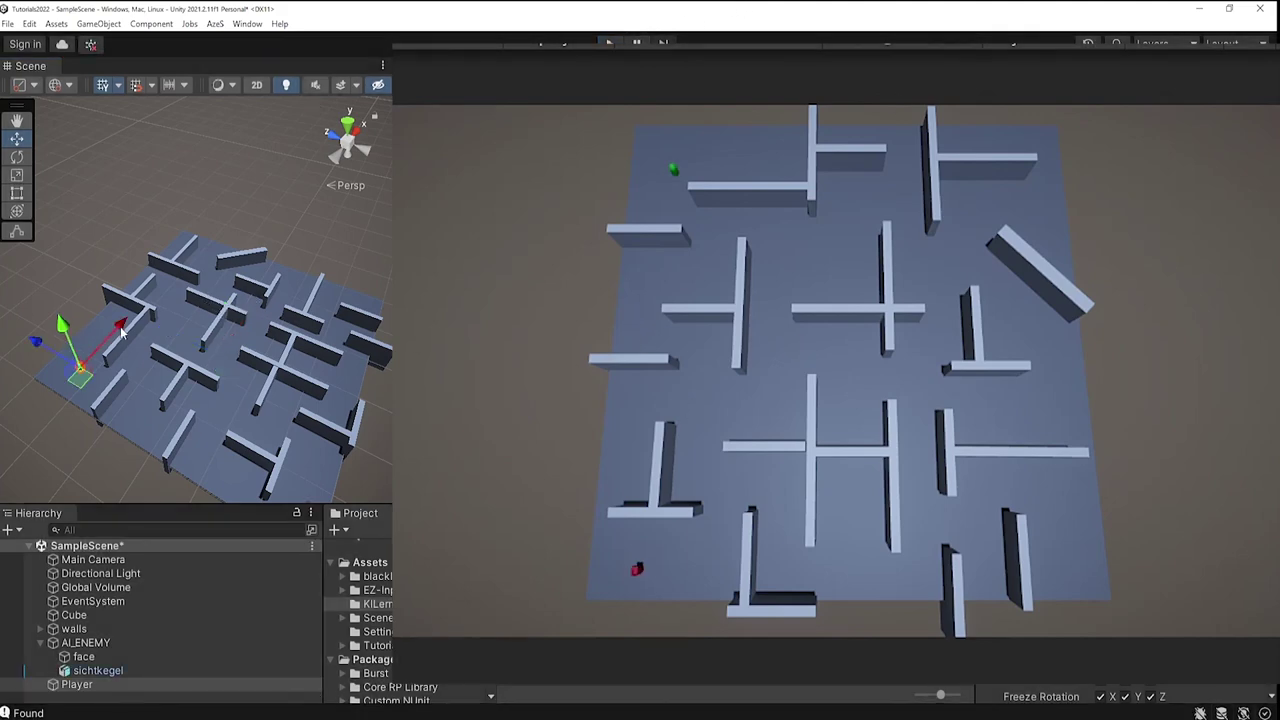
left_click_drag(120, 330, 337, 342)
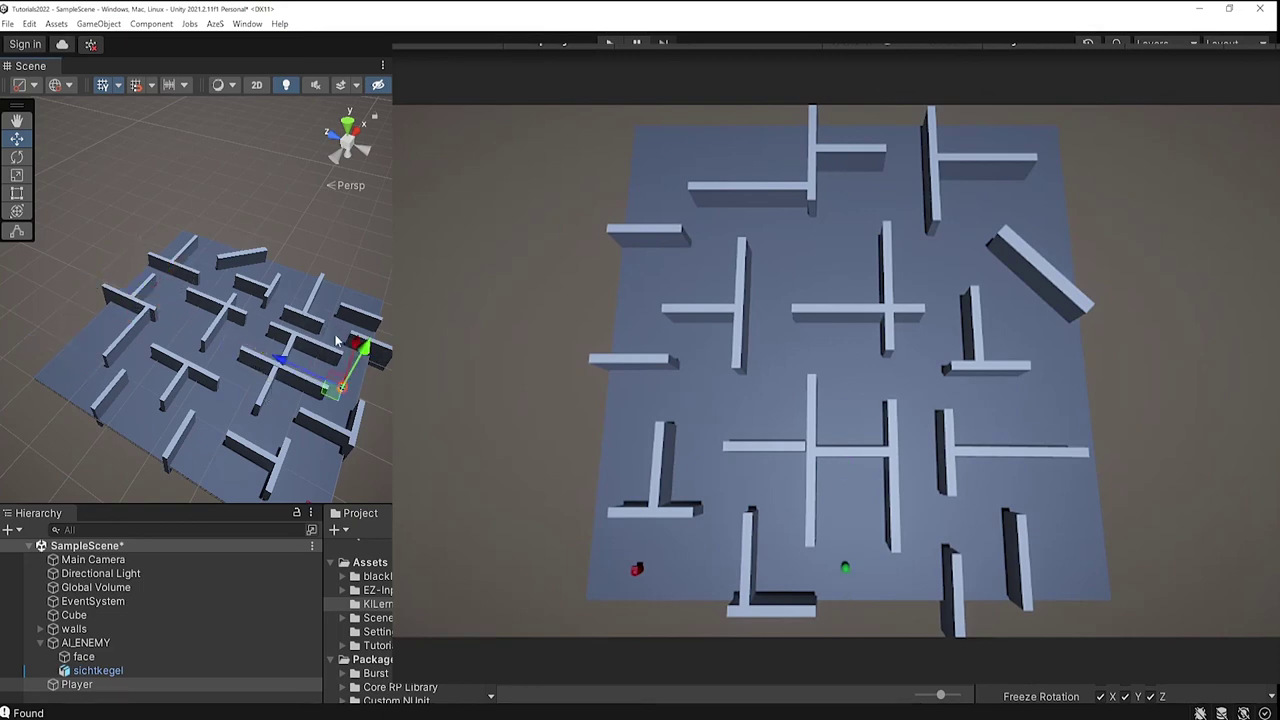
key("ctrl+p")
left_click_drag(283, 368, 192, 272)
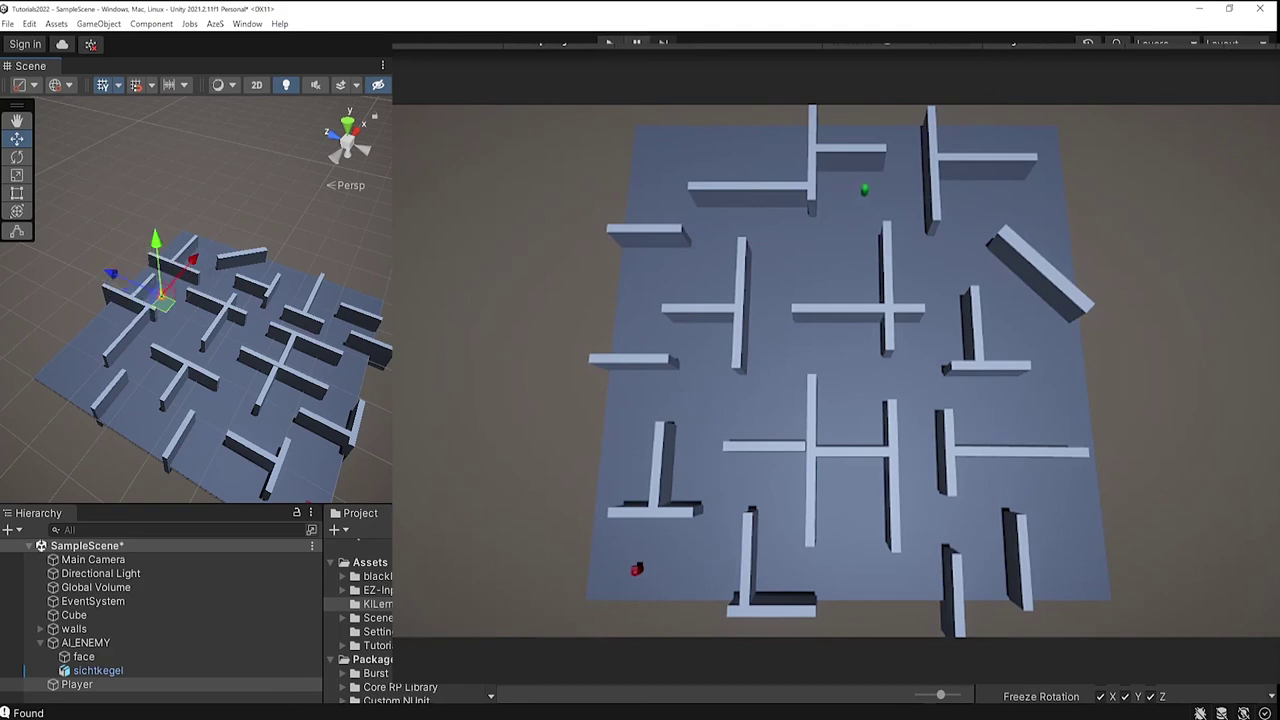
key("ctrl+p")
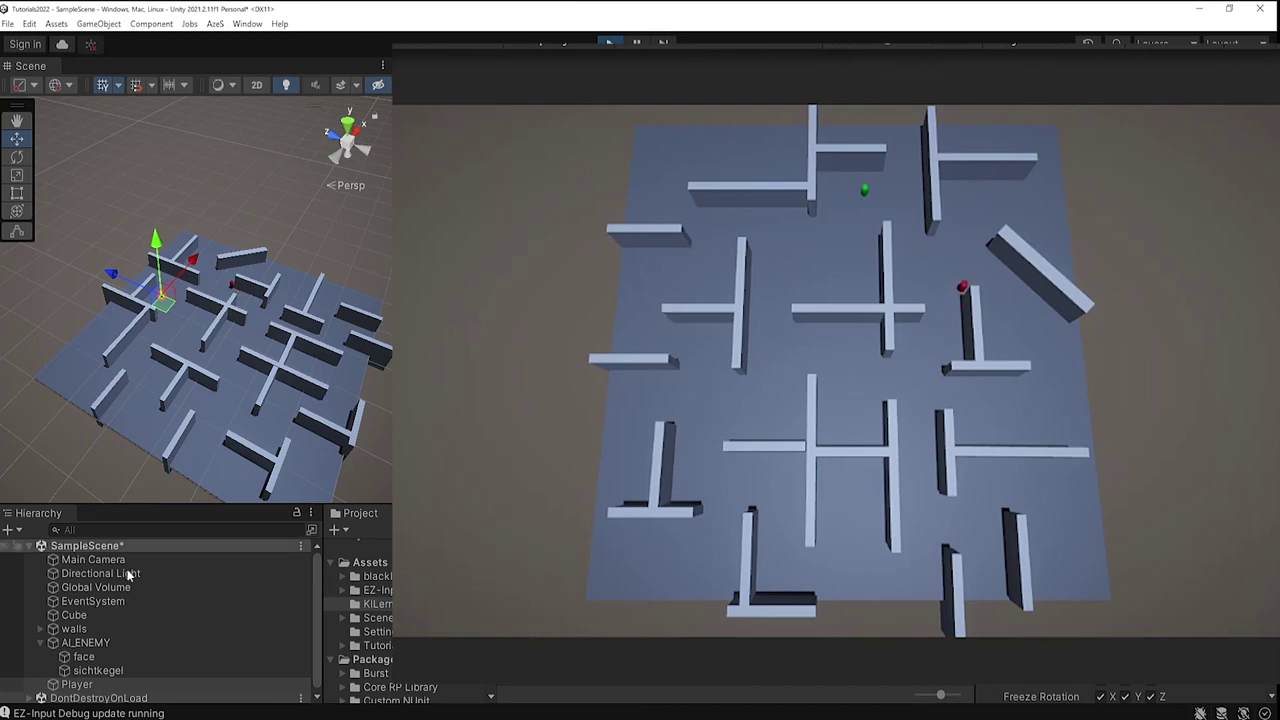
left_click(86, 643)
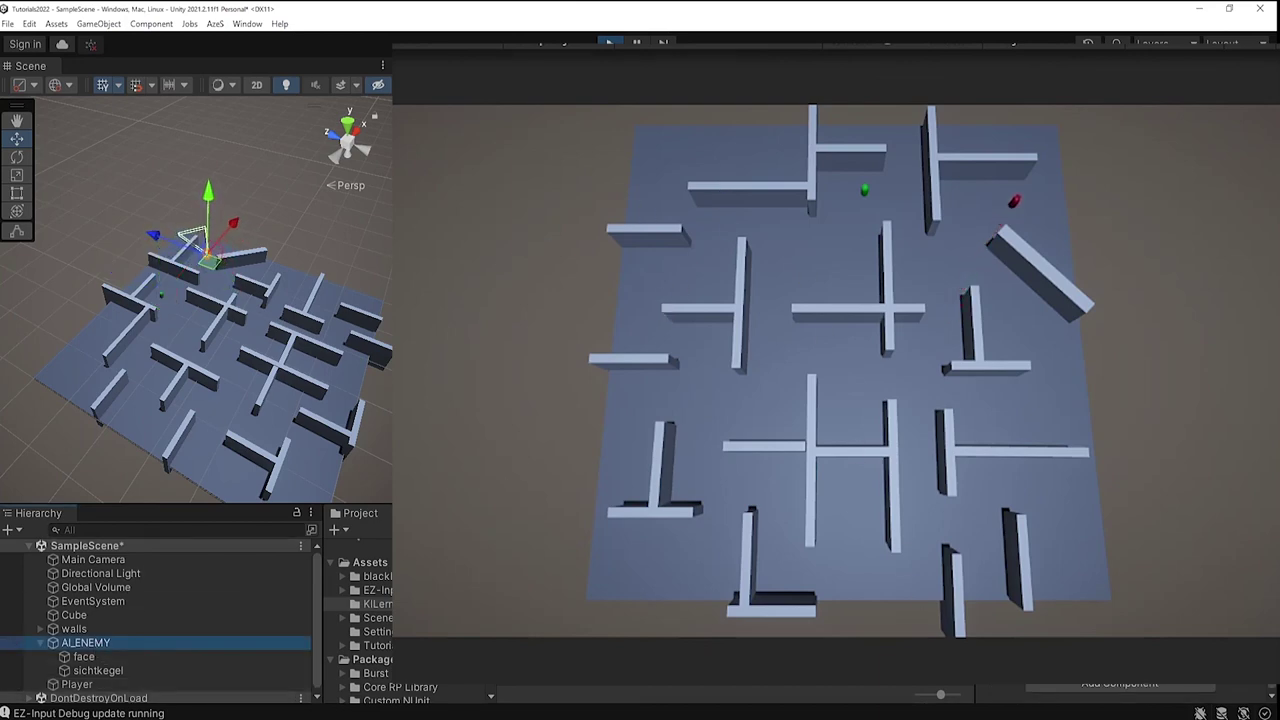
Orbit the Scene view to watch the red enemy chase the player, then stop the game.
right_click_drag(330, 470, 408, 450)
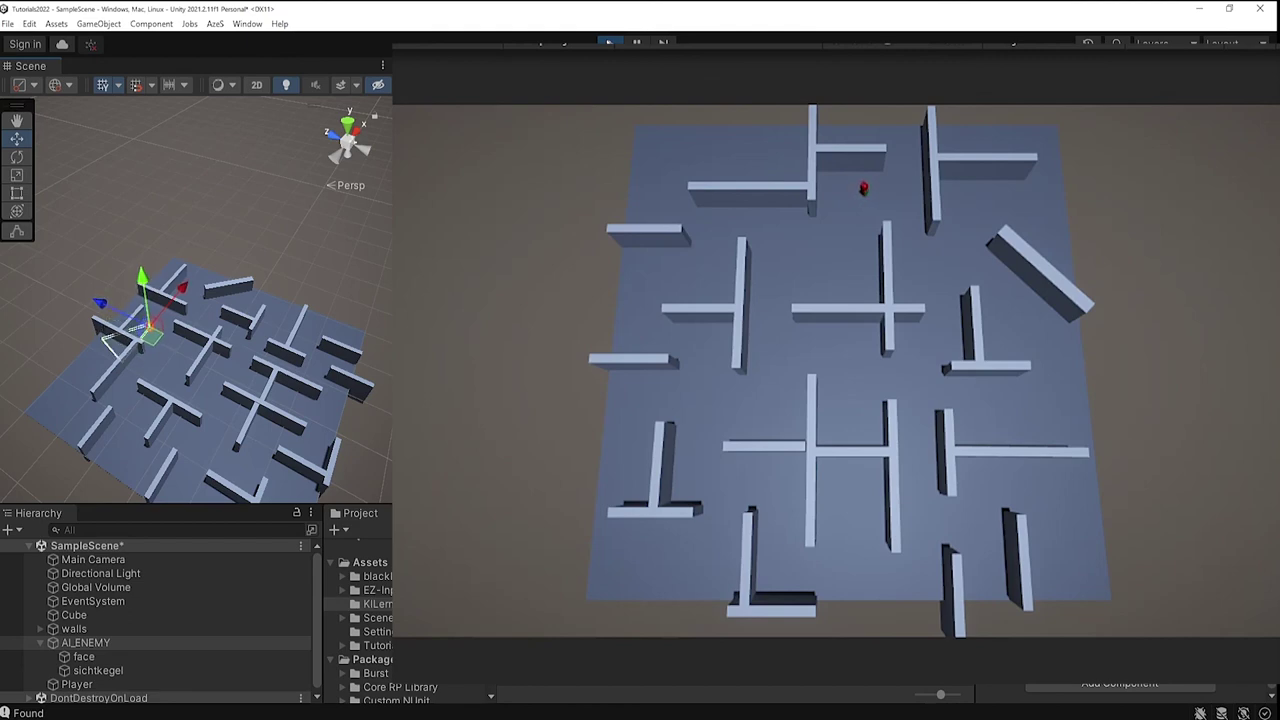
left_click(609, 44)
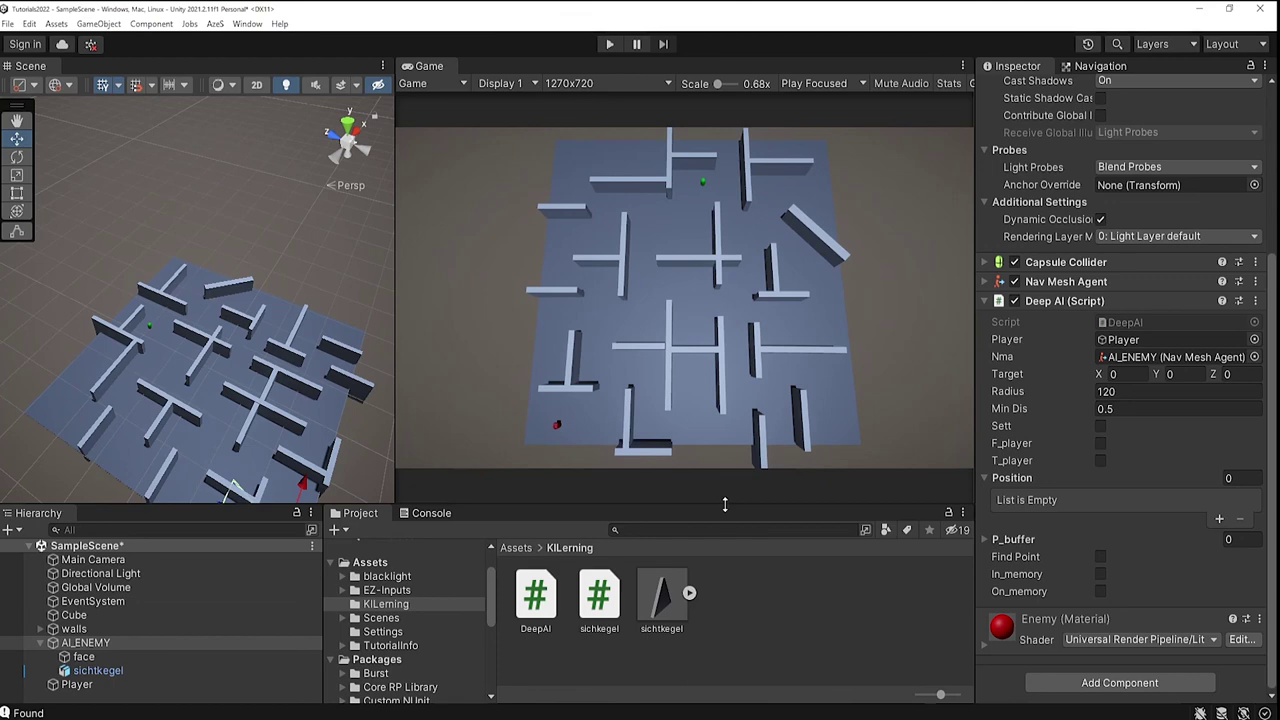
mouse_move(240, 420)
left_mouse_down("alt")
mouse_move(253, 431)
mouse_move(253, 372)
left_mouse_up("alt")
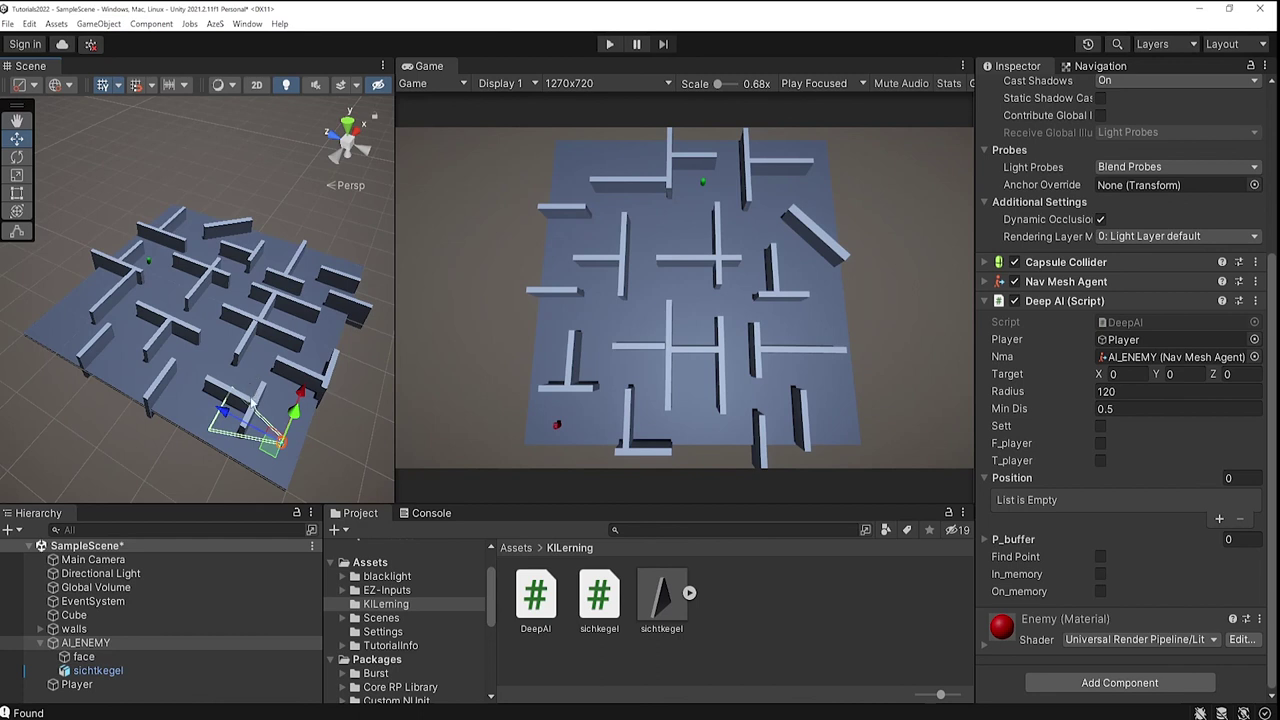
scroll(251, 394, "up", 5)
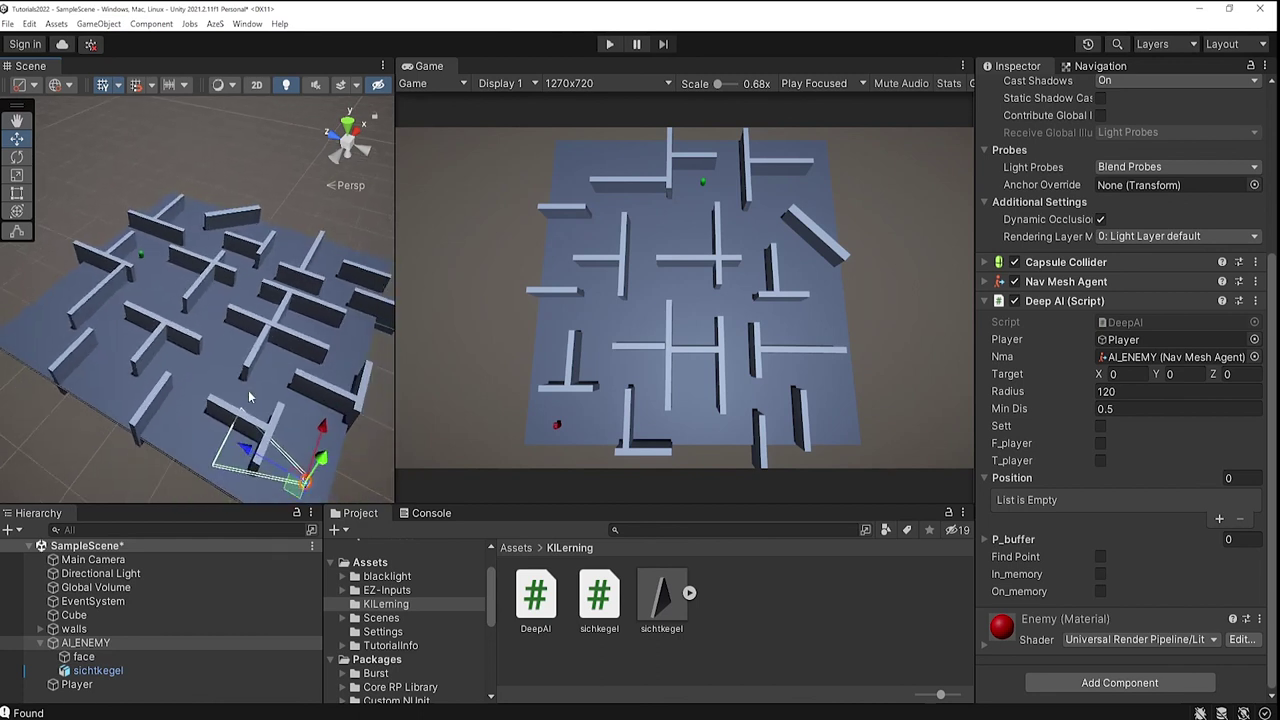
mouse_move(250, 398)
middle_mouse_down()
mouse_move(147, 371)
mouse_move(169, 384)
mouse_move(173, 366)
middle_mouse_up()
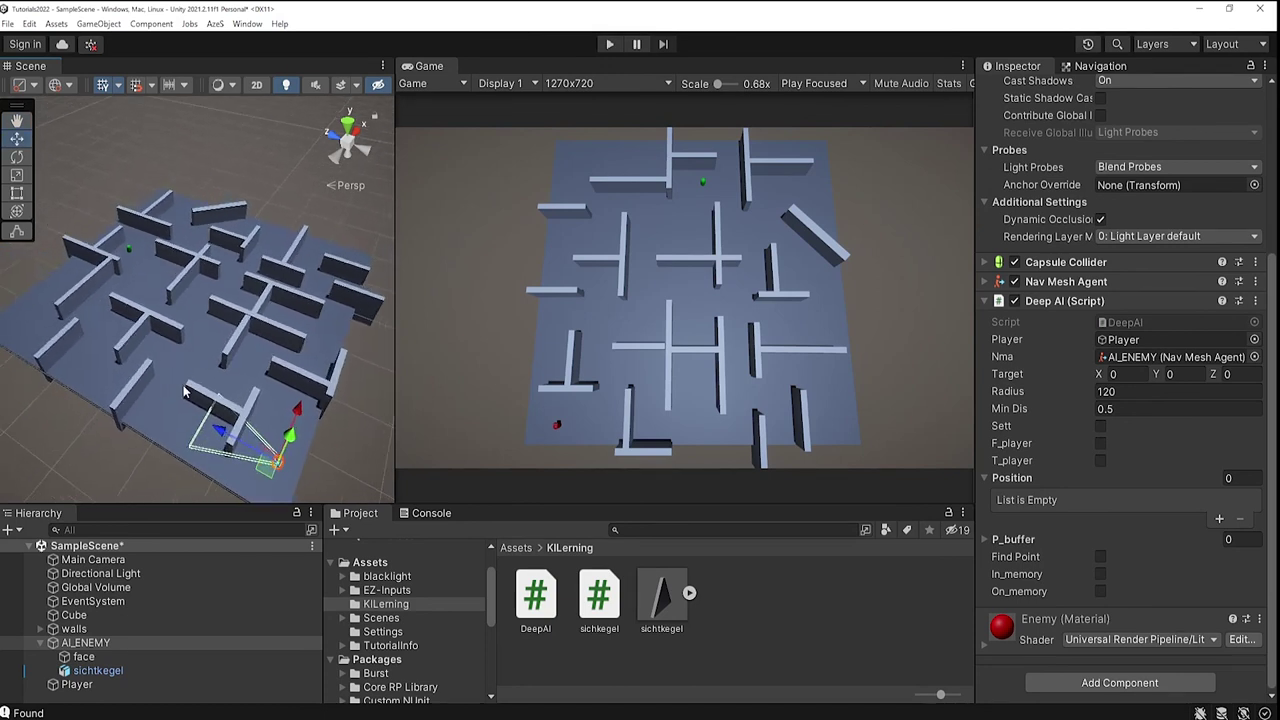
scroll(222, 376, "down", 2)
scroll(204, 375, "up", 2)
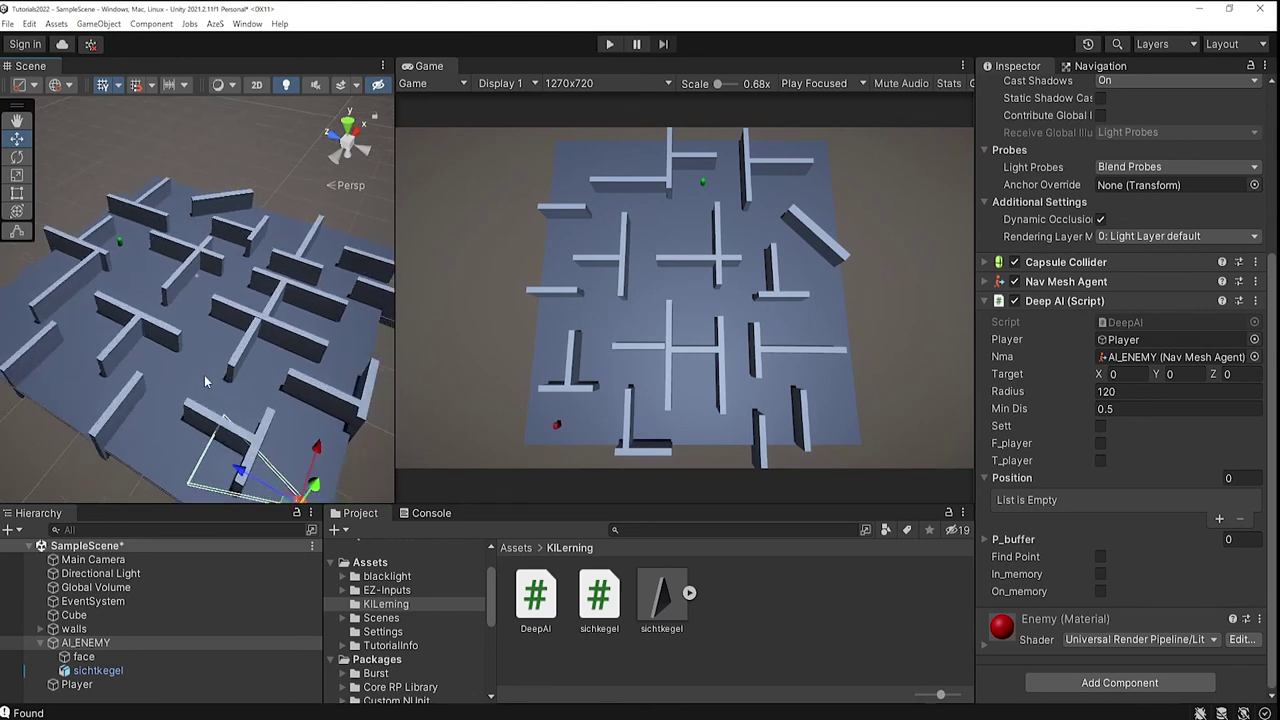
scroll(204, 375, "down", 3)
left_click_drag(240, 405, 180, 355, "alt")
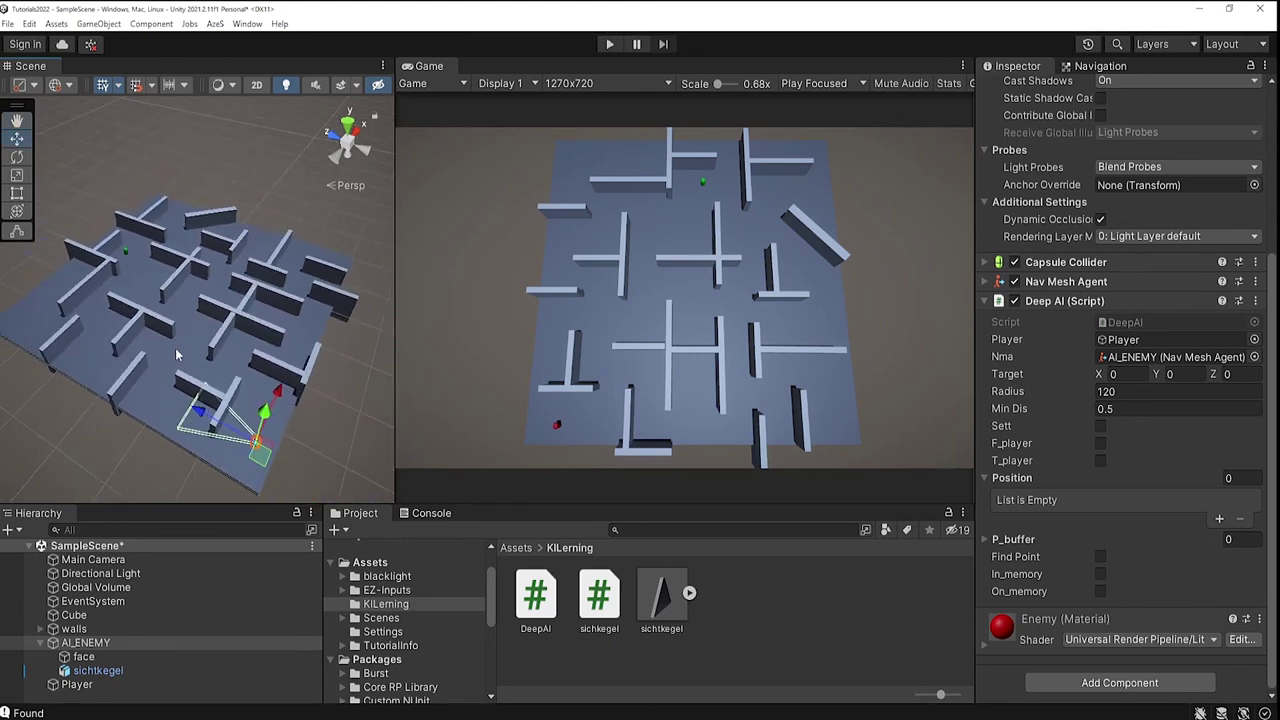
left_click_drag(295, 410, 205, 400, "alt")
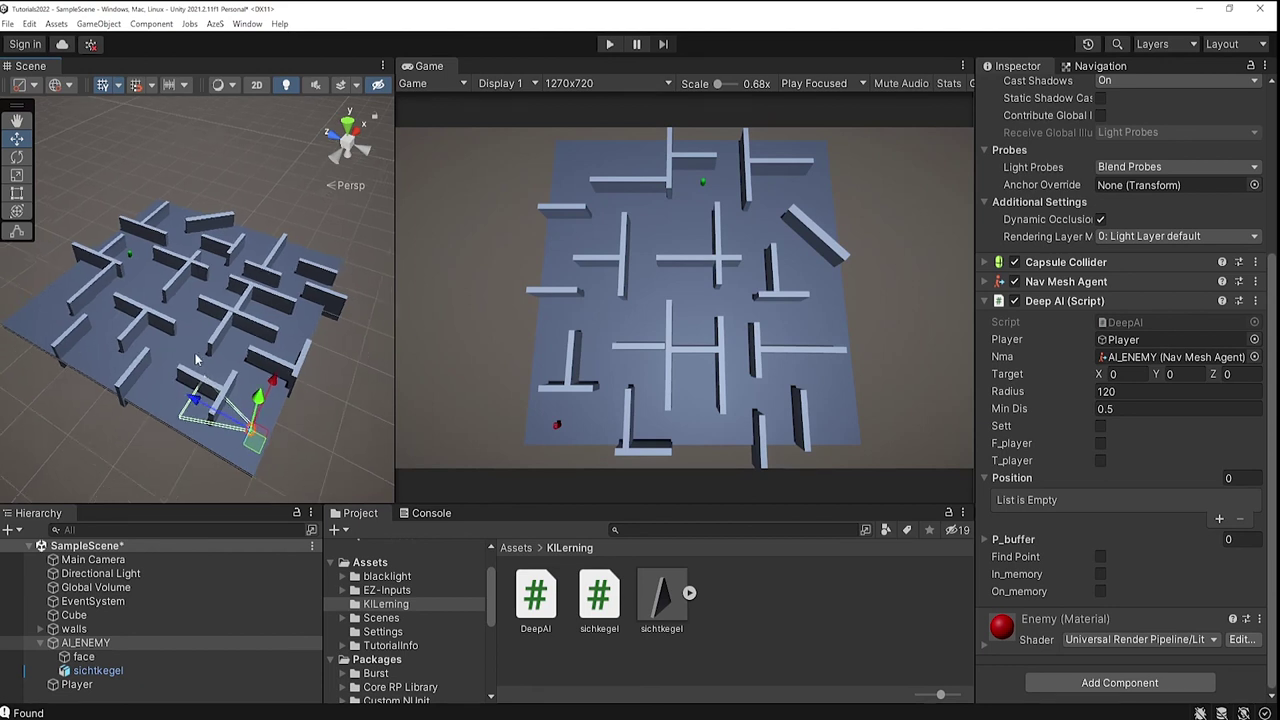